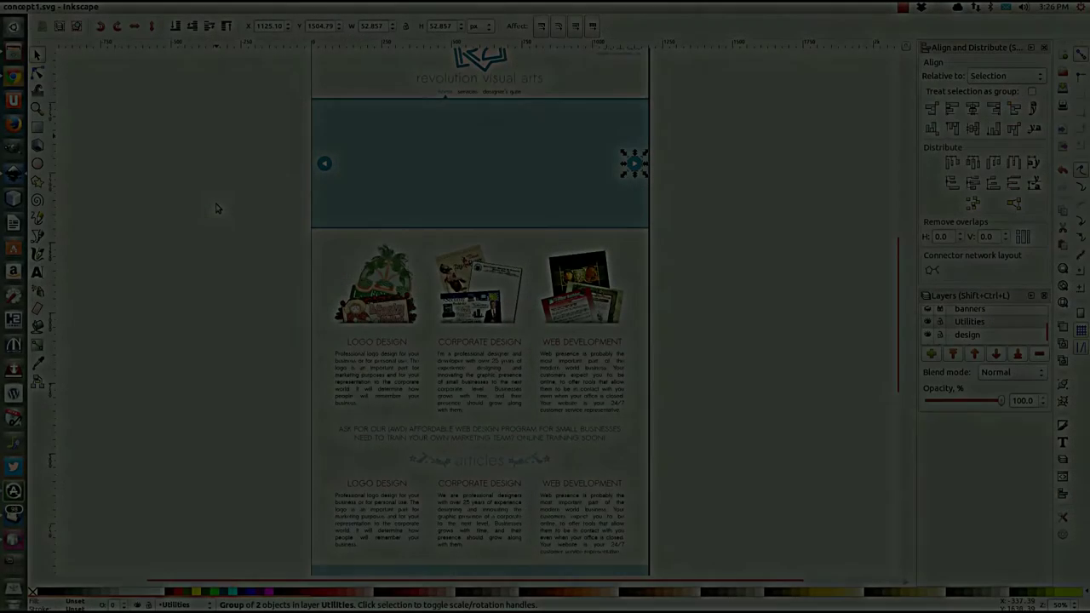
# Step: Scroll around the mockup and clear the current selection
pyautogui.scroll(2, 215, 208)
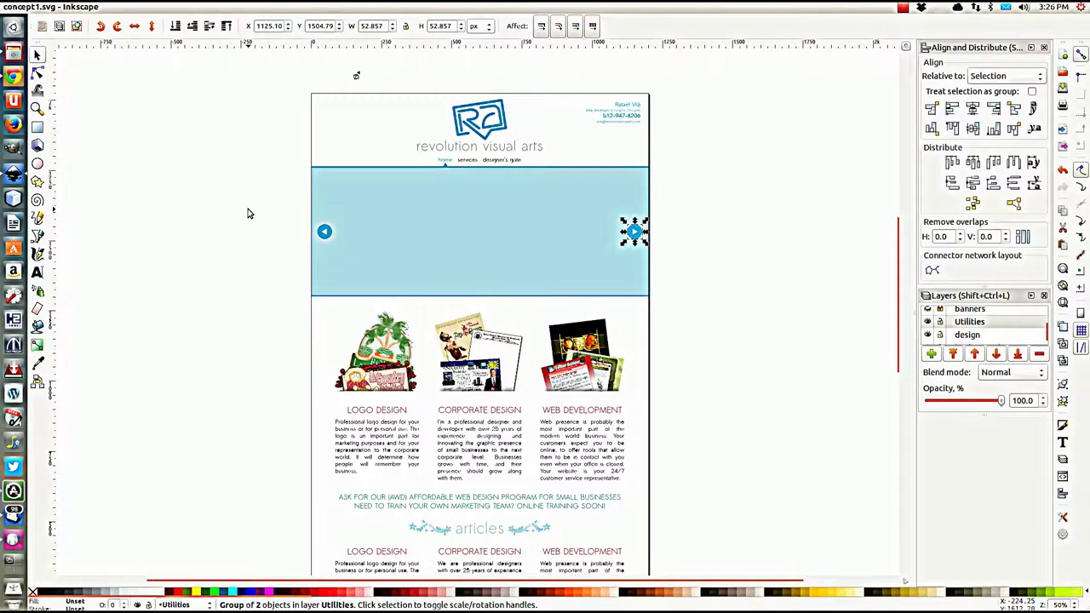
pyautogui.click(247, 214)
pyautogui.scroll(-3, 248, 214)
pyautogui.scroll(-2, 253, 247)
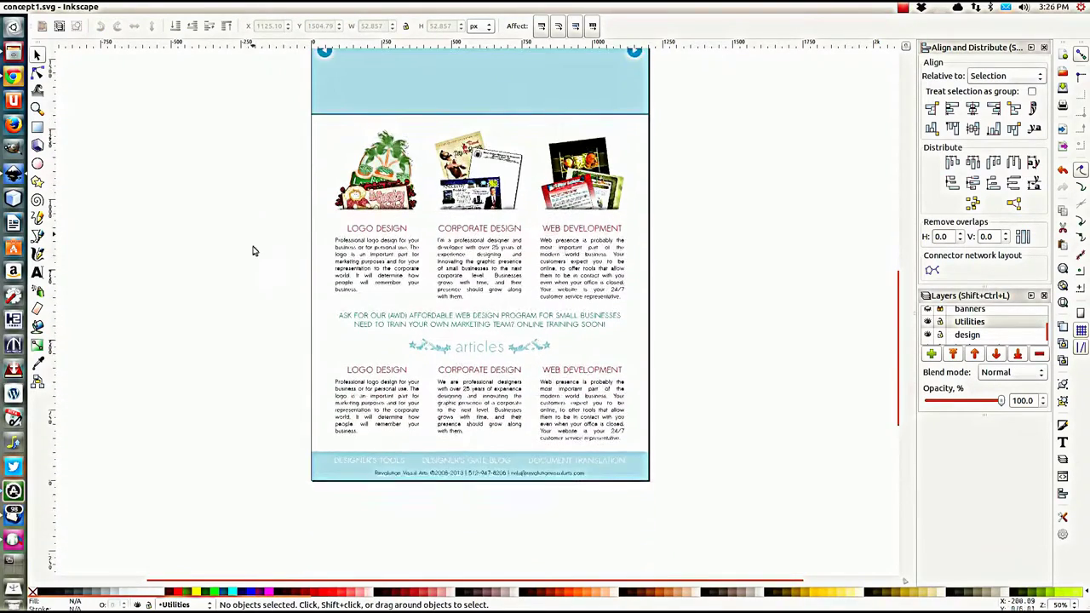
pyautogui.scroll(4, 265, 273)
pyautogui.scroll(1, 264, 273)
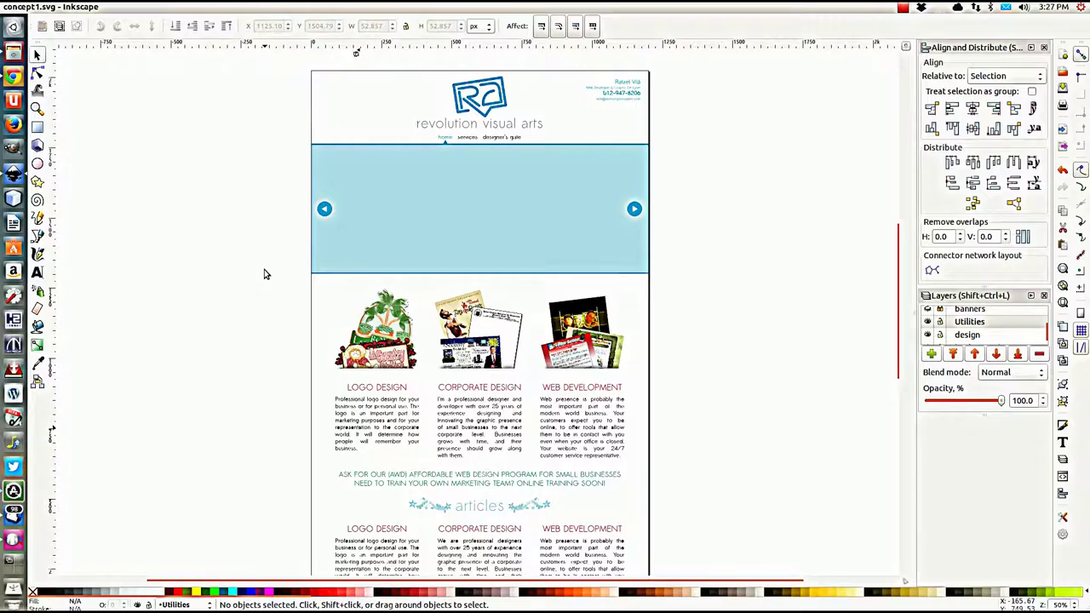
pyautogui.scroll(1, 264, 274)
pyautogui.scroll(-7, 264, 268)
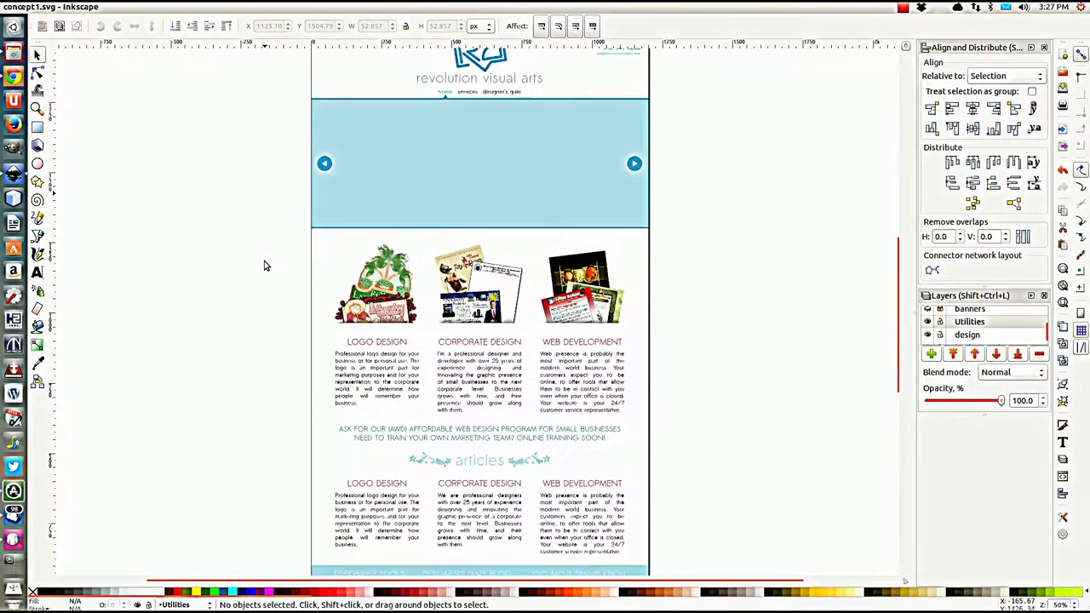
pyautogui.scroll(-3, 264, 266)
pyautogui.scroll(7, 264, 265)
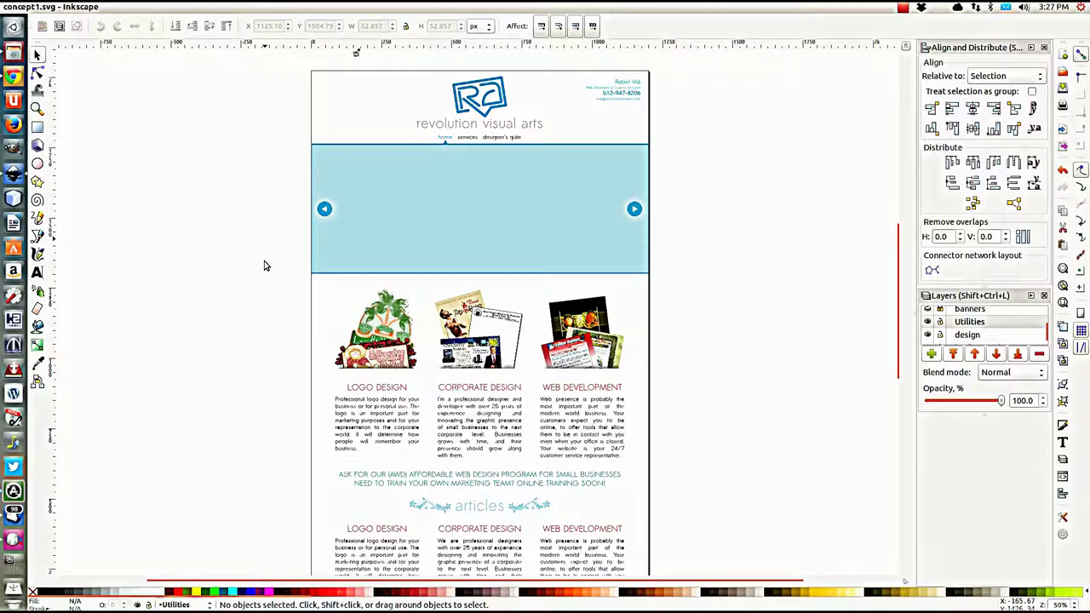
# Step: Select and deselect the left slider arrow group, then scroll across the page
pyautogui.click(327, 212)
pyautogui.click(251, 219)
pyautogui.scroll(-1, 368, 222)
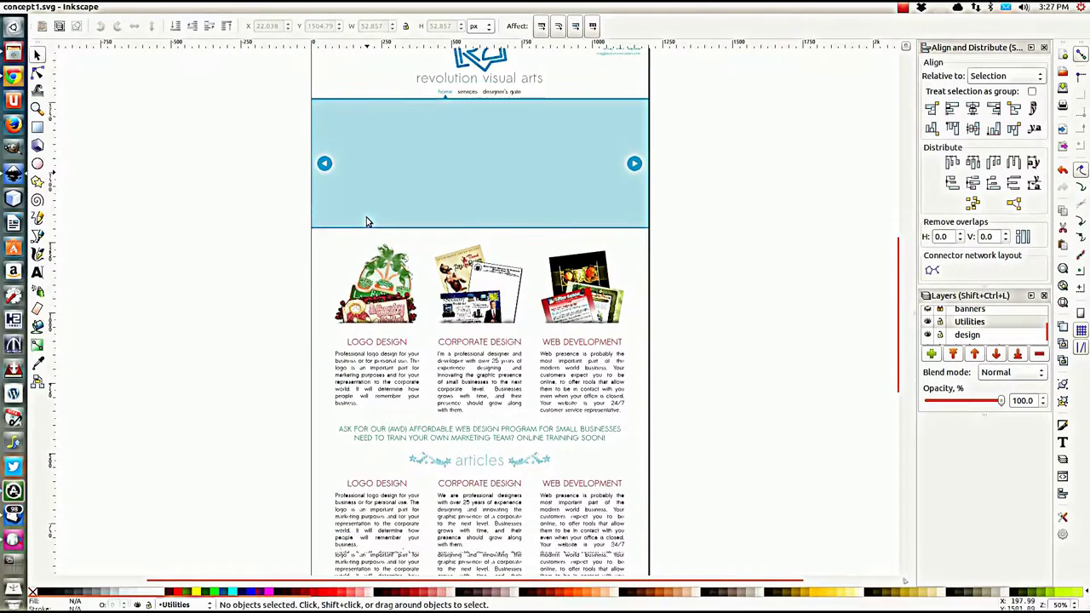
pyautogui.scroll(-3, 366, 221)
pyautogui.scroll(4, 443, 247)
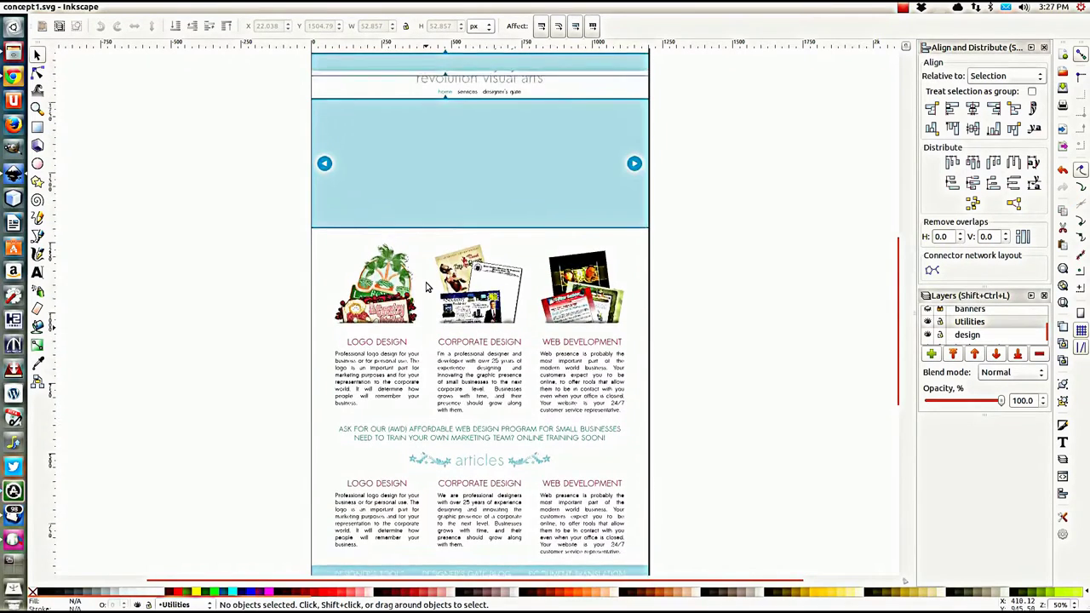
pyautogui.scroll(2, 490, 265)
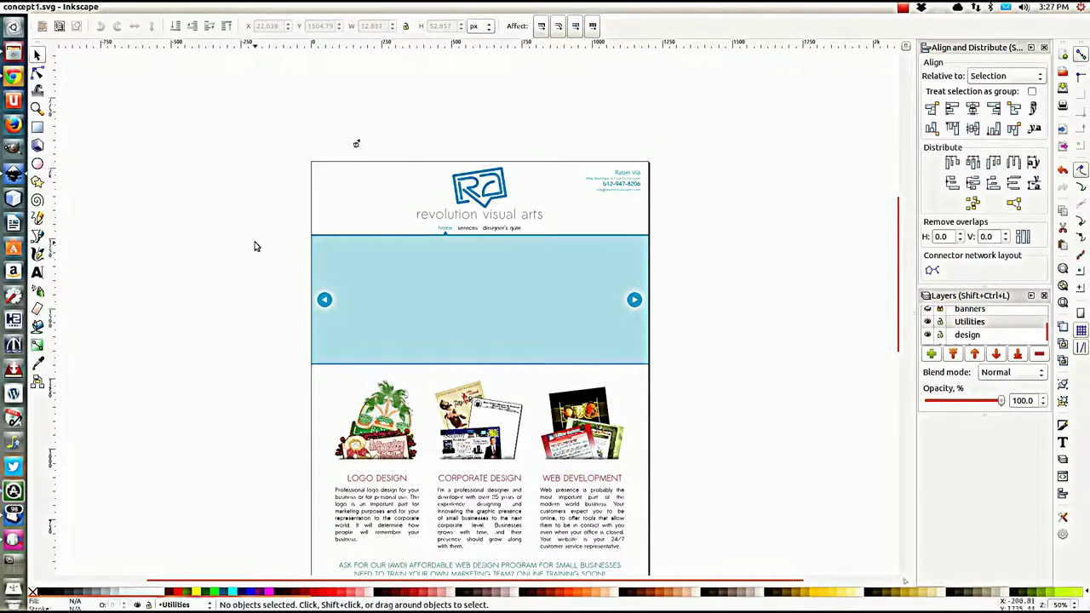
pyautogui.scroll(-1, 304, 278)
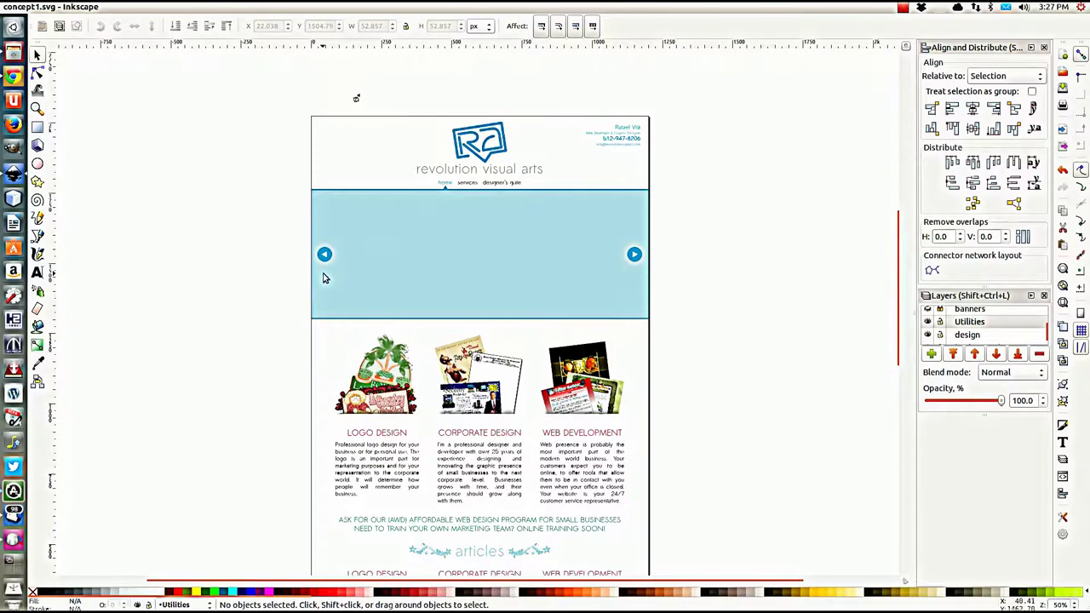
pyautogui.scroll(1, 415, 246)
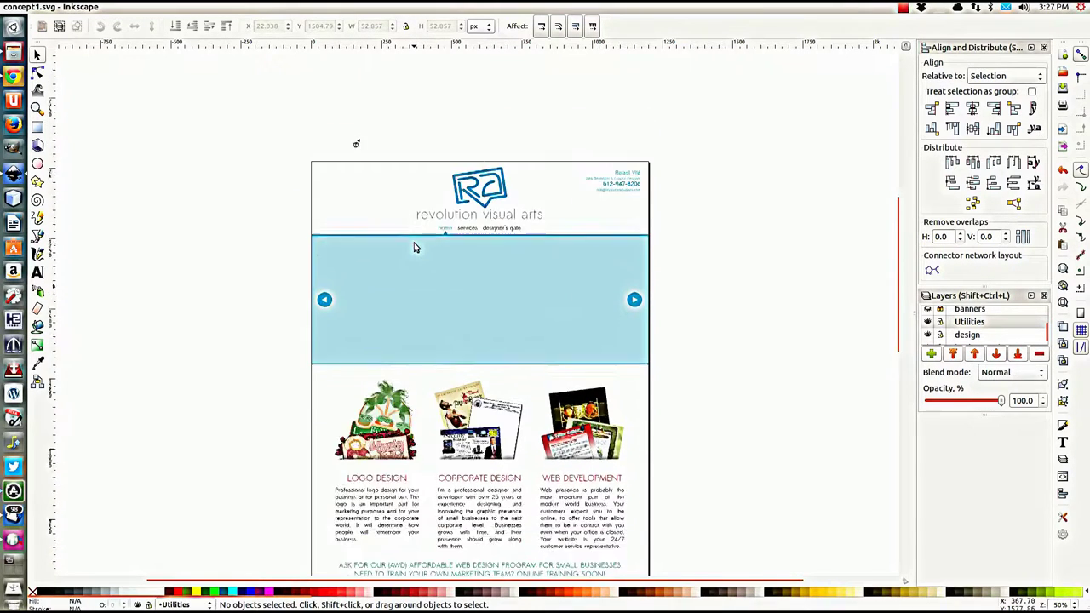
pyautogui.scroll(-1, 414, 246)
pyautogui.hscroll(-2, 414, 246)
pyautogui.hscroll(2, 489, 258)
# Step: Zoom to 140% on the logo and header and select the small group above the page
pyautogui.press('ctrl')
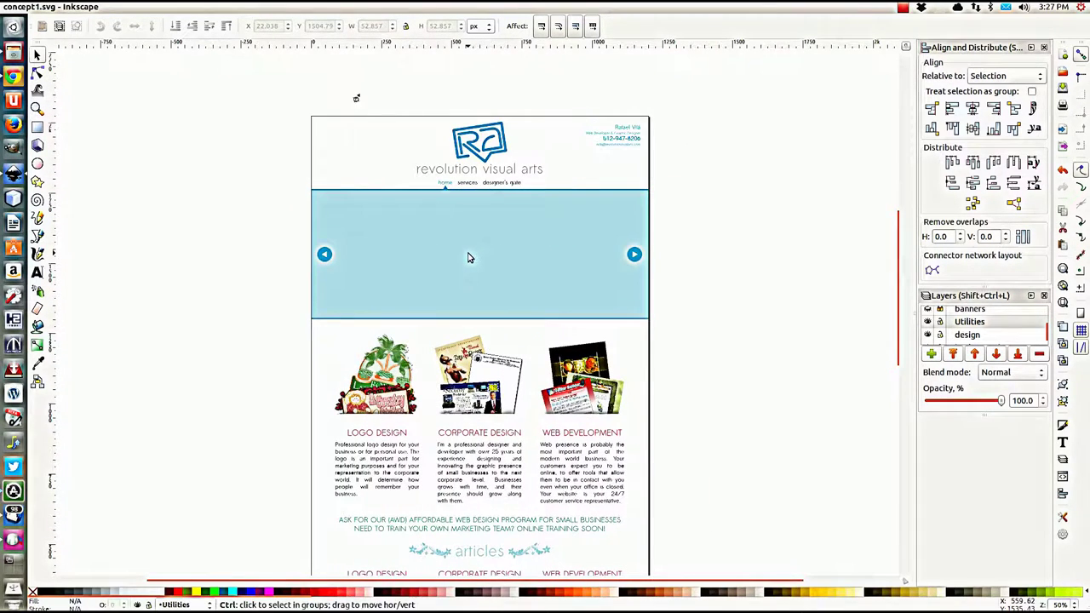
pyautogui.scroll(3, 468, 257)
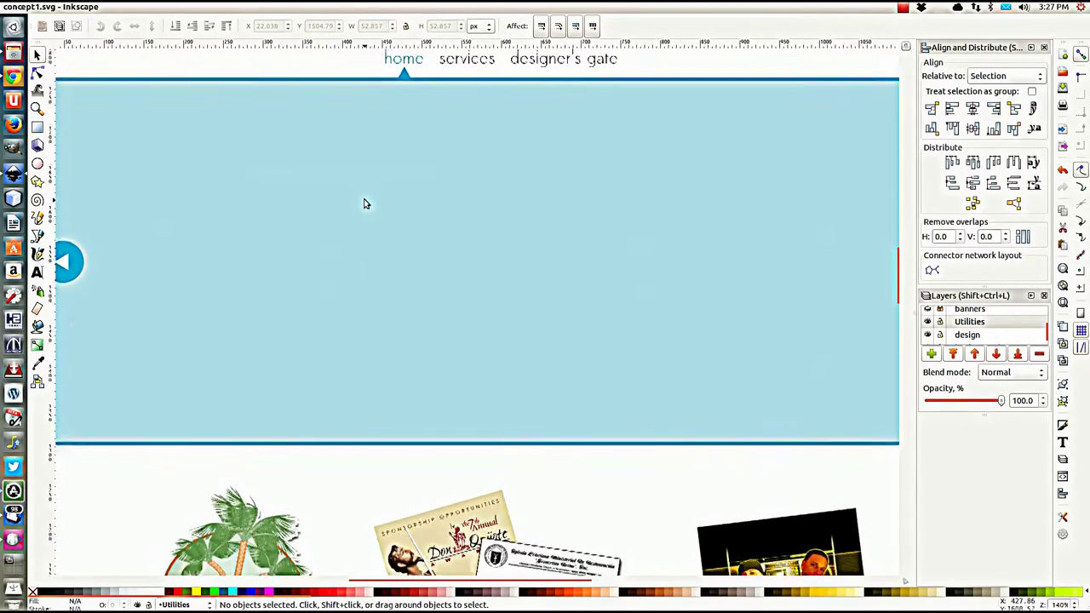
pyautogui.moveTo(365, 202); pyautogui.dragTo(524, 409)
pyautogui.scroll(4, 353, 214)
pyautogui.hscroll(1, 309, 295)
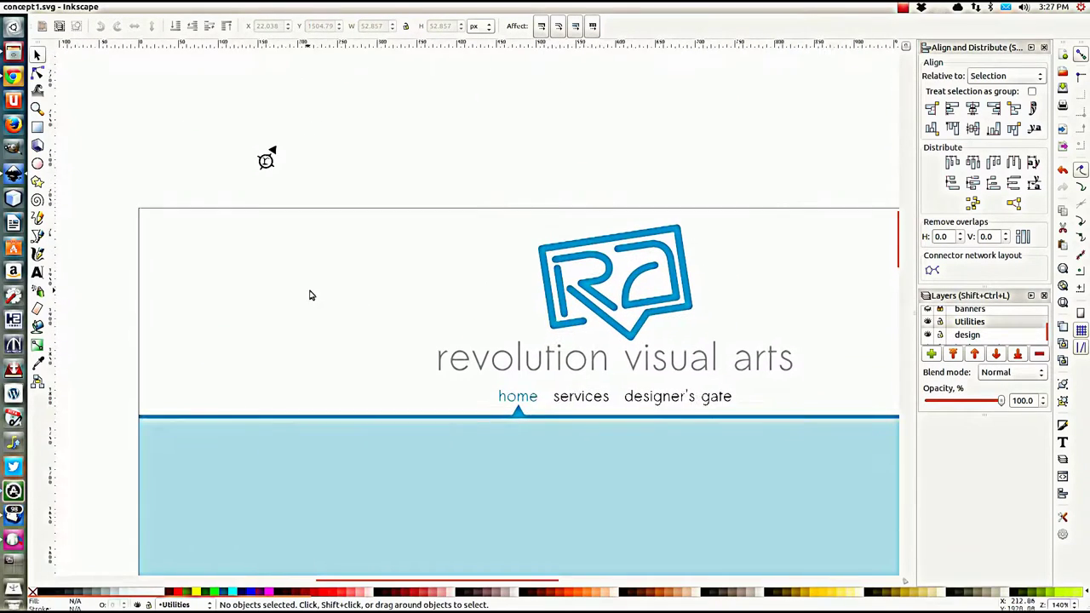
pyautogui.click(269, 158)
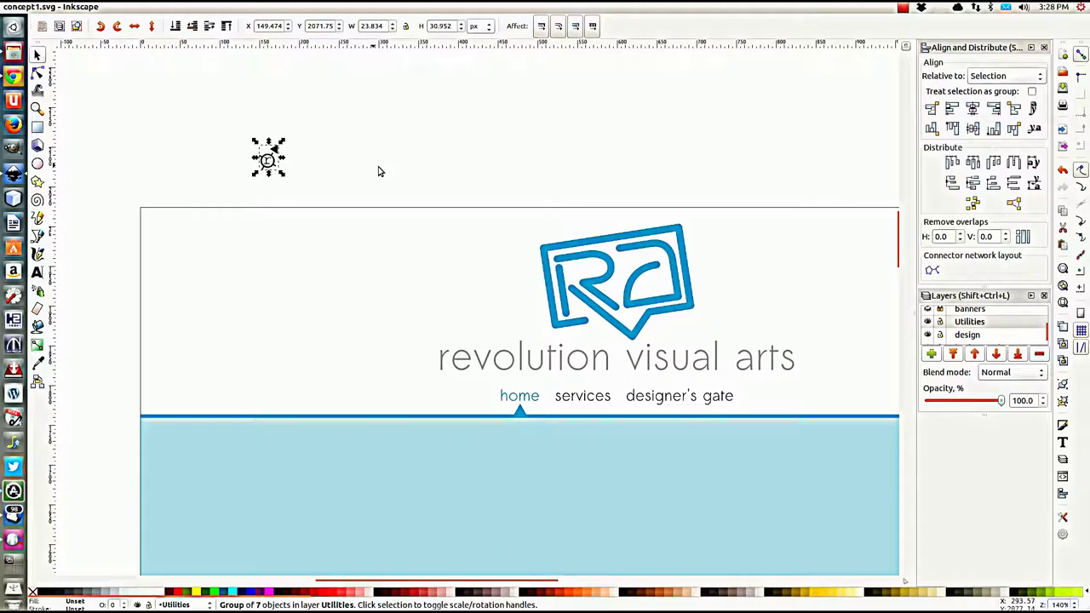
# Step: Scroll down through the portfolio, articles and footer, then switch to the browser preview
pyautogui.scroll(-4, 372, 268)
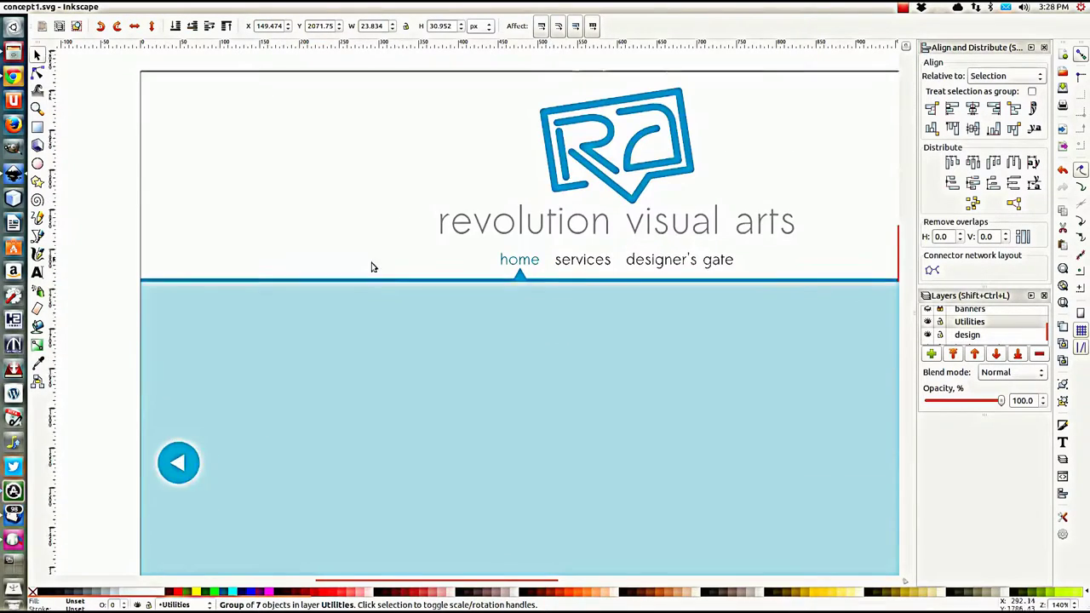
pyautogui.scroll(-15, 371, 267)
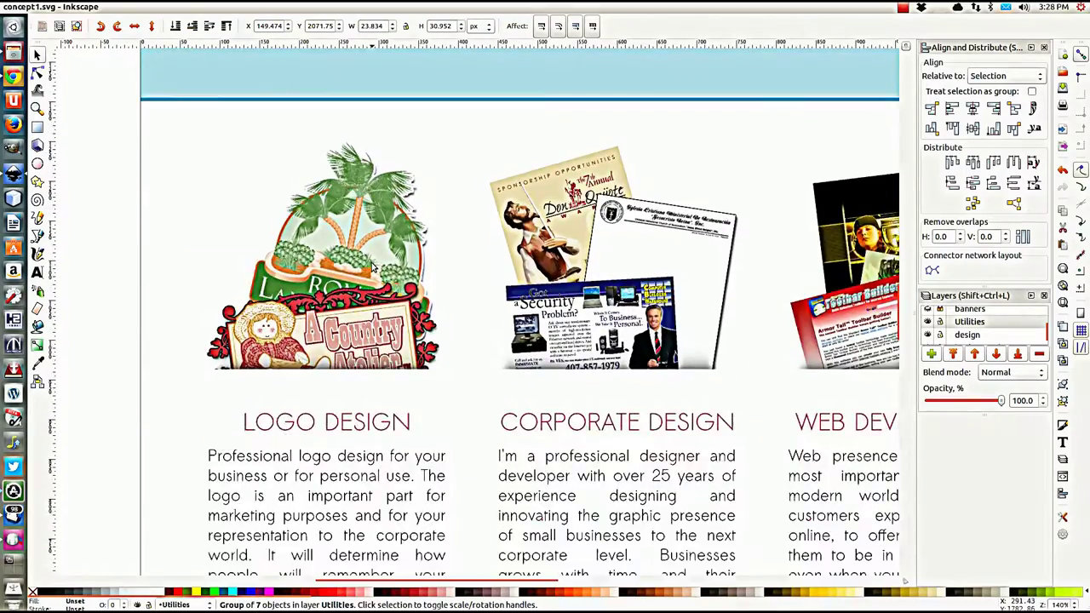
pyautogui.scroll(-14, 371, 267)
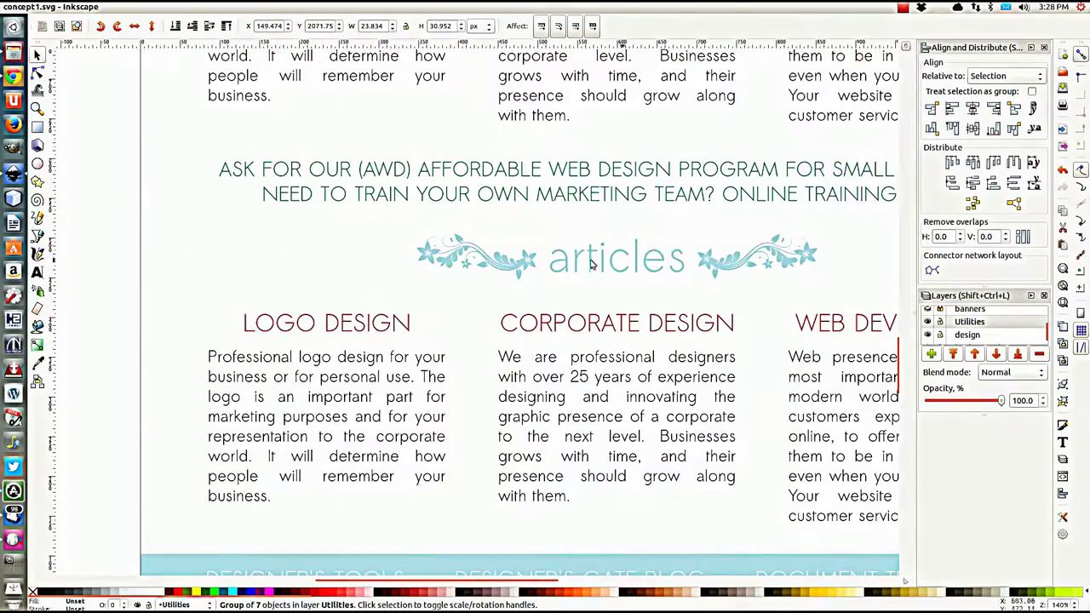
pyautogui.scroll(-3, 672, 312)
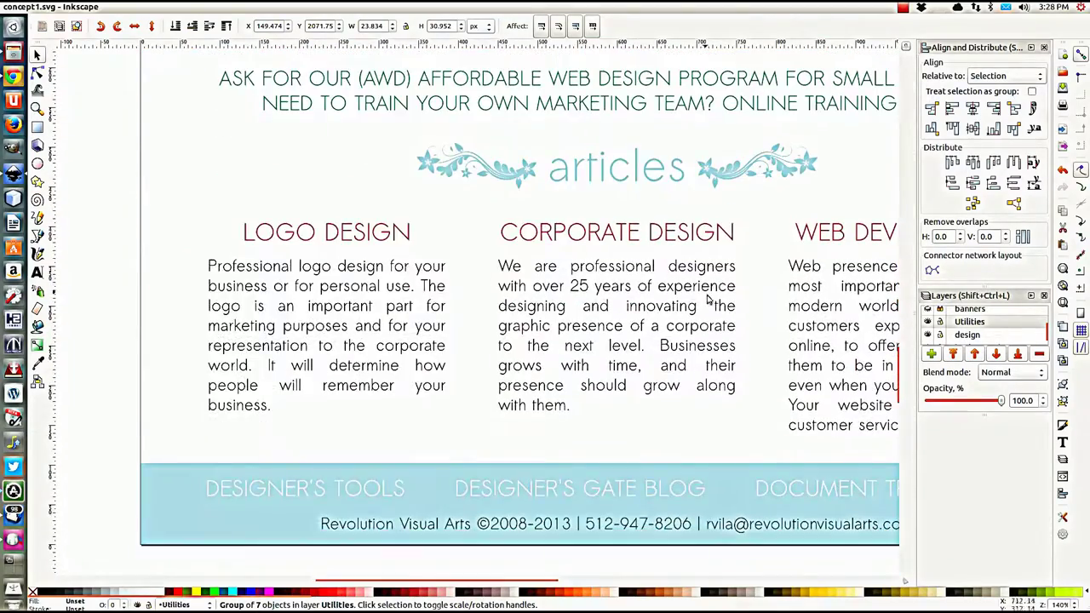
pyautogui.scroll(9, 707, 298)
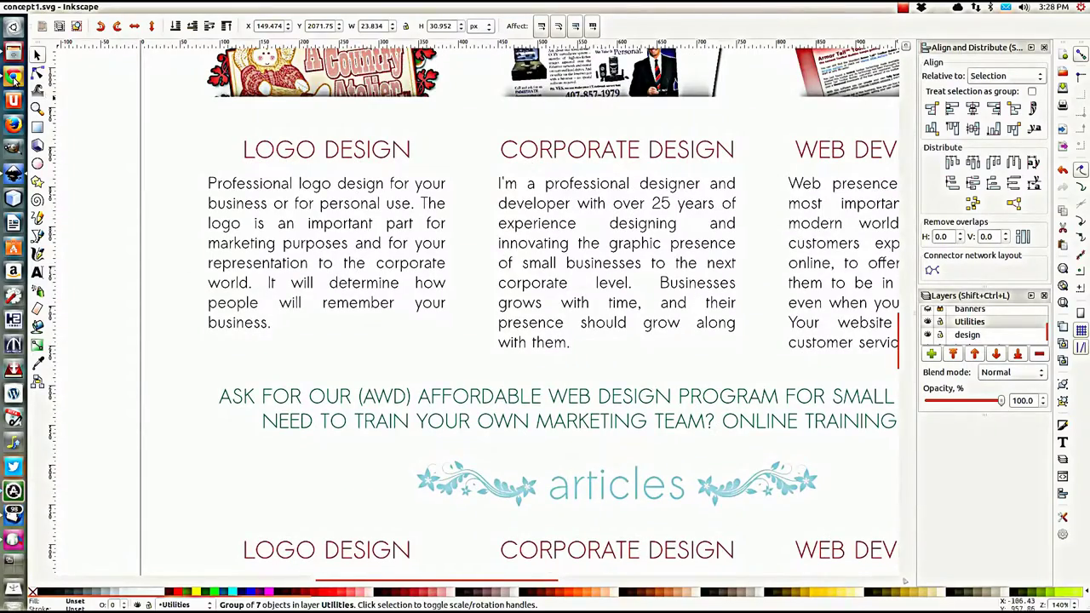
pyautogui.click(13, 78)
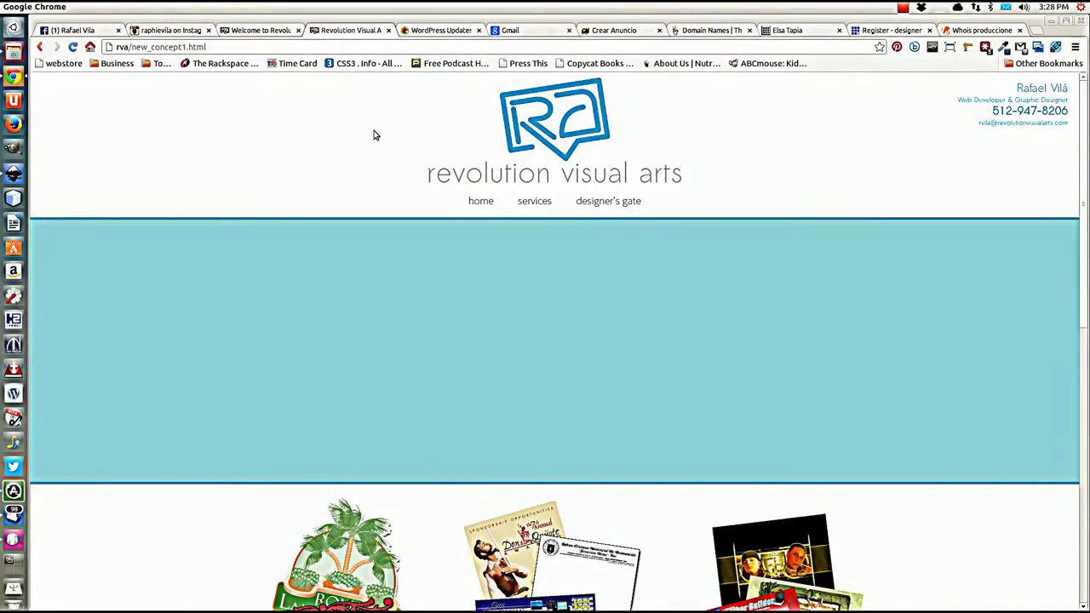
pyautogui.scroll(-1, 369, 145)
pyautogui.scroll(-12, 153, 228)
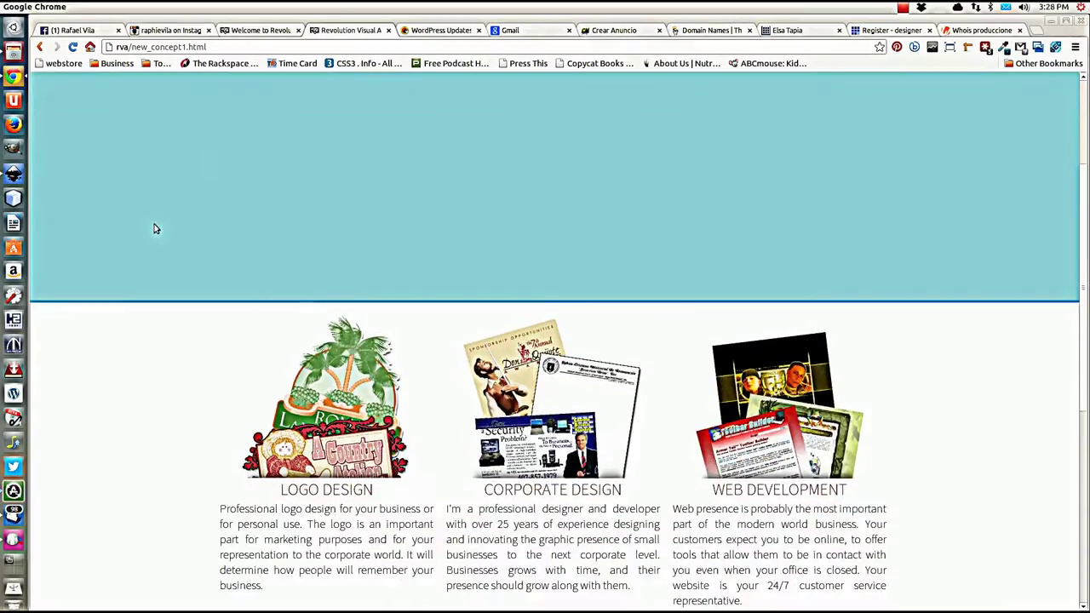
pyautogui.scroll(-4, 154, 228)
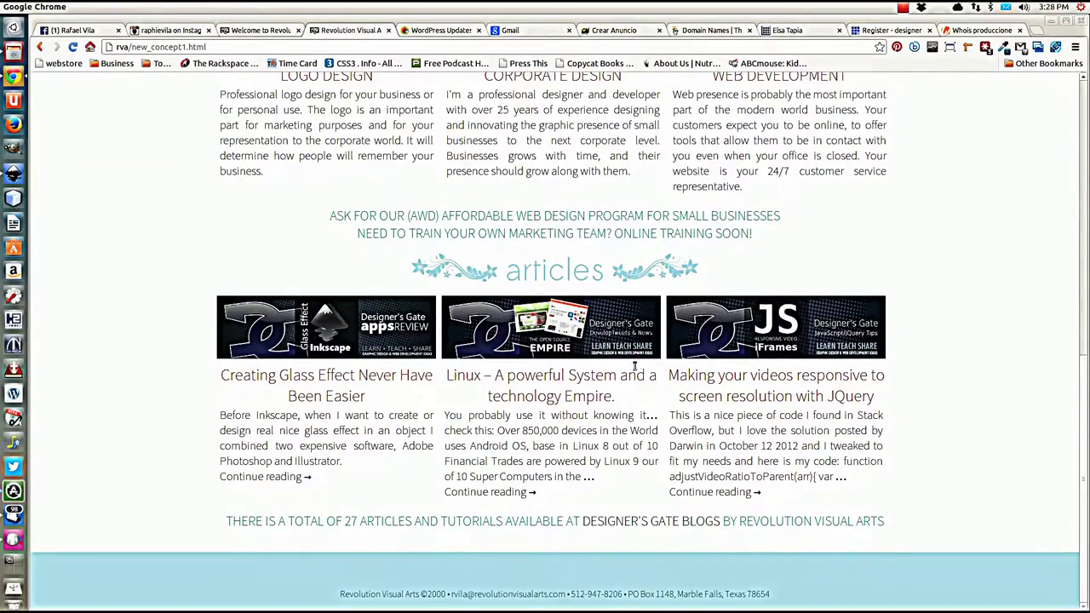
pyautogui.scroll(1, 312, 316)
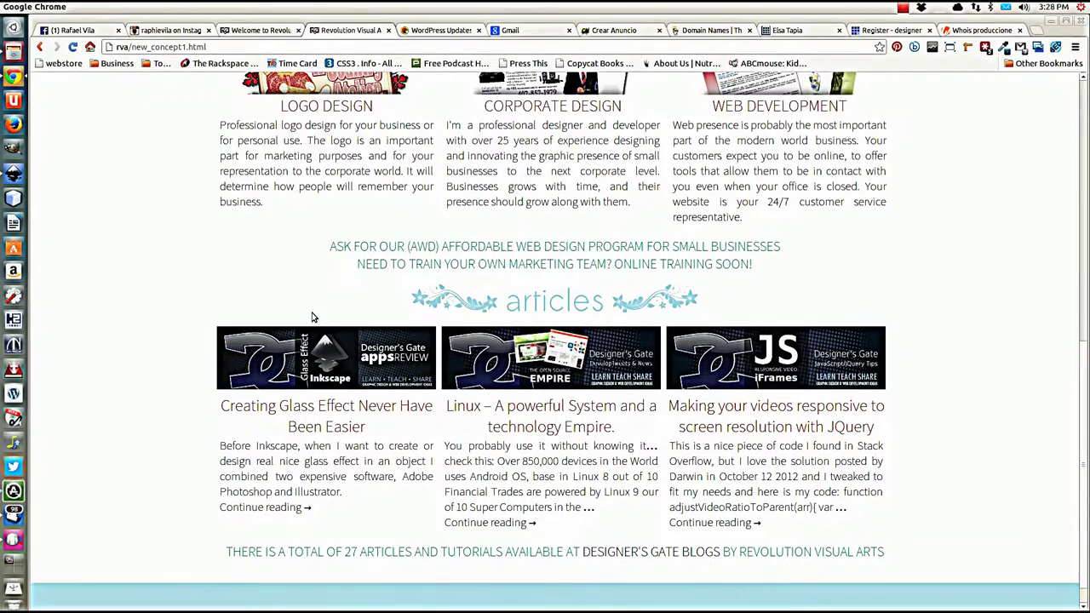
pyautogui.scroll(-1, 311, 317)
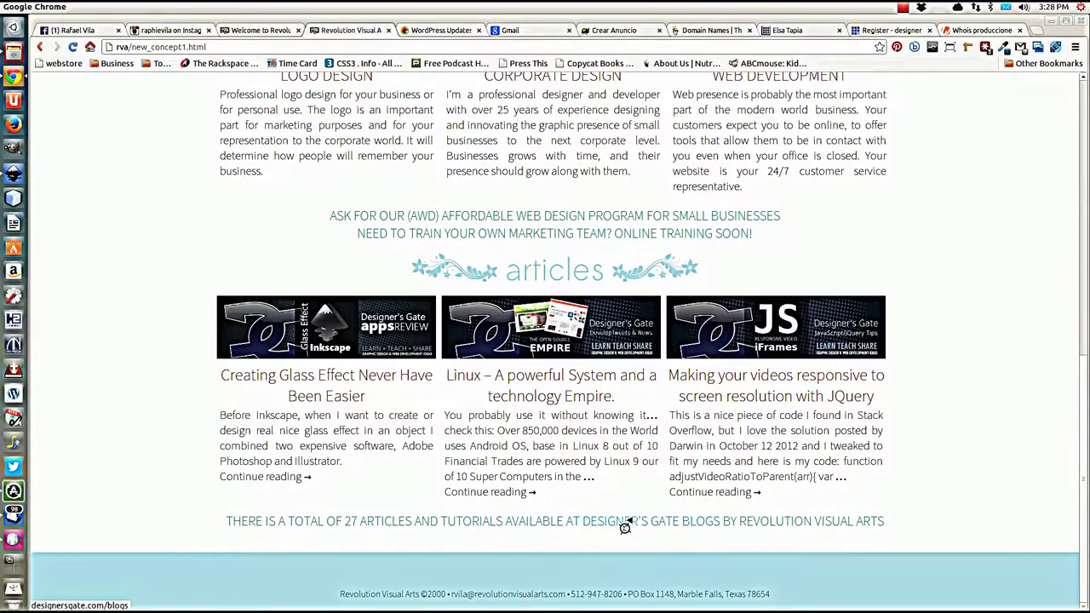
pyautogui.scroll(7, 561, 302)
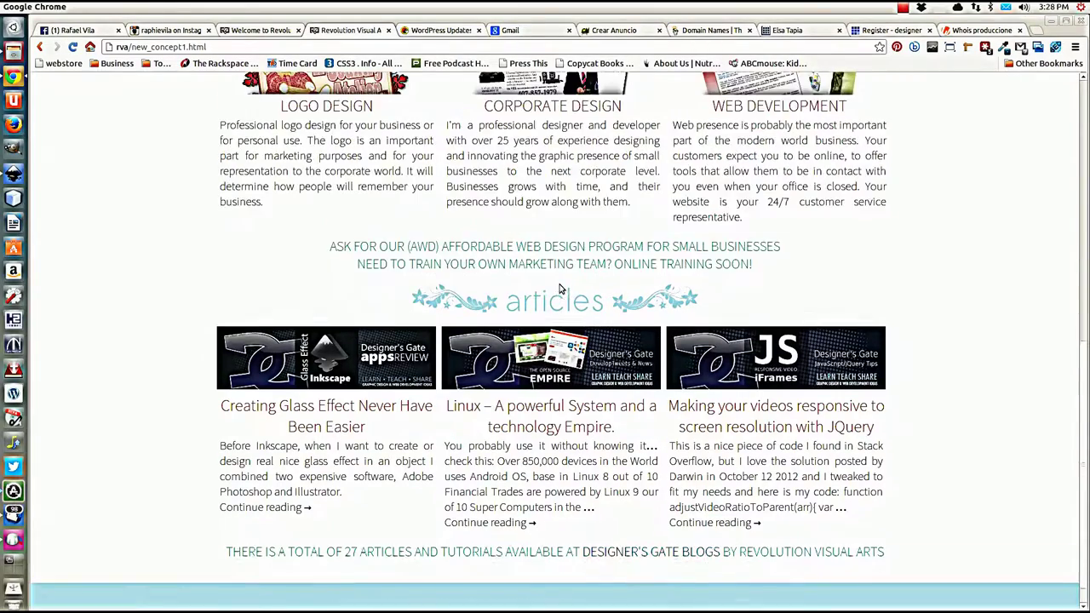
pyautogui.scroll(1, 562, 302)
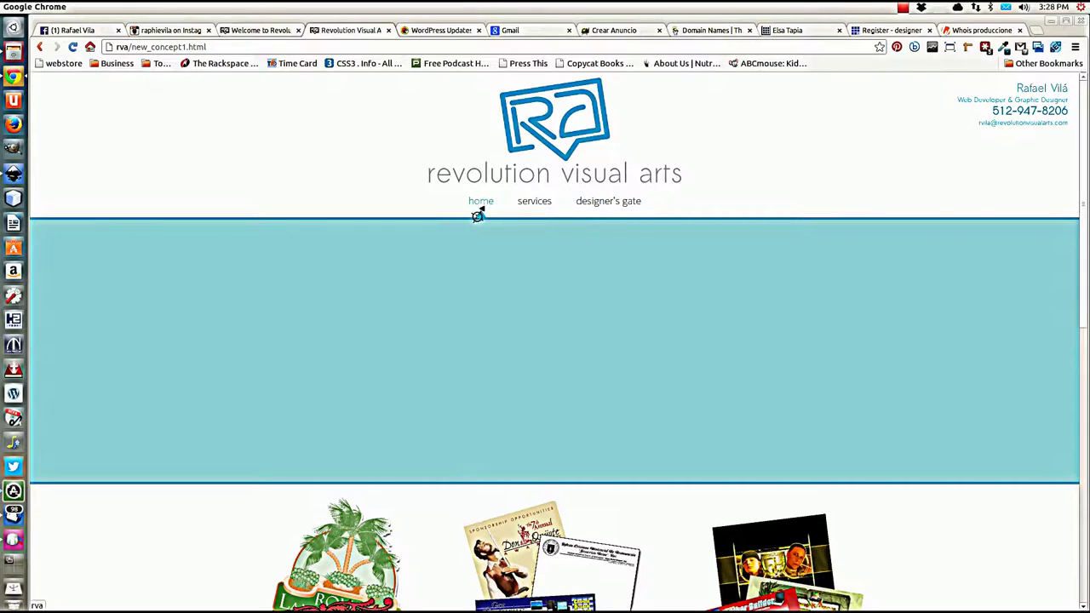
pyautogui.scroll(-4, 552, 260)
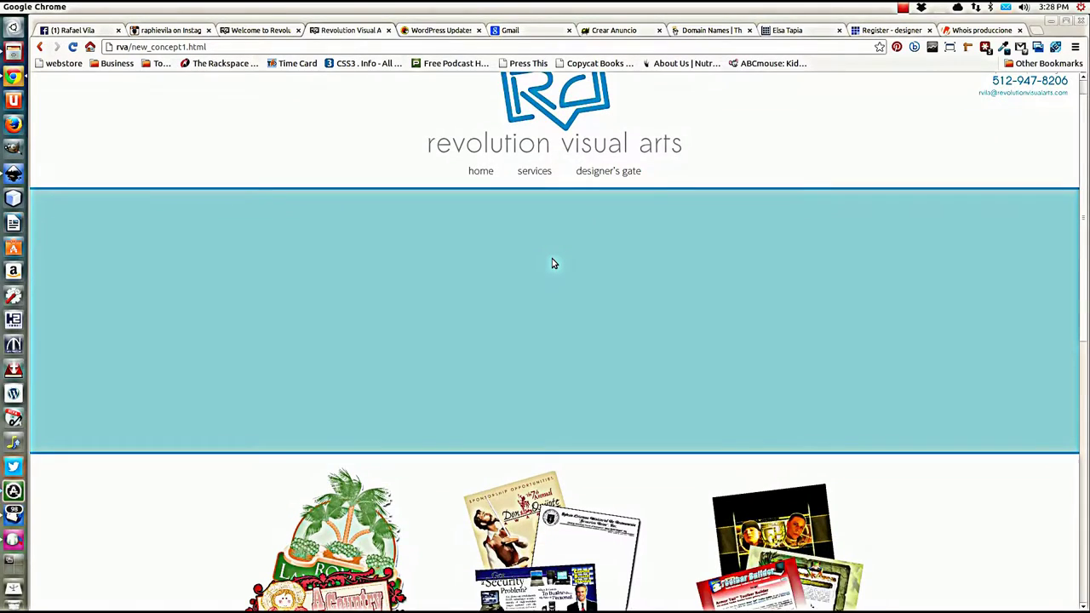
pyautogui.scroll(-4, 505, 303)
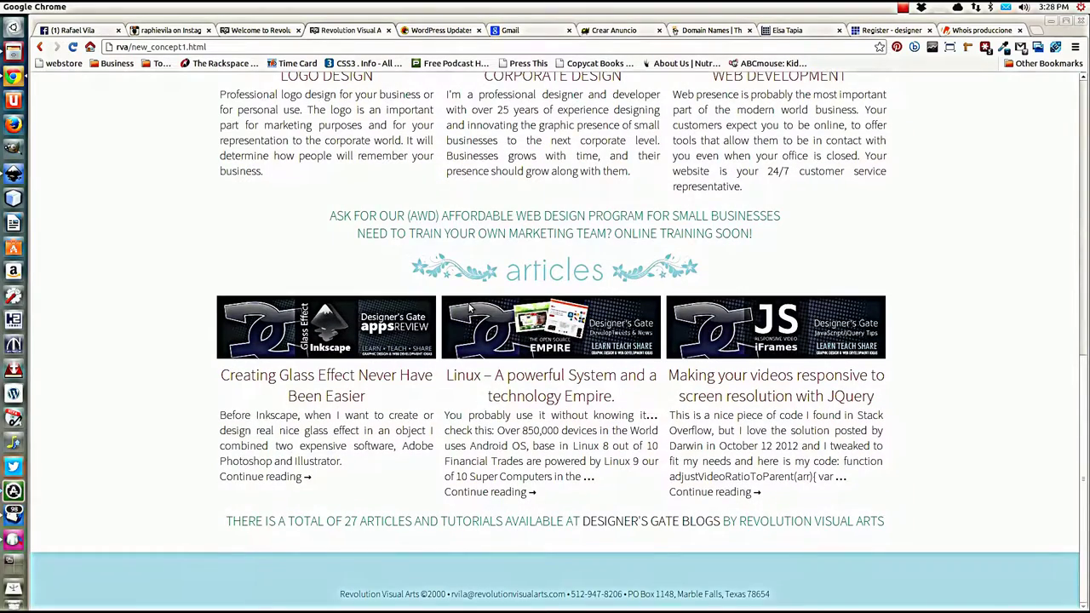
pyautogui.scroll(1, 469, 307)
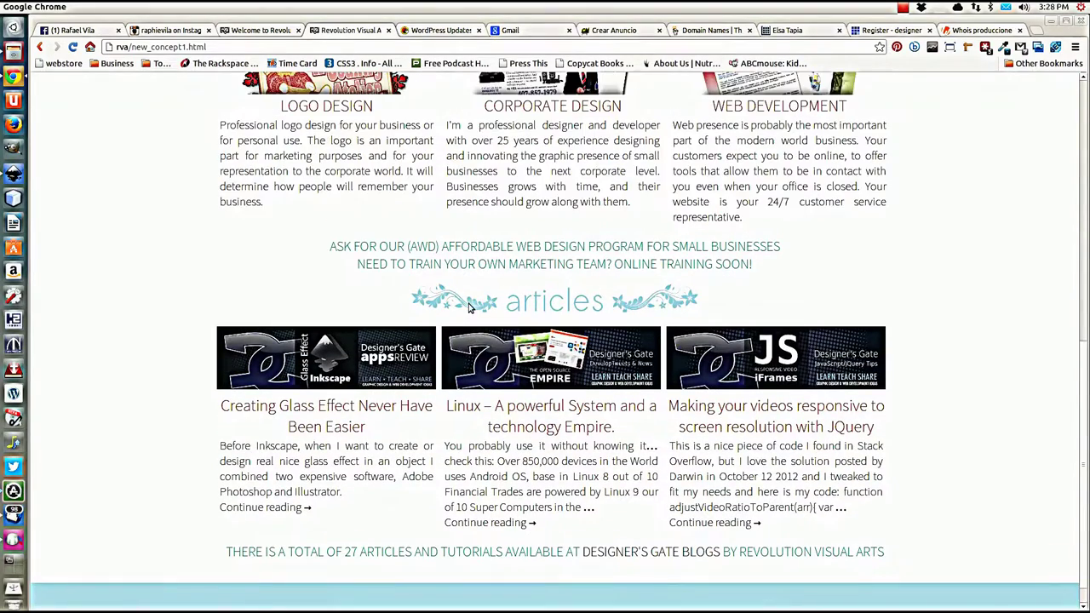
pyautogui.scroll(2, 470, 308)
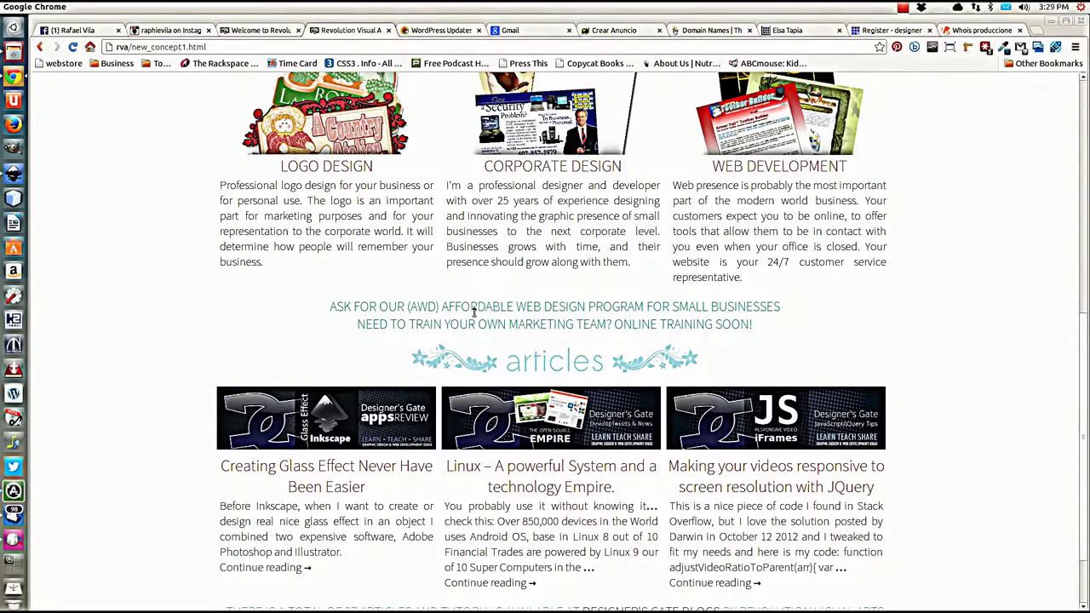
pyautogui.scroll(6, 474, 311)
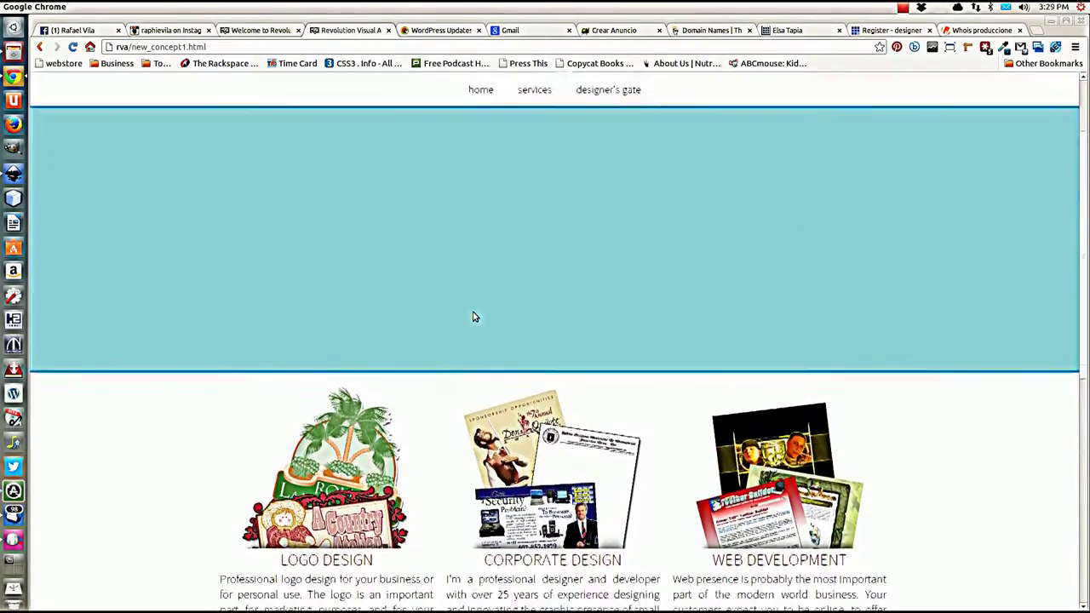
pyautogui.scroll(3, 474, 316)
pyautogui.scroll(-1, 474, 317)
pyautogui.scroll(-3, 475, 317)
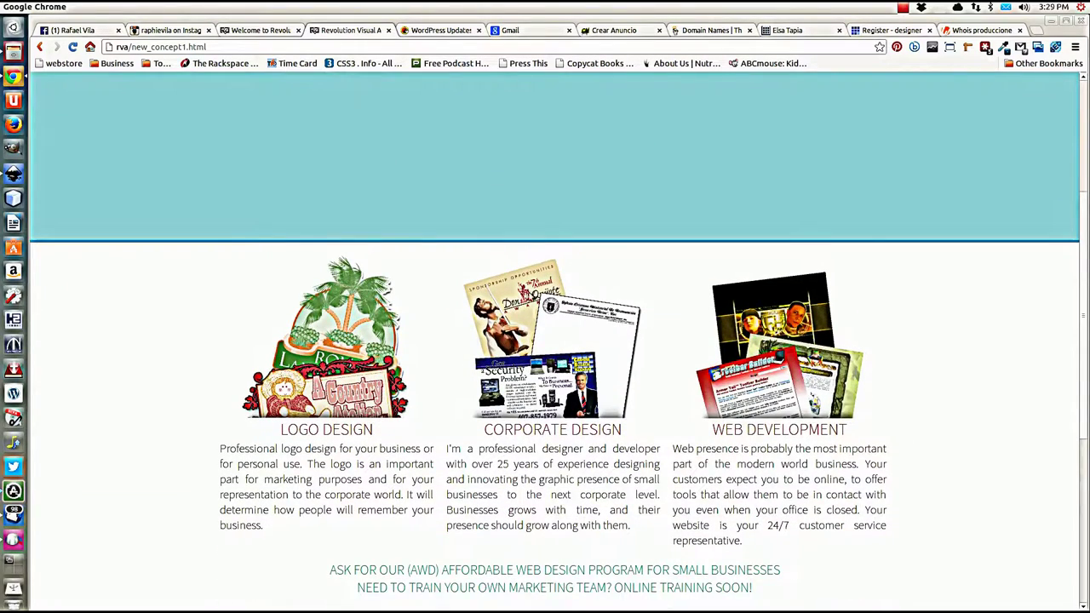
pyautogui.scroll(4, 300, 303)
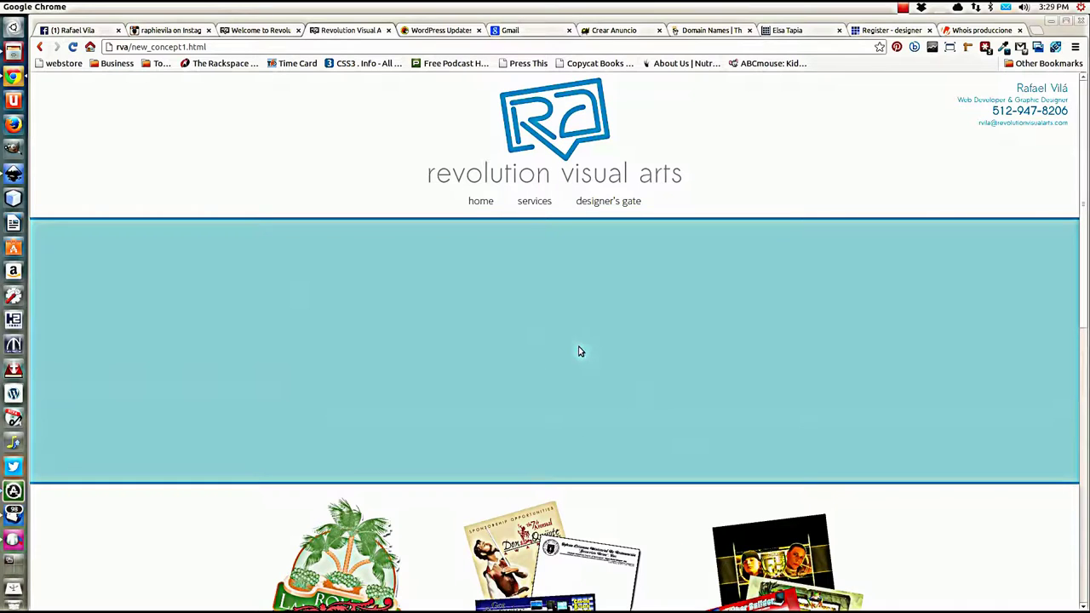
pyautogui.click(535, 207)
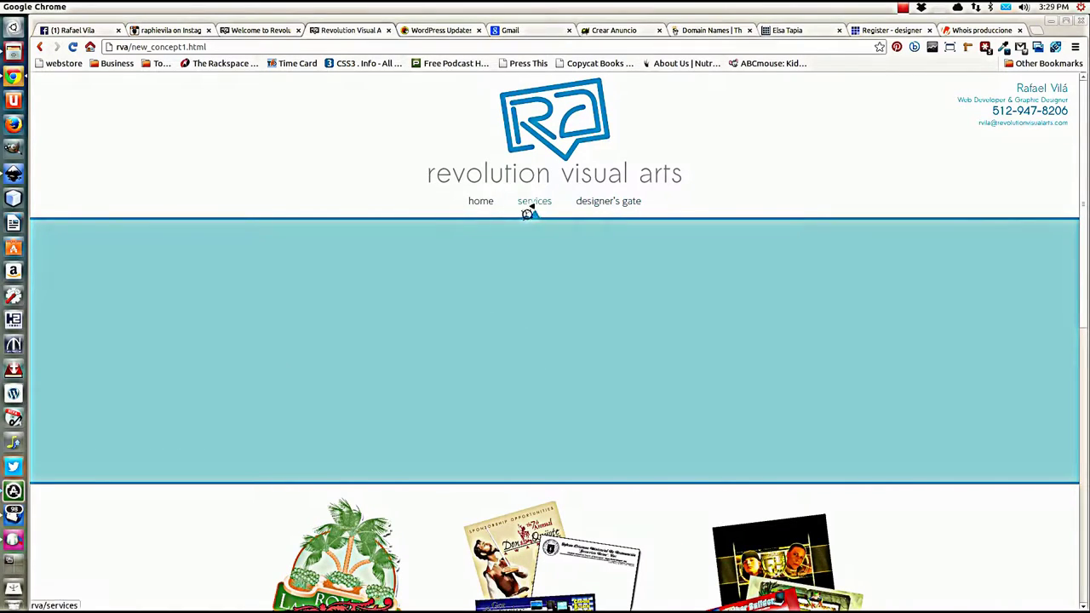
pyautogui.scroll(-2, 448, 335)
pyautogui.scroll(2, 452, 324)
pyautogui.scroll(-5, 537, 354)
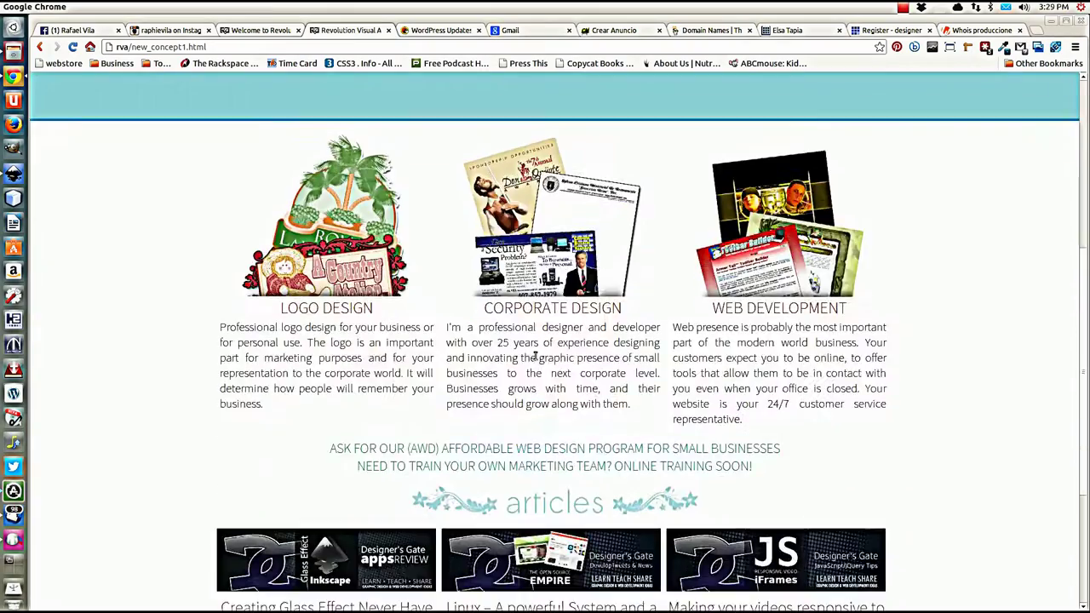
pyautogui.scroll(-2, 535, 359)
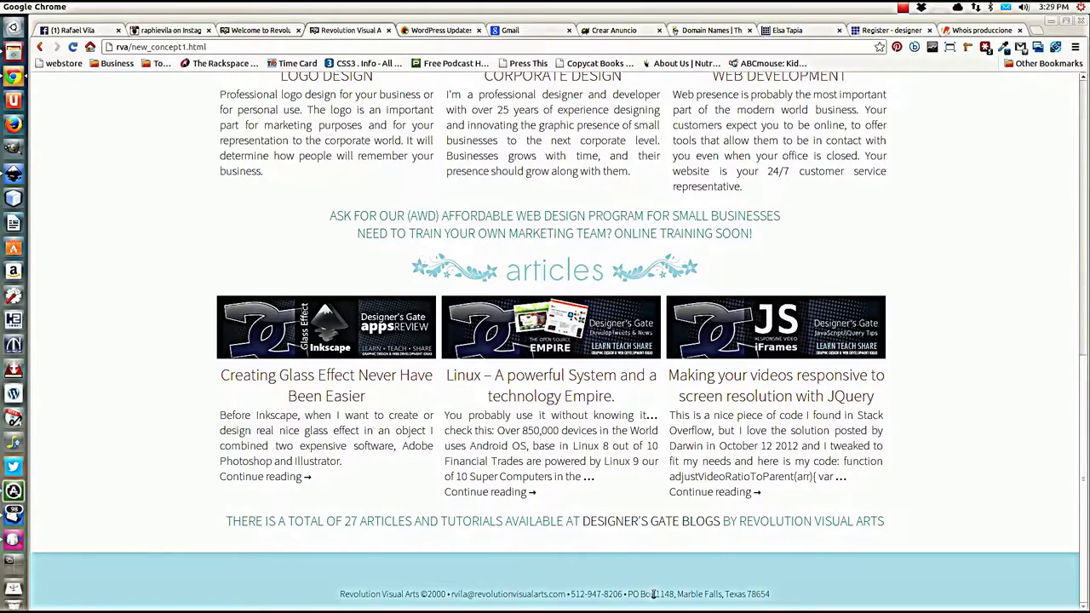
pyautogui.scroll(2, 493, 483)
pyautogui.scroll(4, 489, 483)
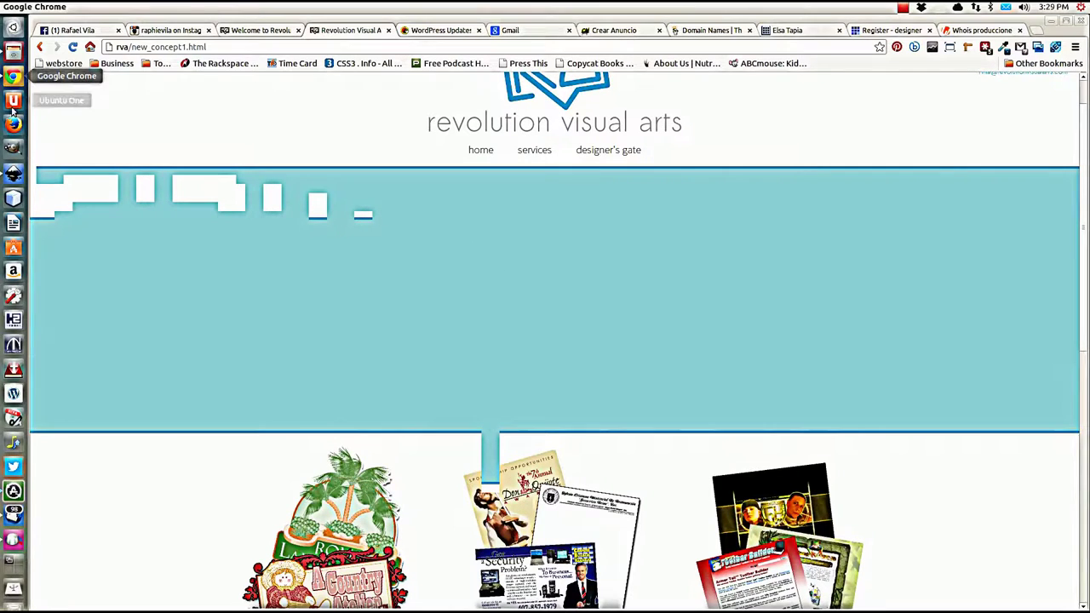
# Step: Return to concept1.svg, zoom out to 50%, deselect the group, and open the File menu
pyautogui.click(14, 174)
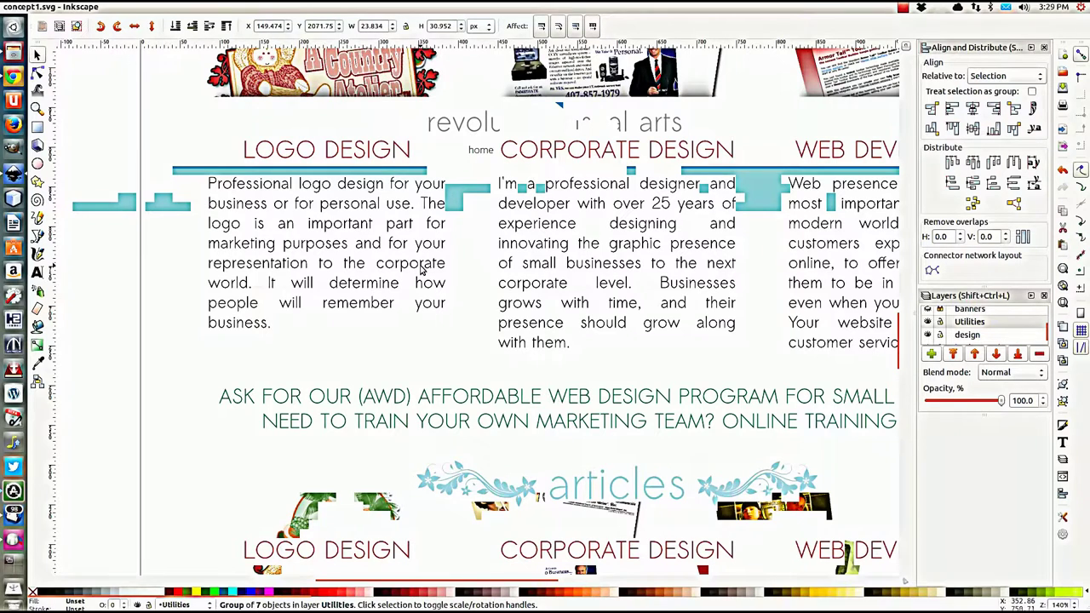
pyautogui.press('ctrl')
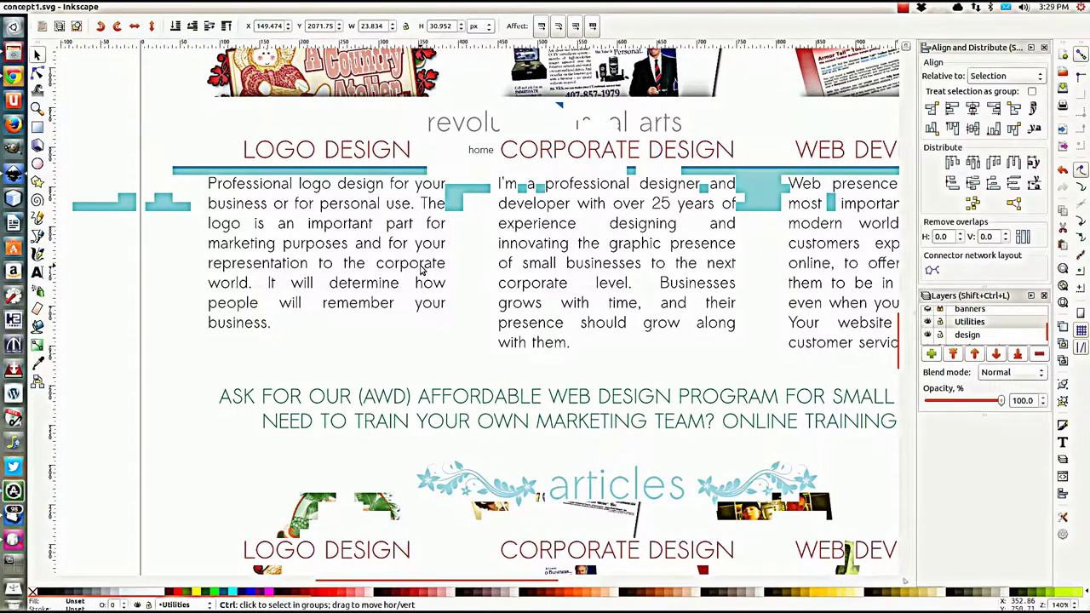
pyautogui.keyDown('ctrl'); pyautogui.scroll(-2, 423, 270); pyautogui.keyUp('ctrl')
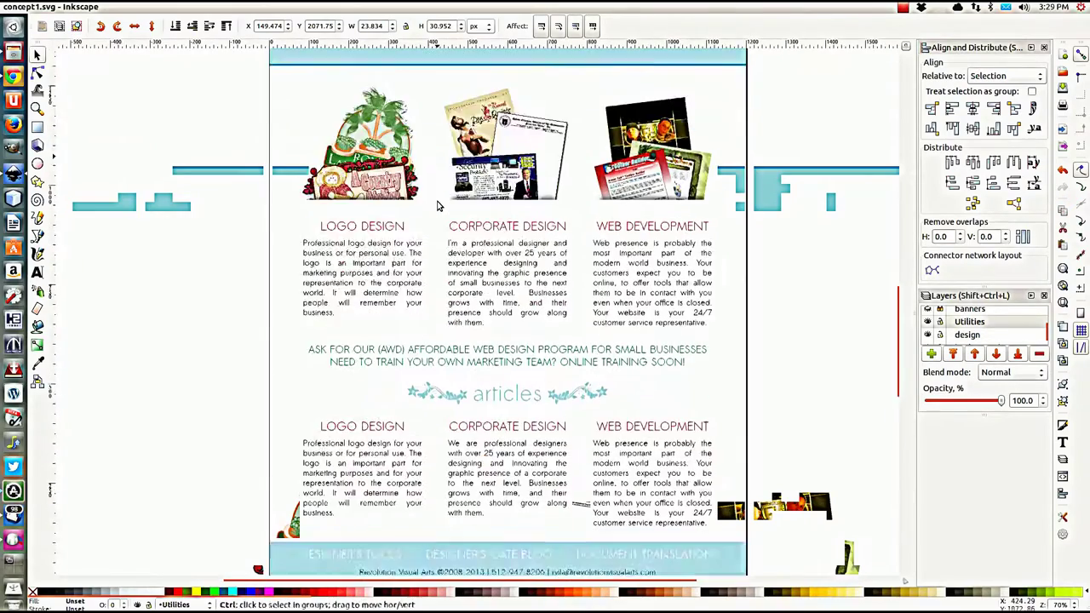
pyautogui.keyDown('ctrl'); pyautogui.scroll(-1, 437, 205); pyautogui.keyUp('ctrl')
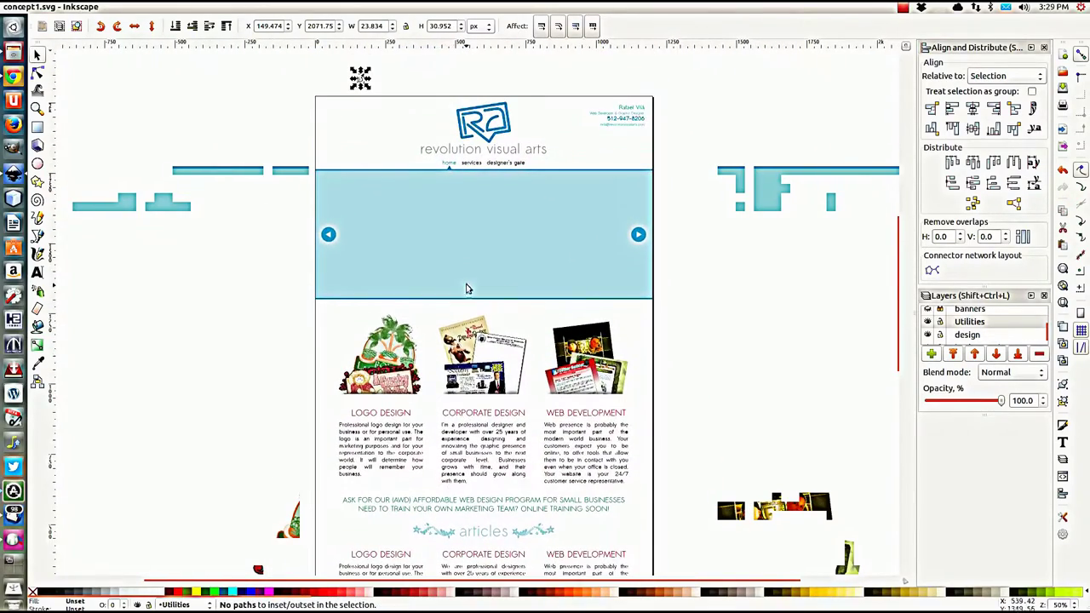
pyautogui.click(118, 128)
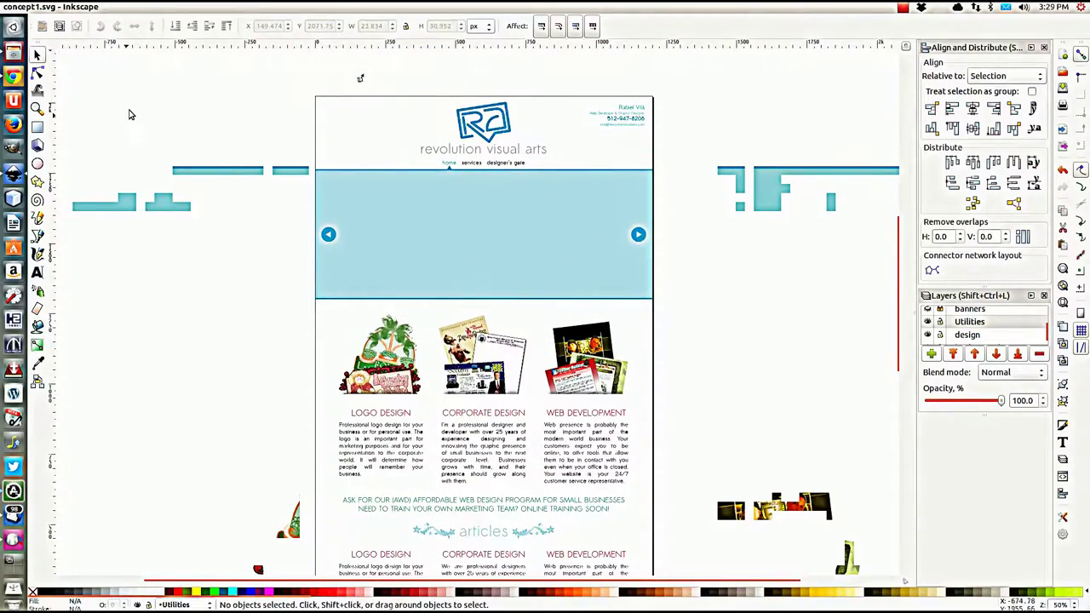
pyautogui.moveTo(51, 10)
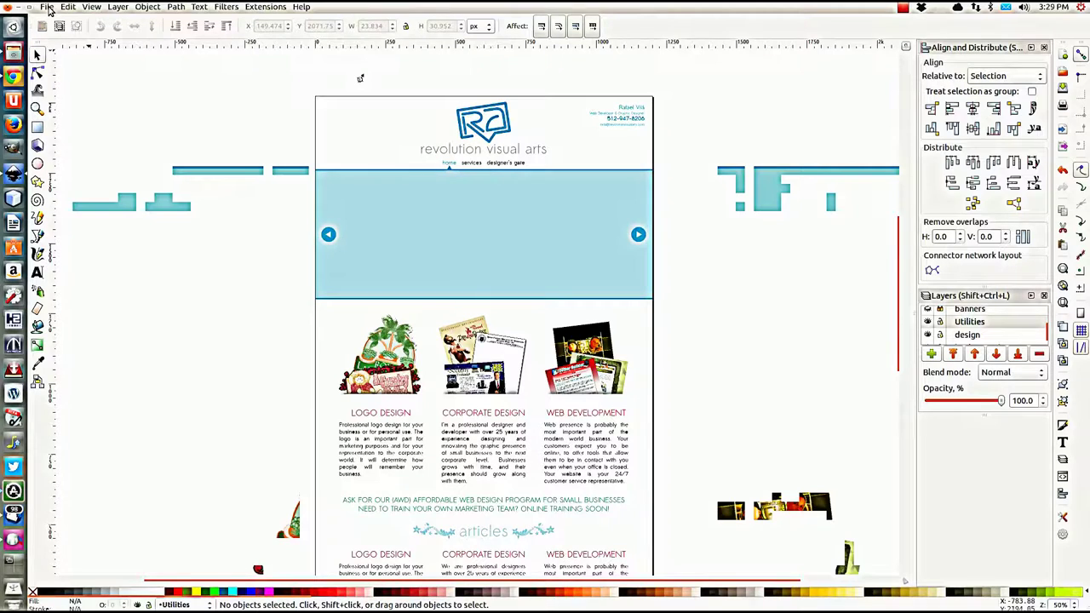
pyautogui.click(47, 7)
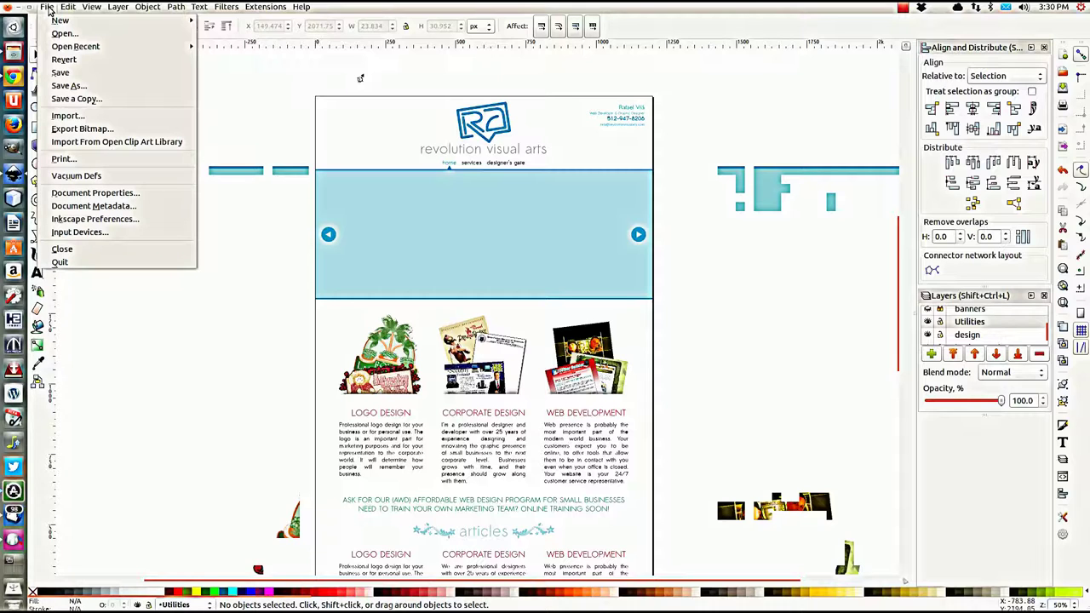
# Step: Create New document 9 from the Default template via File > New
pyautogui.moveTo(74, 22)
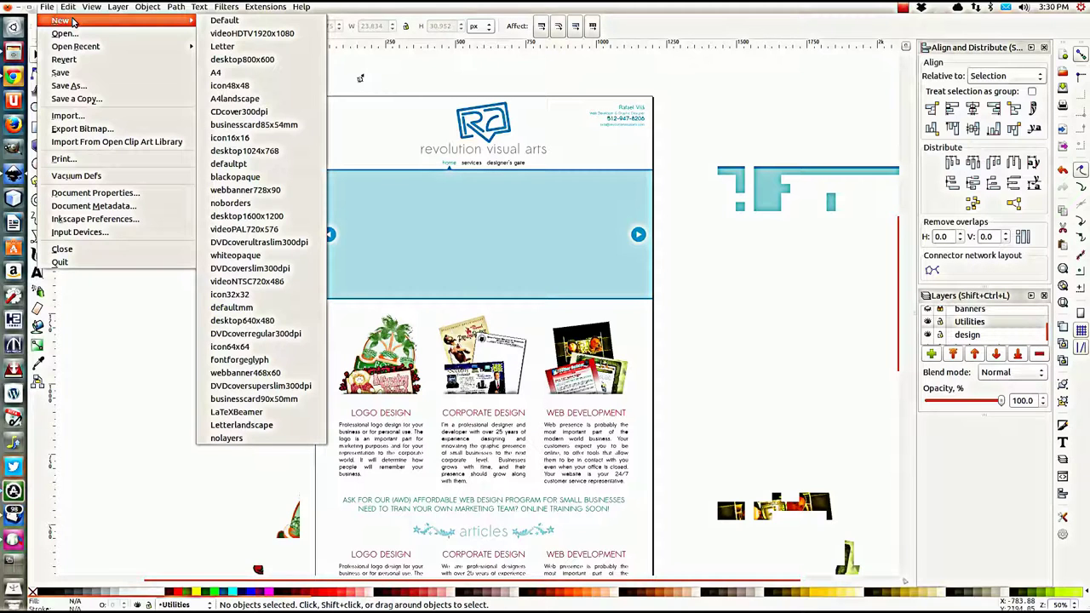
pyautogui.click(224, 22)
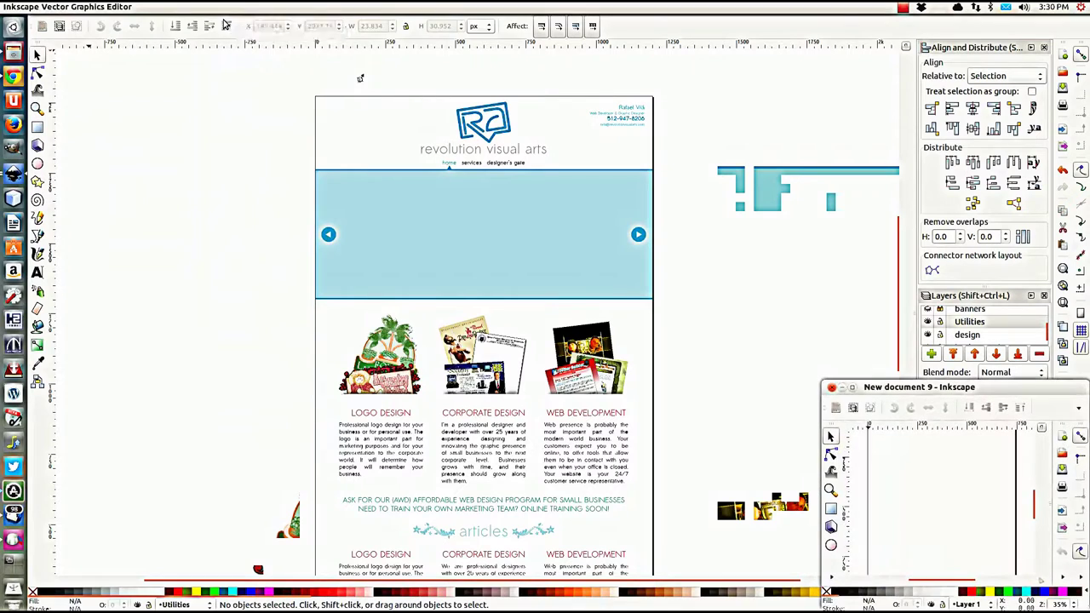
# Step: Maximize the New document 9 window, zoom the page to 70%, and open the File menu
pyautogui.moveTo(918, 387); pyautogui.dragTo(417, 10)
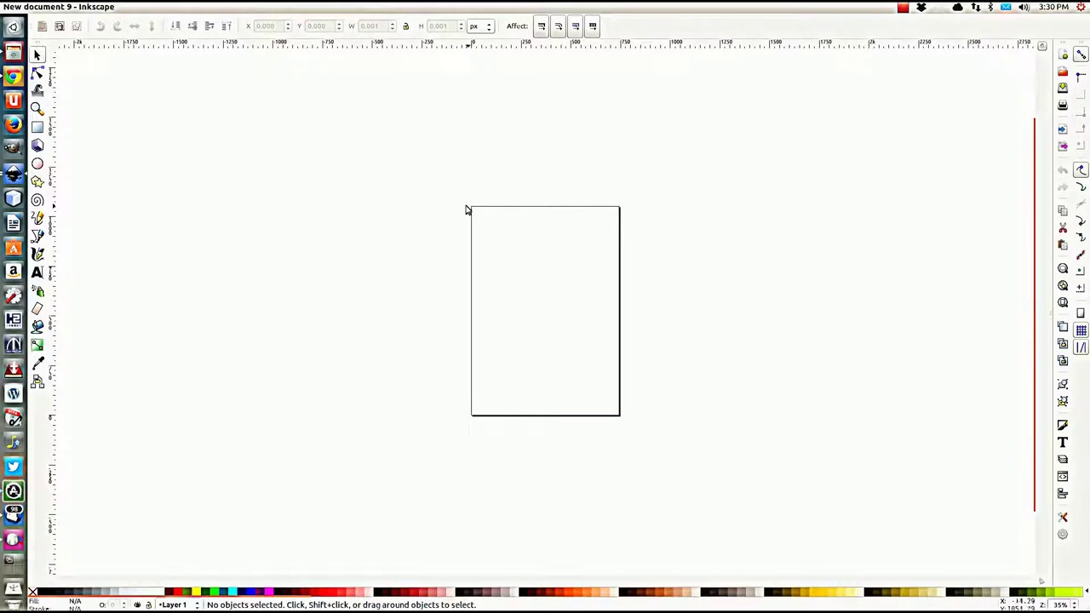
pyautogui.moveTo(464, 218); pyautogui.dragTo(658, 147)
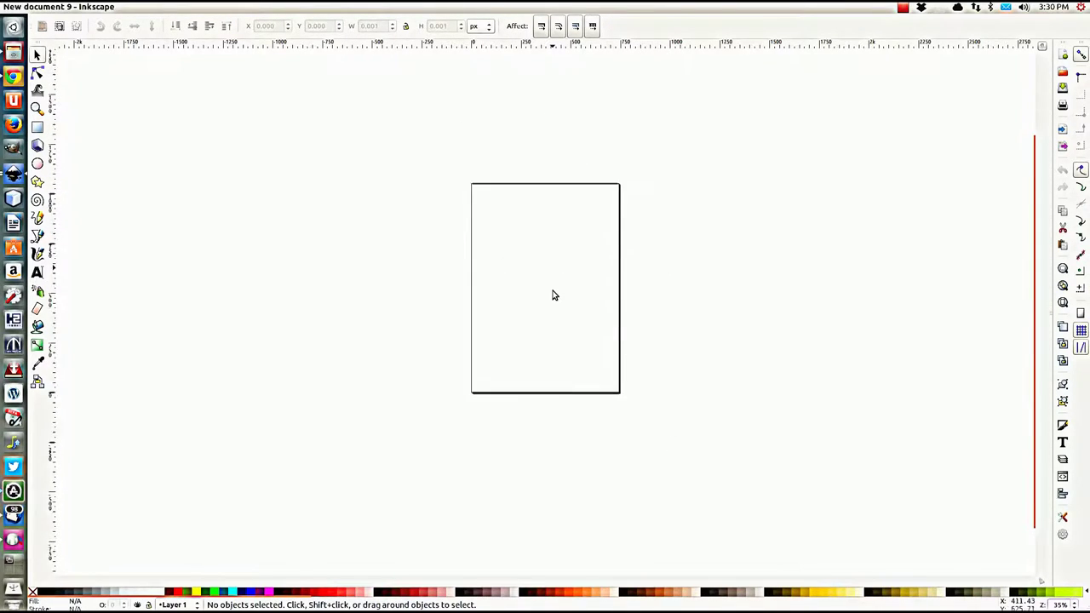
pyautogui.press('ctrl')
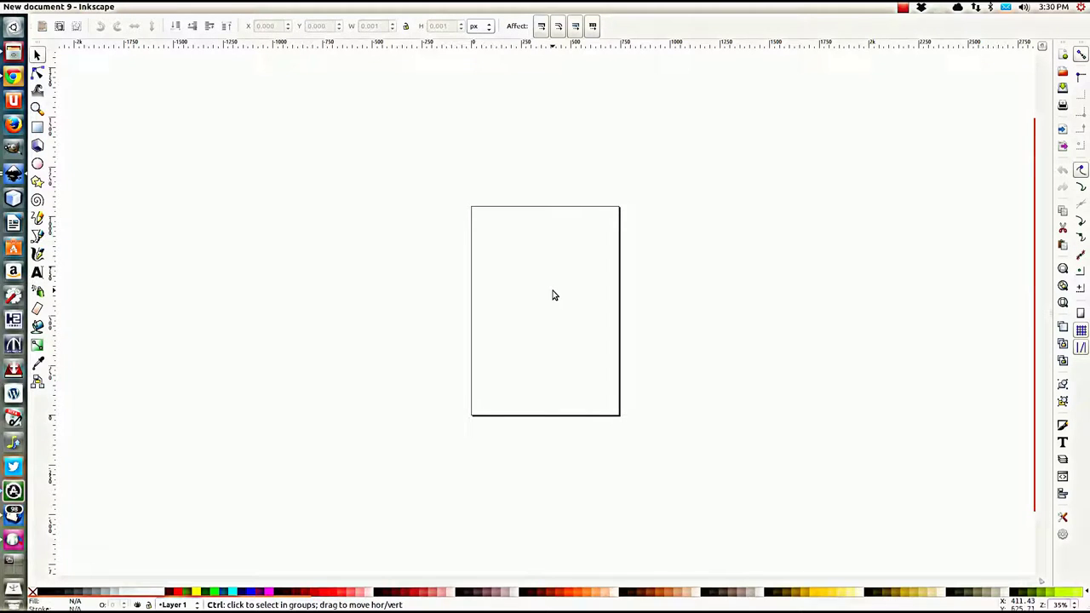
pyautogui.scroll(2, 553, 294)
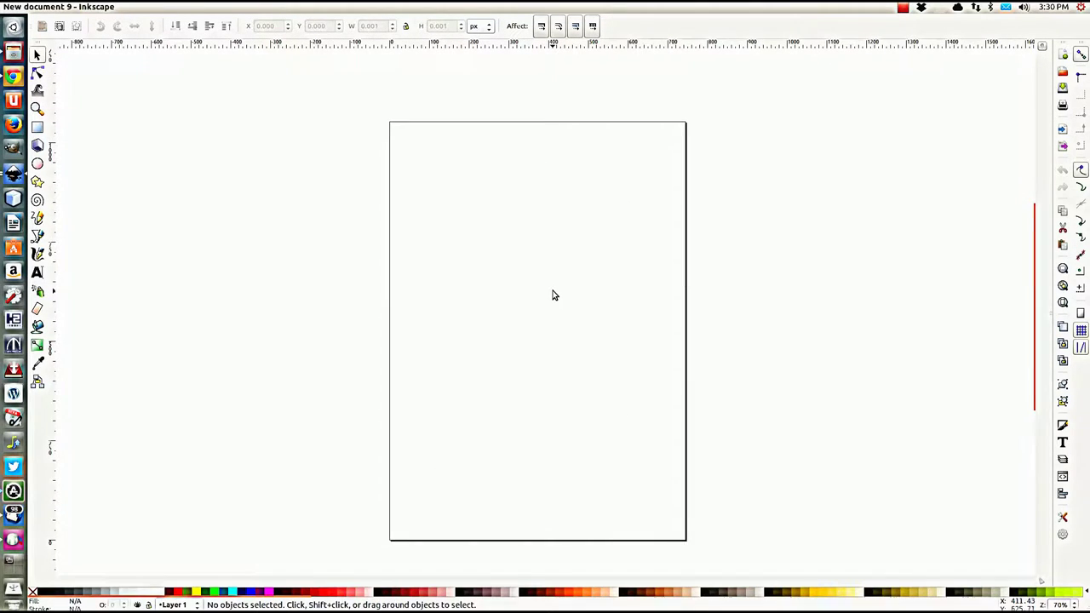
pyautogui.scroll(-1, 552, 295)
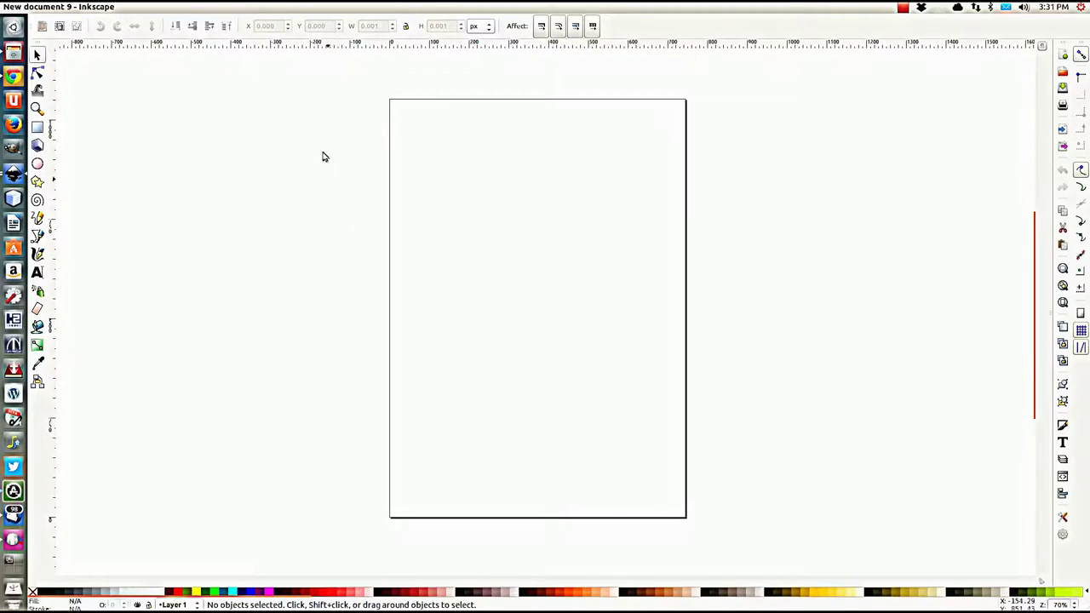
pyautogui.moveTo(202, 11)
pyautogui.click(48, 6)
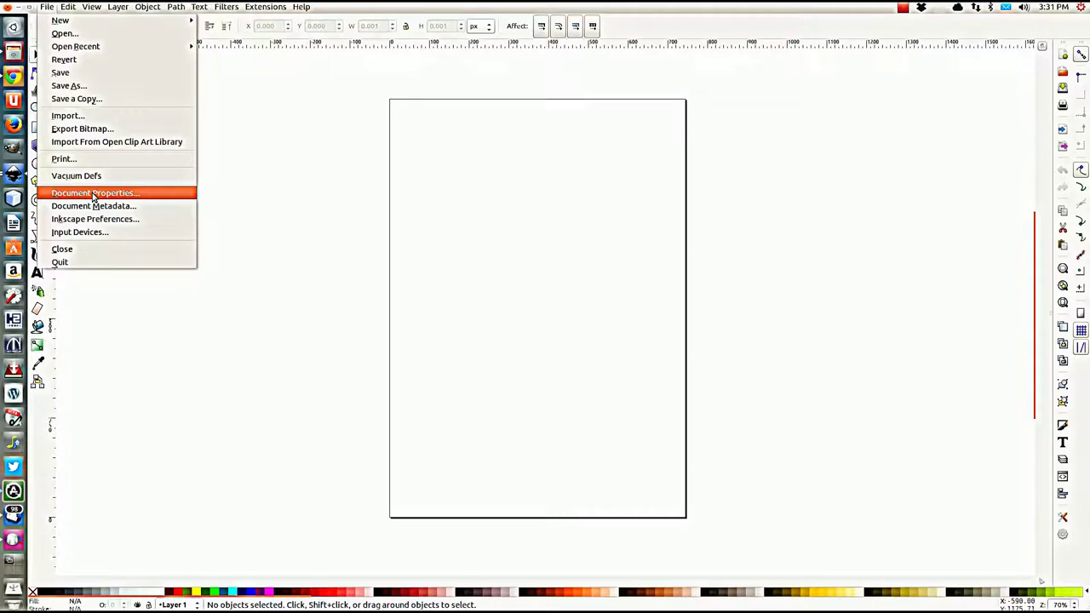
# Step: Set the page Width to 1280 and Height to 720 px in Document Properties, then close it
pyautogui.click(93, 196)
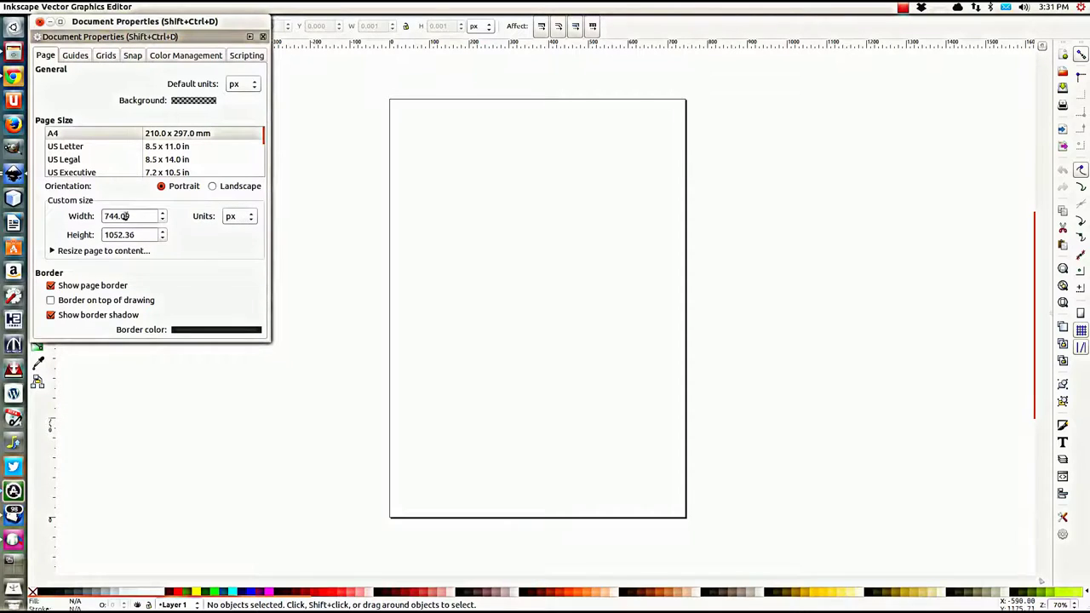
pyautogui.click(132, 215)
pyautogui.doubleClick(132, 216)
pyautogui.write('1')
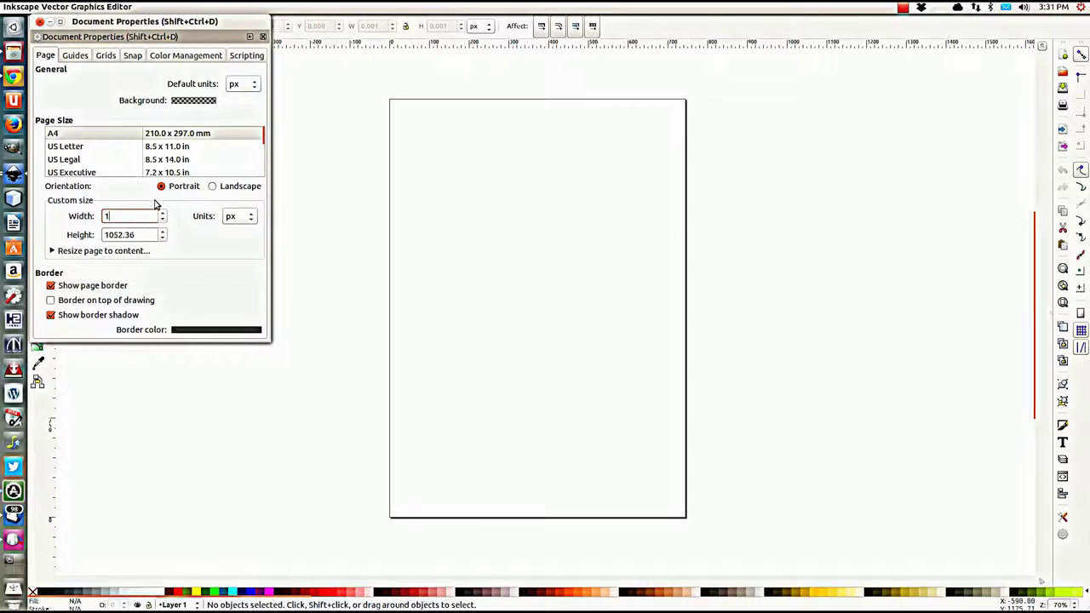
pyautogui.write('280')
pyautogui.press('Tab')
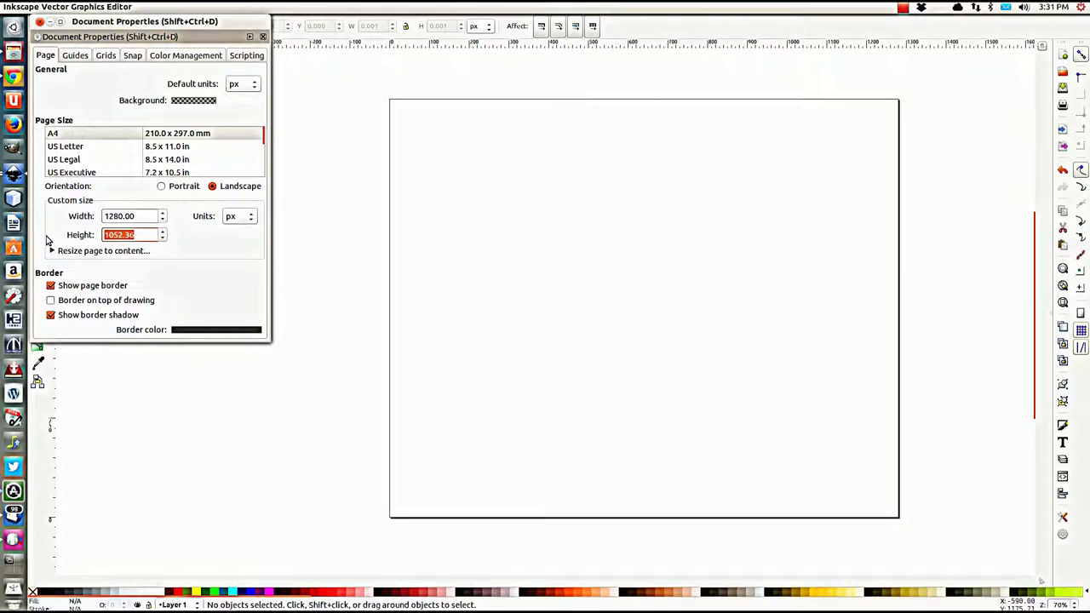
pyautogui.write('720')
pyautogui.click(146, 218)
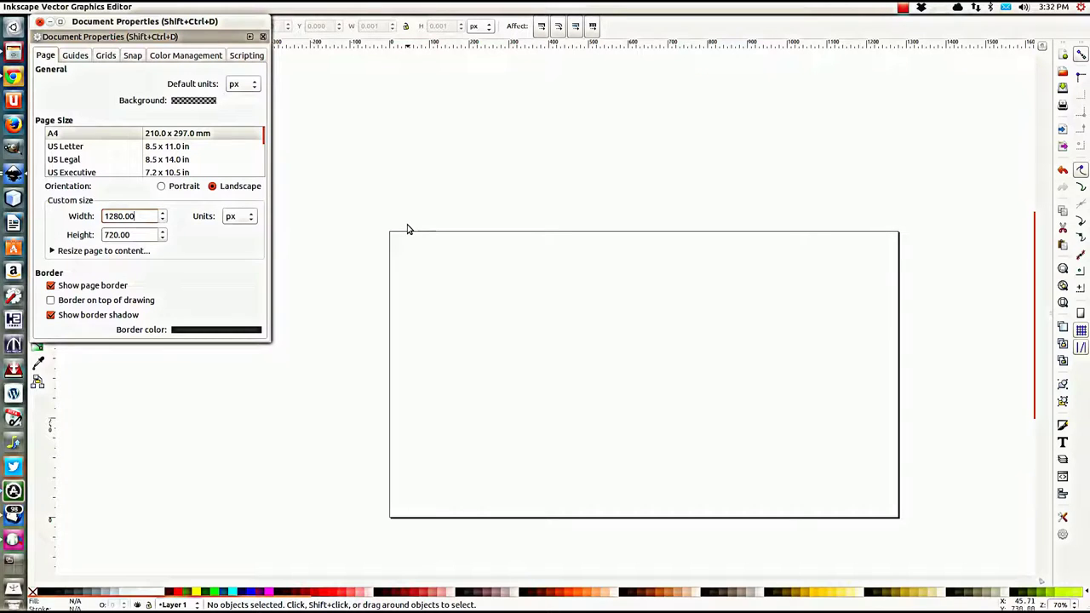
pyautogui.click(382, 199)
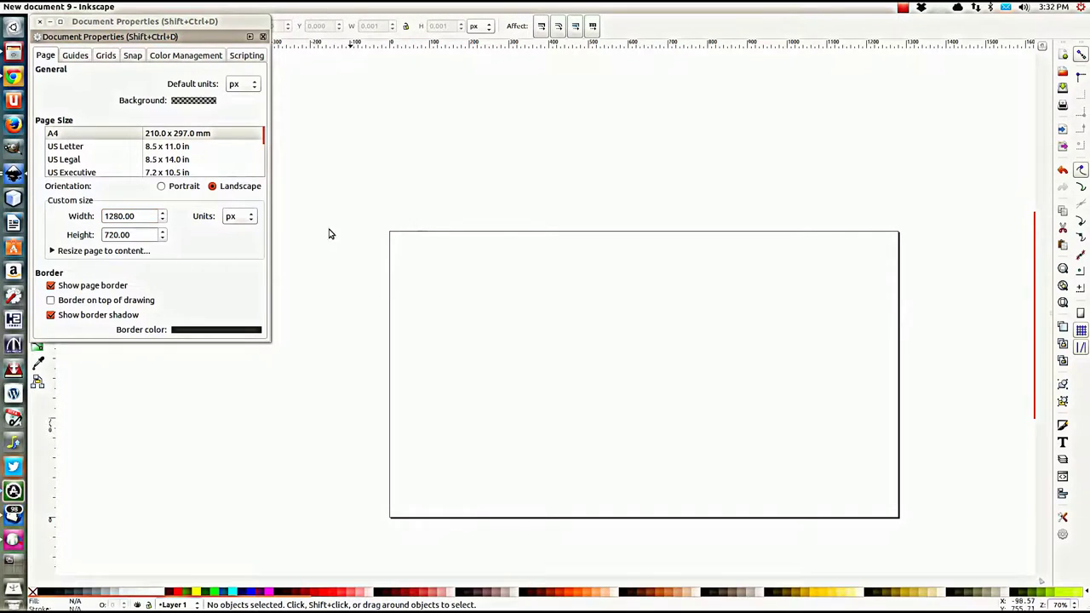
pyautogui.click(39, 23)
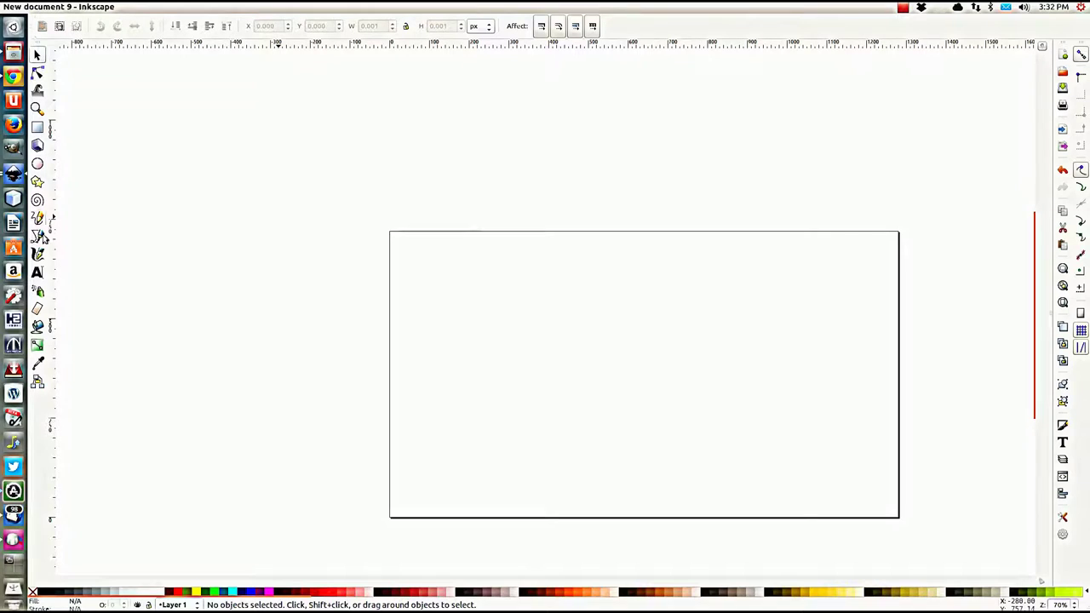
pyautogui.click(38, 273)
pyautogui.click(518, 296)
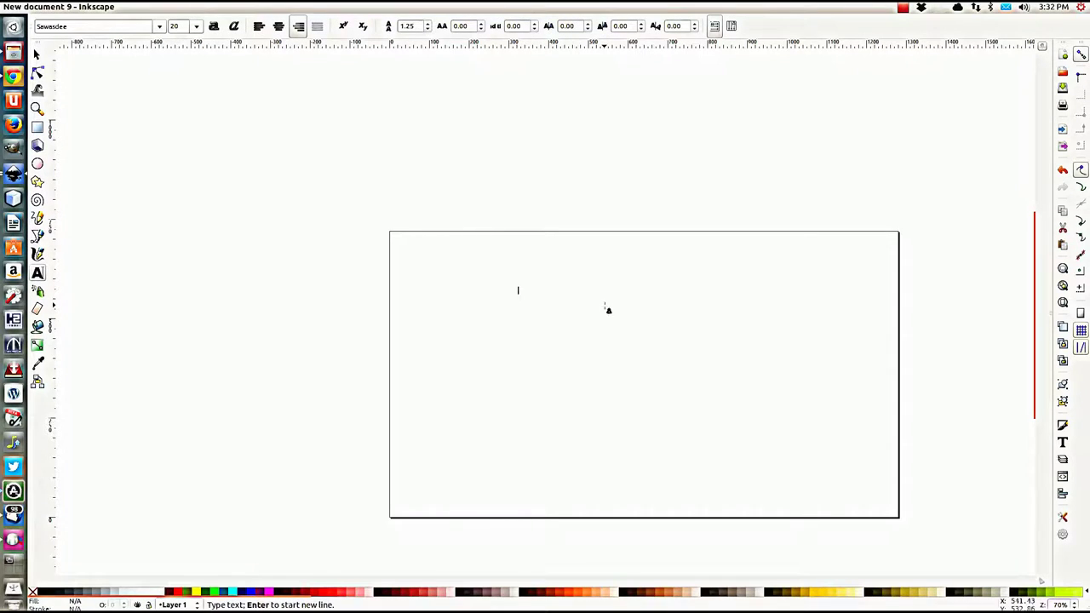
pyautogui.write('E')
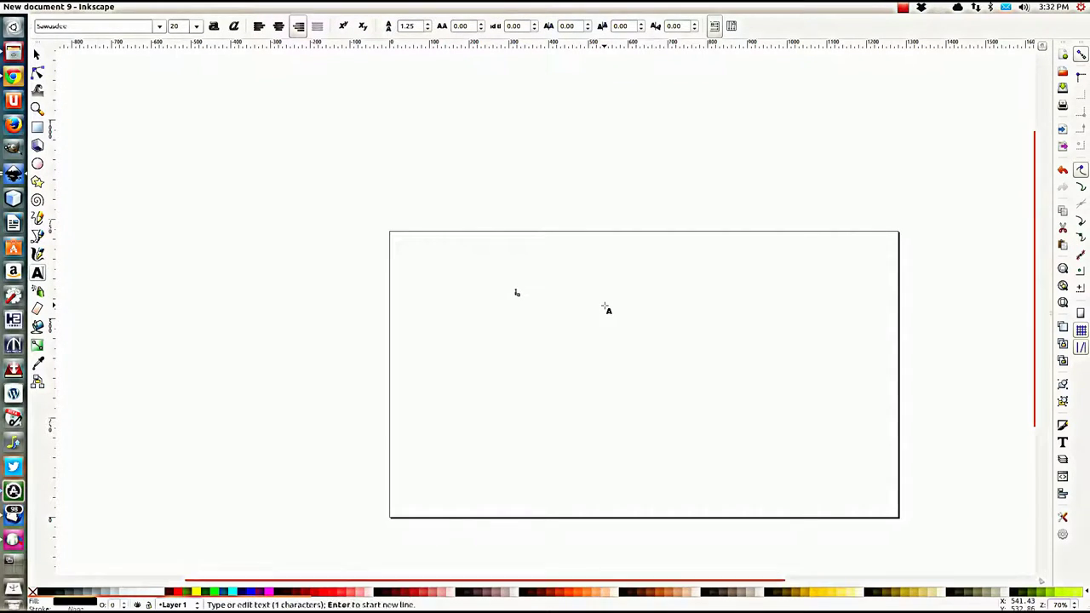
pyautogui.write('CGS')
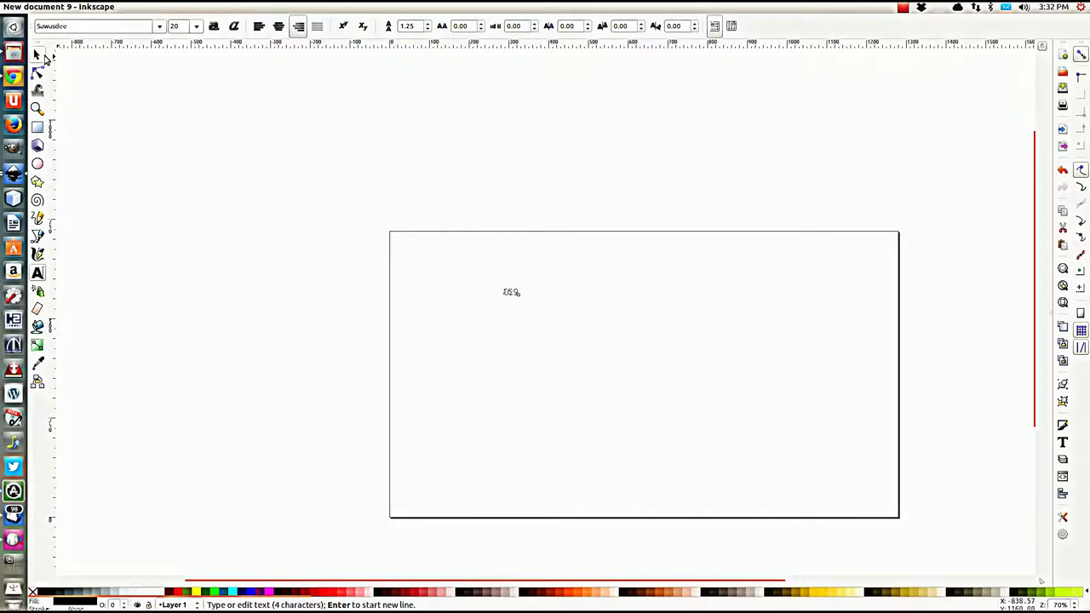
pyautogui.click(37, 55)
pyautogui.moveTo(522, 299); pyautogui.dragTo(691, 404)
pyautogui.moveTo(673, 359); pyautogui.dragTo(706, 396)
pyautogui.click(448, 333)
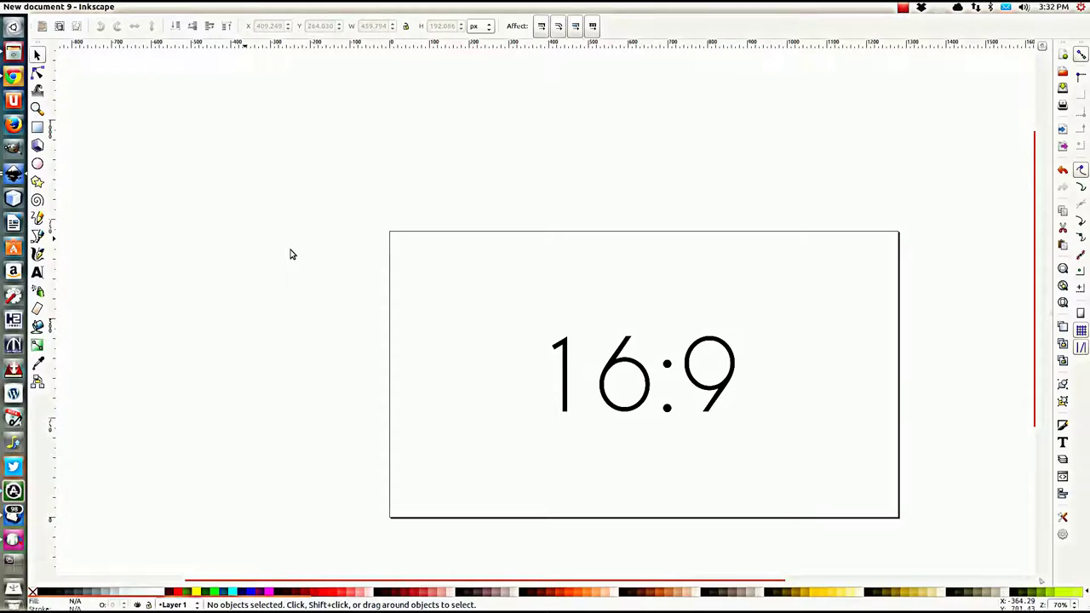
pyautogui.scroll(-2, 307, 254)
pyautogui.moveTo(549, 357); pyautogui.dragTo(409, 311)
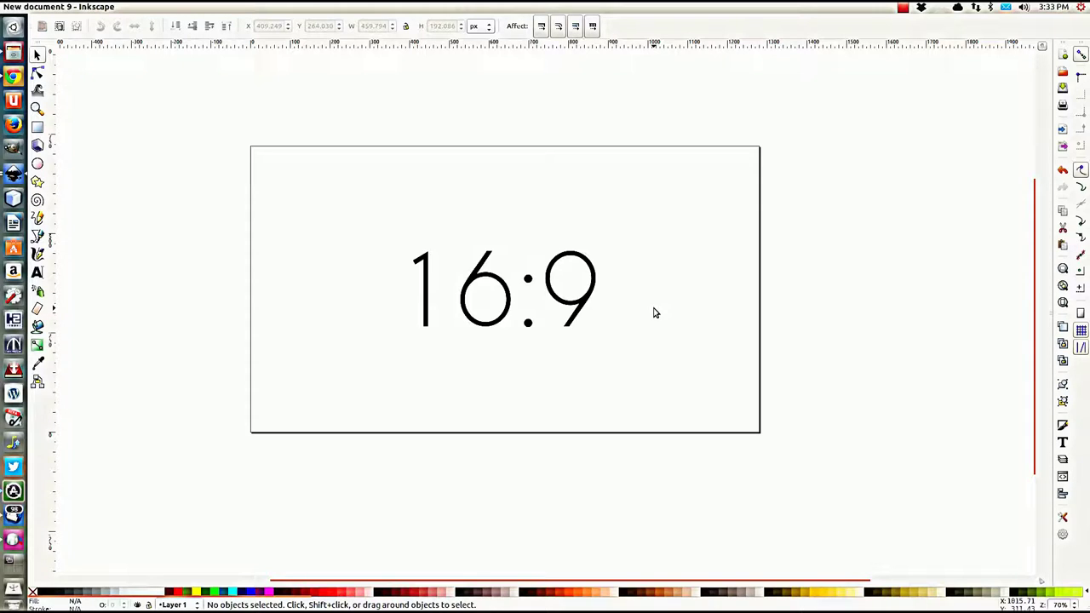
pyautogui.click(584, 312)
pyautogui.press('Delete')
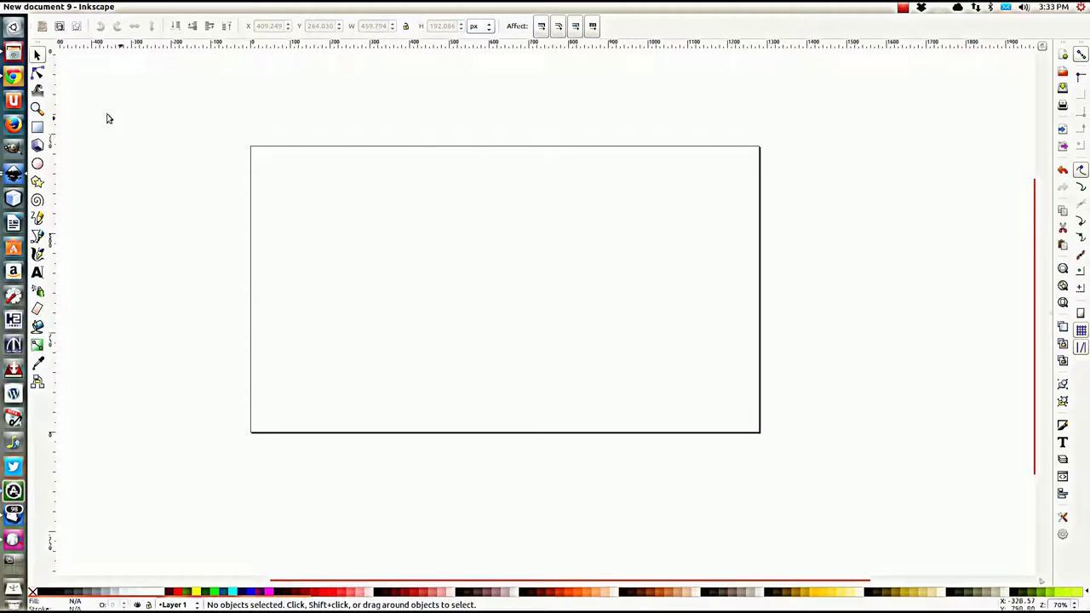
# Step: Open File > Import at Stocks > Stock Exchange, then switch to Chrome
pyautogui.click(47, 7)
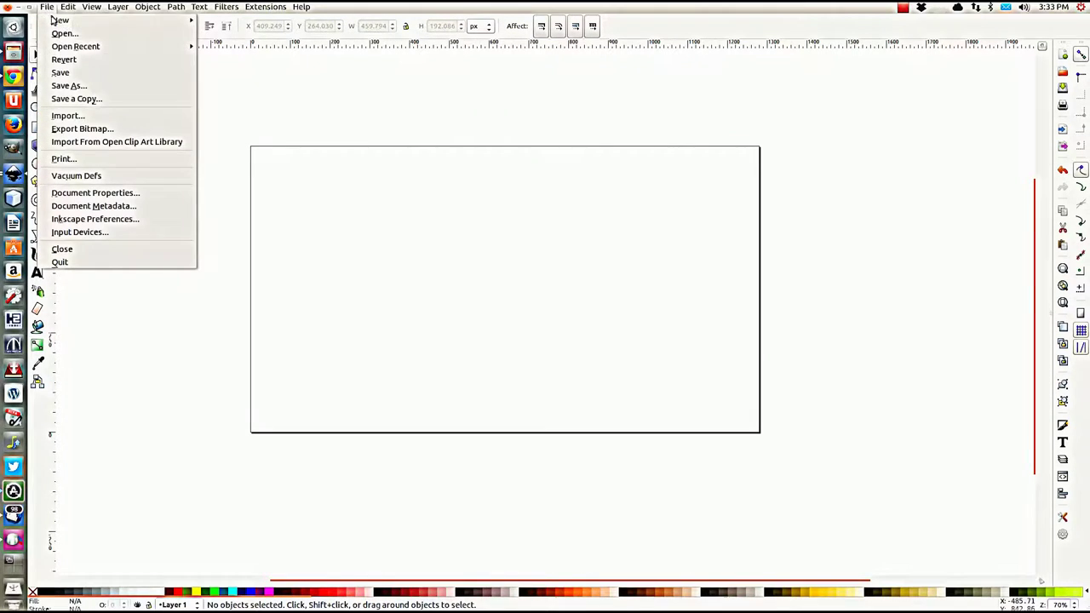
pyautogui.click(65, 116)
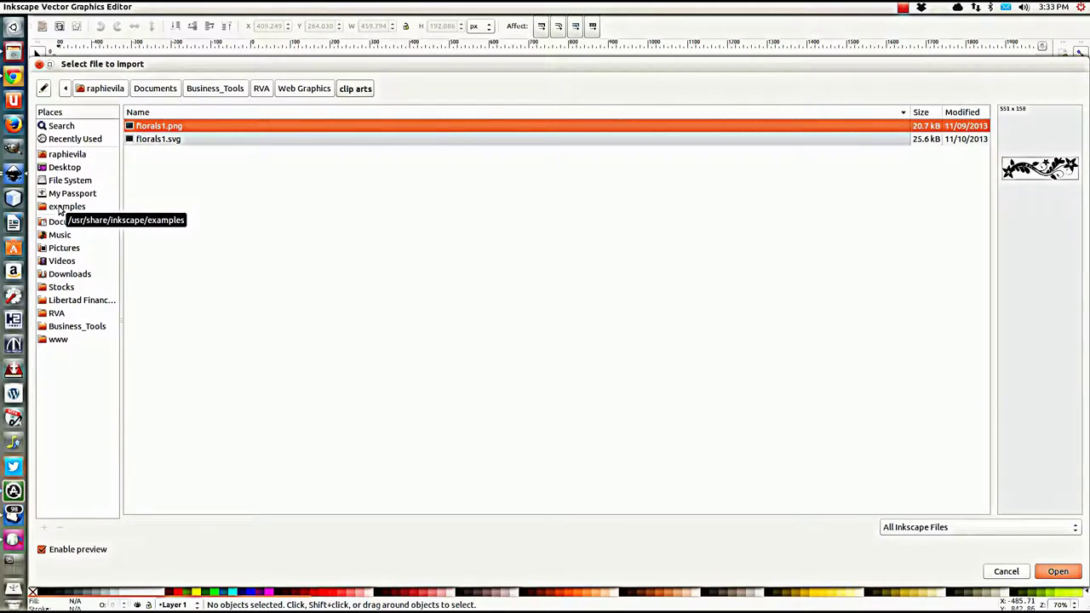
pyautogui.click(61, 287)
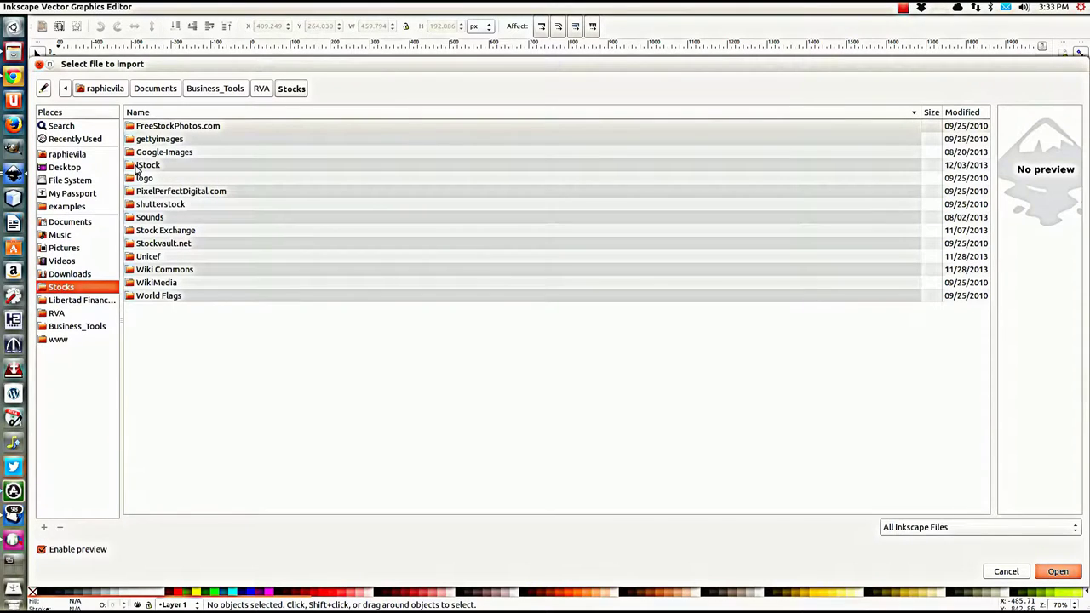
pyautogui.click(164, 233)
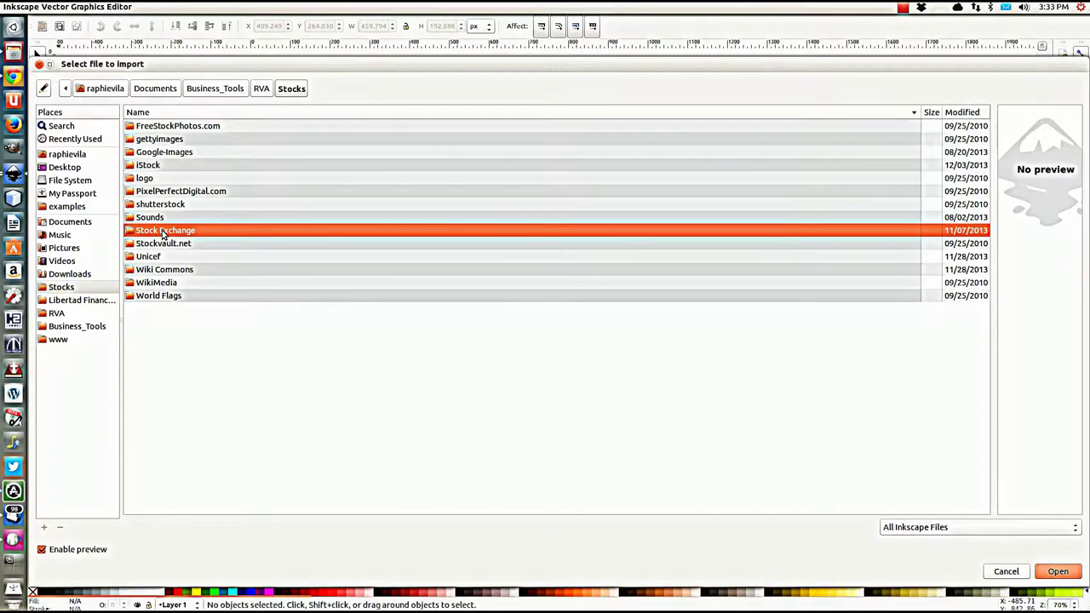
pyautogui.doubleClick(156, 233)
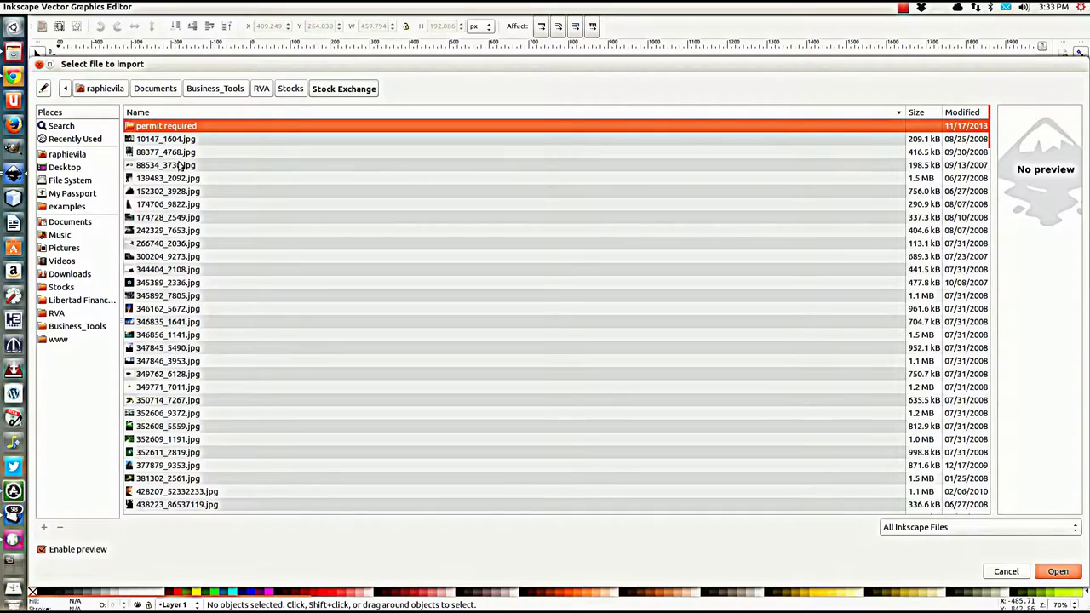
pyautogui.click(13, 77)
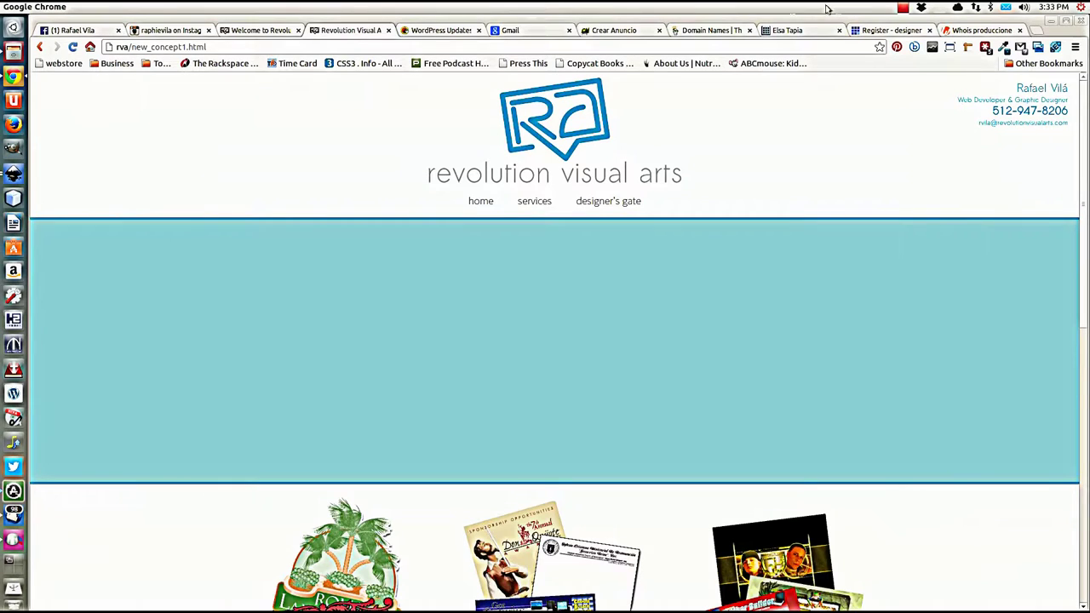
# Step: Close the Domain Names, Crear Anuncio, Gmail, WordPress, Instagram, Facebook and other extra tabs, then open a new tab
pyautogui.click(1020, 31)
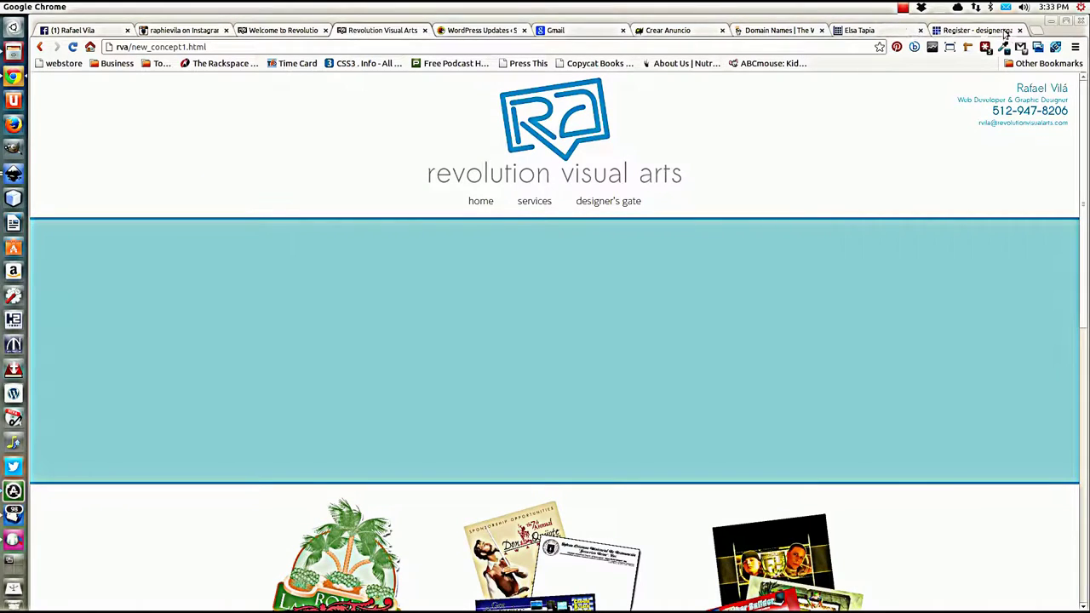
pyautogui.click(1021, 31)
pyautogui.click(1019, 31)
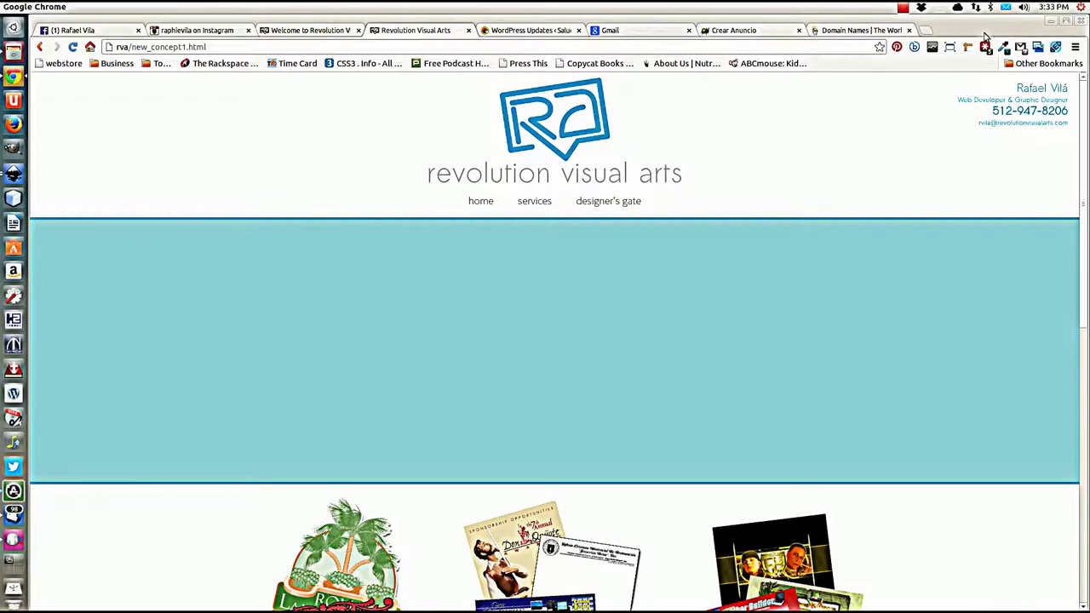
pyautogui.click(909, 30)
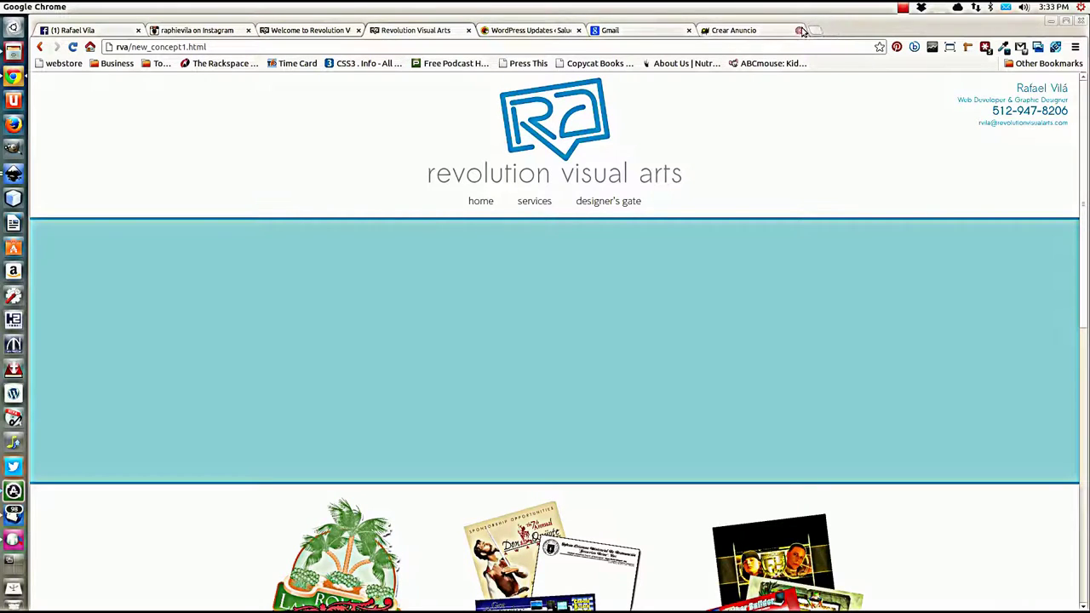
pyautogui.click(799, 31)
pyautogui.click(689, 30)
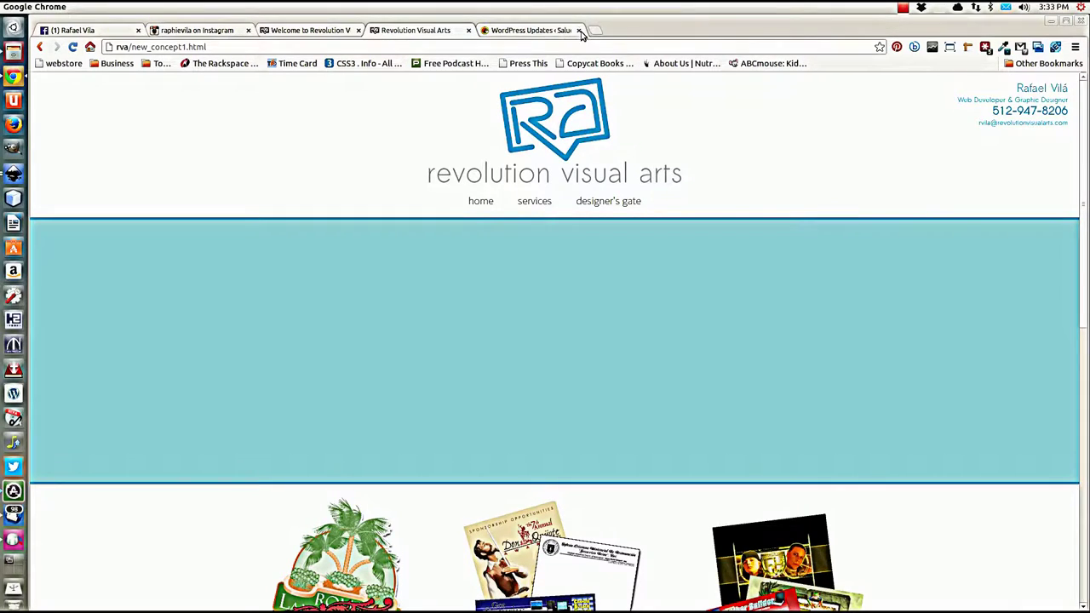
pyautogui.click(579, 31)
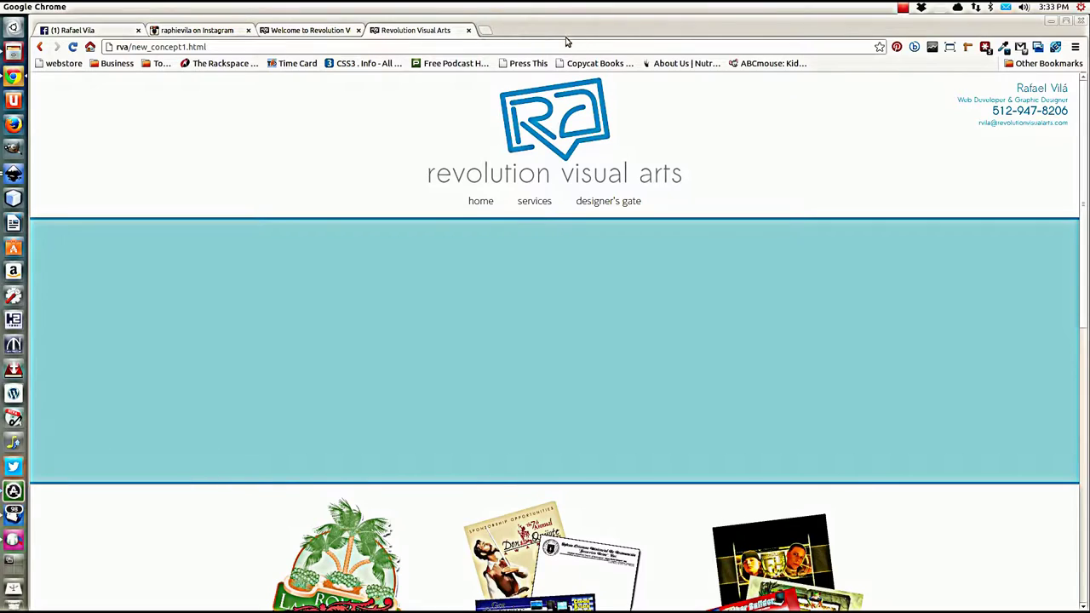
pyautogui.click(248, 31)
pyautogui.click(138, 31)
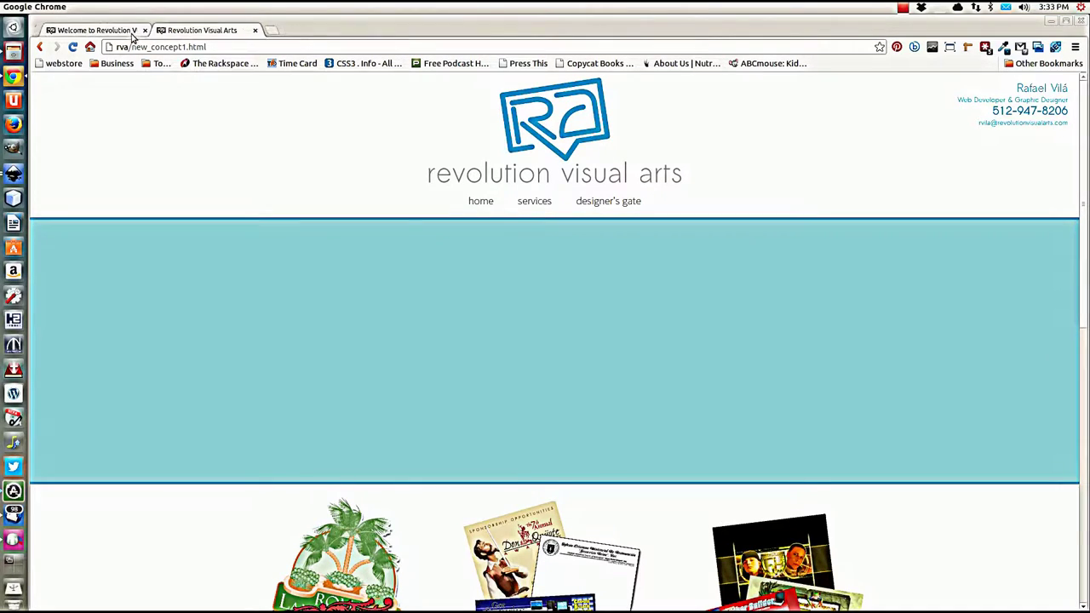
pyautogui.click(263, 30)
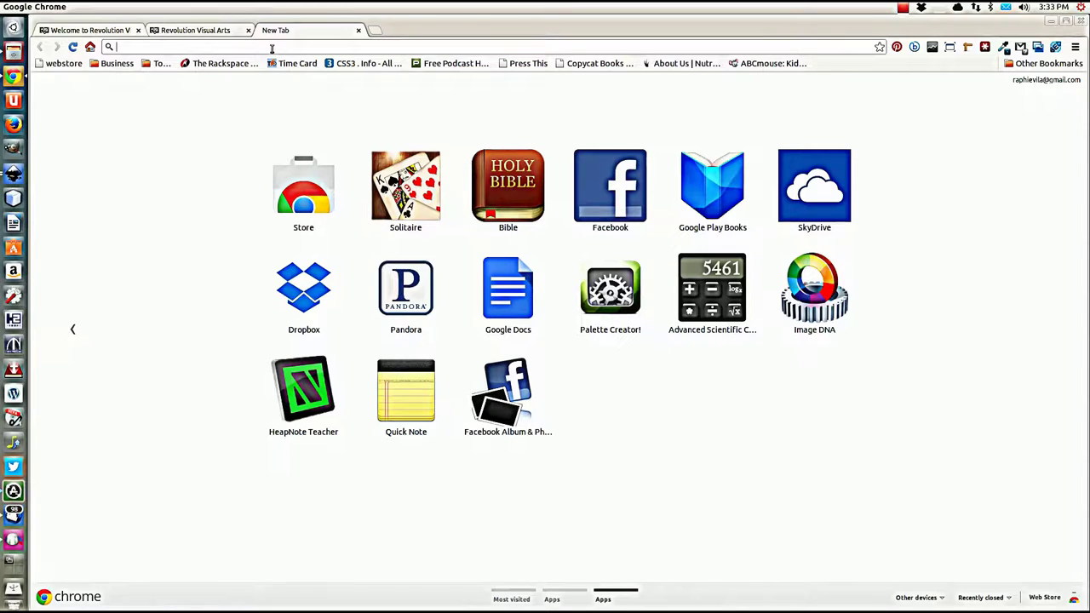
# Step: Load sxc.hu, dismiss its cookie notice, and switch back to Inkscape
pyautogui.write('sxc.h')
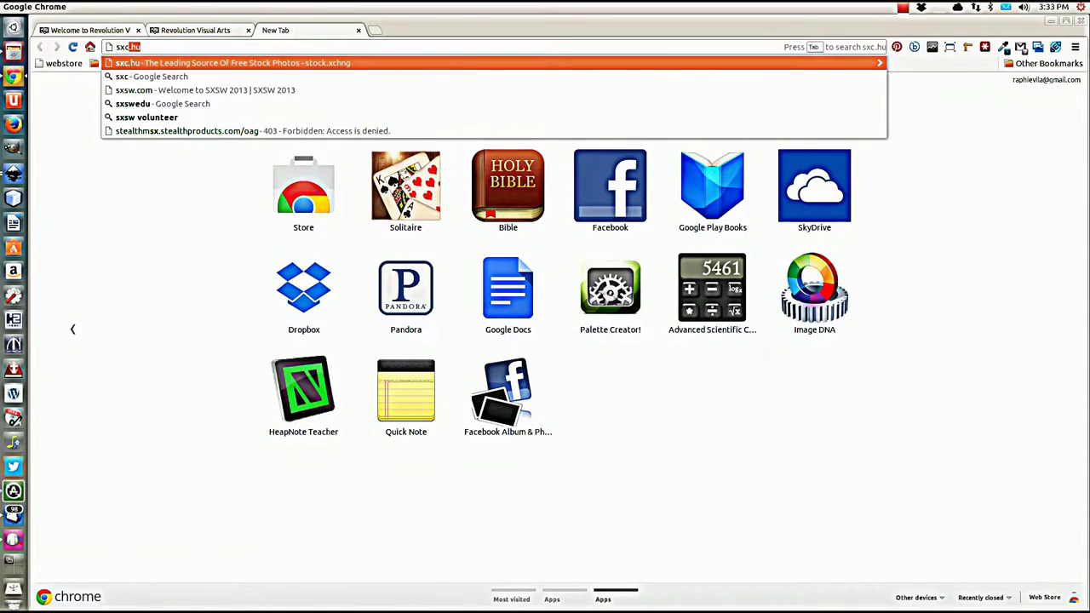
pyautogui.write('u')
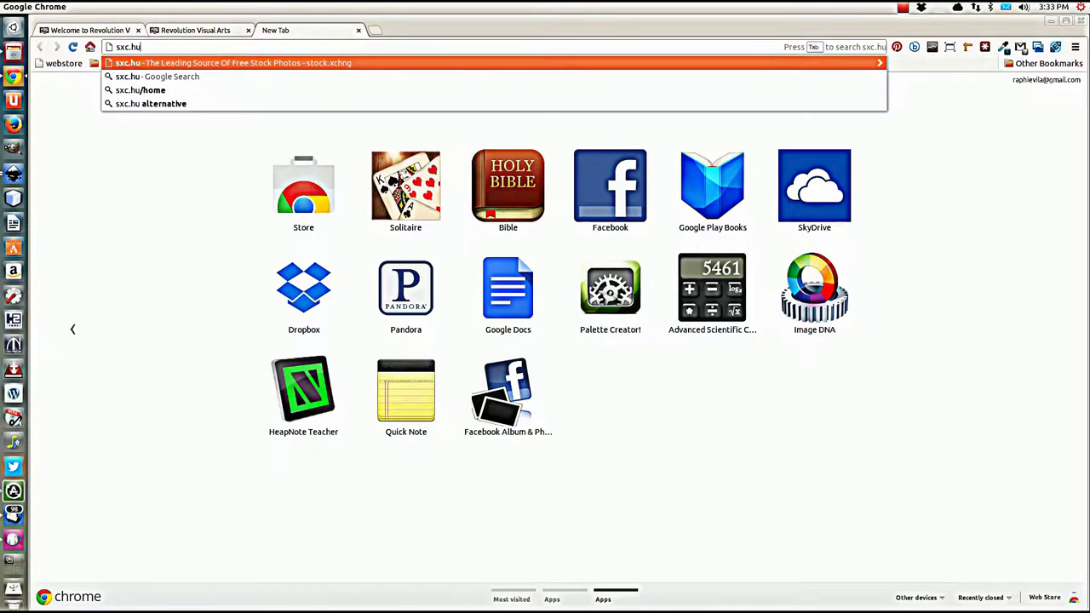
pyautogui.press('Return')
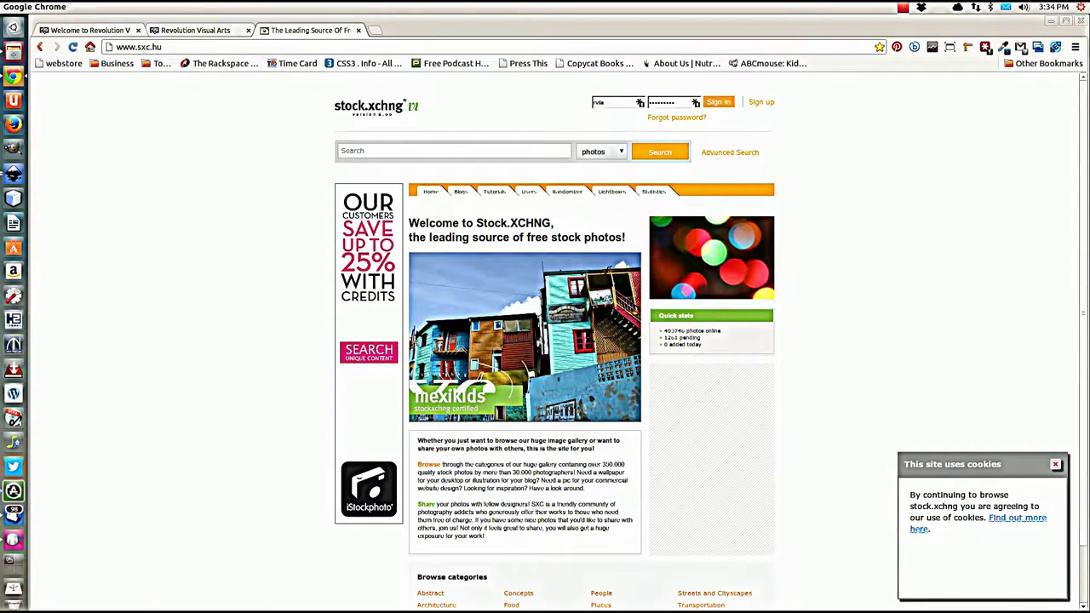
pyautogui.click(1057, 465)
pyautogui.scroll(-1, 886, 383)
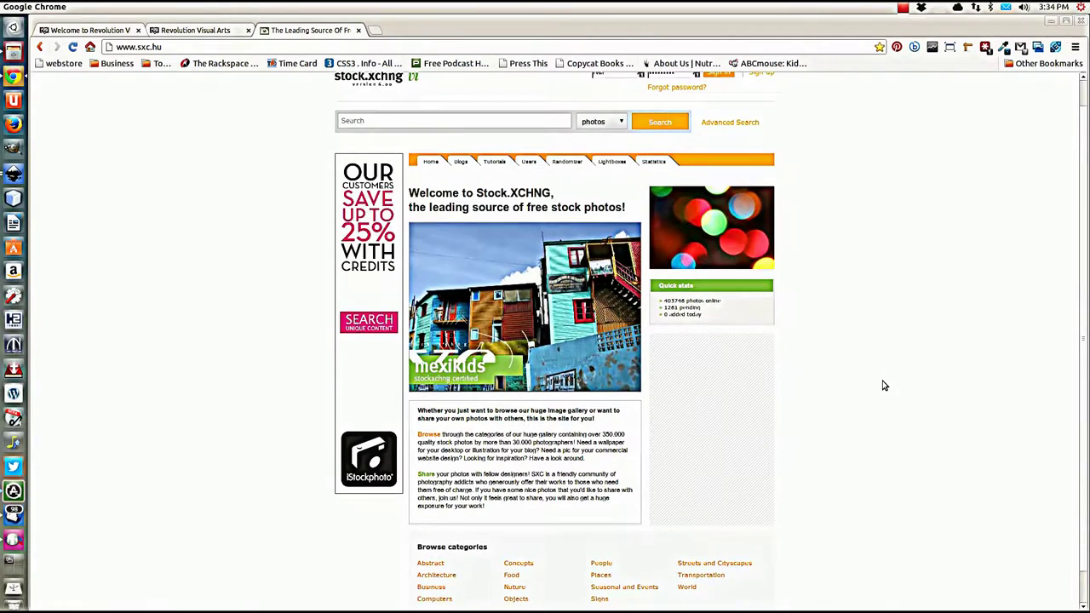
pyautogui.scroll(1, 822, 398)
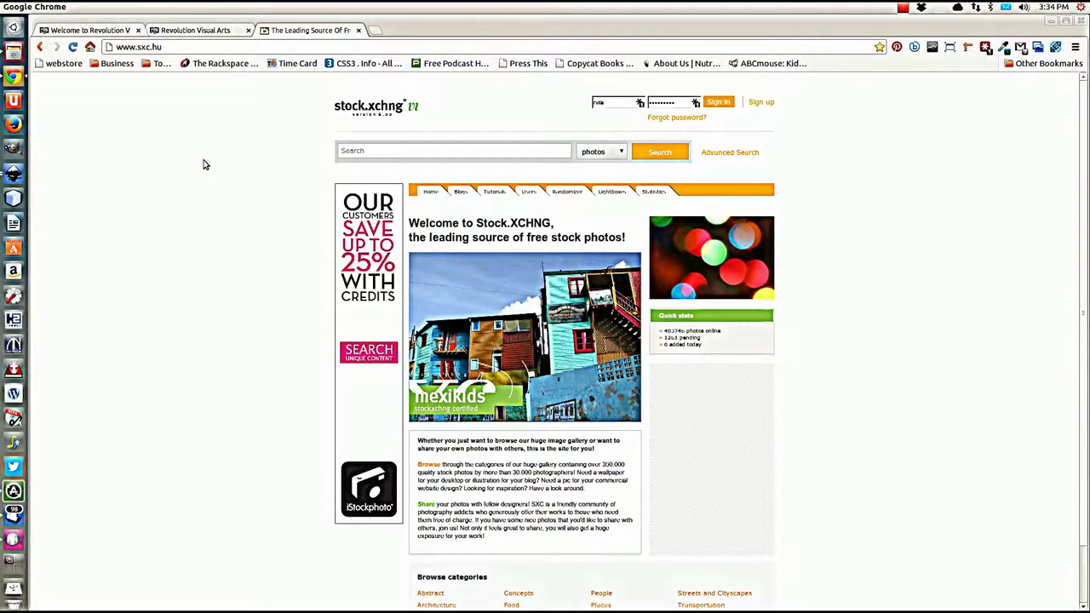
pyautogui.click(13, 175)
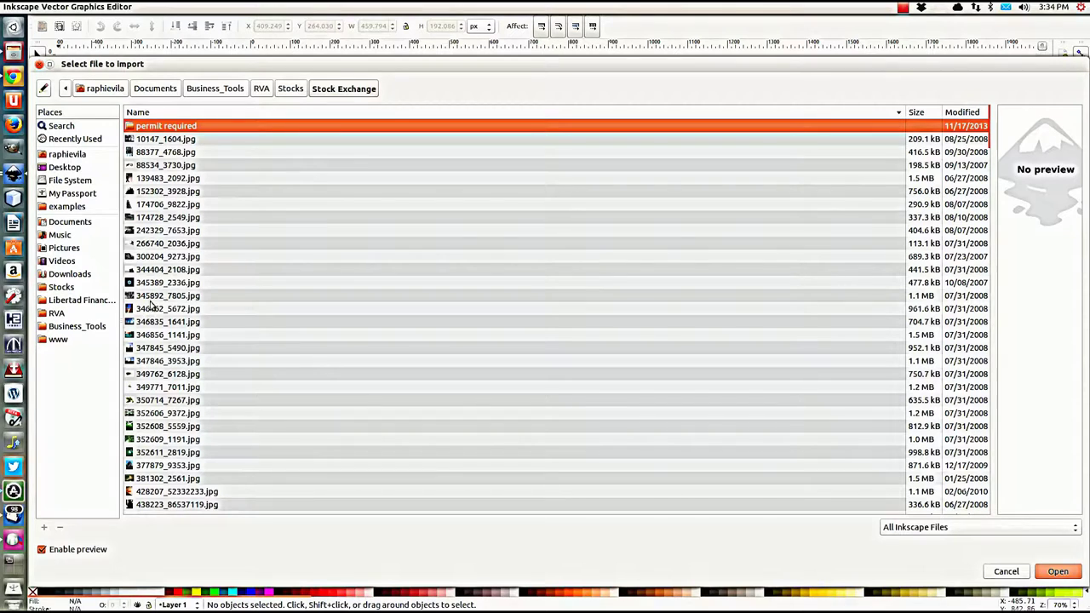
# Step: Import 346856_1141.jpg as a linked image and shrink it to about 1053 × 703 px
pyautogui.click(152, 335)
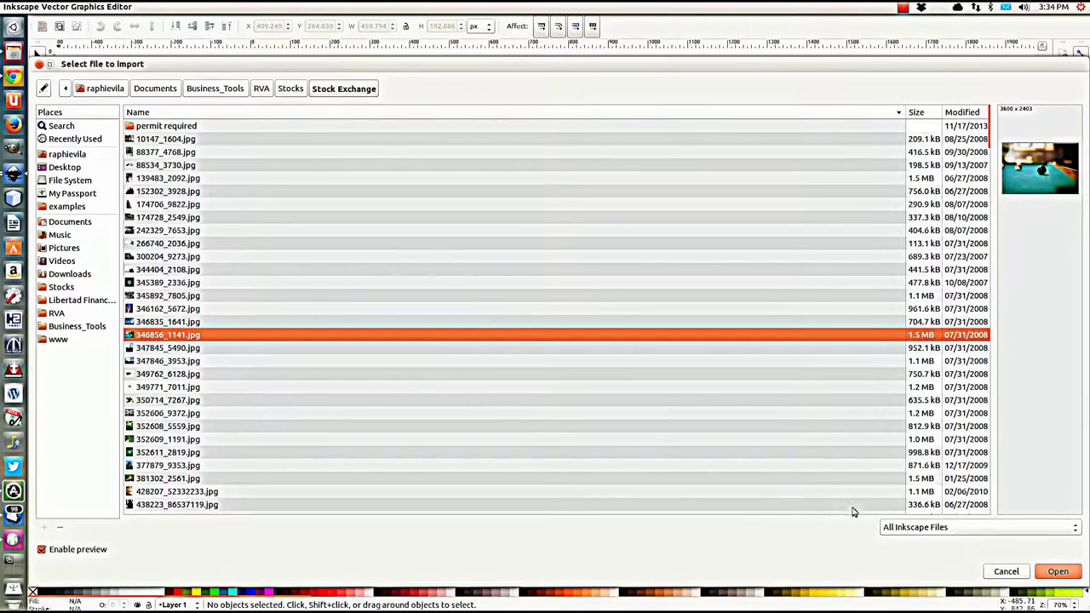
pyautogui.click(1059, 572)
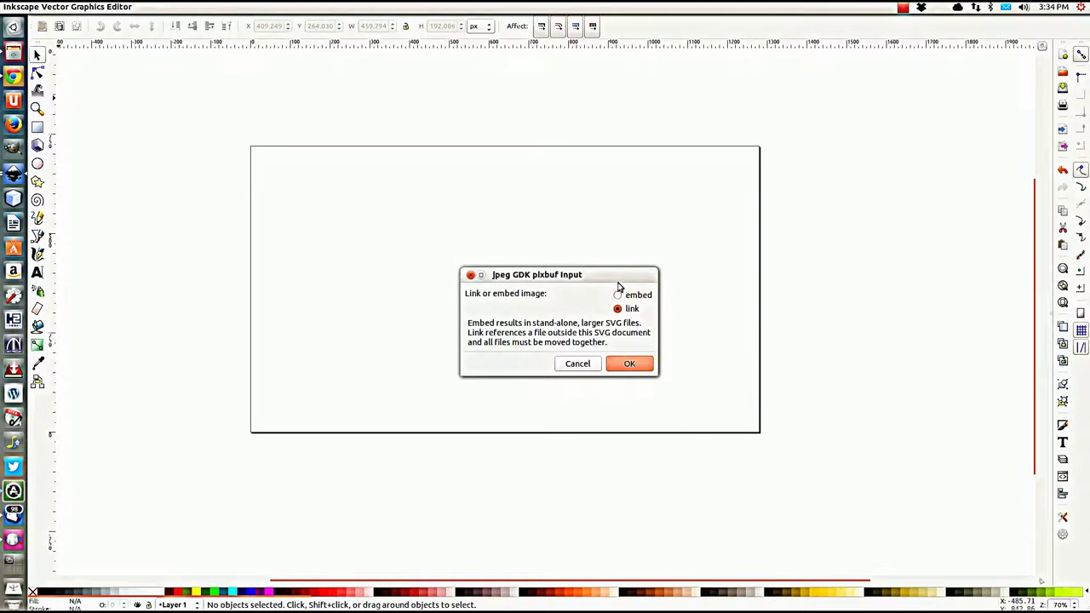
pyautogui.click(632, 366)
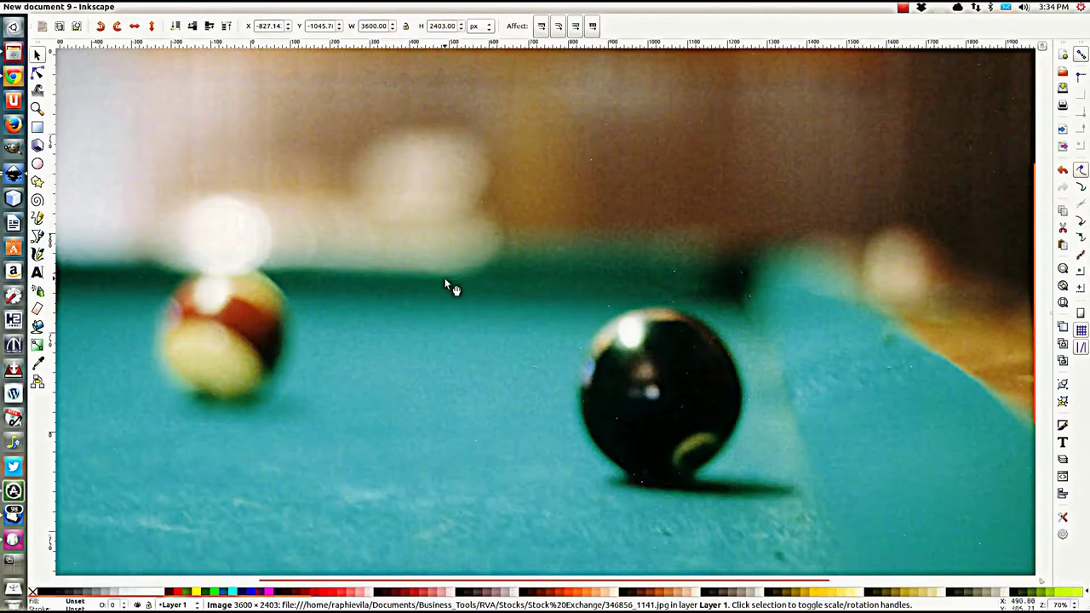
pyautogui.scroll(-4, 448, 252)
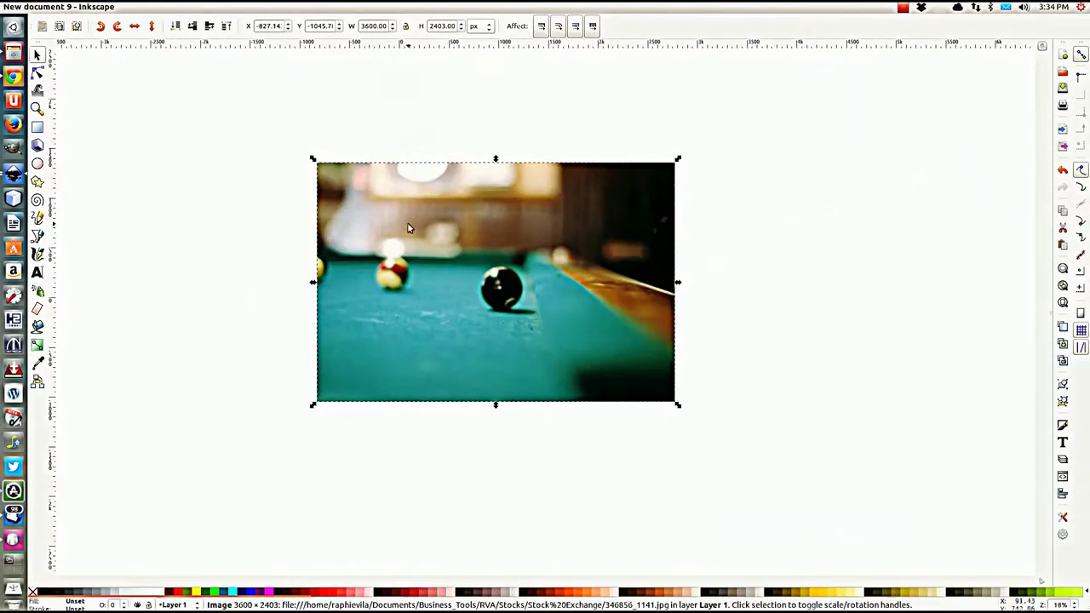
pyautogui.moveTo(311, 160); pyautogui.dragTo(378, 224)
# Step: Scale the pool-table photo to 1381.64 × 922.249 px, overflowing the 1280 × 720 page, and nudge it down
pyautogui.moveTo(677, 407); pyautogui.dragTo(517, 372)
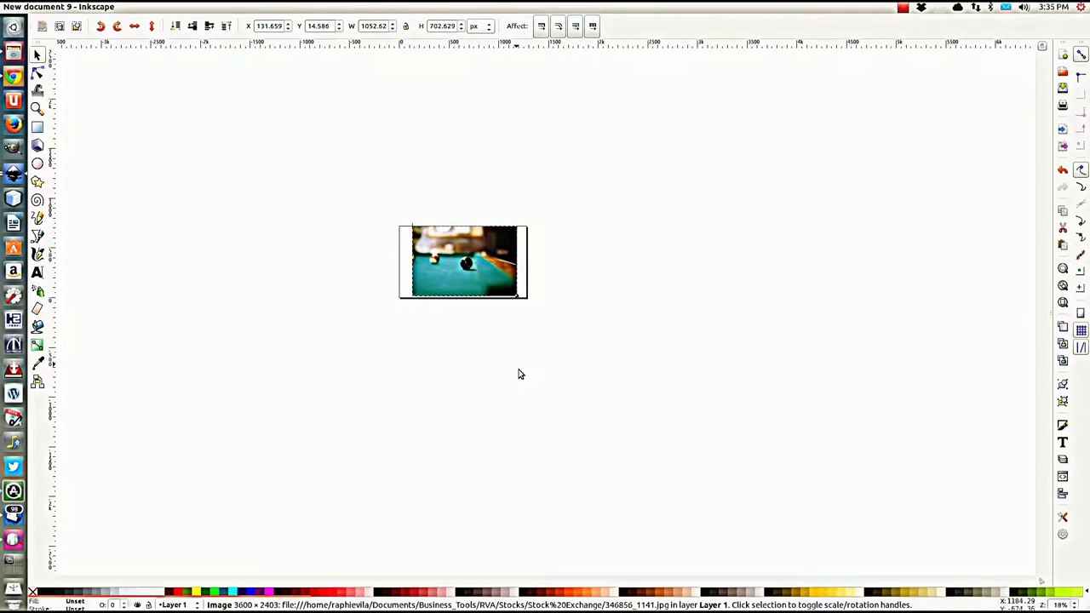
pyautogui.scroll(3, 482, 291)
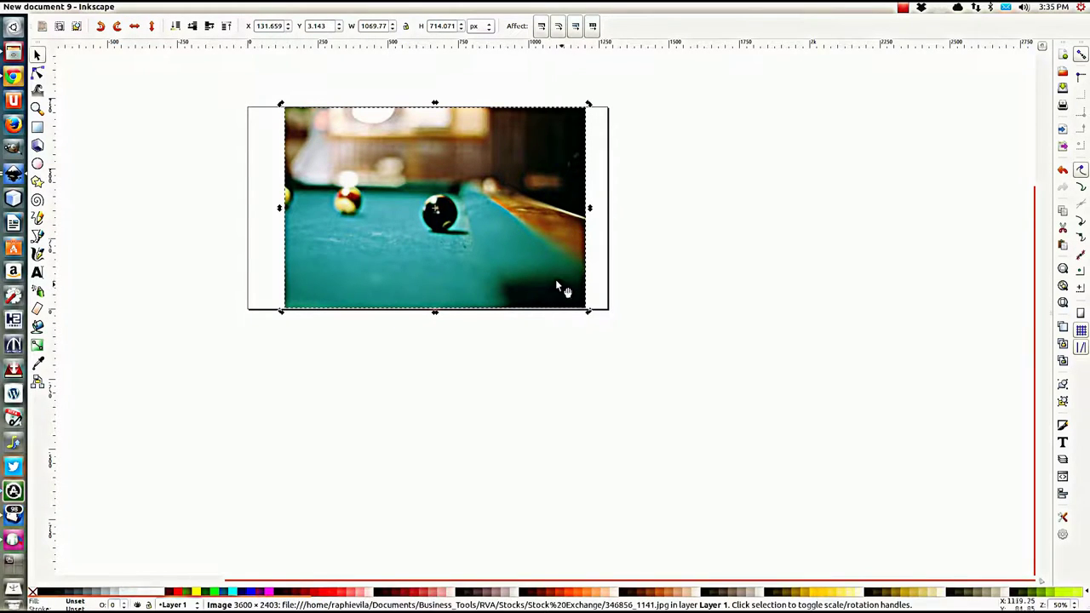
pyautogui.moveTo(589, 314); pyautogui.dragTo(613, 349)
pyautogui.moveTo(281, 104); pyautogui.dragTo(209, 71)
pyautogui.moveTo(382, 110); pyautogui.dragTo(392, 123)
pyautogui.scroll(3, 455, 344)
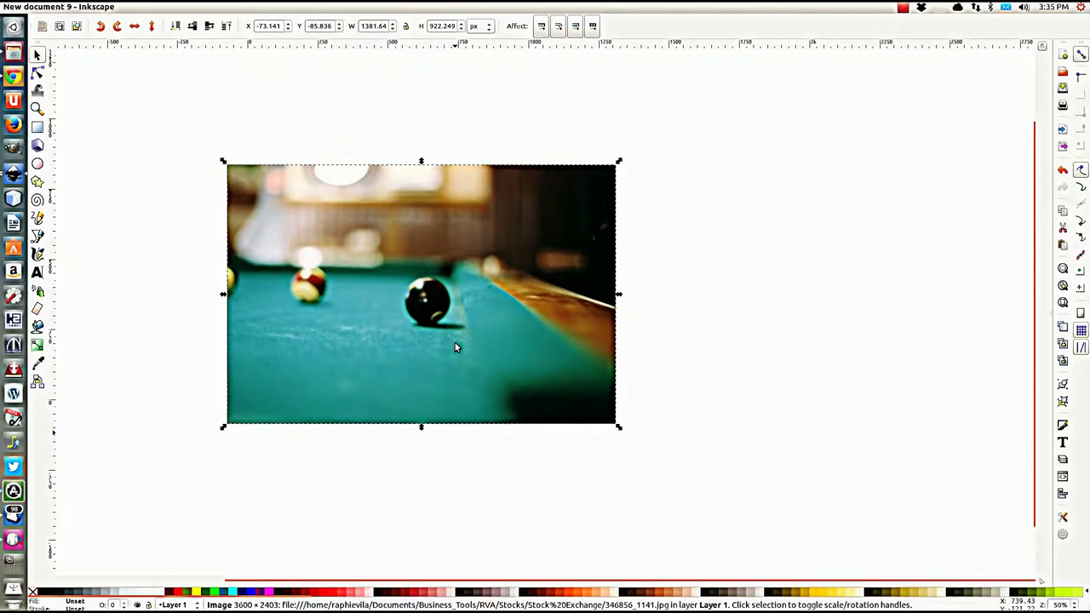
pyautogui.scroll(-1, 312, 451)
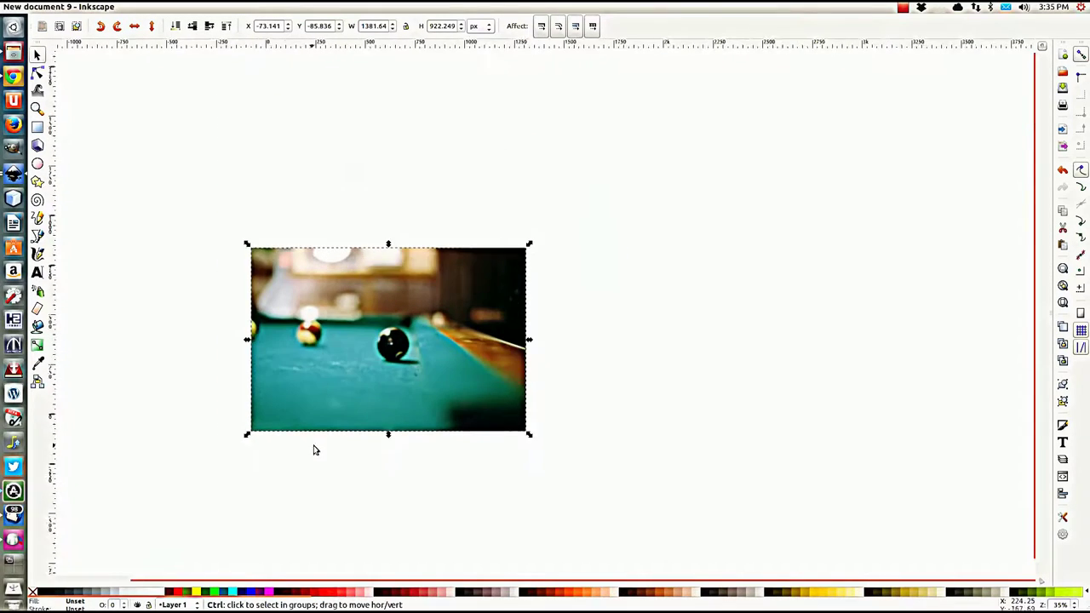
pyautogui.moveTo(312, 450); pyautogui.dragTo(438, 390)
pyautogui.scroll(2, 460, 388)
pyautogui.scroll(-1, 477, 385)
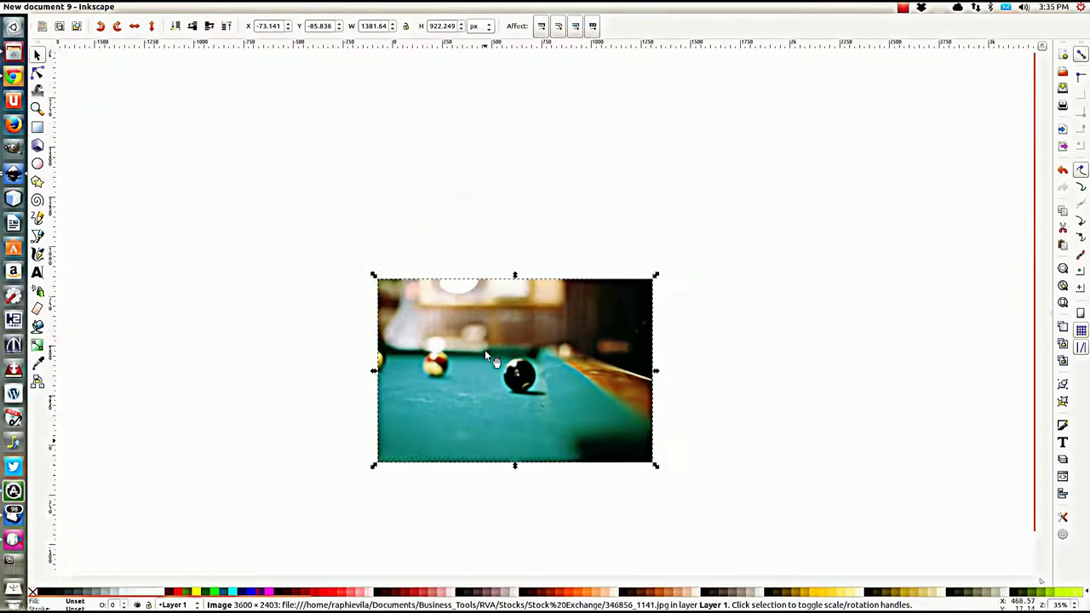
pyautogui.scroll(2, 493, 330)
pyautogui.scroll(2, 489, 328)
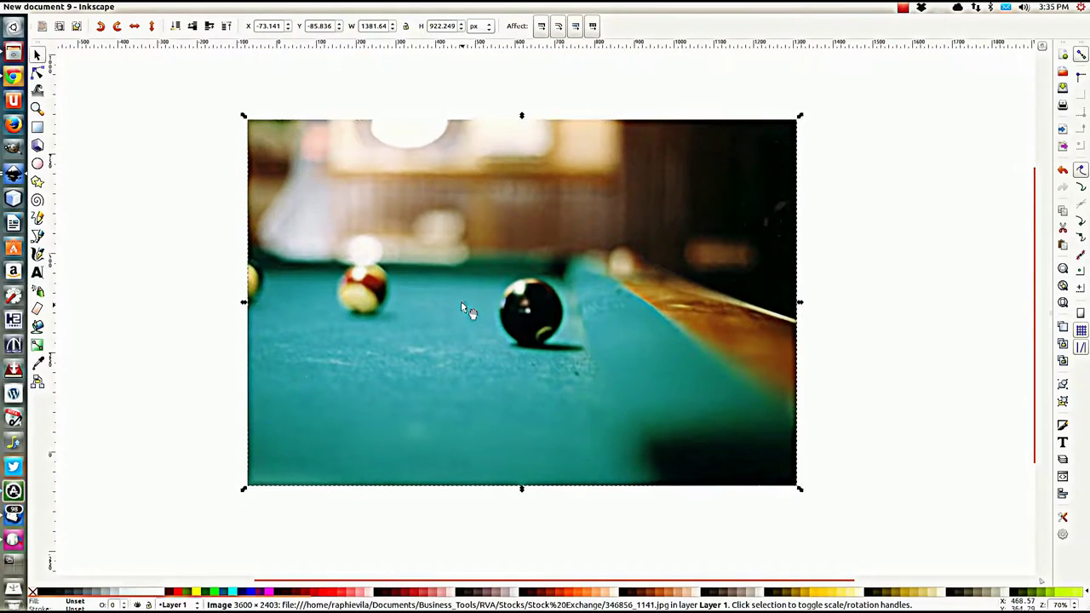
# Step: Turn on 'Border on top of drawing' in Document Properties so the page frame shows over the photo
pyautogui.click(47, 7)
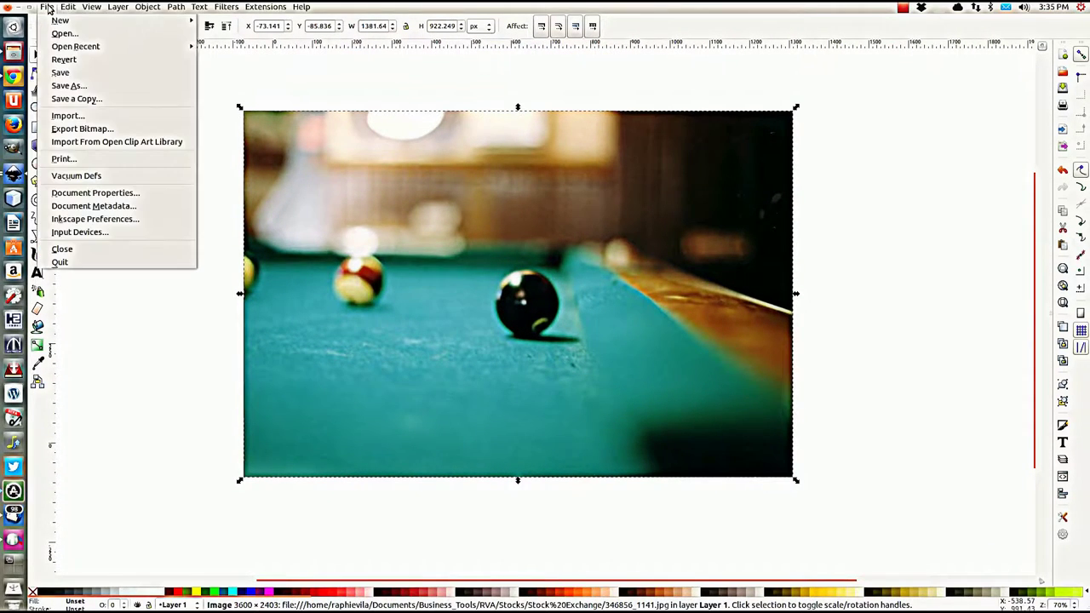
pyautogui.click(84, 193)
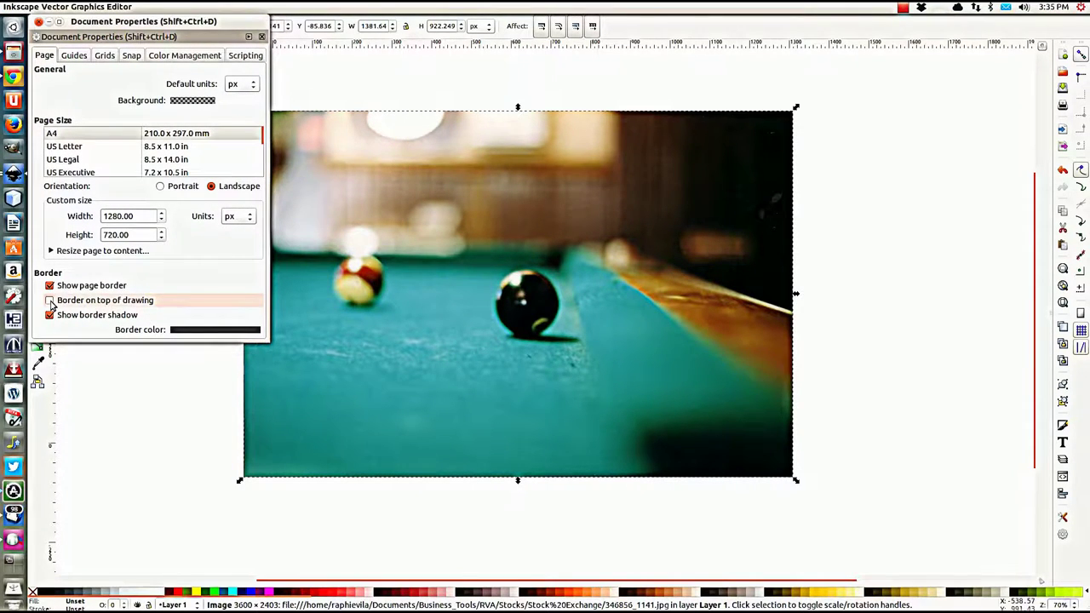
pyautogui.click(50, 301)
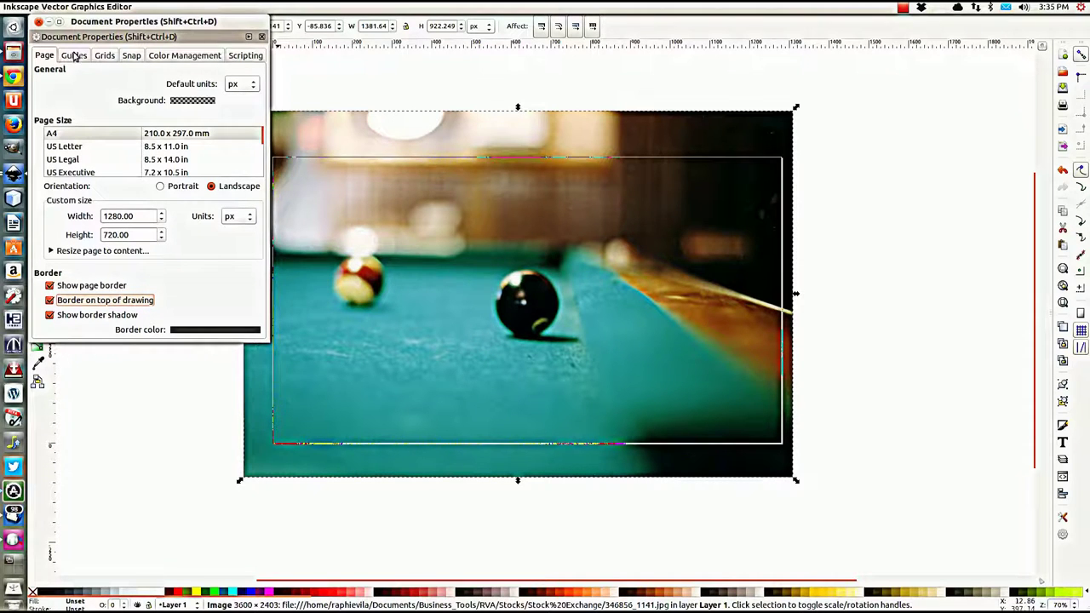
pyautogui.click(37, 22)
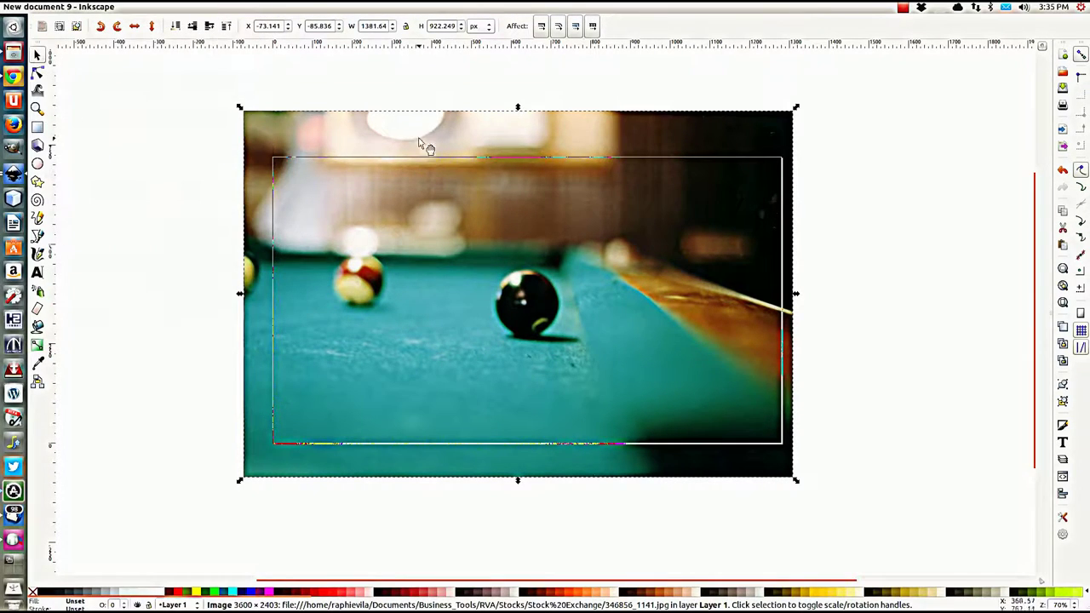
# Step: Shift the pool-table photo slightly right and nudge it down one step to cover the page
pyautogui.moveTo(416, 136); pyautogui.dragTo(421, 137)
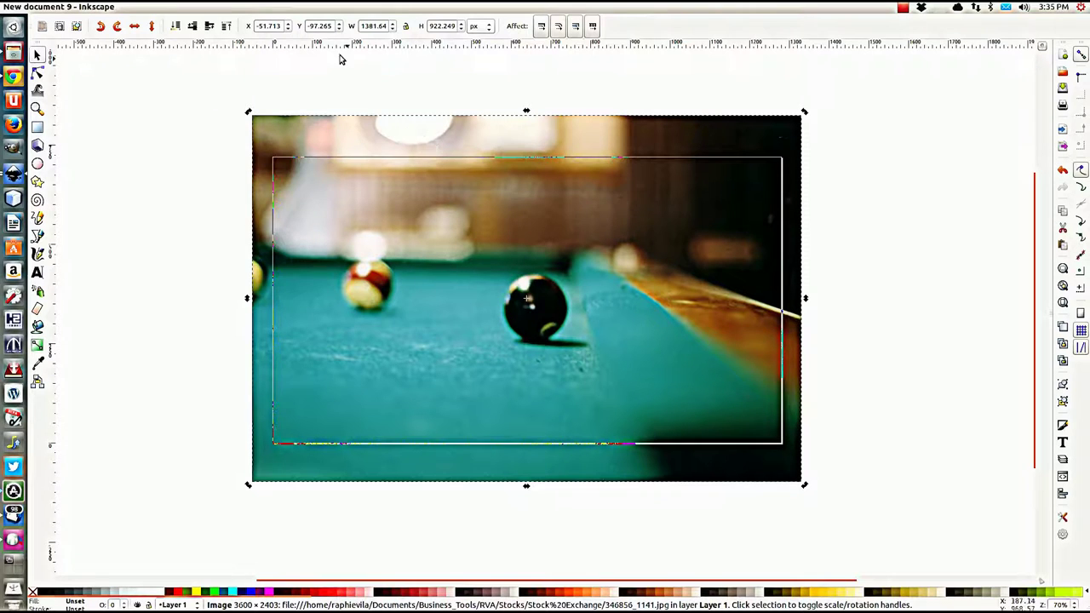
pyautogui.click(313, 91)
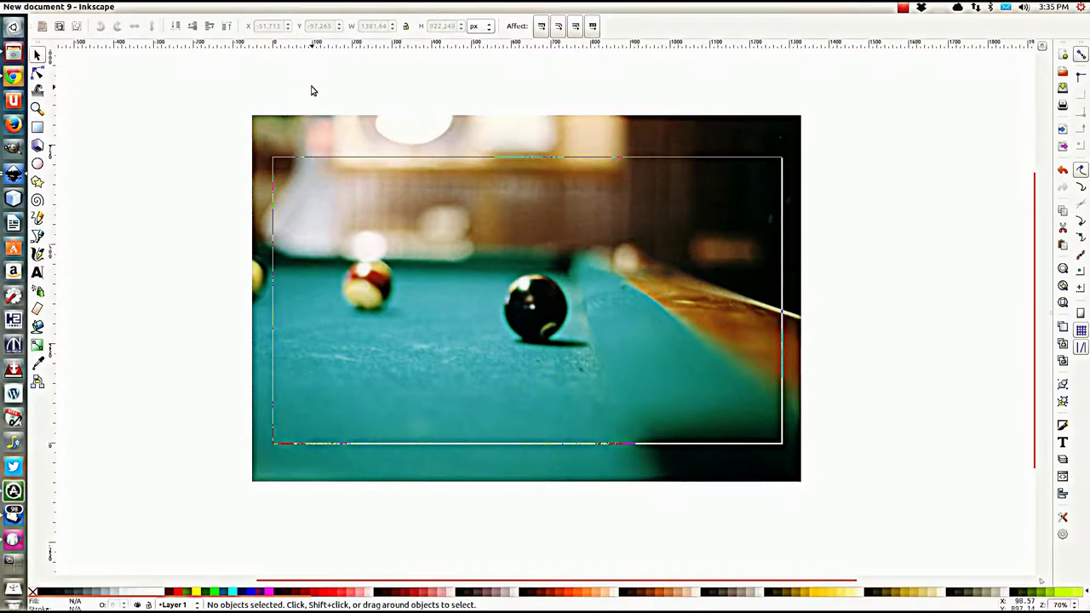
pyautogui.click(645, 139)
pyautogui.press('Down')
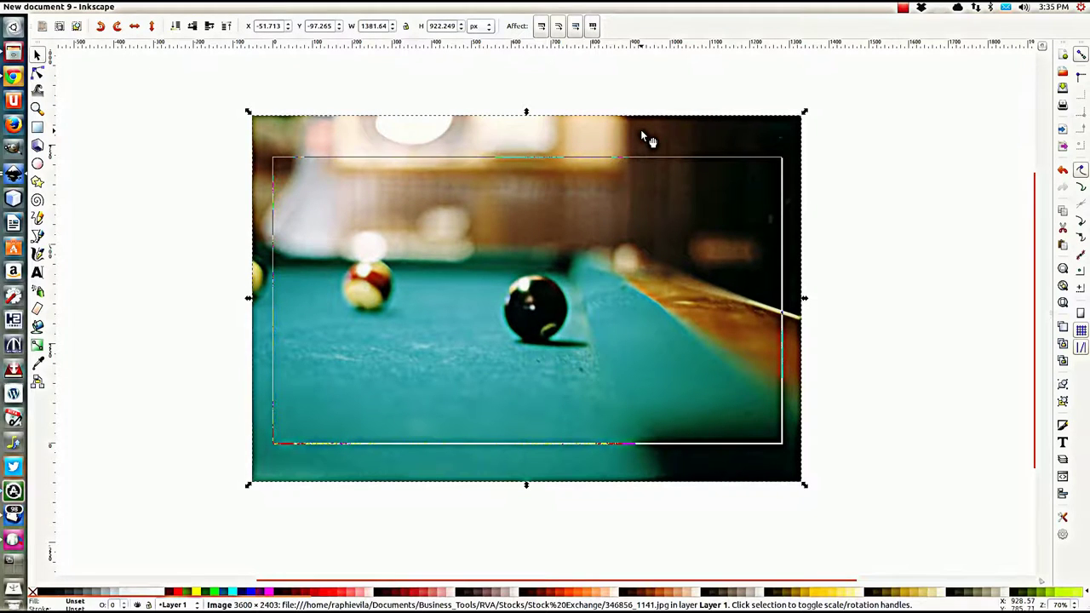
pyautogui.click(145, 175)
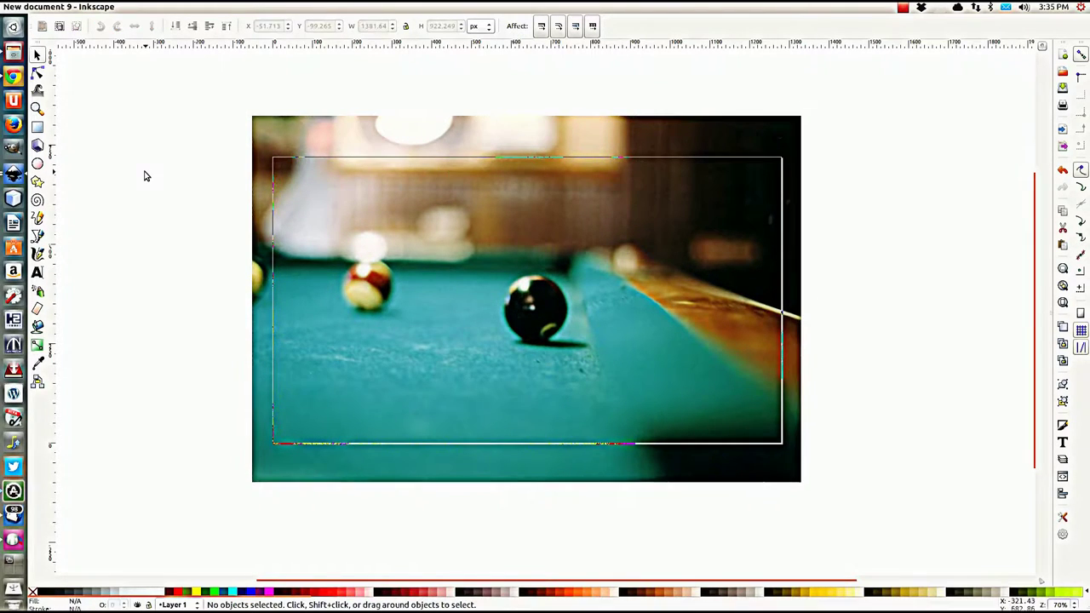
# Step: Reopen Document Properties to check the 1280 × 720 page setup
pyautogui.click(47, 6)
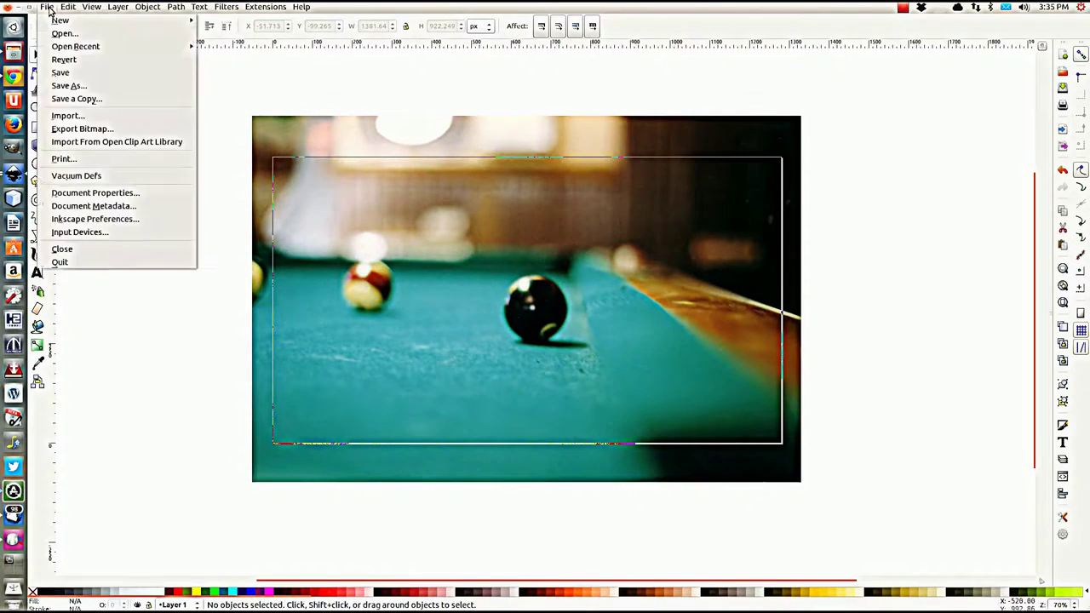
pyautogui.click(81, 201)
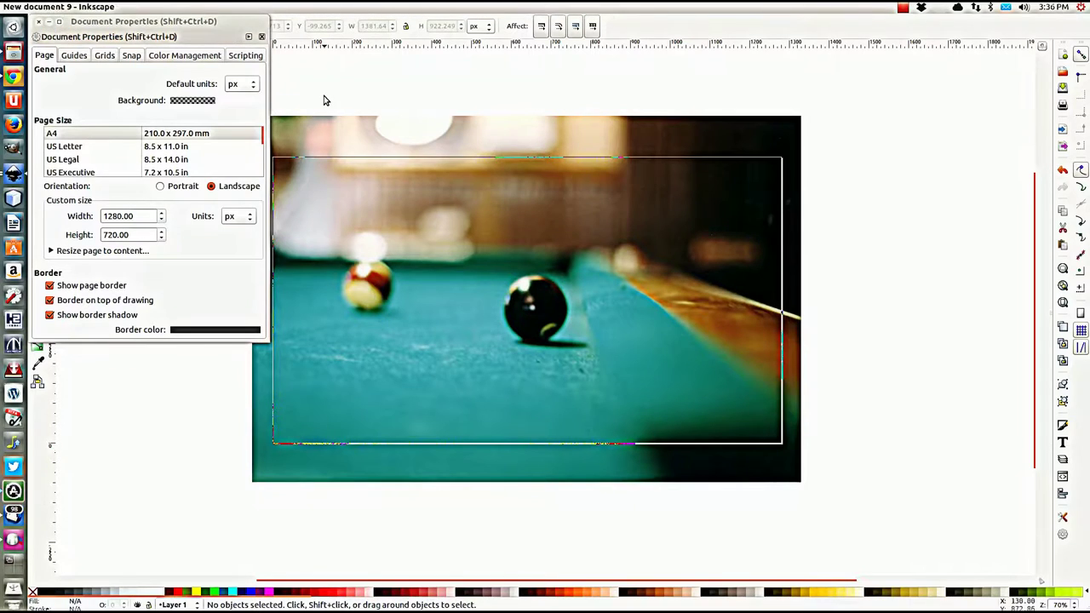
pyautogui.click(37, 23)
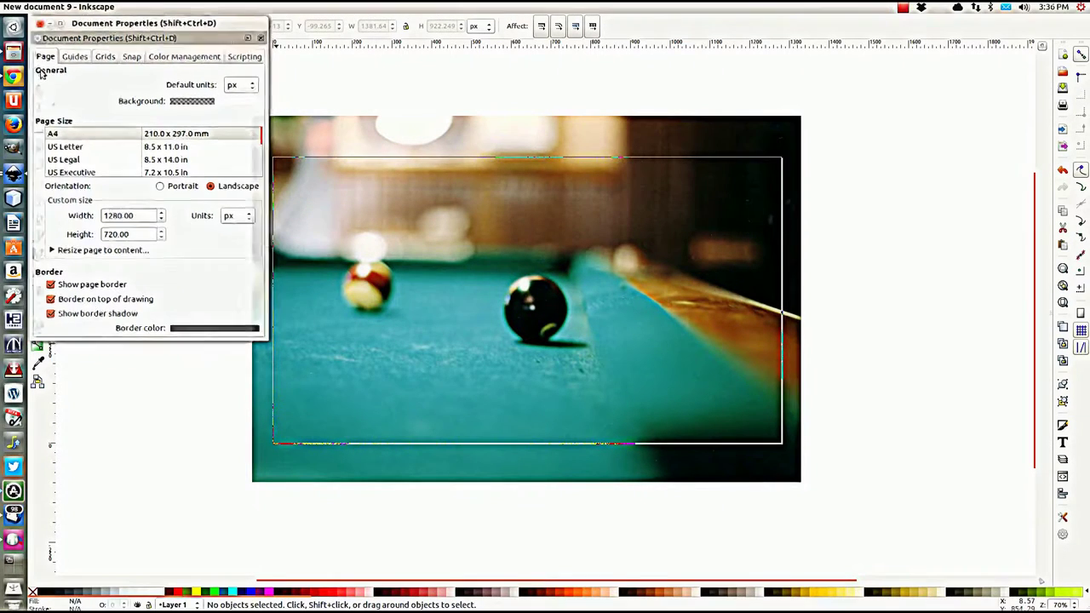
# Step: Launch NetBeans IDE, then return to the Inkscape banner drawing
pyautogui.click(14, 198)
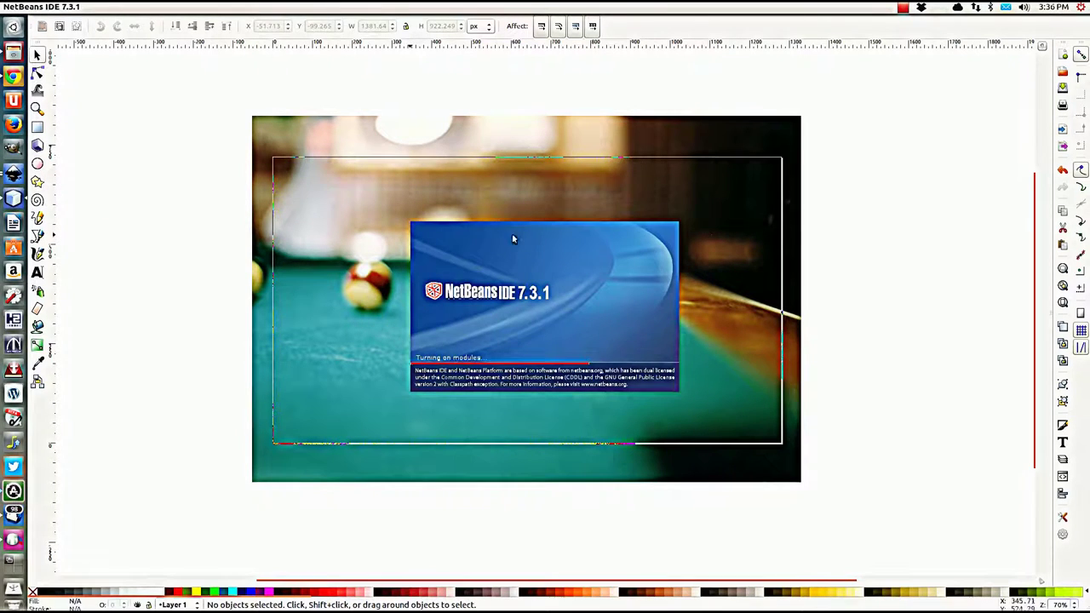
pyautogui.click(119, 101)
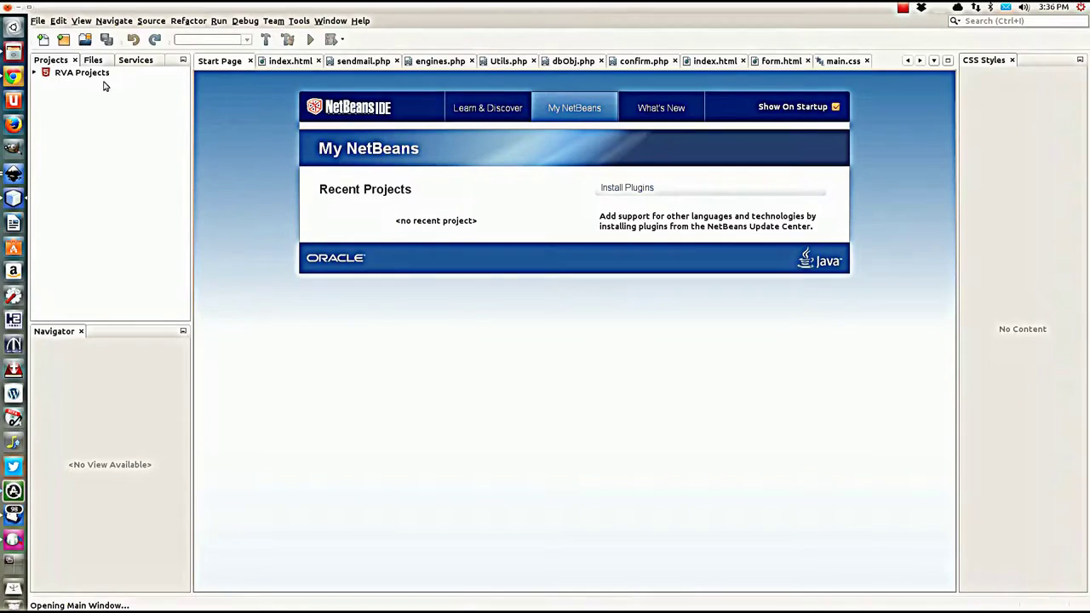
pyautogui.click(14, 176)
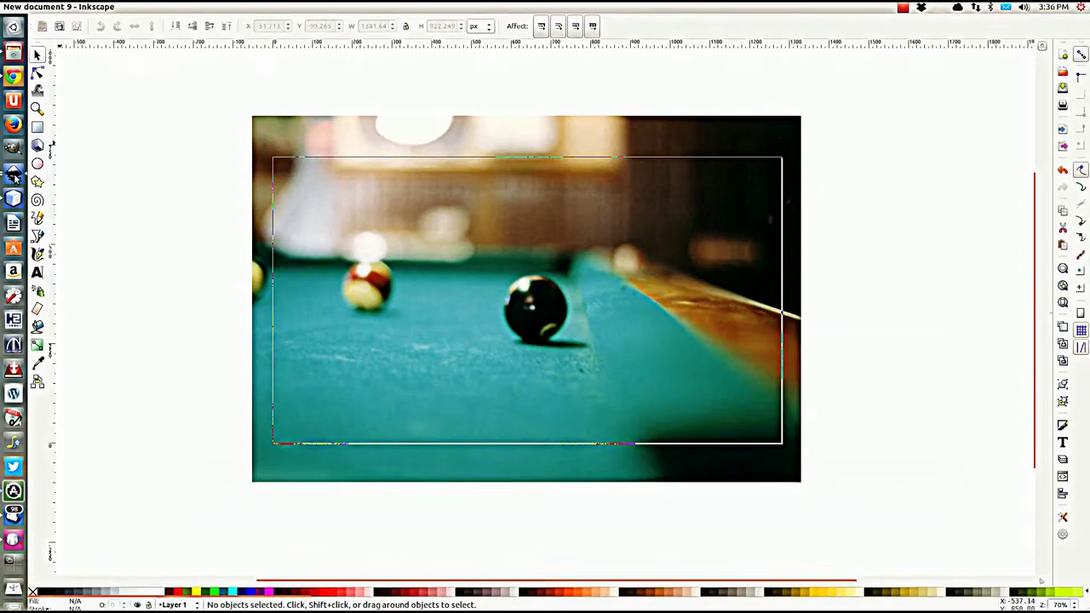
# Step: Draw a rectangle covering the page frame and fill it with white
pyautogui.click(37, 128)
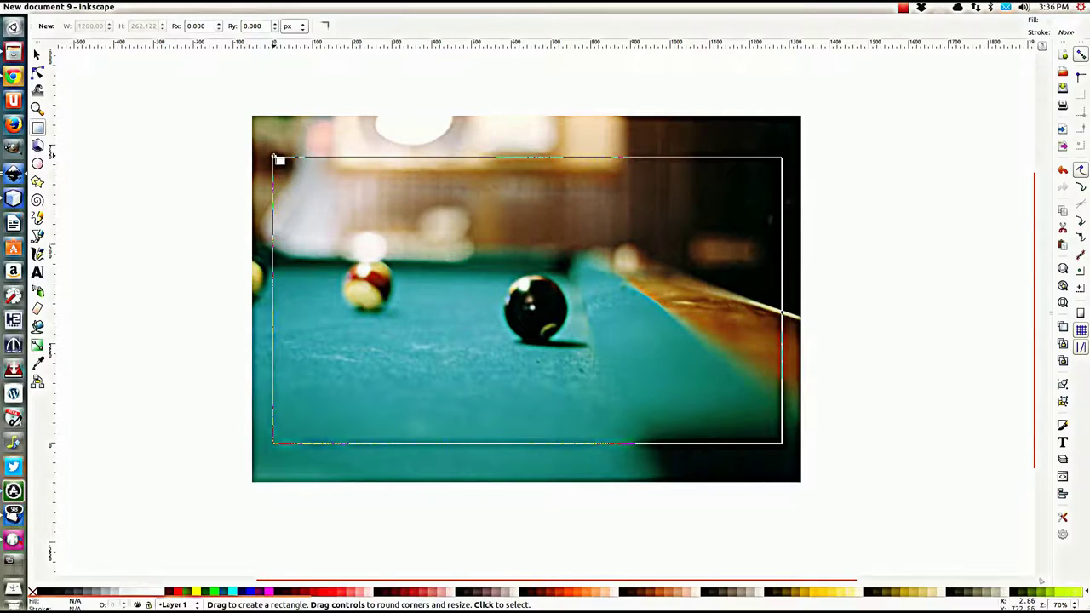
pyautogui.moveTo(274, 159)
pyautogui.mouseDown()
pyautogui.moveTo(637, 337)
pyautogui.moveTo(785, 448)
pyautogui.mouseUp()
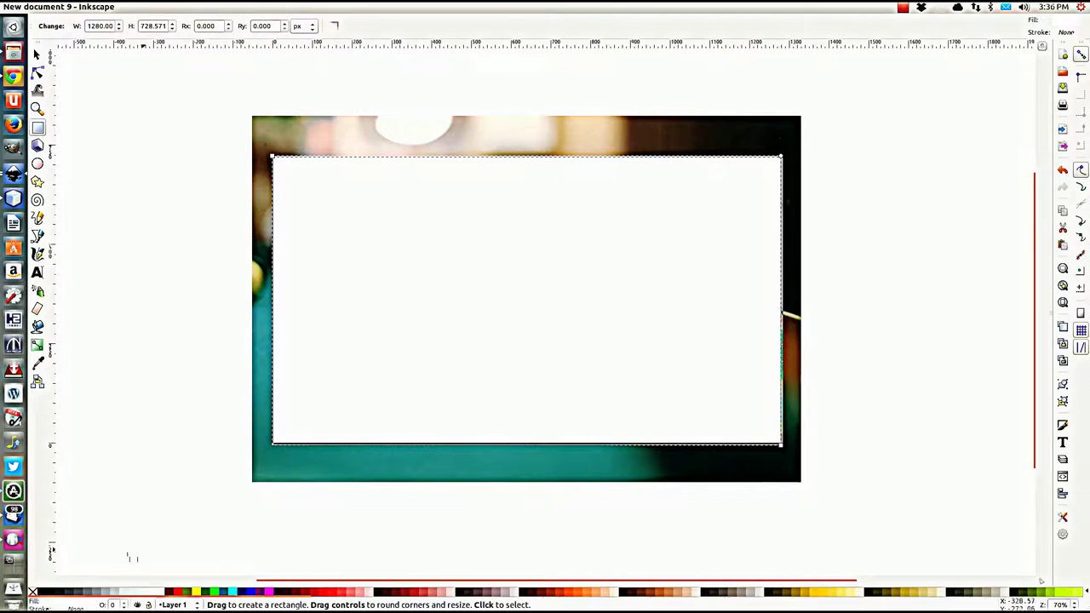
pyautogui.click(40, 594)
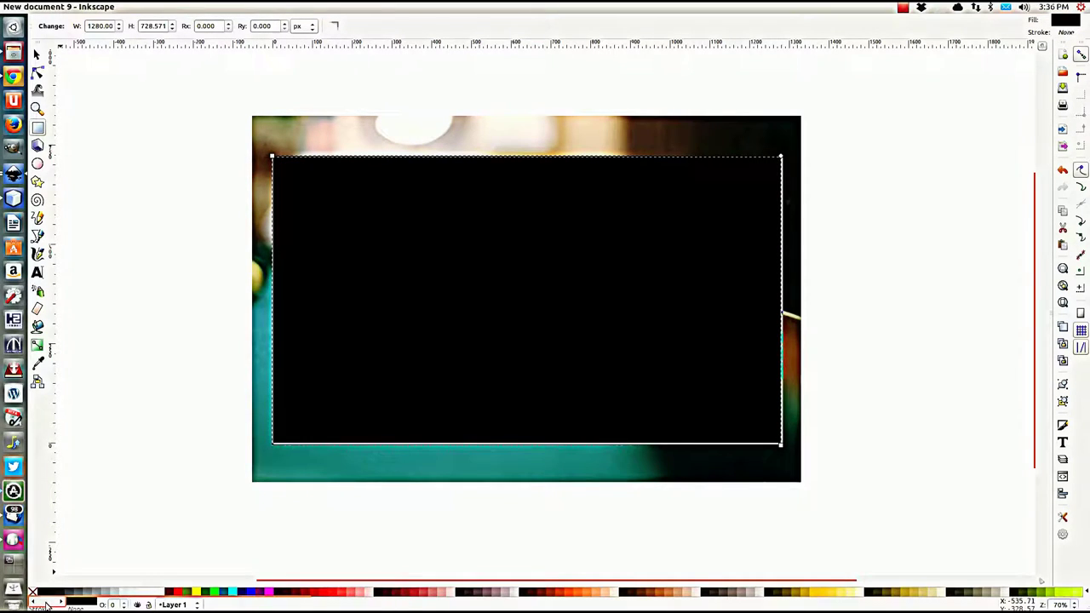
pyautogui.click(159, 593)
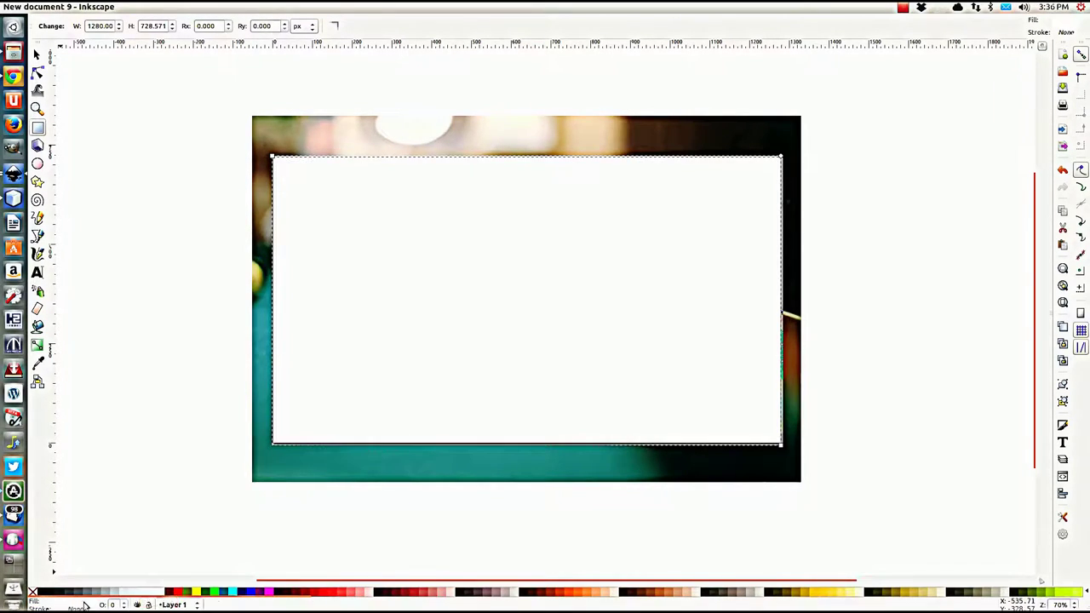
pyautogui.click(73, 605)
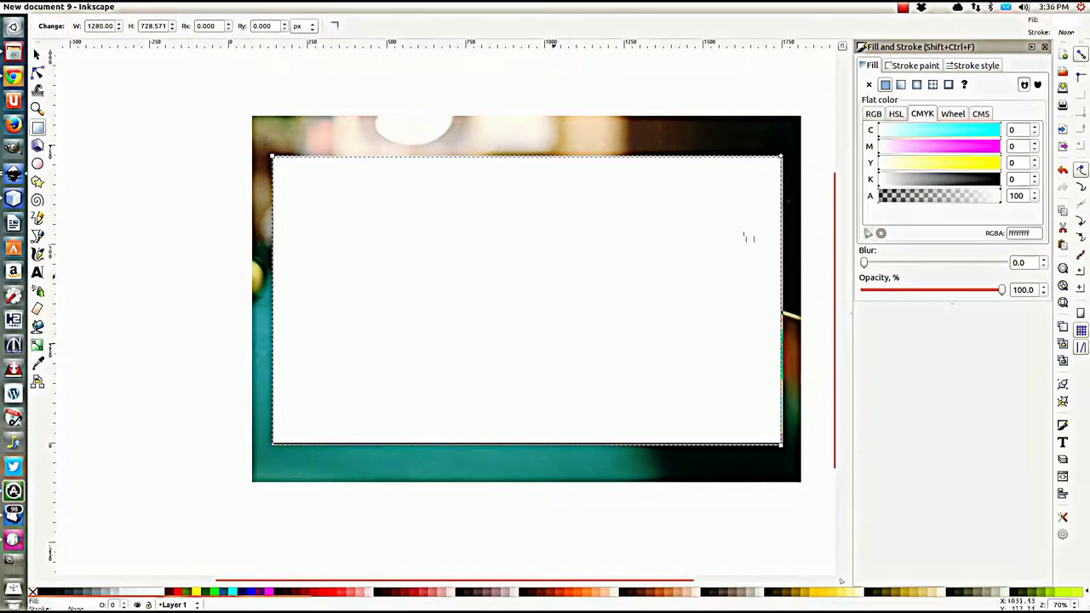
pyautogui.click(909, 73)
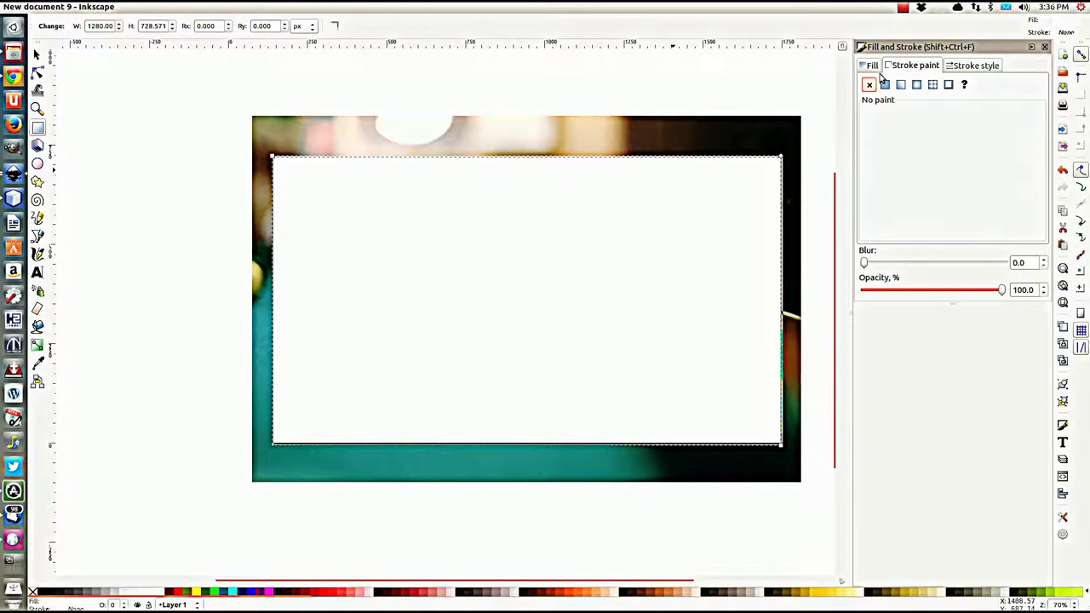
pyautogui.click(870, 70)
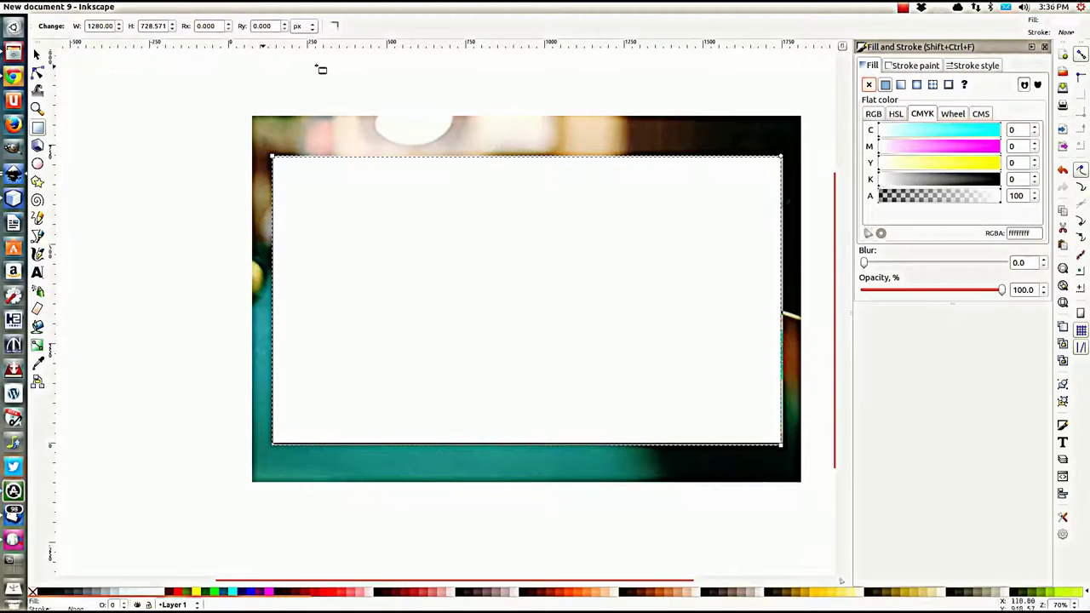
# Step: Set the rectangle's height to 720 px in the toolbar
pyautogui.press('s')
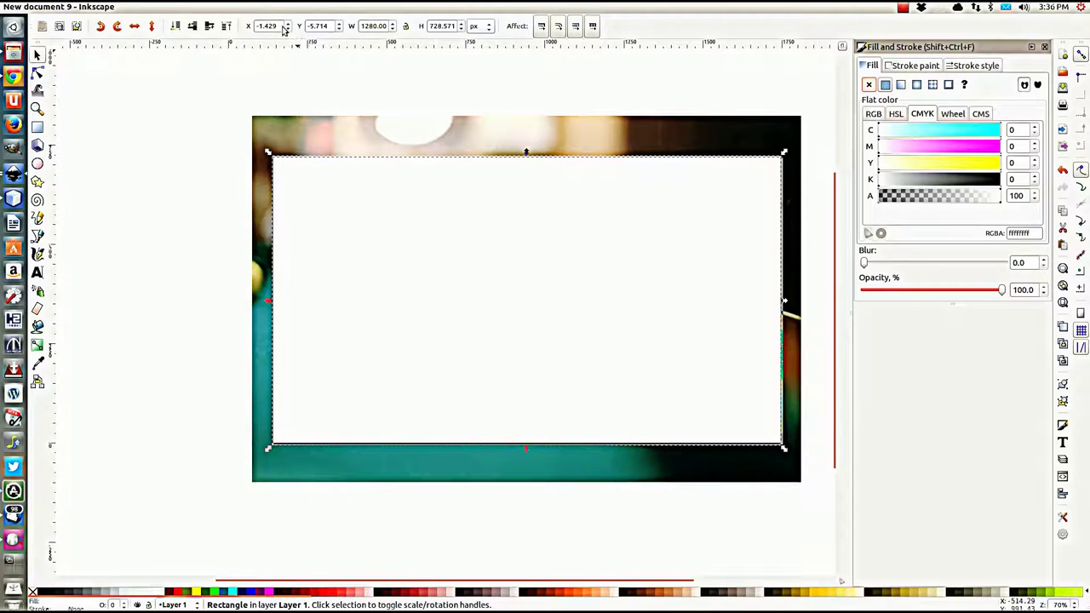
pyautogui.click(379, 30)
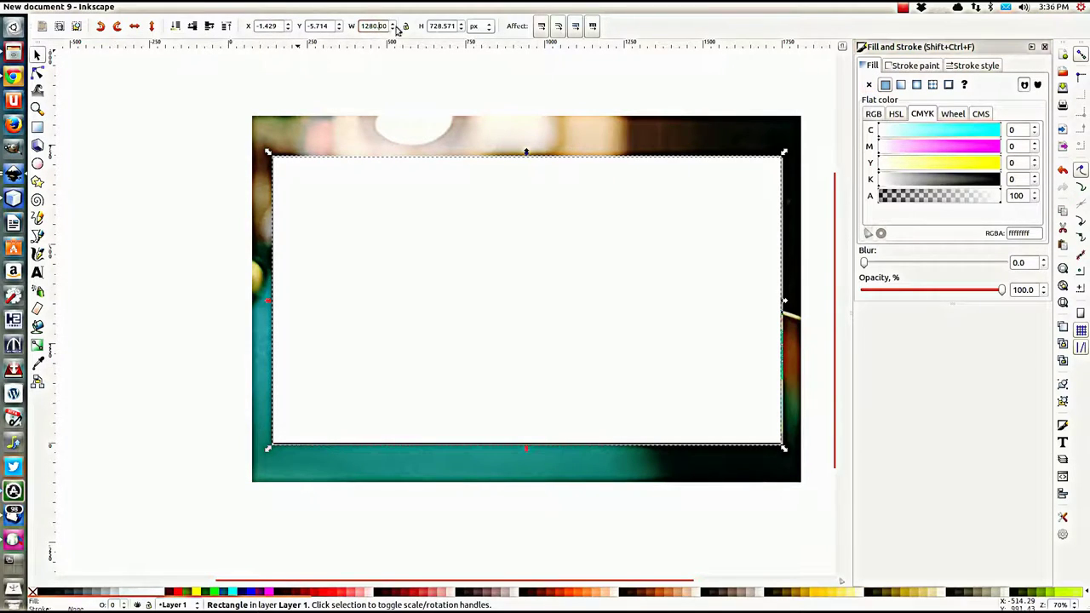
pyautogui.click(440, 28)
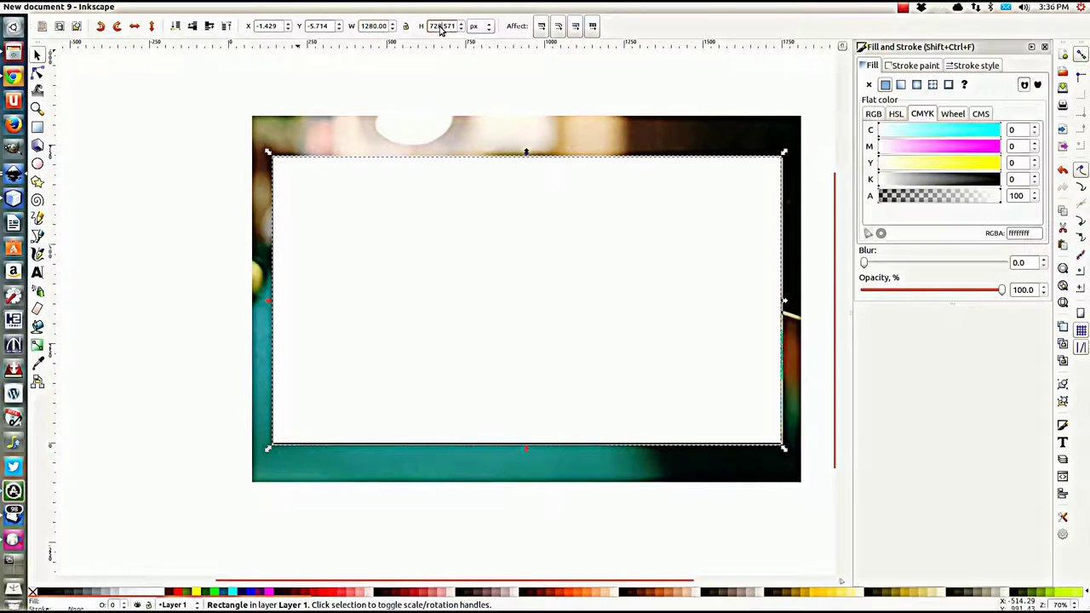
pyautogui.moveTo(437, 26); pyautogui.dragTo(475, 44)
pyautogui.write('0')
pyautogui.press('Return')
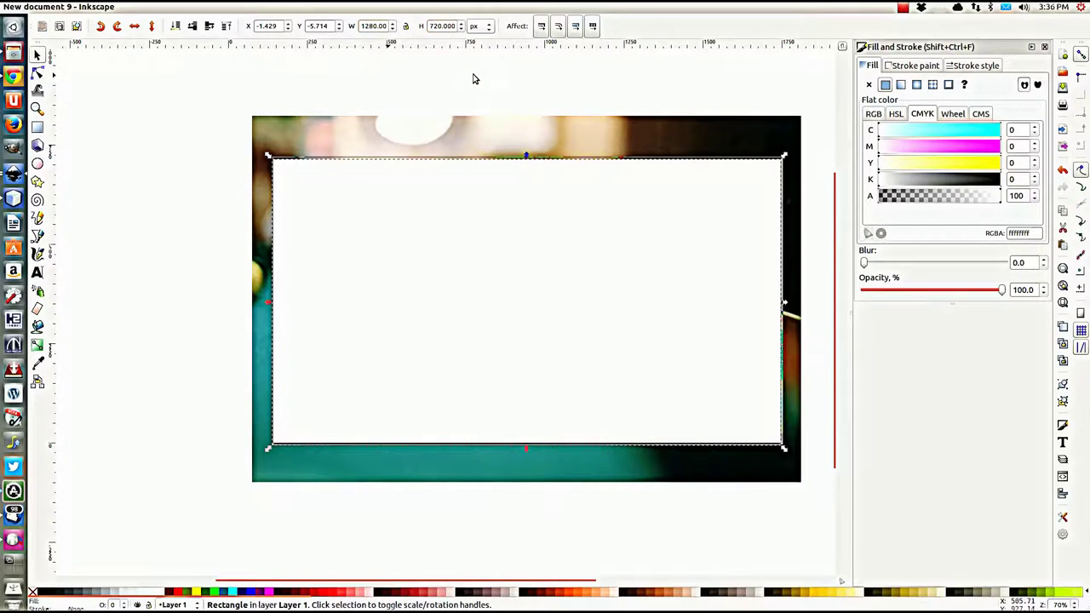
# Step: Set the rectangle's X and Y positions to 0
pyautogui.moveTo(279, 27); pyautogui.dragTo(260, 28)
pyautogui.click(287, 24)
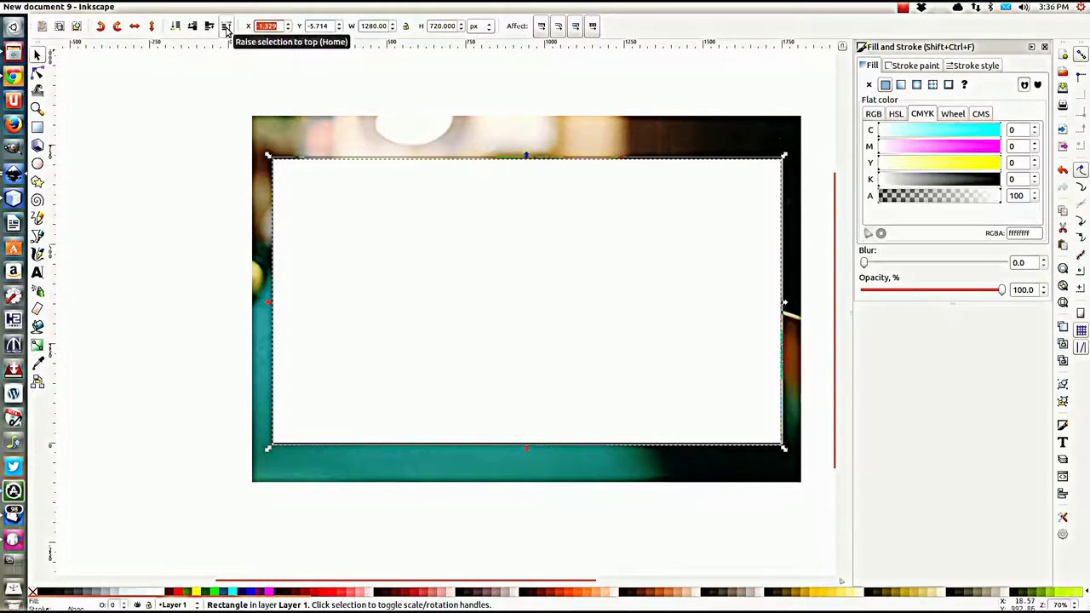
pyautogui.write('0')
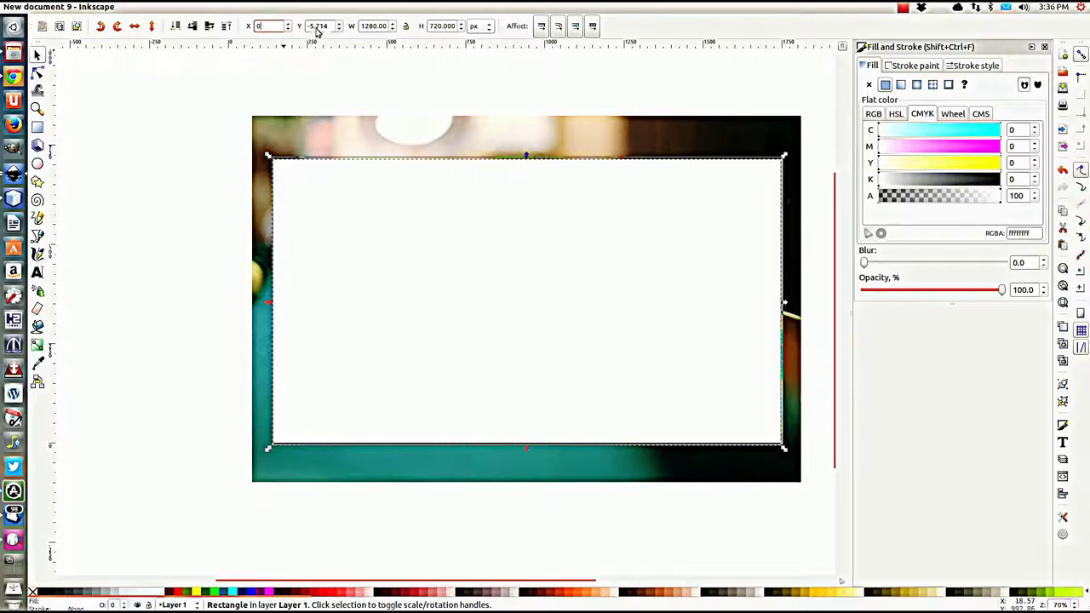
pyautogui.tripleClick(326, 26)
pyautogui.write('000')
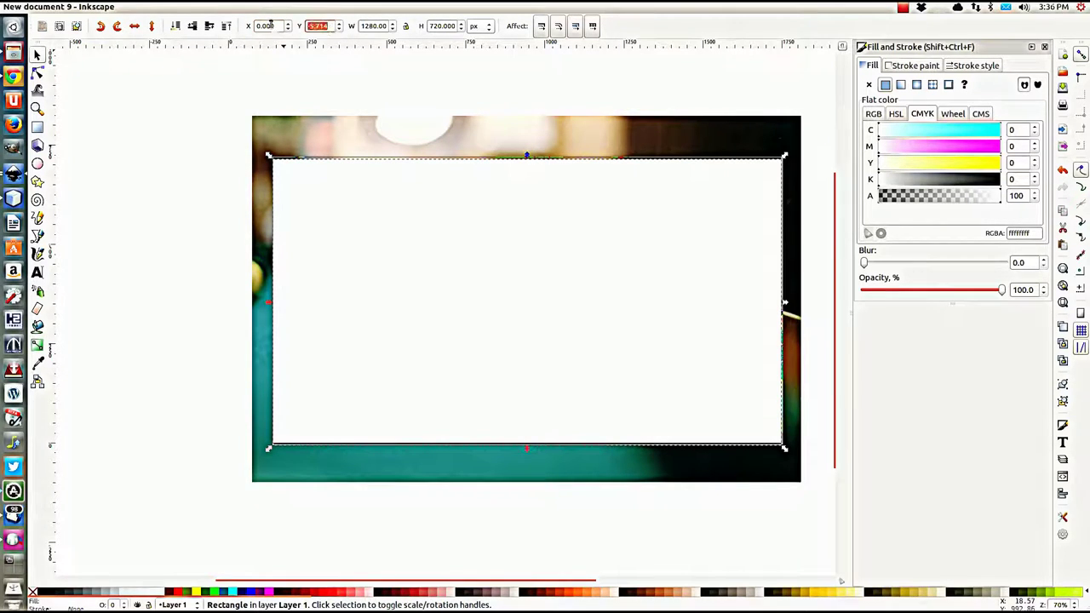
pyautogui.press('Return')
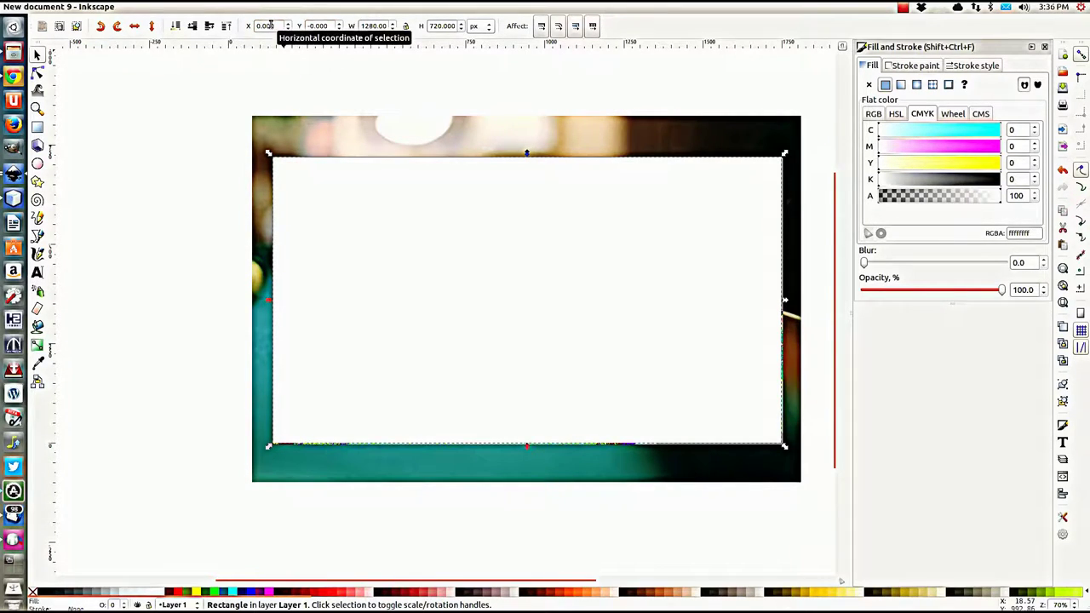
# Step: Select the white rectangle together with the pool photo
pyautogui.click(141, 176)
pyautogui.click(462, 222)
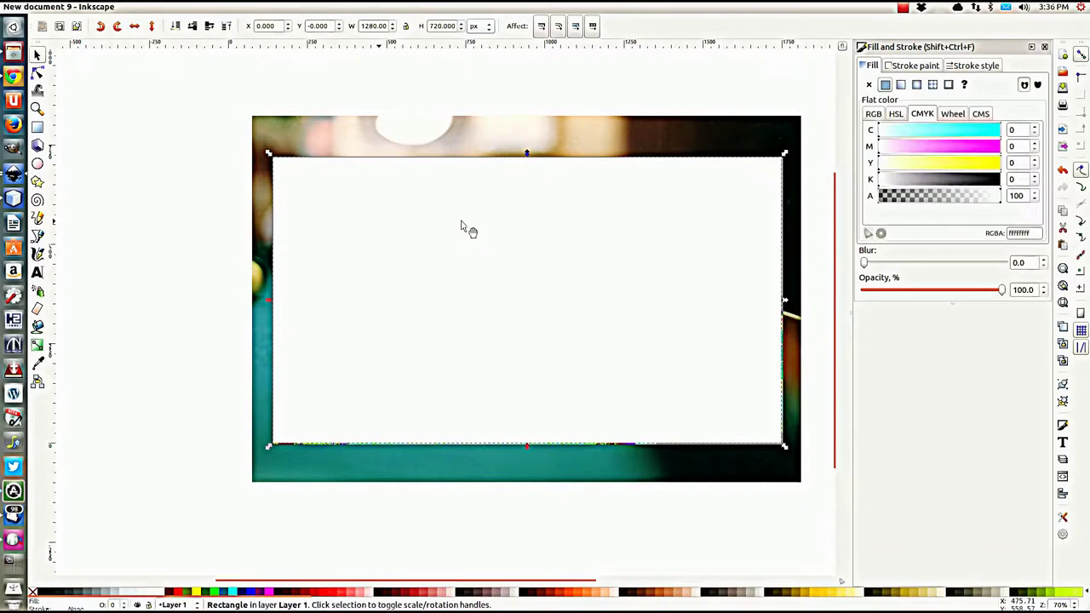
pyautogui.keyDown('shift'); pyautogui.click(428, 140); pyautogui.keyUp('shift')
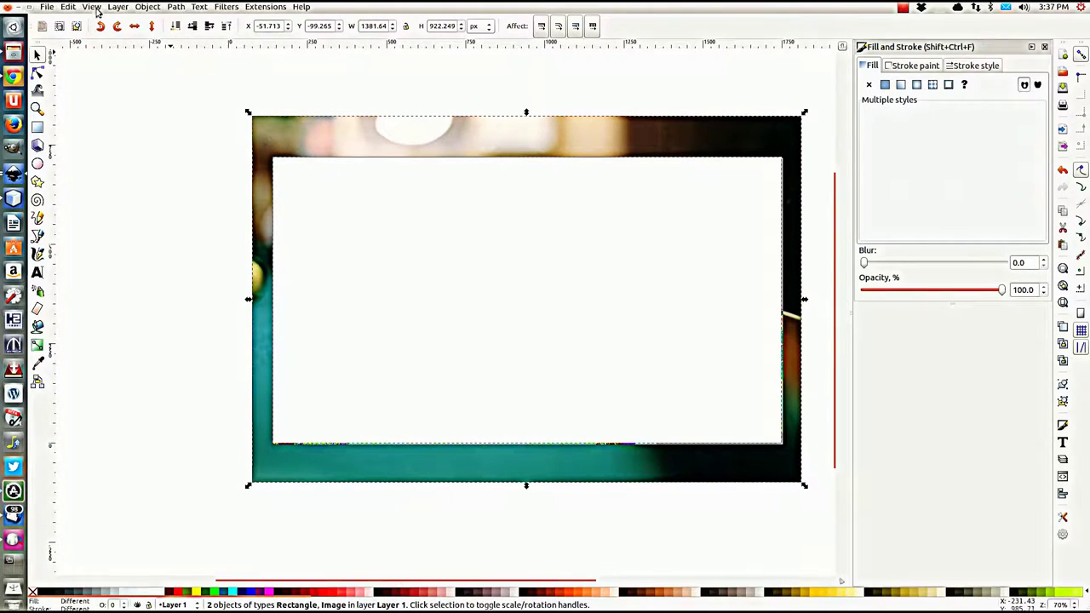
# Step: Apply Object > Mask > Set to mask the photo with the rectangle, then deselect
pyautogui.click(147, 7)
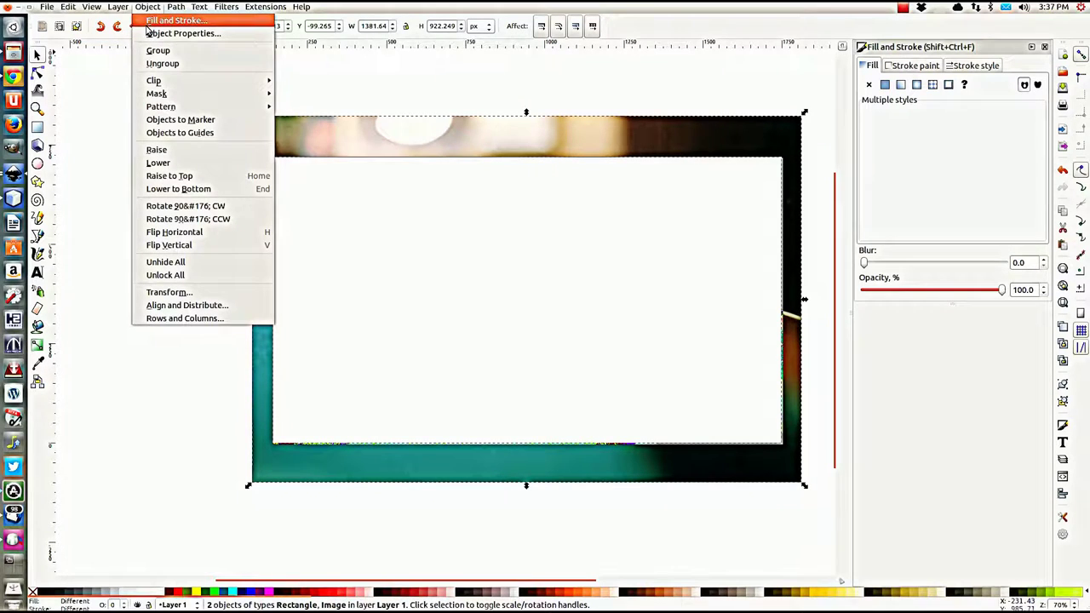
pyautogui.moveTo(156, 96)
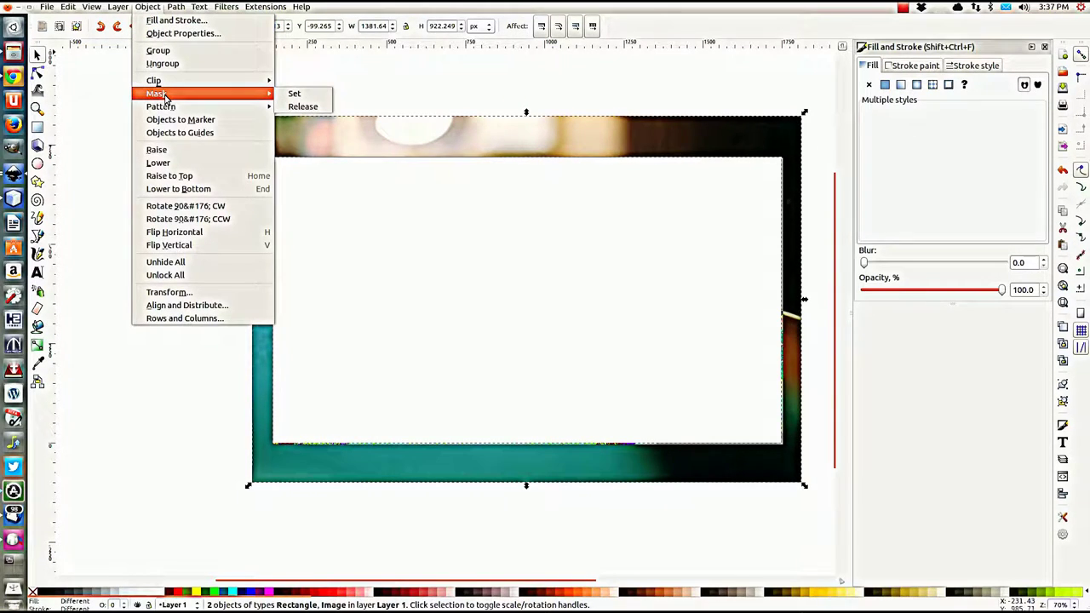
pyautogui.click(300, 96)
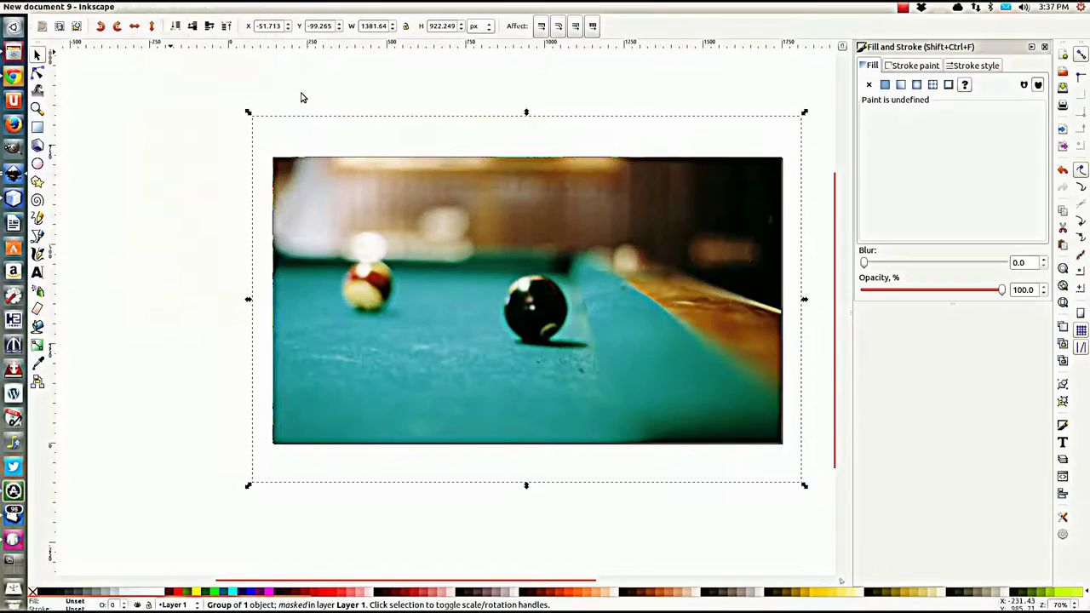
pyautogui.click(217, 100)
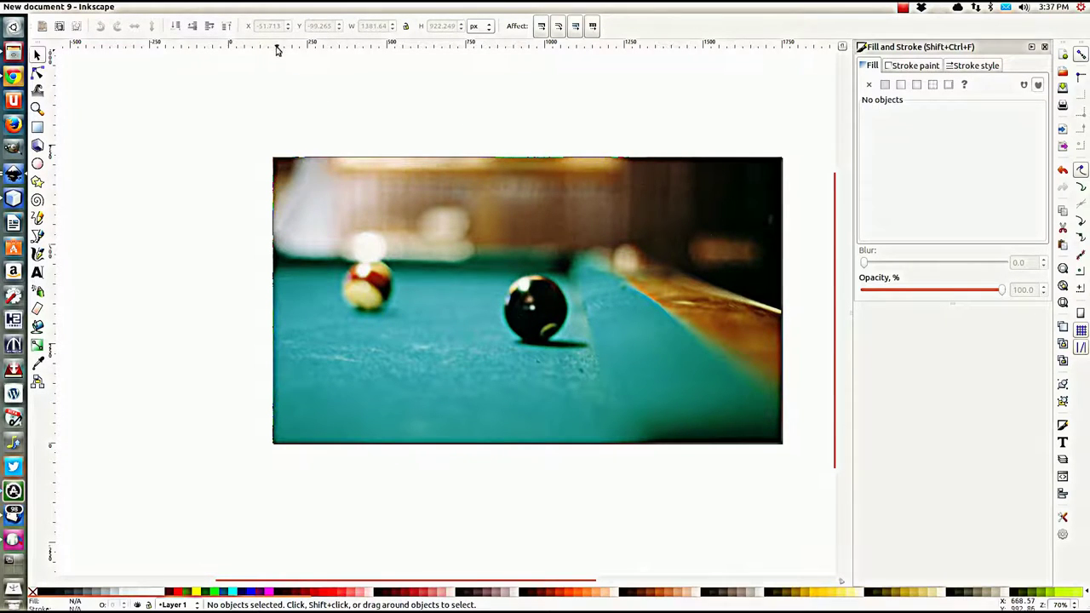
pyautogui.moveTo(139, 7)
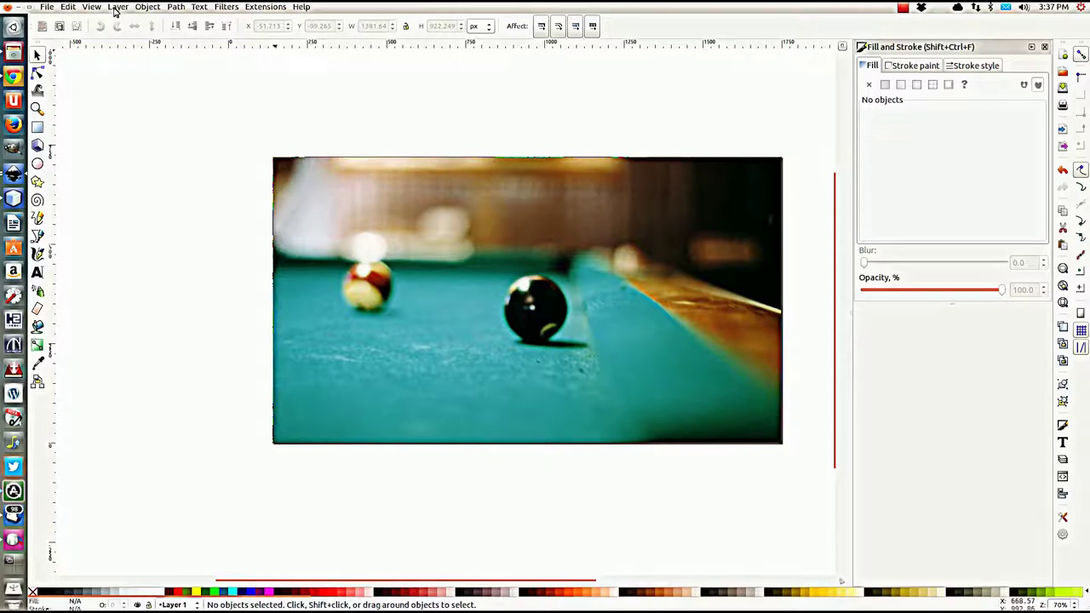
# Step: Open the Layers panel and rename Layer 1 to 'background'
pyautogui.click(116, 7)
pyautogui.click(132, 196)
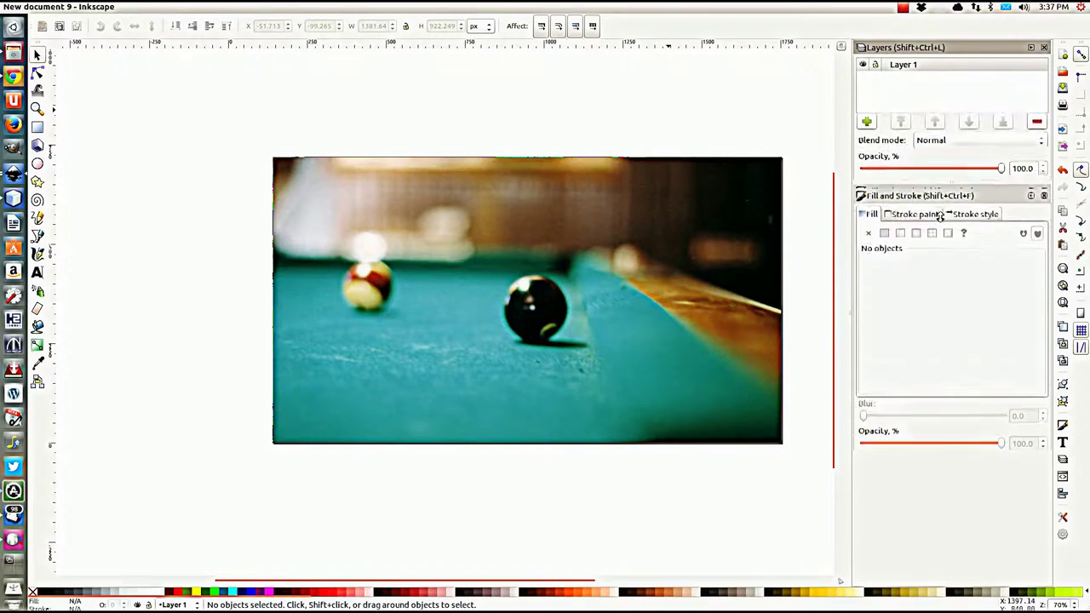
pyautogui.doubleClick(903, 65)
pyautogui.write('b')
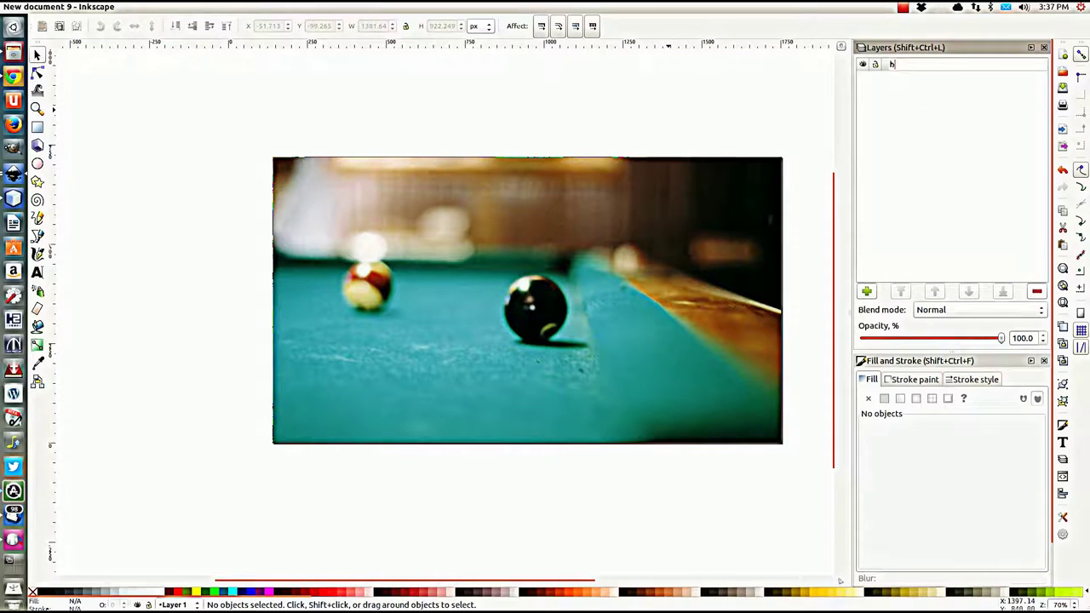
pyautogui.write('ackground')
pyautogui.press('Return')
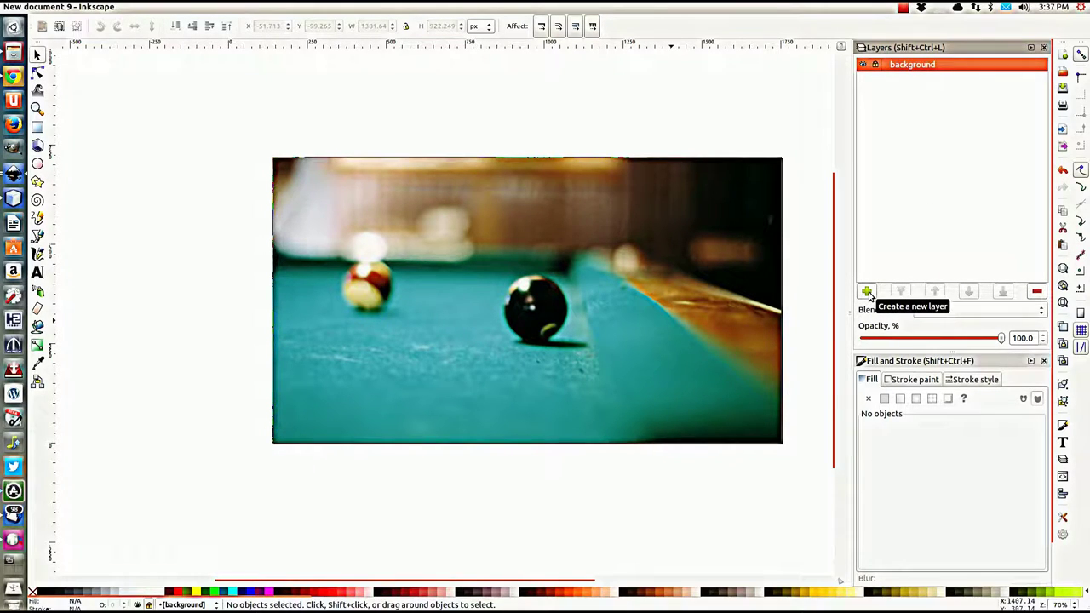
# Step: Add a new layer named 'navigation' above the background layer
pyautogui.click(868, 294)
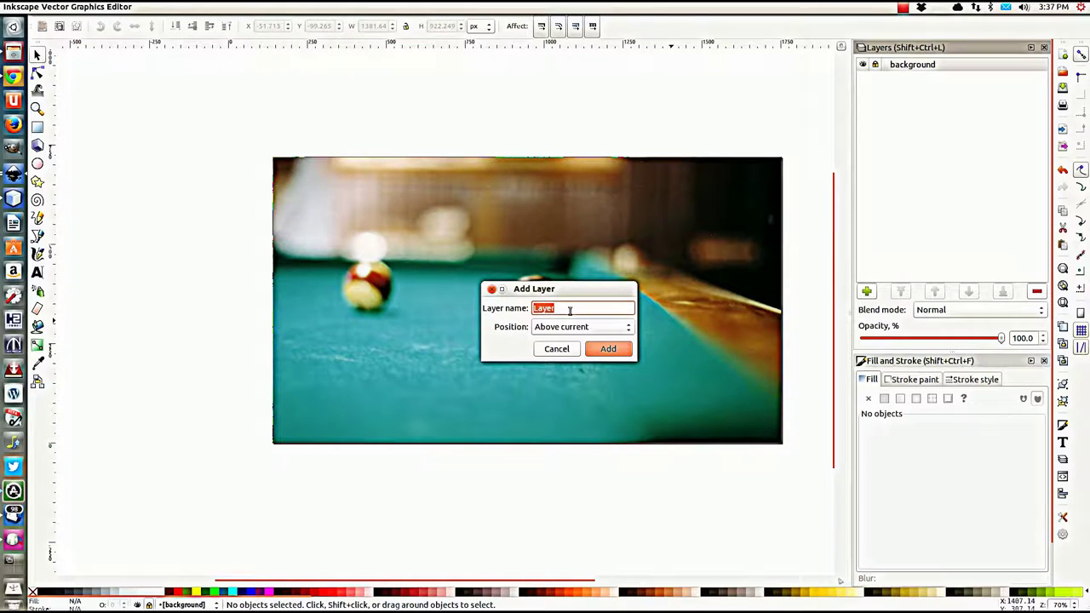
pyautogui.write('navigation')
pyautogui.click(607, 349)
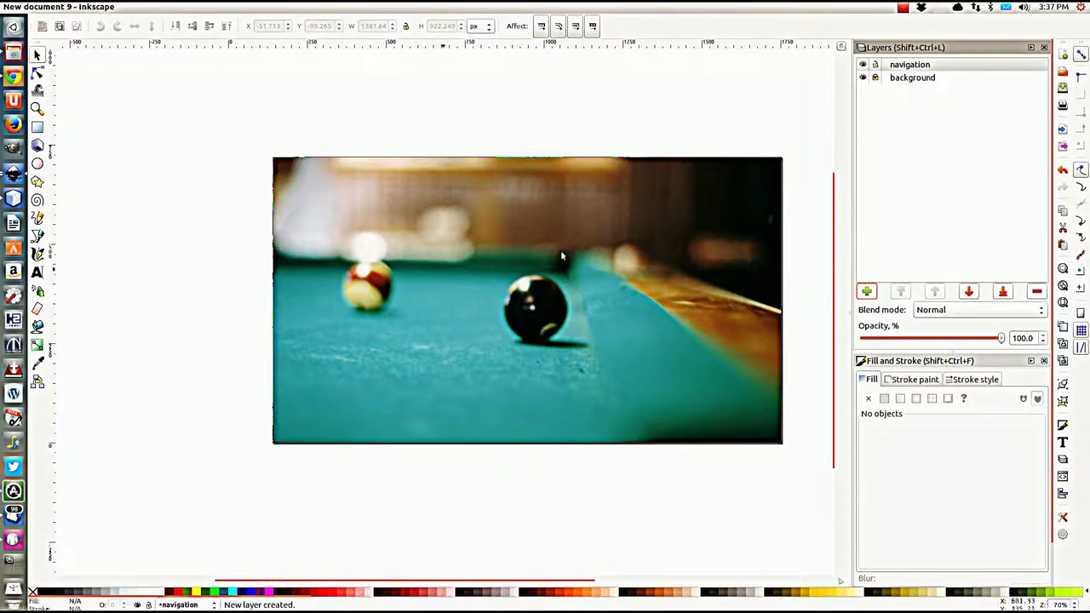
pyautogui.click(38, 128)
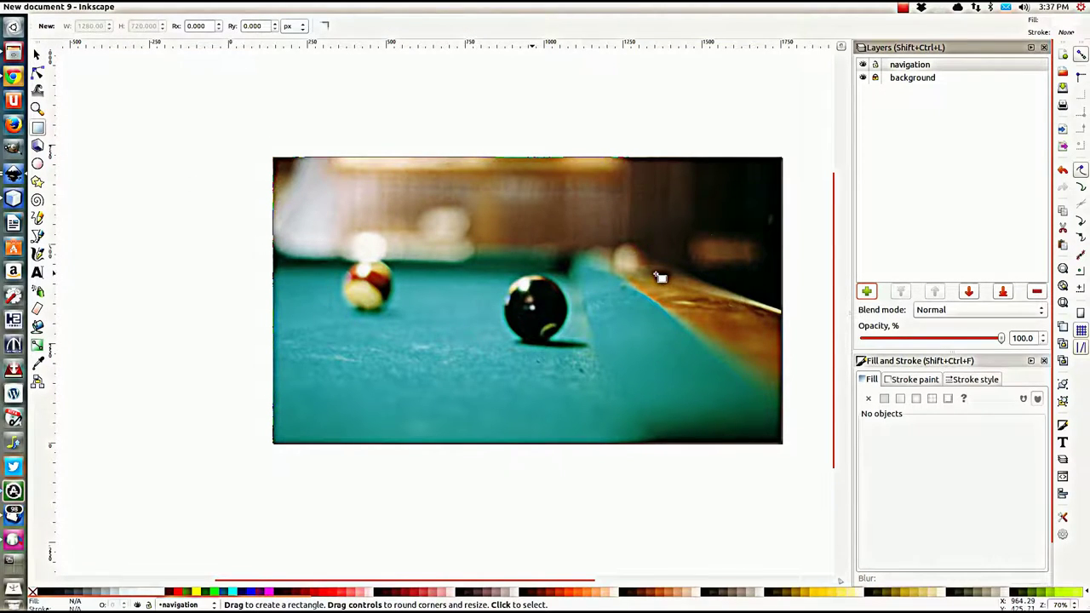
# Step: Draw a small white rectangle on the navigation layer and move it near the photo's top right
pyautogui.moveTo(657, 277); pyautogui.dragTo(753, 294)
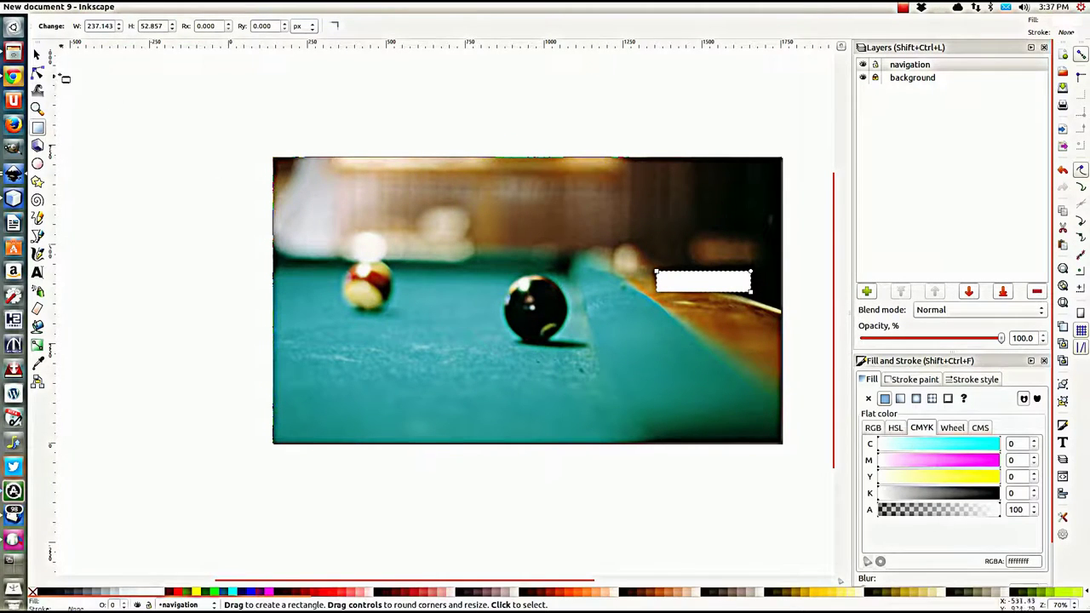
pyautogui.click(37, 54)
pyautogui.moveTo(693, 287); pyautogui.dragTo(688, 230)
pyautogui.scroll(3, 657, 238)
pyautogui.scroll(-2, 647, 243)
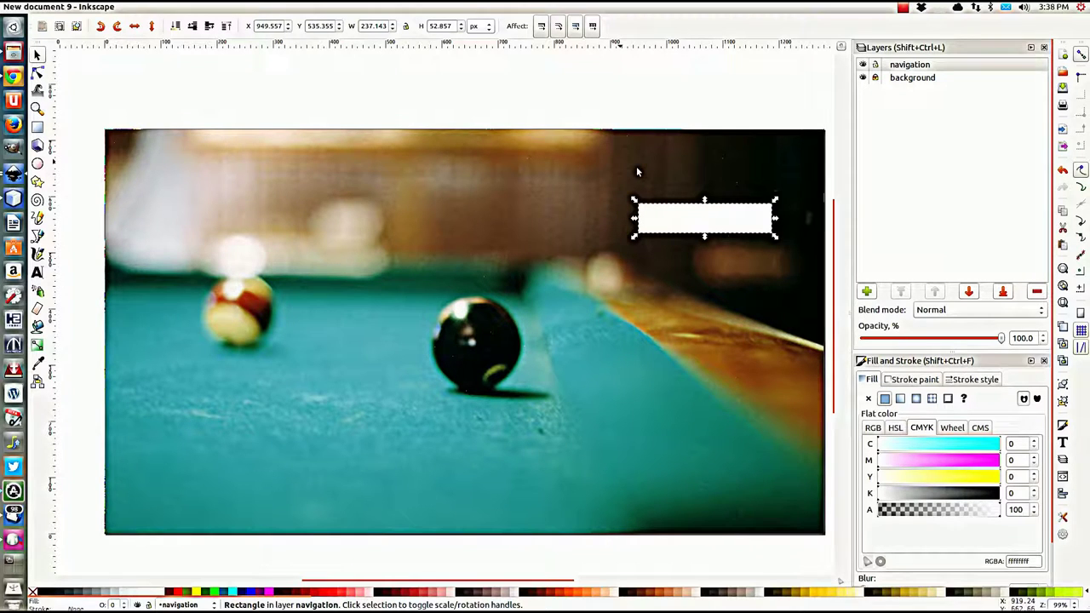
pyautogui.moveTo(684, 215); pyautogui.dragTo(691, 195)
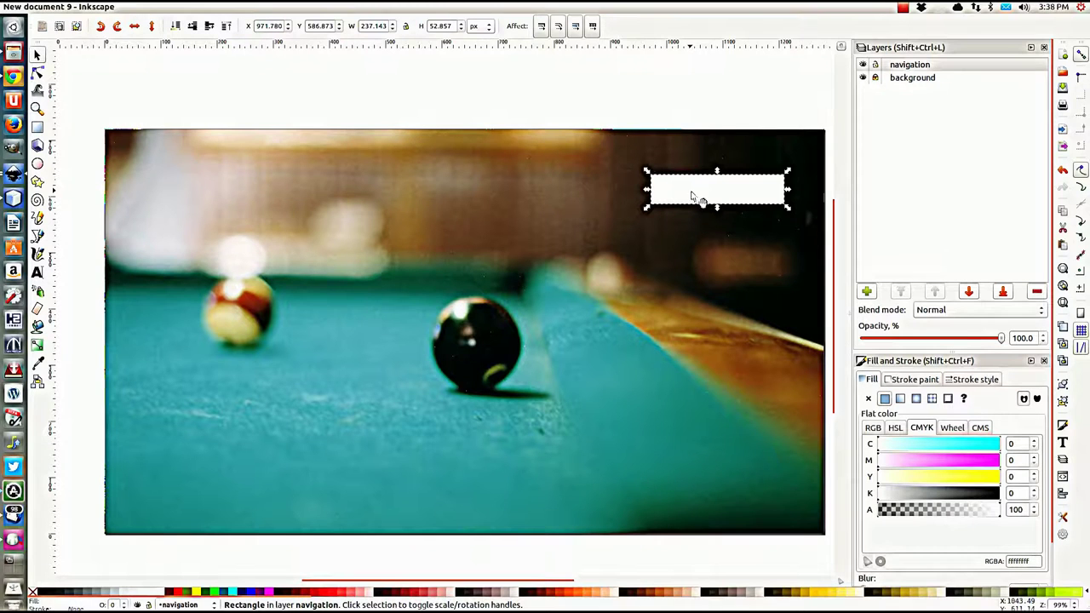
pyautogui.click(873, 429)
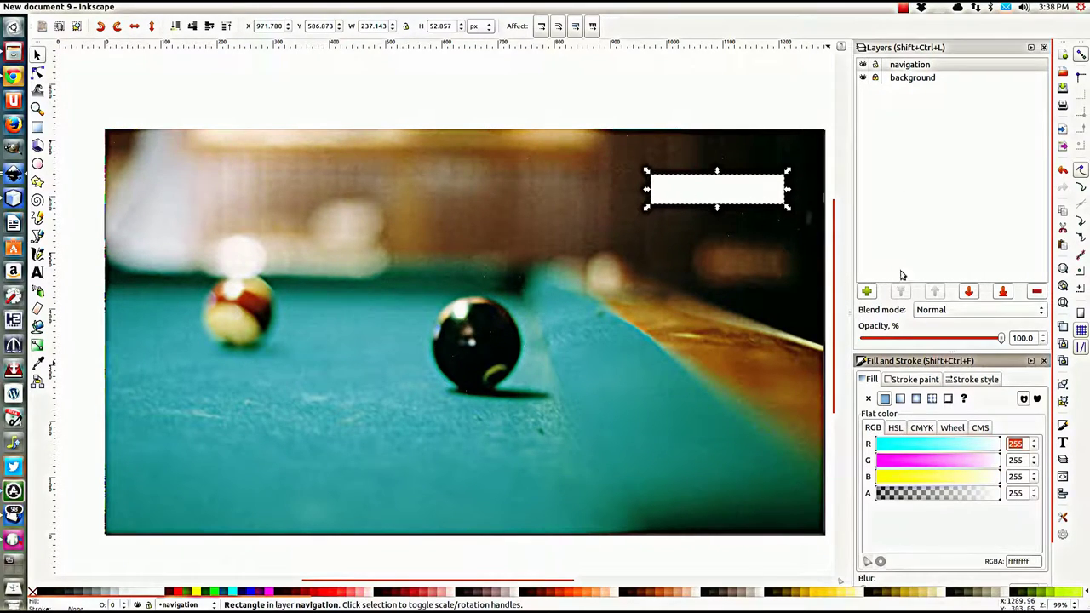
# Step: Switch the rectangle's fill to a white-to-transparent linear gradient, briefly opening the gradient editor
pyautogui.click(900, 398)
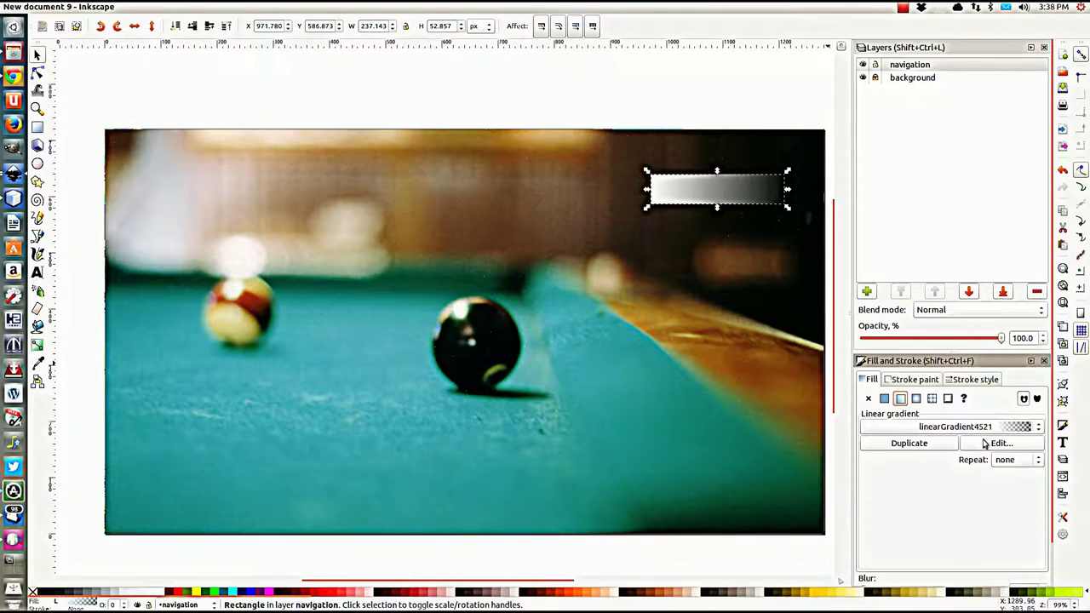
pyautogui.click(1002, 444)
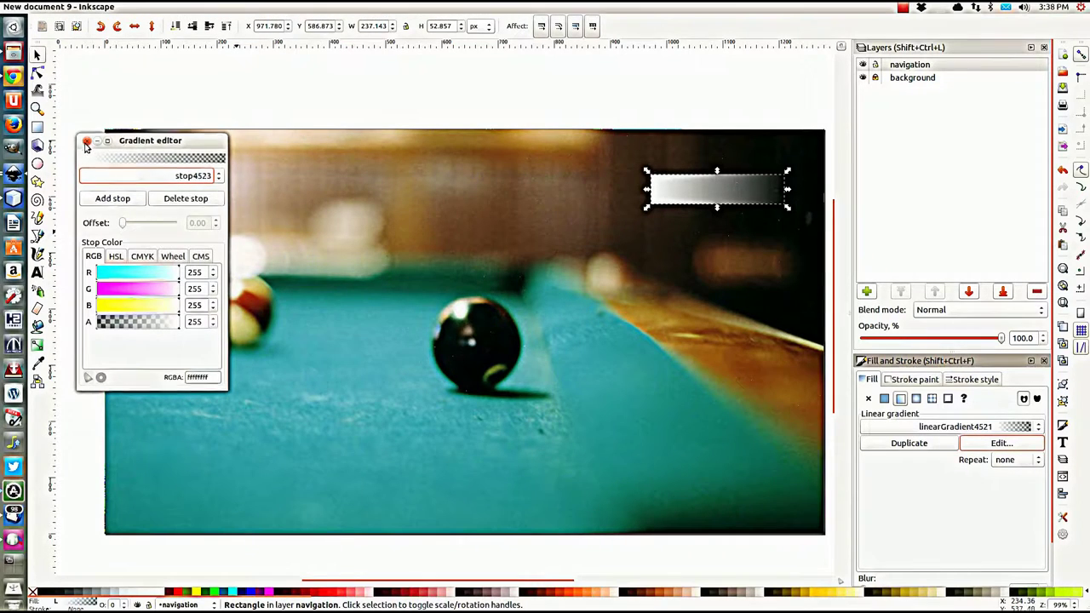
pyautogui.click(86, 140)
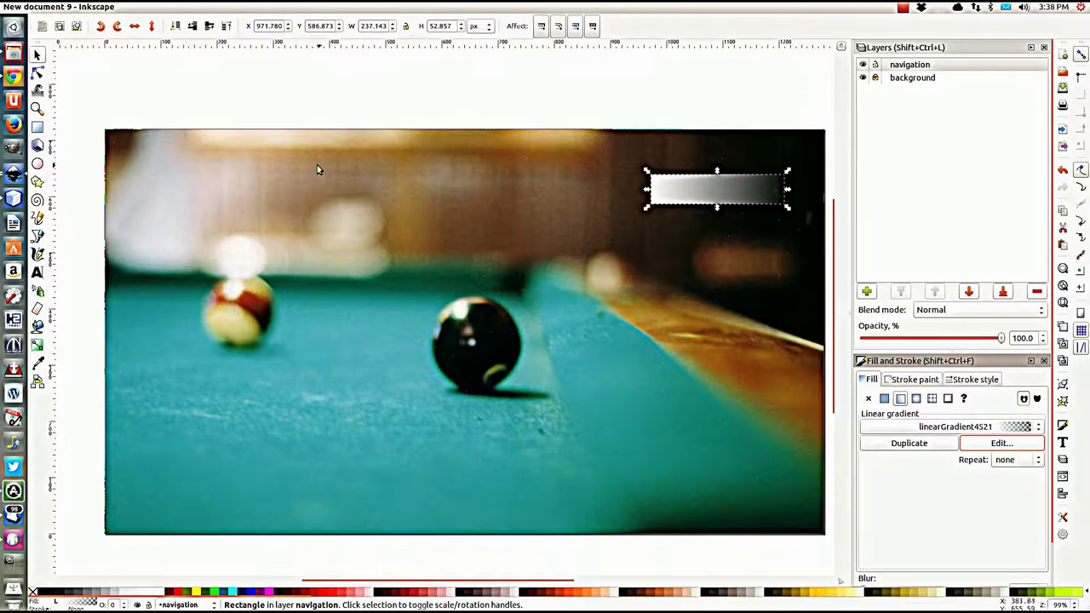
# Step: Reposition the gradient handles so the gradient runs vertically from the rectangle's top to bottom
pyautogui.click(38, 73)
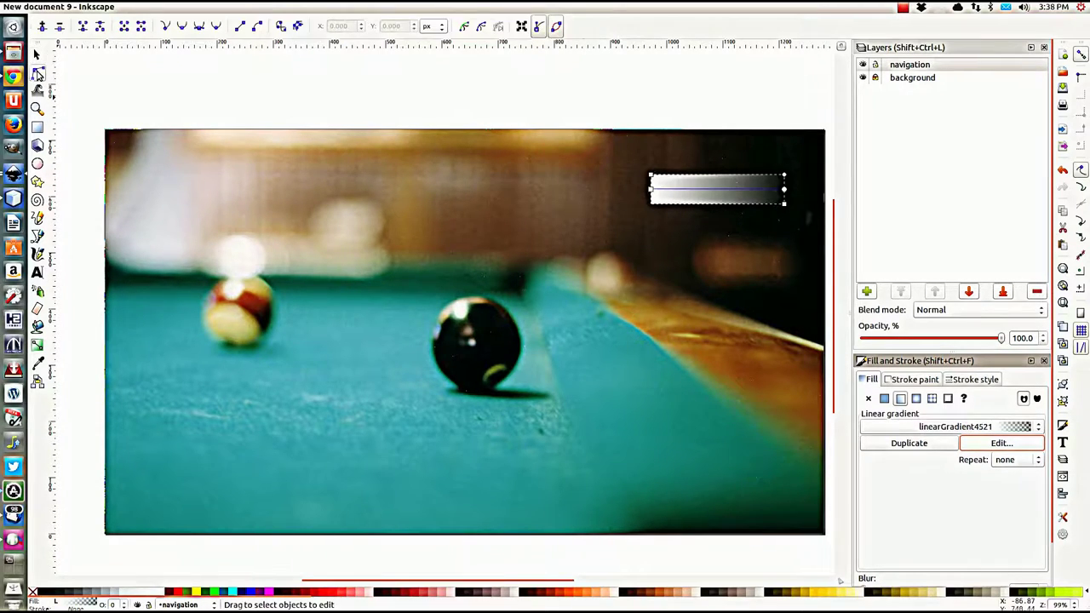
pyautogui.moveTo(649, 188); pyautogui.dragTo(723, 169)
pyautogui.moveTo(784, 189); pyautogui.dragTo(725, 212)
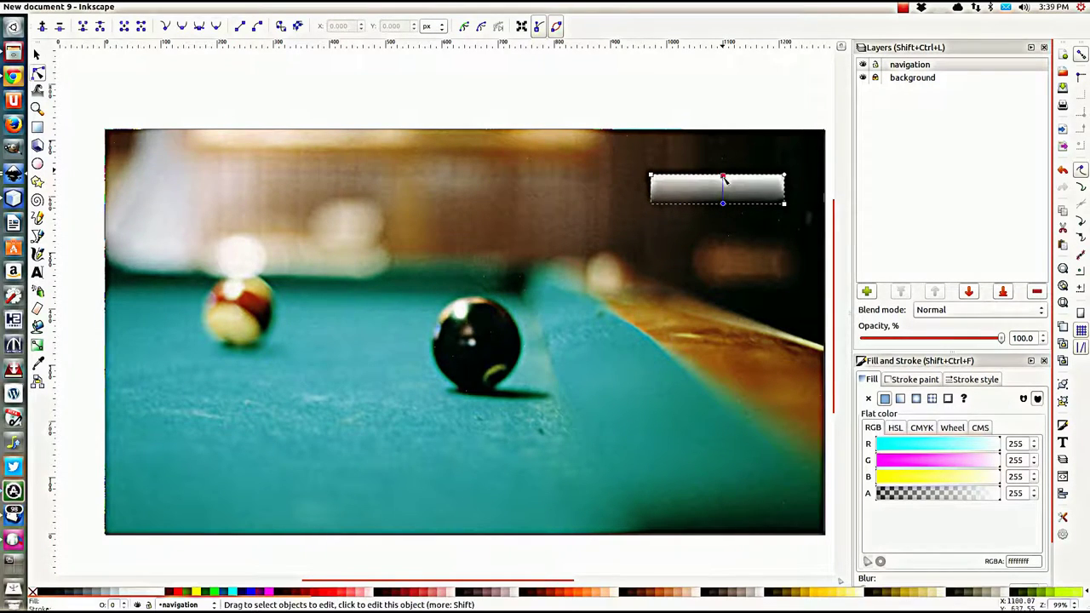
pyautogui.moveTo(723, 172); pyautogui.dragTo(723, 170)
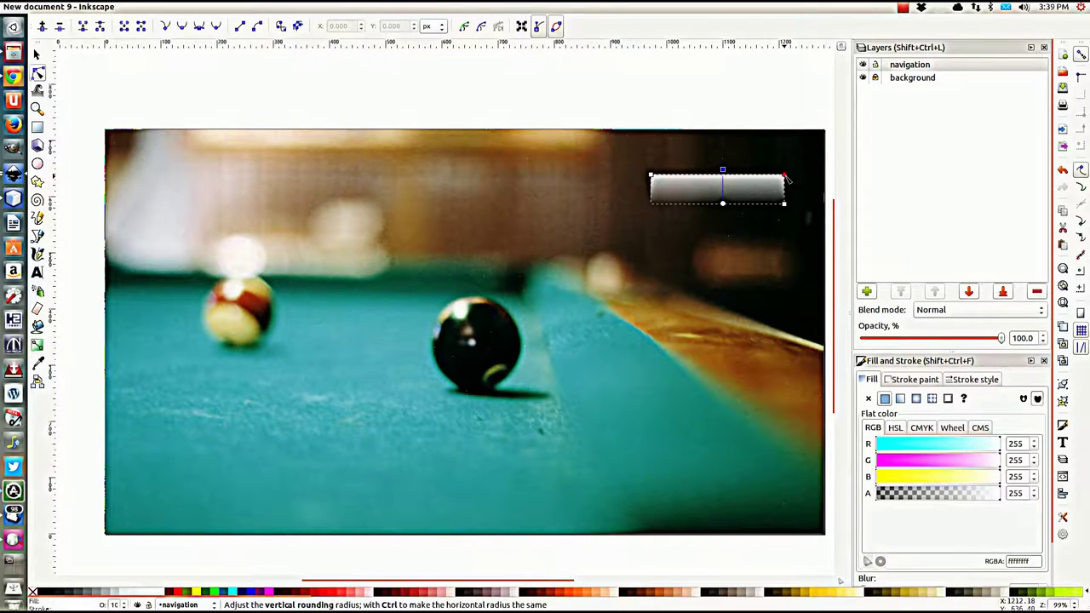
pyautogui.scroll(2, 785, 193)
pyautogui.scroll(1, 768, 198)
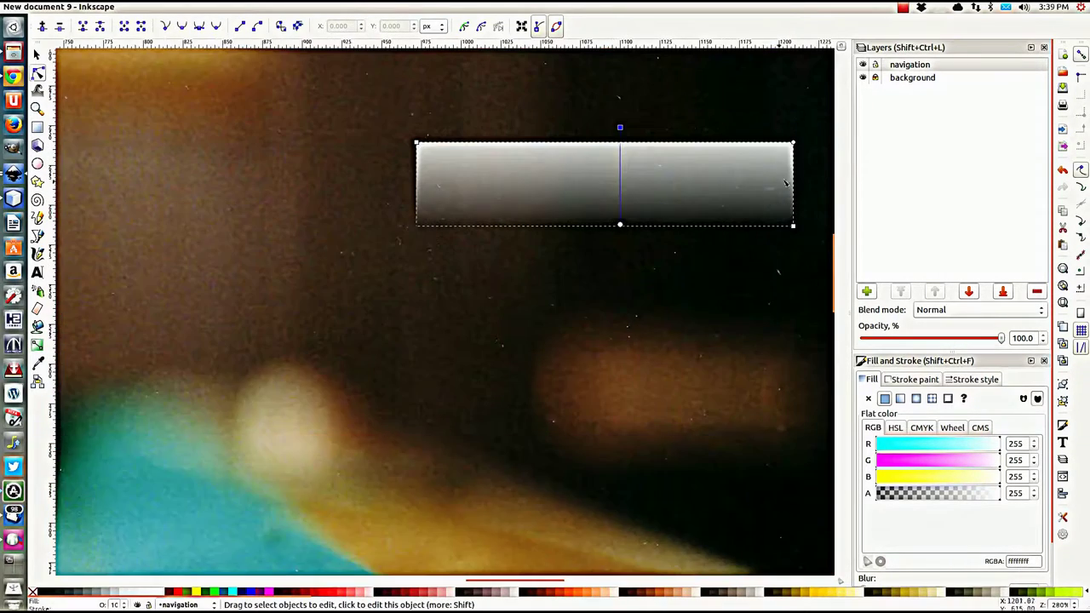
pyautogui.click(794, 146)
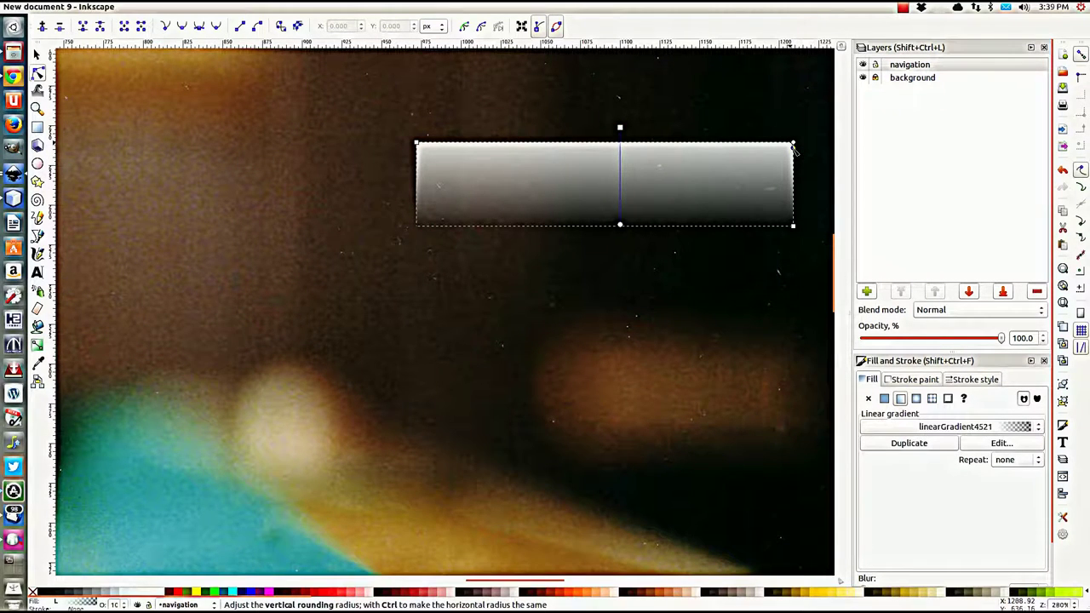
pyautogui.scroll(1, 578, 248)
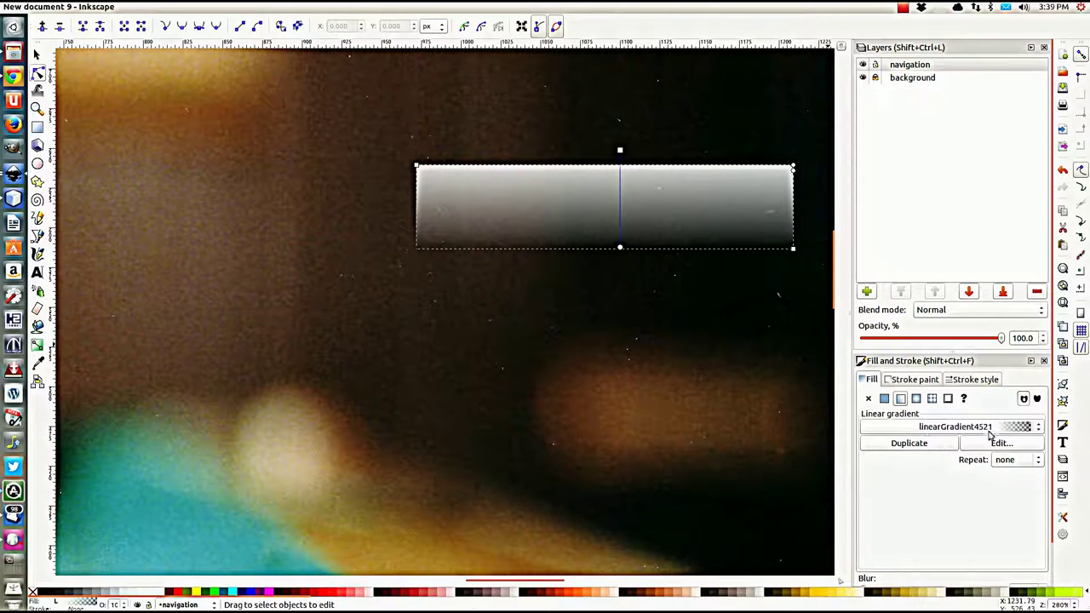
# Step: Colour the top stop #FFF6D5 and the bottom stop #F4EED7 with alpha 199
pyautogui.click(620, 150)
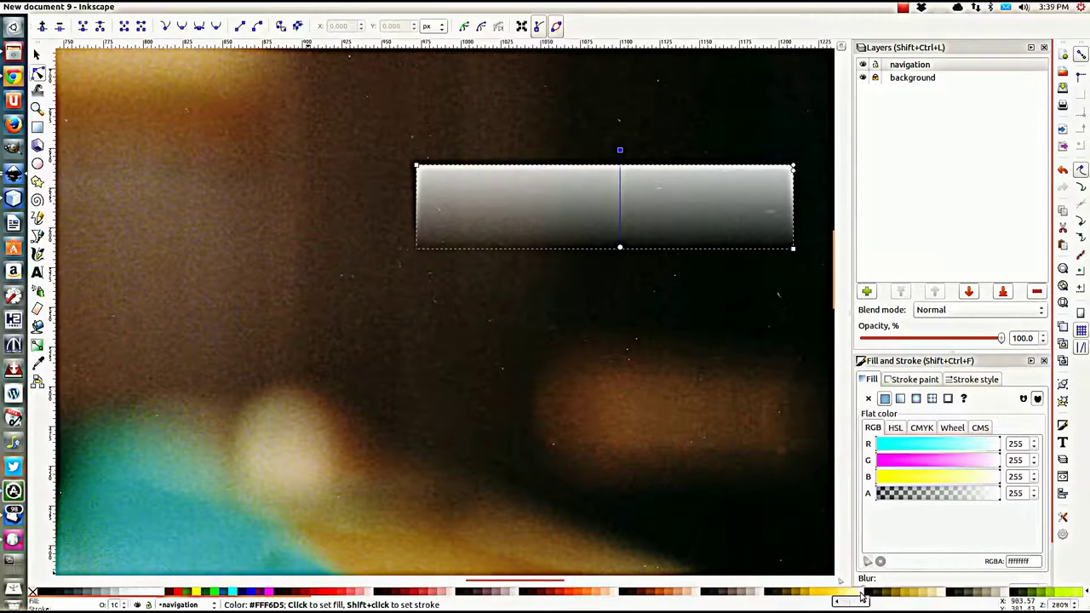
pyautogui.click(860, 599)
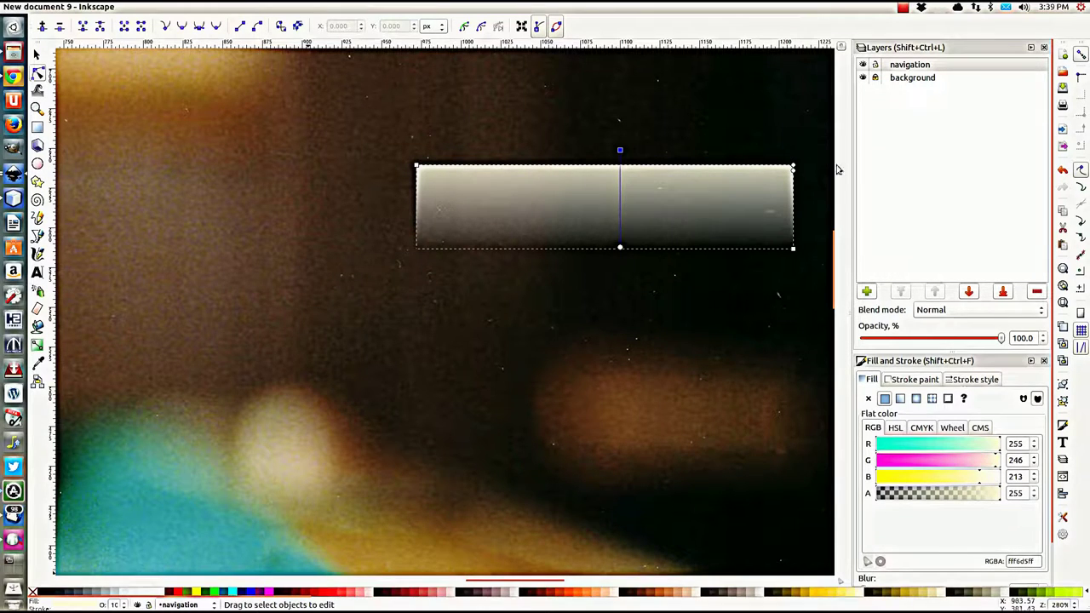
pyautogui.click(620, 247)
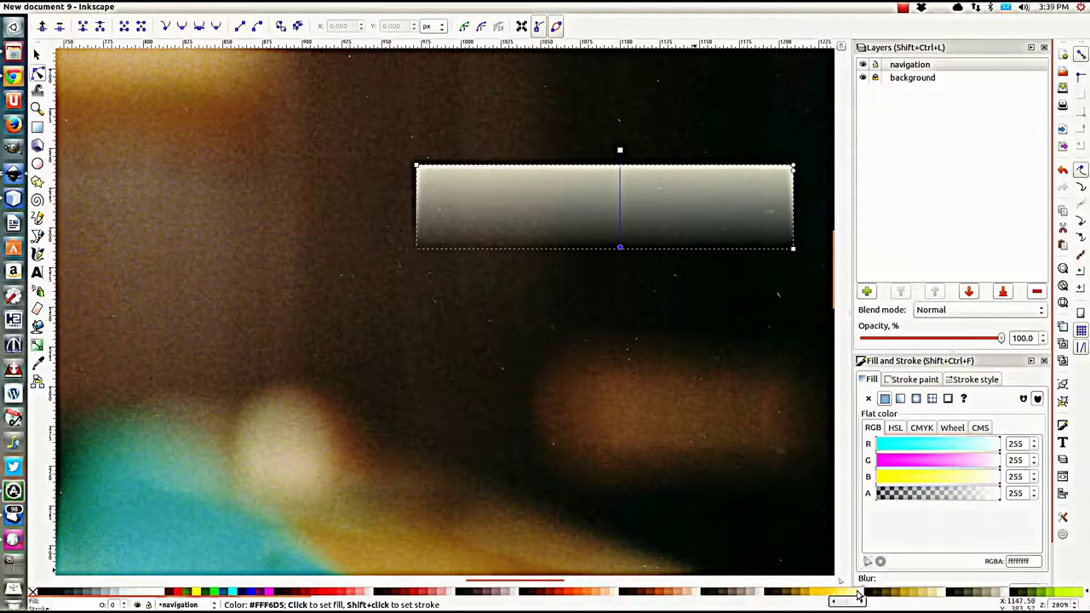
pyautogui.click(941, 592)
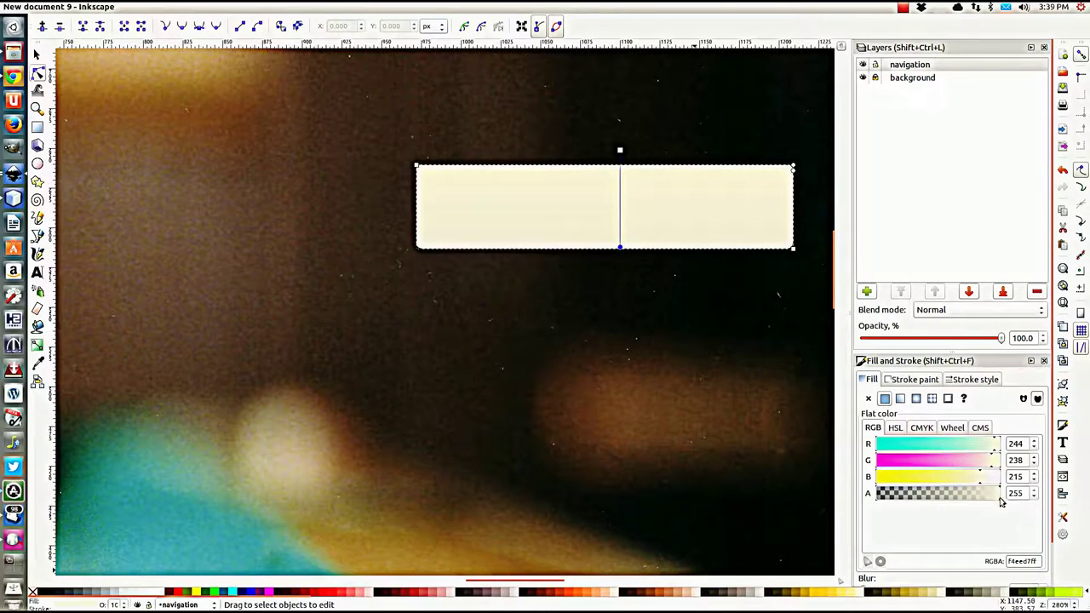
pyautogui.moveTo(1000, 500); pyautogui.dragTo(904, 499)
# Step: Reselect the button rectangle and give it a flat-colour stroke
pyautogui.click(36, 55)
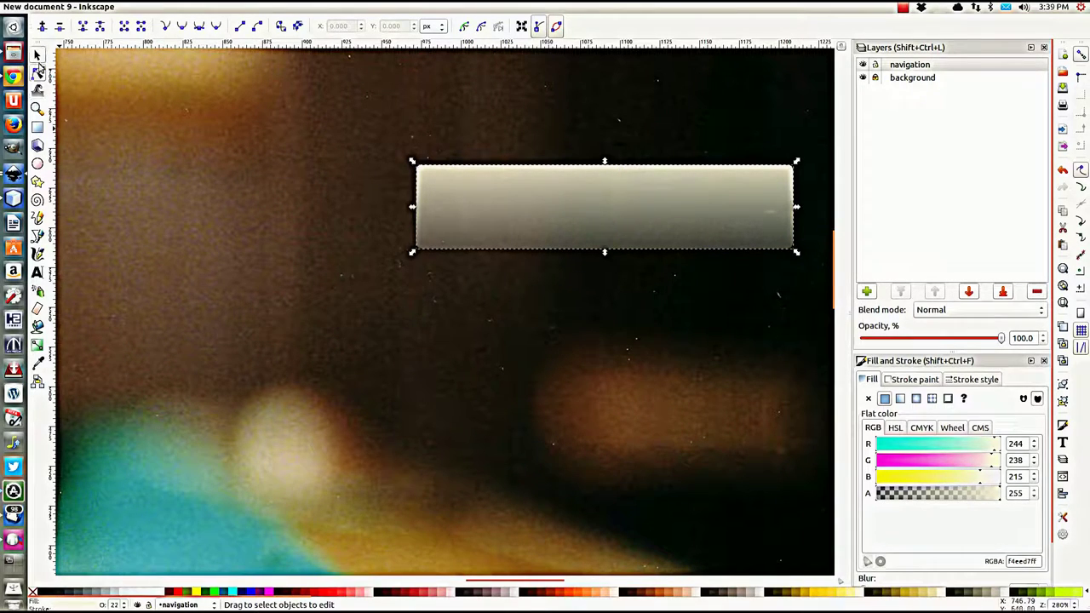
pyautogui.scroll(-2, 393, 266)
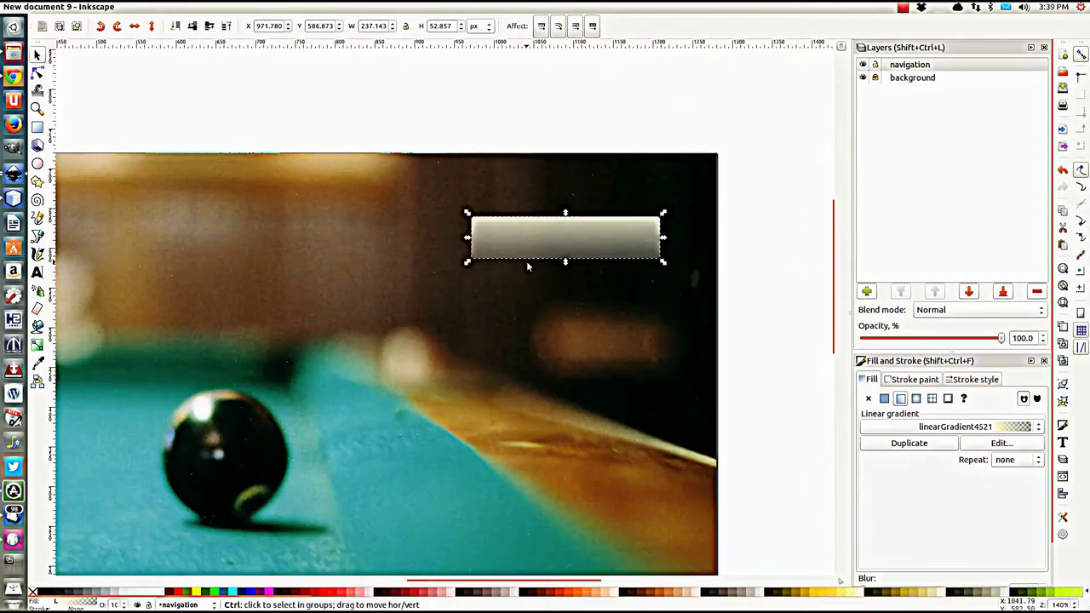
pyautogui.click(491, 199)
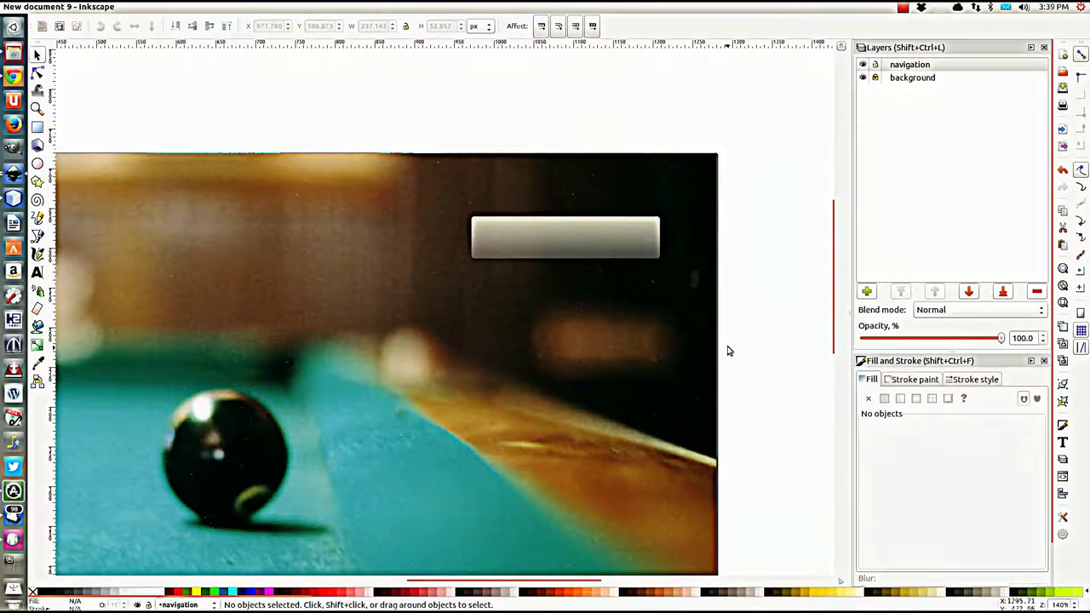
pyautogui.scroll(-1, 608, 343)
pyautogui.scroll(1, 607, 344)
pyautogui.click(582, 256)
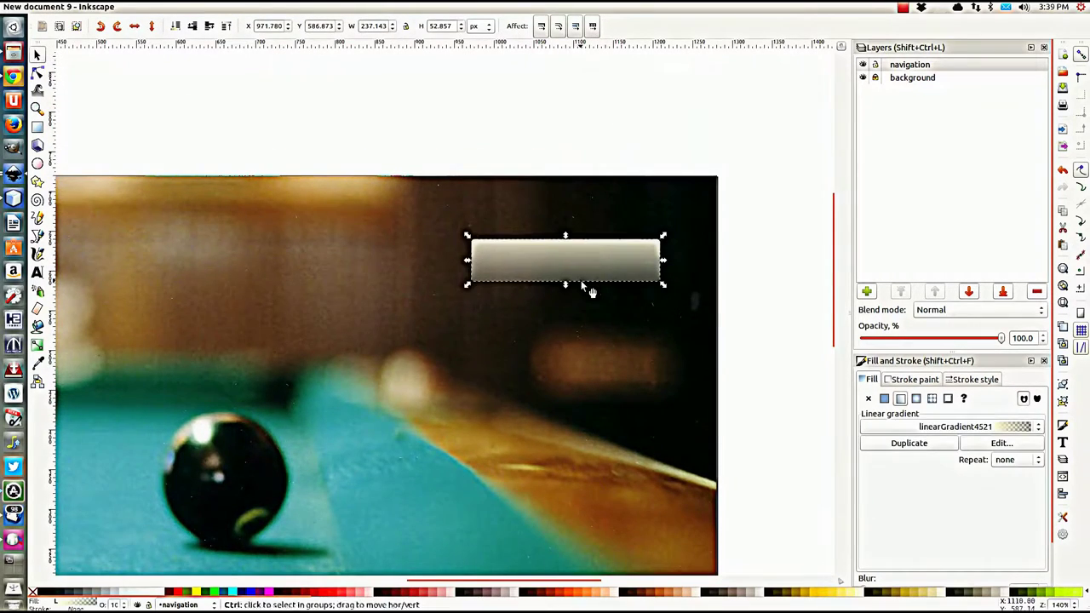
pyautogui.scroll(2, 584, 283)
pyautogui.click(905, 379)
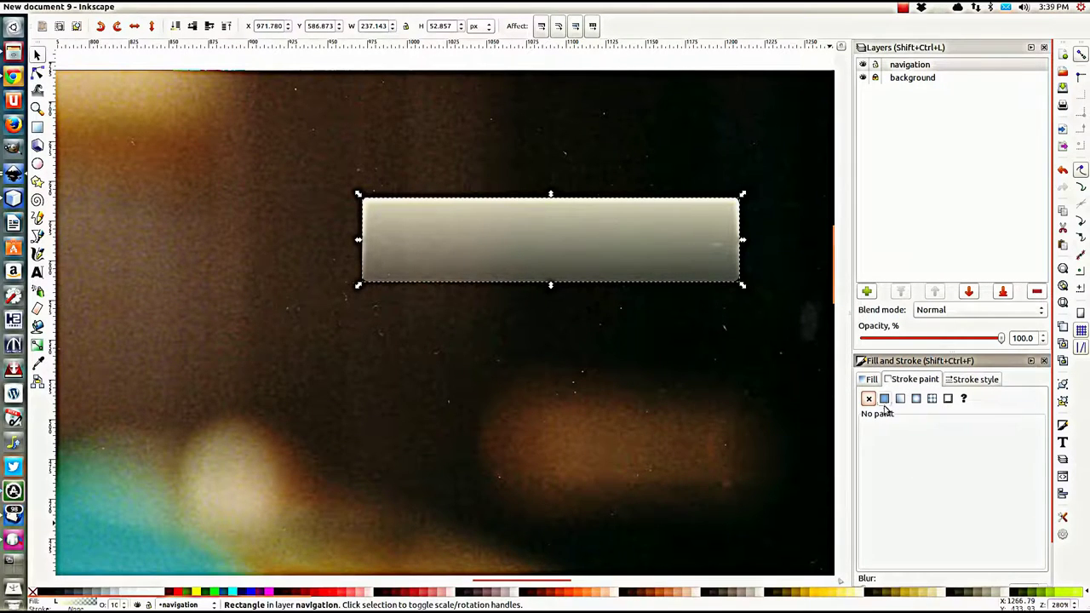
pyautogui.click(884, 398)
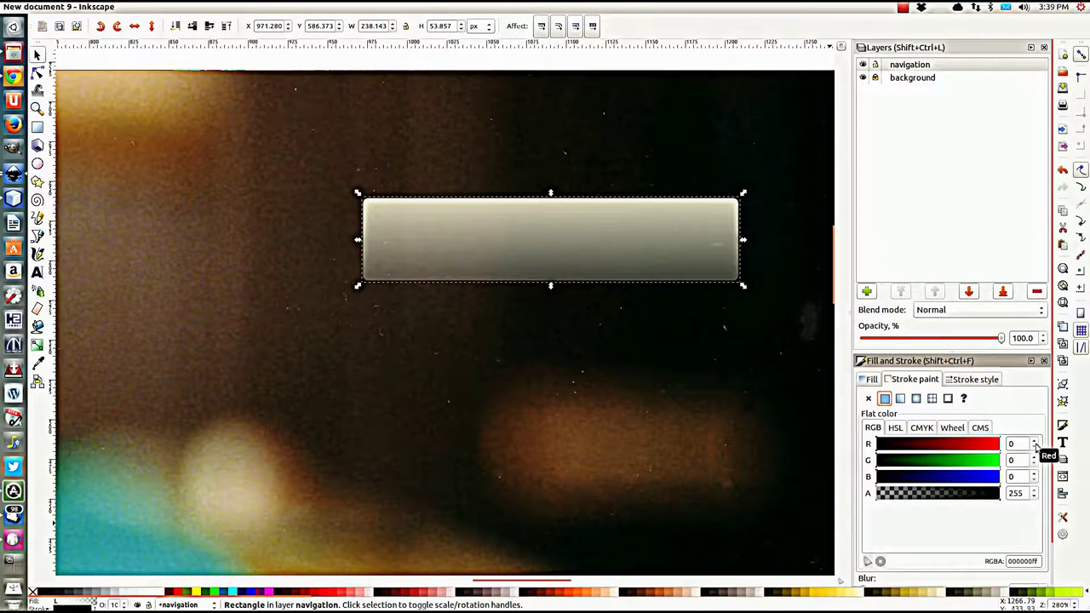
# Step: Set the stroke colour to RGB 255/255/255 with hex ffffff, leaving alpha at 0
pyautogui.click(1015, 444)
pyautogui.write('255')
pyautogui.press('Return')
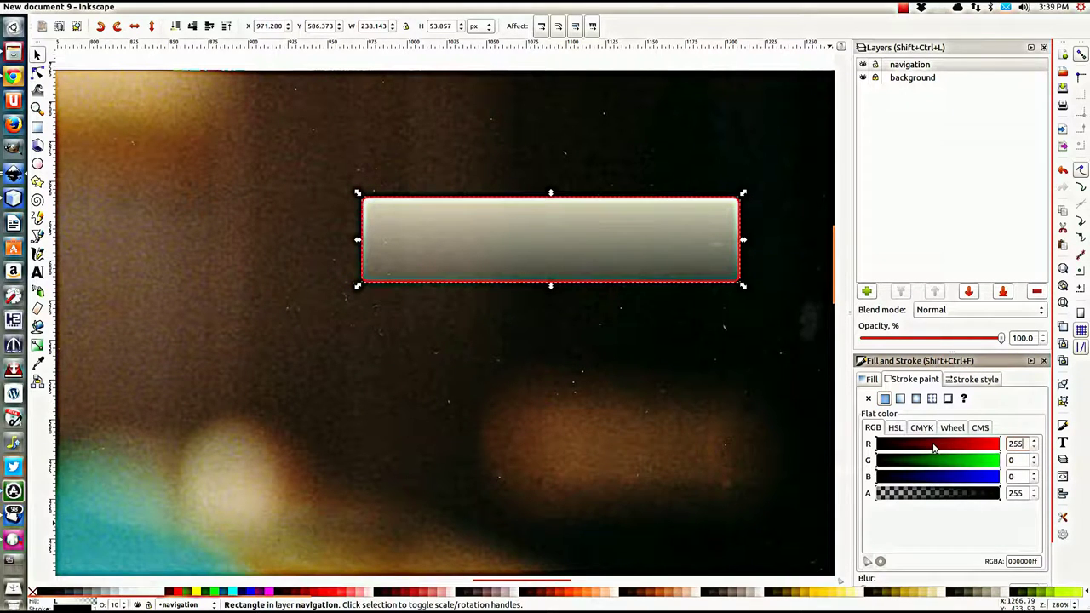
pyautogui.press('Tab')
pyautogui.write('255')
pyautogui.press('Tab')
pyautogui.write('255')
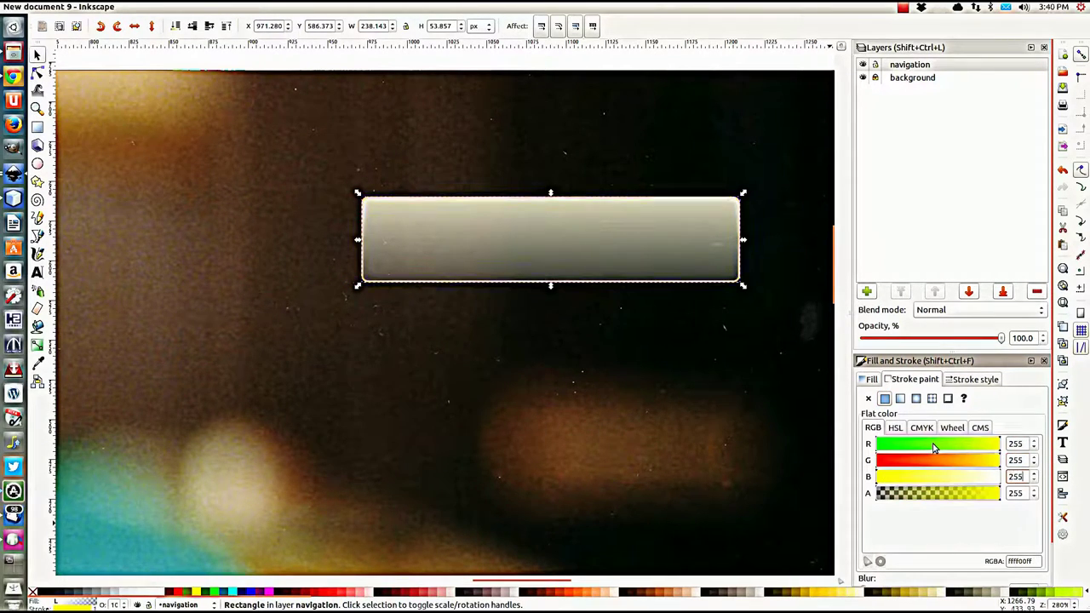
pyautogui.press('Tab')
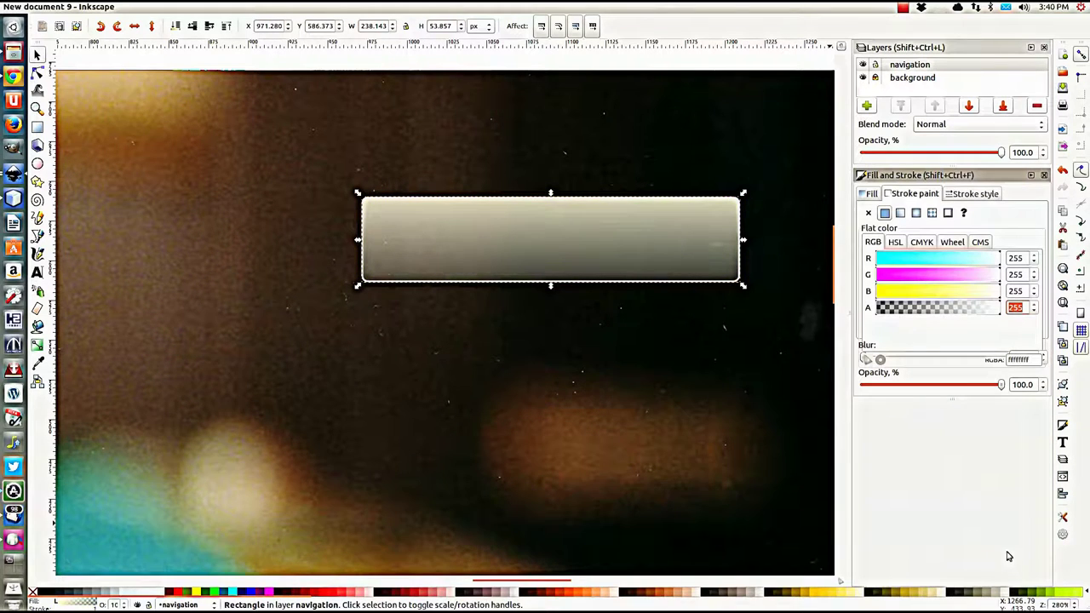
pyautogui.press('Tab')
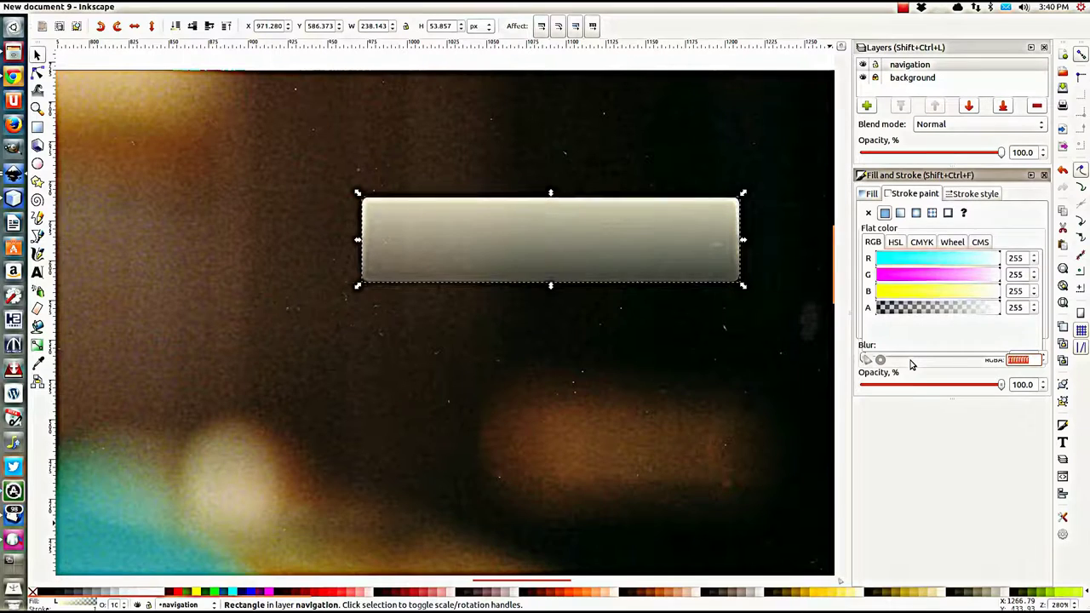
pyautogui.write('ffffff')
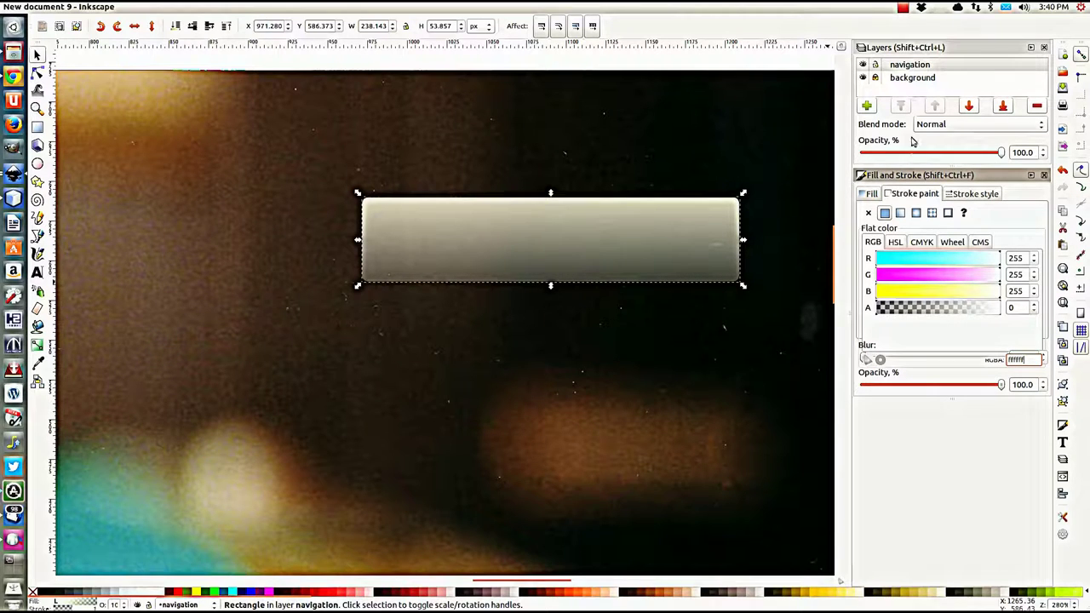
pyautogui.click(977, 195)
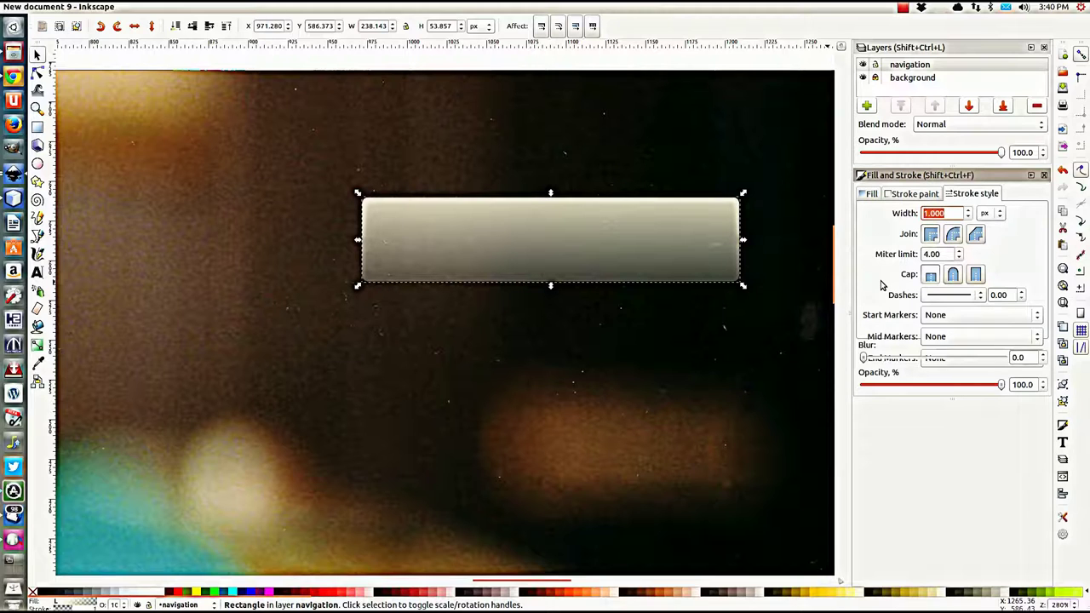
# Step: Set the outline width to 3 px and raise the stroke alpha to 255
pyautogui.write('3')
pyautogui.press('Return')
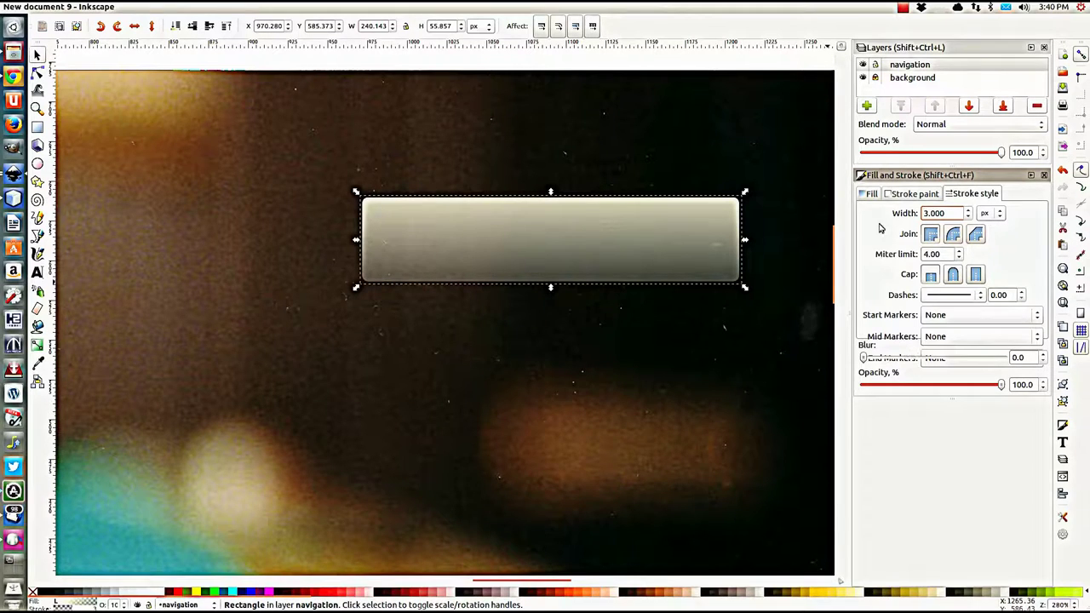
pyautogui.click(908, 194)
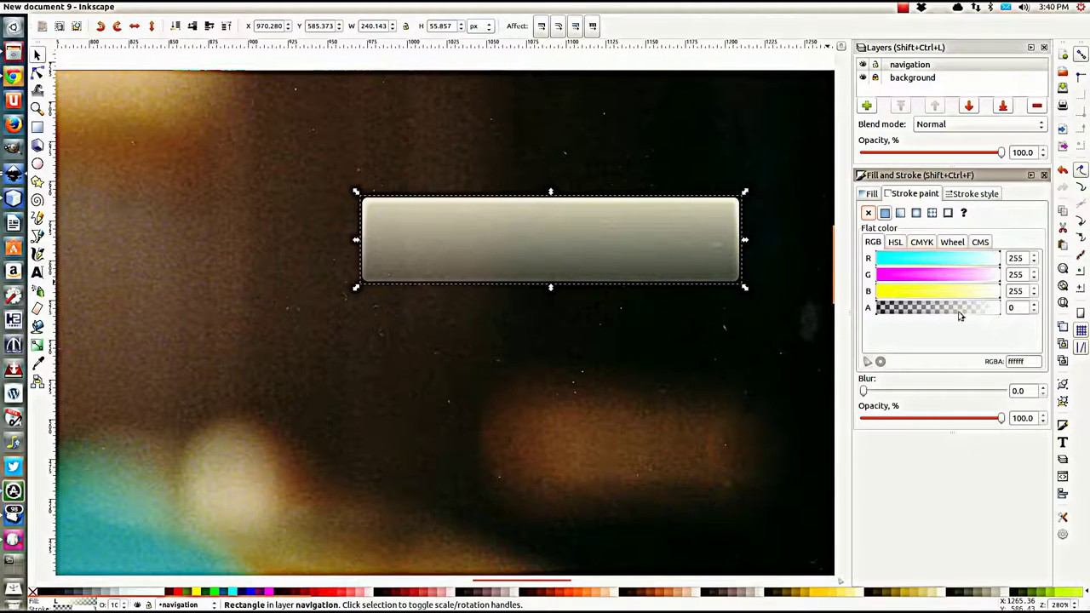
pyautogui.moveTo(879, 313); pyautogui.dragTo(1031, 317)
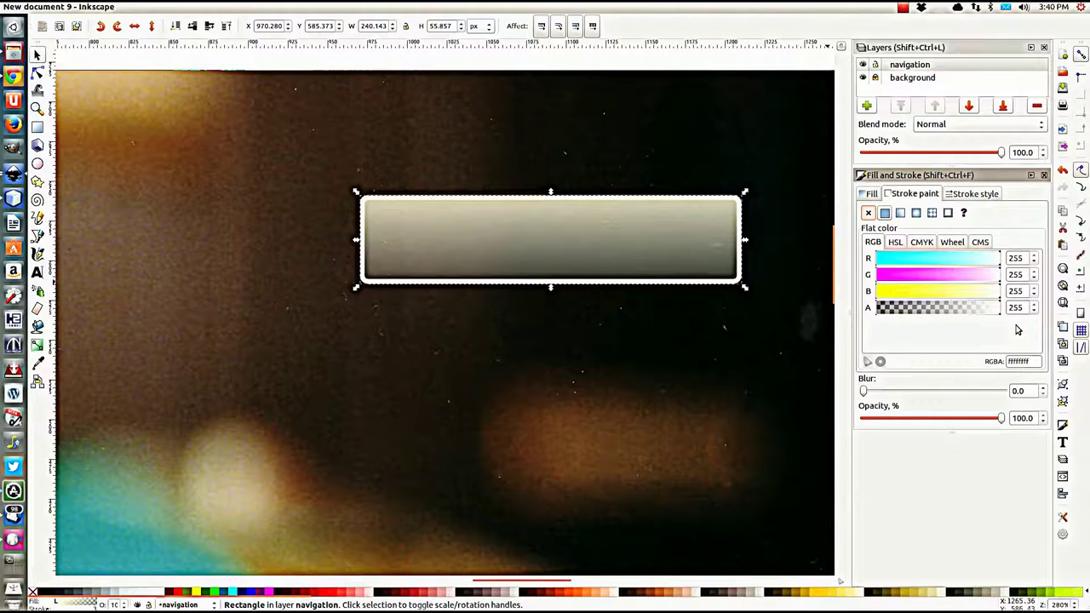
# Step: Reduce the outline width to 2 px and reselect the button to check it
pyautogui.click(949, 194)
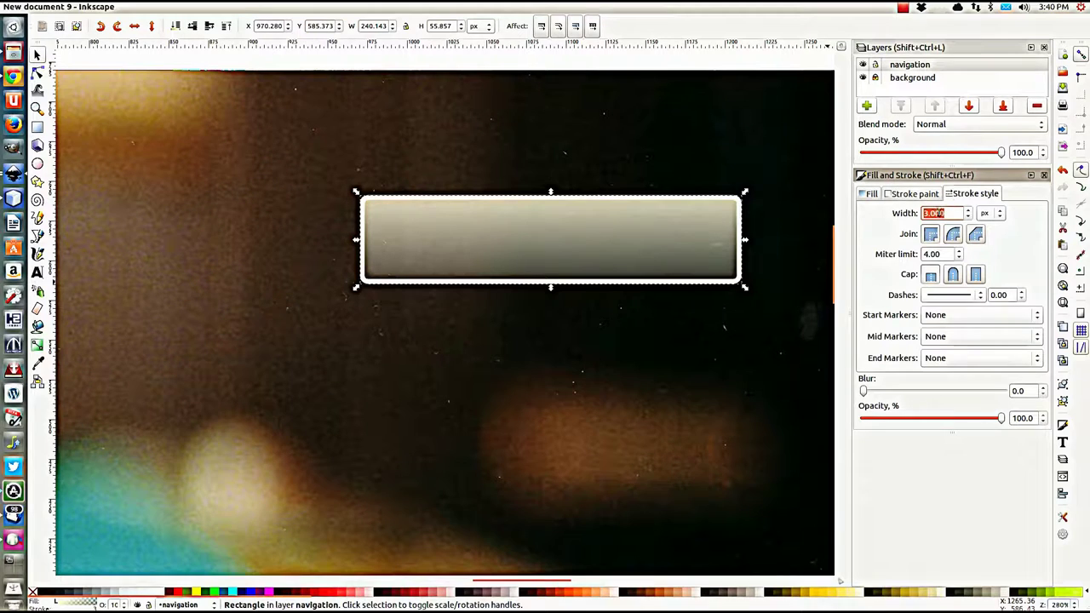
pyautogui.write('2')
pyautogui.press('Return')
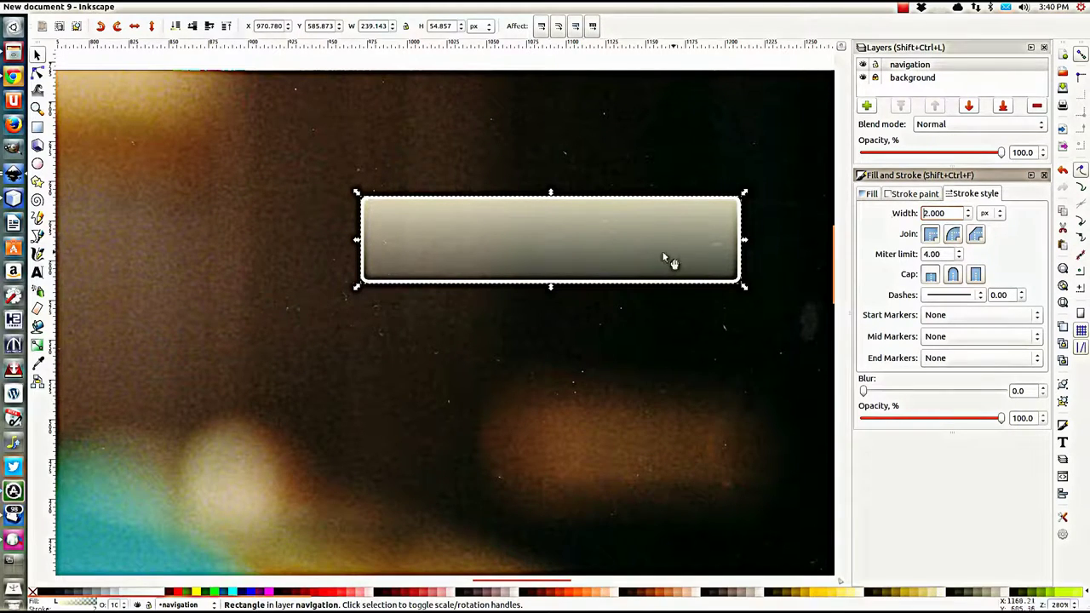
pyautogui.scroll(-1, 478, 262)
pyautogui.scroll(-2, 477, 262)
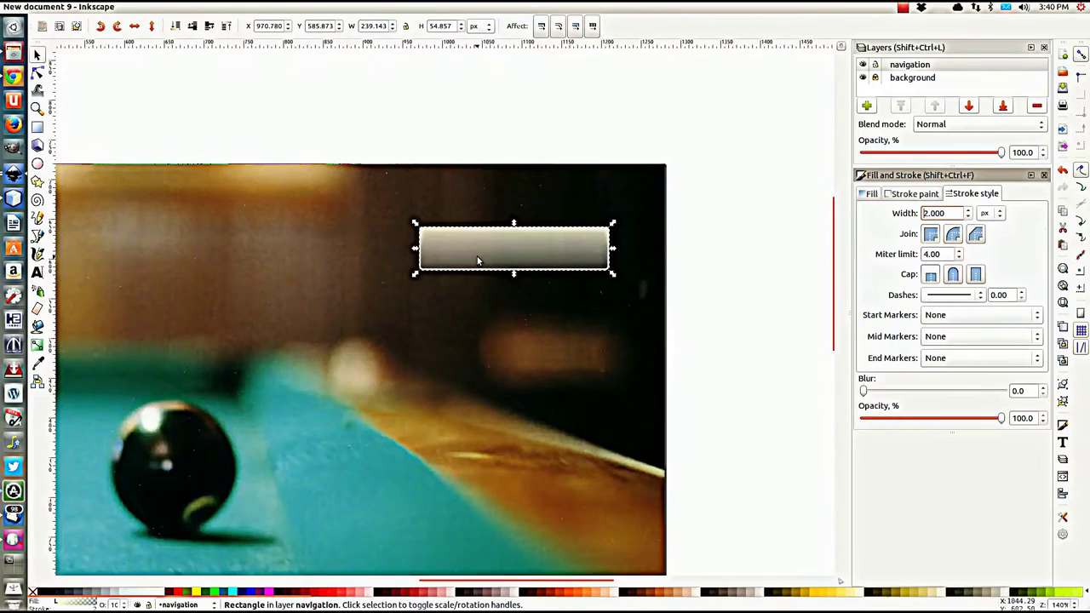
pyautogui.click(472, 169)
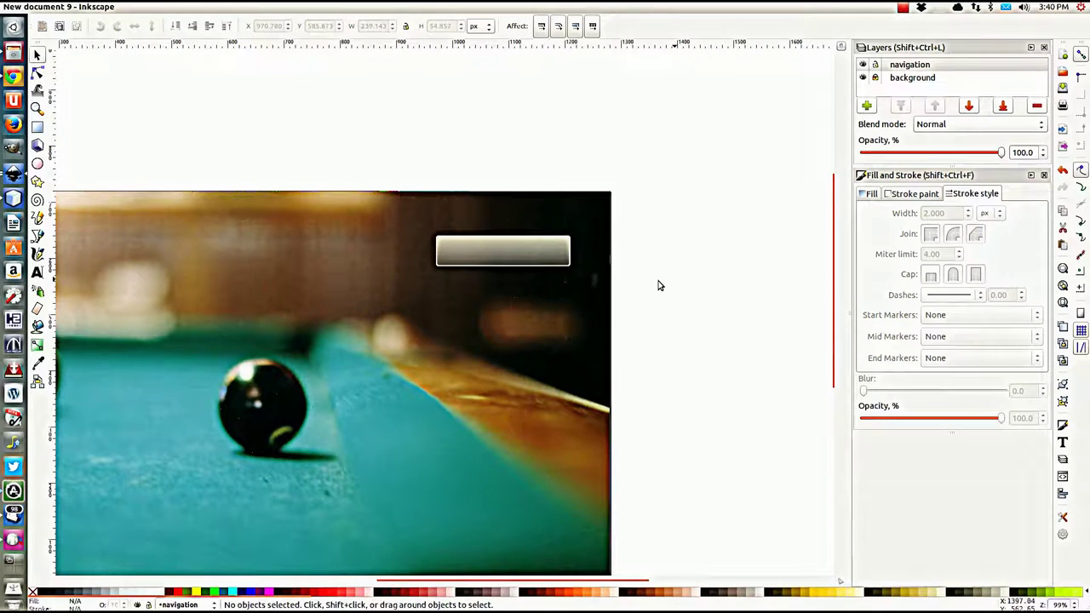
pyautogui.scroll(-1, 607, 285)
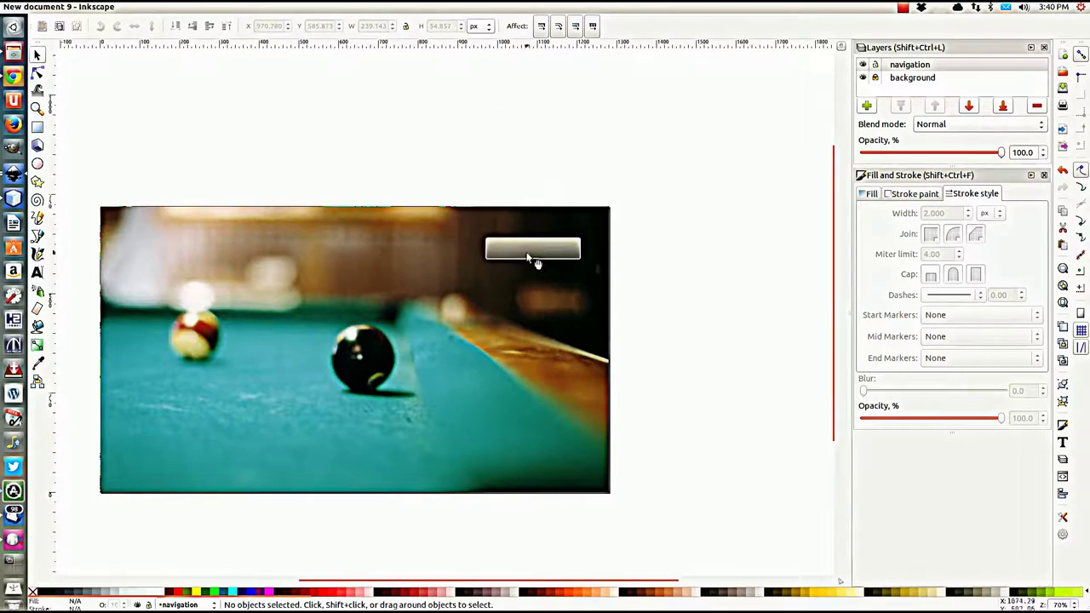
pyautogui.click(529, 257)
# Step: Add a small 'Home' text label on the canvas just above the pool-table photo
pyautogui.press('t')
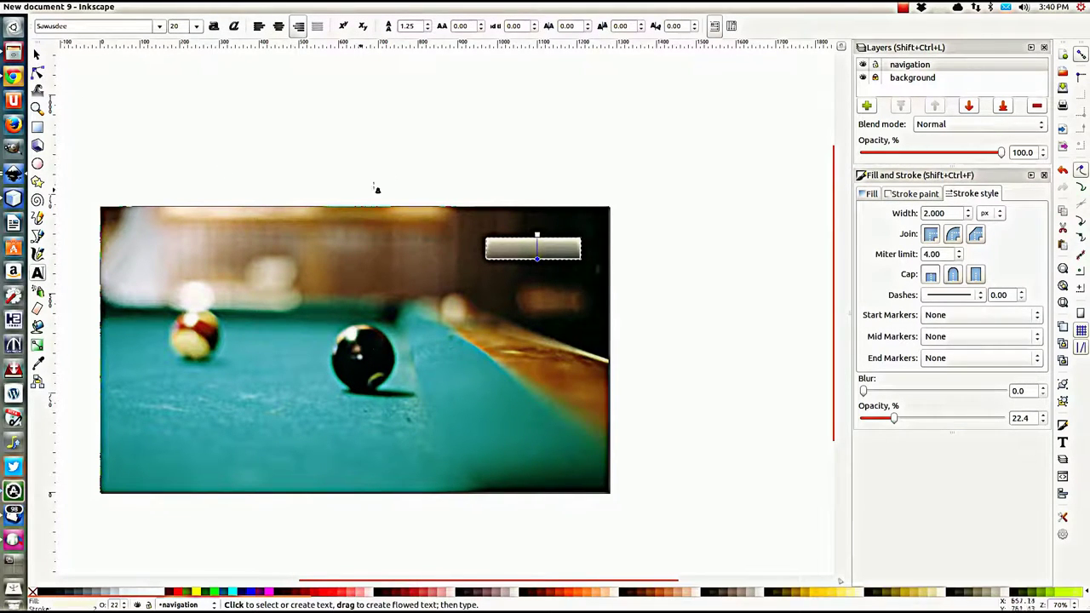
pyautogui.click(473, 173)
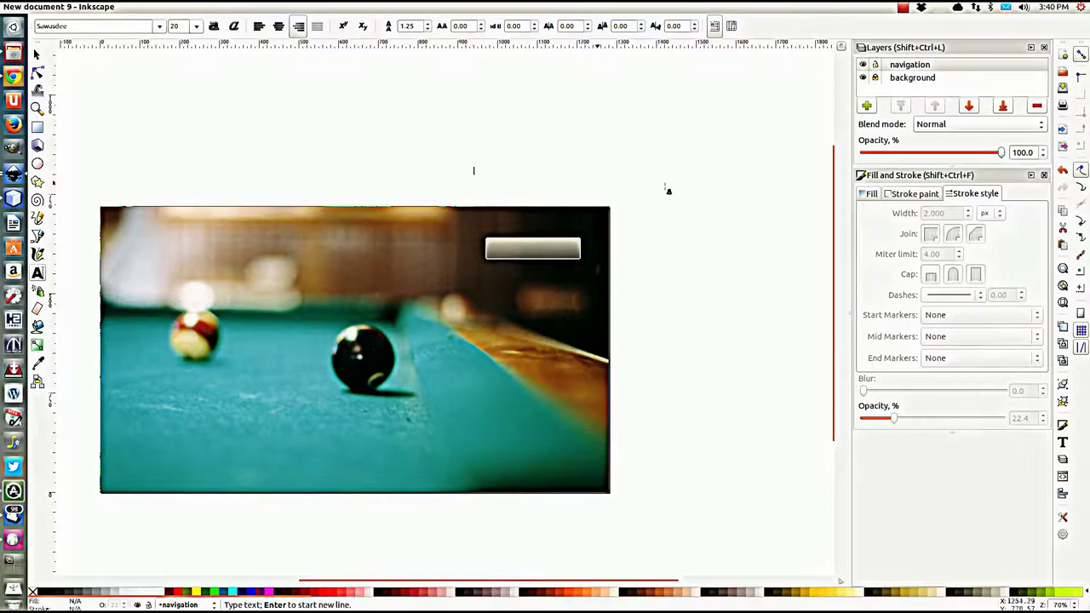
pyautogui.write('E')
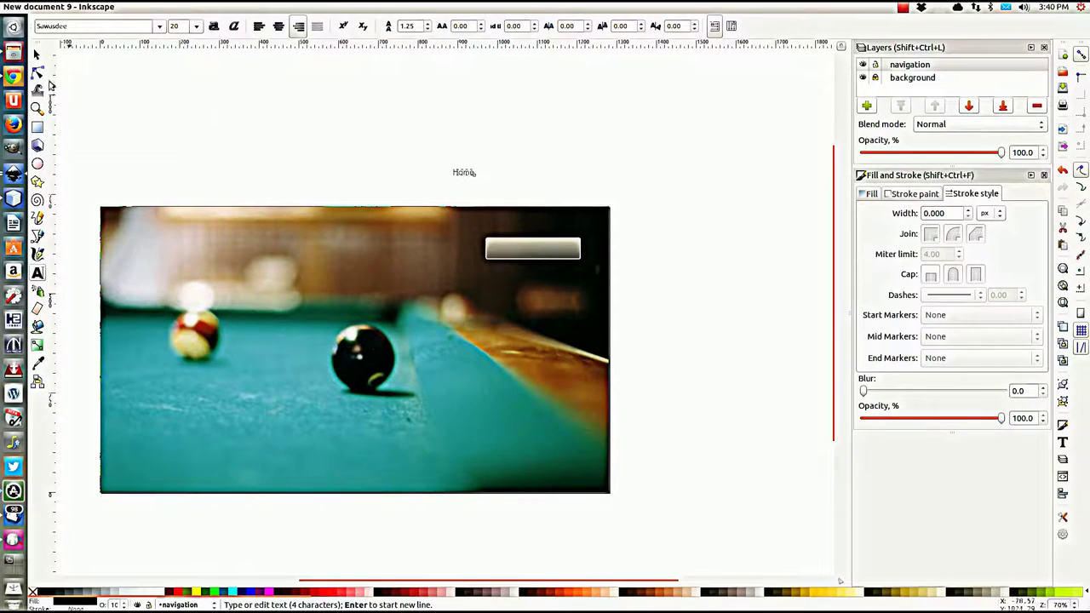
pyautogui.click(37, 54)
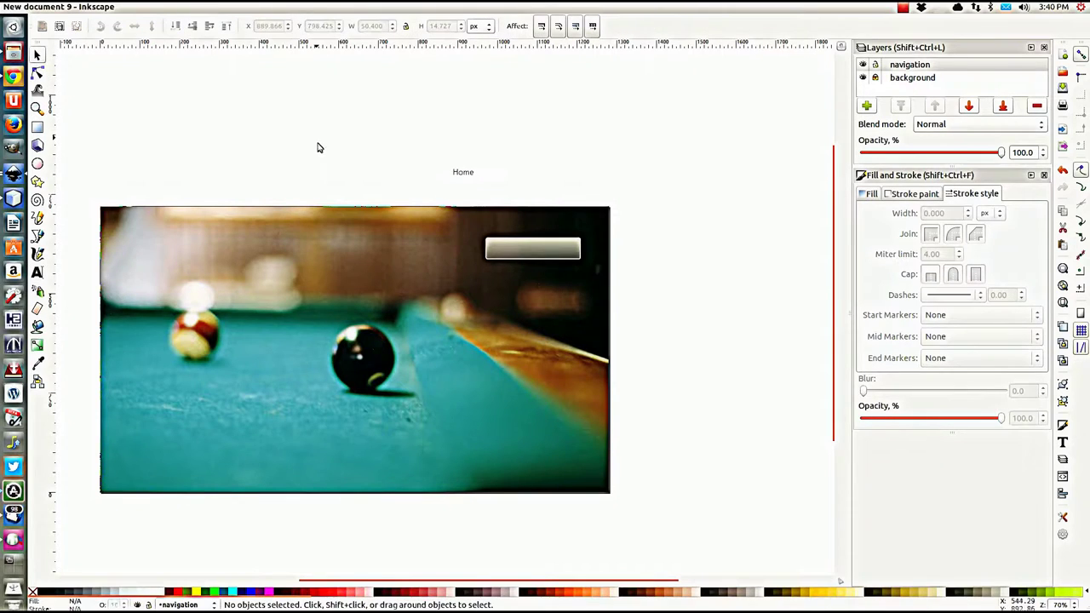
# Step: Enlarge the Home text about 281%, move it onto the grey button, and shrink it to fit
pyautogui.click(464, 173)
pyautogui.moveTo(477, 180); pyautogui.dragTo(539, 261)
pyautogui.click(569, 157)
pyautogui.scroll(3, 525, 269)
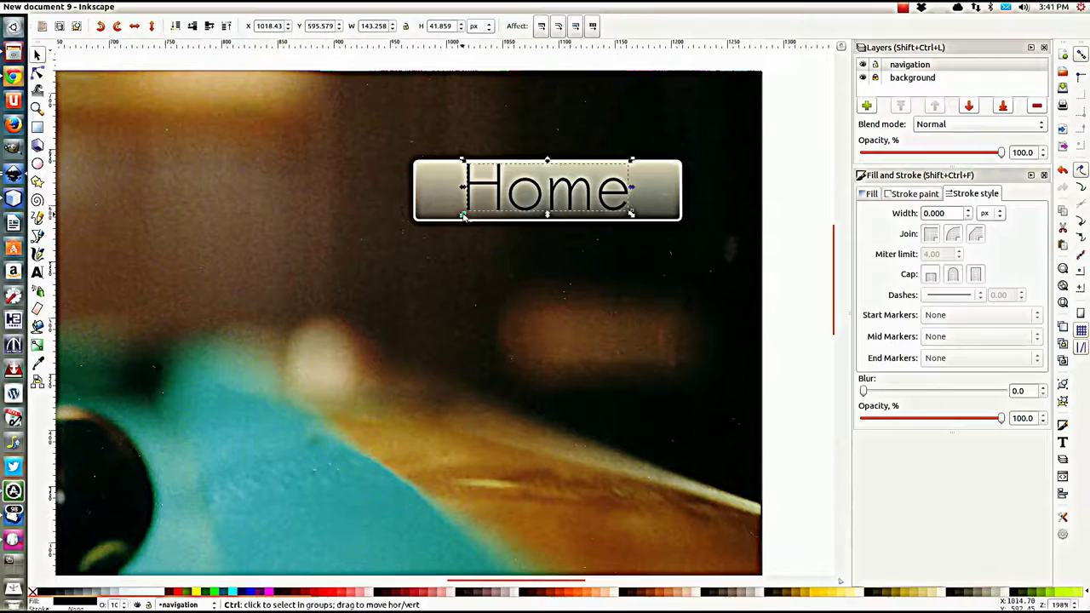
pyautogui.moveTo(464, 215); pyautogui.dragTo(523, 213)
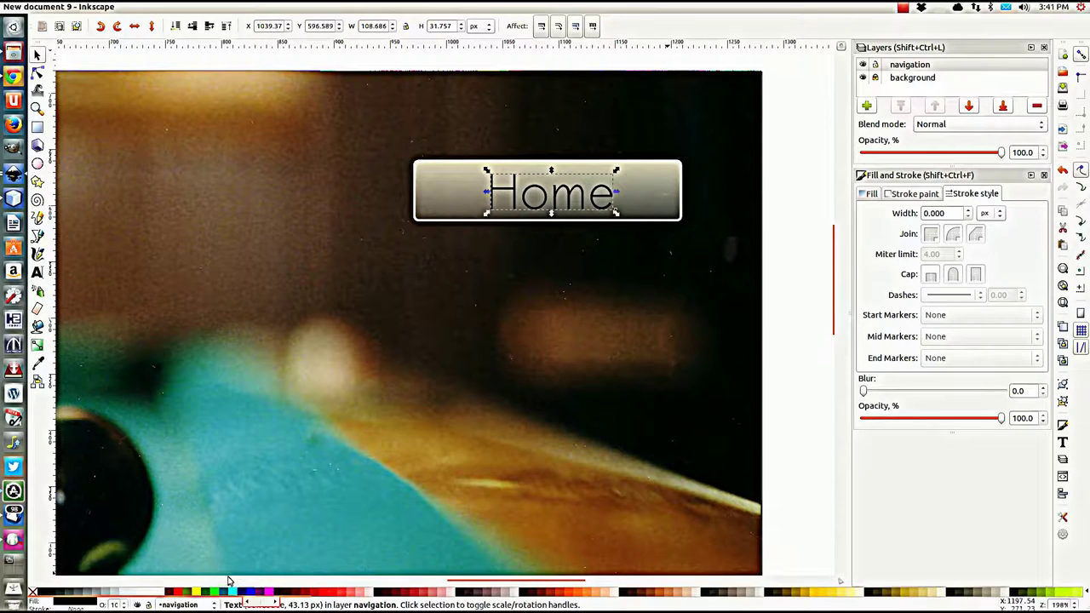
pyautogui.press('ctrl')
# Step: Move aside and dismiss the Software Updater notice
pyautogui.click(13, 491)
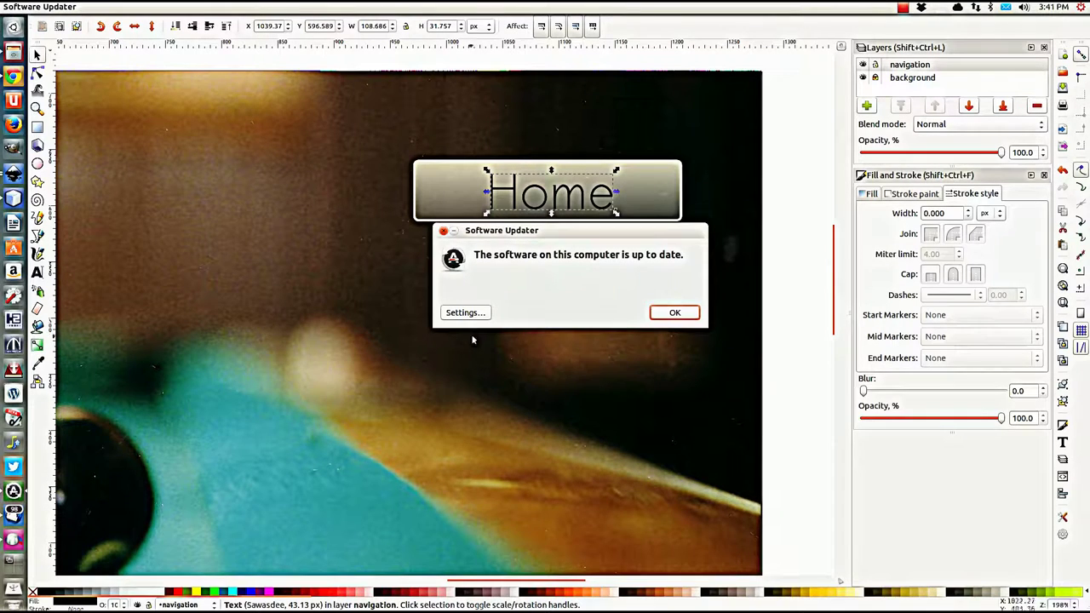
pyautogui.moveTo(530, 232); pyautogui.dragTo(458, 282)
pyautogui.click(604, 361)
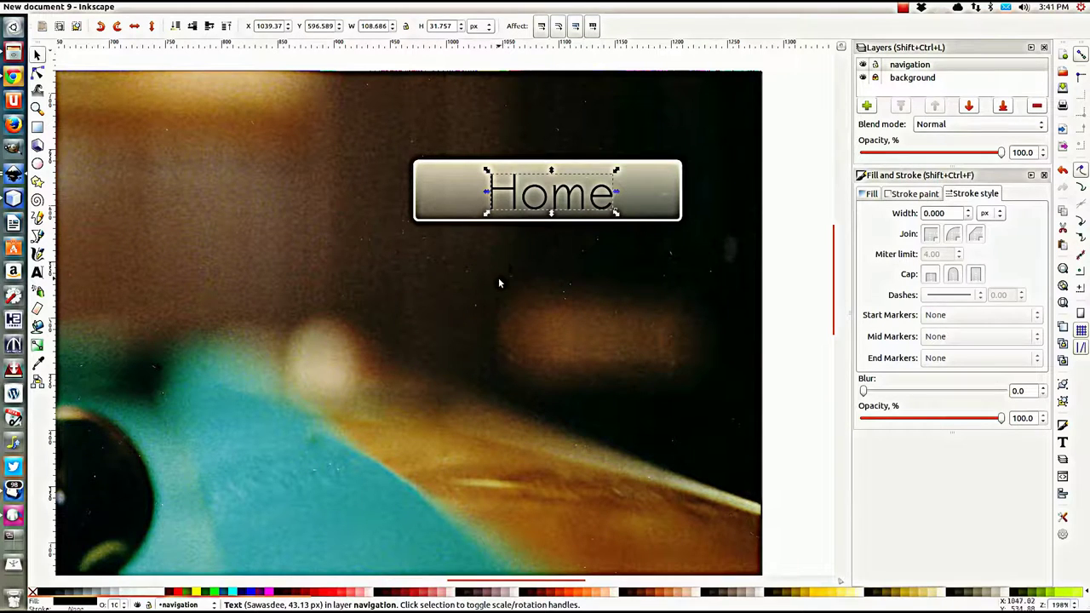
# Step: Try a blur on the Home text, undo it, and fill the text white
pyautogui.moveTo(871, 397); pyautogui.dragTo(870, 393)
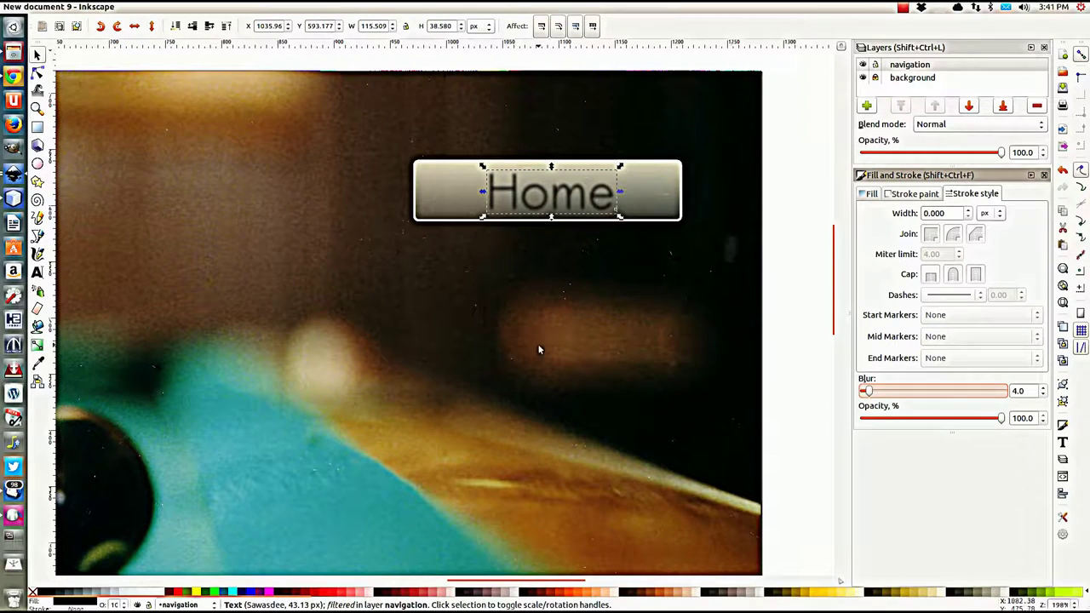
pyautogui.hotkey('ctrl', 'z')
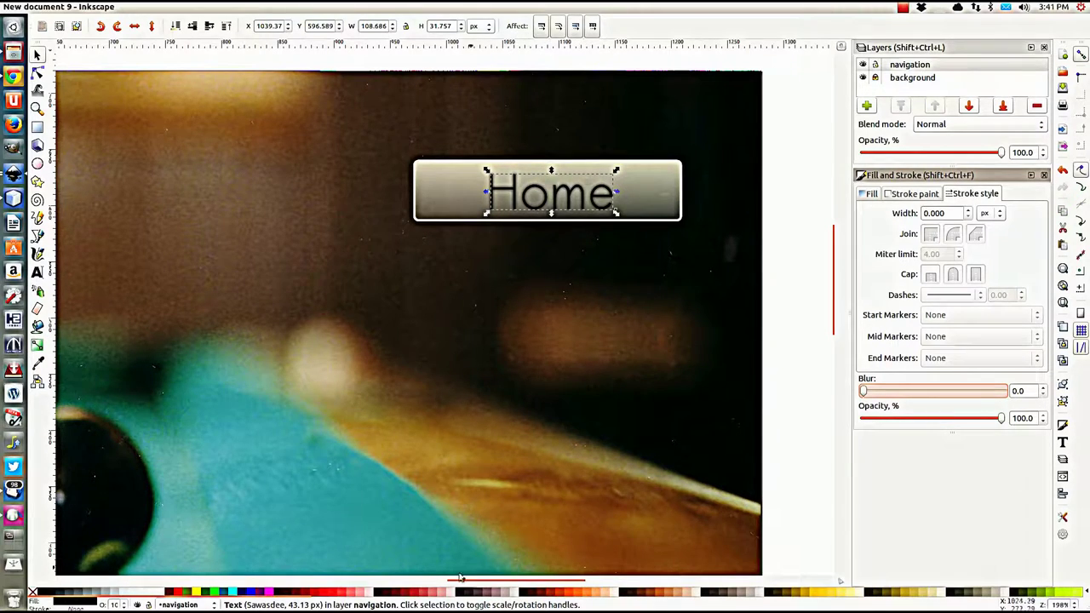
pyautogui.click(164, 591)
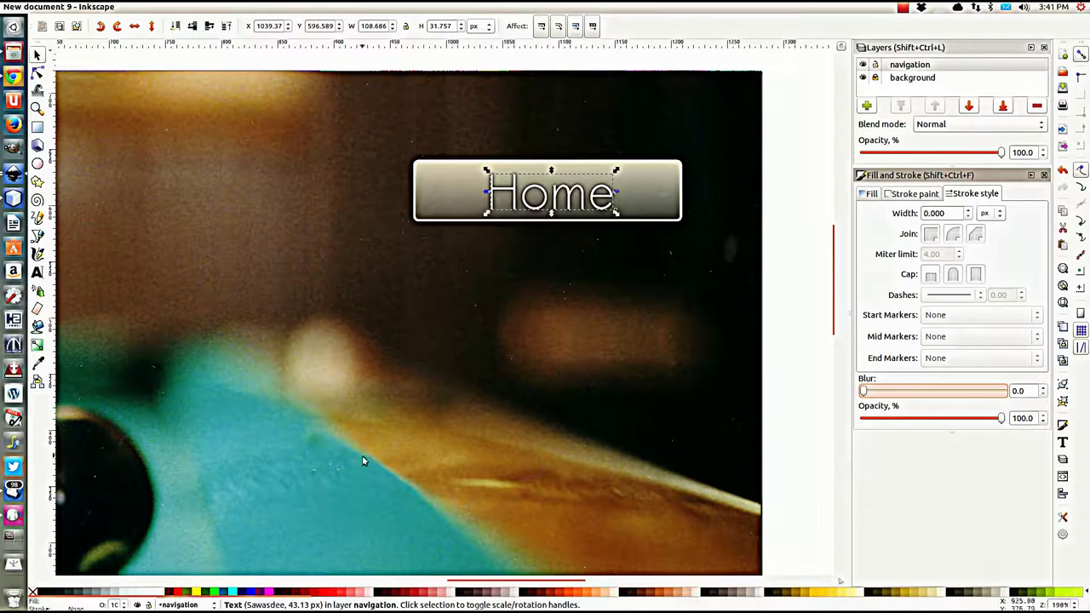
pyautogui.click(808, 222)
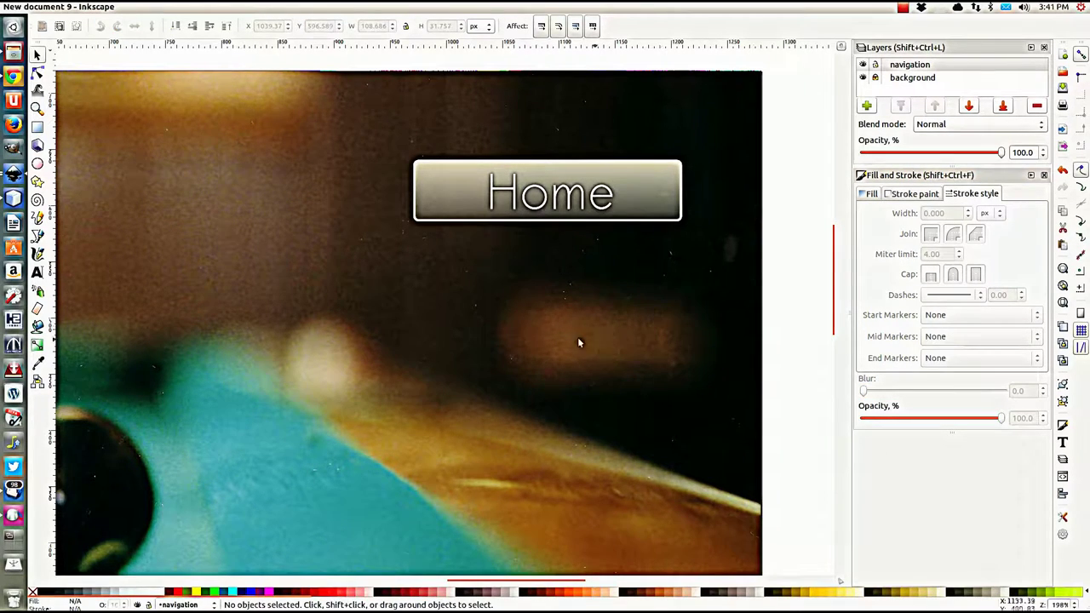
# Step: Select the button with its Home text and centre them on both axes using Align and Distribute
pyautogui.keyDown('ctrl'); pyautogui.scroll(-3, 536, 294); pyautogui.keyUp('ctrl')
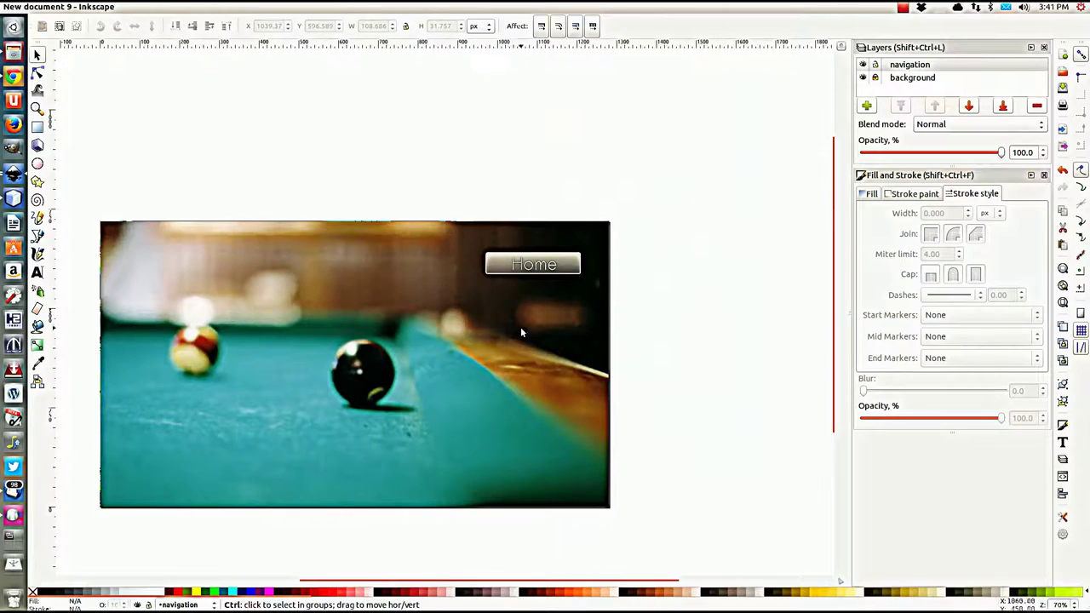
pyautogui.keyDown('ctrl'); pyautogui.scroll(2, 526, 322); pyautogui.keyUp('ctrl')
pyautogui.keyDown('ctrl'); pyautogui.scroll(1, 560, 273); pyautogui.keyUp('ctrl')
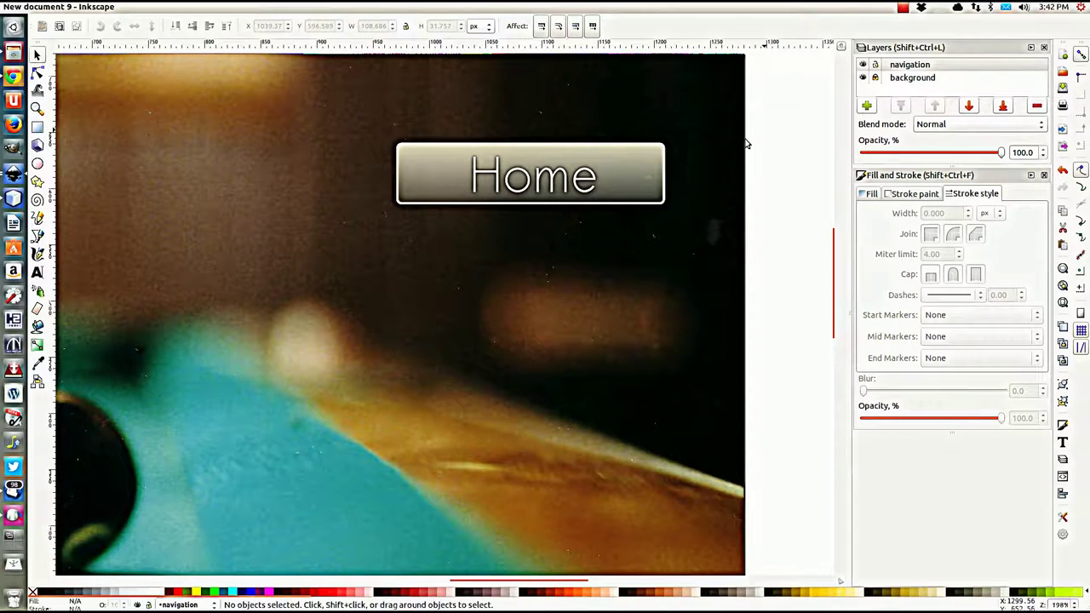
pyautogui.moveTo(774, 97); pyautogui.dragTo(345, 252)
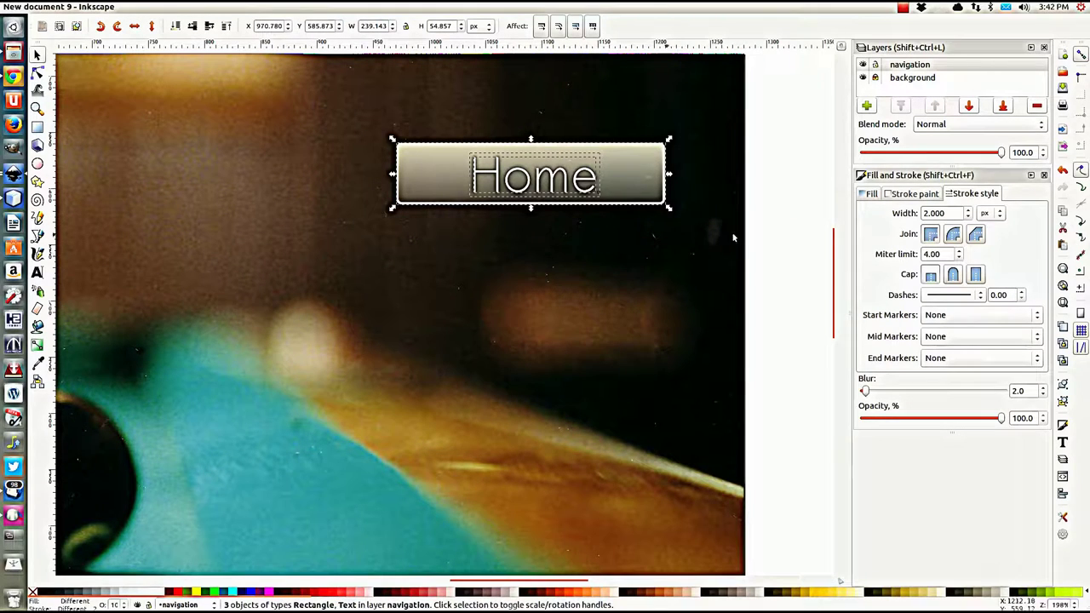
pyautogui.click(155, 9)
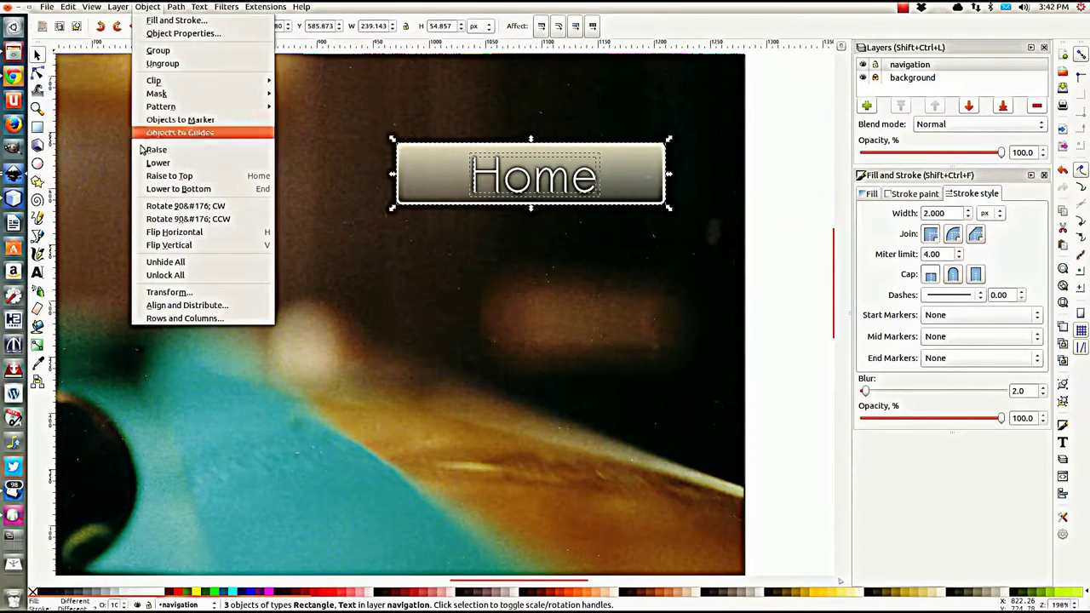
pyautogui.click(180, 305)
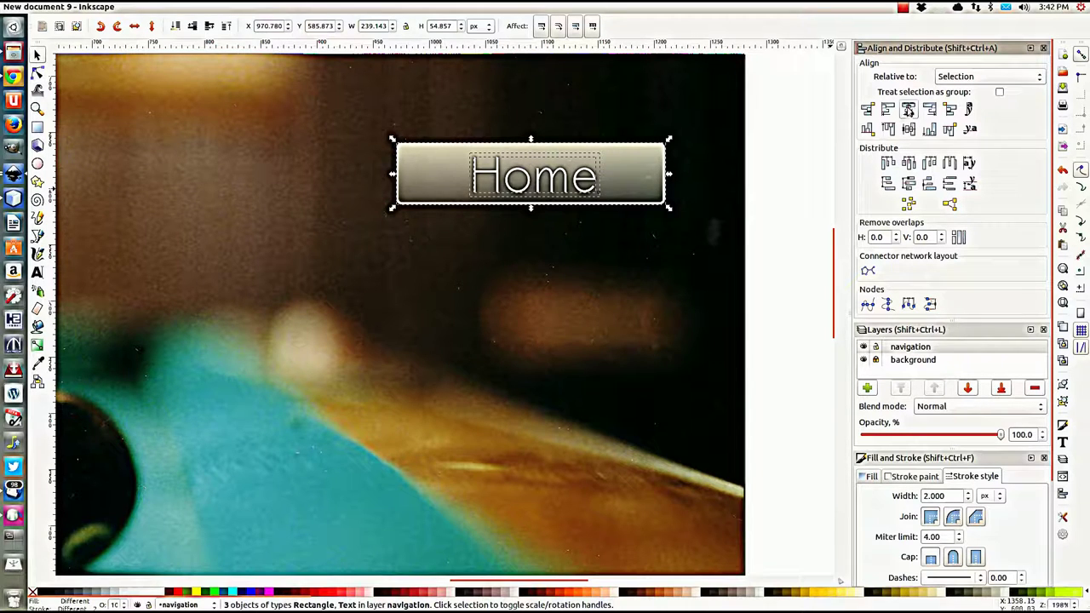
pyautogui.click(908, 112)
pyautogui.click(909, 129)
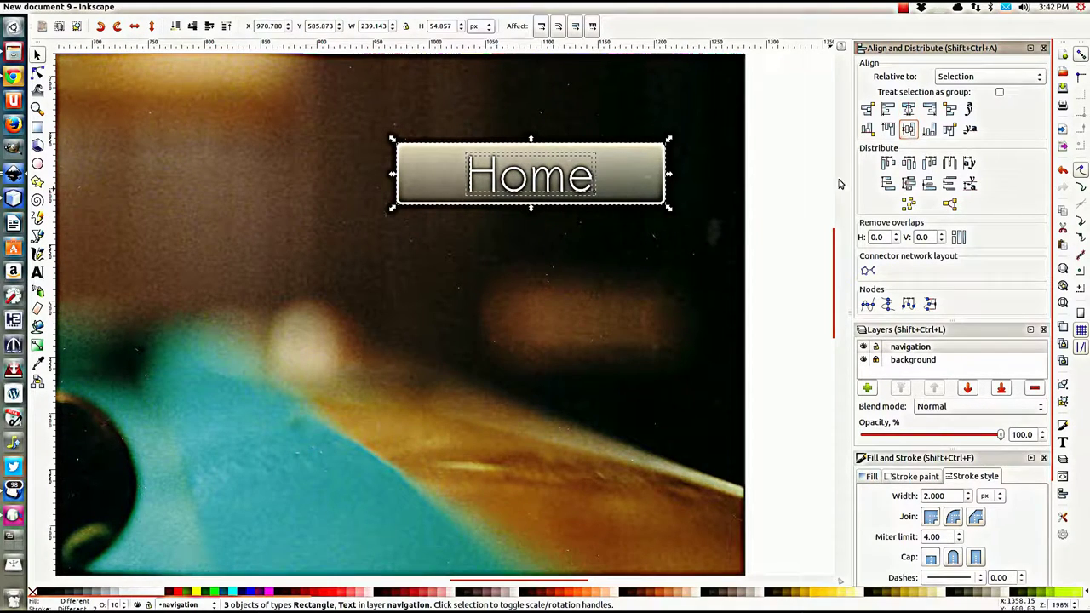
pyautogui.click(653, 244)
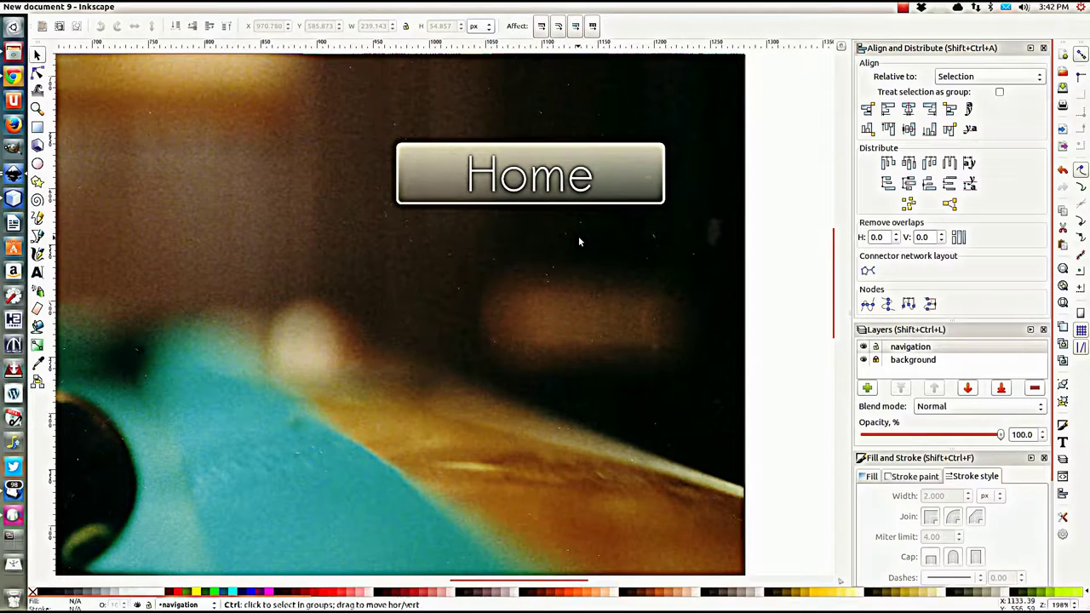
pyautogui.scroll(-2, 578, 236)
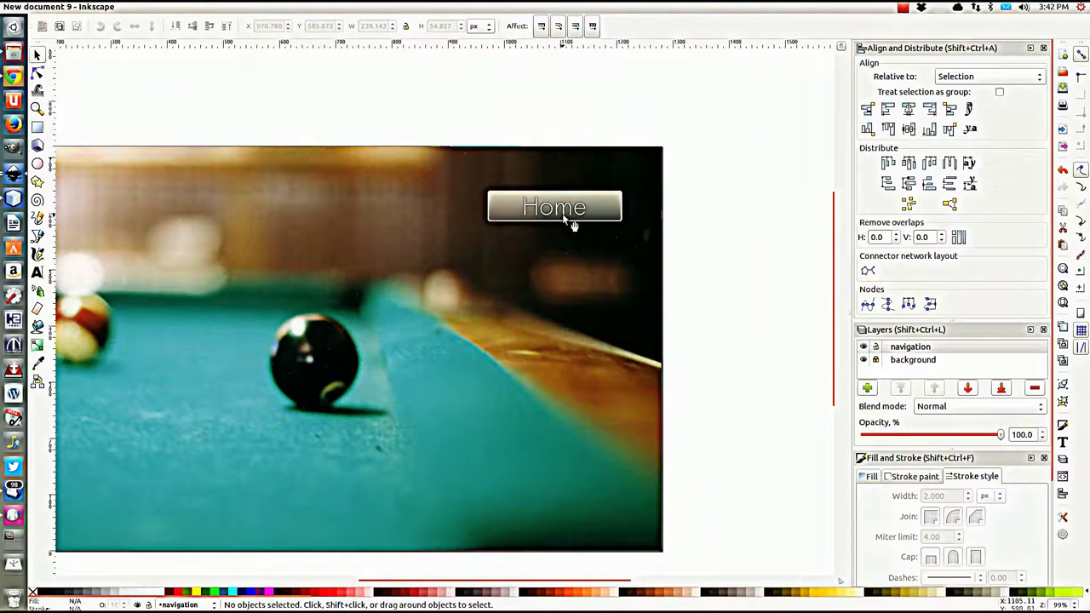
# Step: Centre-align the Home text and apply a filter effect to it
pyautogui.click(569, 215)
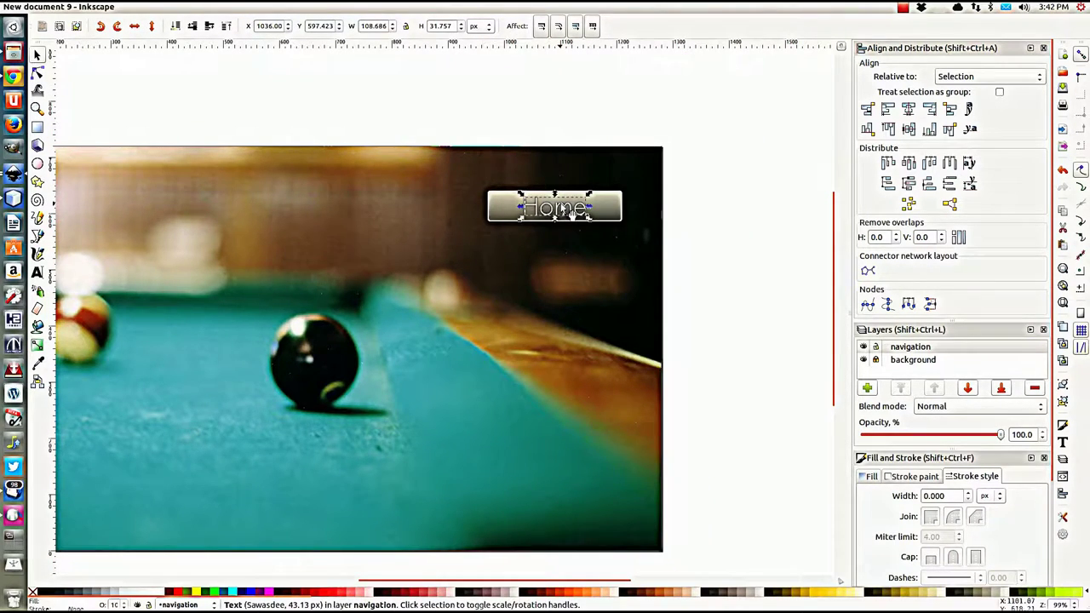
pyautogui.doubleClick(564, 211)
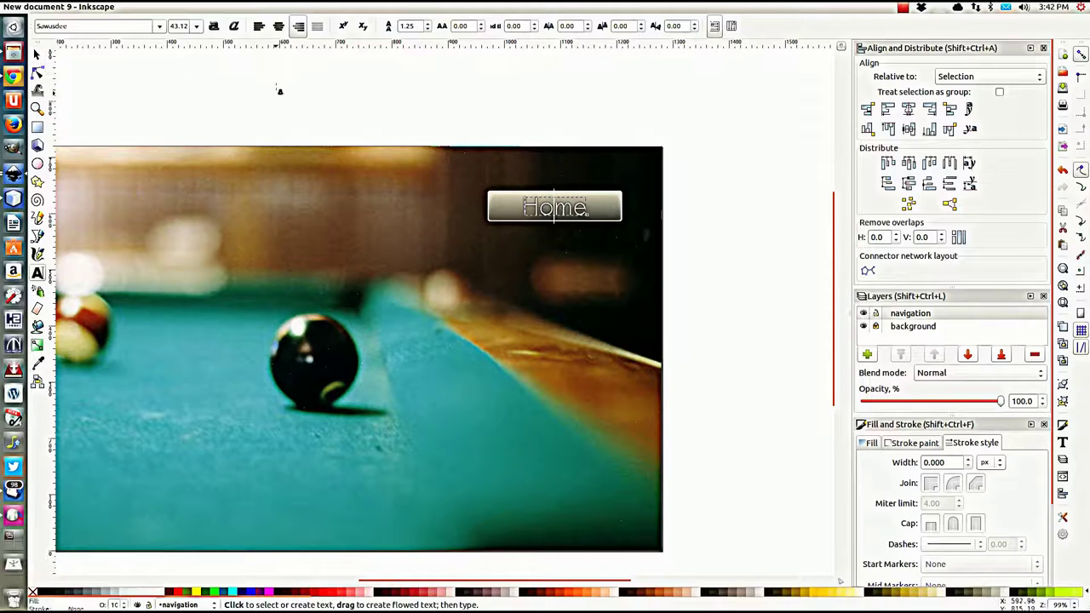
pyautogui.click(279, 26)
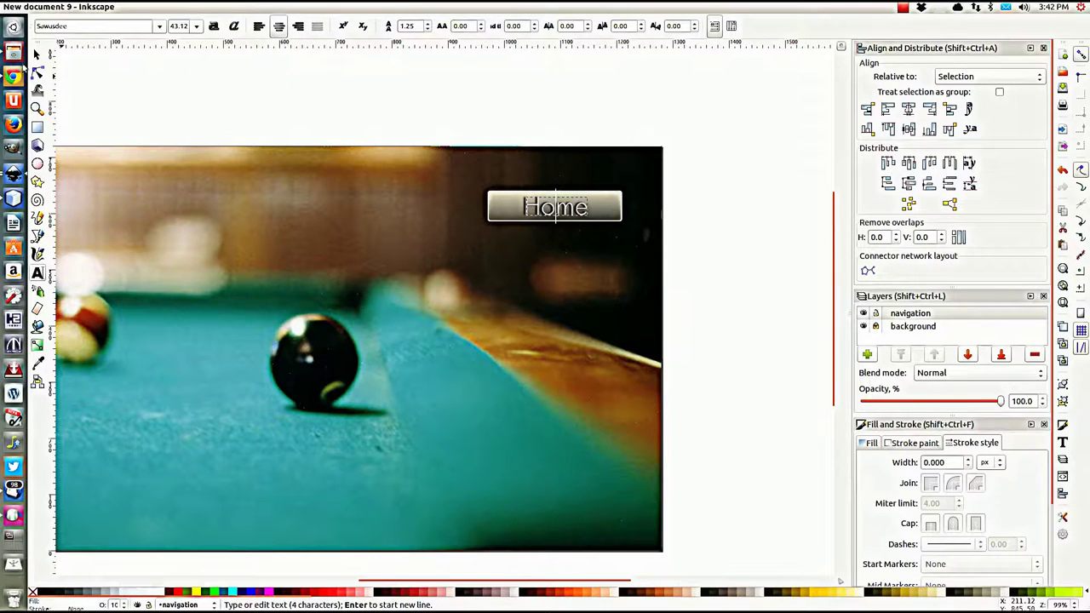
pyautogui.click(38, 55)
pyautogui.scroll(3, 580, 205)
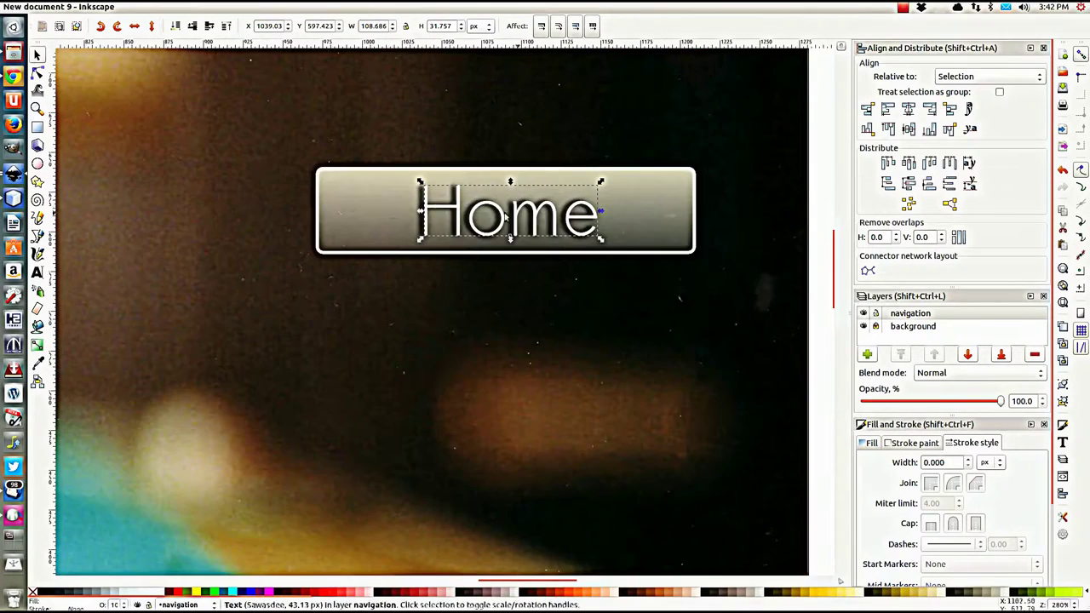
pyautogui.hotkey('ctrl', 'shift', 'v')
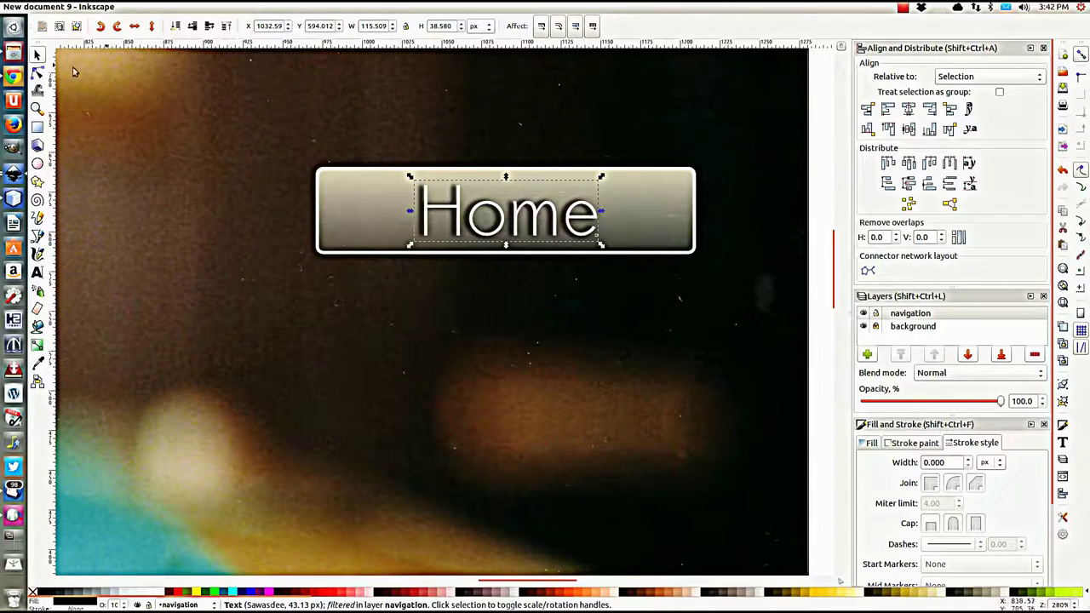
pyautogui.click(45, 273)
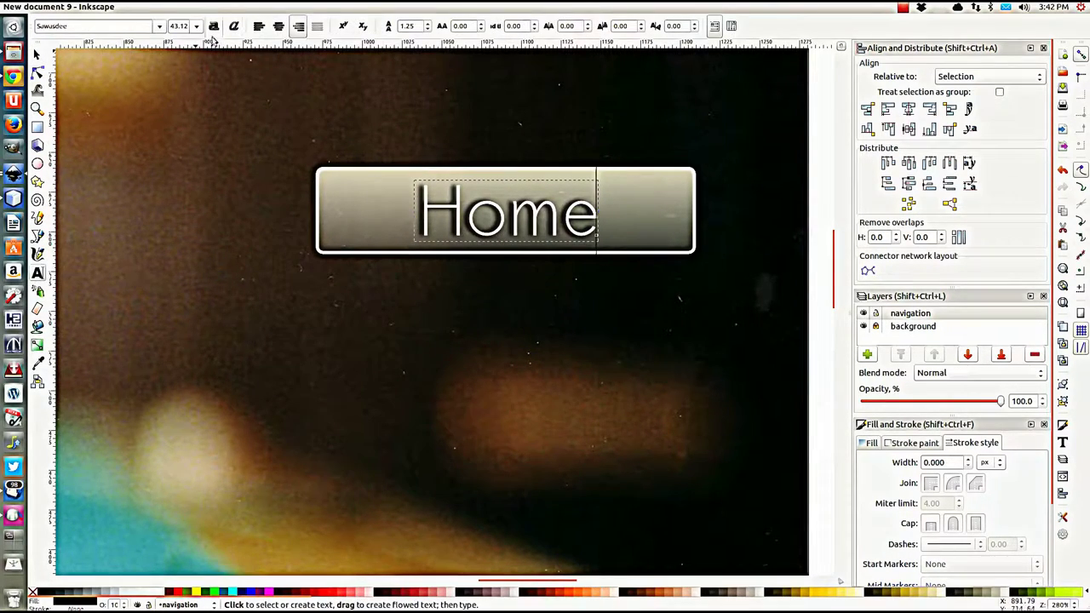
pyautogui.click(278, 25)
pyautogui.click(38, 55)
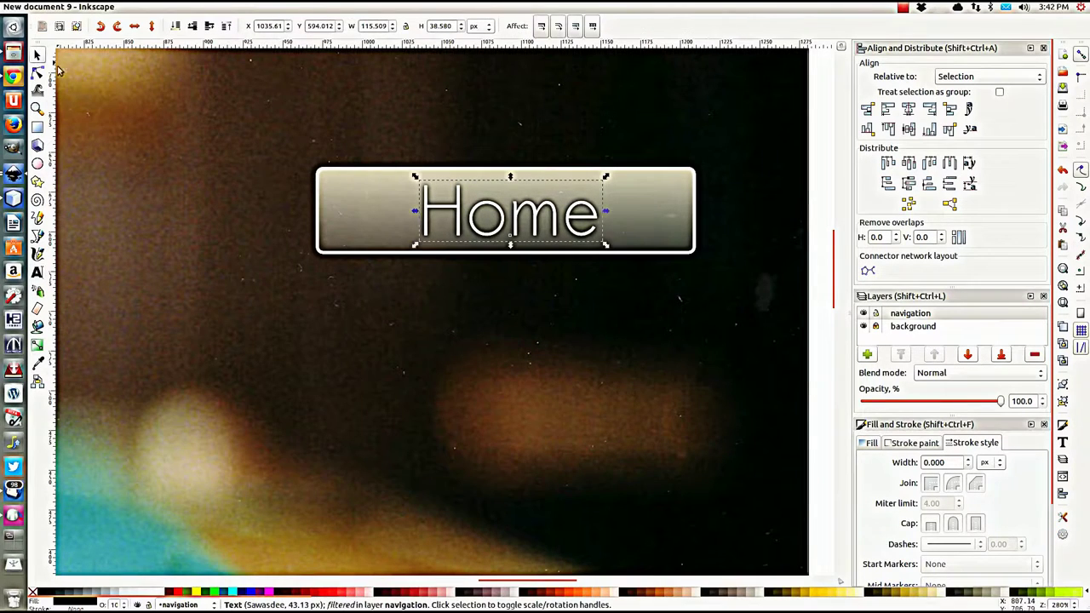
# Step: Re-centre the Home text horizontally on the button
pyautogui.click(818, 154)
pyautogui.moveTo(828, 104)
pyautogui.mouseDown()
pyautogui.moveTo(307, 292)
pyautogui.moveTo(243, 299)
pyautogui.mouseUp()
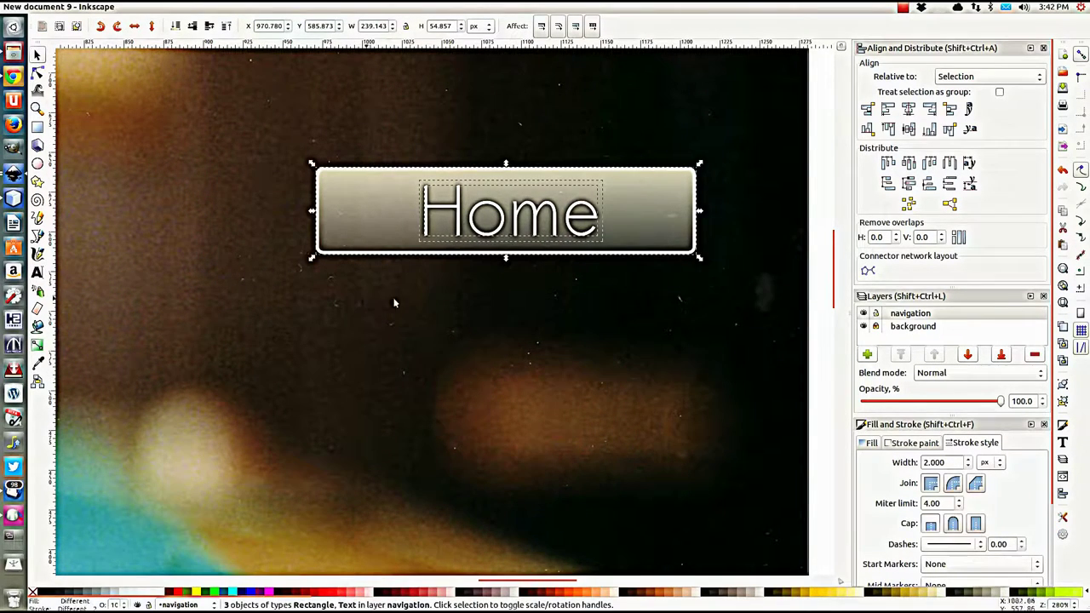
pyautogui.click(910, 109)
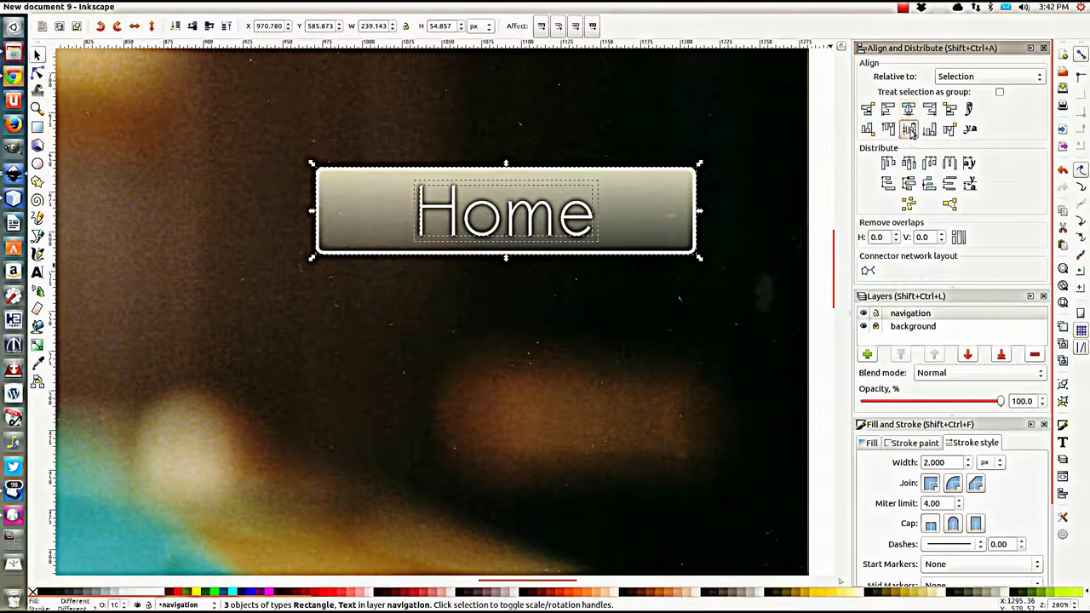
pyautogui.click(581, 310)
# Step: Shift the white Home text down to reveal its dark copy, then drag it back on top
pyautogui.keyDown('ctrl'); pyautogui.scroll(-2, 430, 284); pyautogui.keyUp('ctrl')
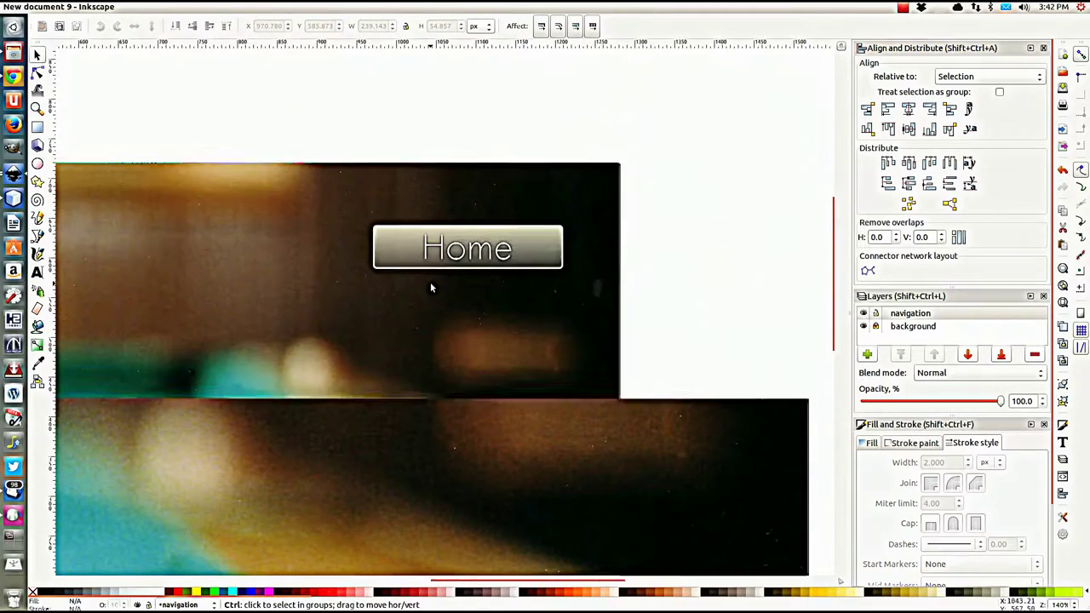
pyautogui.scroll(2, 430, 288)
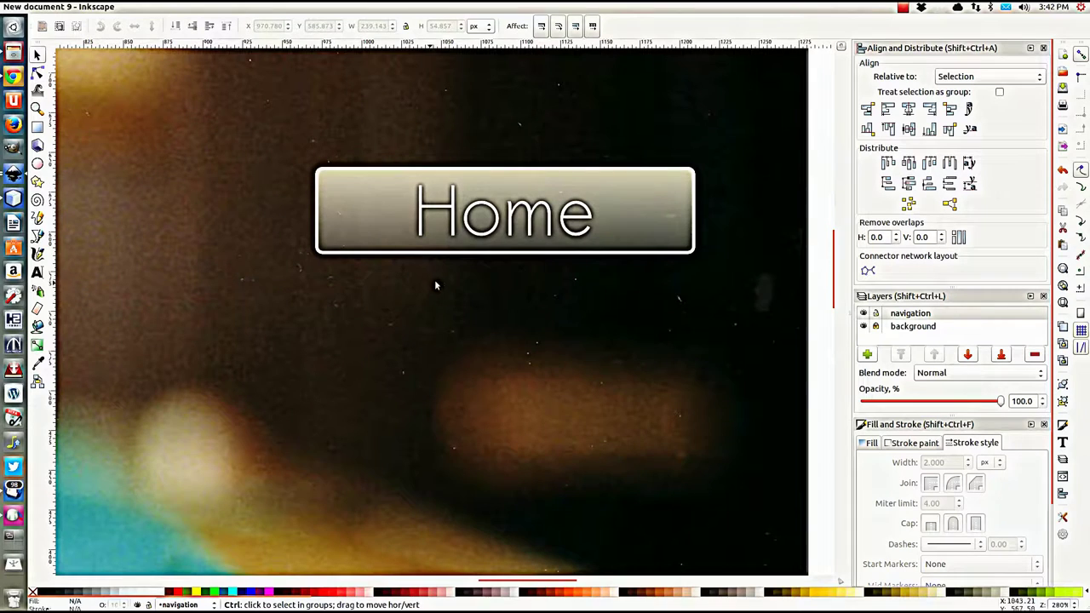
pyautogui.click(482, 241)
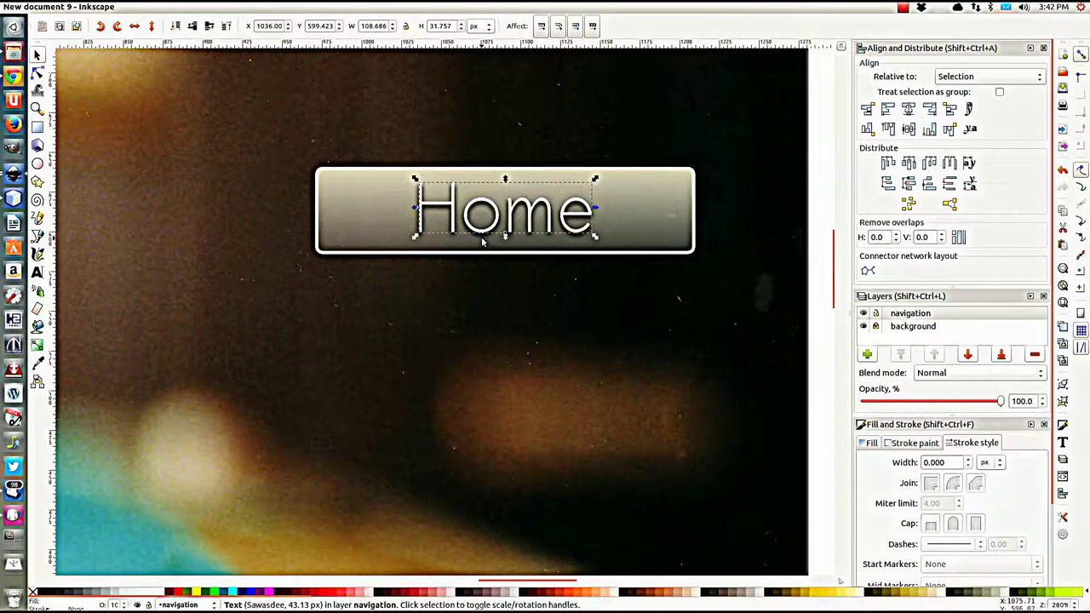
pyautogui.press('shift')
pyautogui.hotkey('shift', 'Down')
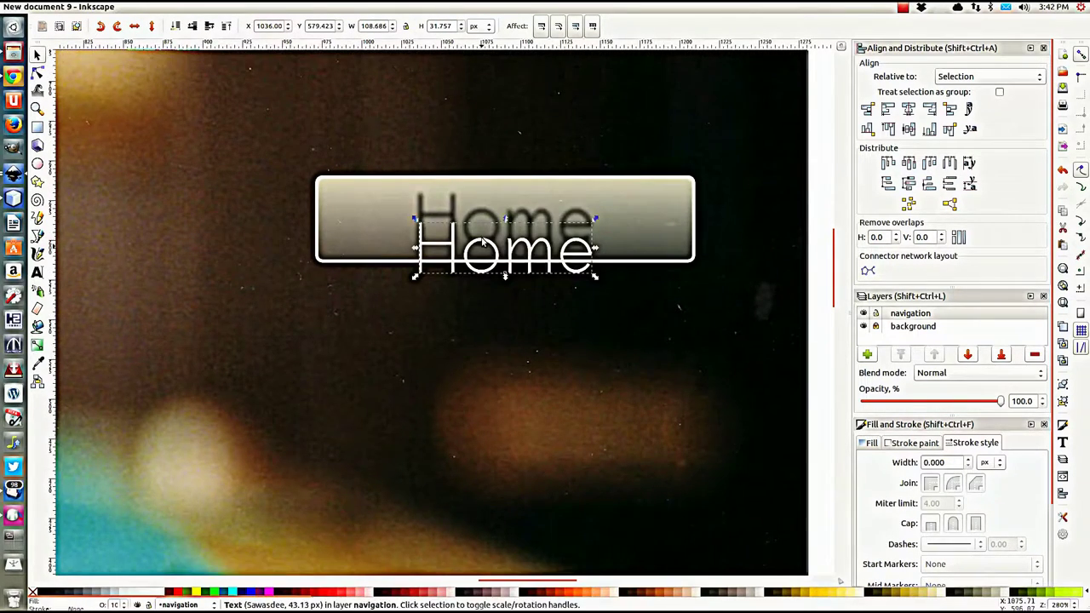
pyautogui.moveTo(482, 243); pyautogui.dragTo(487, 220)
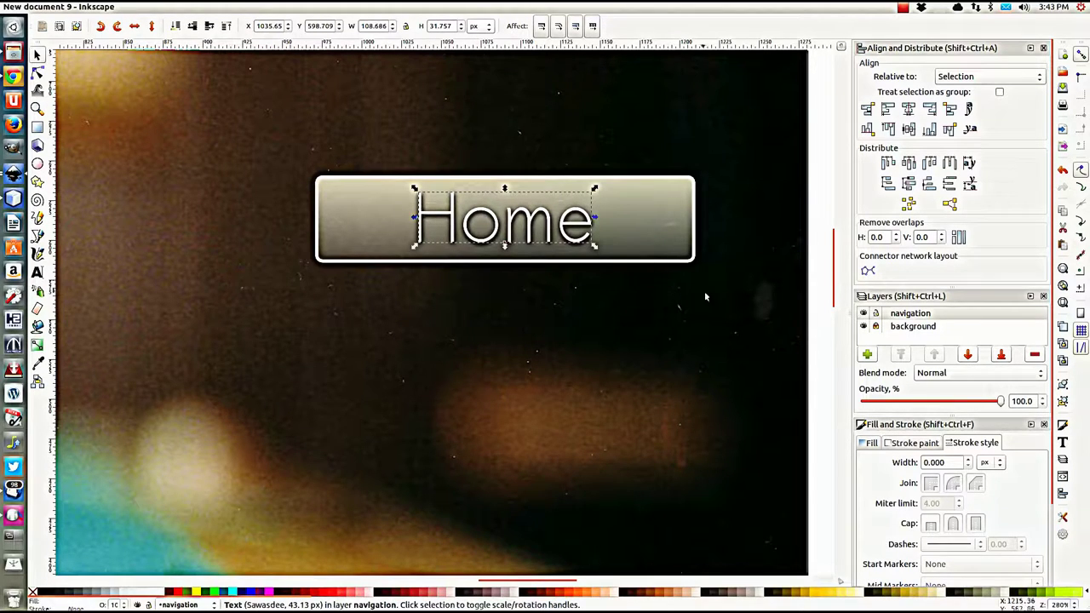
pyautogui.press('Escape')
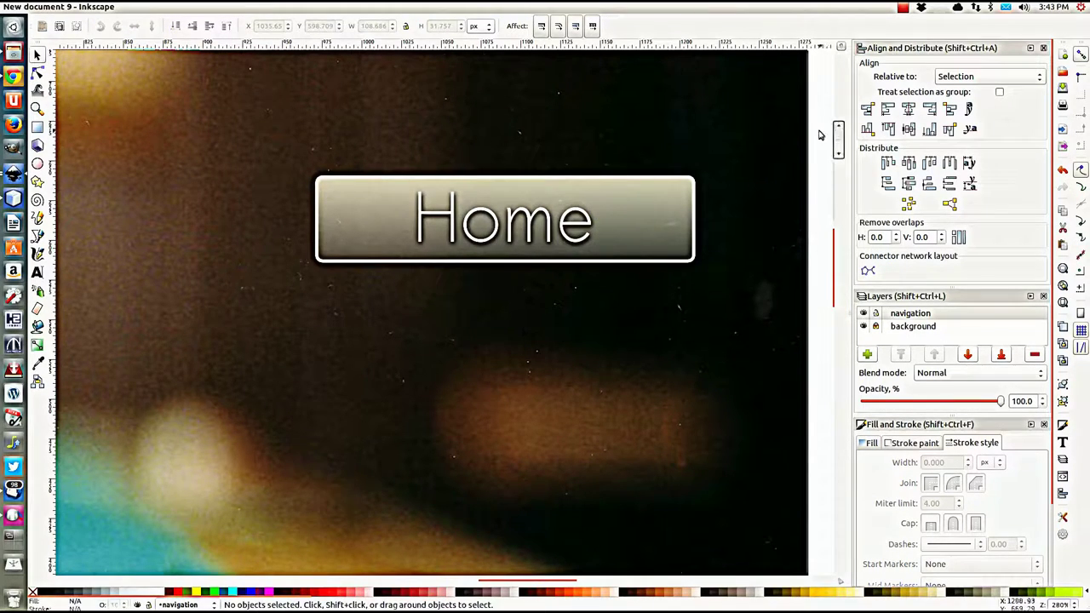
# Step: Centre the Home text horizontally on its button
pyautogui.moveTo(815, 141); pyautogui.dragTo(293, 296)
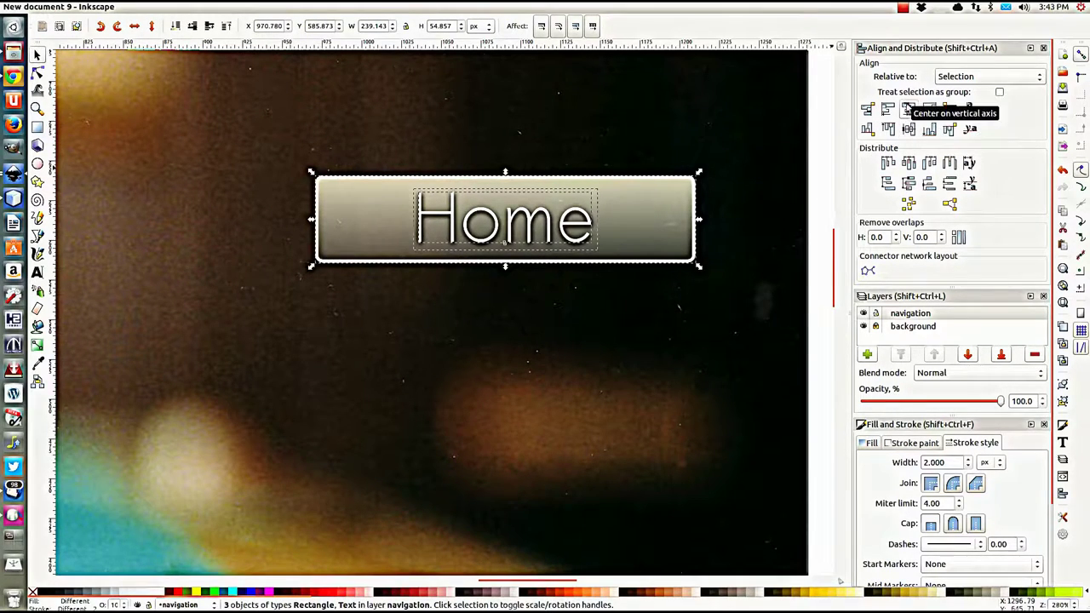
pyautogui.click(909, 109)
pyautogui.click(818, 218)
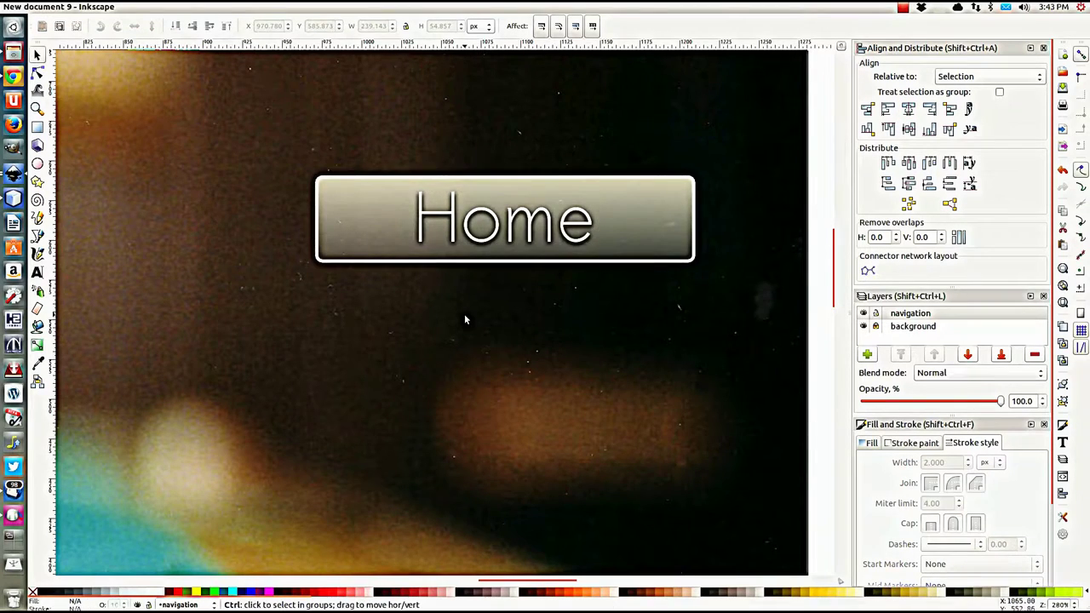
pyautogui.scroll(-1, 464, 313)
pyautogui.scroll(-4, 464, 317)
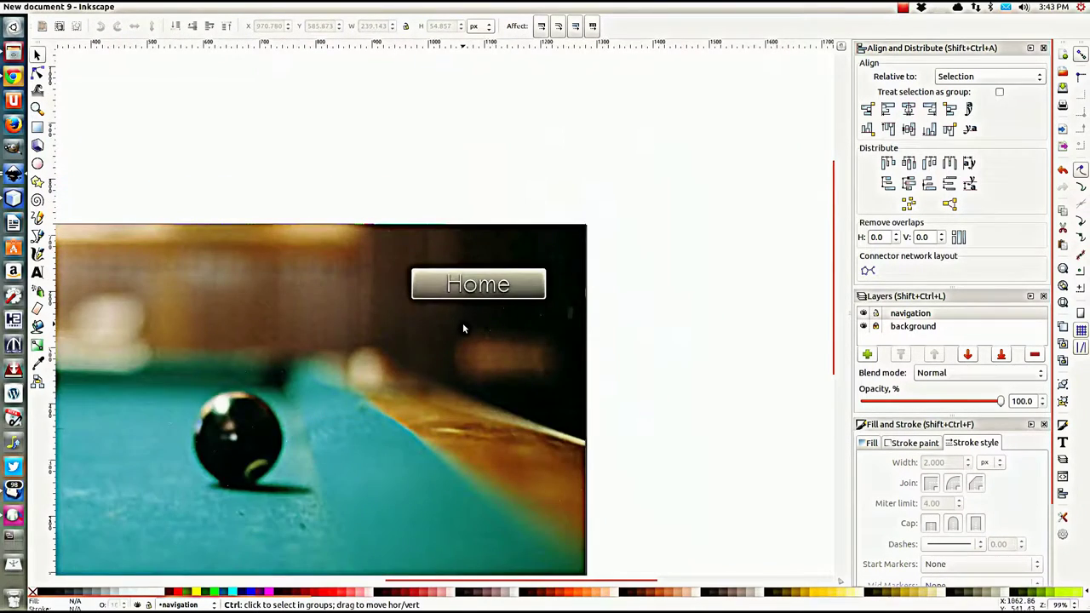
pyautogui.scroll(3, 459, 344)
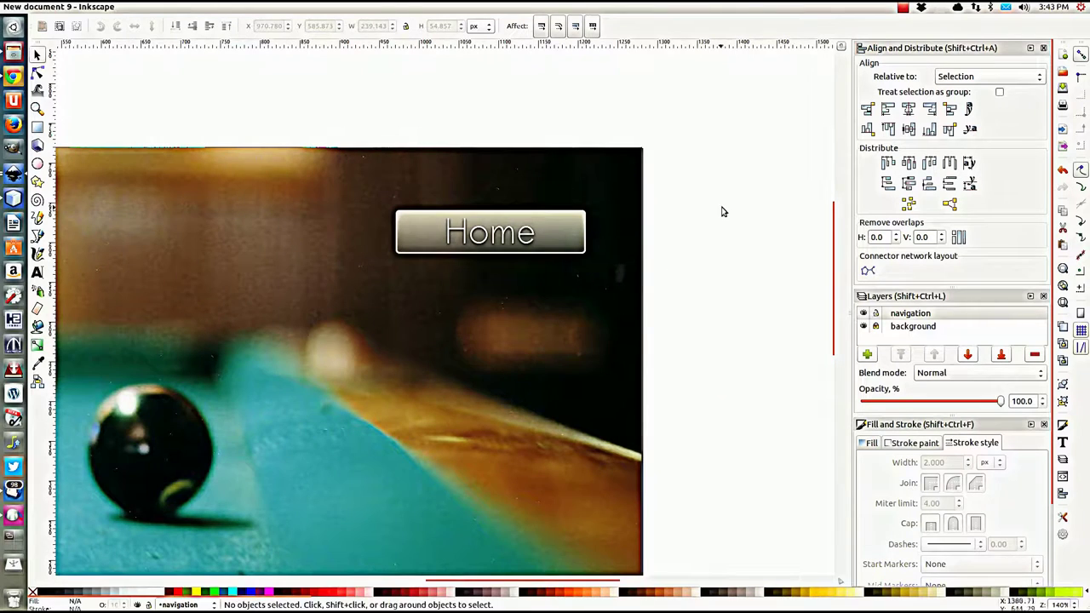
# Step: Group the button's rectangles and Home text into a single object
pyautogui.moveTo(703, 183); pyautogui.dragTo(346, 269)
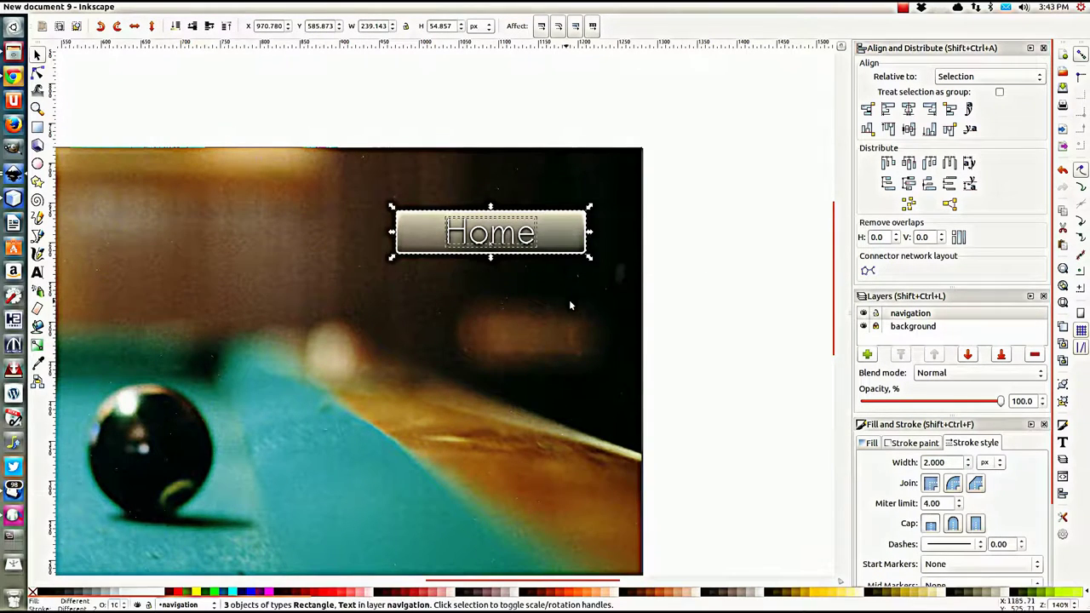
pyautogui.hotkey('ctrl', 'g')
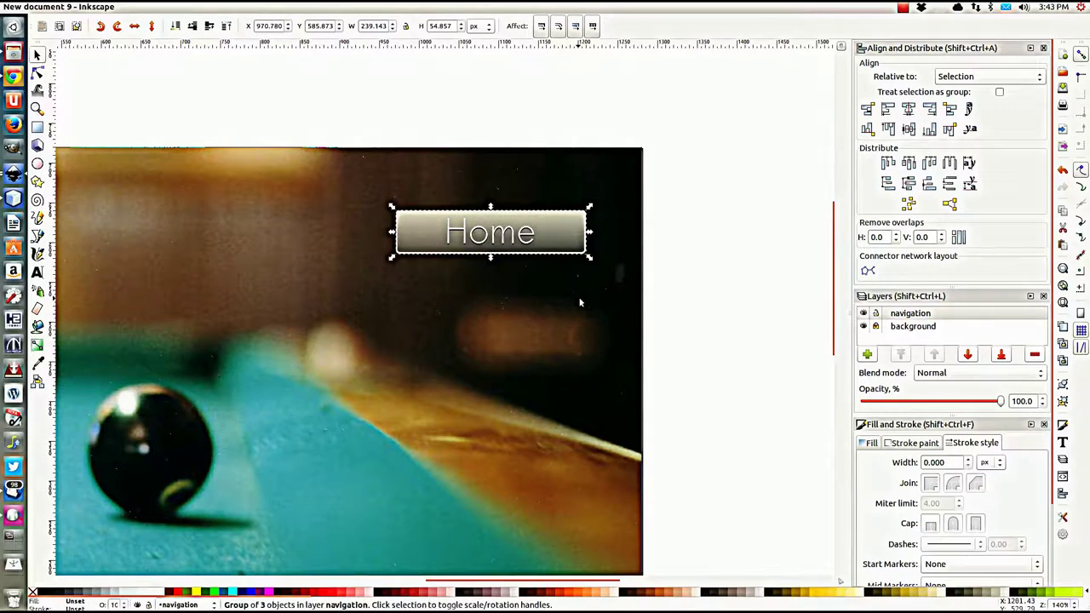
pyautogui.scroll(-1, 596, 293)
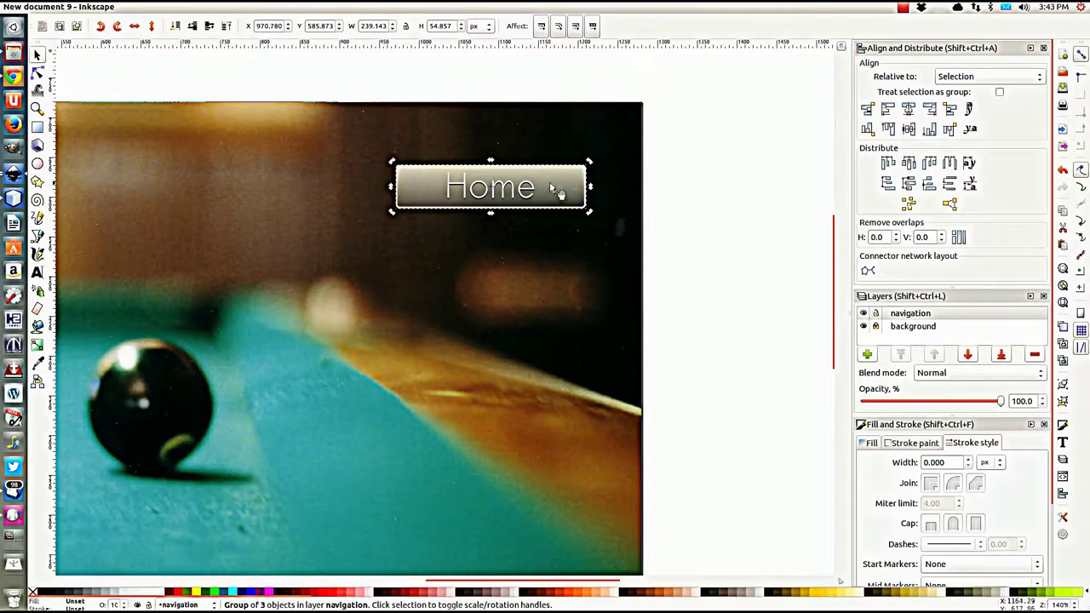
pyautogui.scroll(2, 550, 182)
pyautogui.keyDown('ctrl'); pyautogui.click(542, 290); pyautogui.keyUp('ctrl')
pyautogui.scroll(1, 537, 285)
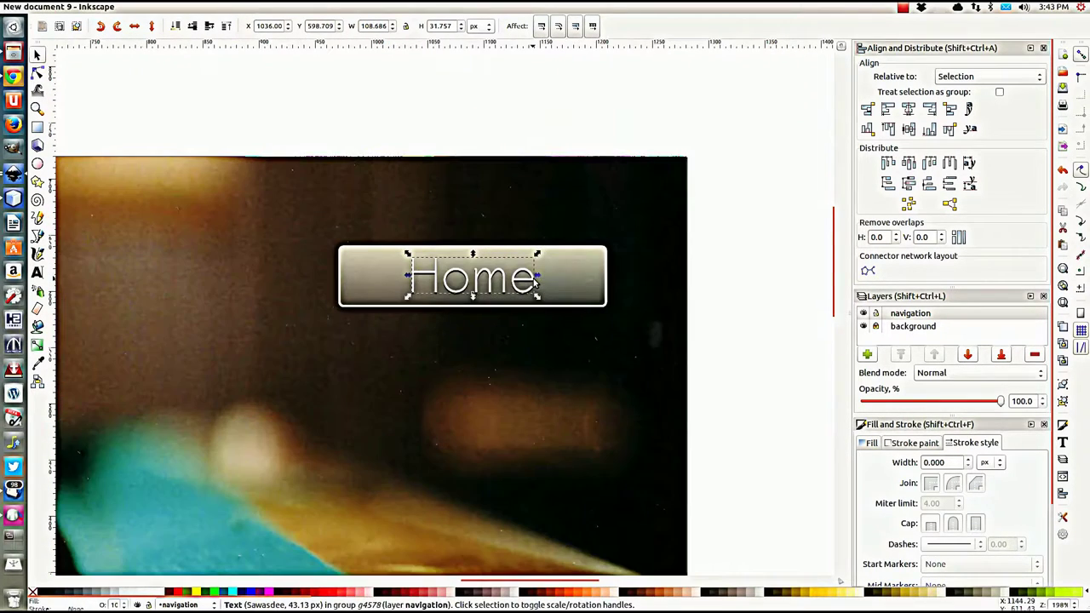
pyautogui.press('Escape')
pyautogui.click(576, 287)
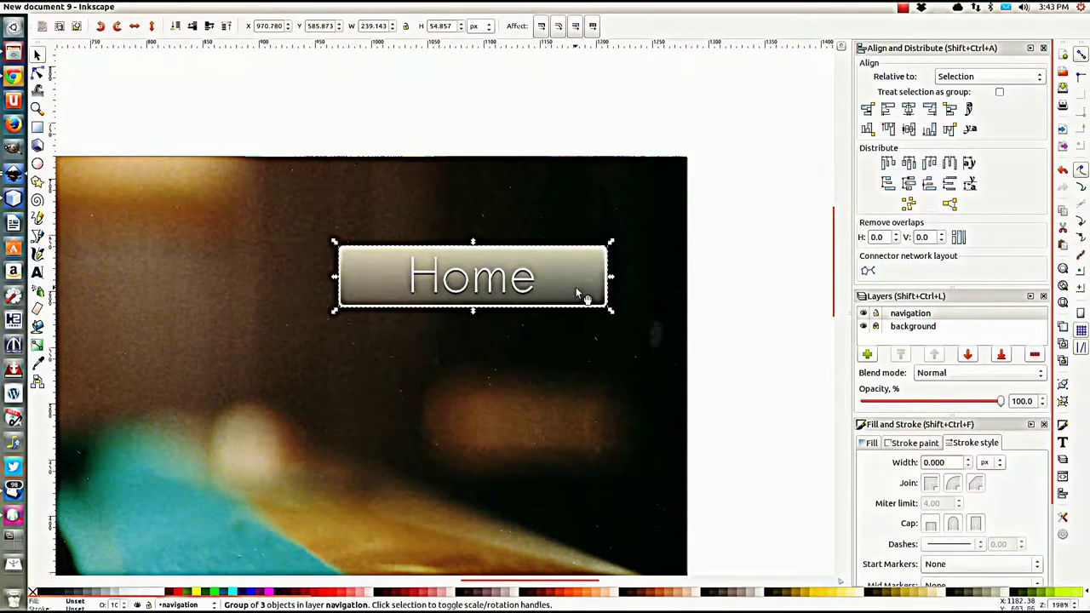
pyautogui.scroll(-1, 576, 287)
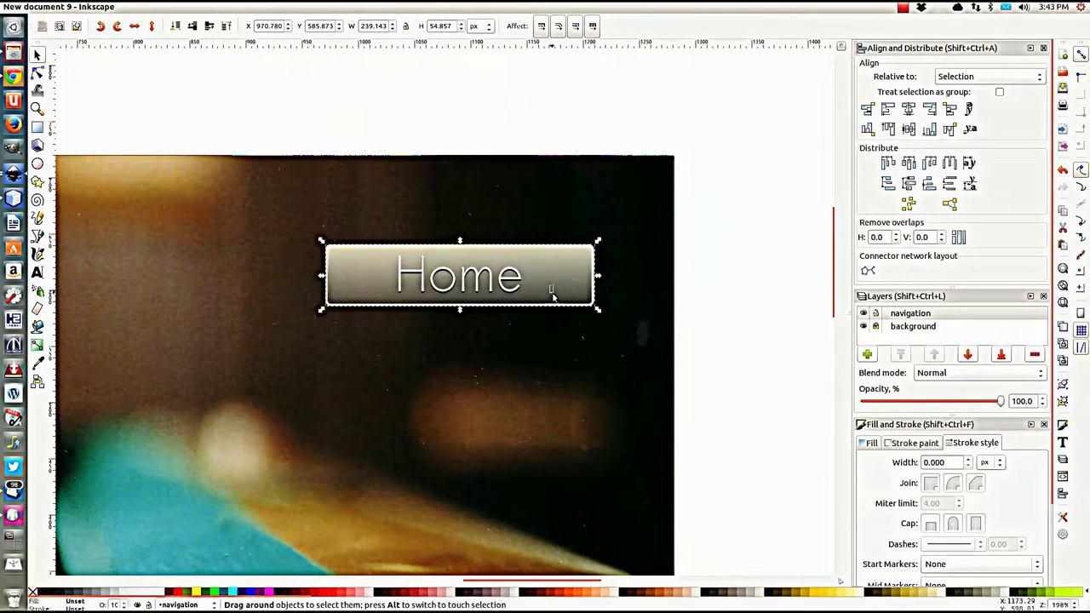
pyautogui.press('Escape')
# Step: Nudge the Home button group slightly, then duplicate it and place the copy directly below
pyautogui.moveTo(555, 292); pyautogui.dragTo(570, 281)
pyautogui.scroll(-2, 686, 287)
pyautogui.scroll(1, 679, 292)
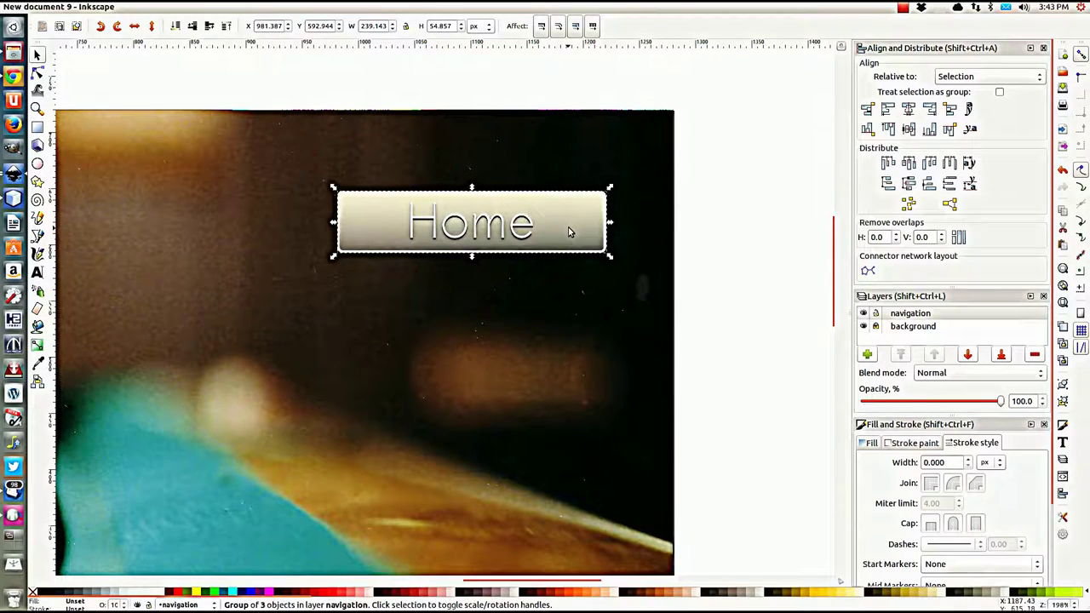
pyautogui.hotkey('ctrl', 'd')
pyautogui.moveTo(568, 226); pyautogui.dragTo(574, 302)
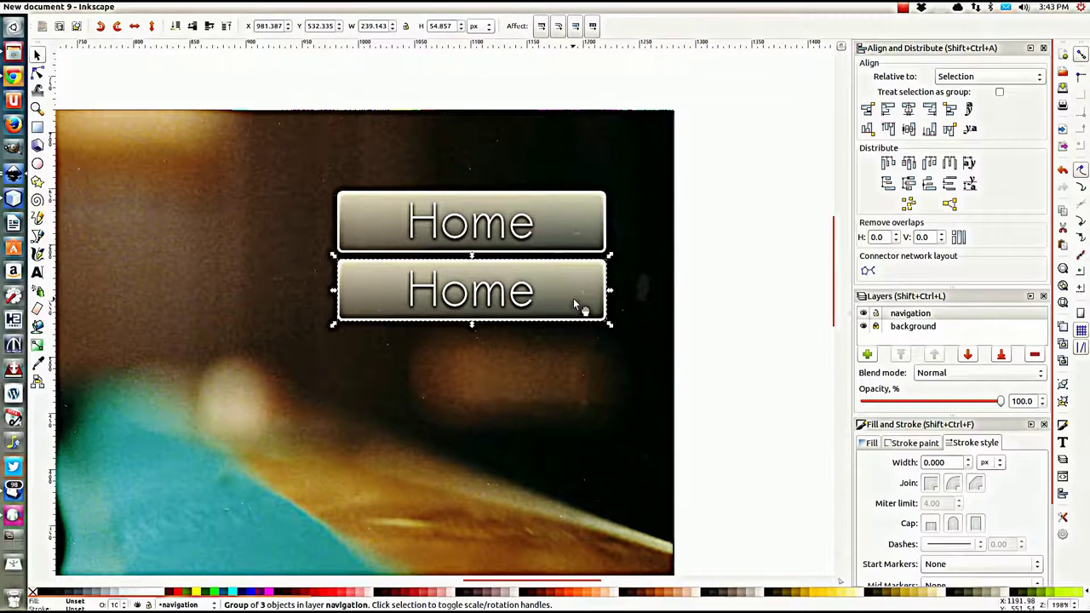
# Step: Duplicate the lower Home button and move the copy straight down as a third button
pyautogui.click(741, 307)
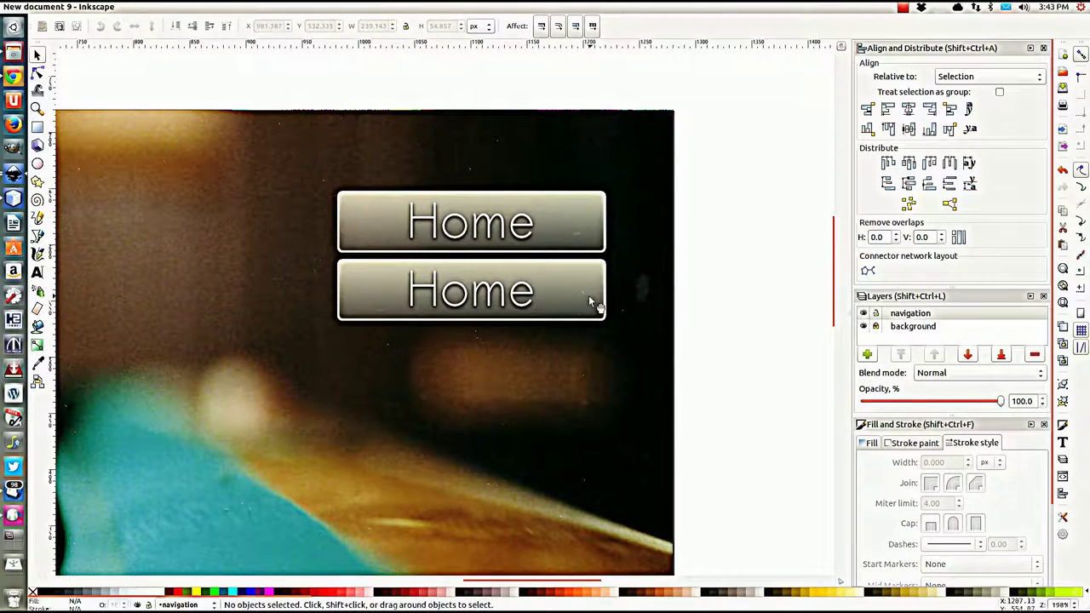
pyautogui.click(565, 290)
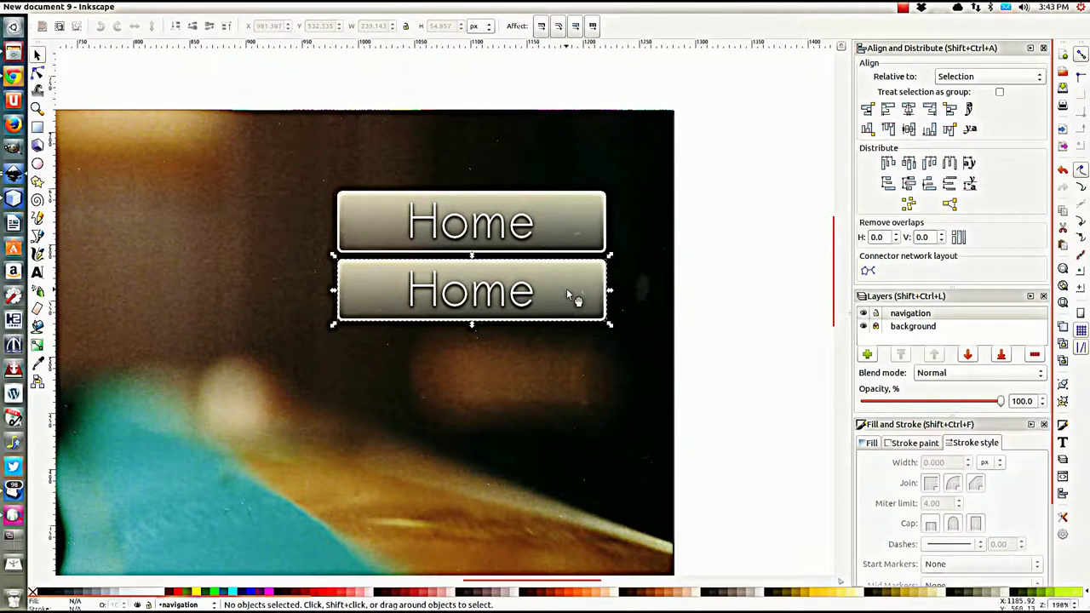
pyautogui.hotkey('alt', 'q')
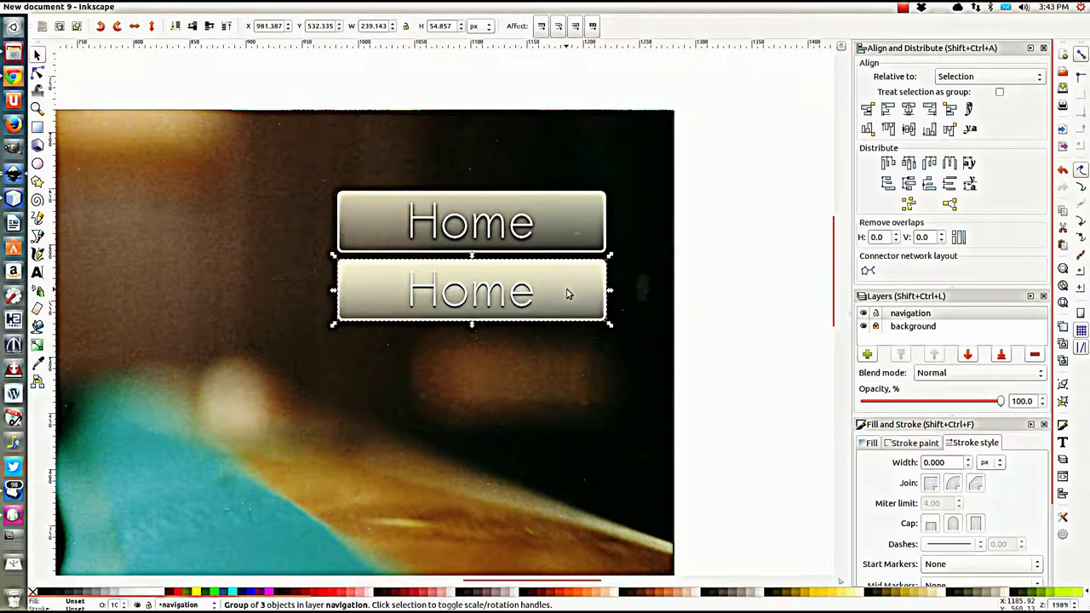
pyautogui.hotkey('ctrl', 'd')
pyautogui.moveTo(569, 292); pyautogui.dragTo(566, 362)
# Step: Duplicate the third button and move the copy down to make a fourth
pyautogui.click(706, 350)
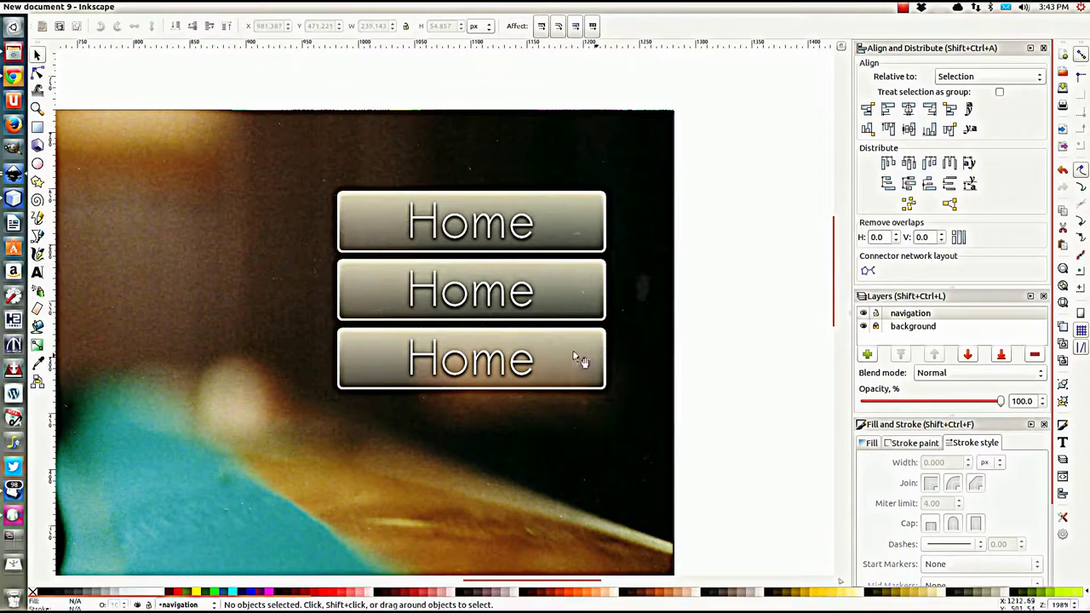
pyautogui.click(572, 356)
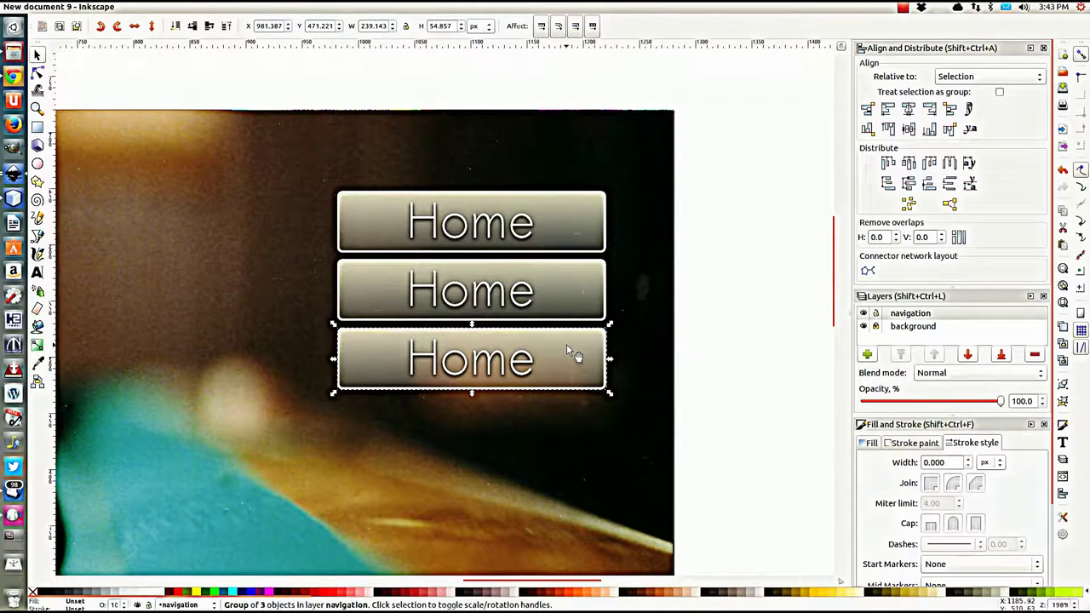
pyautogui.press('pagedown')
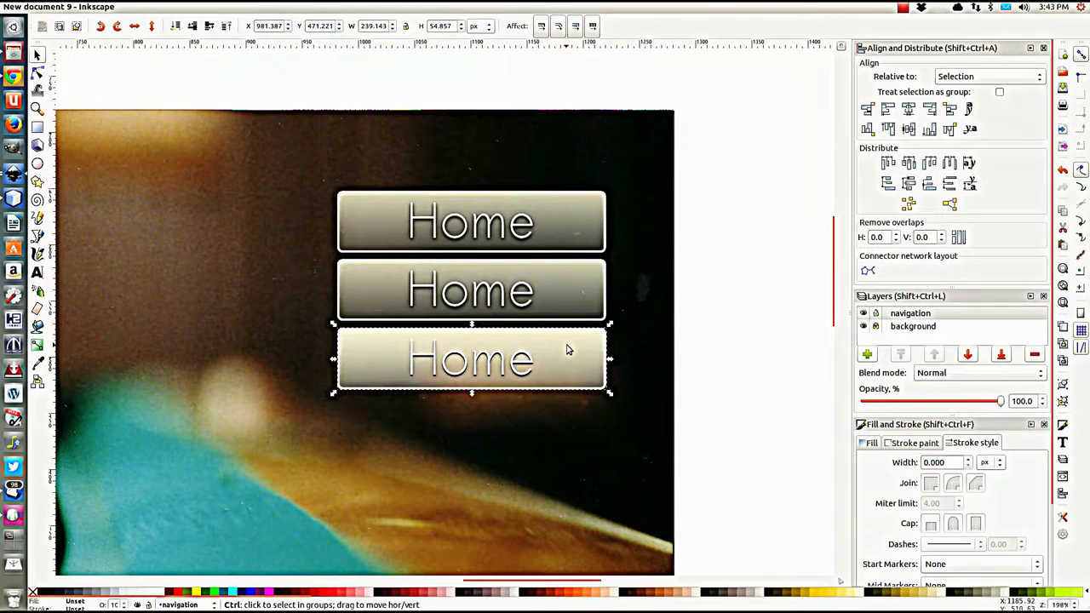
pyautogui.moveTo(566, 347); pyautogui.dragTo(568, 419)
pyautogui.click(728, 399)
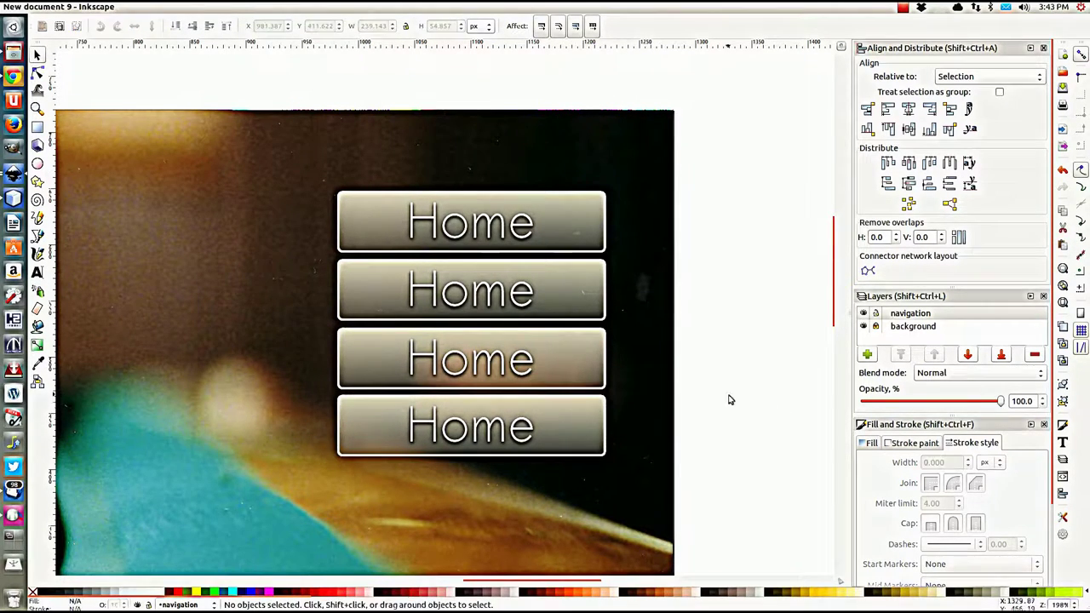
pyautogui.scroll(-2, 643, 361)
pyautogui.scroll(1, 643, 361)
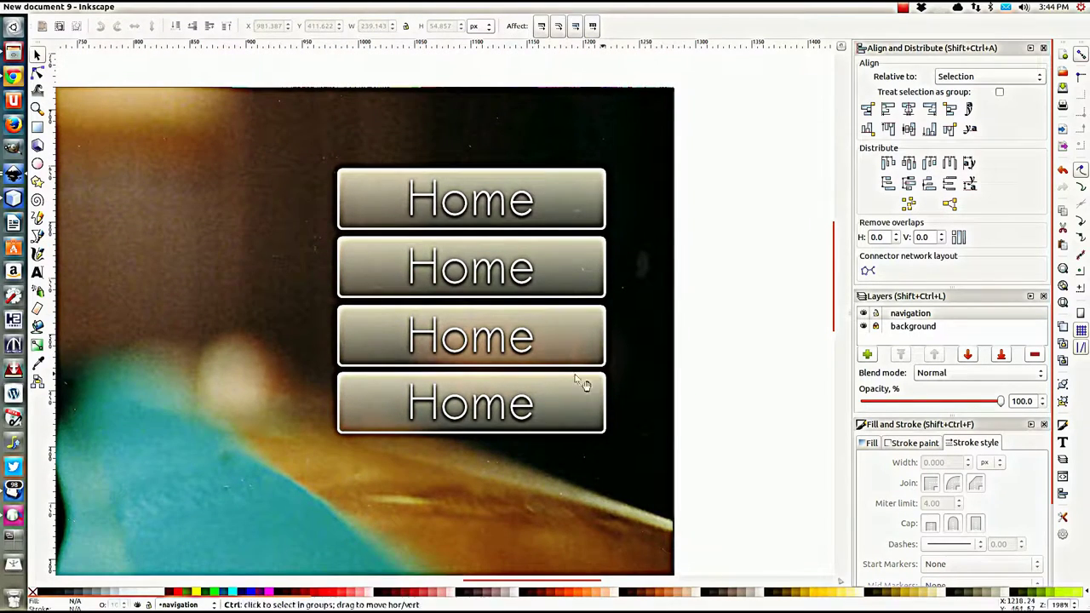
pyautogui.scroll(-2, 450, 352)
pyautogui.scroll(-1, 418, 366)
pyautogui.scroll(1, 375, 372)
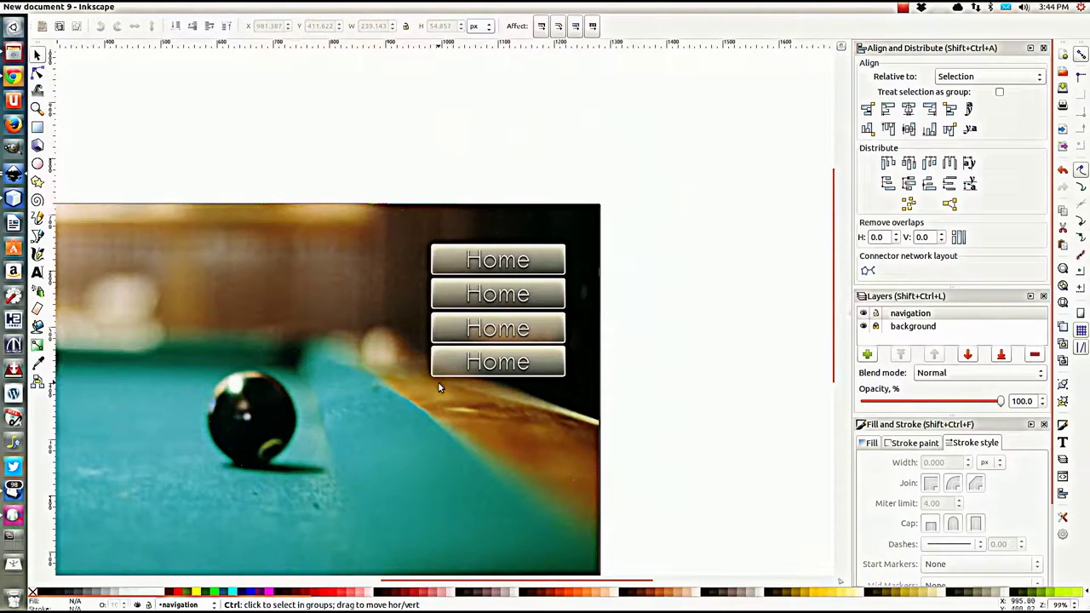
# Step: Select all four Home buttons and shift the stack lower on the banner
pyautogui.moveTo(405, 396); pyautogui.dragTo(523, 245)
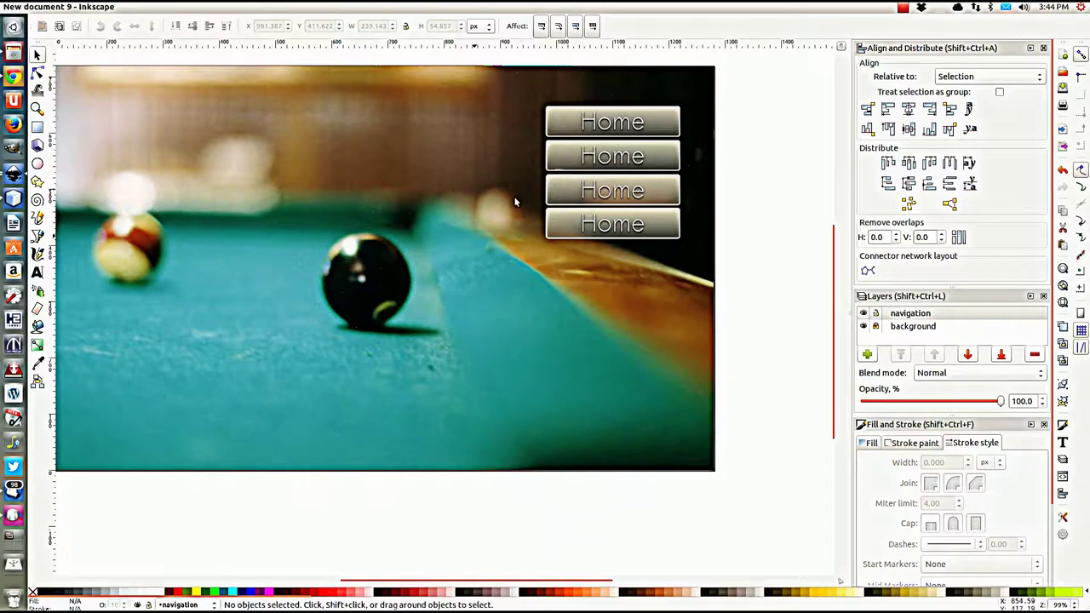
pyautogui.moveTo(753, 87); pyautogui.dragTo(554, 287)
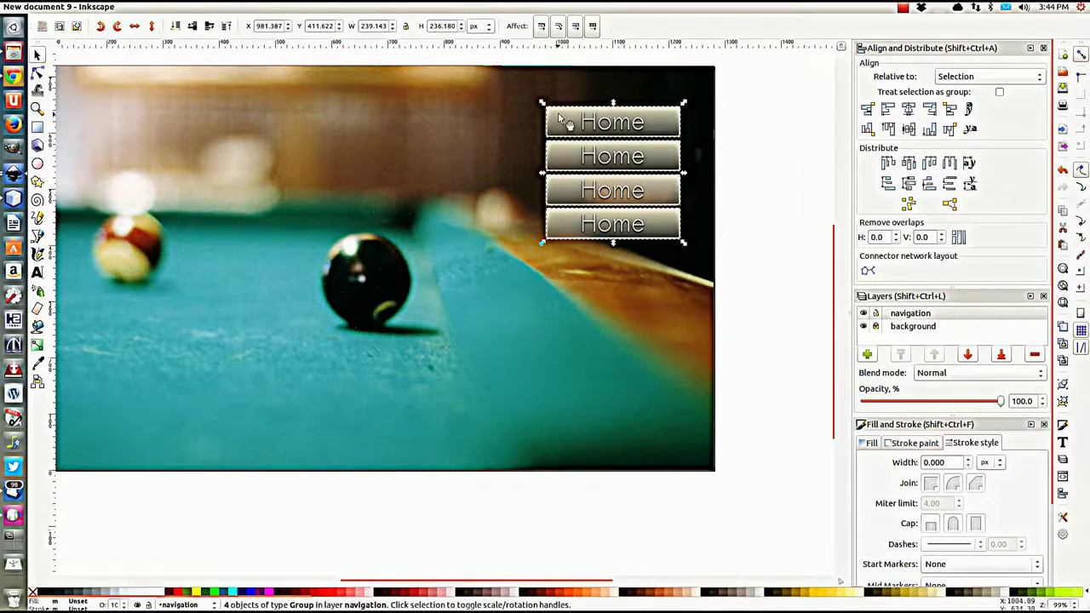
pyautogui.moveTo(565, 120); pyautogui.dragTo(554, 217)
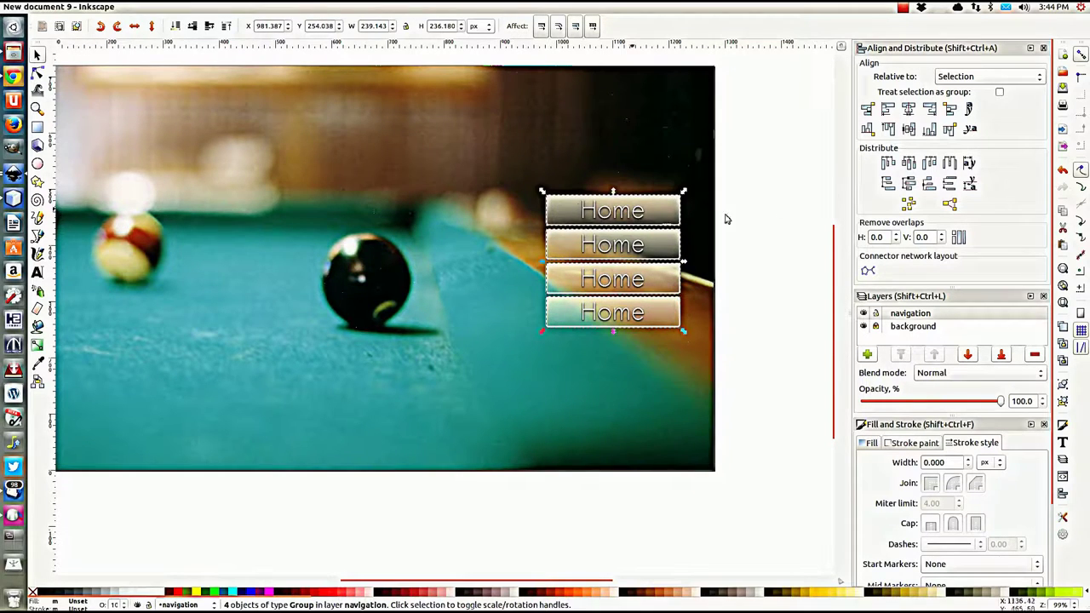
pyautogui.click(494, 275)
# Step: Draw a circle with the Ellipse tool in the banner's top-left corner
pyautogui.moveTo(190, 298); pyautogui.dragTo(294, 336)
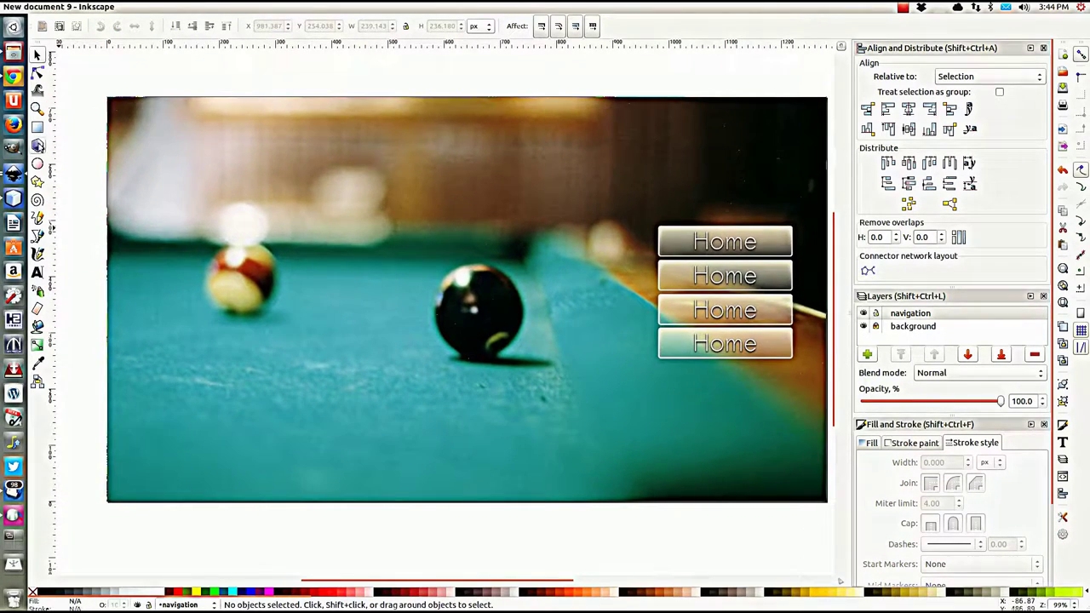
pyautogui.click(38, 163)
pyautogui.moveTo(146, 119); pyautogui.dragTo(256, 233)
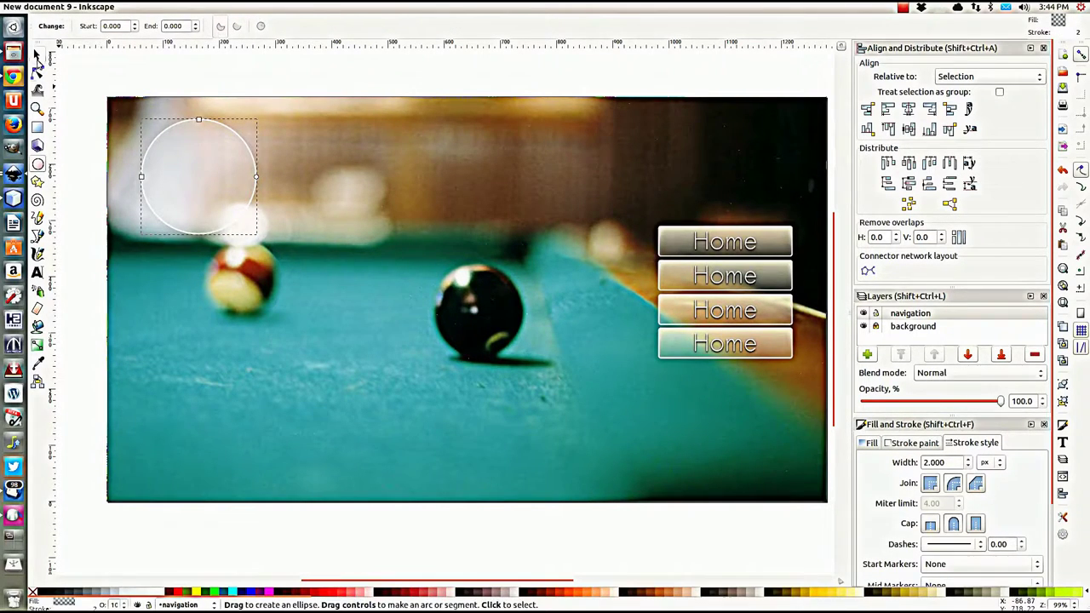
# Step: Nudge the circle slightly up-left and shrink it a little
pyautogui.click(38, 57)
pyautogui.moveTo(175, 180); pyautogui.dragTo(172, 179)
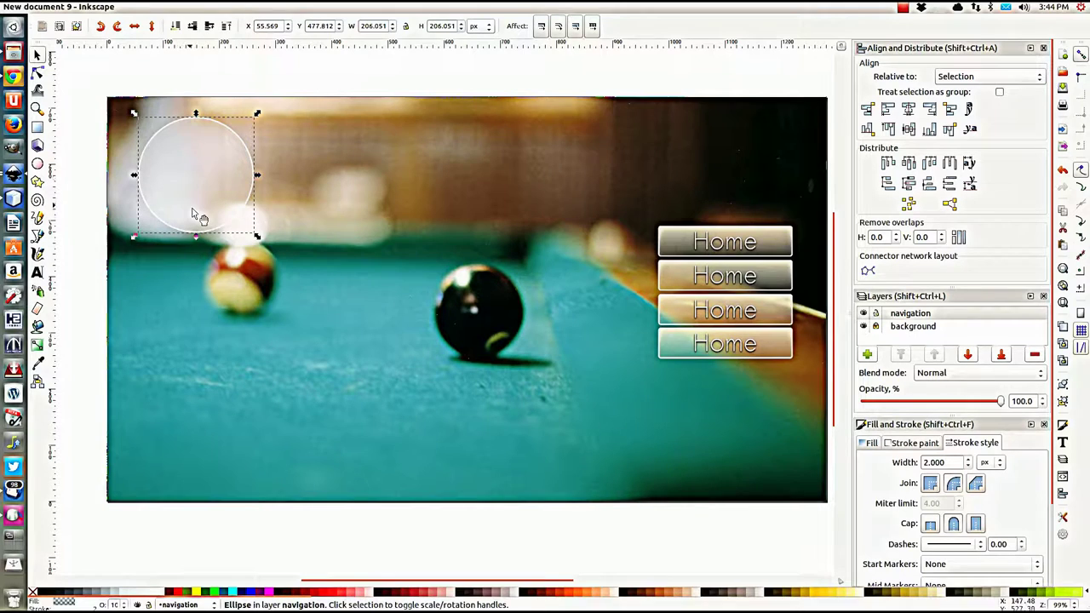
pyautogui.moveTo(257, 236); pyautogui.dragTo(240, 218)
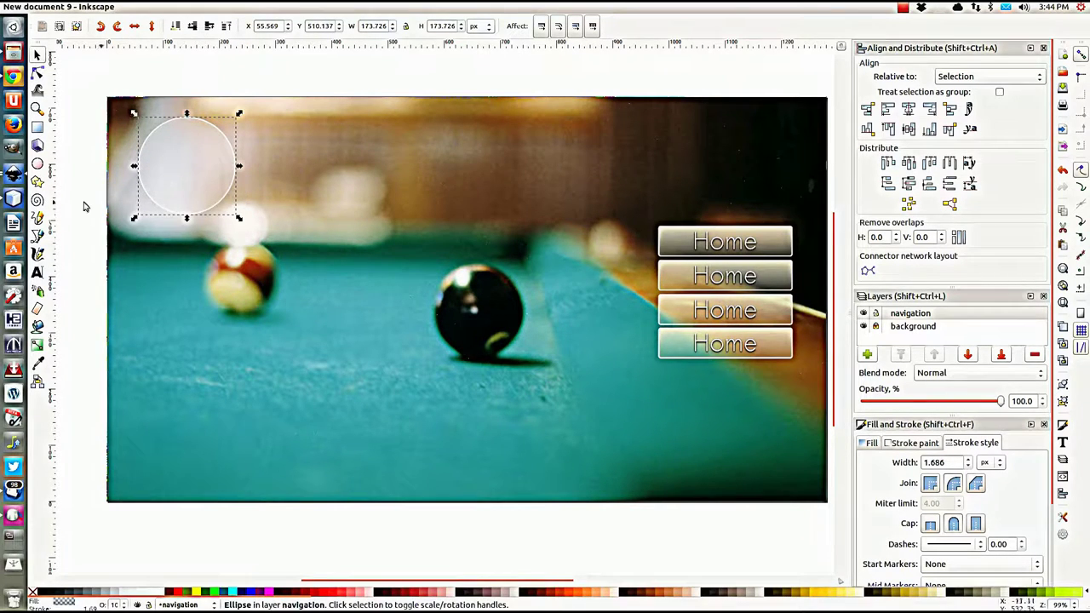
# Step: Add POOLWEB.COM logo text, enlarge it, and move it to start inside the circle
pyautogui.click(38, 273)
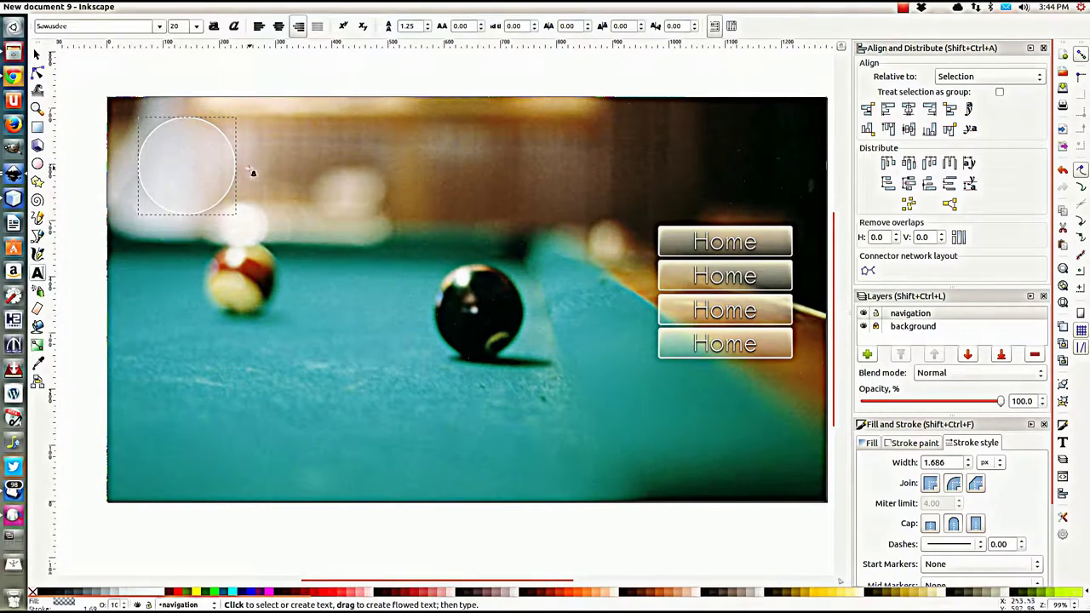
pyautogui.click(308, 173)
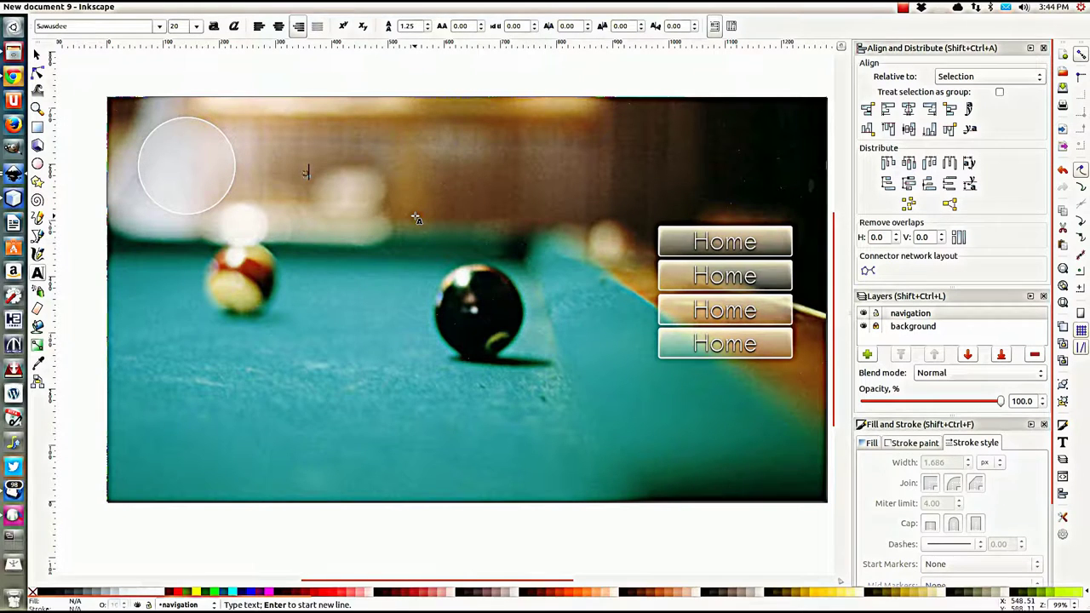
pyautogui.write('H')
pyautogui.write('OO')
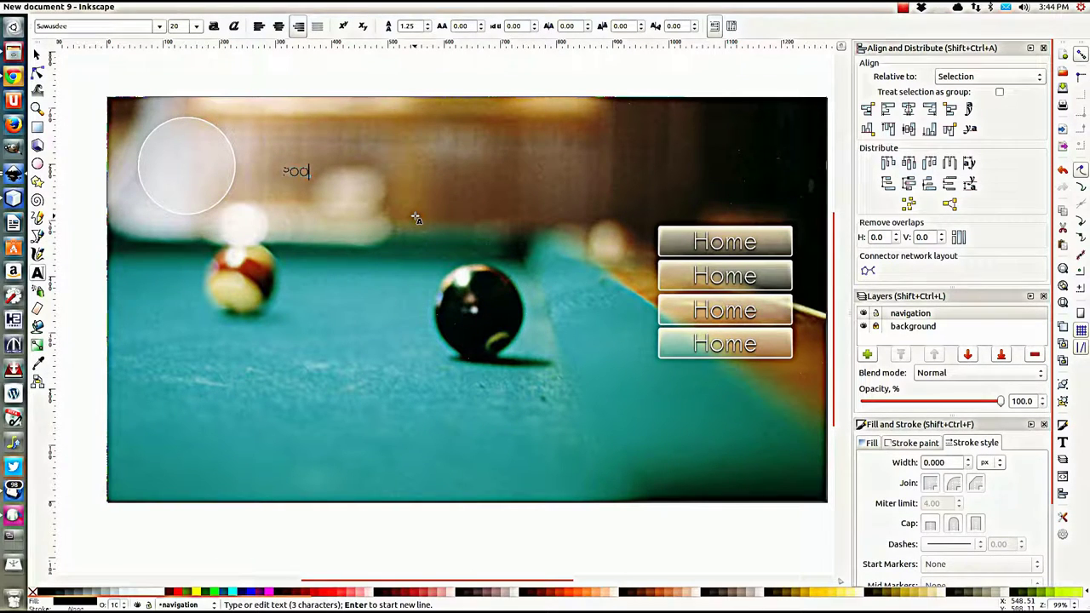
pyautogui.write('LWEB.COM')
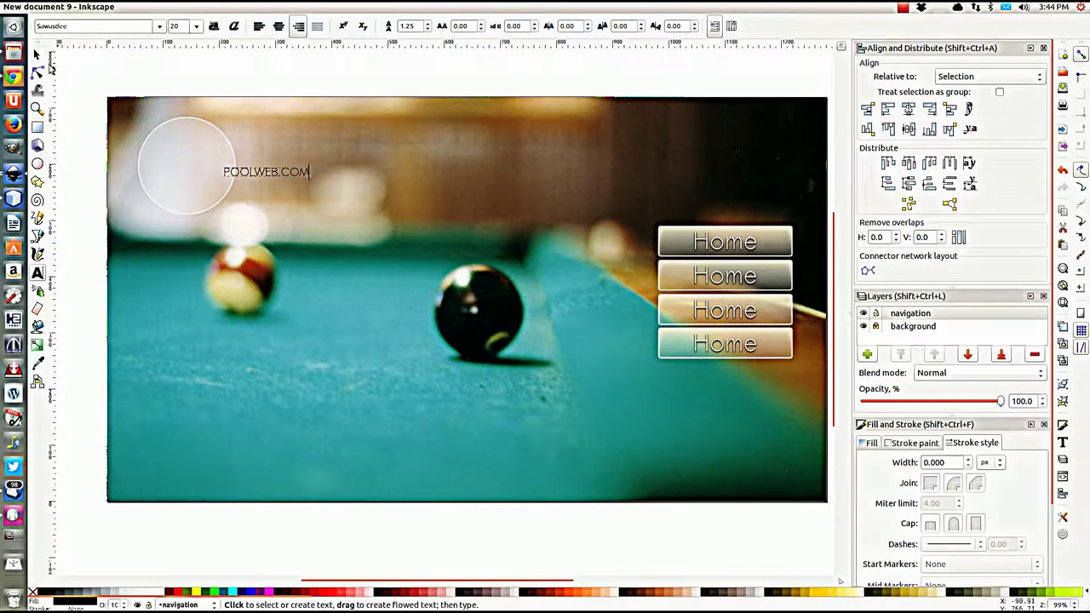
pyautogui.click(37, 55)
pyautogui.moveTo(311, 183); pyautogui.dragTo(504, 245)
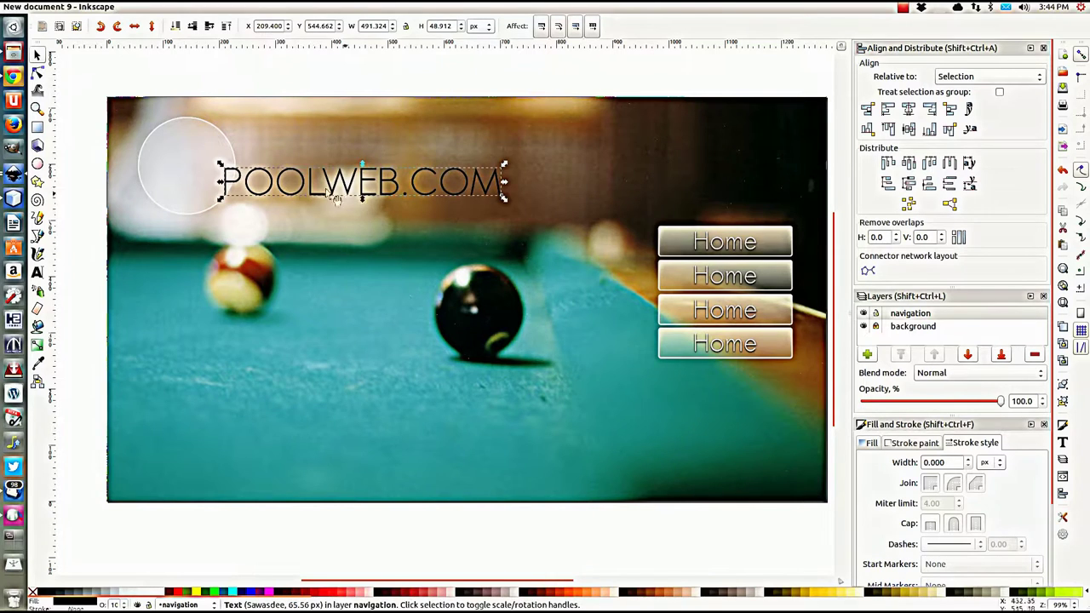
pyautogui.moveTo(332, 196); pyautogui.dragTo(269, 183)
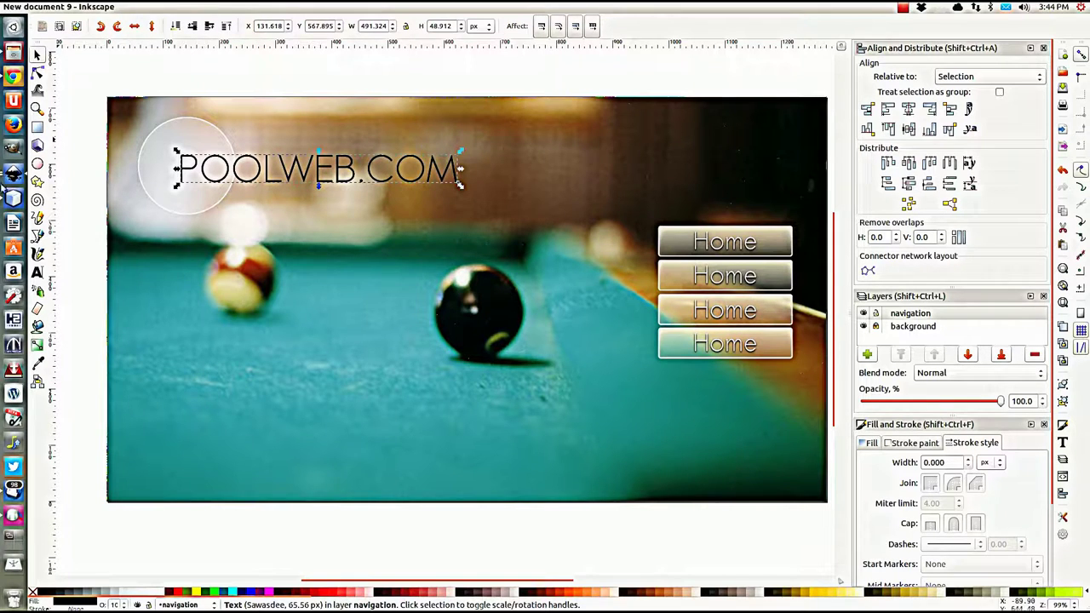
pyautogui.click(37, 272)
pyautogui.moveTo(200, 169); pyautogui.dragTo(180, 168)
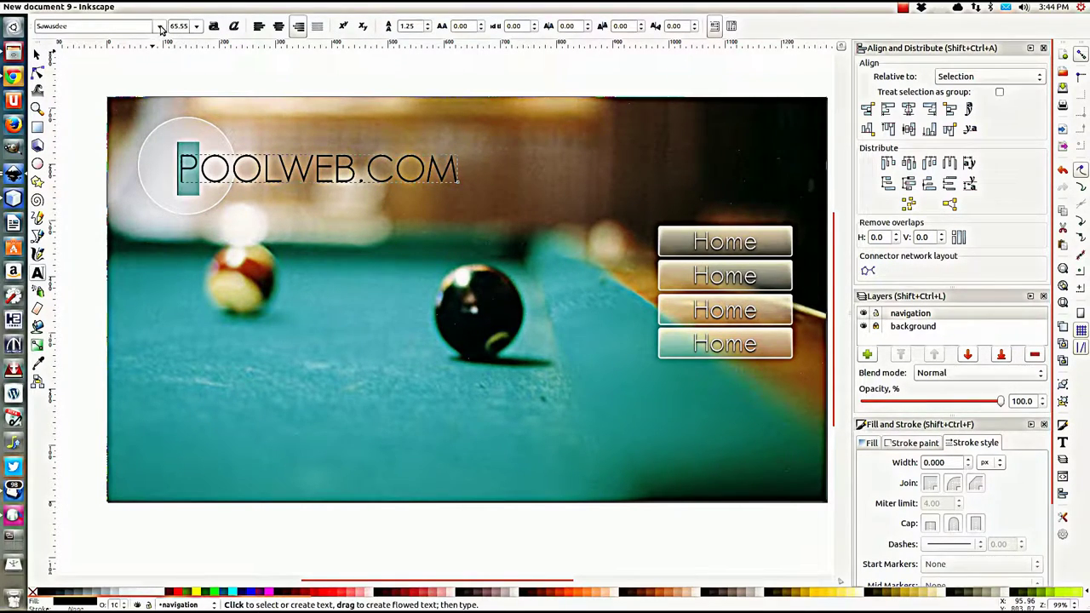
# Step: Make the first letter P bold, in Impact font at size 72
pyautogui.click(214, 26)
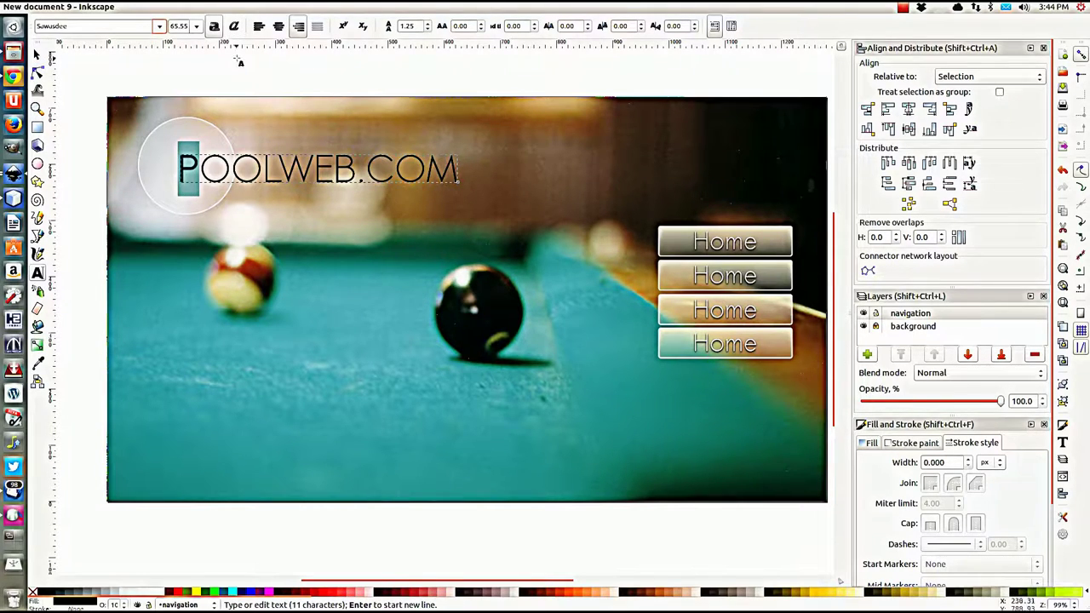
pyautogui.click(159, 26)
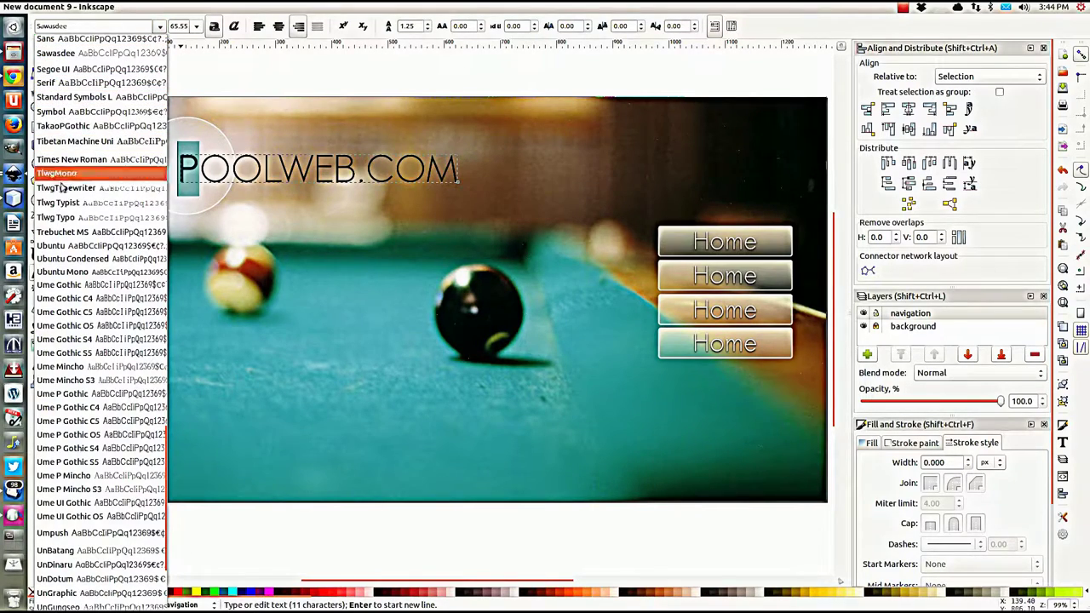
pyautogui.scroll(6, 58, 198)
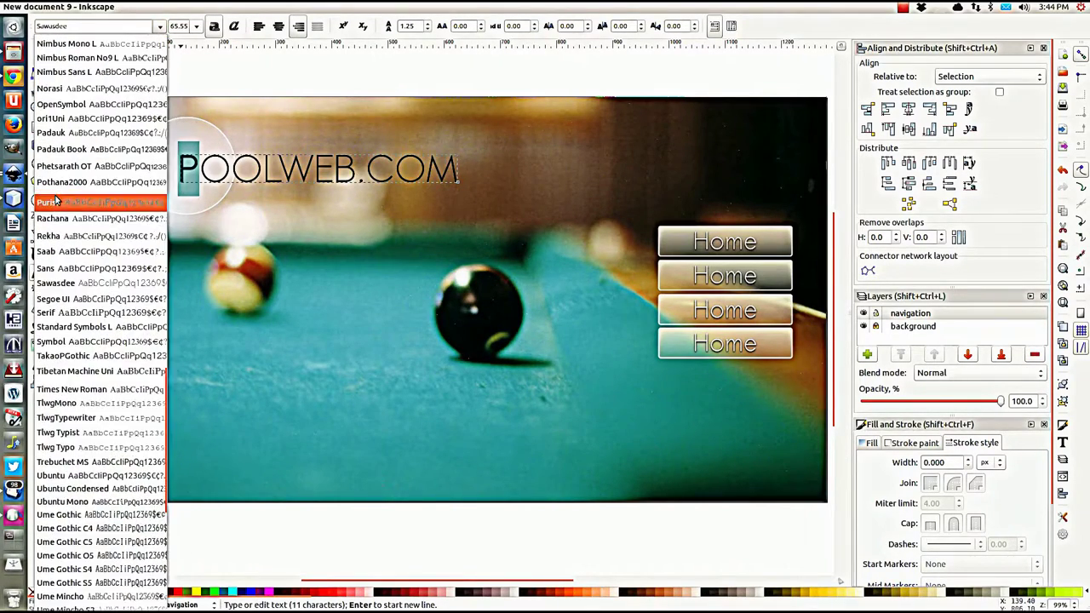
pyautogui.scroll(5, 58, 198)
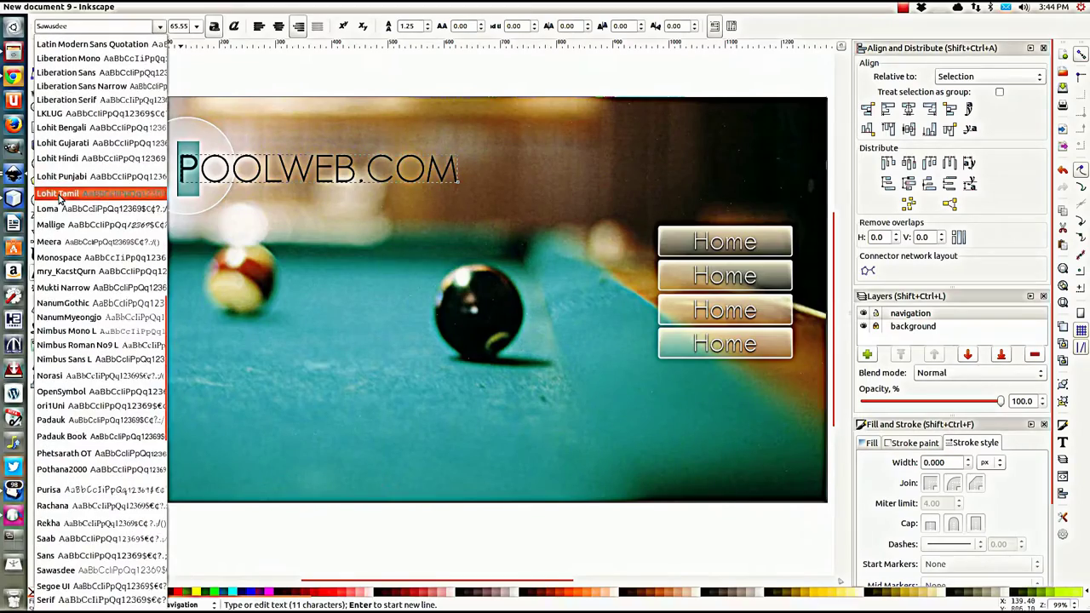
pyautogui.scroll(1, 58, 198)
pyautogui.scroll(10, 59, 199)
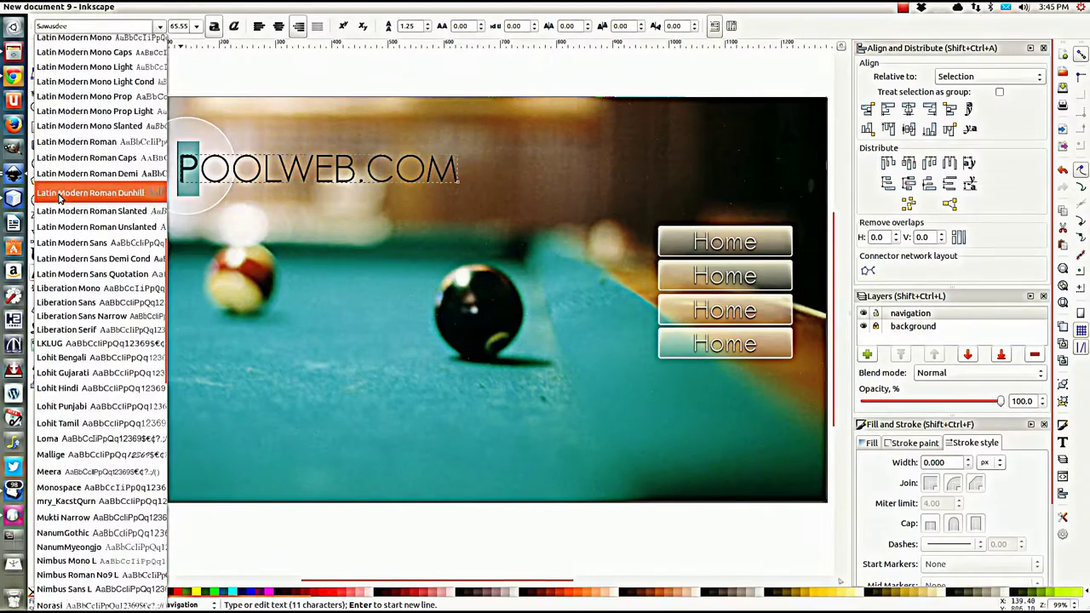
pyautogui.scroll(9, 59, 197)
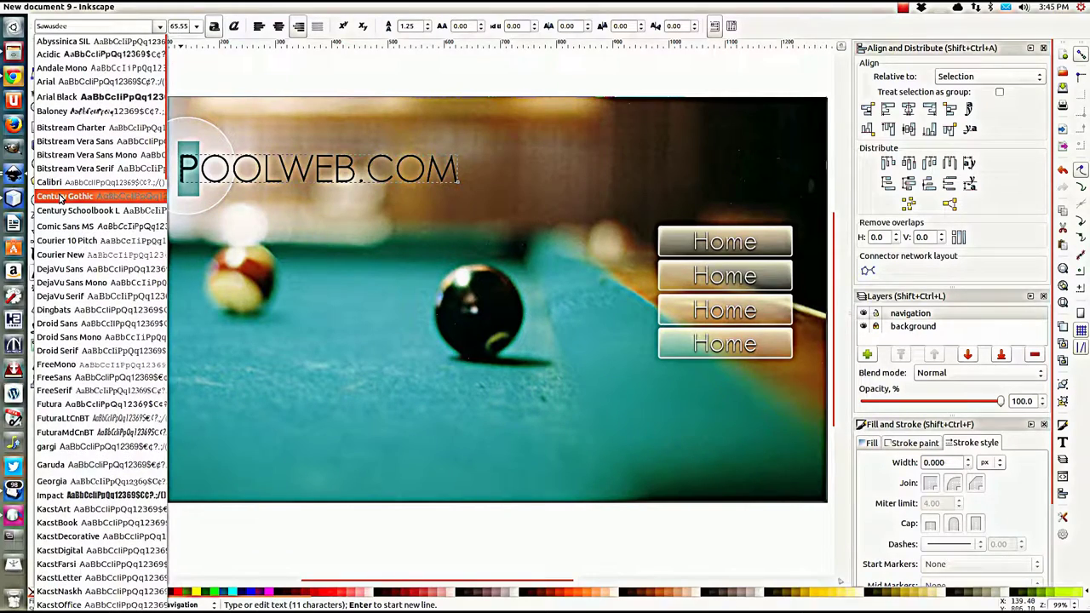
pyautogui.scroll(-5, 59, 197)
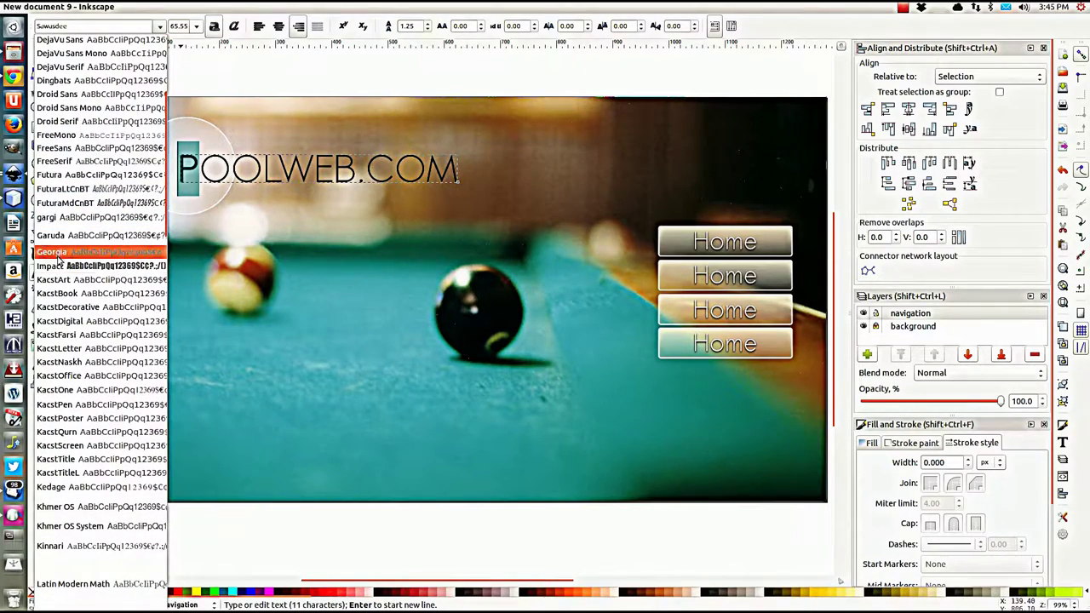
pyautogui.click(59, 264)
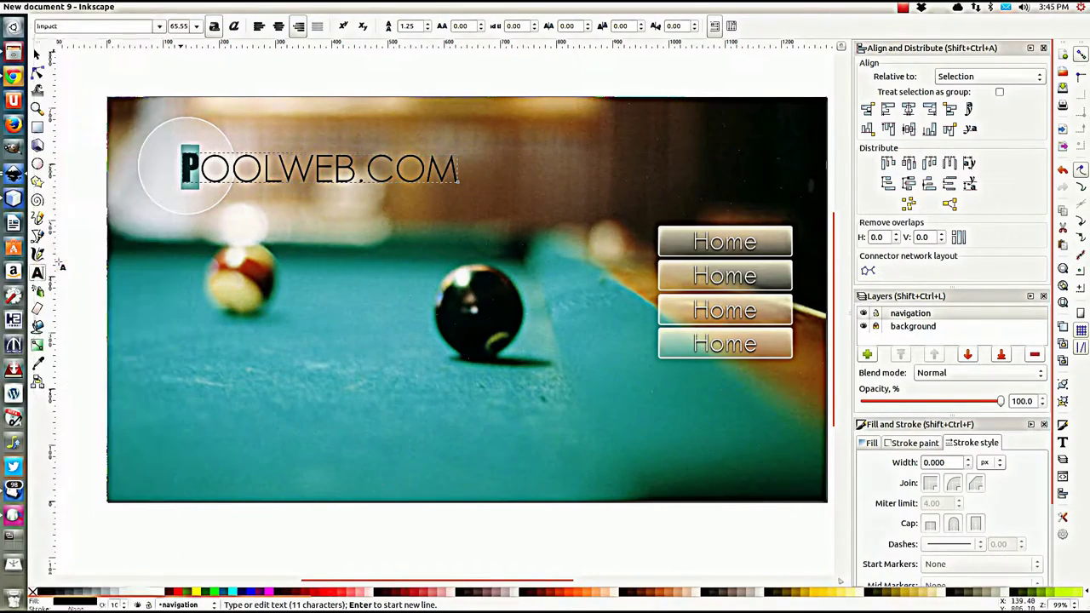
pyautogui.click(198, 28)
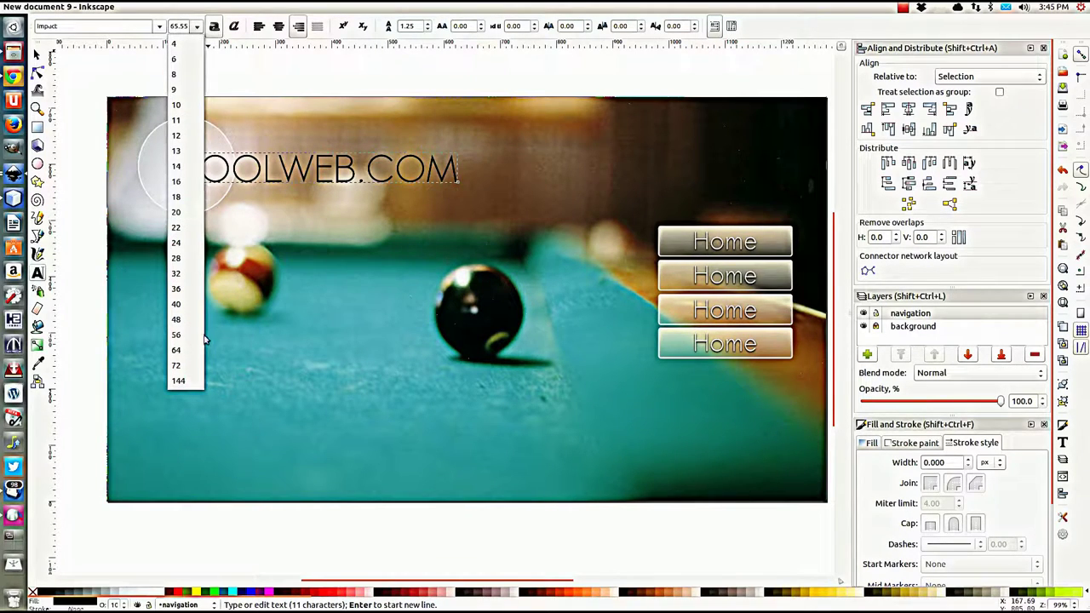
pyautogui.click(176, 366)
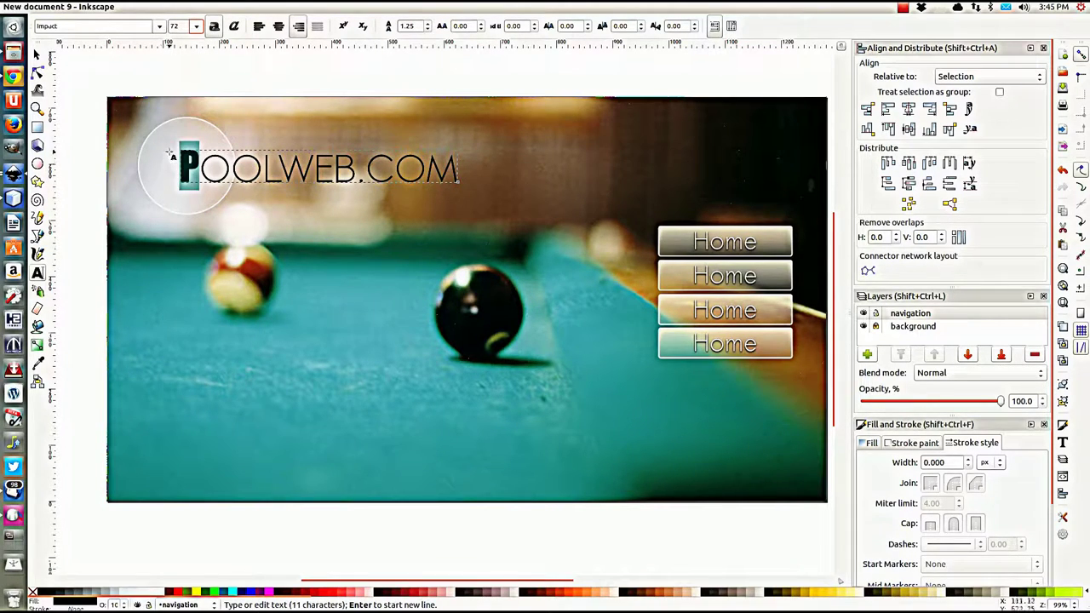
# Step: Select the POOLWEB.COM text object and nudge it slightly up-left
pyautogui.click(37, 54)
pyautogui.click(277, 188)
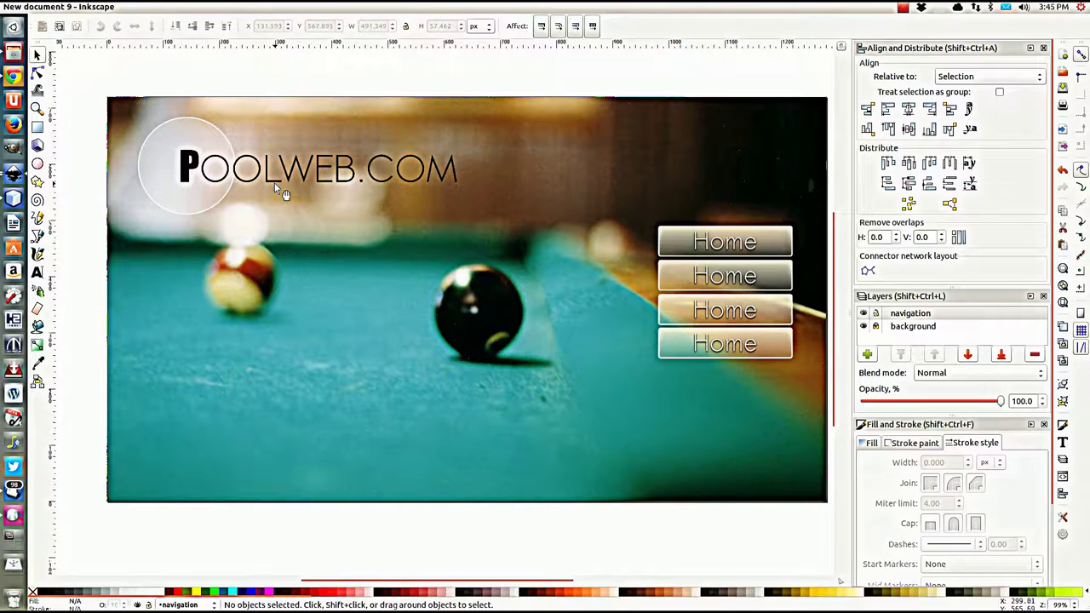
pyautogui.click(276, 186)
pyautogui.moveTo(281, 191); pyautogui.dragTo(279, 187)
# Step: Deselect the logo and start a bottom-centre text line reading 'coolweb.com ©'
pyautogui.click(280, 72)
pyautogui.click(36, 272)
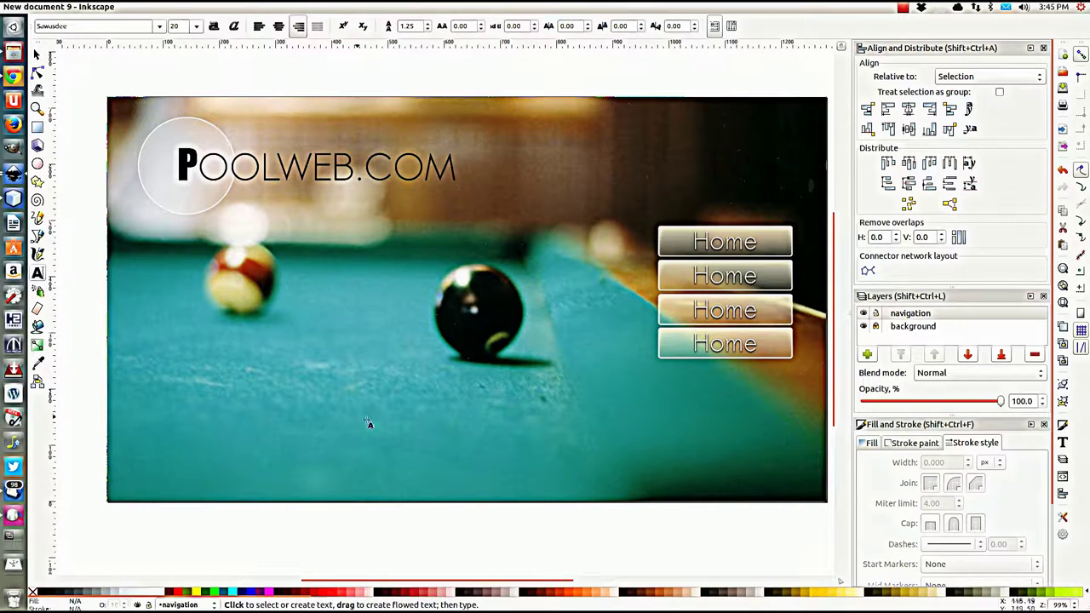
pyautogui.click(464, 482)
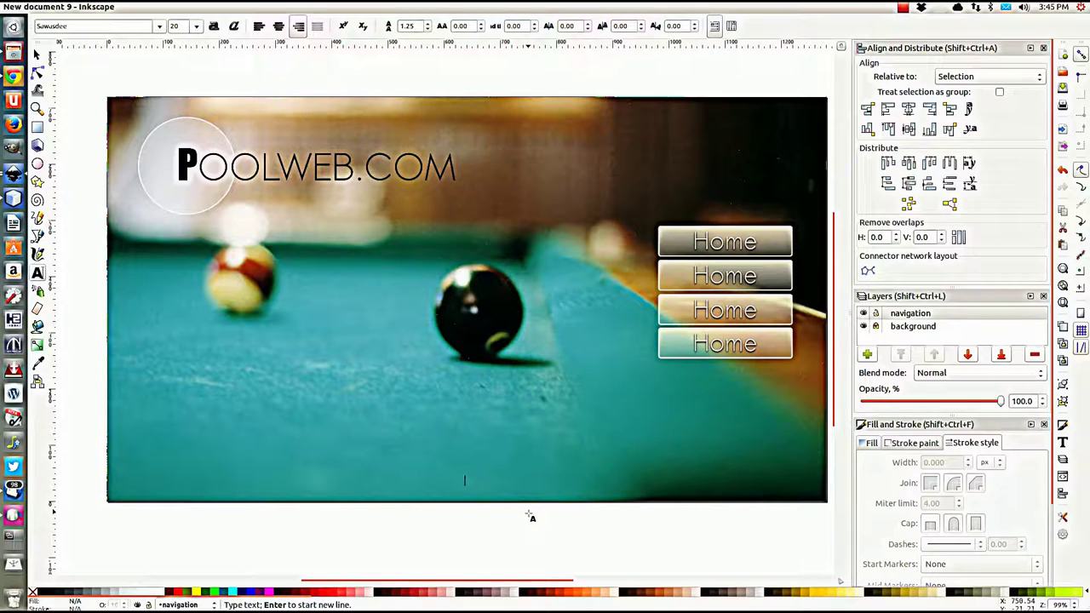
pyautogui.write('c')
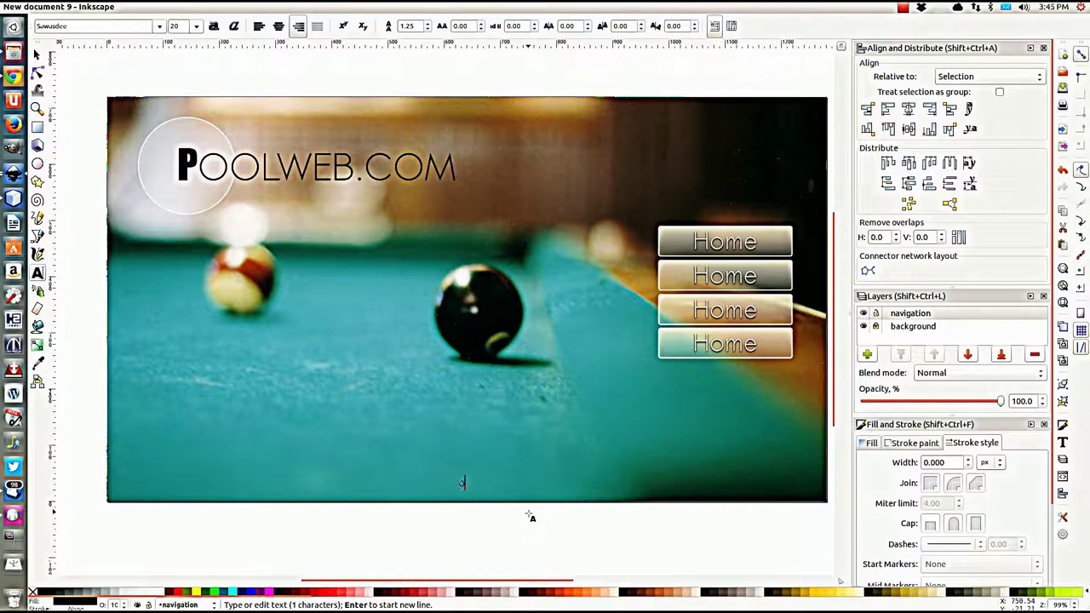
pyautogui.write('oolweb.com')
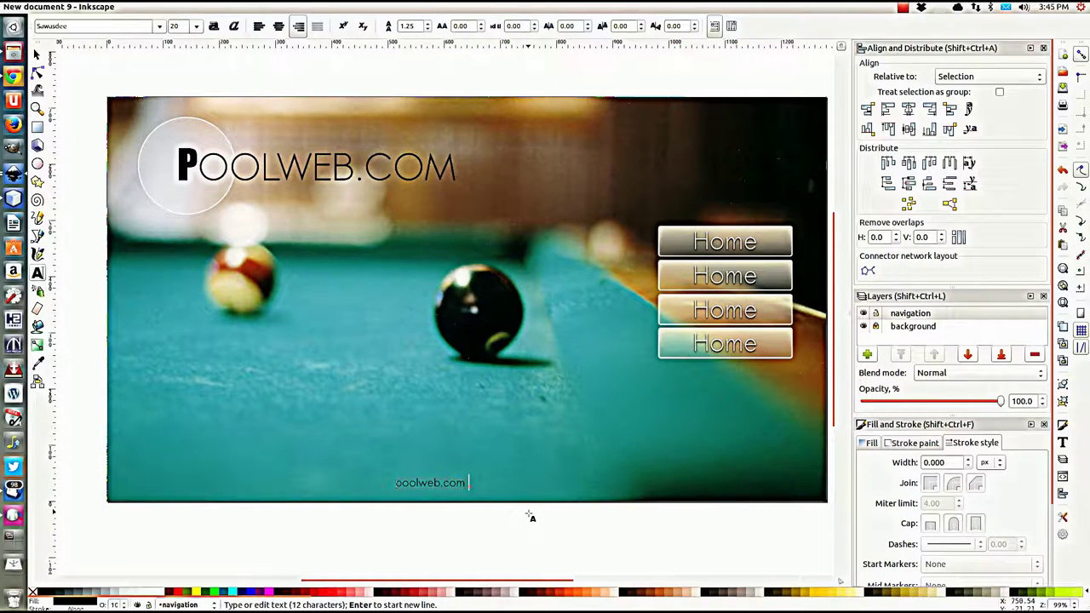
pyautogui.write(' ©')
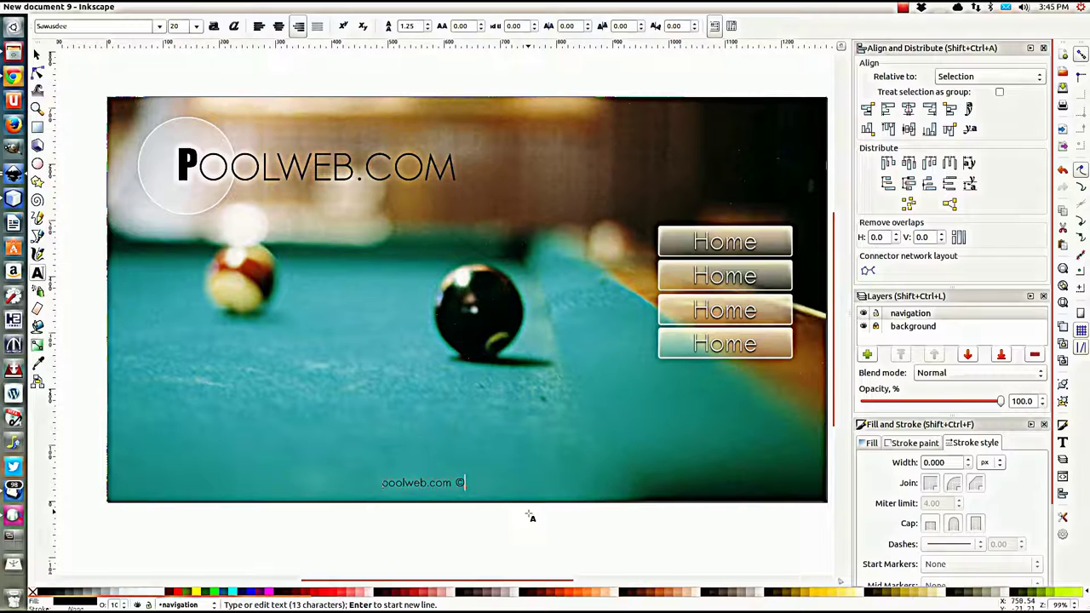
# Step: Extend the footer to read 'poolweb.com ©2013 |' followed by the contact e-mail address
pyautogui.write('2013 :')
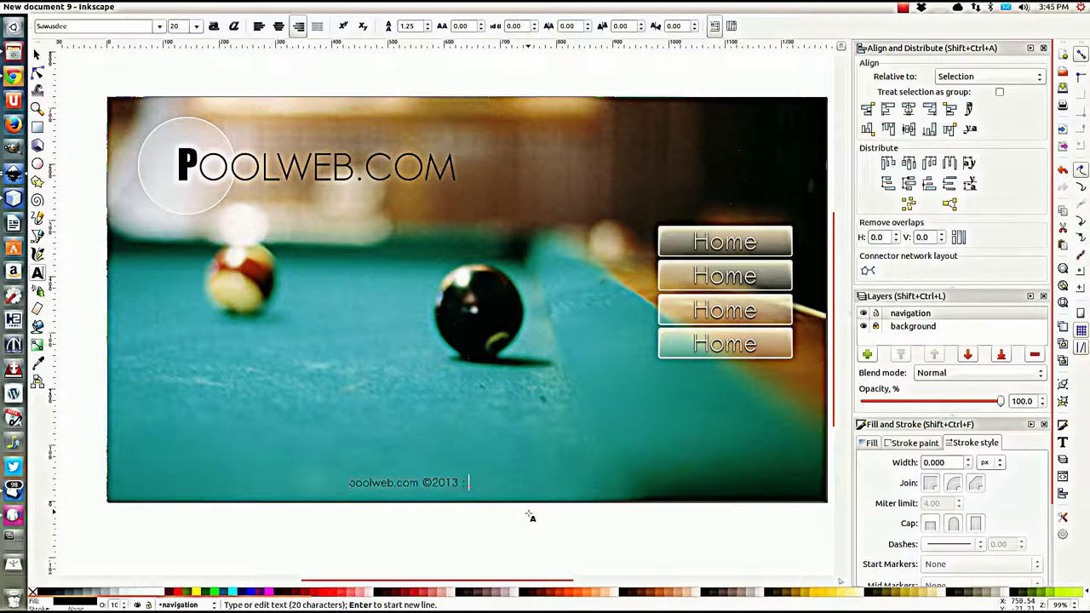
pyautogui.press('BackSpace')
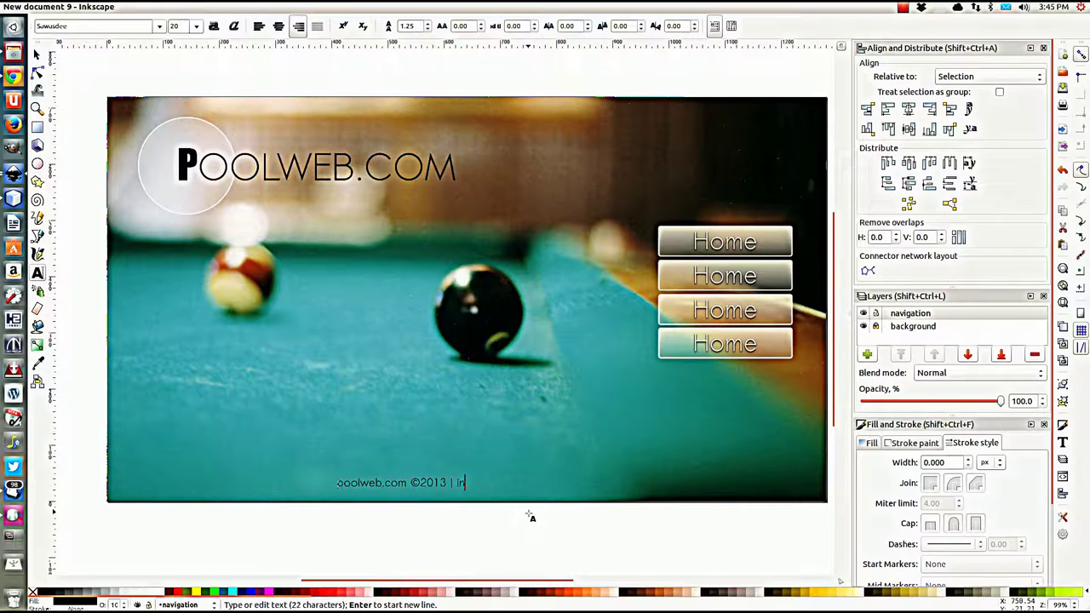
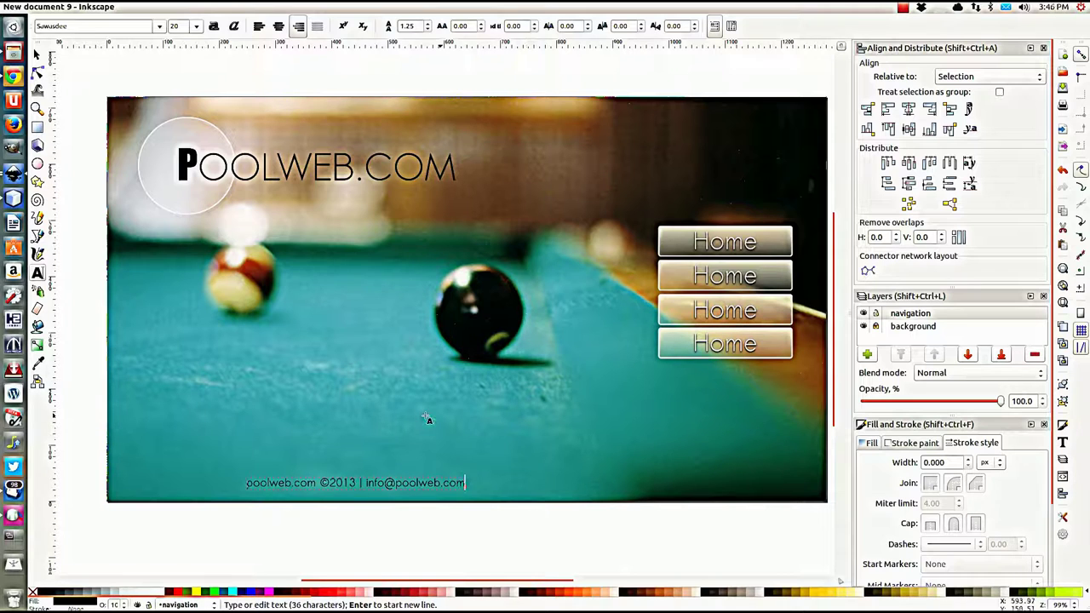
pyautogui.click(37, 54)
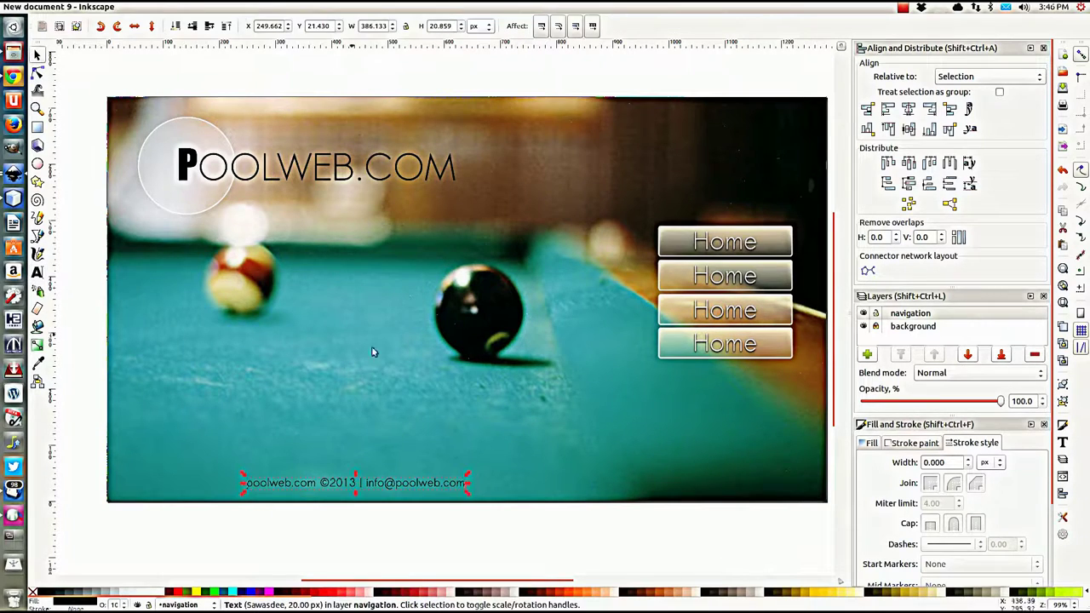
# Step: Move the footer text to the bottom centre of the page and nudge it slightly up and left
pyautogui.moveTo(287, 486); pyautogui.dragTo(408, 479)
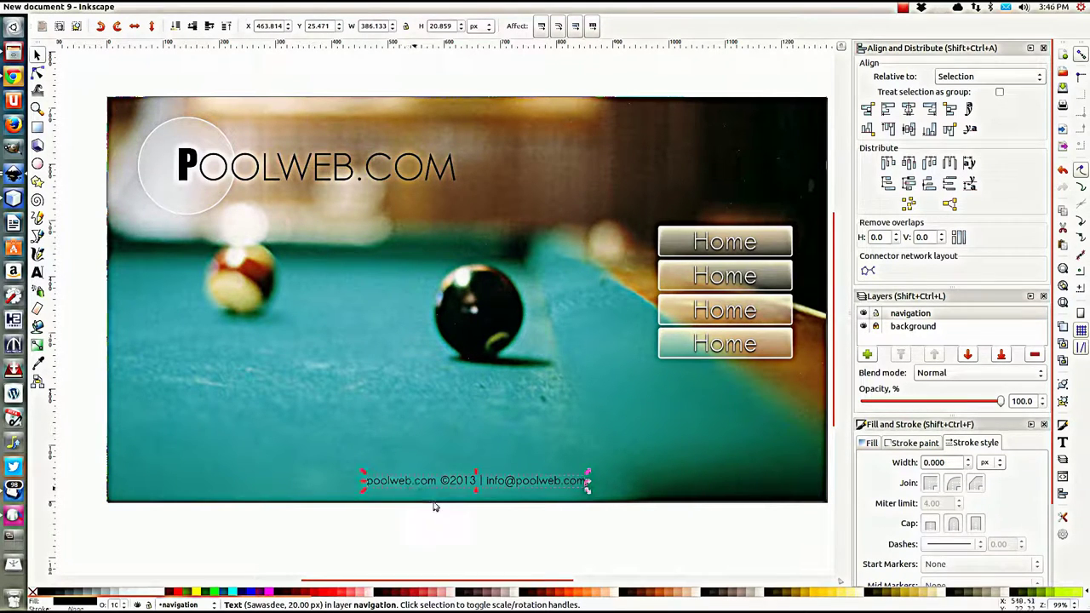
pyautogui.click(477, 546)
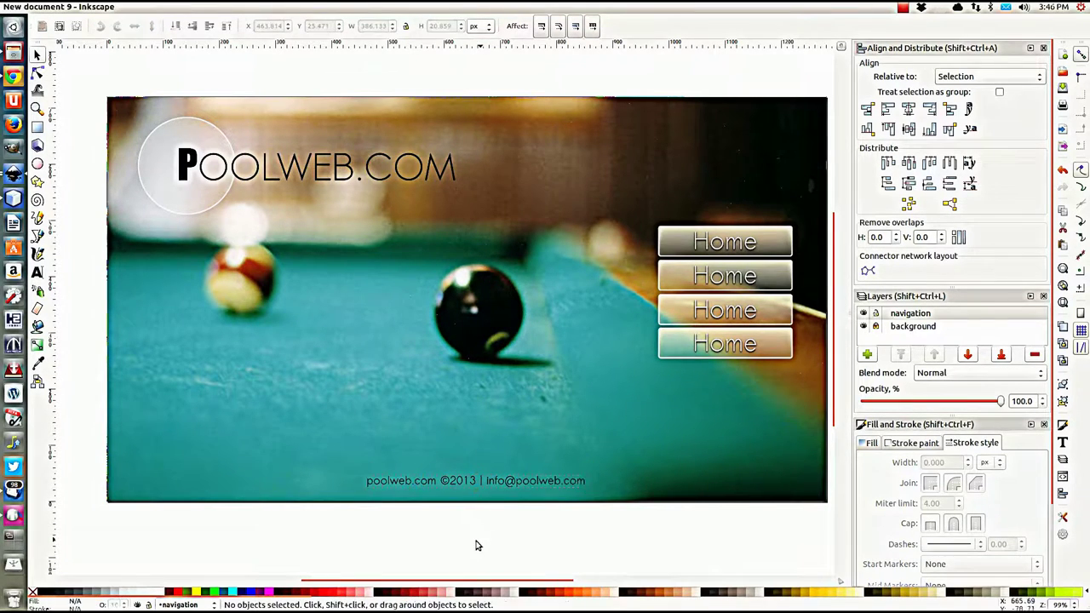
pyautogui.click(414, 480)
pyautogui.press('Left')
pyautogui.press('Up')
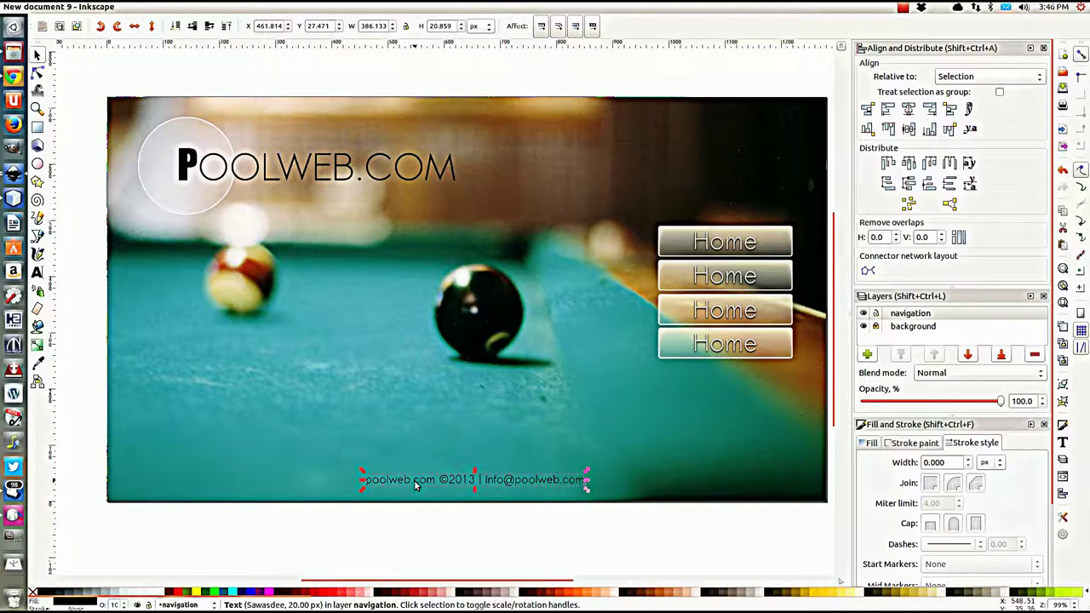
pyautogui.click(442, 515)
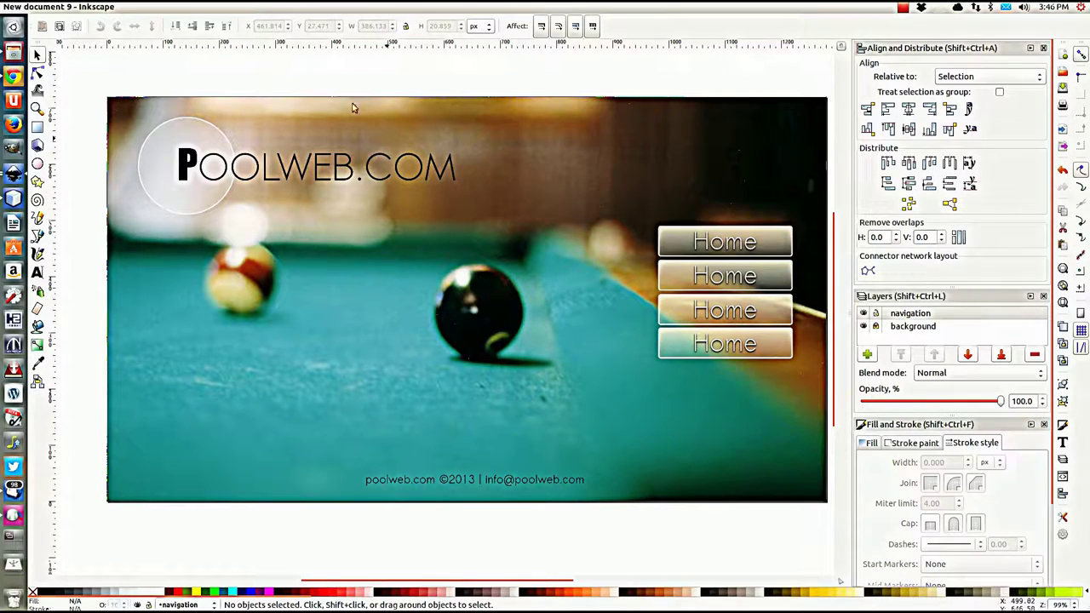
# Step: Group the translucent circle and the POOLWEB.COM text into one two-object logo group
pyautogui.click(188, 163)
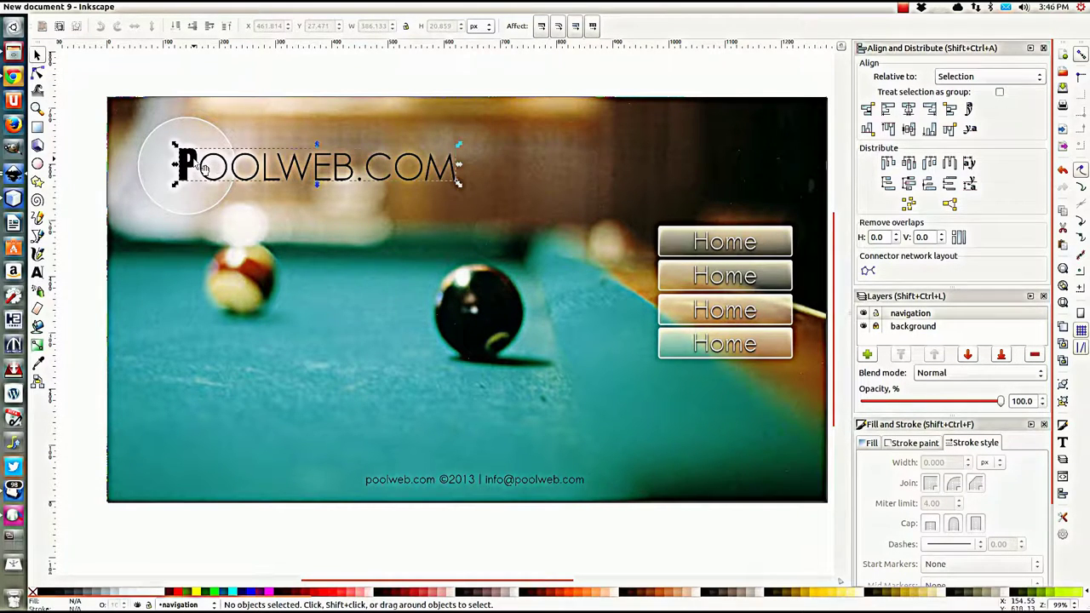
pyautogui.click(204, 75)
pyautogui.click(180, 132)
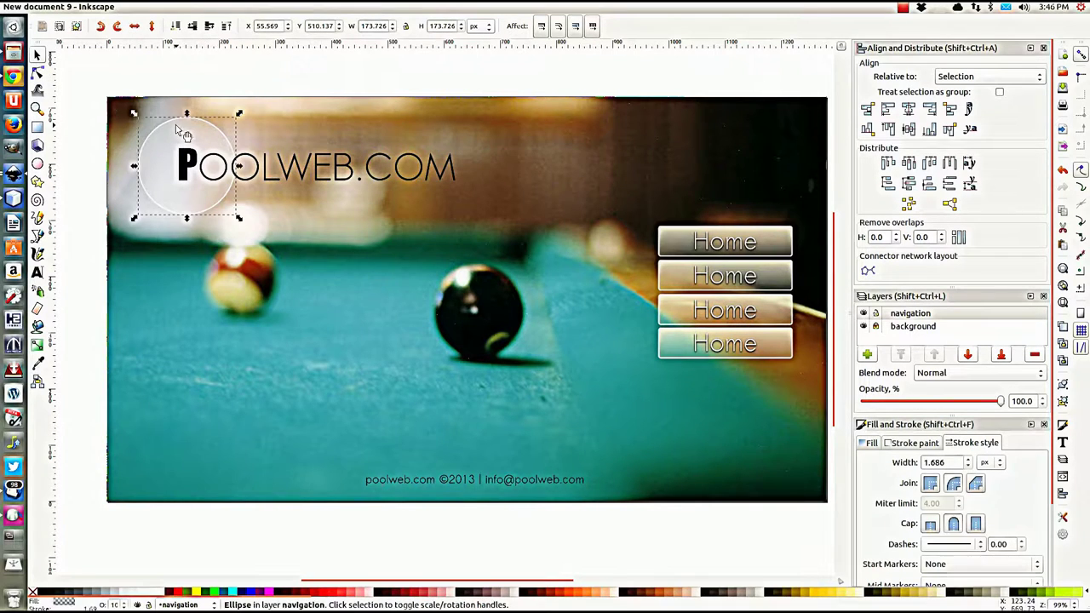
pyautogui.keyDown('shift'); pyautogui.click(269, 173); pyautogui.keyUp('shift')
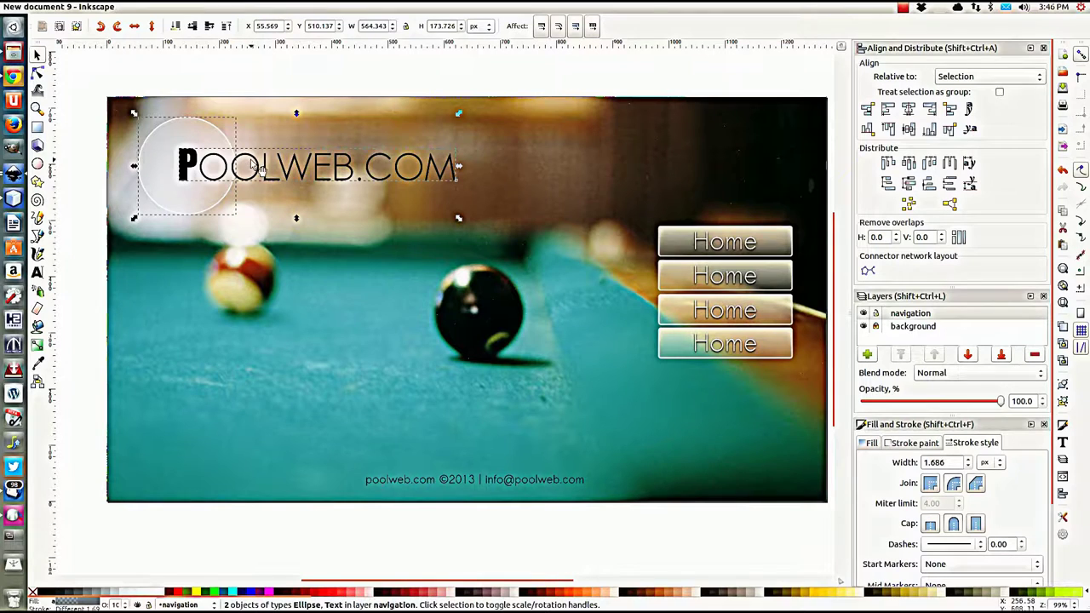
pyautogui.press('ctrl')
pyautogui.hotkey('ctrl', 'g')
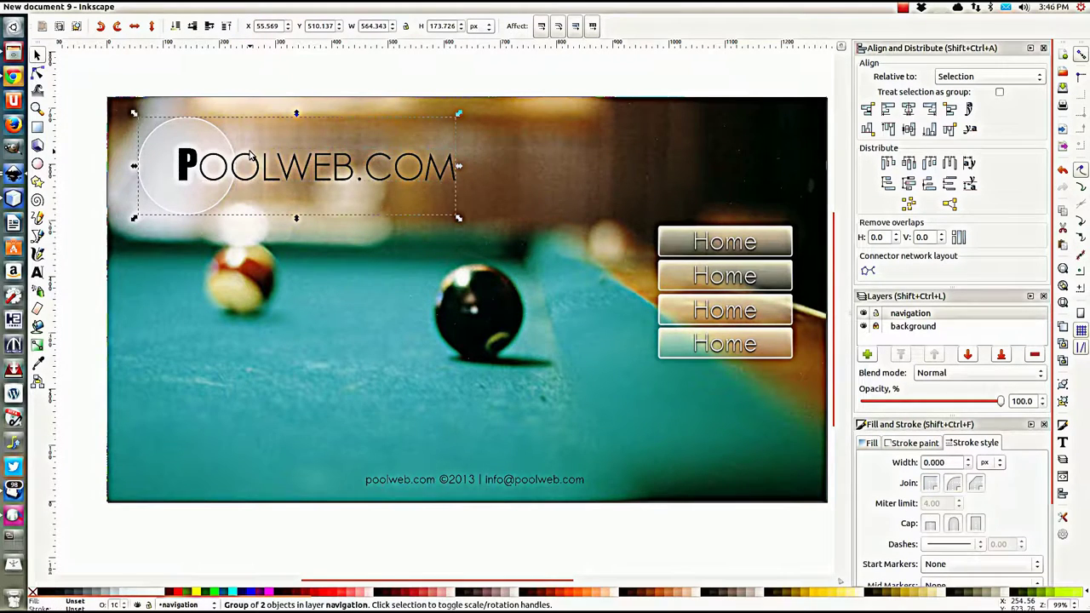
# Step: Change the second navigation button's label from Home to Mission
pyautogui.click(724, 248)
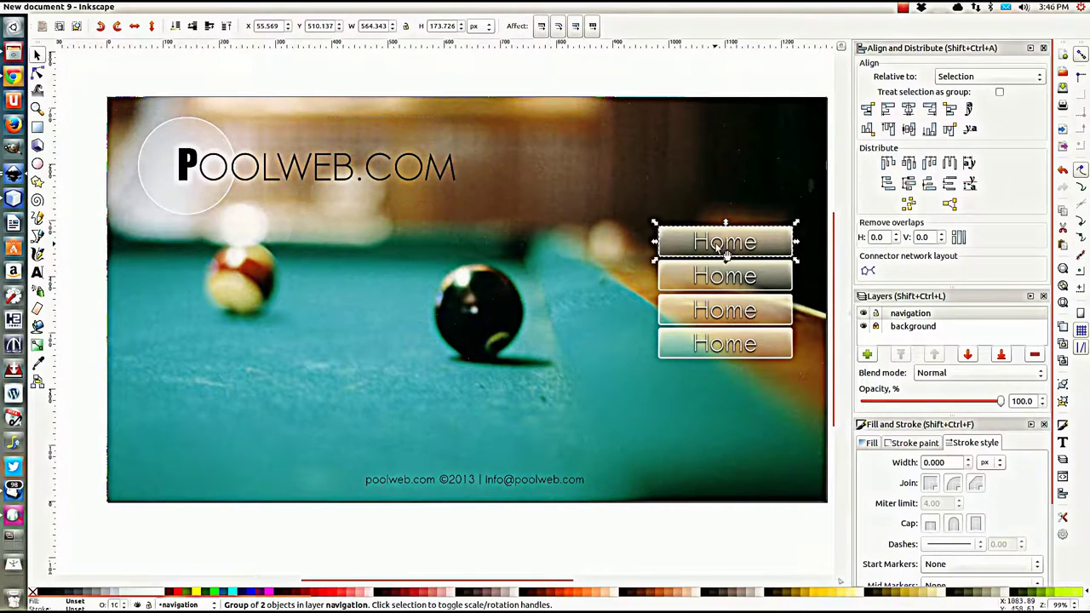
pyautogui.click(719, 275)
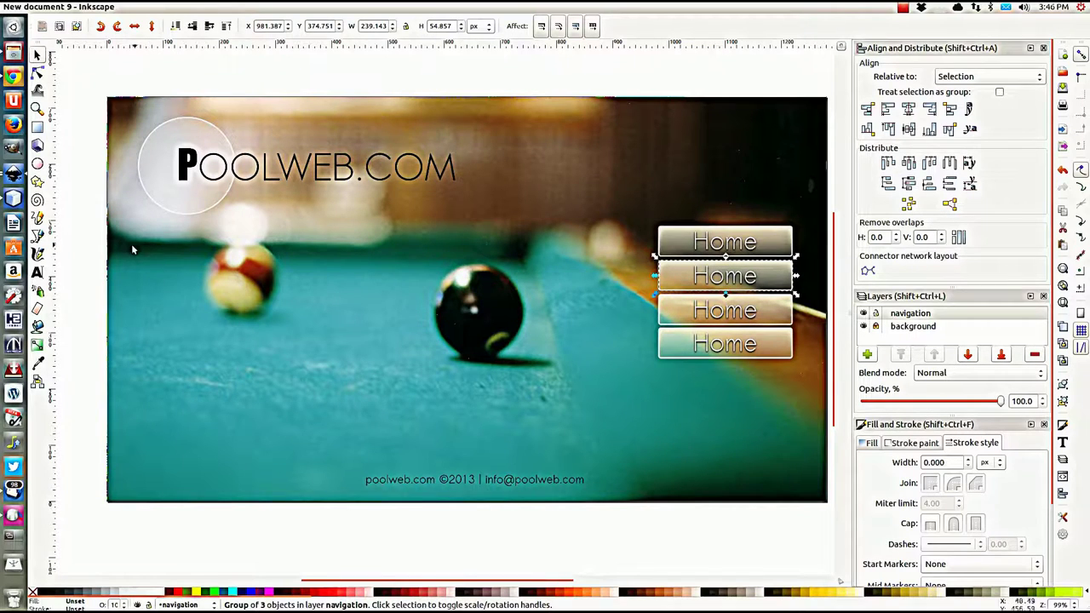
pyautogui.click(38, 272)
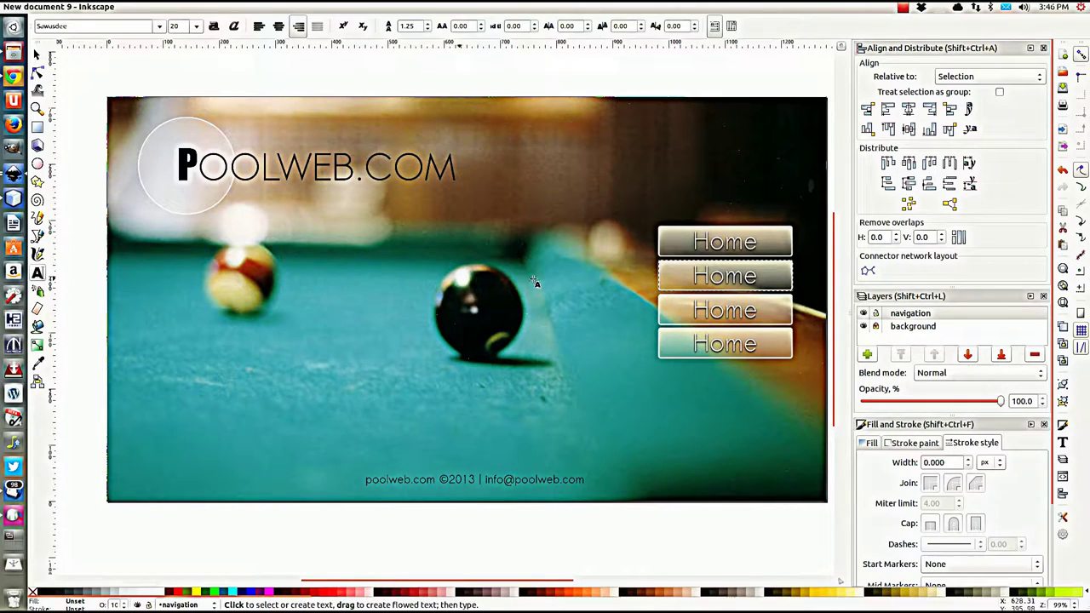
pyautogui.doubleClick(720, 276)
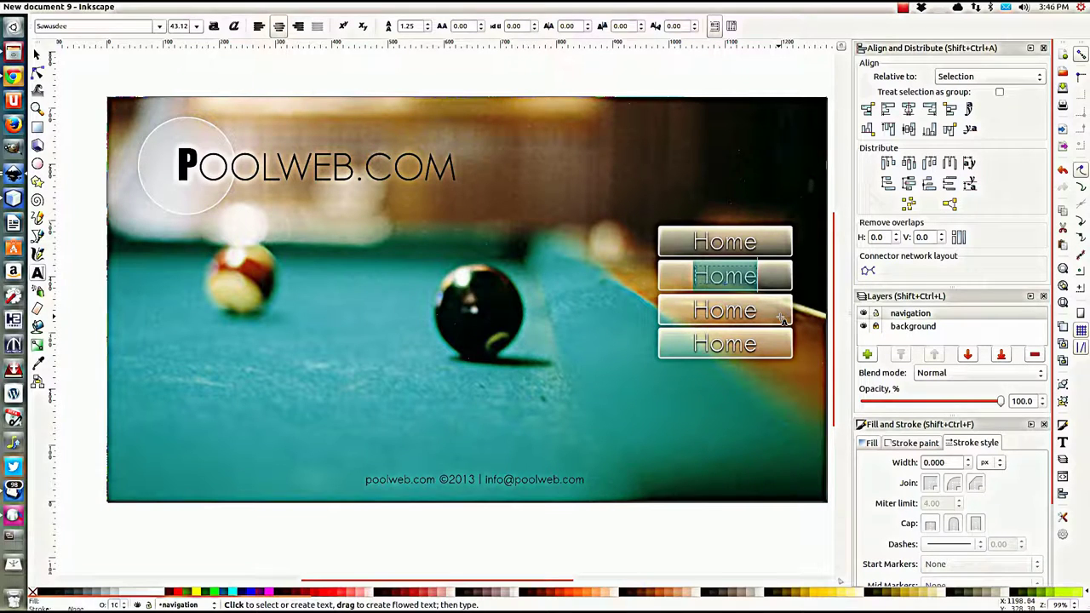
pyautogui.press('Right')
pyautogui.press('Left')
pyautogui.press('Left')
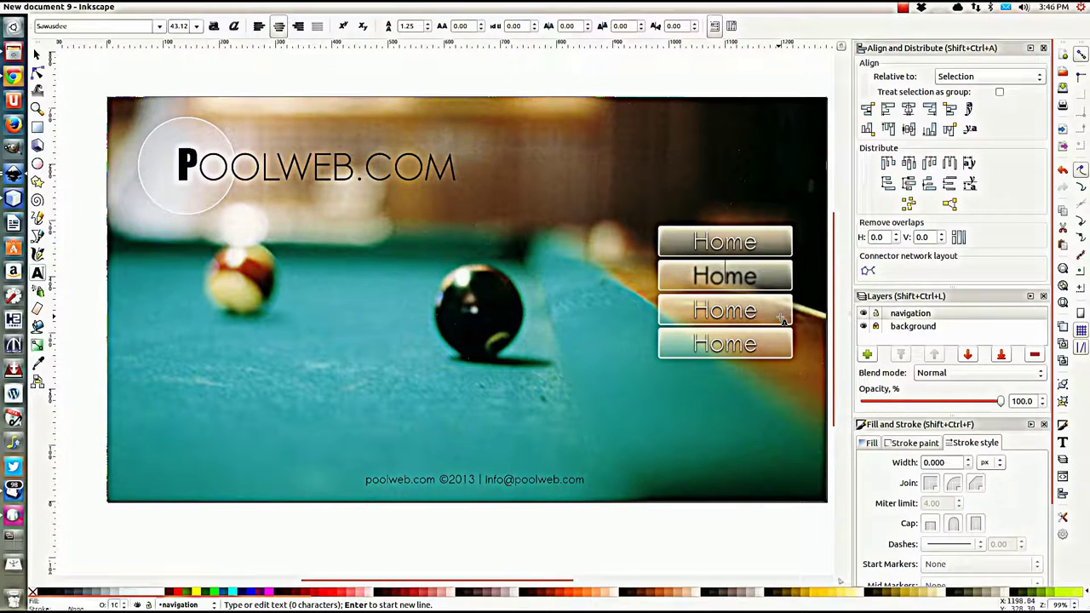
pyautogui.write('Mis')
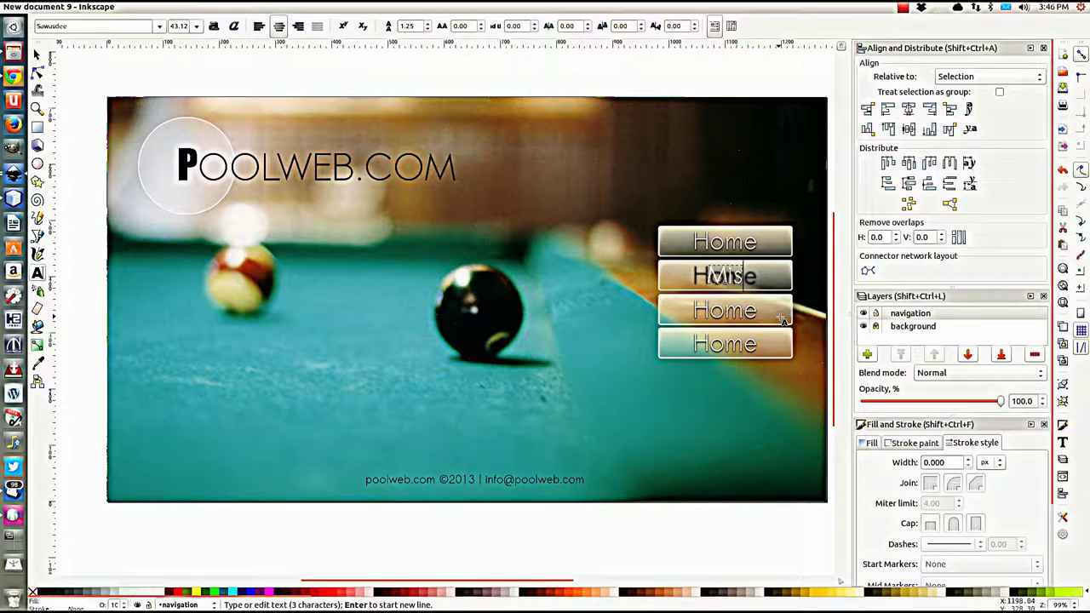
pyautogui.write('sion')
pyautogui.press('Escape')
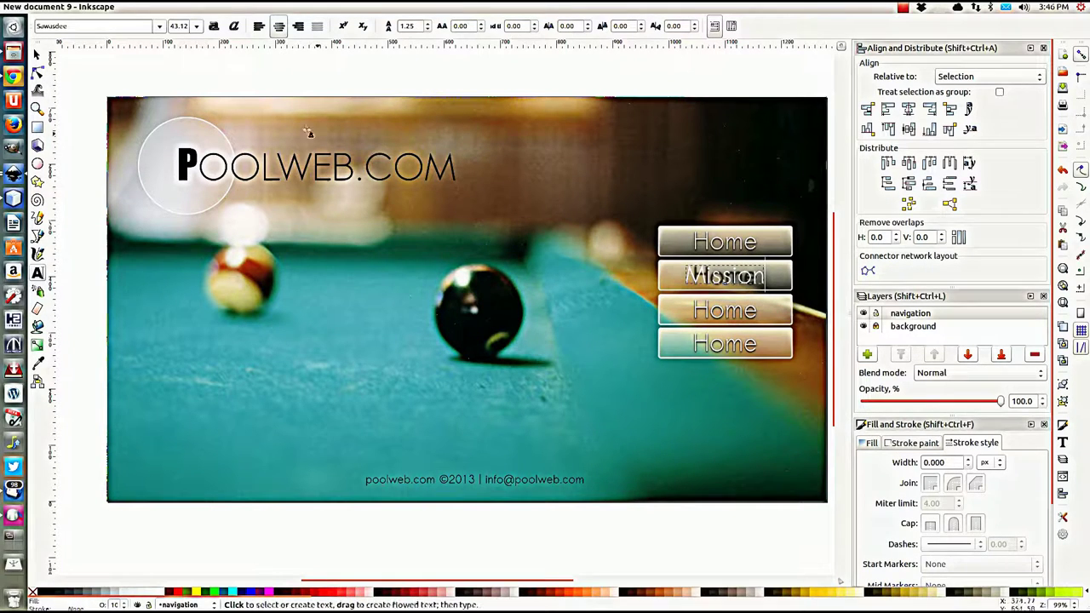
pyautogui.click(37, 54)
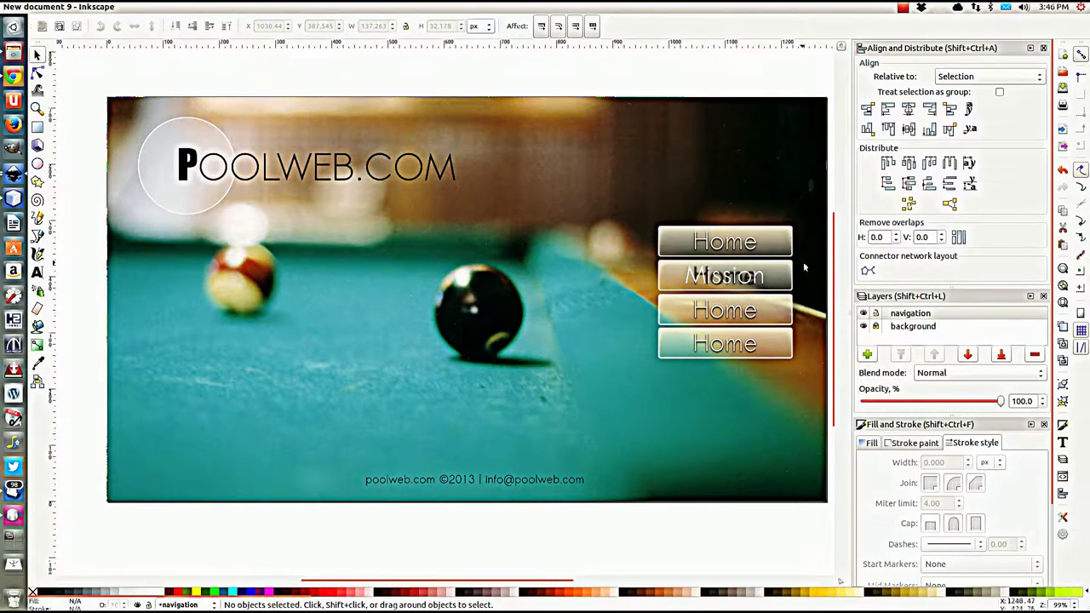
pyautogui.scroll(3, 743, 285)
pyautogui.click(645, 268)
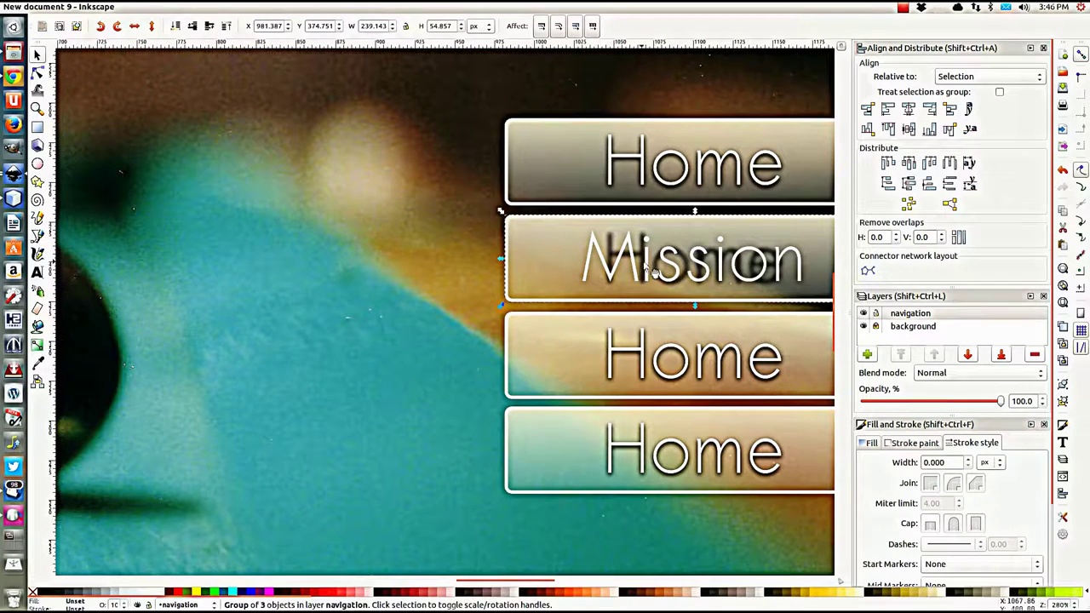
pyautogui.doubleClick(645, 268)
pyautogui.click(647, 268)
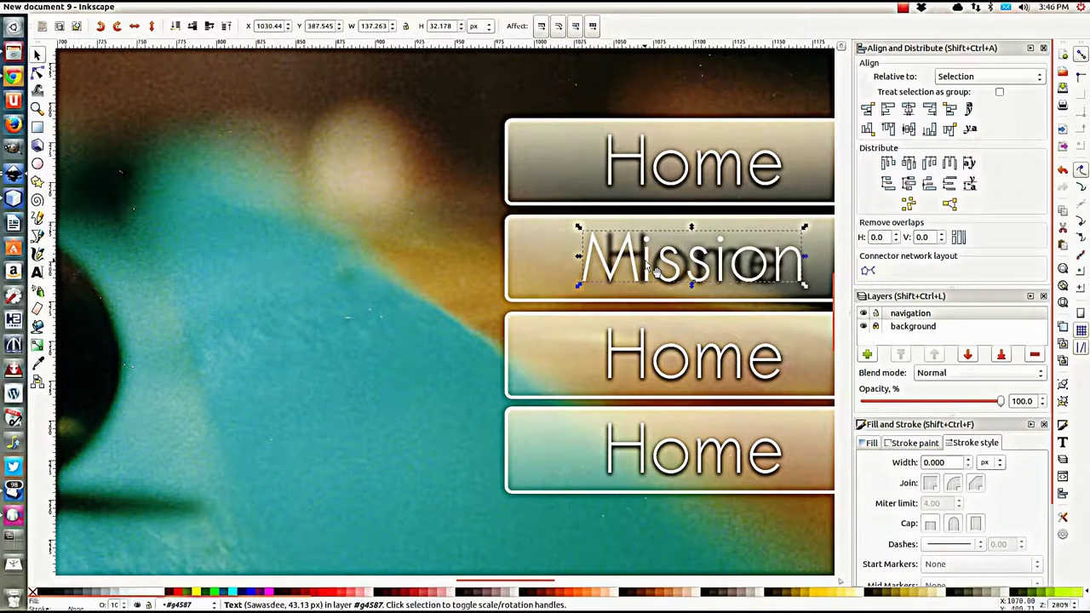
pyautogui.moveTo(647, 267); pyautogui.dragTo(677, 266)
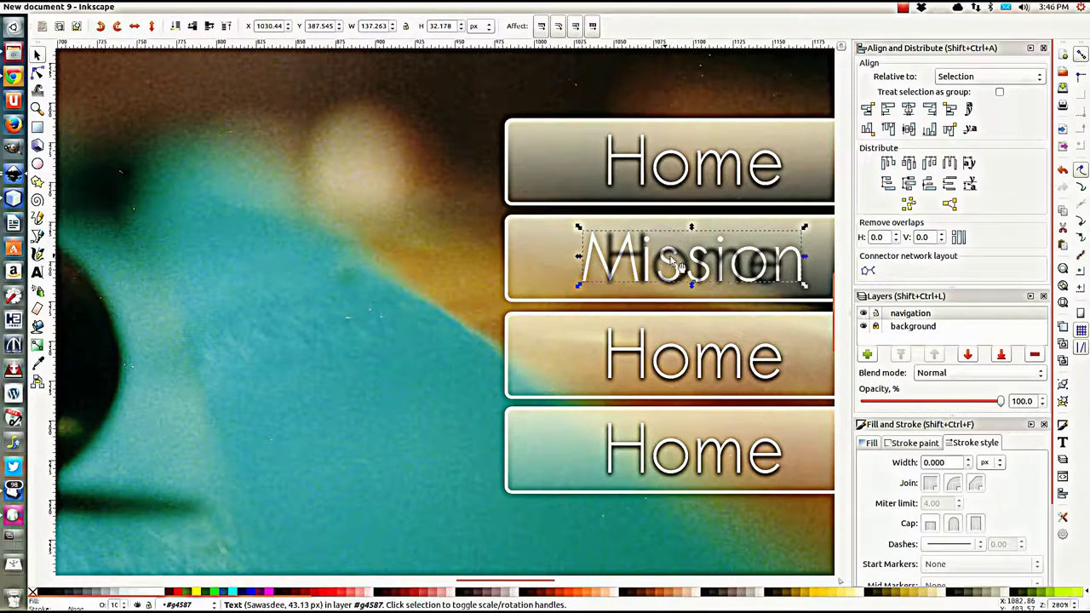
pyautogui.keyDown('alt'); pyautogui.click(654, 271); pyautogui.keyUp('alt')
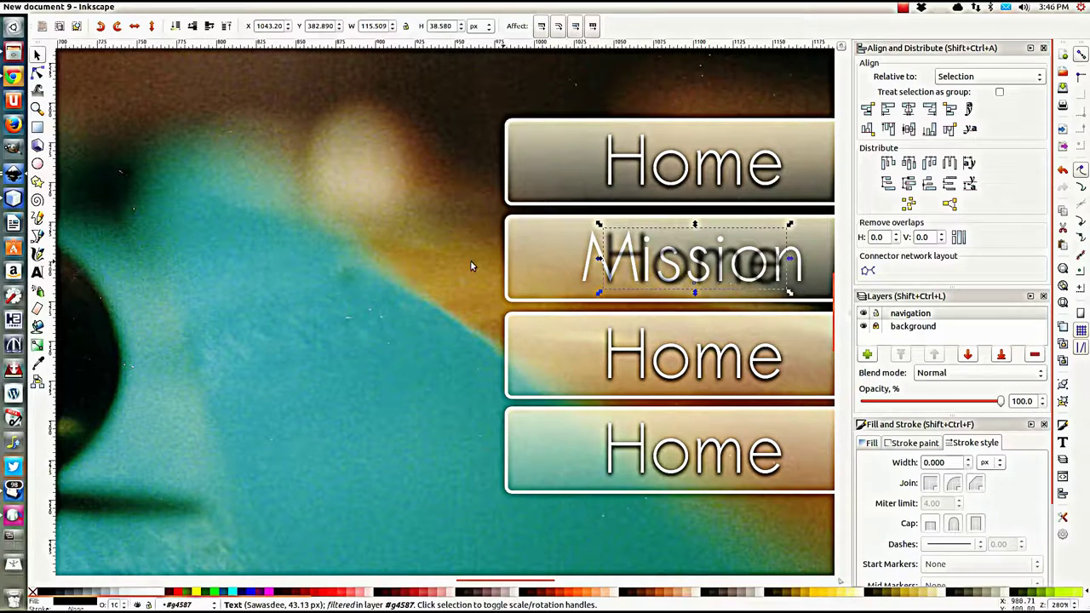
pyautogui.click(37, 272)
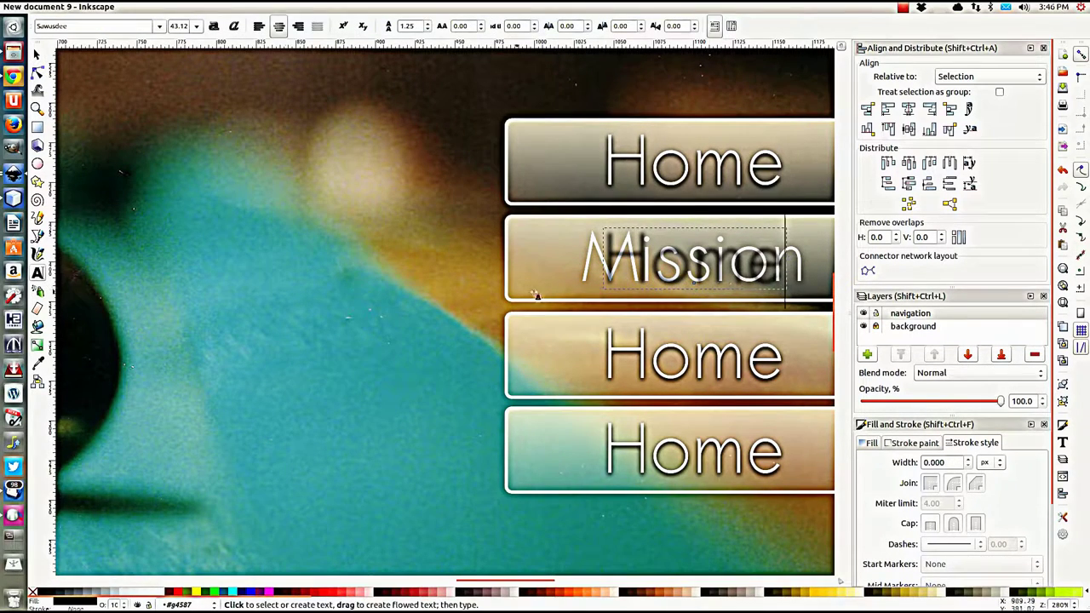
pyautogui.moveTo(615, 268); pyautogui.dragTo(788, 280)
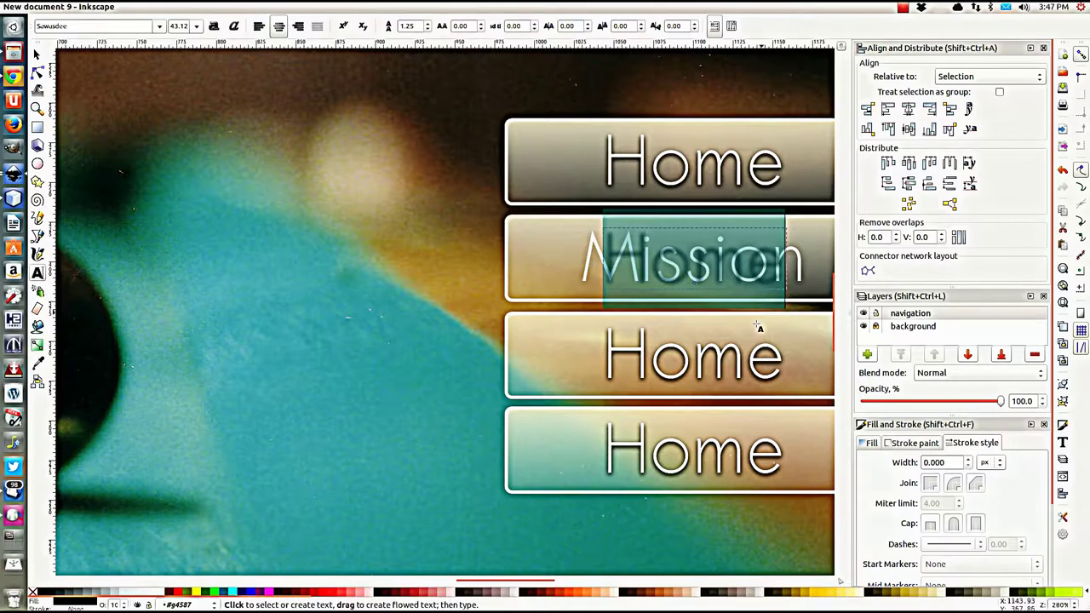
pyautogui.write('Mission')
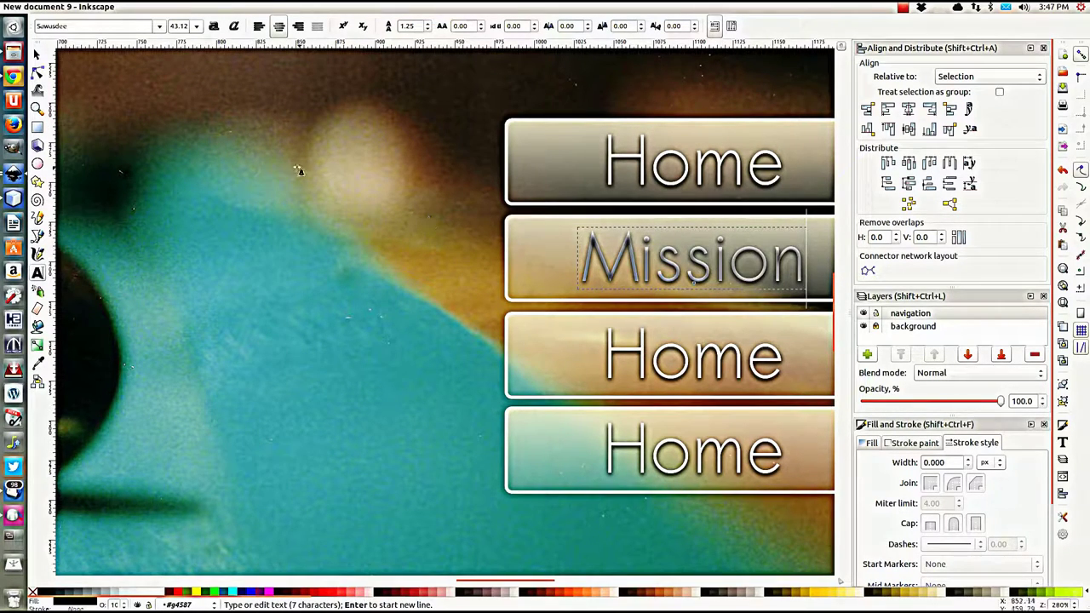
pyautogui.click(37, 55)
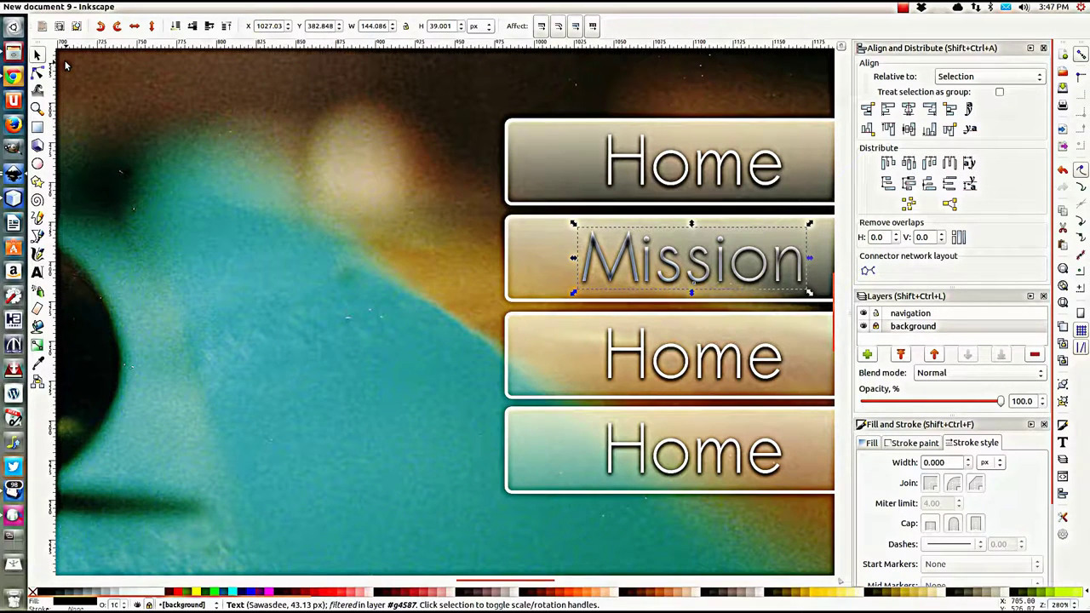
pyautogui.hotkey('ctrl', 'pagedown')
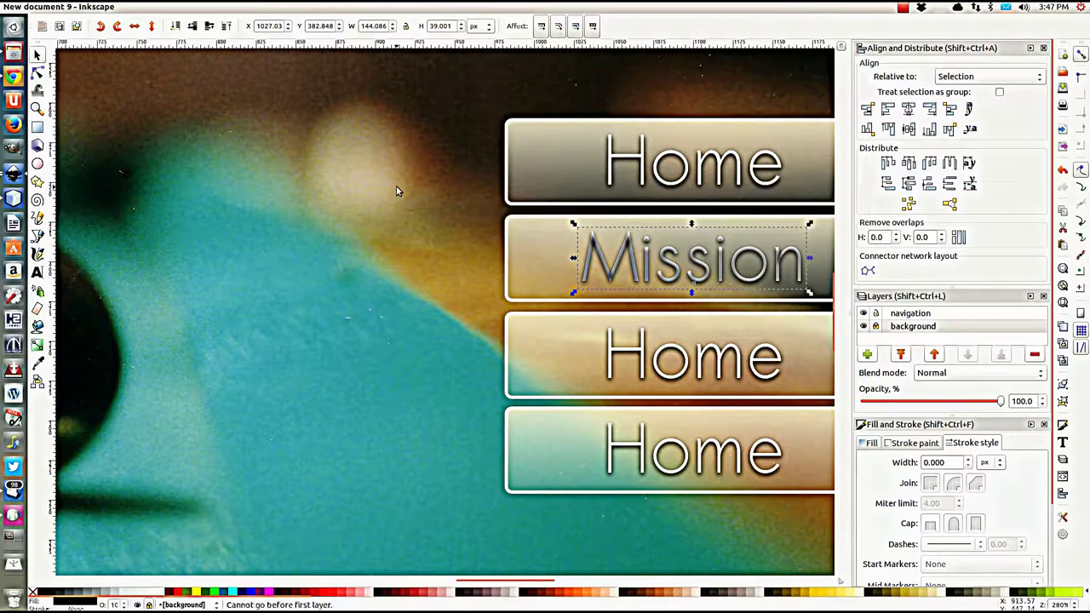
pyautogui.hotkey('ctrl', 'pageup')
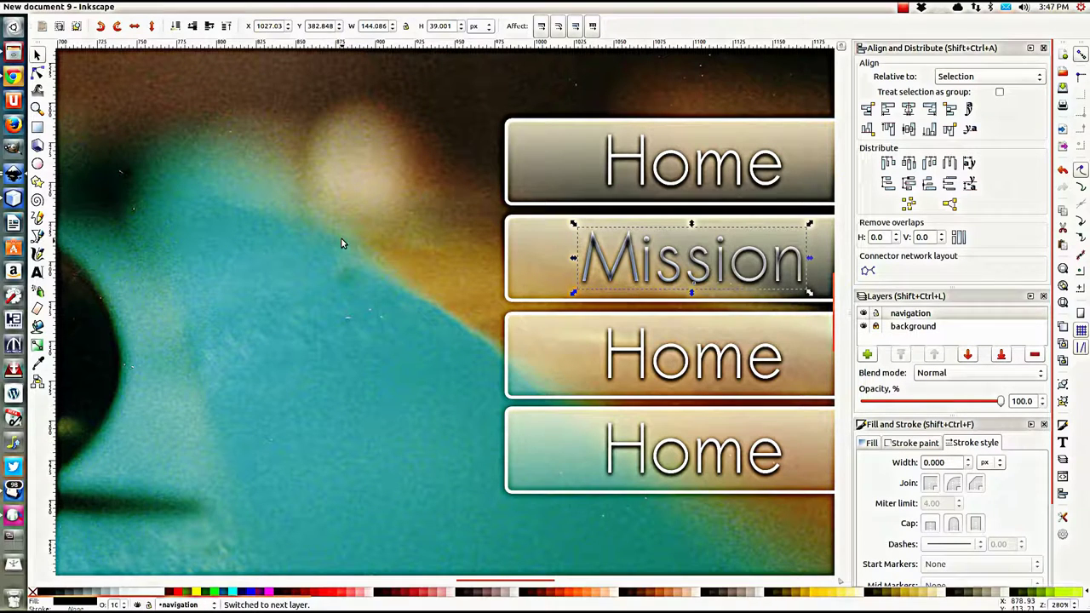
pyautogui.click(634, 260)
pyautogui.click(704, 267)
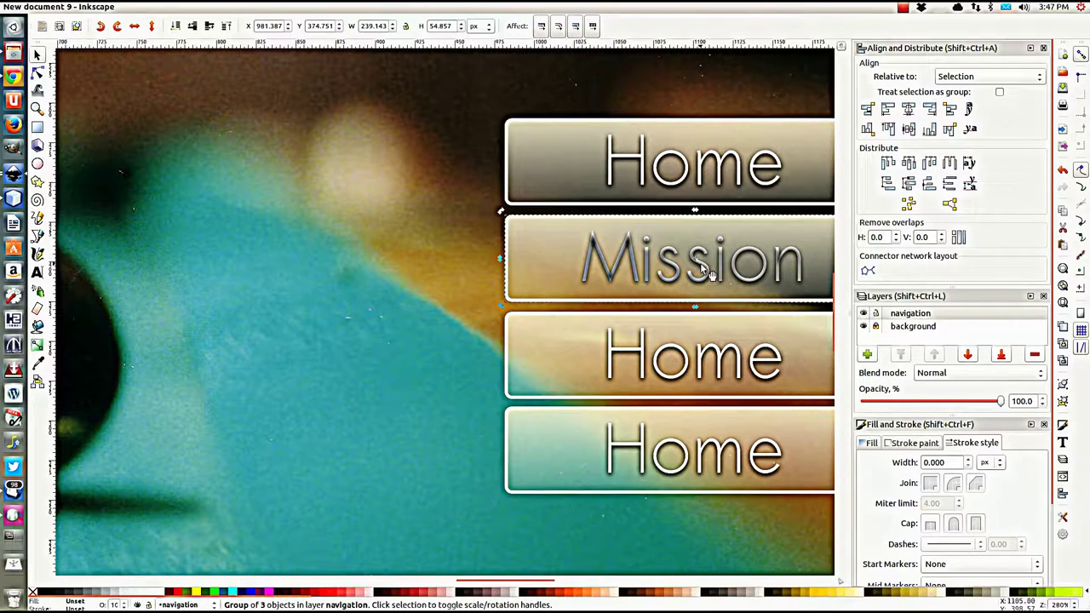
pyautogui.press('Escape')
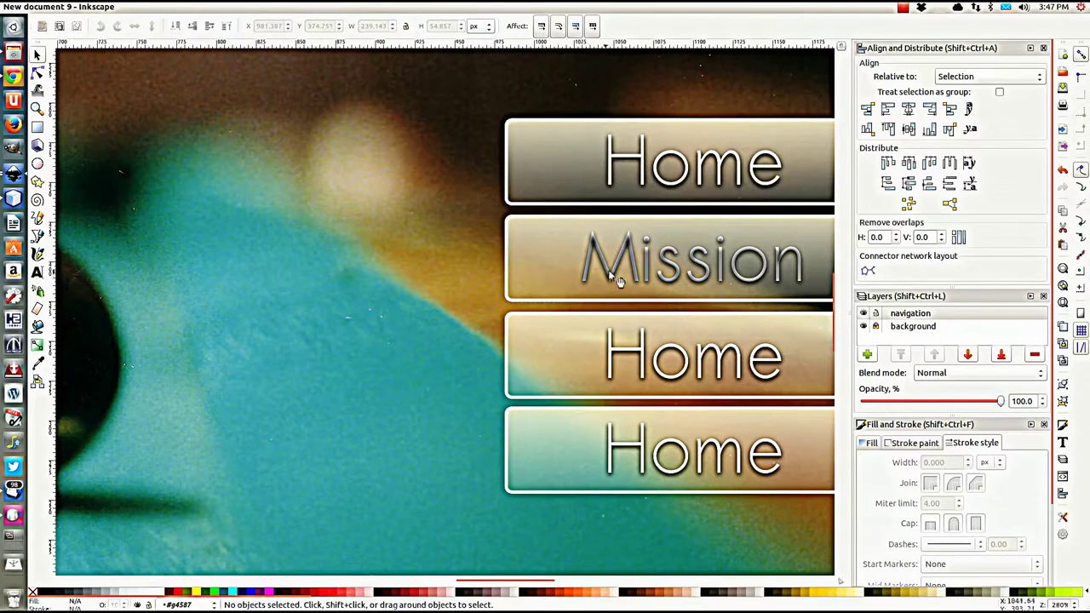
pyautogui.keyDown('ctrl'); pyautogui.click(618, 280); pyautogui.keyUp('ctrl')
pyautogui.hotkey('ctrl', 'pageup')
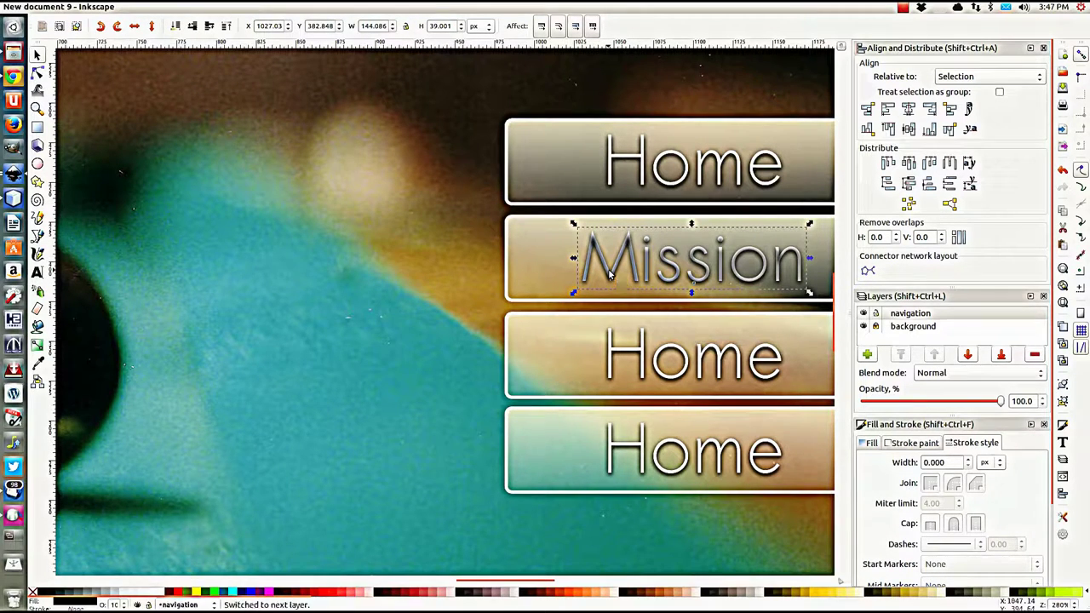
pyautogui.hotkey('ctrl', 'pagedown')
pyautogui.hotkey('ctrl', 'pageup')
pyautogui.hotkey('ctrl', 'pagedown')
pyautogui.press('Escape')
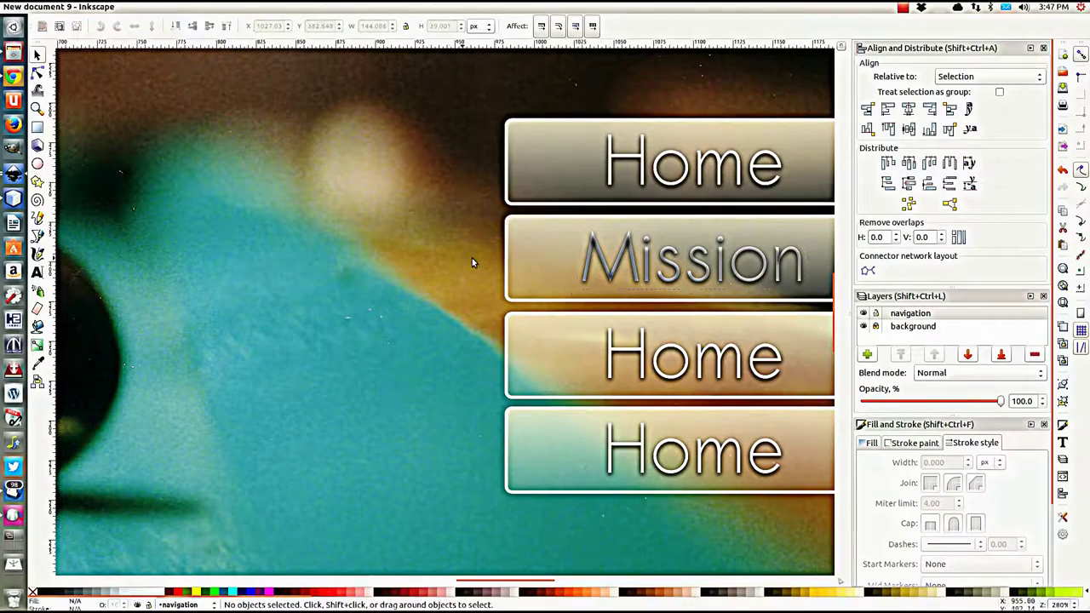
pyautogui.click(609, 259)
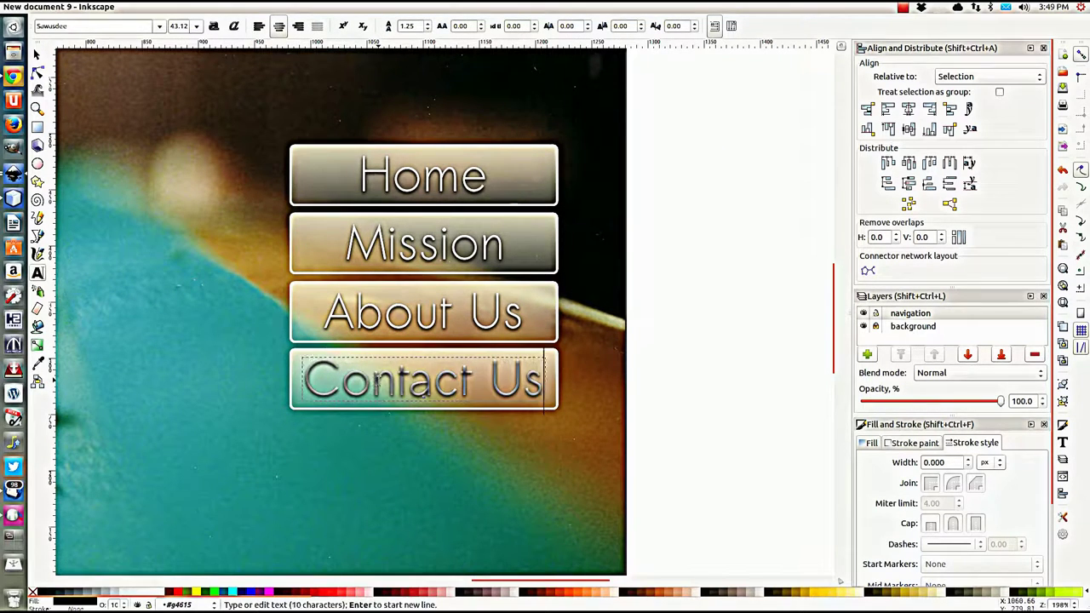
# Step: Finish the About Us and Contact Us button labels and deselect them
pyautogui.click(36, 55)
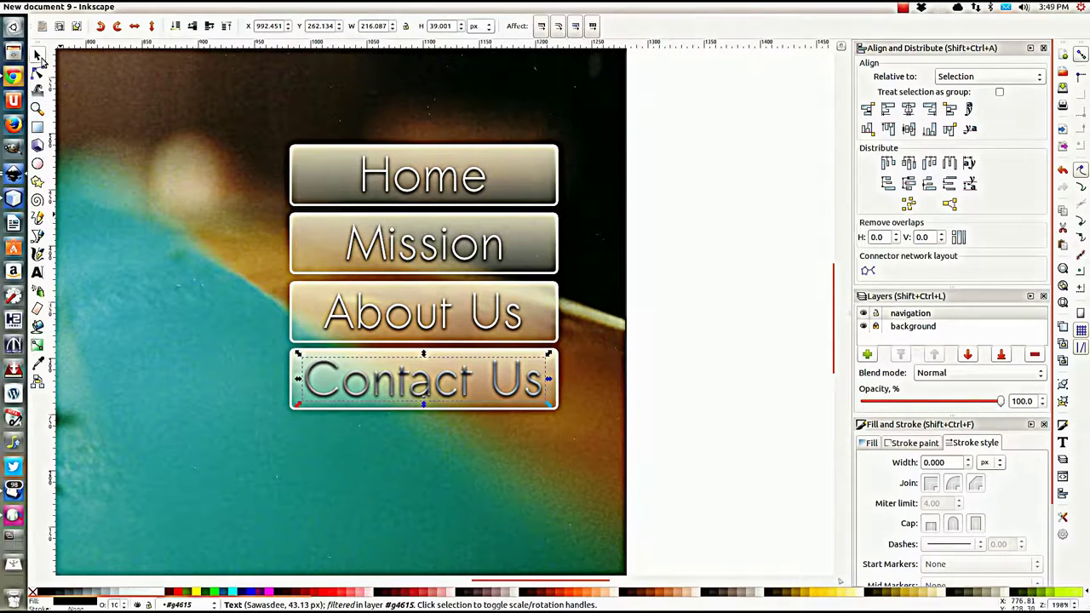
pyautogui.click(665, 241)
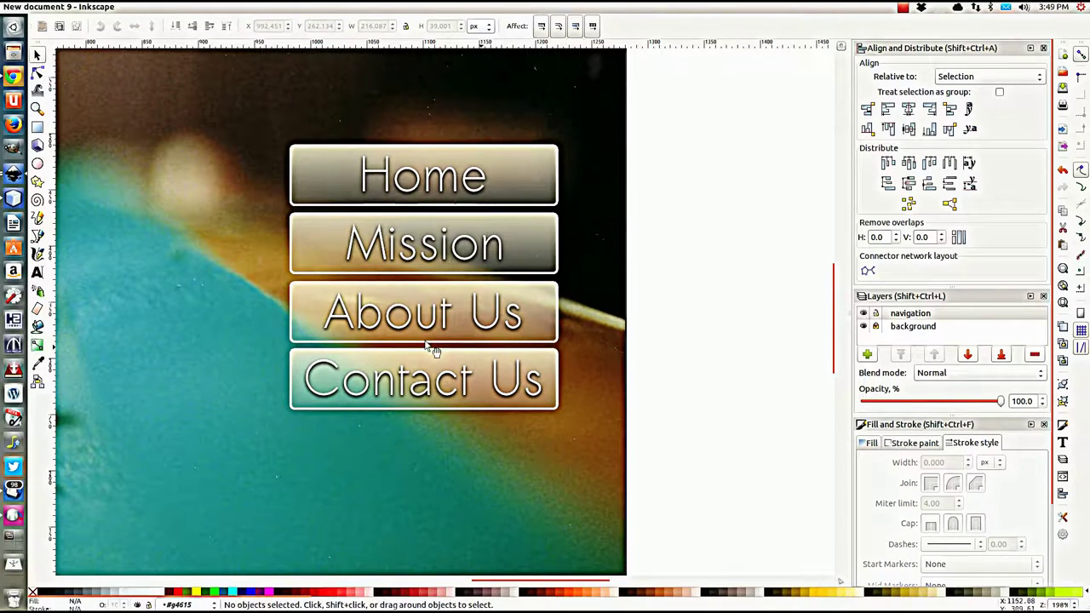
pyautogui.scroll(-4, 413, 342)
# Step: Zoom out and pan to show the whole design, then make navigation the current layer
pyautogui.scroll(2, 412, 342)
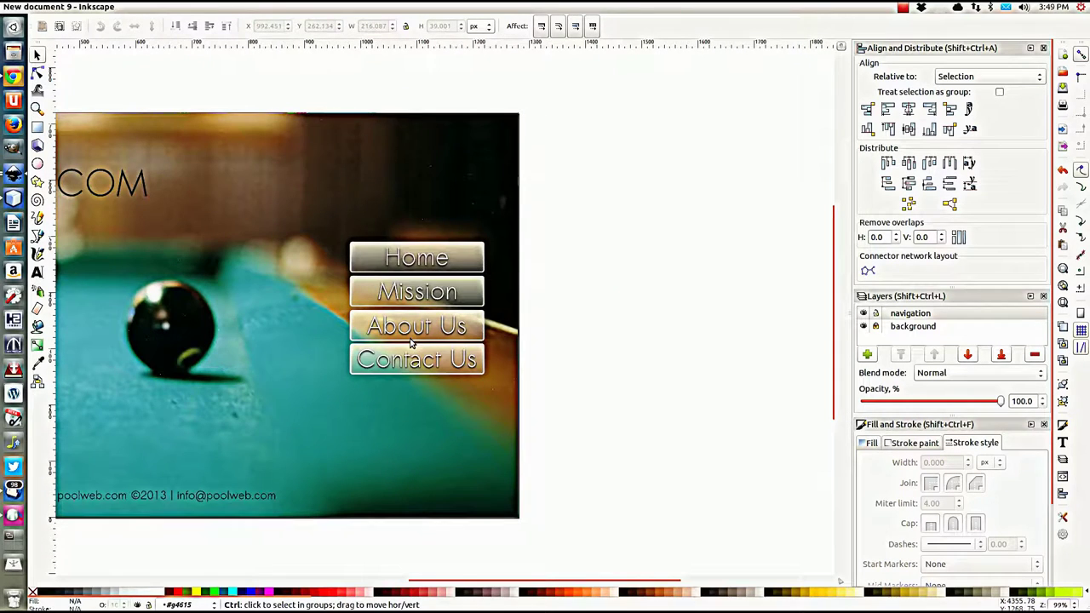
pyautogui.moveTo(241, 364); pyautogui.dragTo(515, 364)
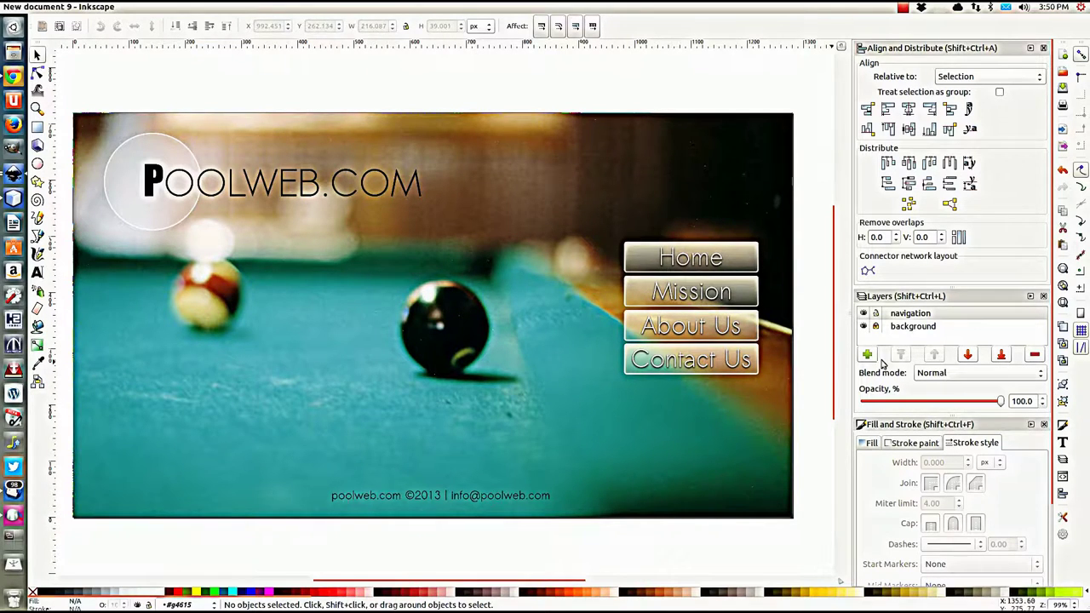
pyautogui.click(878, 315)
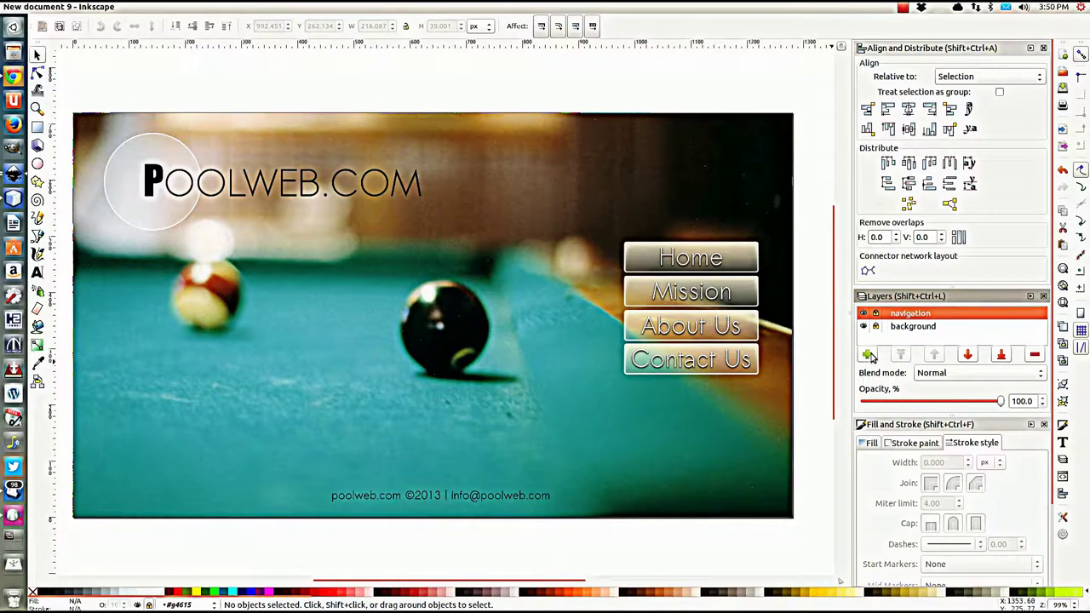
# Step: Add a layer named body, then delete it as misplaced
pyautogui.click(867, 355)
pyautogui.write('b')
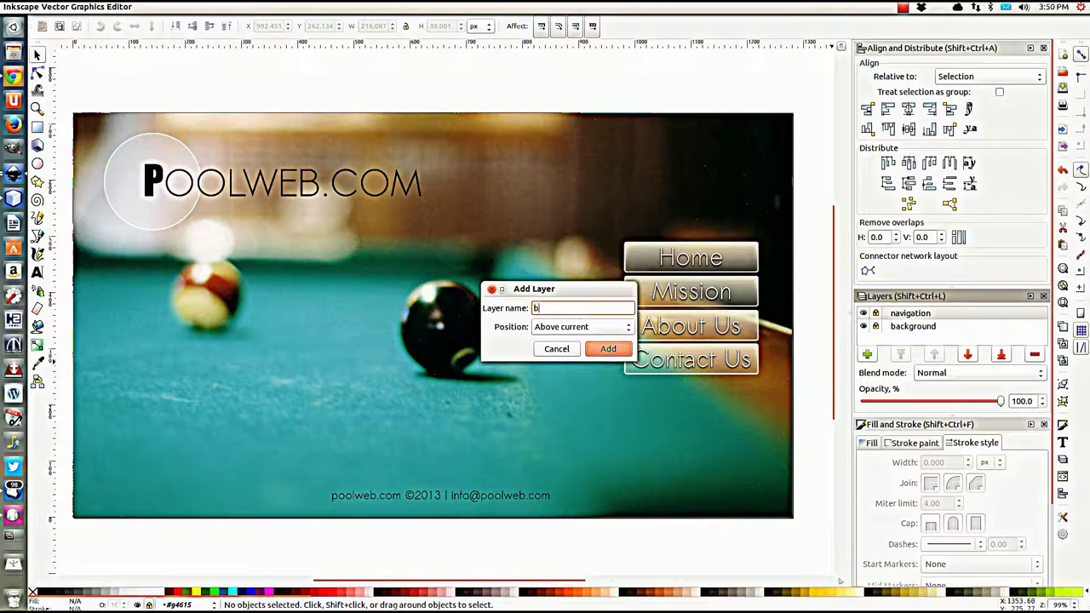
pyautogui.write('ody')
pyautogui.click(620, 350)
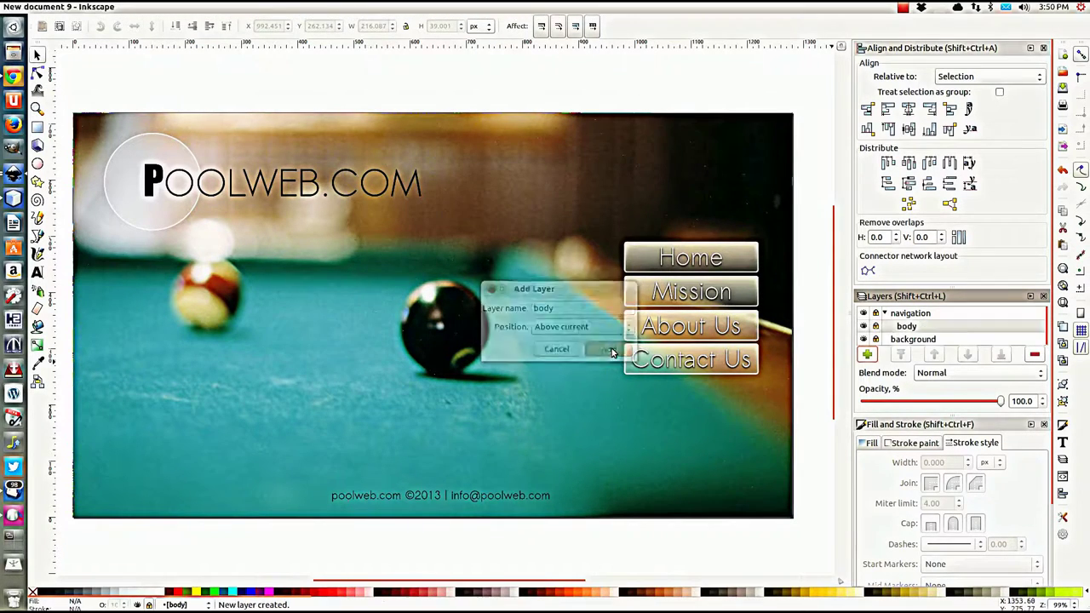
pyautogui.doubleClick(910, 329)
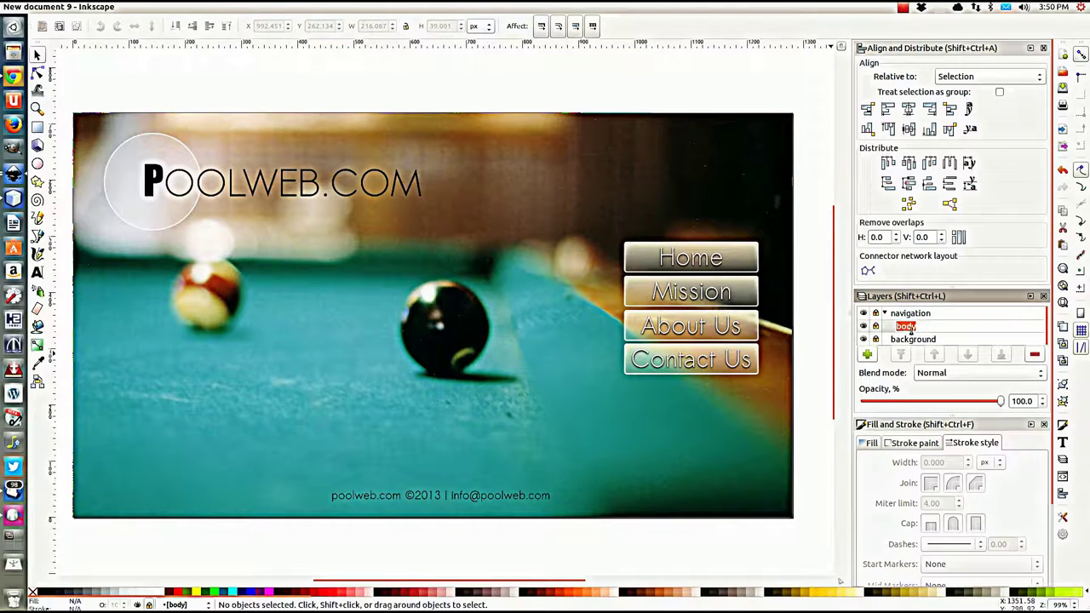
pyautogui.click(891, 332)
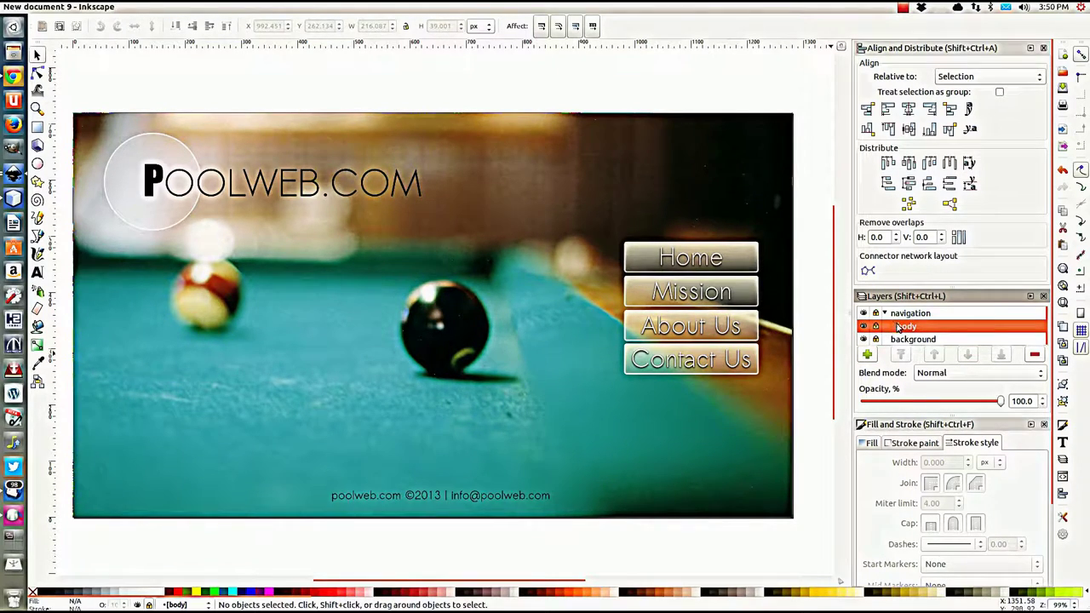
pyautogui.press('Up')
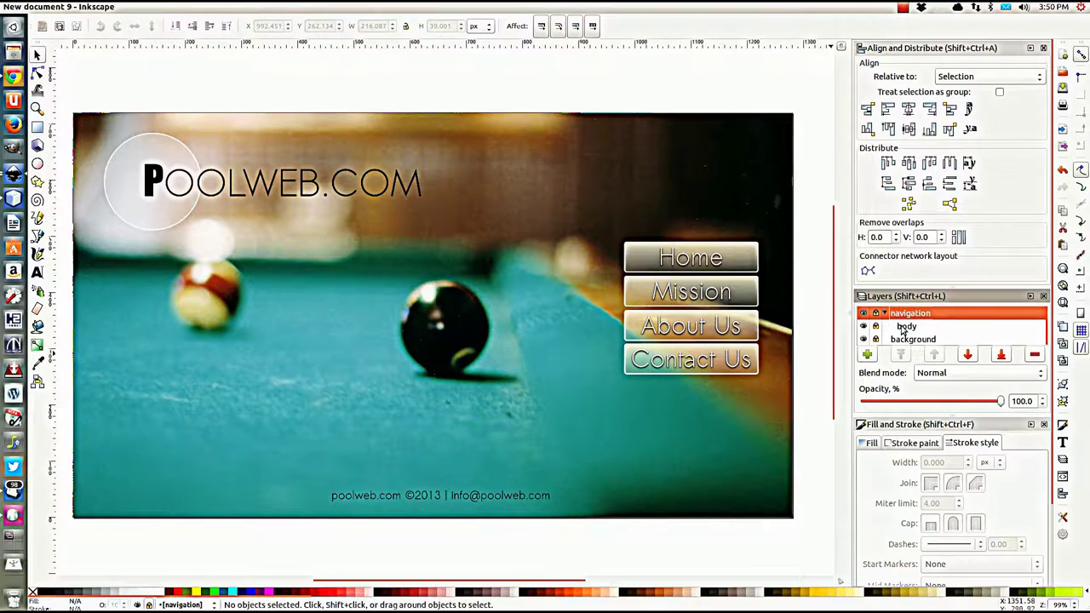
pyautogui.click(902, 329)
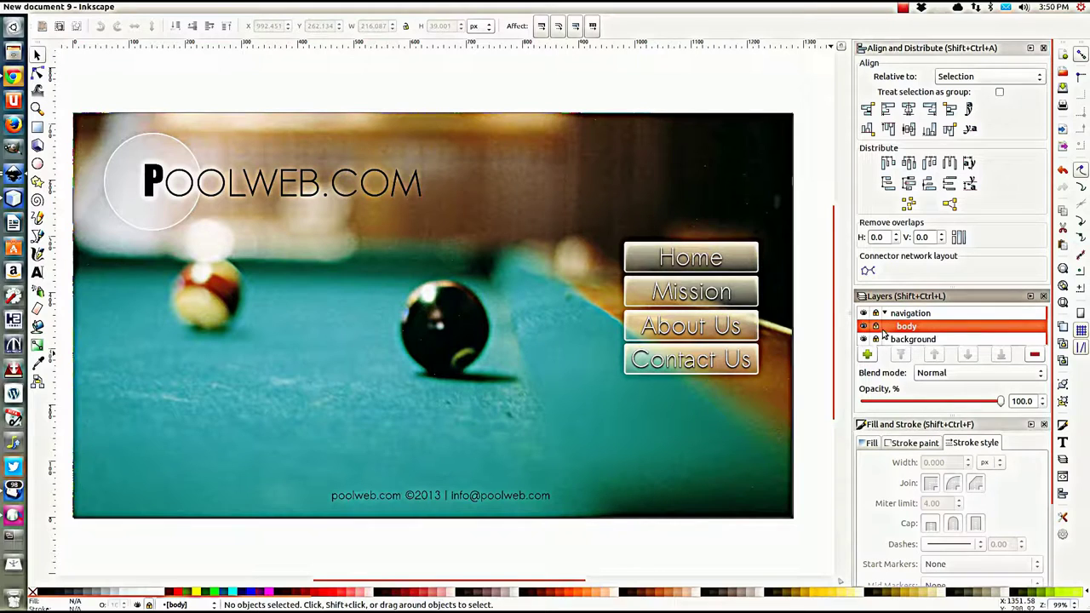
pyautogui.keyDown('ctrl'); pyautogui.click(893, 325); pyautogui.keyUp('ctrl')
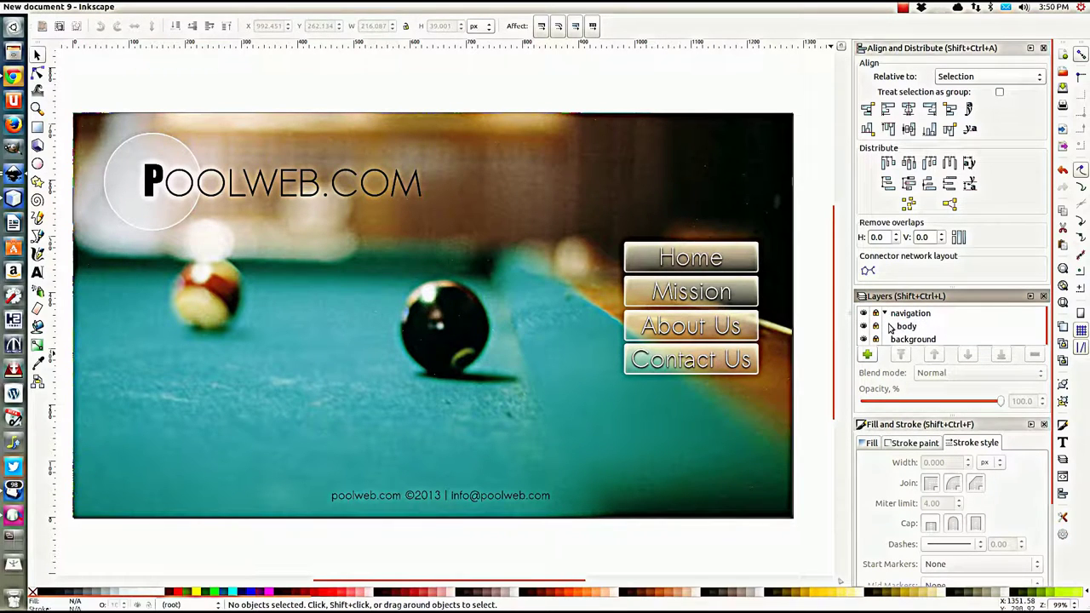
pyautogui.click(903, 329)
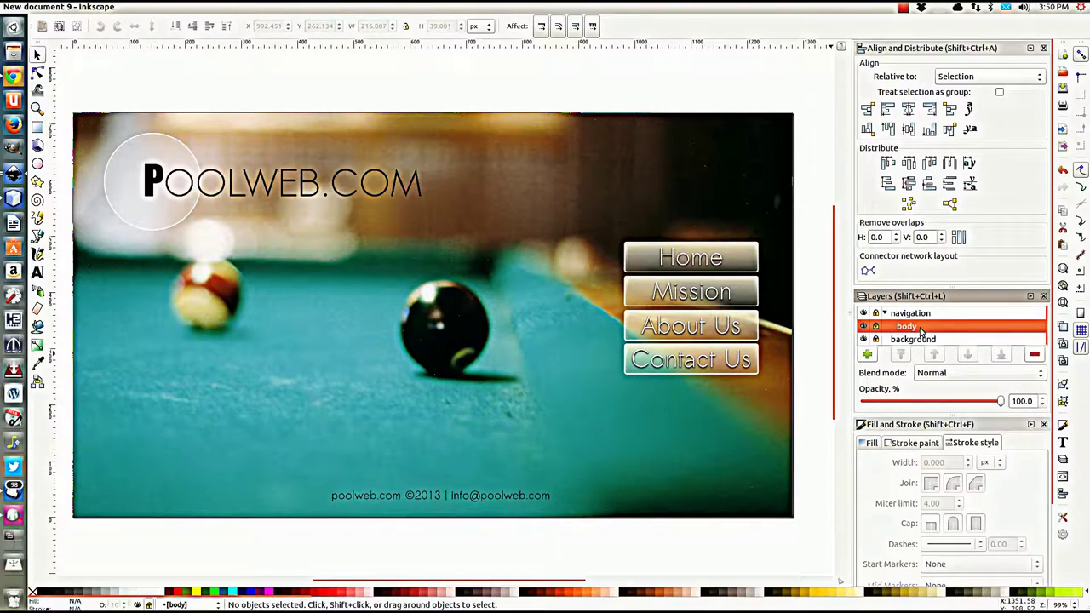
pyautogui.press('Delete')
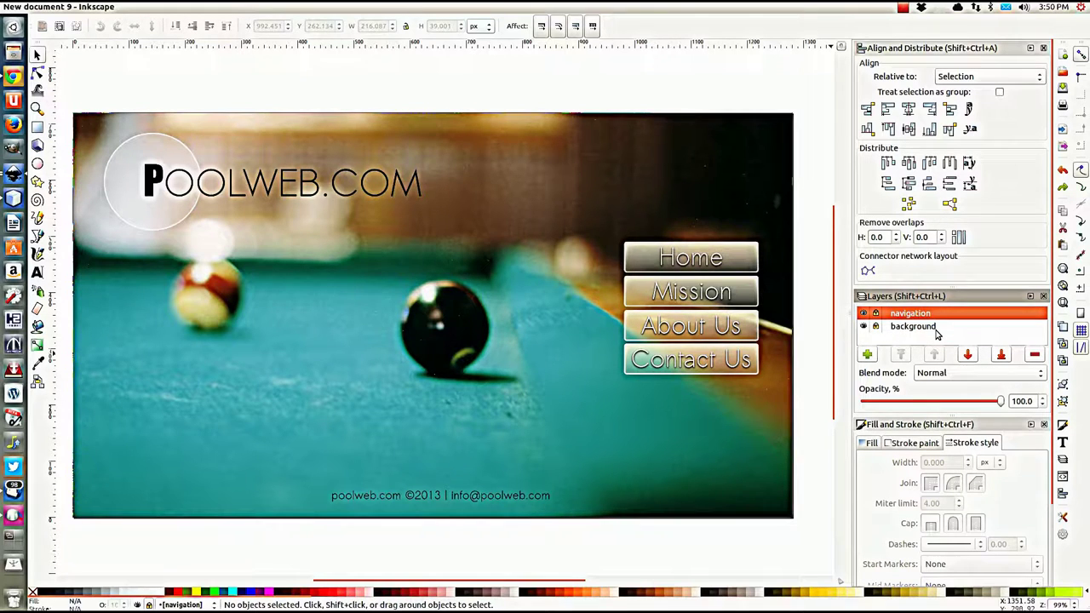
# Step: Add a new layer named Body positioned above the current layer
pyautogui.click(867, 354)
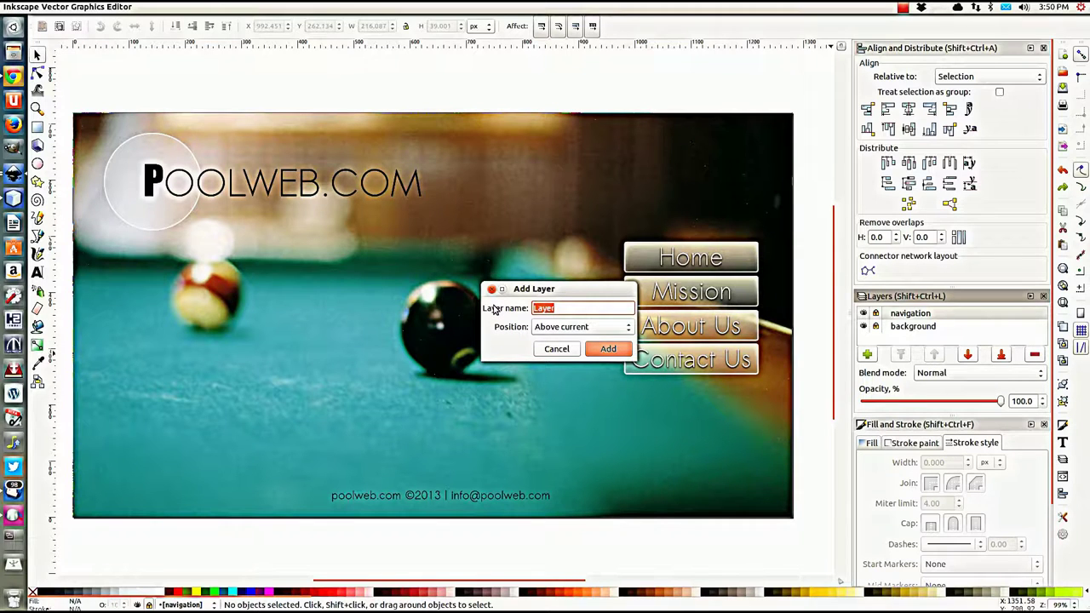
pyautogui.write('Body')
pyautogui.click(586, 328)
pyautogui.click(586, 329)
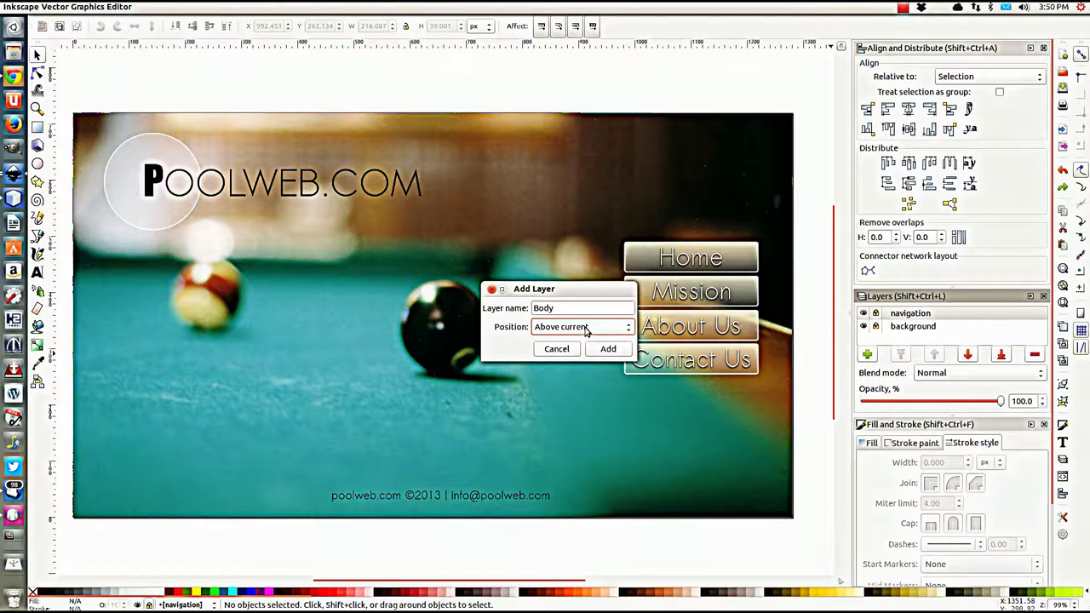
pyautogui.click(603, 348)
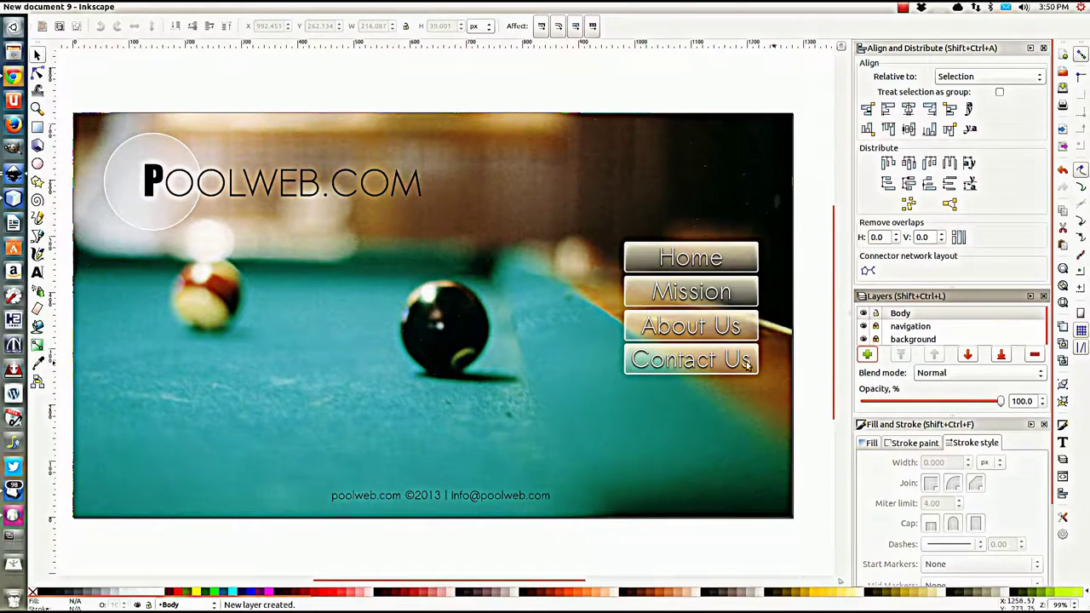
pyautogui.click(37, 127)
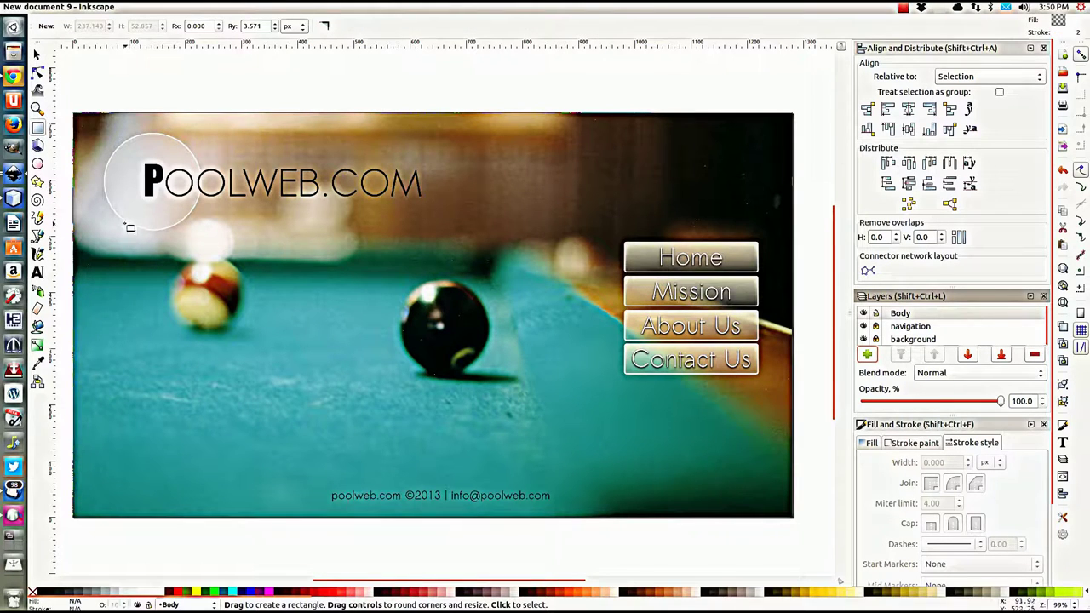
# Step: Draw a large translucent content panel left of the navigation buttons on the Body layer
pyautogui.moveTo(111, 208); pyautogui.dragTo(614, 481)
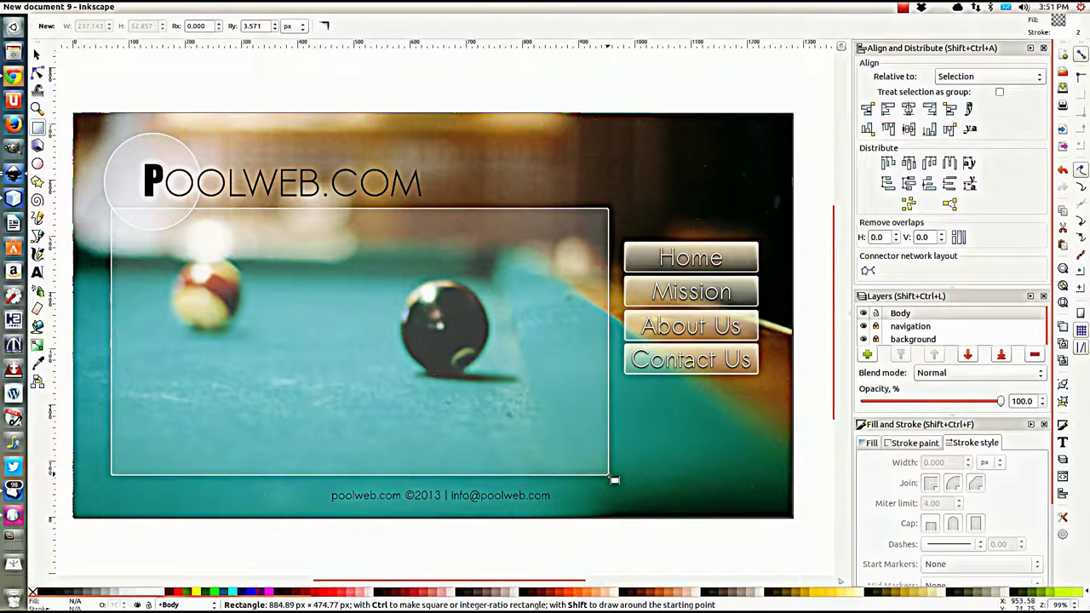
pyautogui.moveTo(614, 481); pyautogui.dragTo(619, 481)
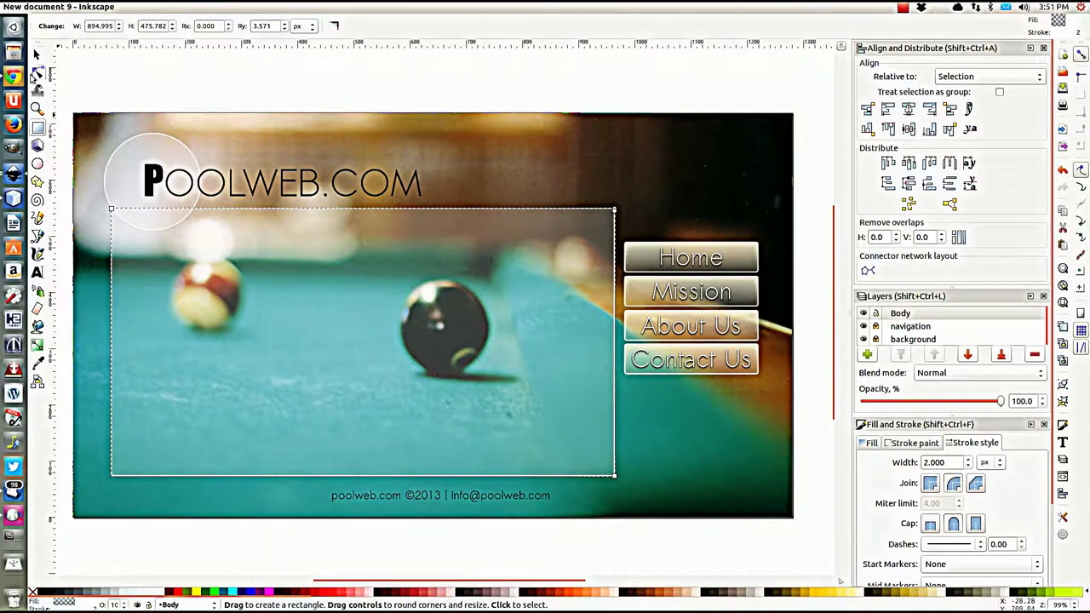
pyautogui.click(36, 55)
pyautogui.click(150, 76)
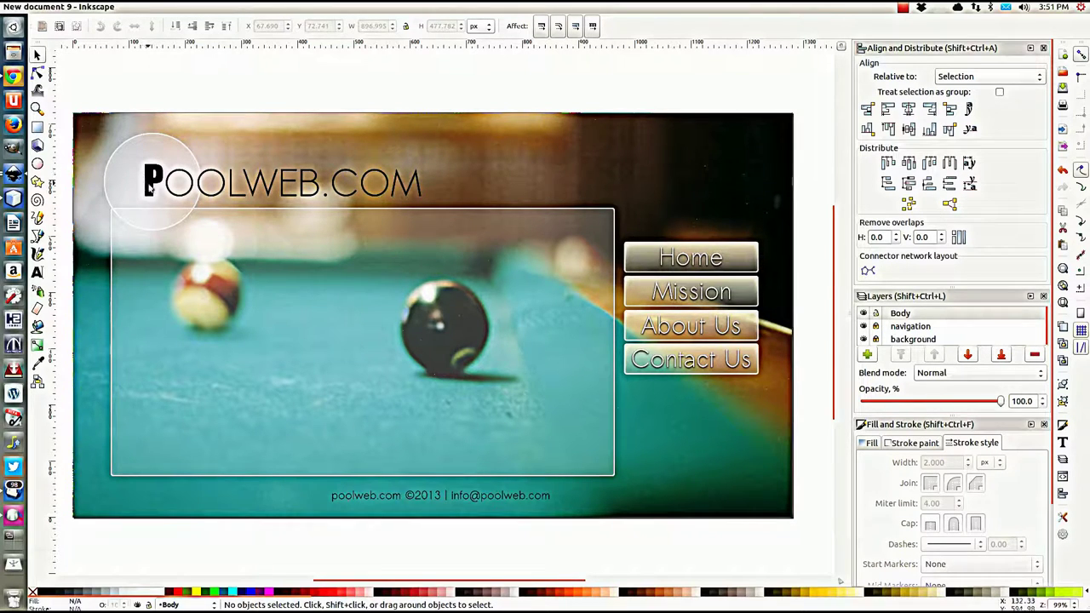
pyautogui.click(877, 324)
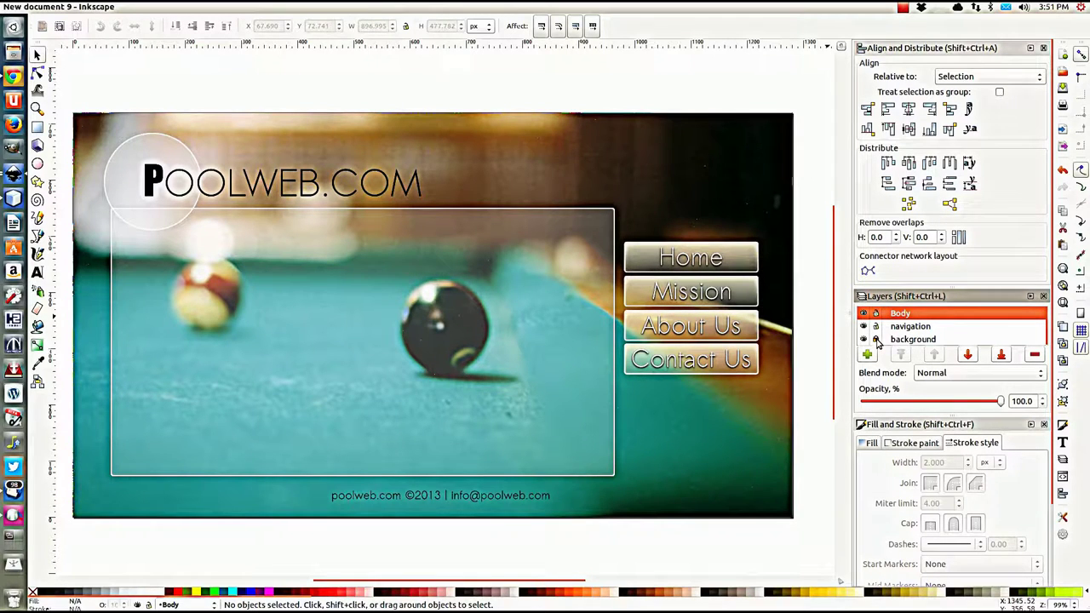
pyautogui.click(452, 90)
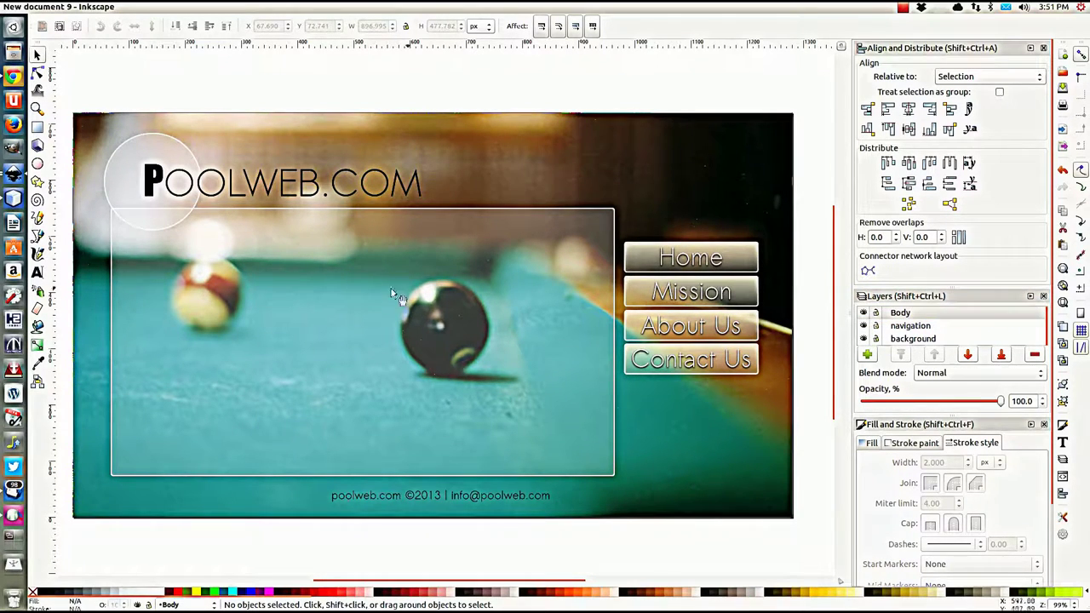
pyautogui.click(306, 286)
# Step: Set the logo group's bitmap export to logo.png in a new Tutorial folder under RVA
pyautogui.click(203, 184)
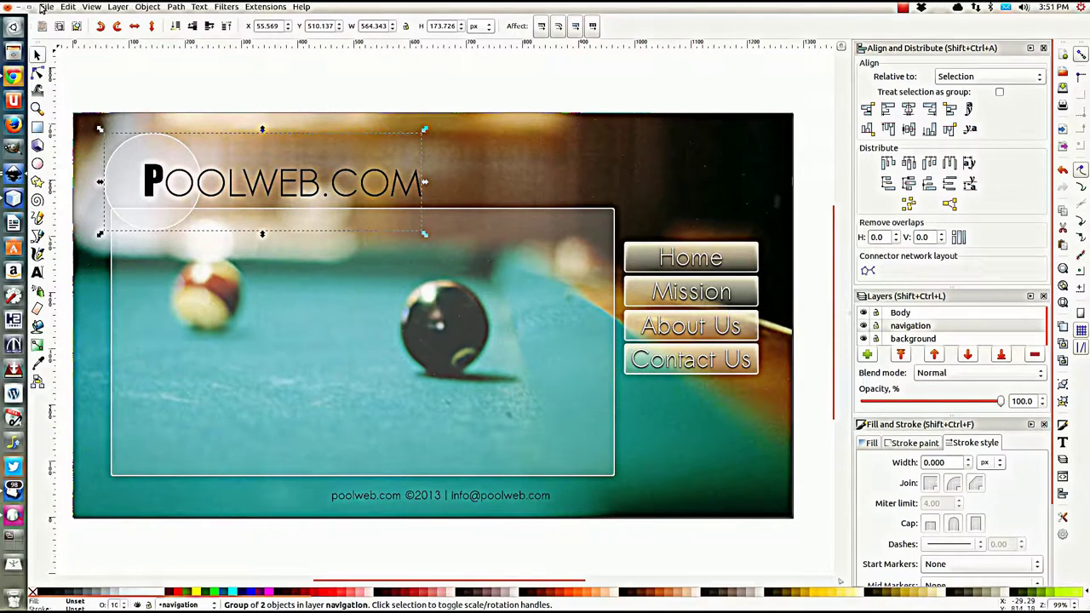
pyautogui.click(43, 8)
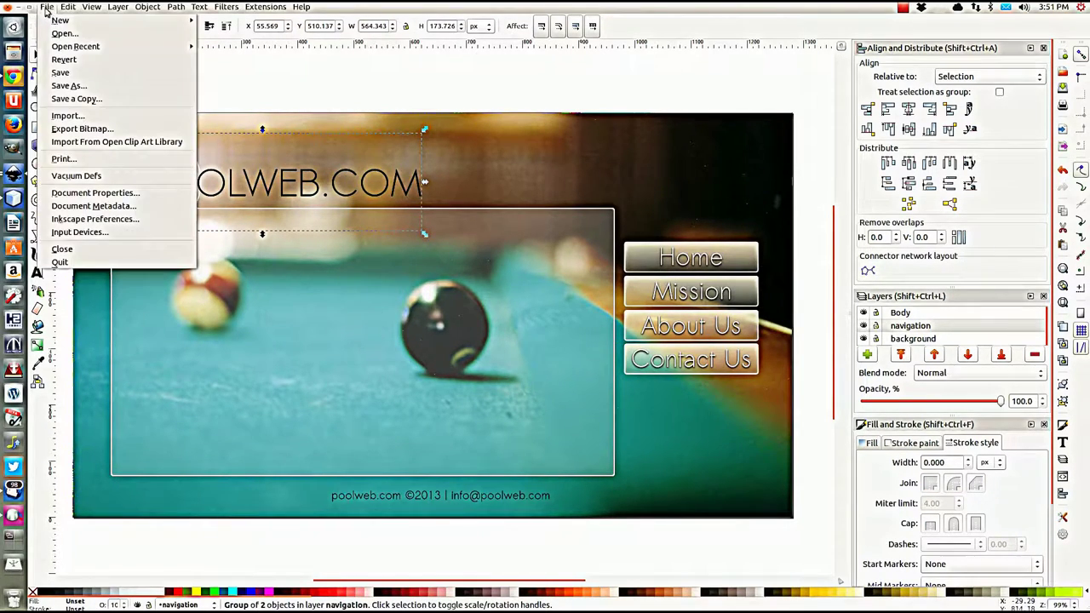
pyautogui.click(87, 130)
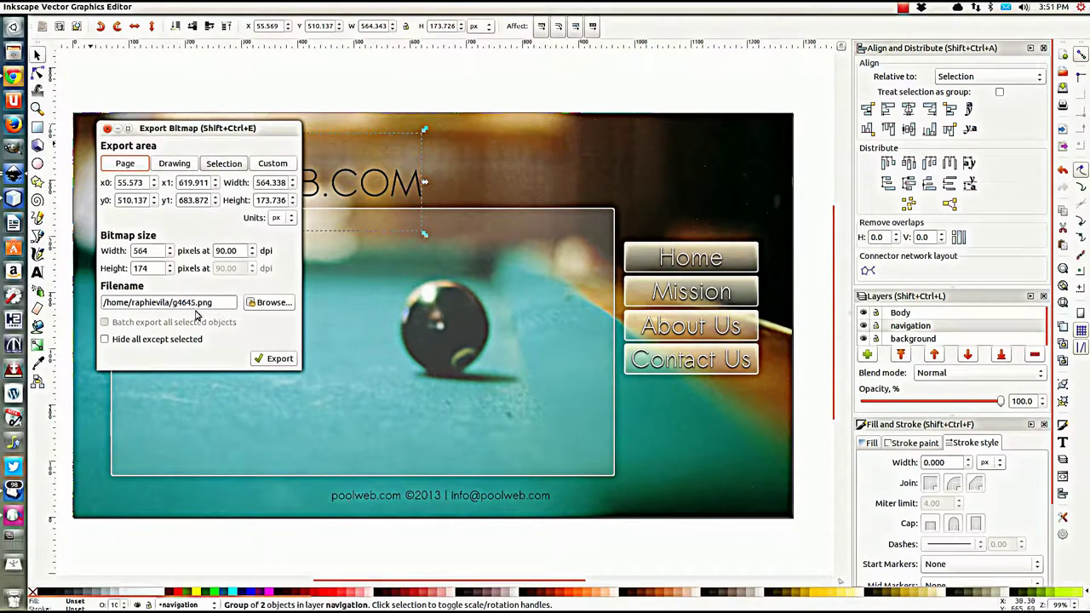
pyautogui.click(271, 302)
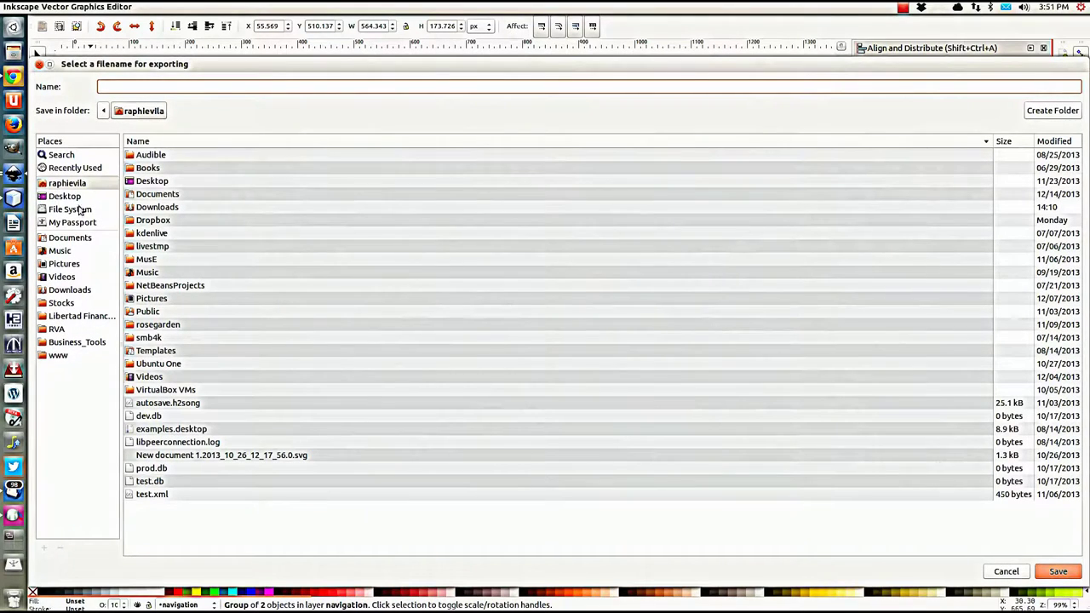
pyautogui.click(56, 330)
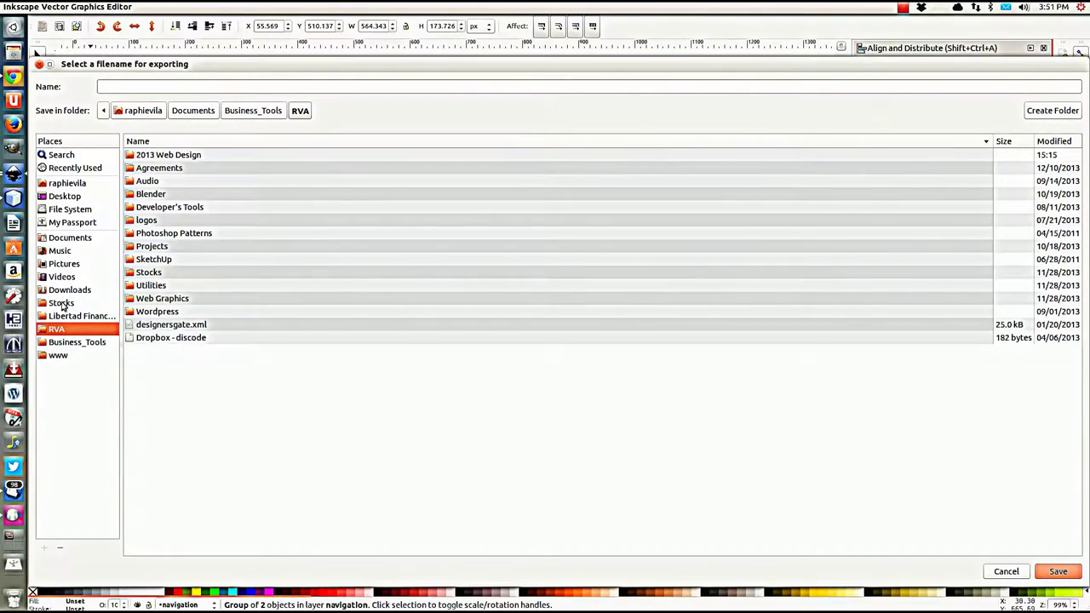
pyautogui.click(1053, 111)
pyautogui.write('Tutorial')
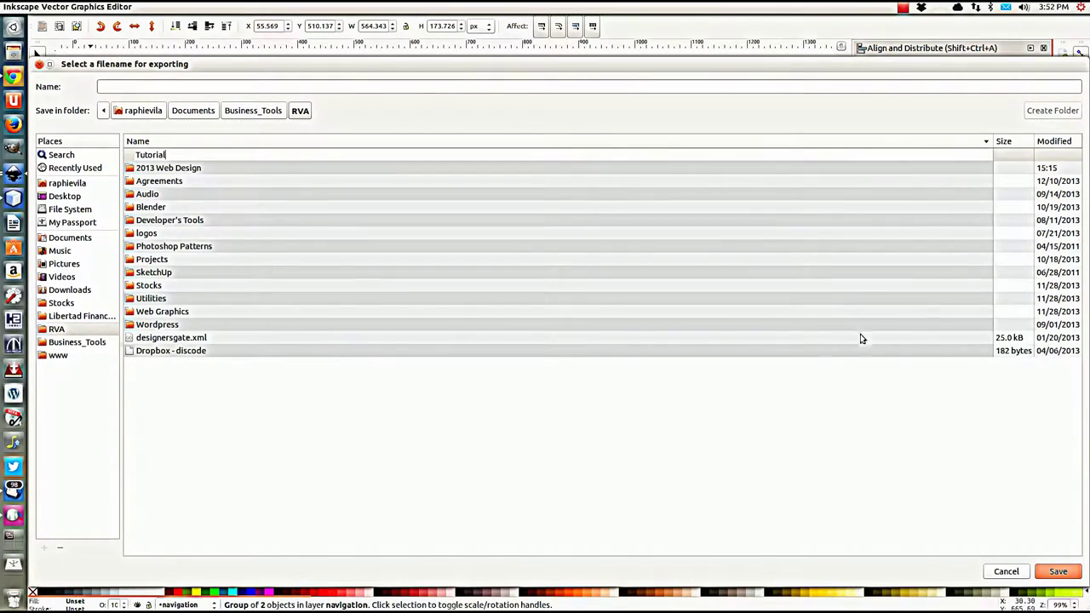
pyautogui.press('Return')
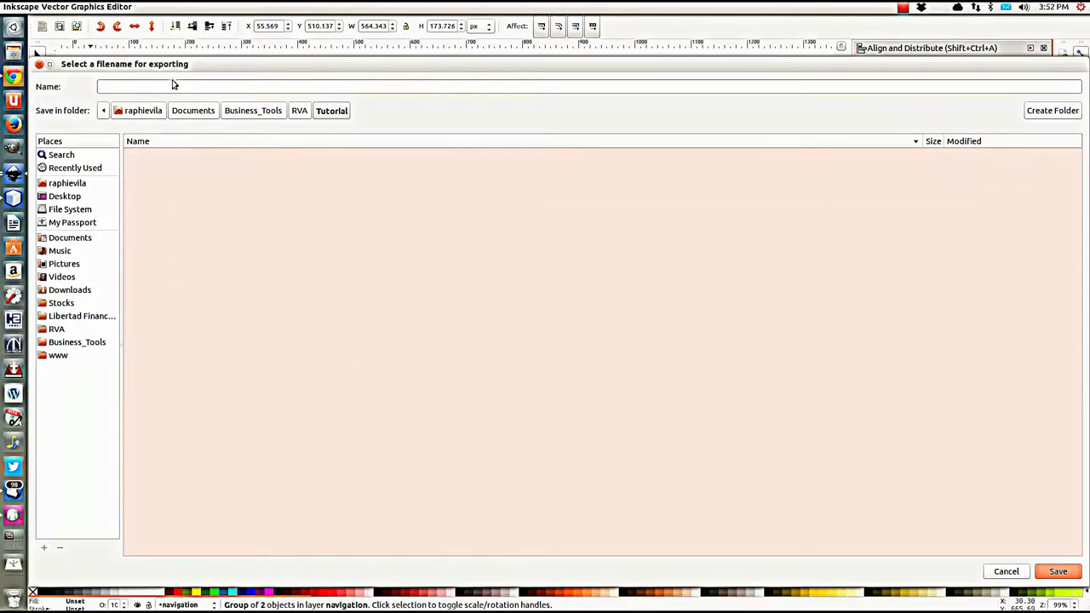
pyautogui.click(172, 87)
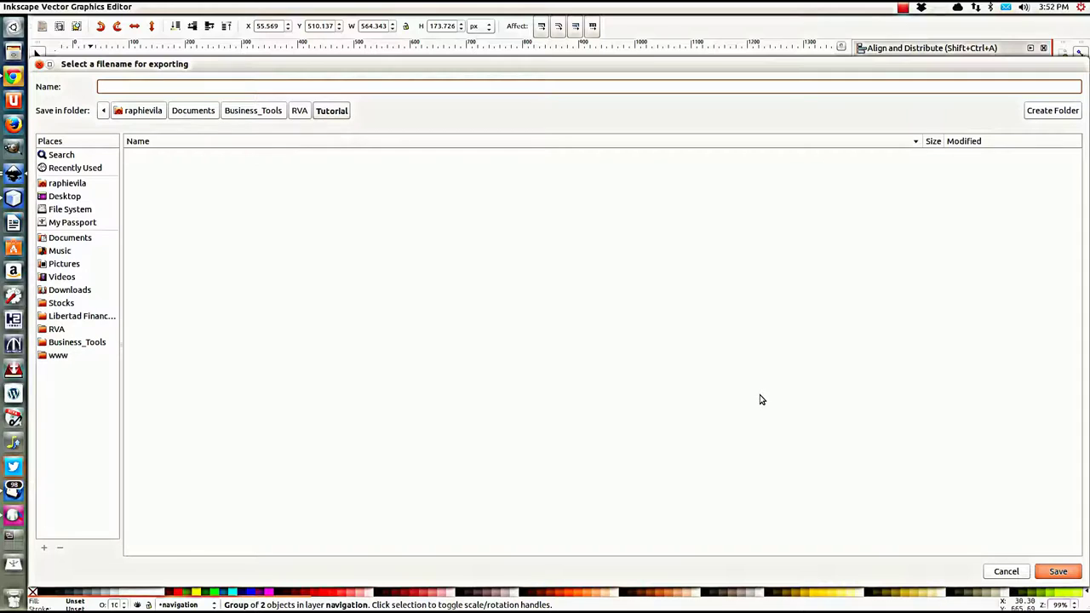
pyautogui.click(1062, 572)
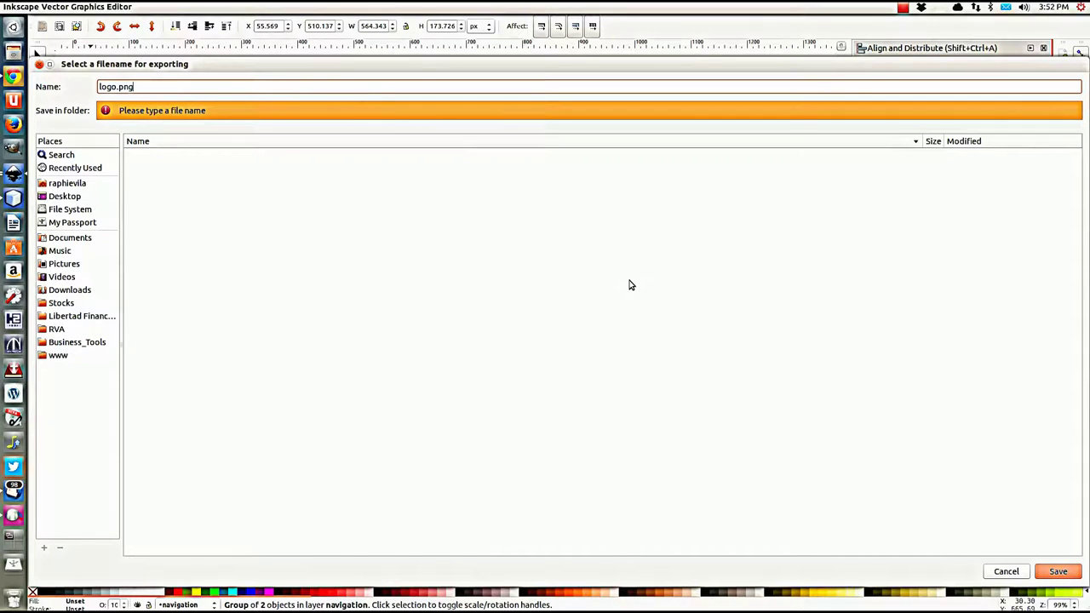
pyautogui.click(1056, 571)
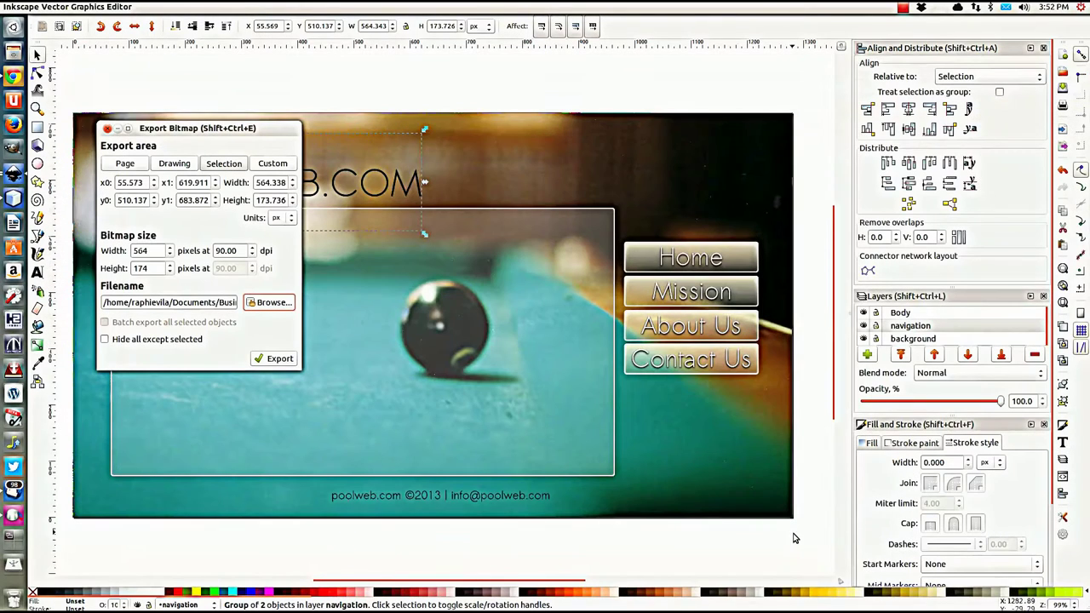
# Step: Export only the selected logo as logo.png, overwriting the existing file
pyautogui.click(270, 362)
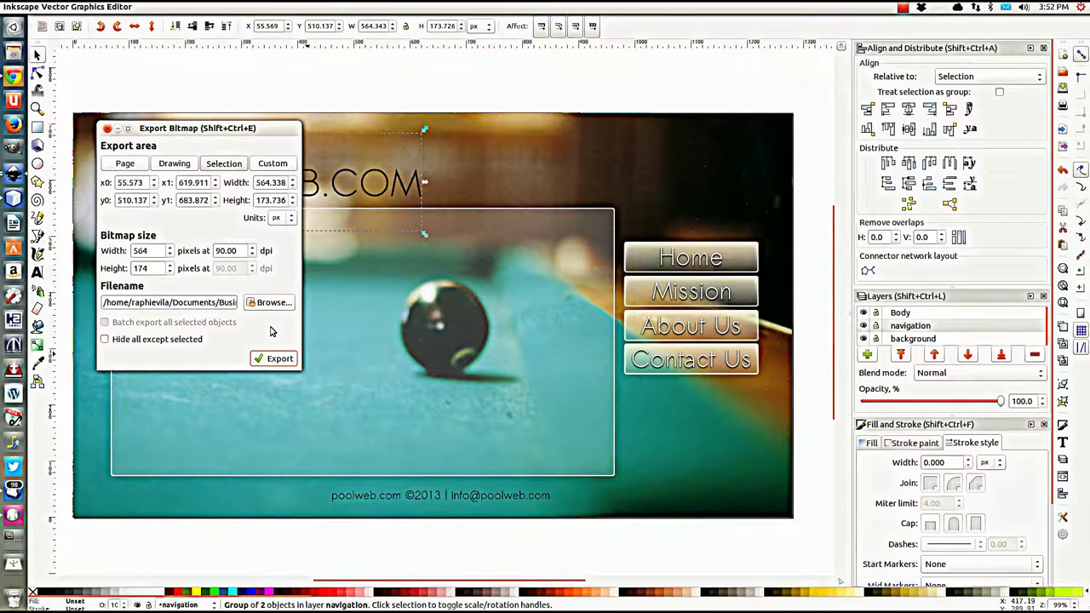
pyautogui.click(107, 342)
pyautogui.click(275, 360)
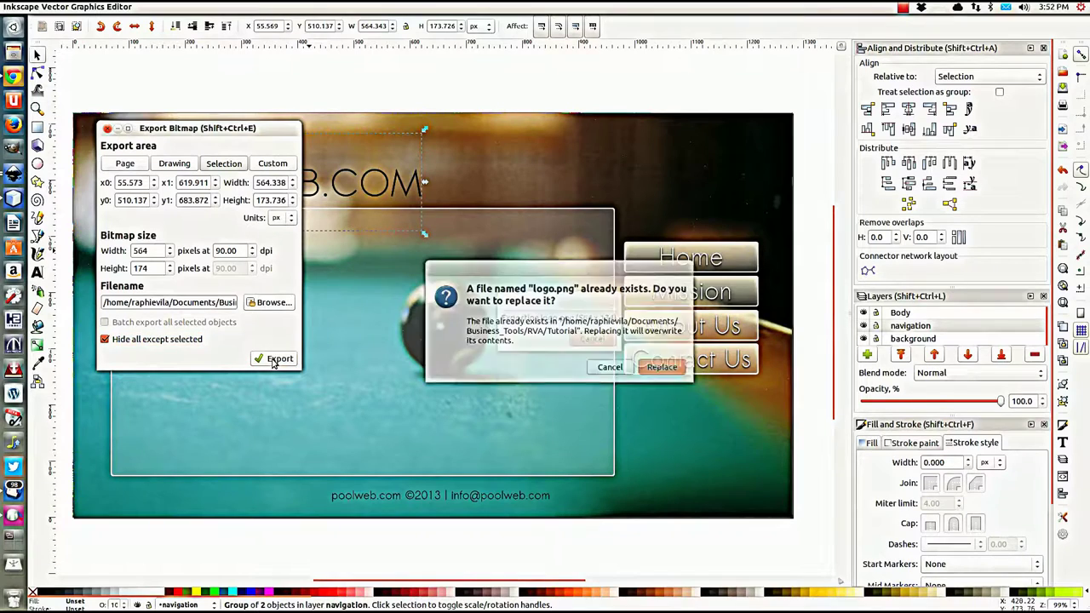
pyautogui.click(660, 369)
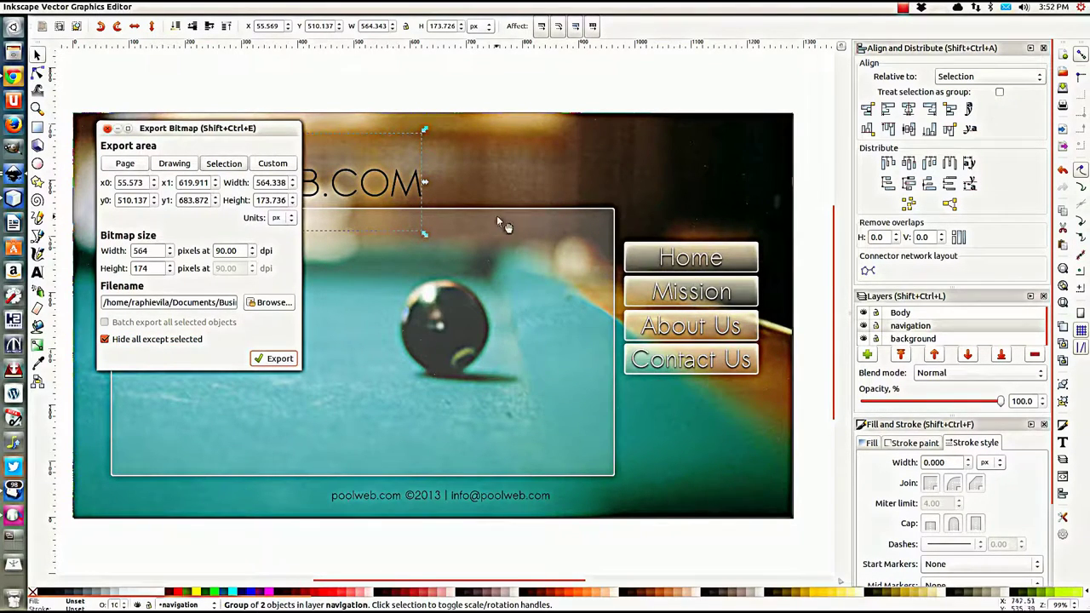
# Step: Export the Home button group as home.png
pyautogui.click(718, 259)
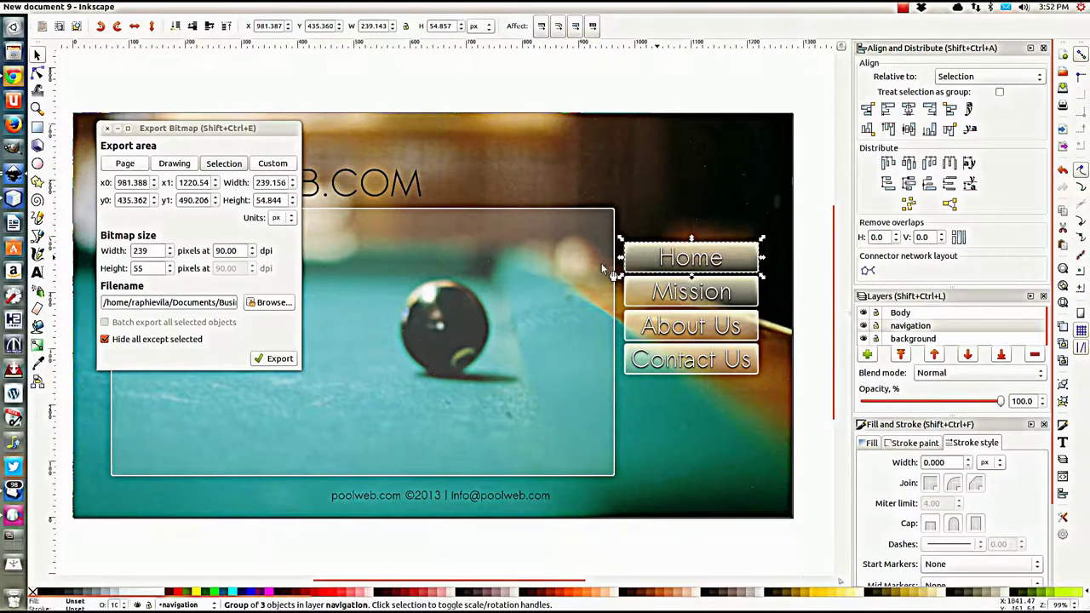
pyautogui.tripleClick(213, 302)
pyautogui.click(201, 301)
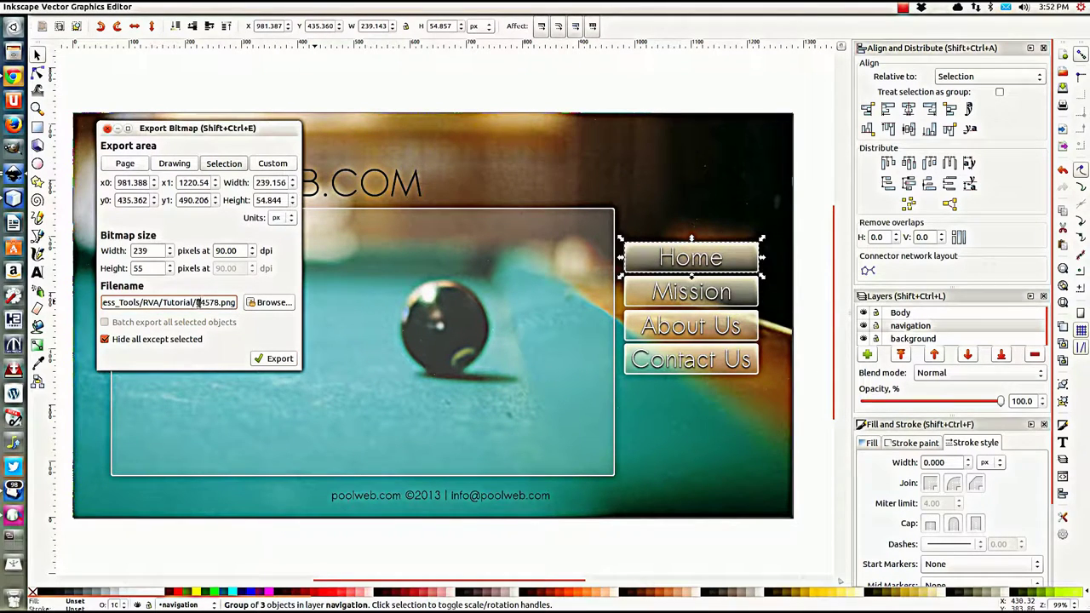
pyautogui.doubleClick(198, 303)
pyautogui.write('h')
pyautogui.write('om')
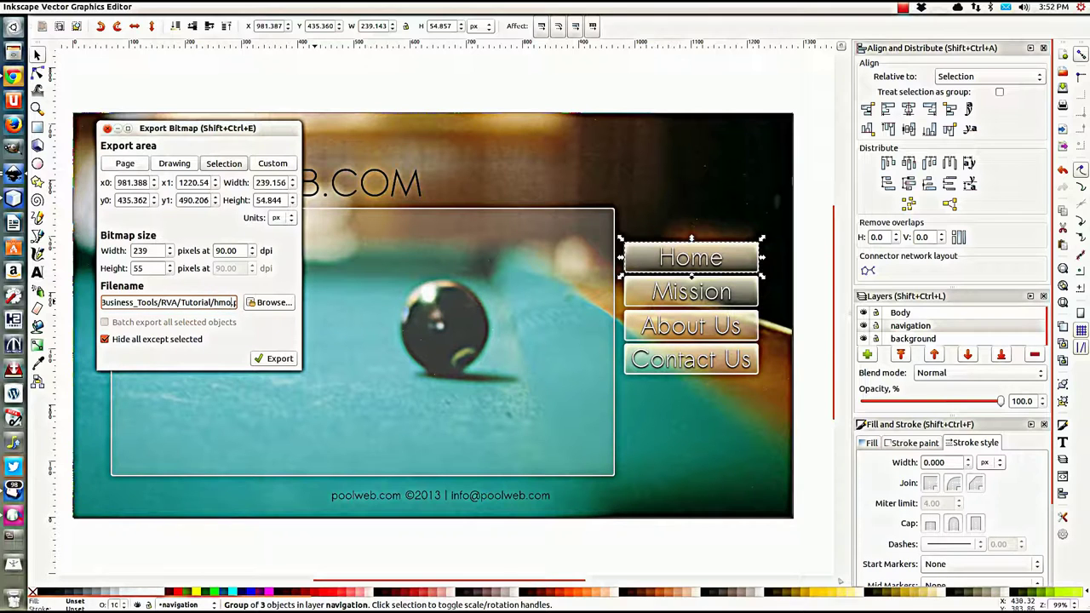
pyautogui.write('e')
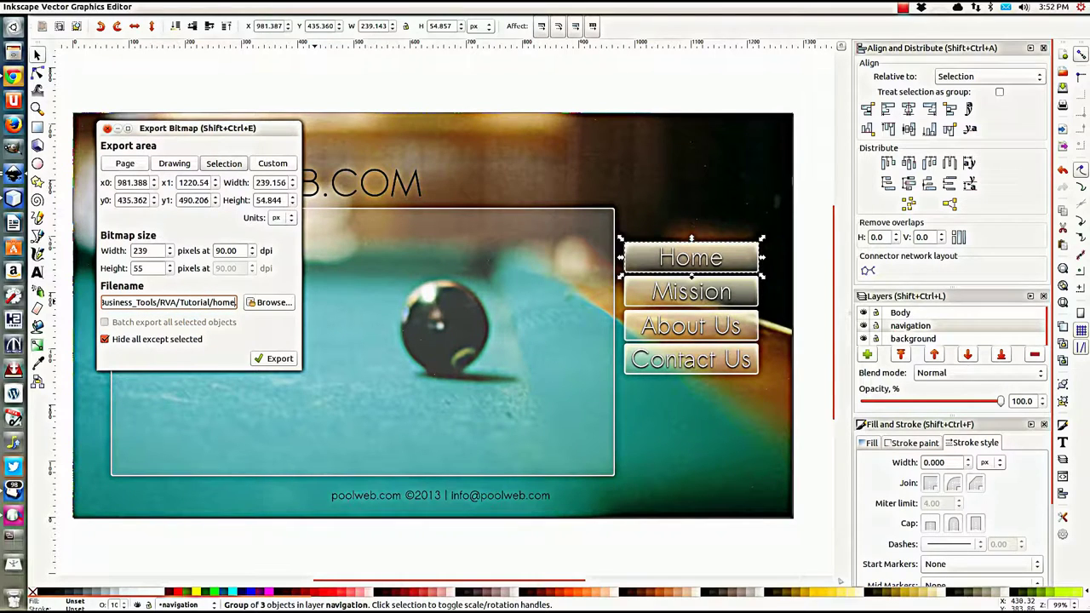
pyautogui.click(272, 359)
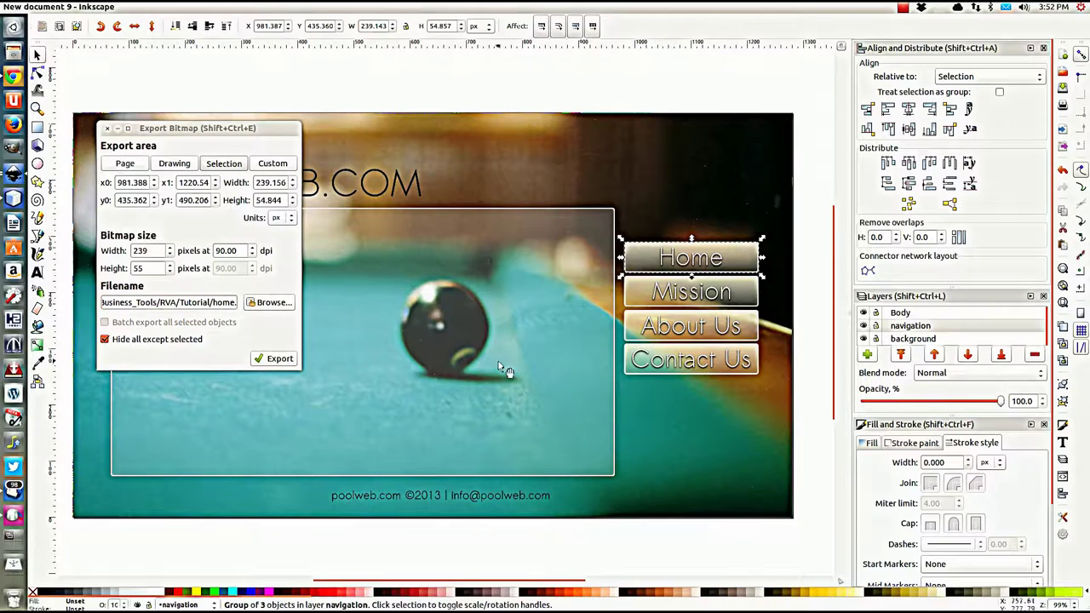
# Step: Export the Mission button group as mission.png
pyautogui.click(683, 300)
pyautogui.click(224, 303)
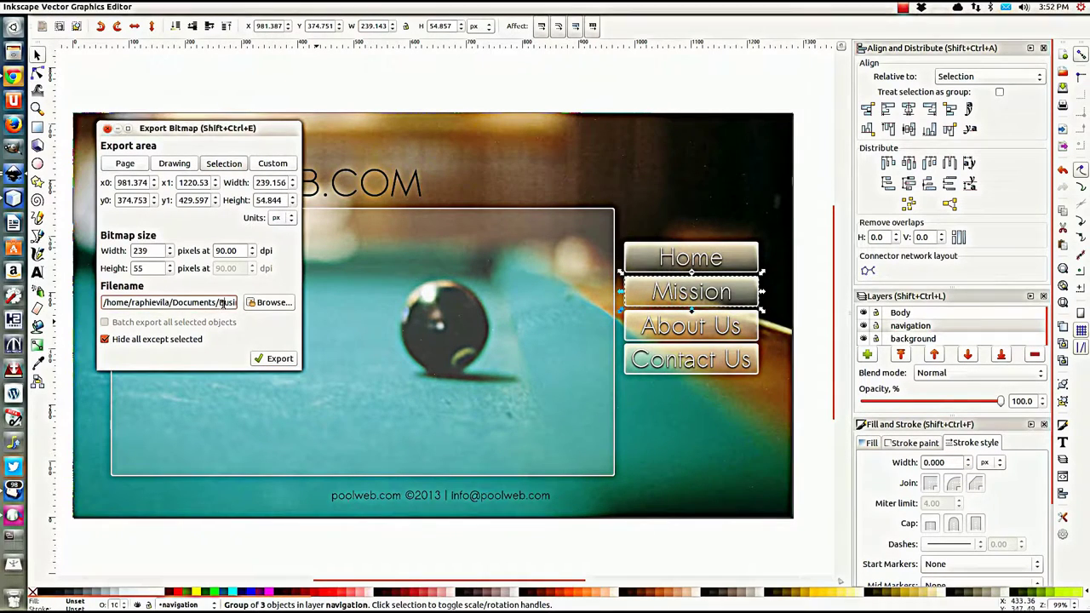
pyautogui.tripleClick(224, 302)
pyautogui.press('End')
pyautogui.moveTo(194, 302); pyautogui.dragTo(213, 304)
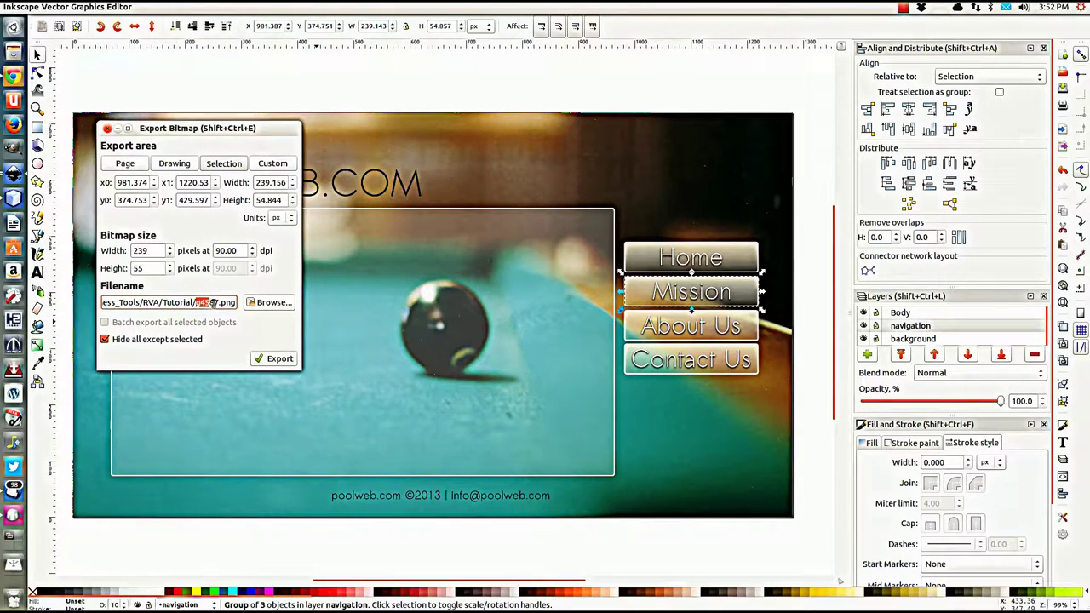
pyautogui.write('mis')
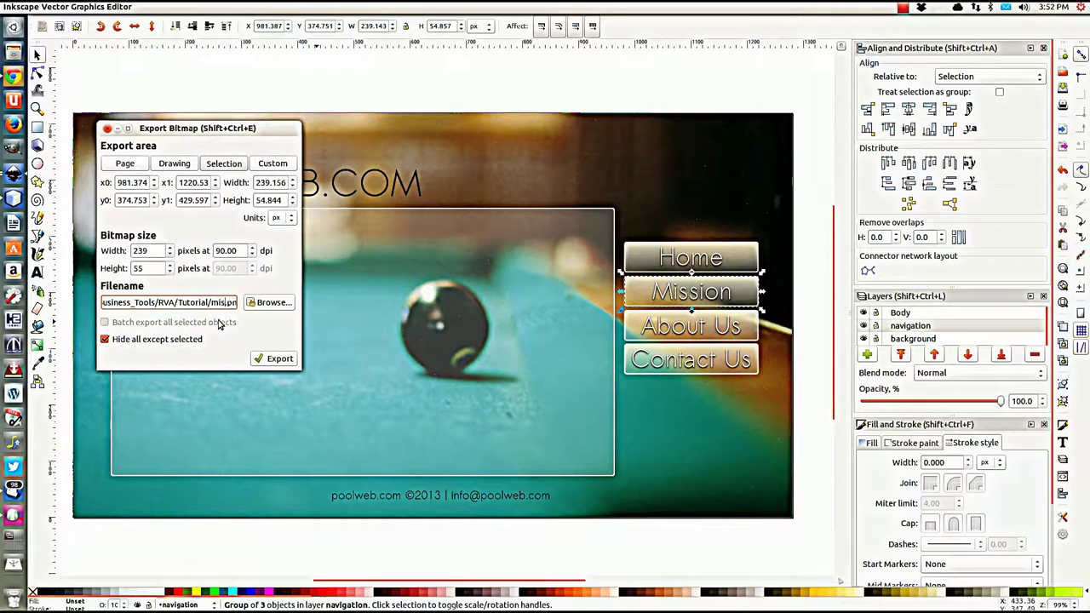
pyautogui.write('sion')
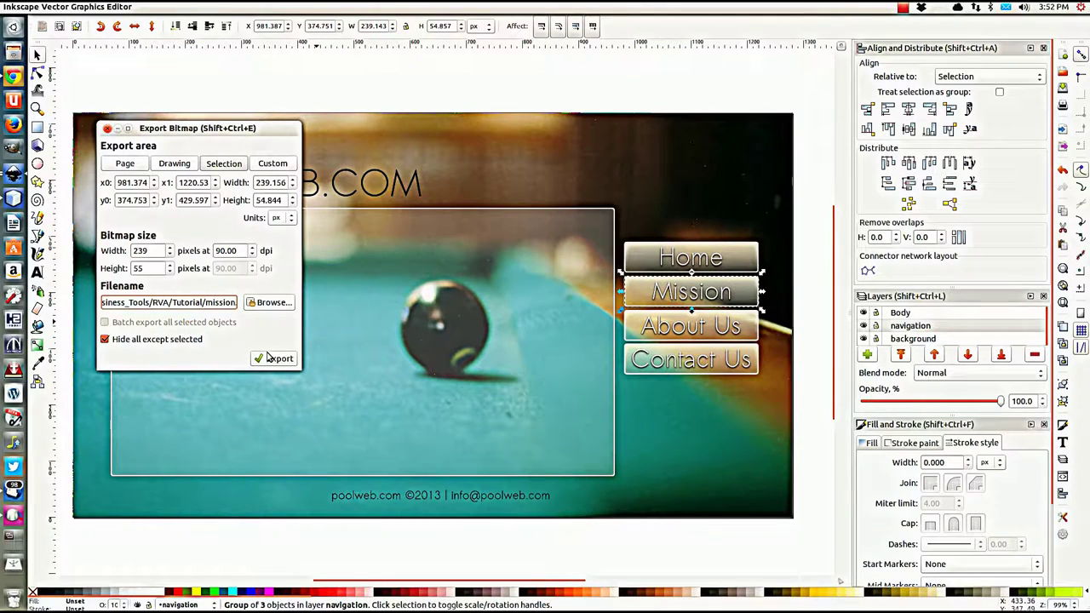
pyautogui.click(268, 358)
# Step: Export the About Us button group as about.png
pyautogui.click(691, 345)
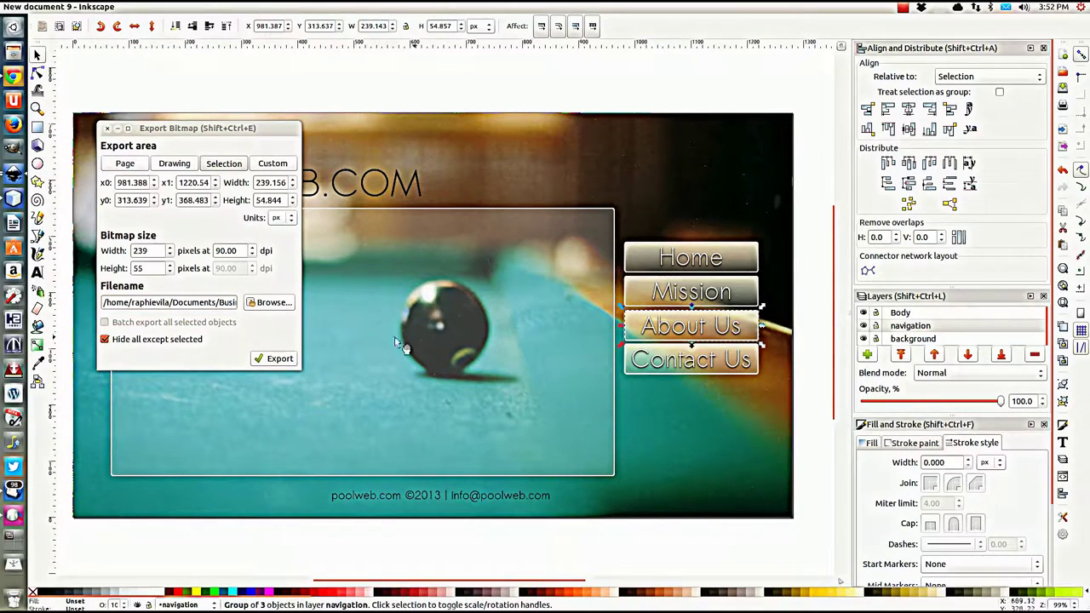
pyautogui.click(219, 303)
pyautogui.doubleClick(203, 304)
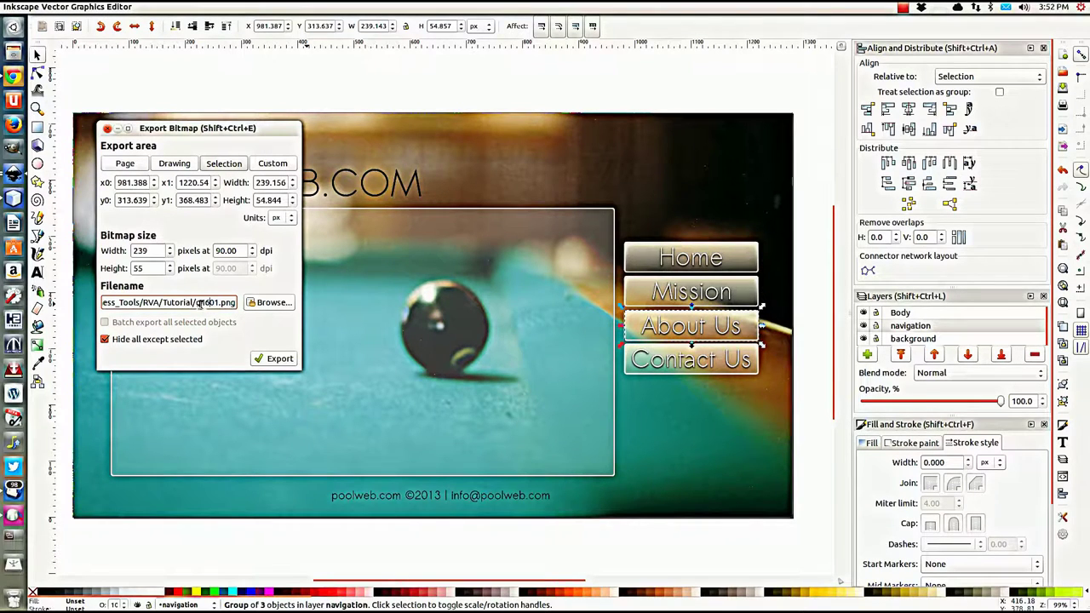
pyautogui.doubleClick(201, 305)
pyautogui.write('a')
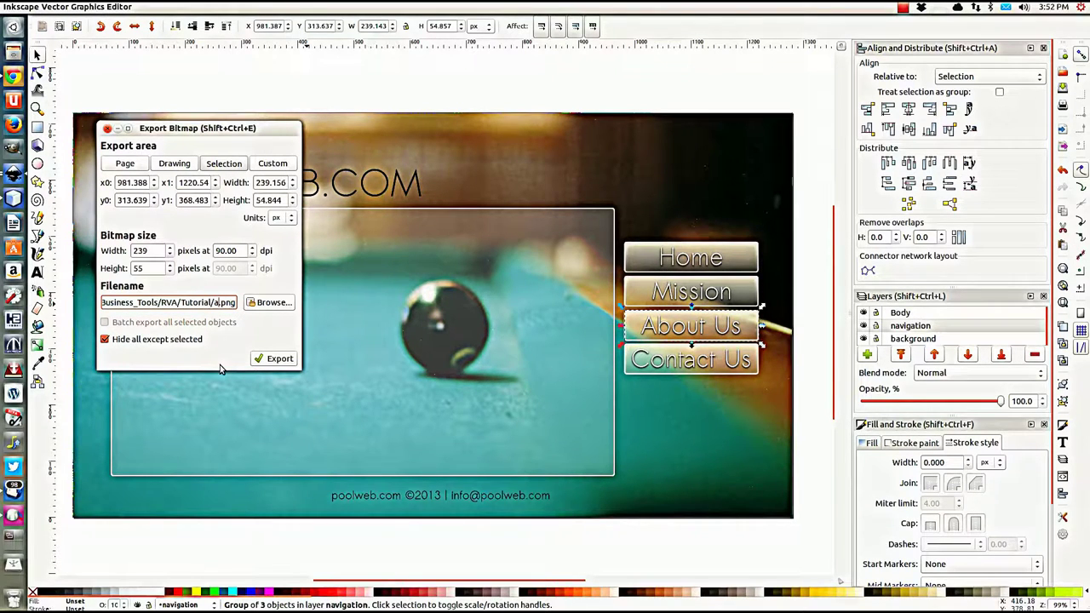
pyautogui.write('bout')
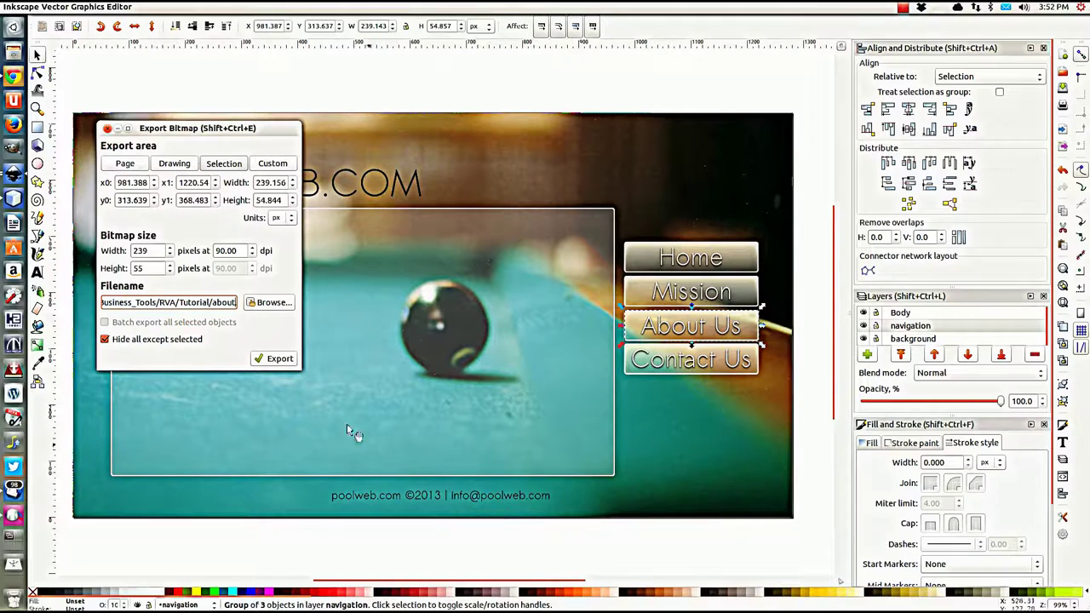
pyautogui.click(275, 361)
# Step: Select the Contact Us button group and set its export filename to contact
pyautogui.press('Tab')
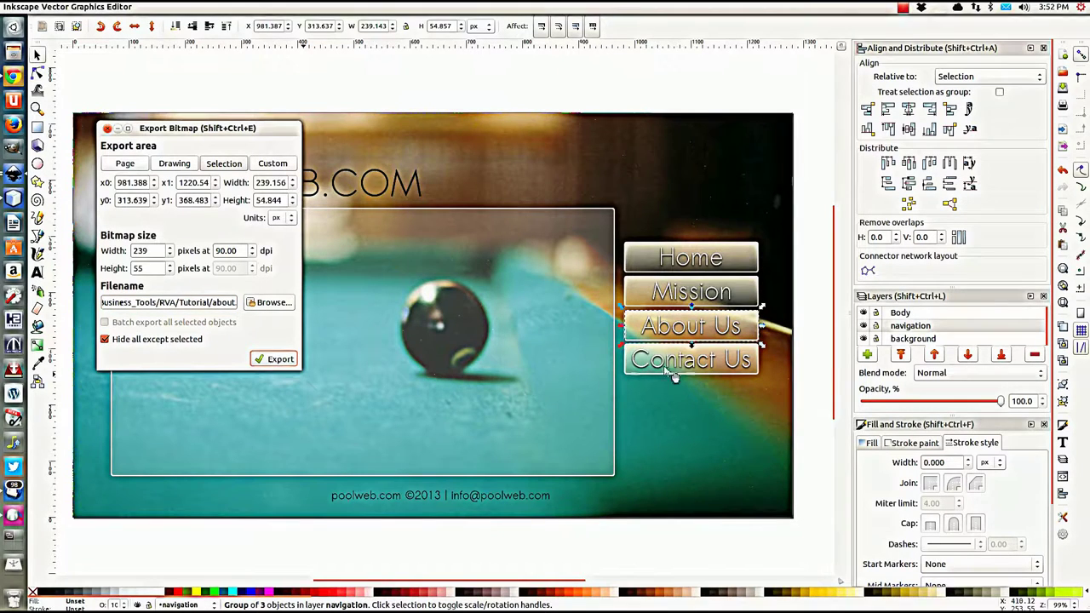
pyautogui.click(221, 304)
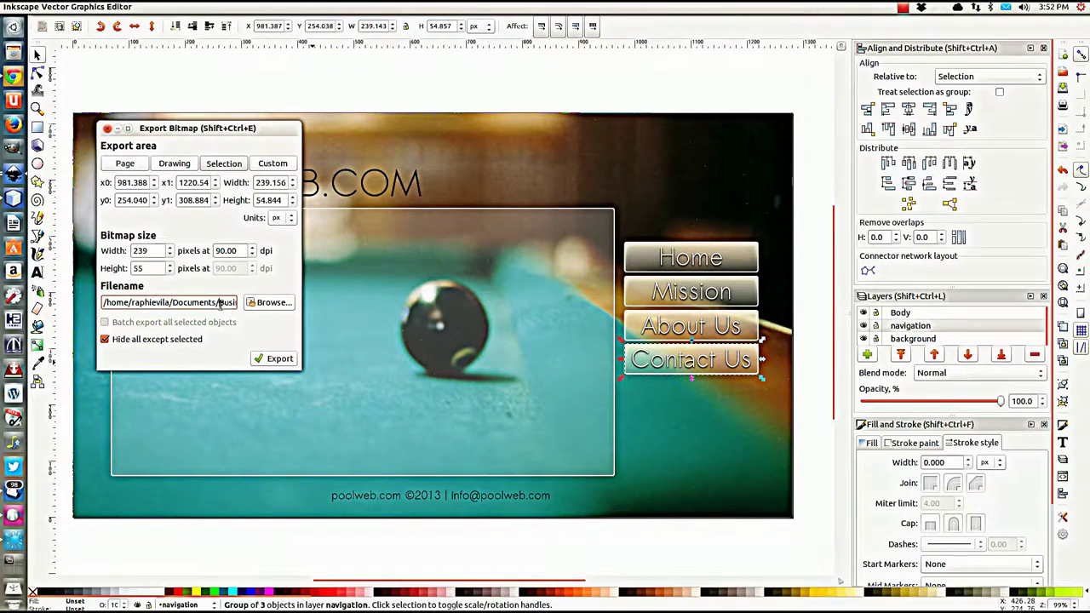
pyautogui.press('End')
pyautogui.doubleClick(207, 303)
pyautogui.write('c')
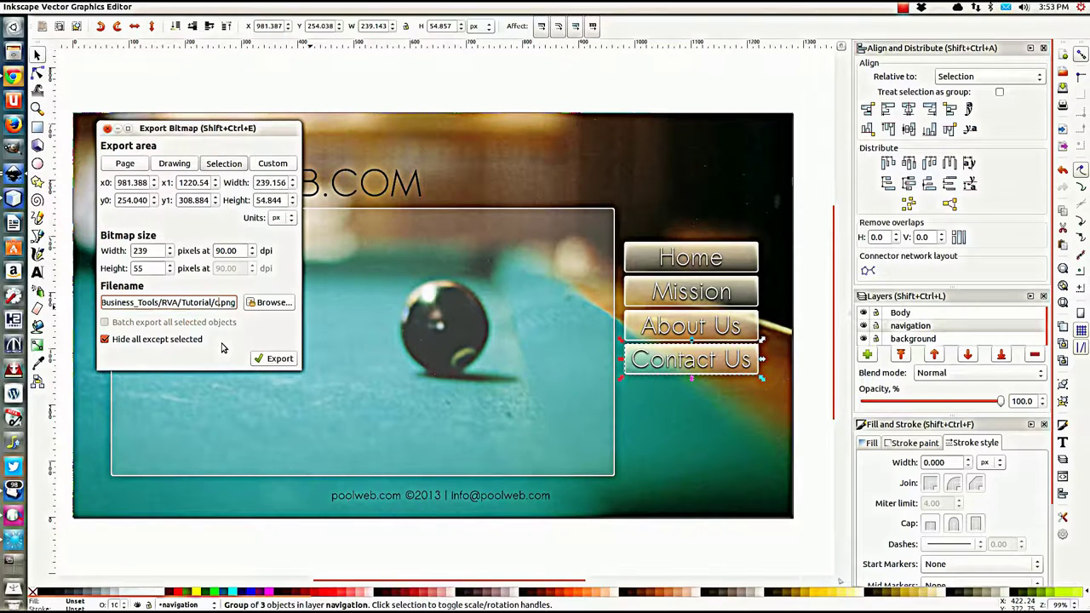
pyautogui.write('ontact')
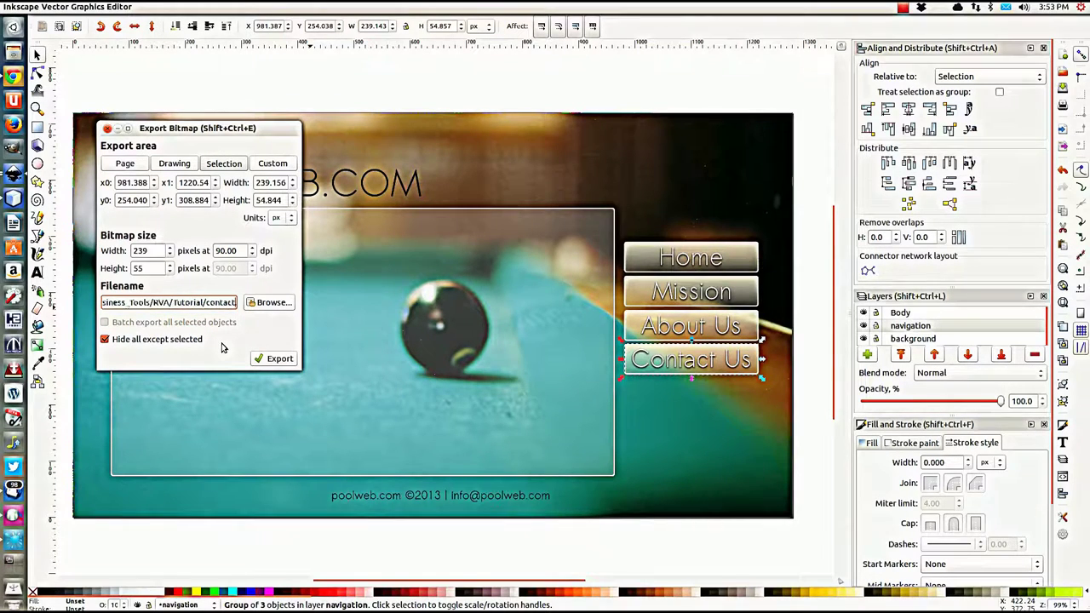
# Step: Select the translucent content panel and export it as body.png
pyautogui.click(273, 385)
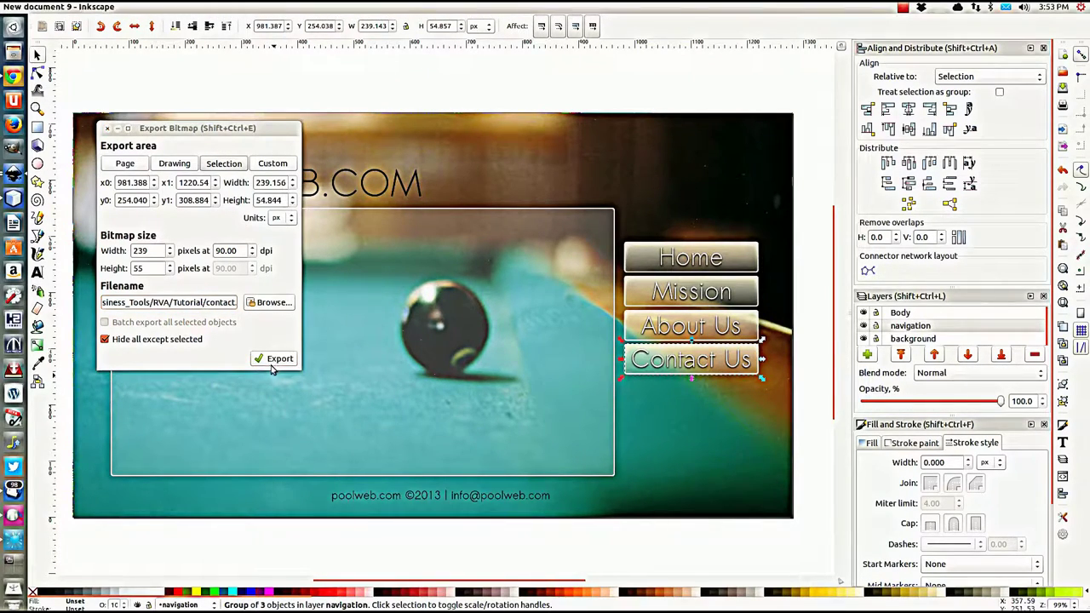
pyautogui.click(367, 336)
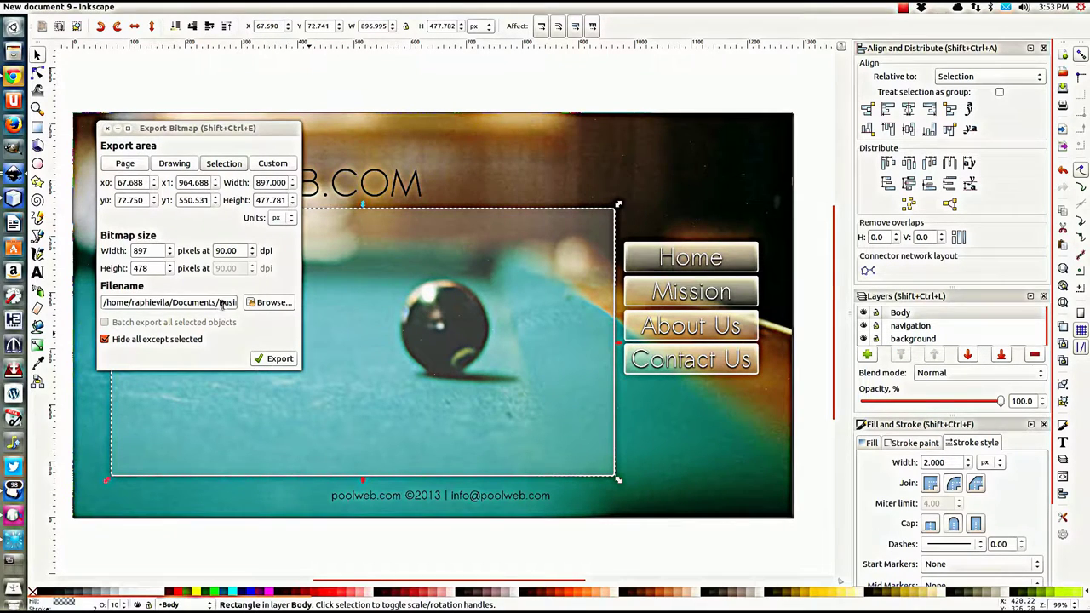
pyautogui.click(201, 305)
pyautogui.click(201, 305)
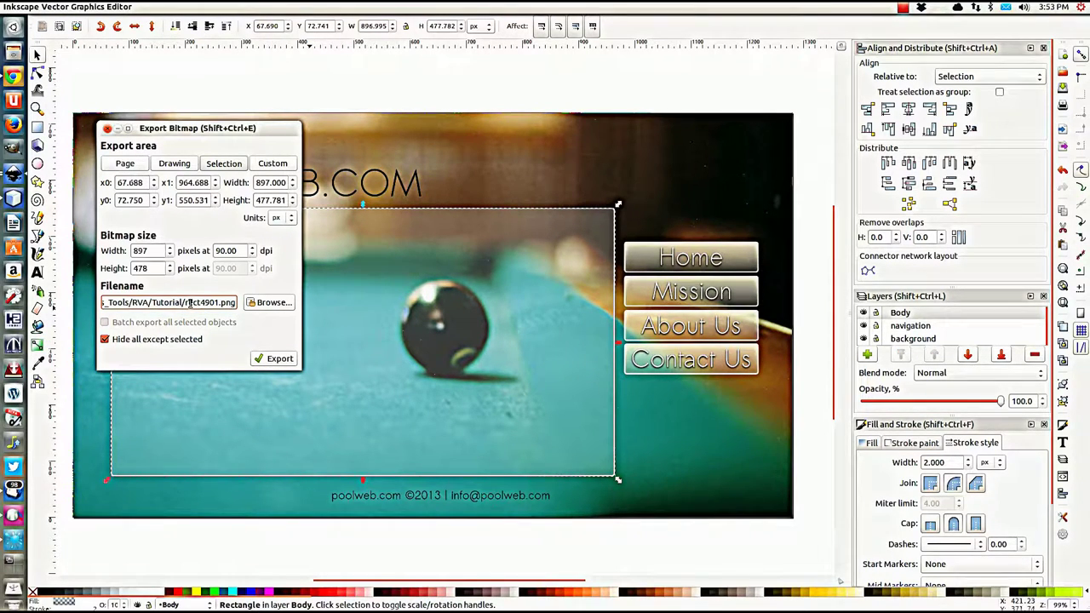
pyautogui.moveTo(185, 302); pyautogui.dragTo(220, 302)
pyautogui.write('body')
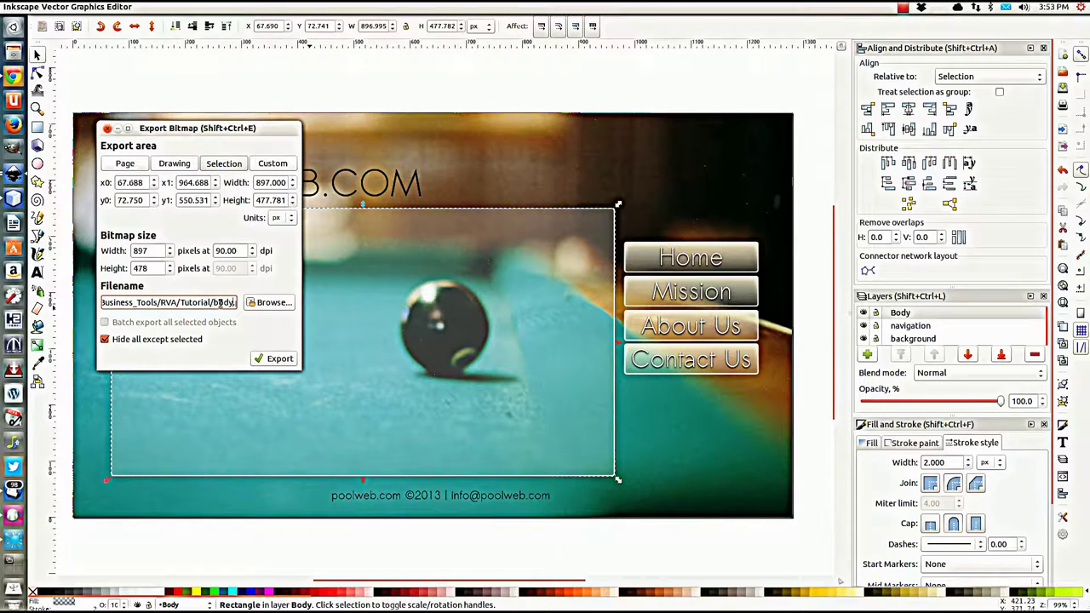
pyautogui.click(274, 358)
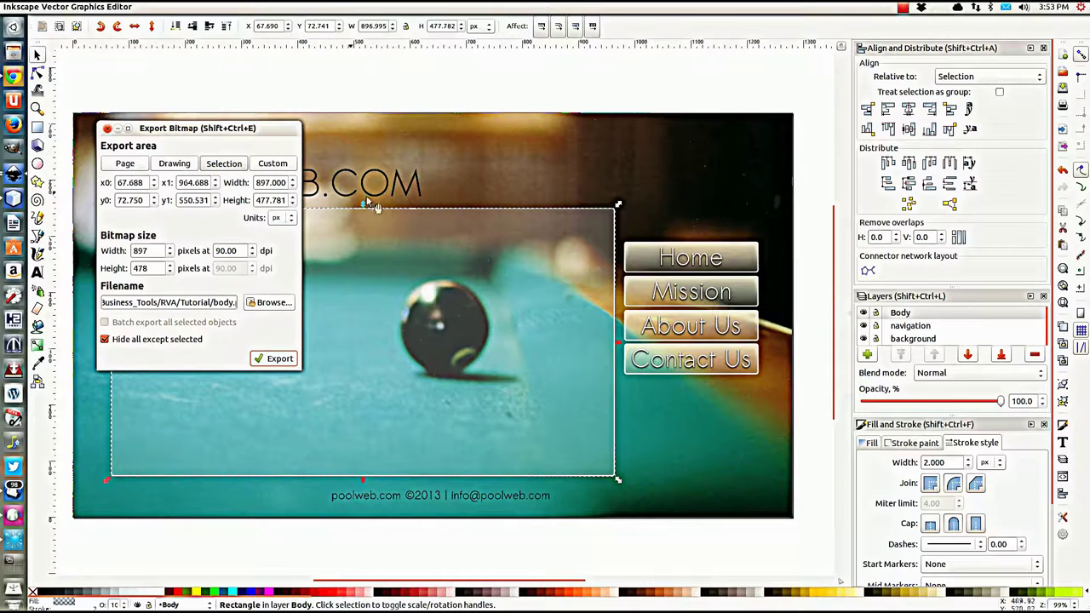
pyautogui.click(540, 167)
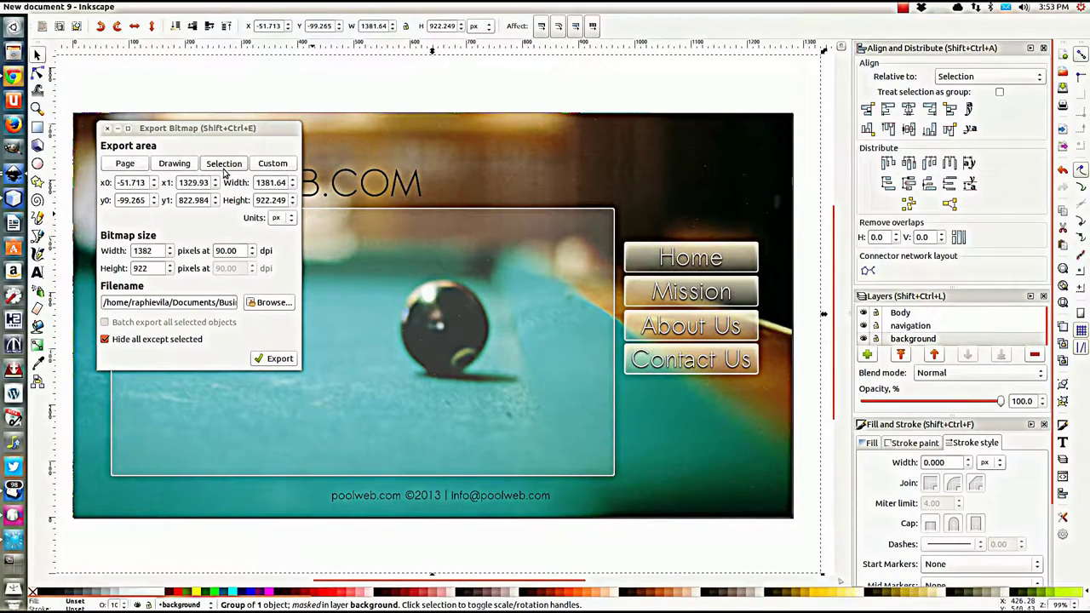
# Step: Set the export area to the full page and browse to the RVA/Tutorial folder
pyautogui.click(129, 167)
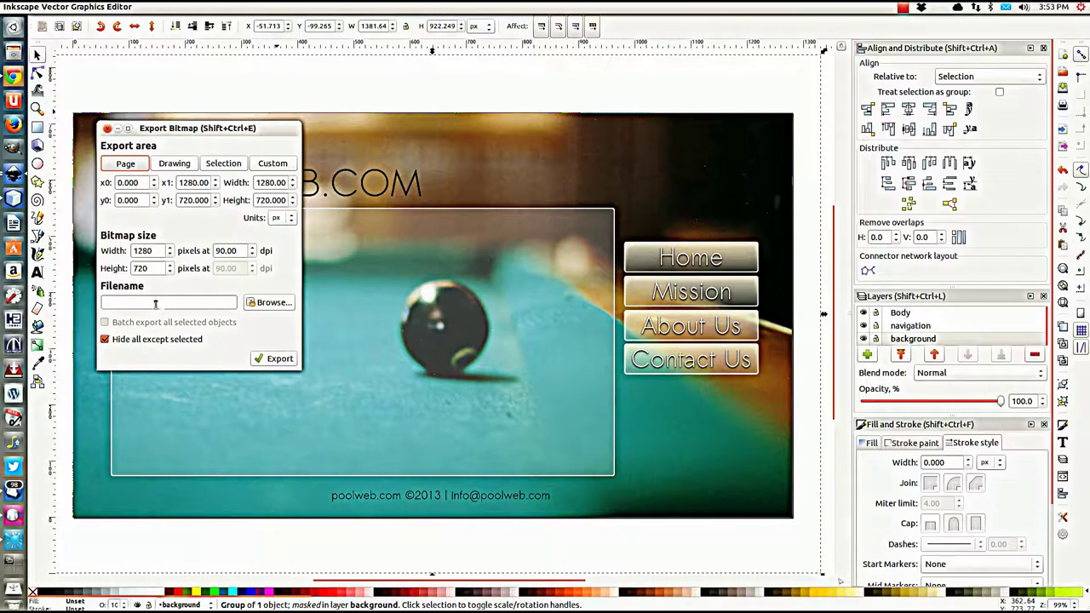
pyautogui.click(259, 302)
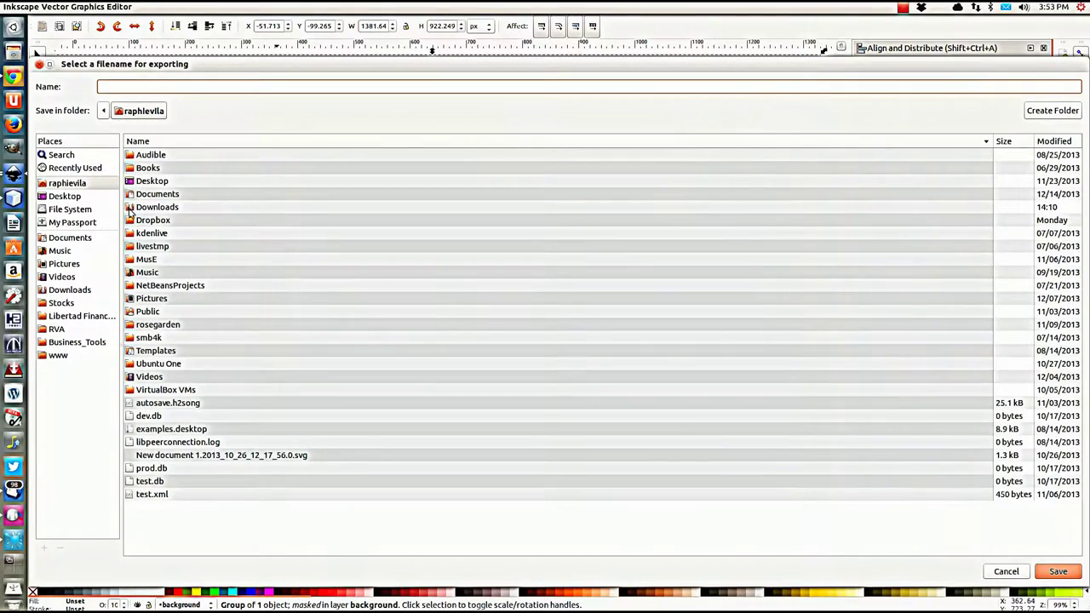
pyautogui.click(70, 333)
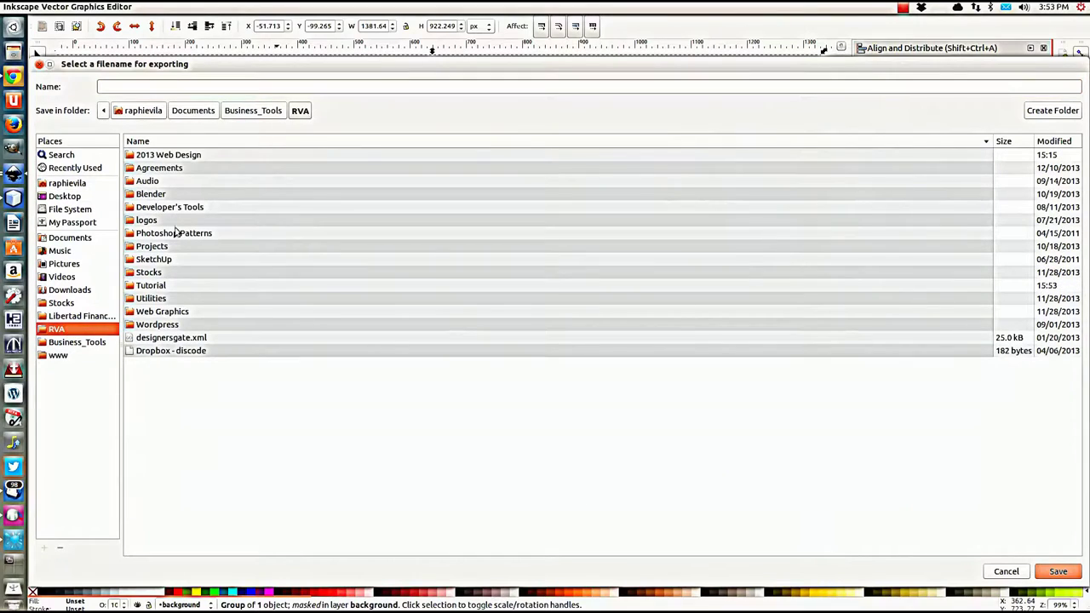
pyautogui.click(152, 288)
pyautogui.doubleClick(152, 288)
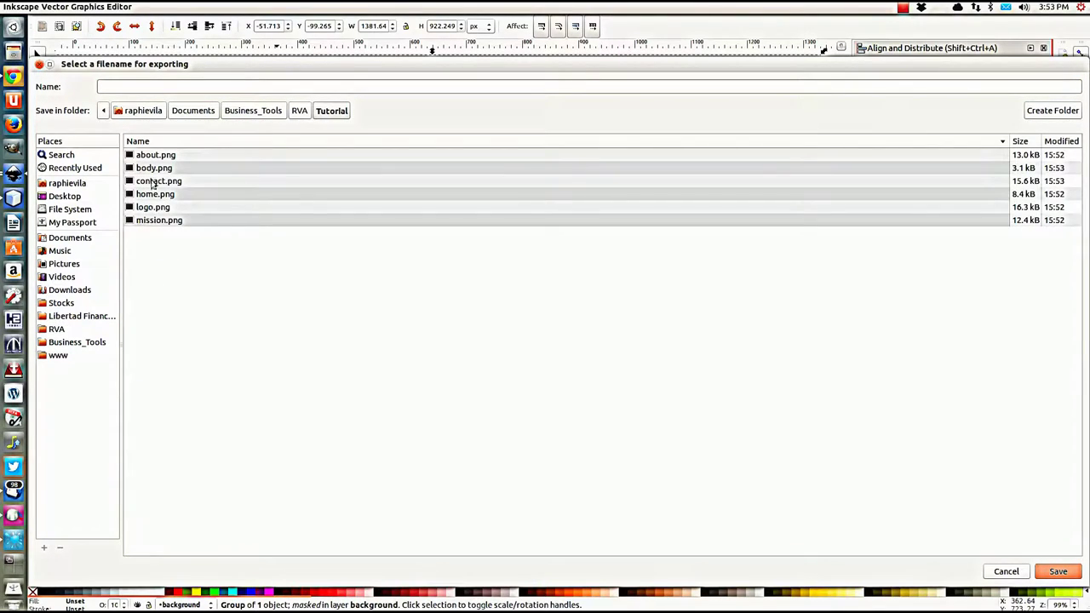
# Step: Export the 1280×720 page as background.png, then select the footer copyright text
pyautogui.click(145, 88)
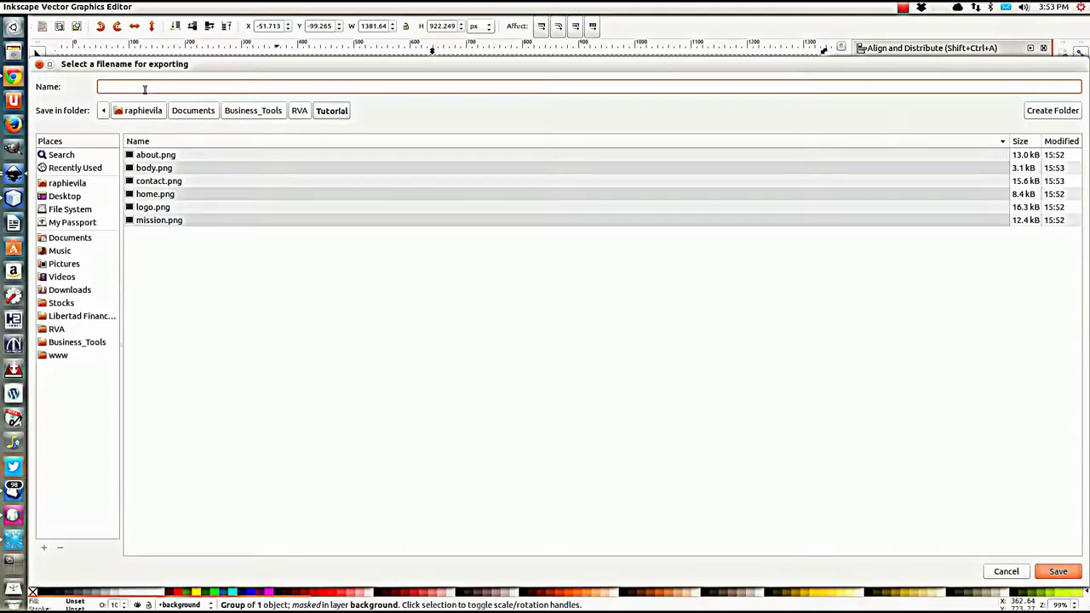
pyautogui.write('background.png')
pyautogui.click(1056, 571)
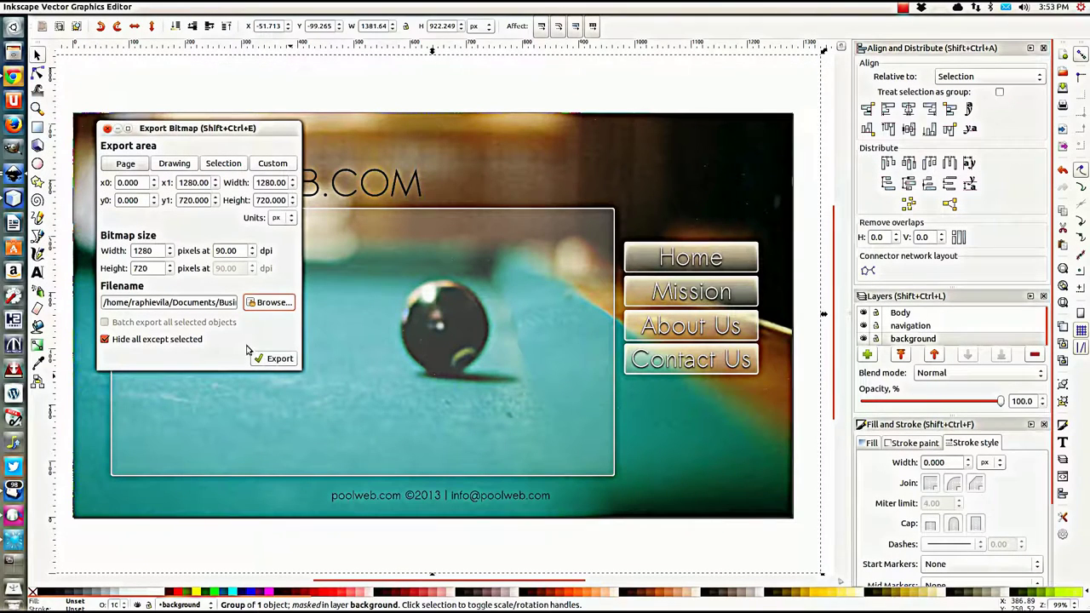
pyautogui.click(277, 358)
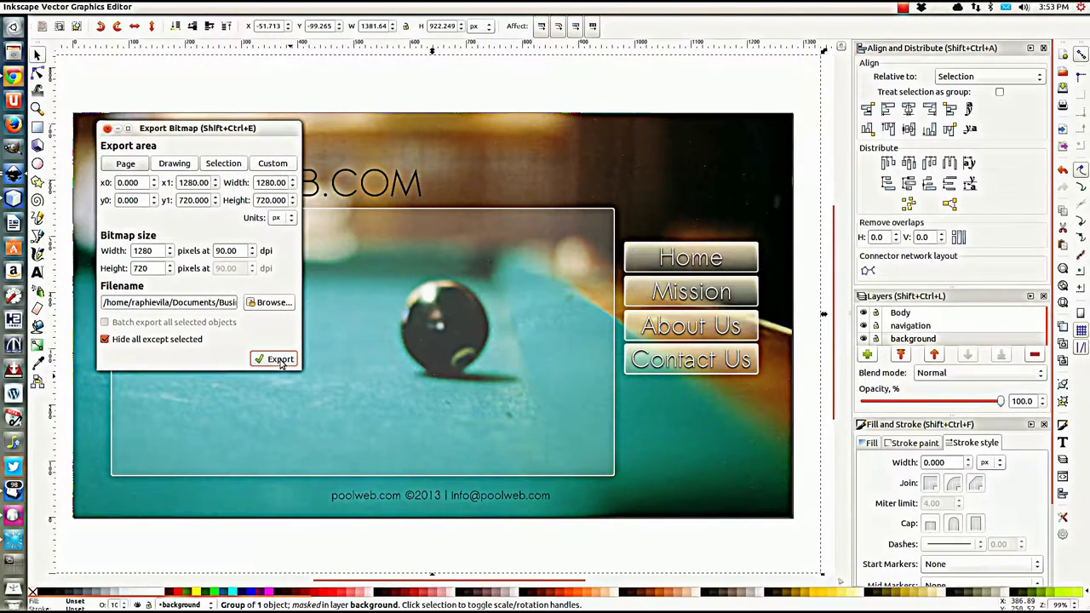
pyautogui.click(393, 494)
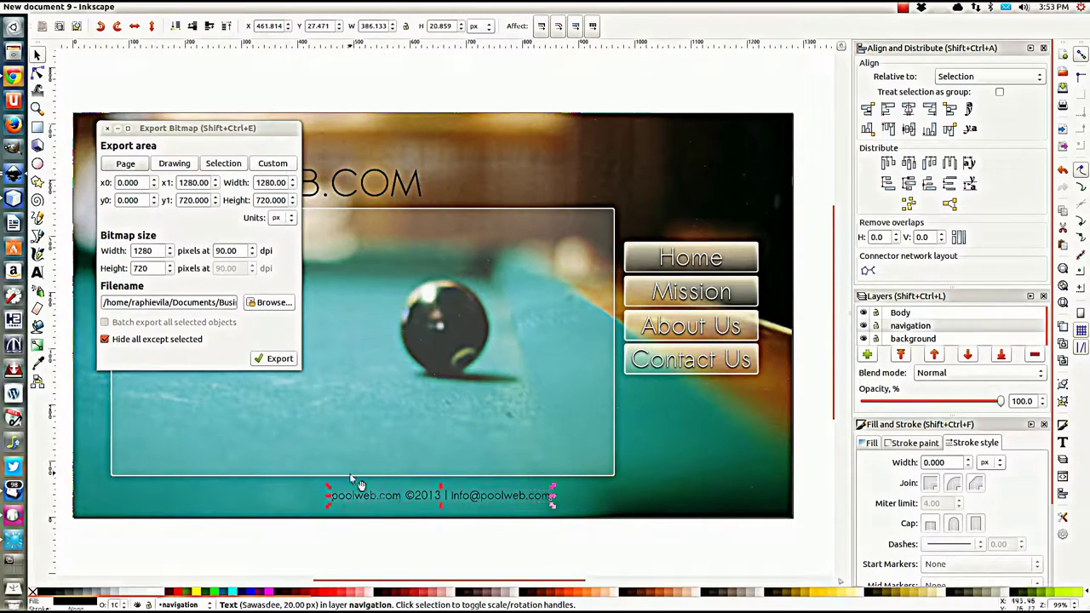
# Step: Change the export filename from background.png to copy.png
pyautogui.click(192, 300)
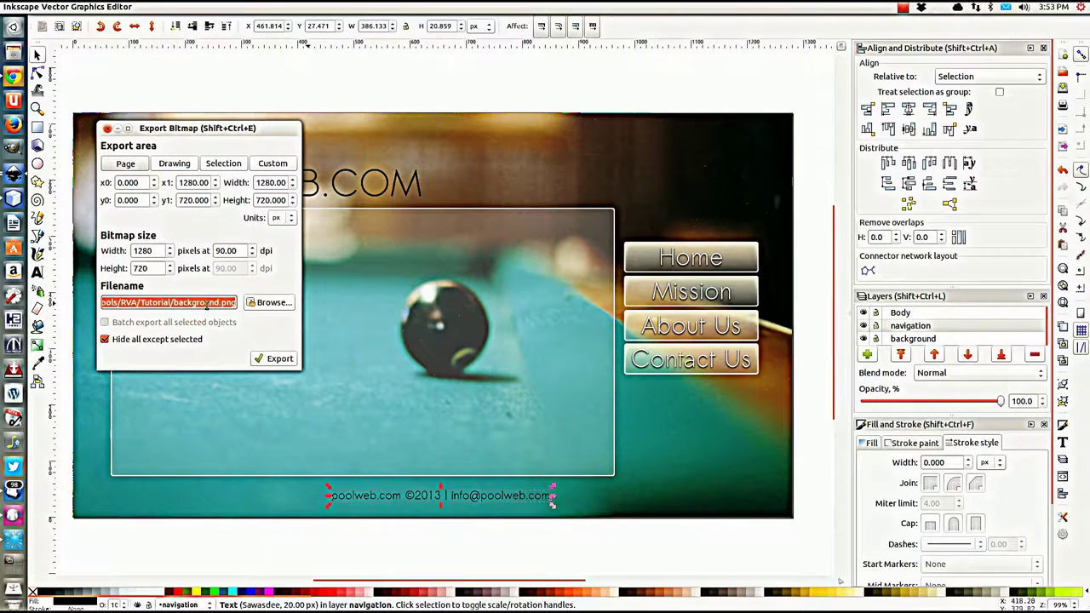
pyautogui.press('End')
pyautogui.moveTo(173, 301); pyautogui.dragTo(220, 360)
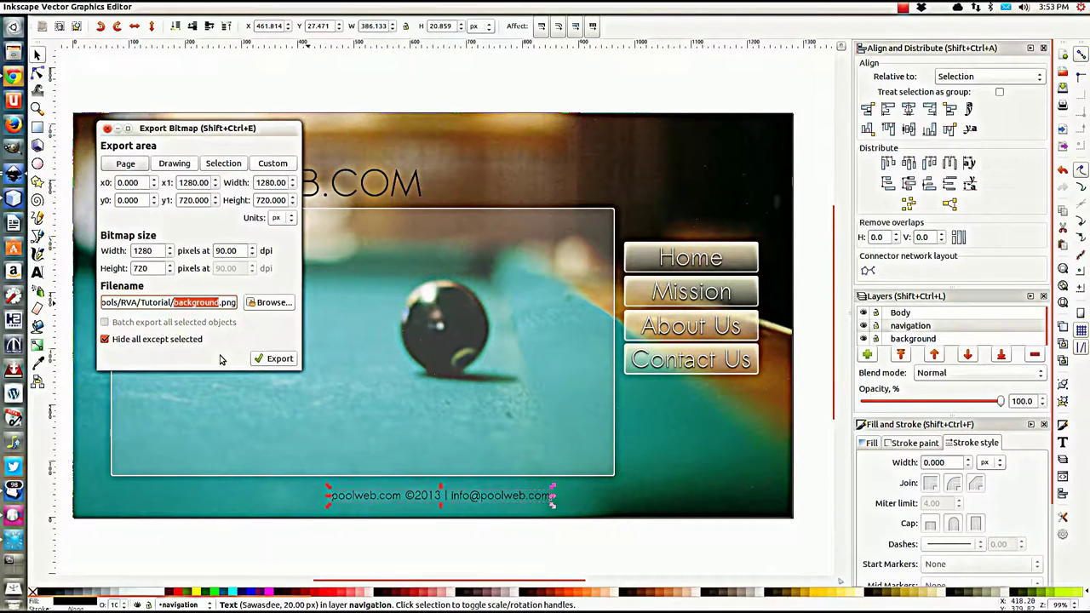
pyautogui.write('copy')
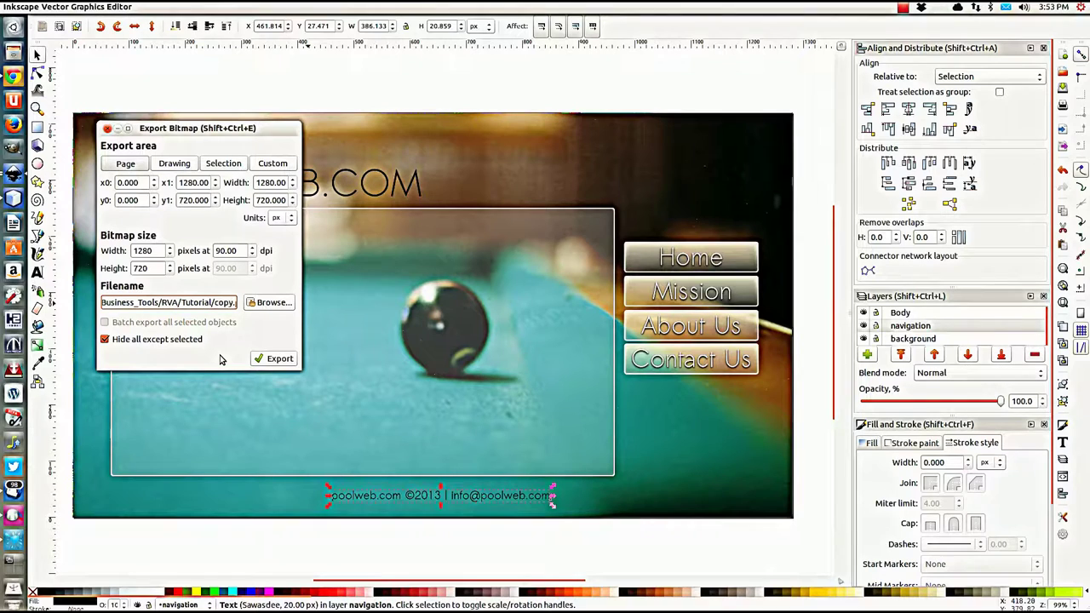
# Step: Set the export area to Selection, export the footer text, and close the dialog
pyautogui.click(223, 163)
pyautogui.click(218, 303)
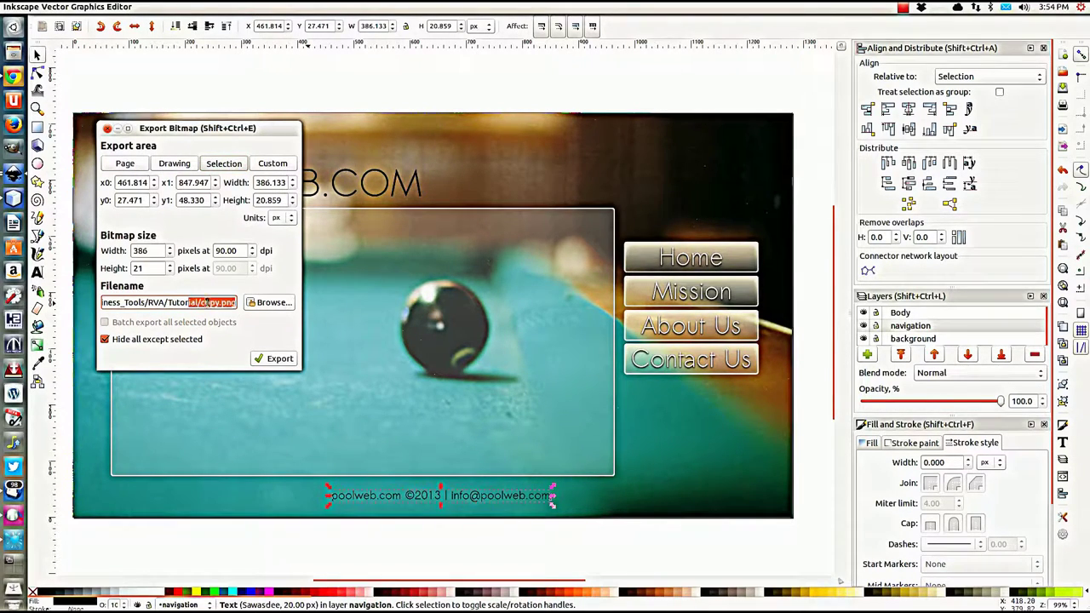
pyautogui.click(271, 358)
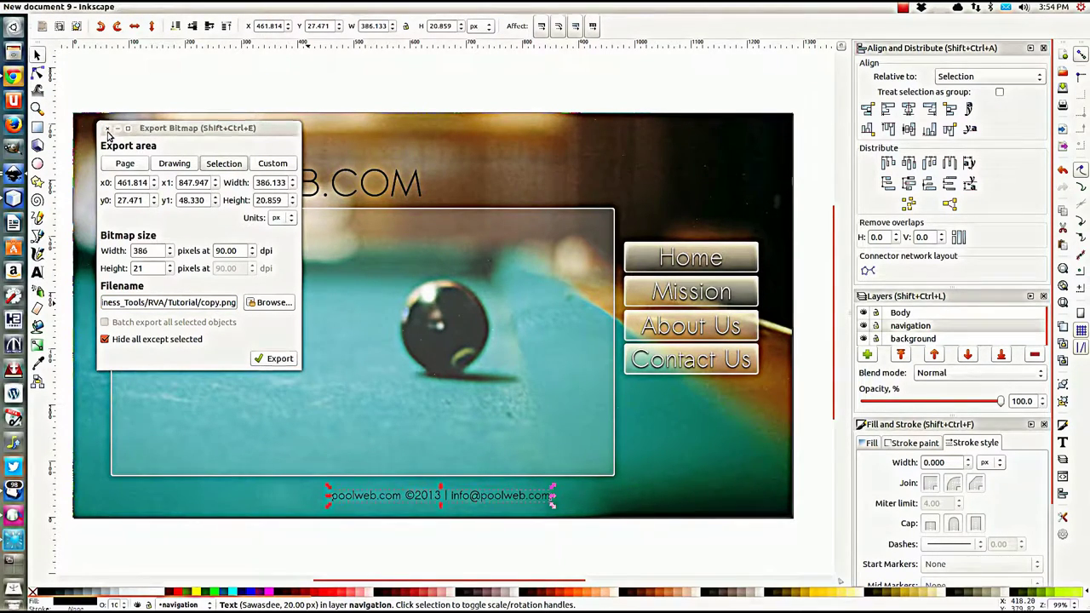
pyautogui.click(108, 127)
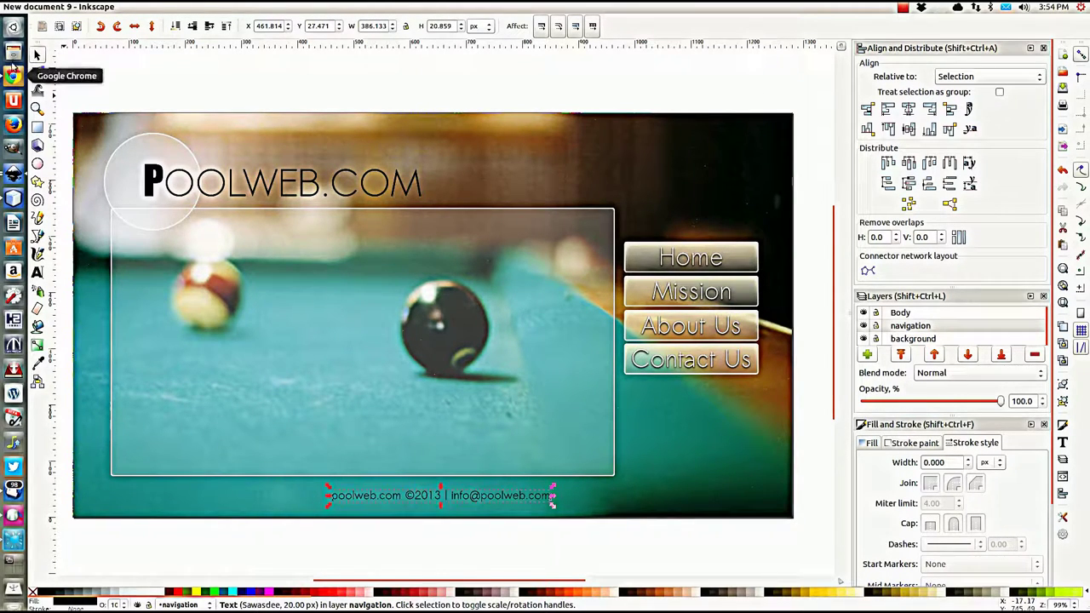
# Step: Open the RVA/Tutorial folder in Files and view logo.png in Image Viewer
pyautogui.click(13, 52)
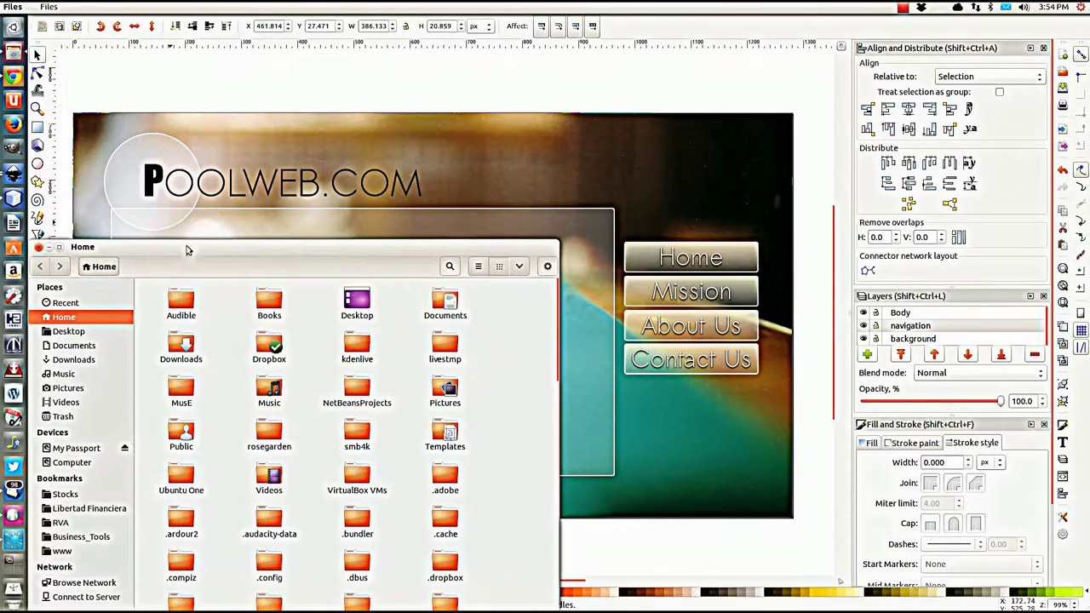
pyautogui.moveTo(192, 251); pyautogui.dragTo(383, 89)
pyautogui.click(254, 362)
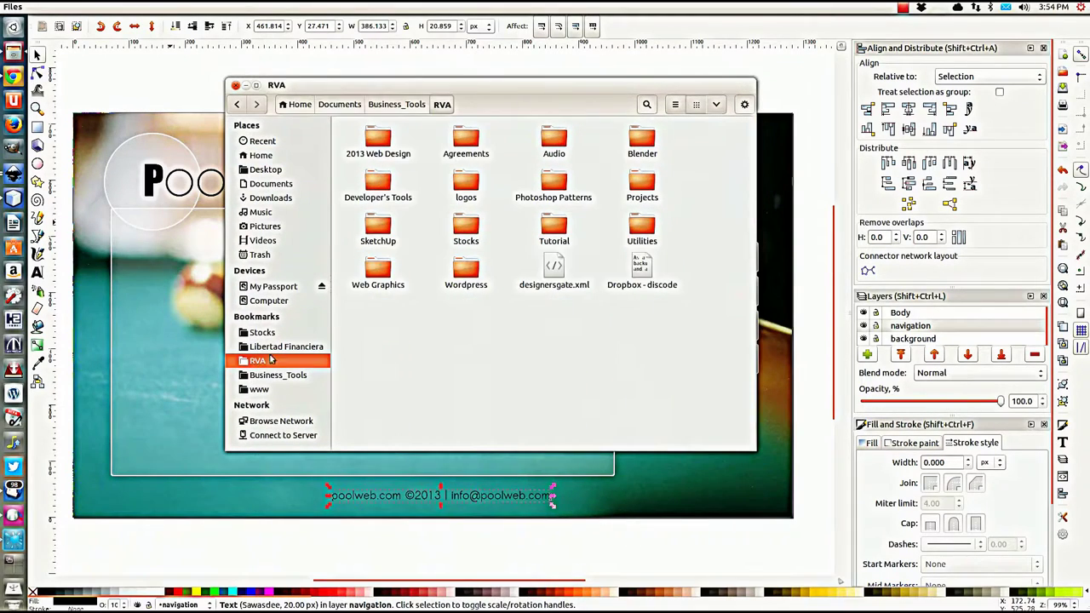
pyautogui.doubleClick(556, 224)
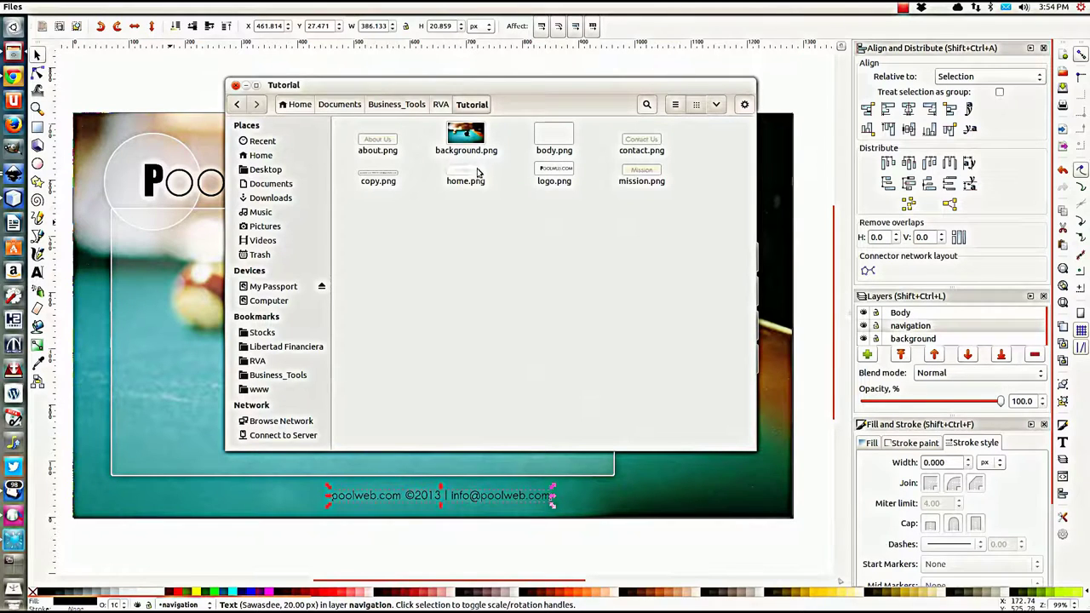
pyautogui.click(552, 173)
pyautogui.rightClick(550, 173)
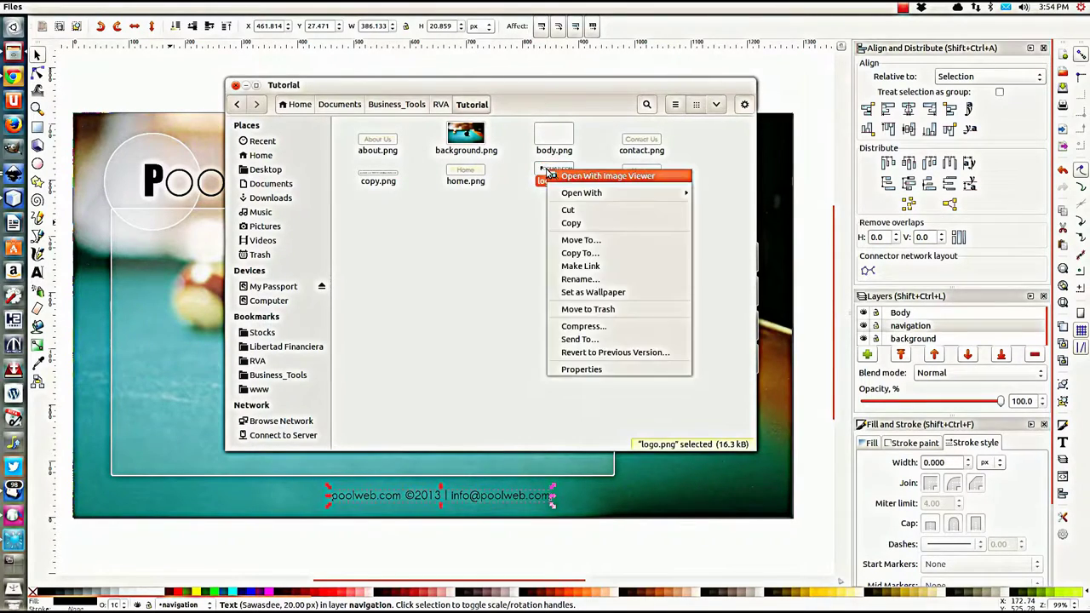
pyautogui.click(588, 178)
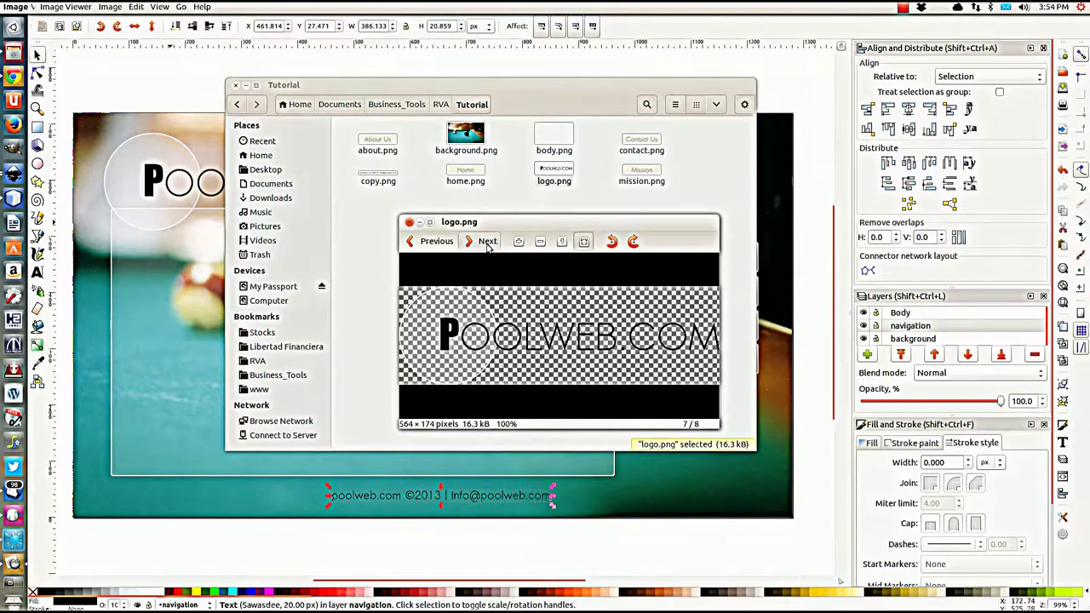
# Step: Cycle through mission, about, background, body, contact and the other slices back to logo.png
pyautogui.click(488, 243)
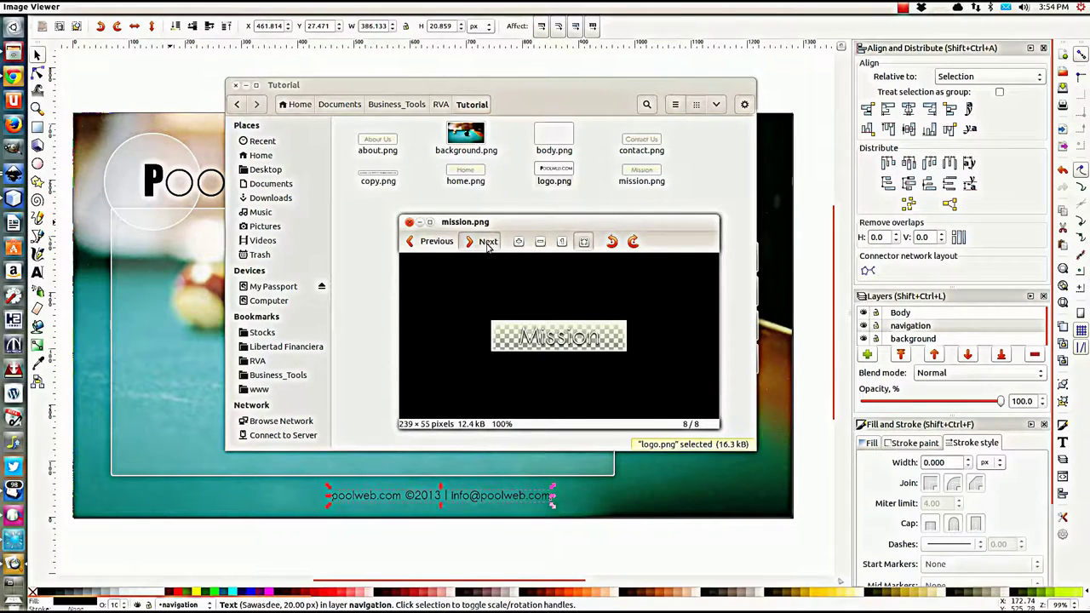
pyautogui.click(488, 244)
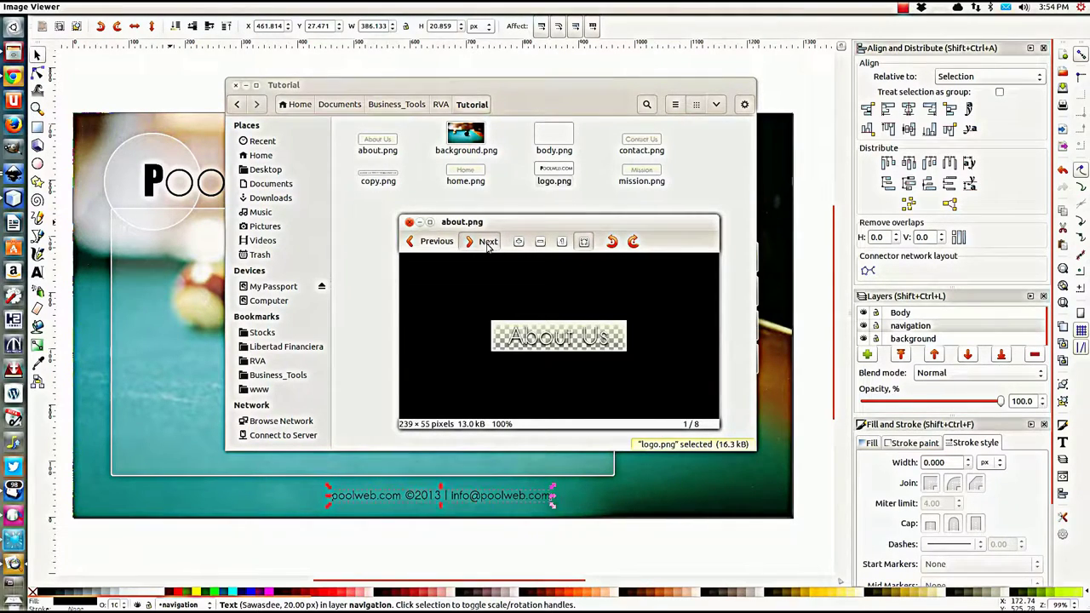
pyautogui.click(488, 244)
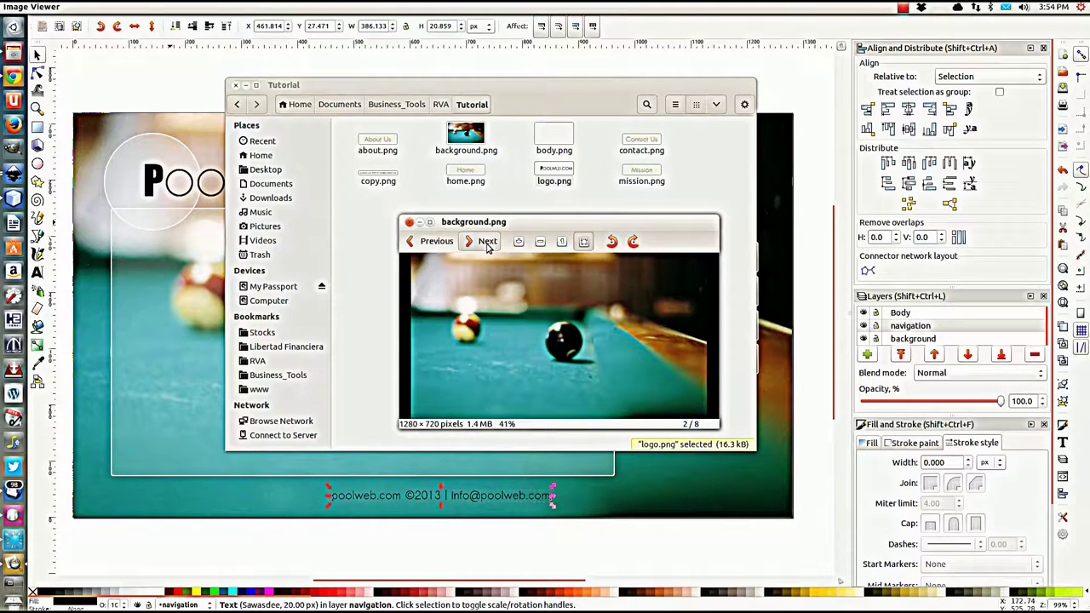
pyautogui.click(488, 243)
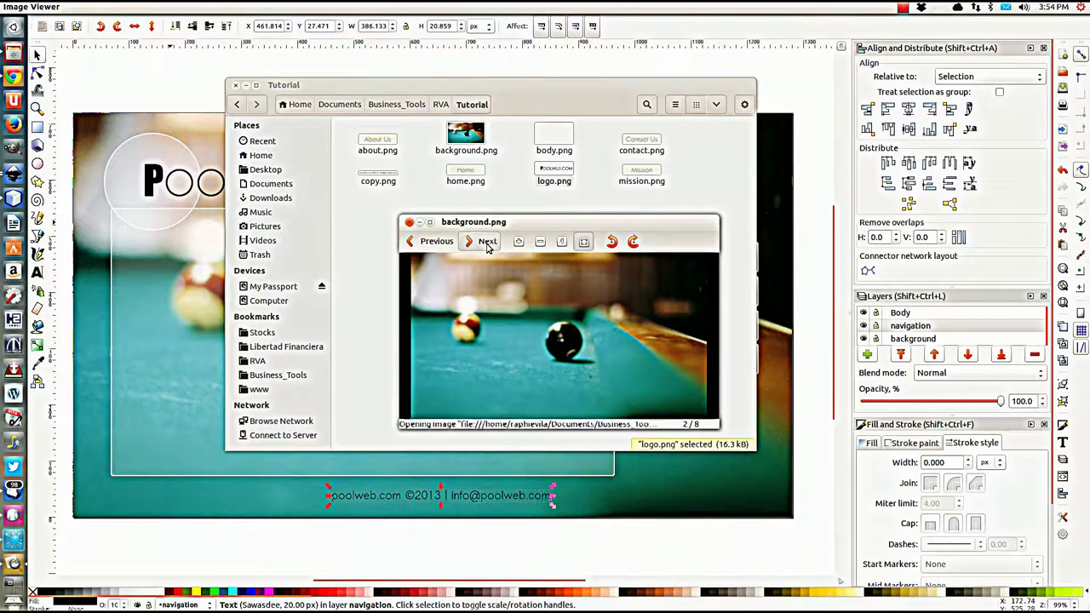
pyautogui.click(488, 244)
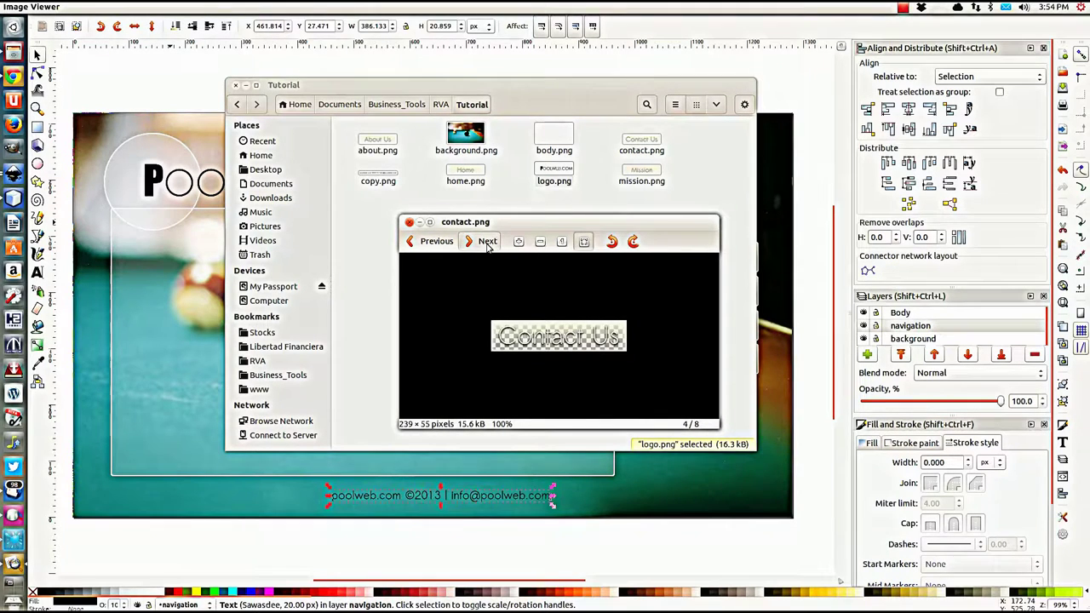
pyautogui.click(488, 244)
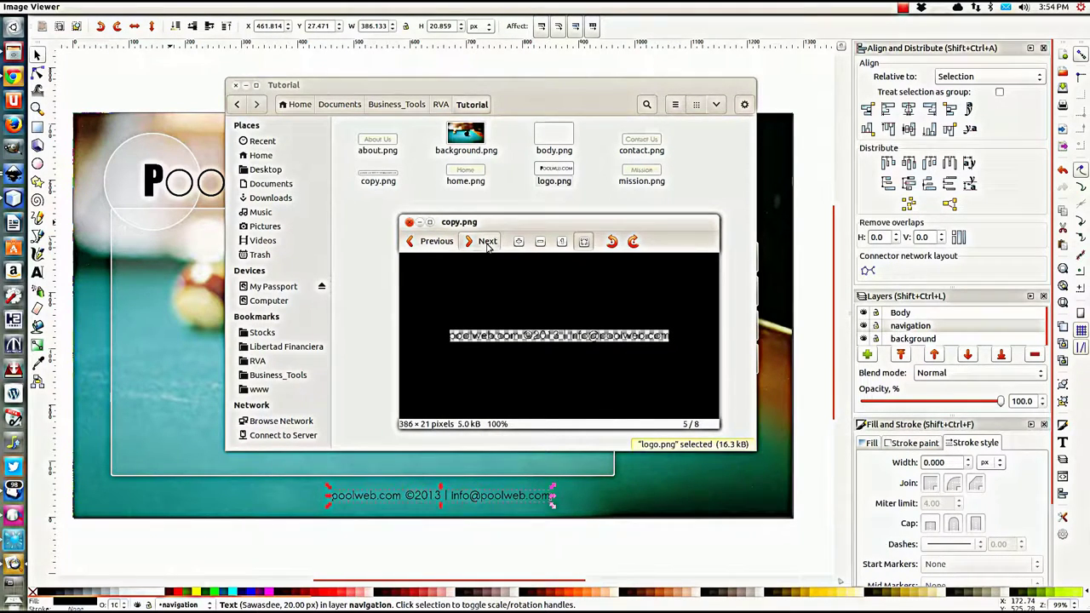
pyautogui.click(488, 244)
pyautogui.click(488, 244)
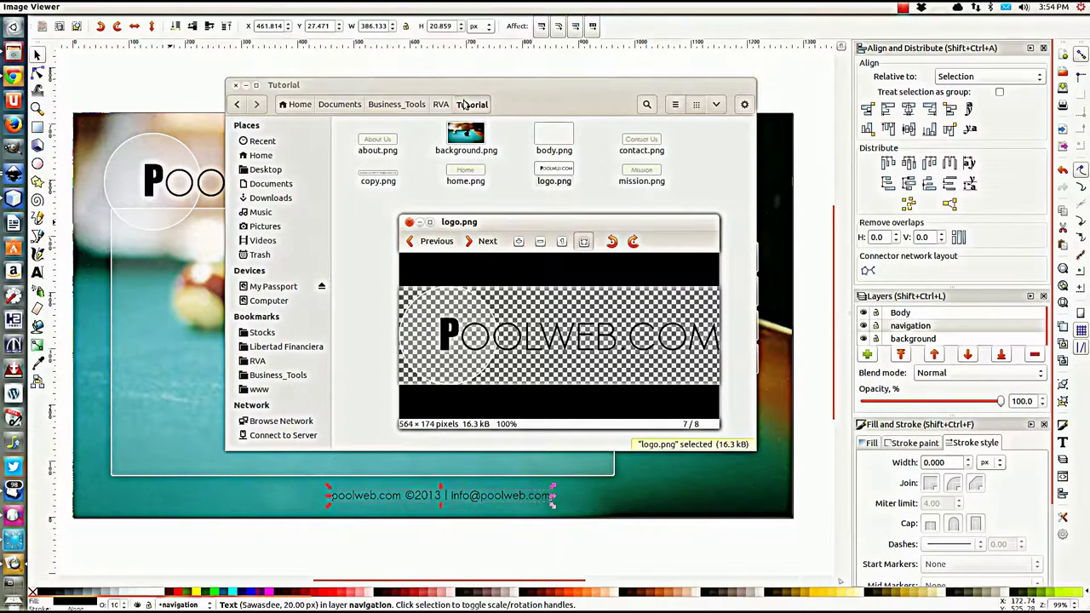
# Step: Draw a triangle with the Star tool in Inkscape and shrink it to a small size
pyautogui.click(382, 64)
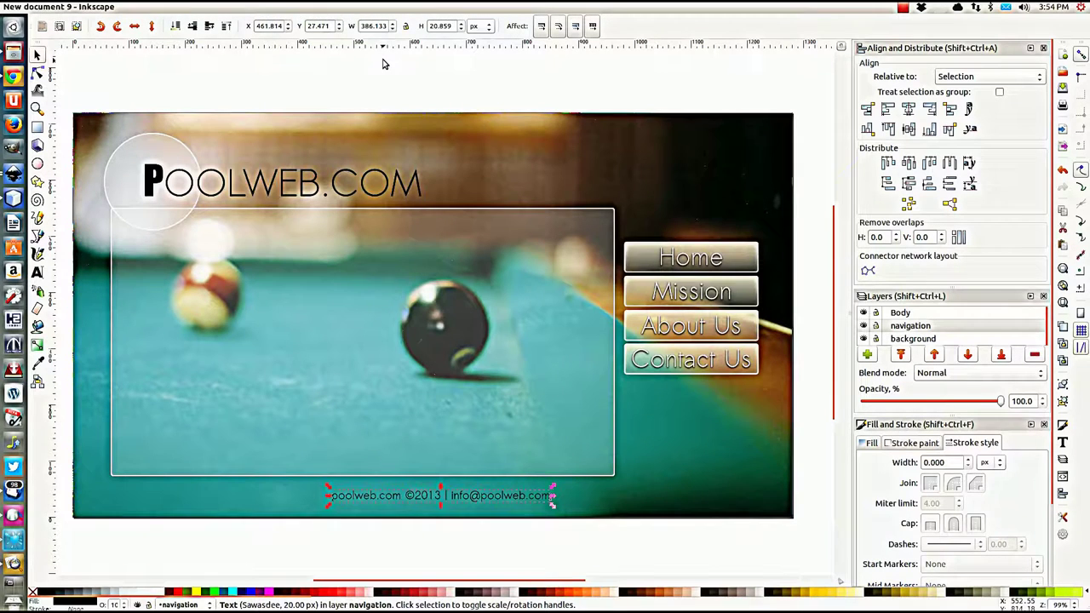
pyautogui.click(386, 73)
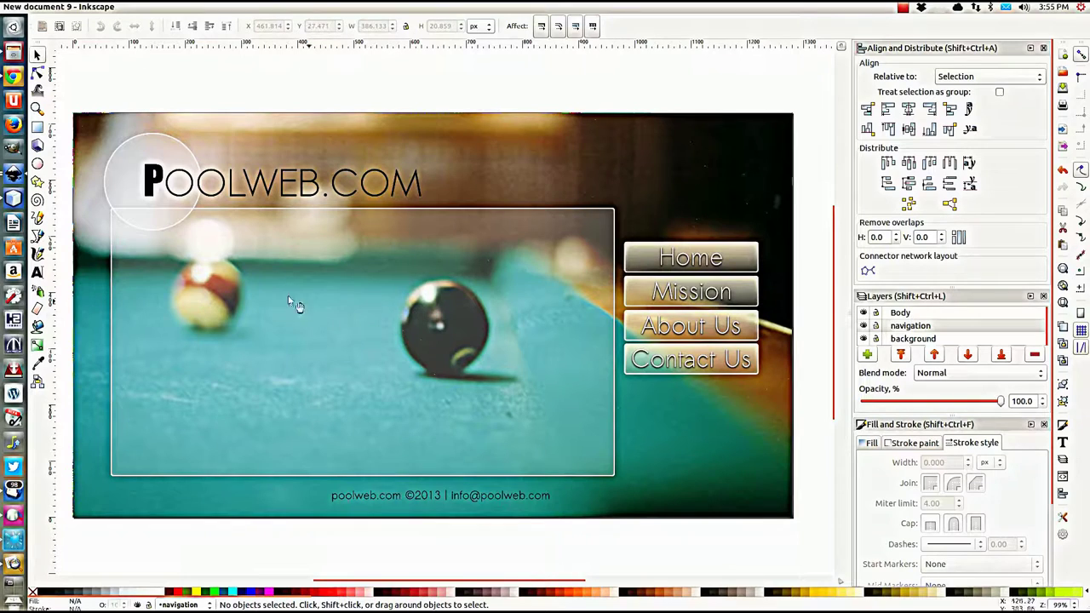
pyautogui.click(37, 183)
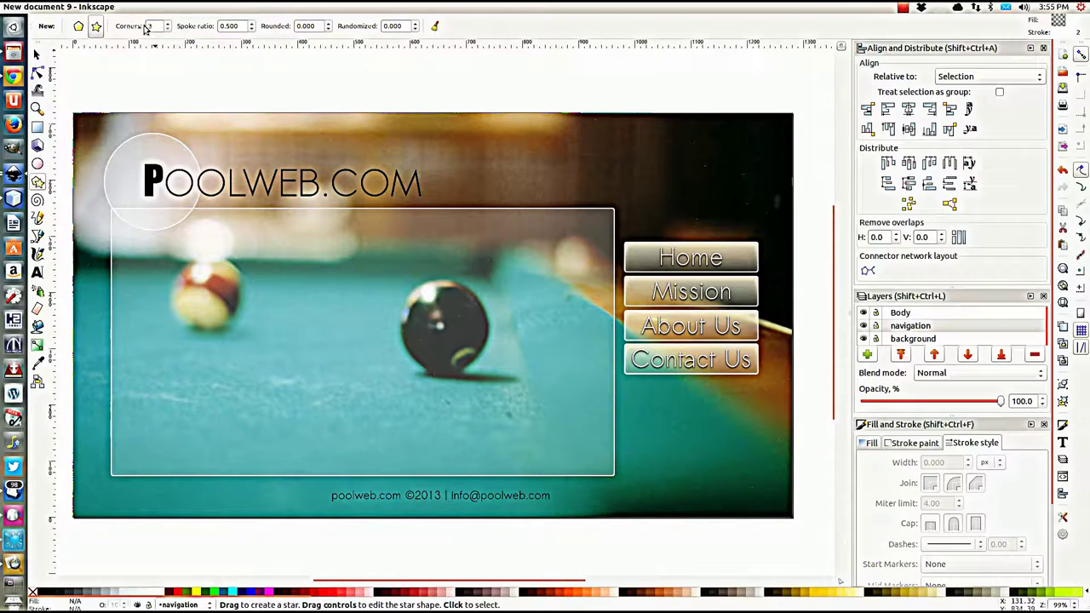
pyautogui.moveTo(383, 310)
pyautogui.mouseDown()
pyautogui.moveTo(399, 332)
pyautogui.moveTo(407, 319)
pyautogui.moveTo(403, 333)
pyautogui.mouseUp()
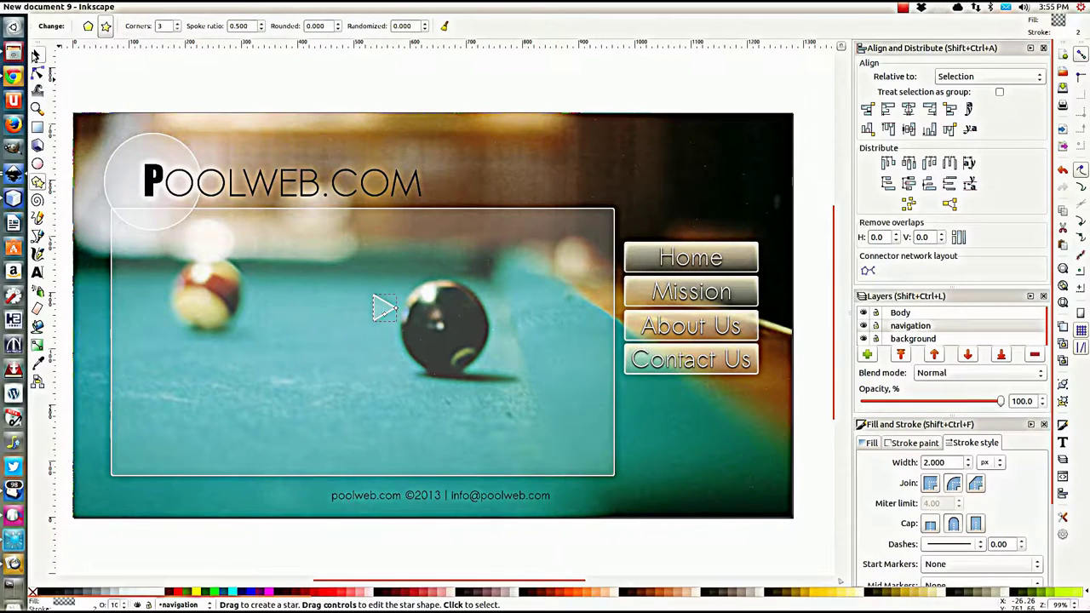
pyautogui.press('s')
pyautogui.moveTo(397, 324); pyautogui.dragTo(380, 305)
# Step: Undo the accidental body panel move, make Body current, and move the triangle beside the footer
pyautogui.moveTo(415, 349); pyautogui.dragTo(417, 542)
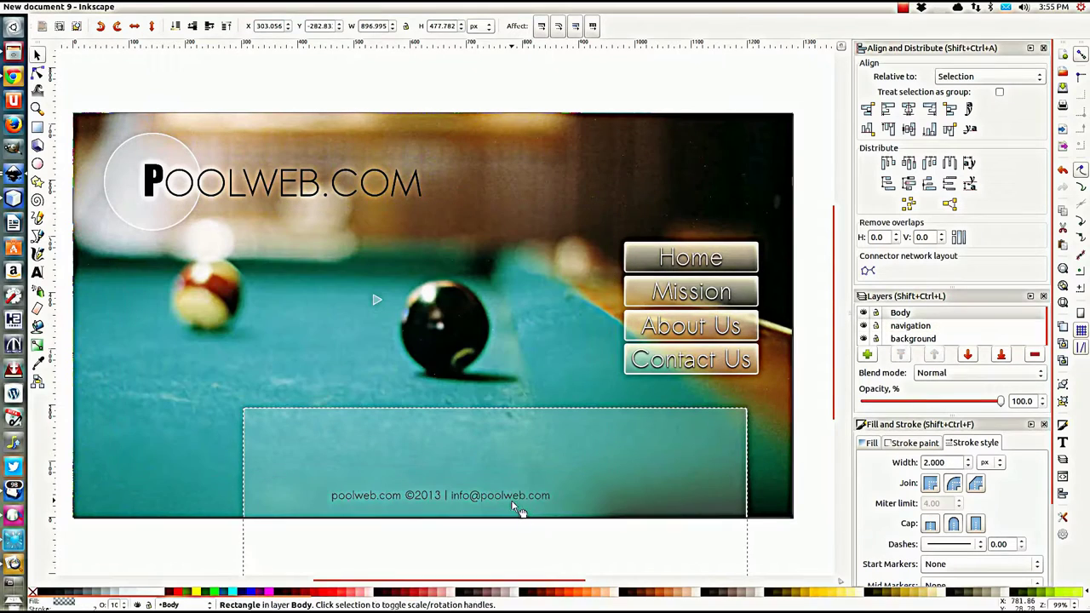
pyautogui.hotkey('ctrl', 'z')
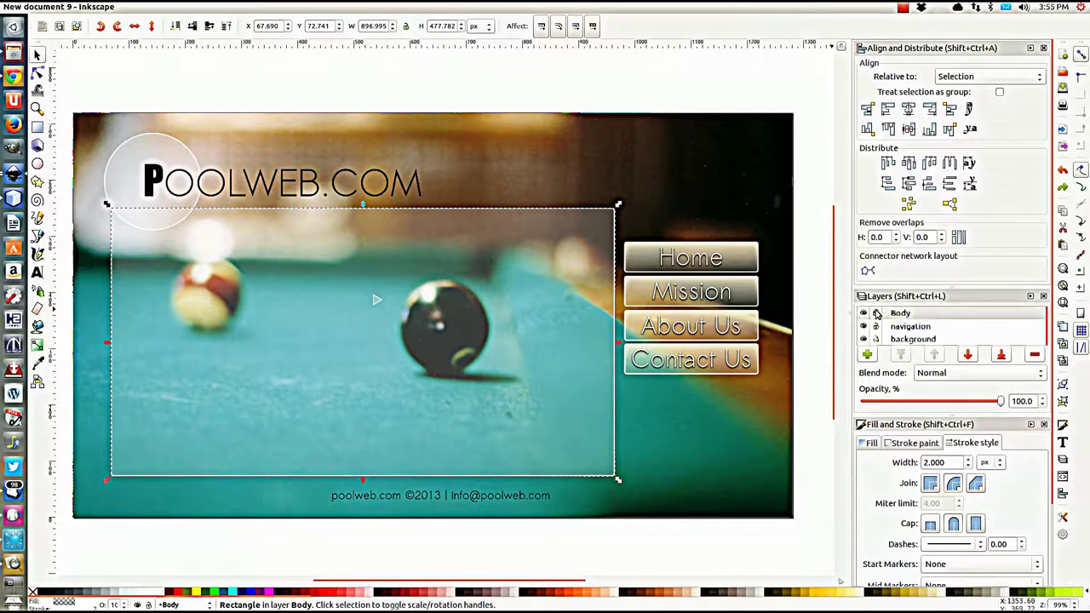
pyautogui.click(881, 314)
pyautogui.click(377, 301)
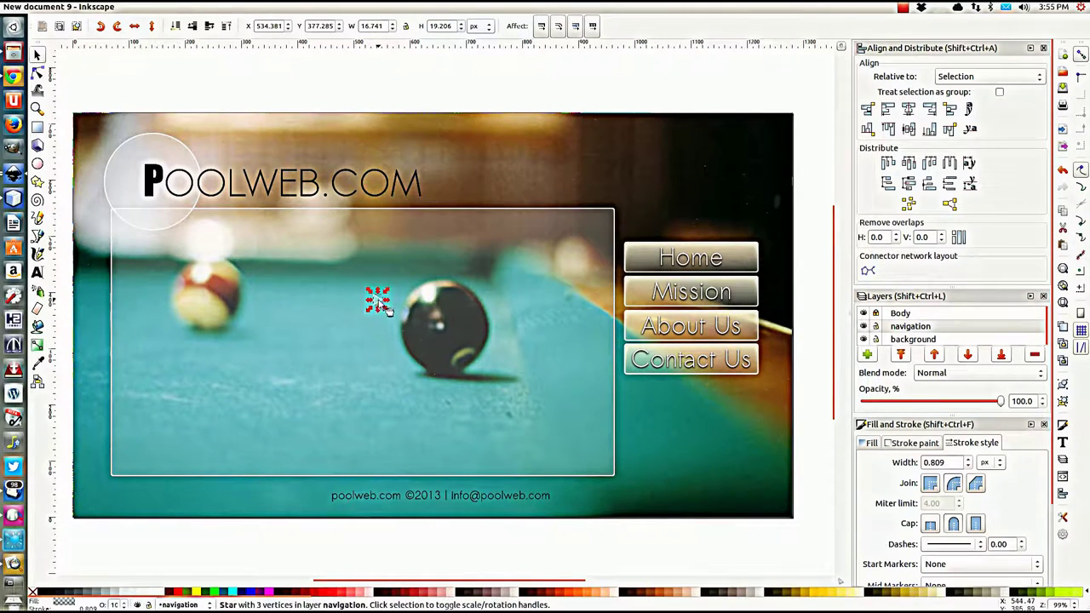
pyautogui.moveTo(380, 304); pyautogui.dragTo(579, 493)
# Step: Rotate the triangle to point right and place it just under the footer email
pyautogui.click(578, 503)
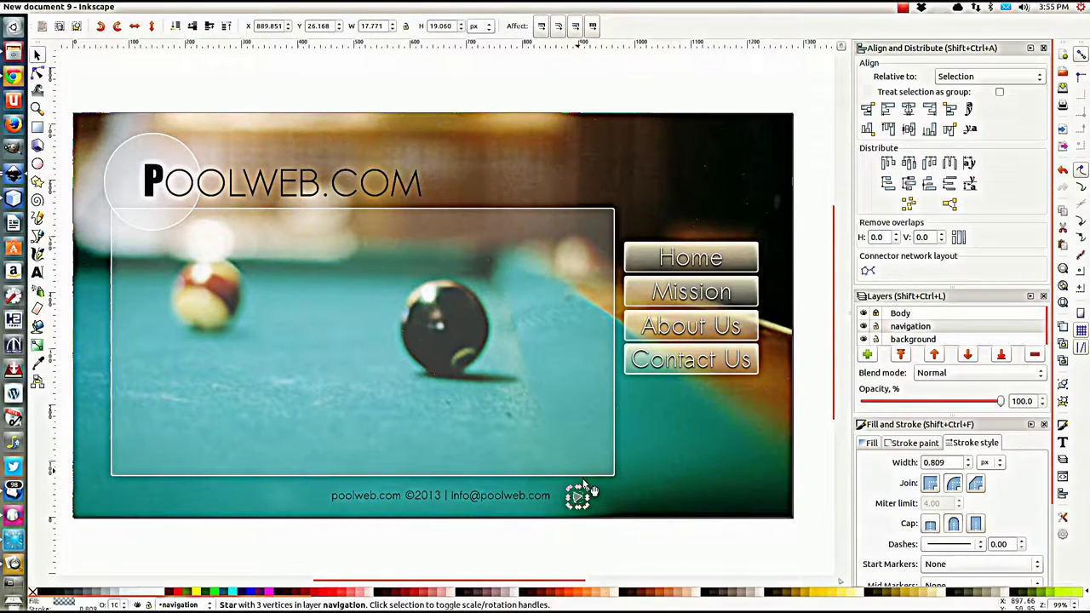
pyautogui.click(604, 501)
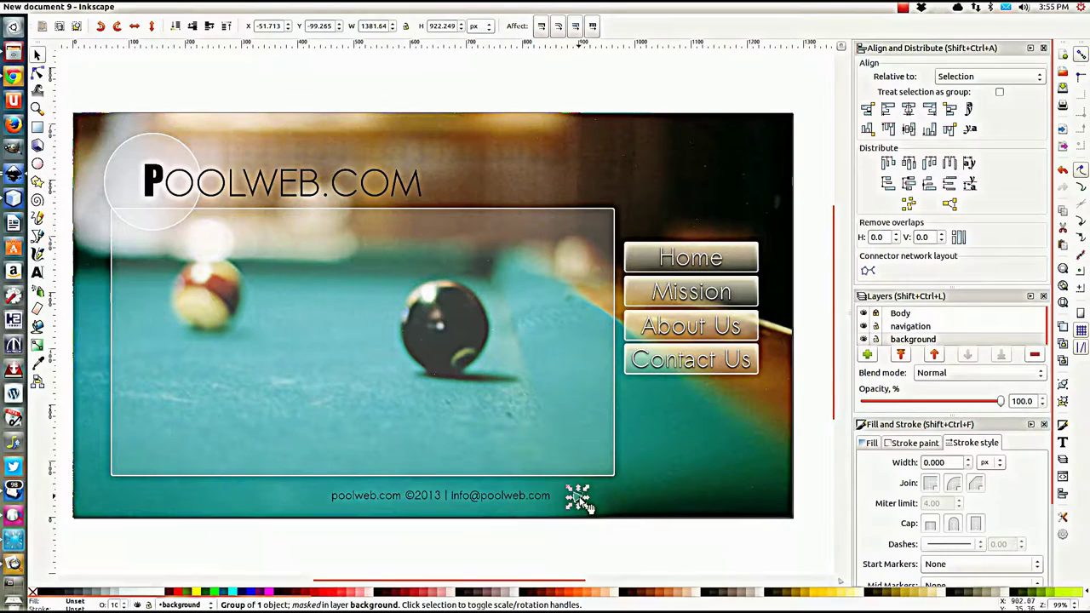
pyautogui.click(579, 500)
pyautogui.scroll(3, 580, 502)
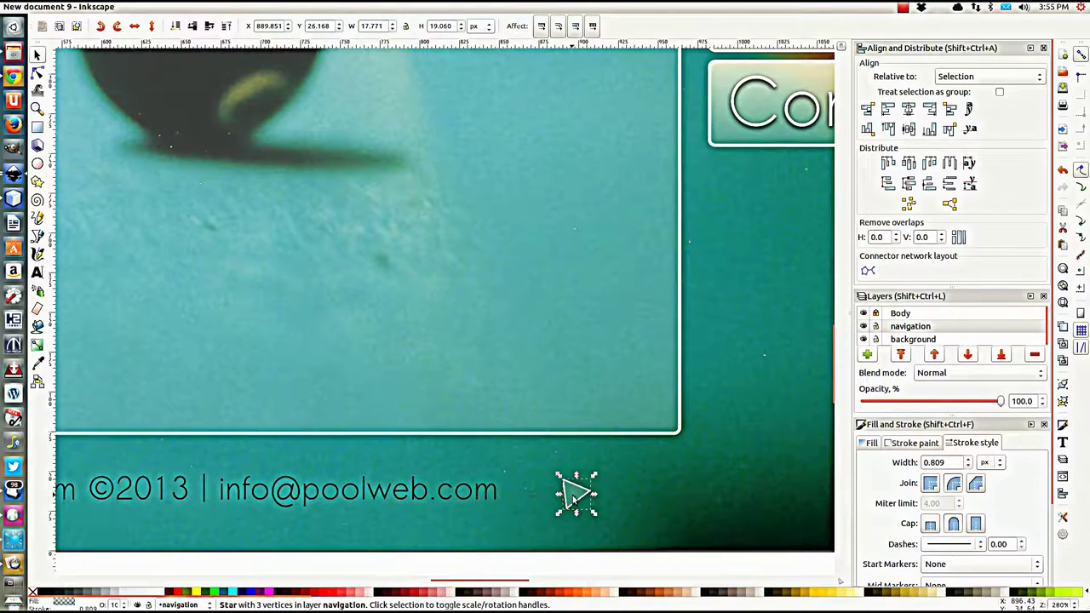
pyautogui.moveTo(577, 499); pyautogui.dragTo(389, 517)
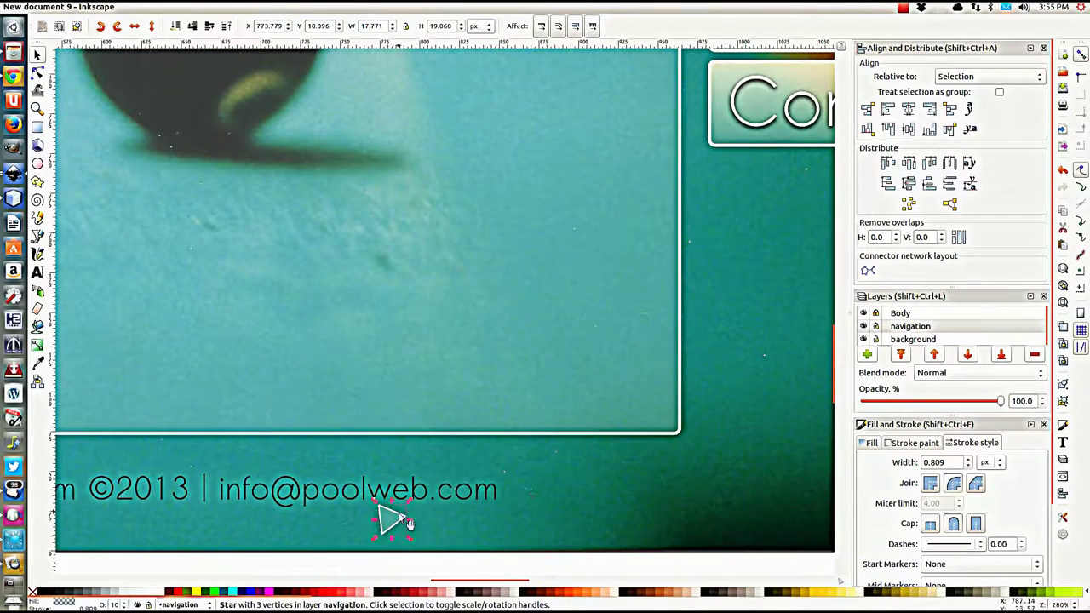
pyautogui.scroll(-2, 446, 511)
pyautogui.scroll(2, 447, 508)
# Step: In Export Bitmap, set the target to RVA/Tutorial with the filename pointer
pyautogui.click(46, 6)
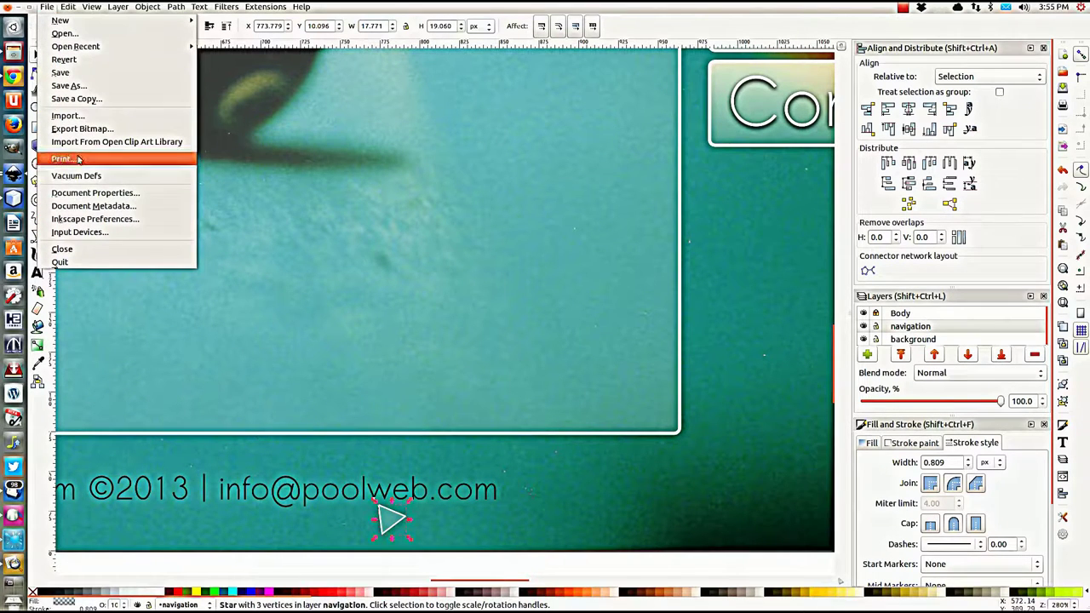
pyautogui.click(79, 129)
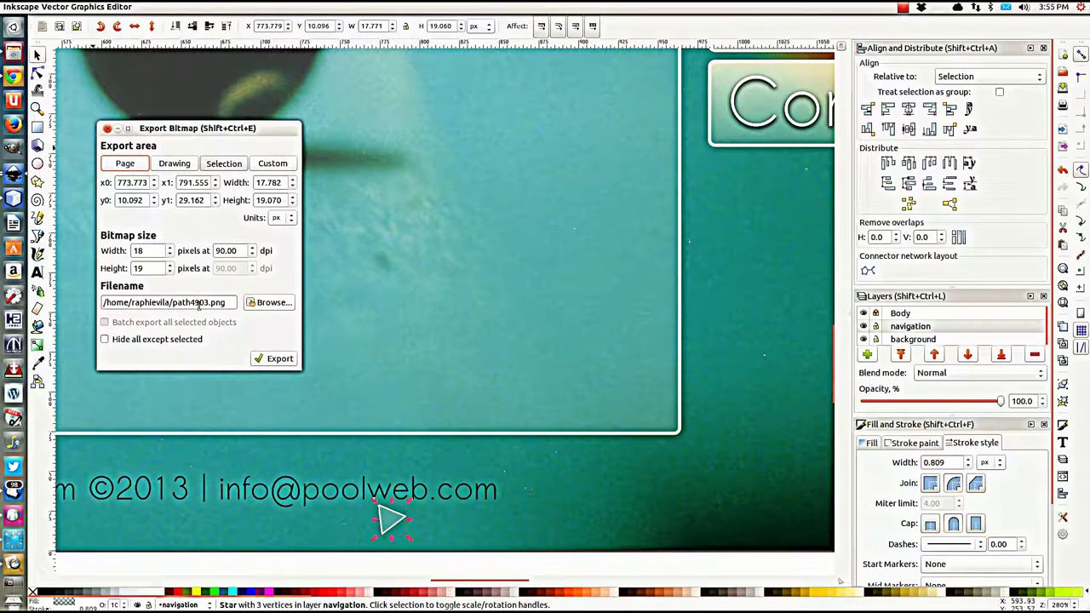
pyautogui.click(266, 302)
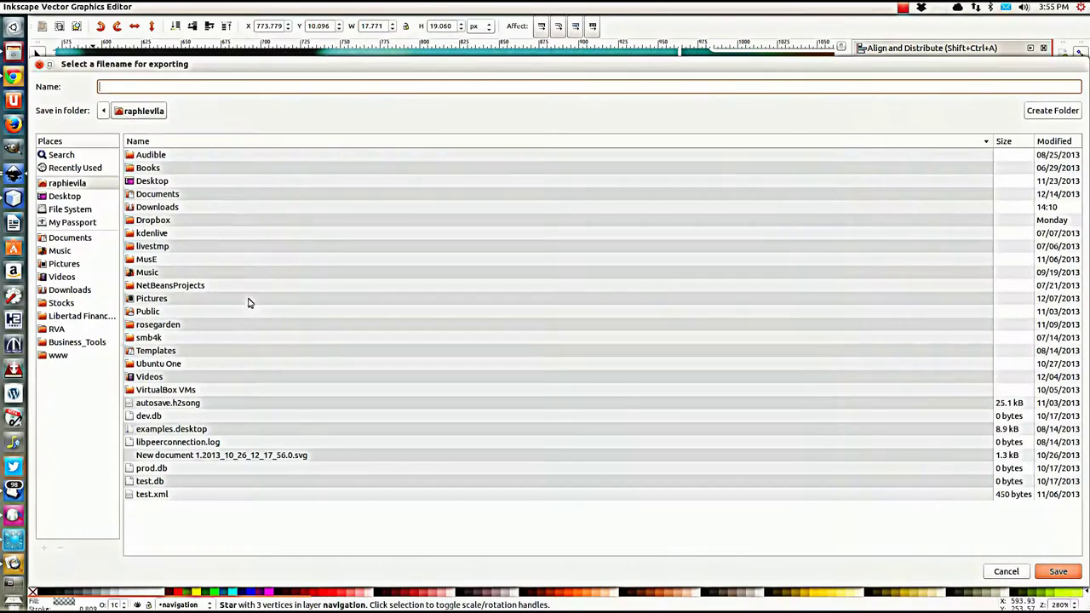
pyautogui.click(56, 329)
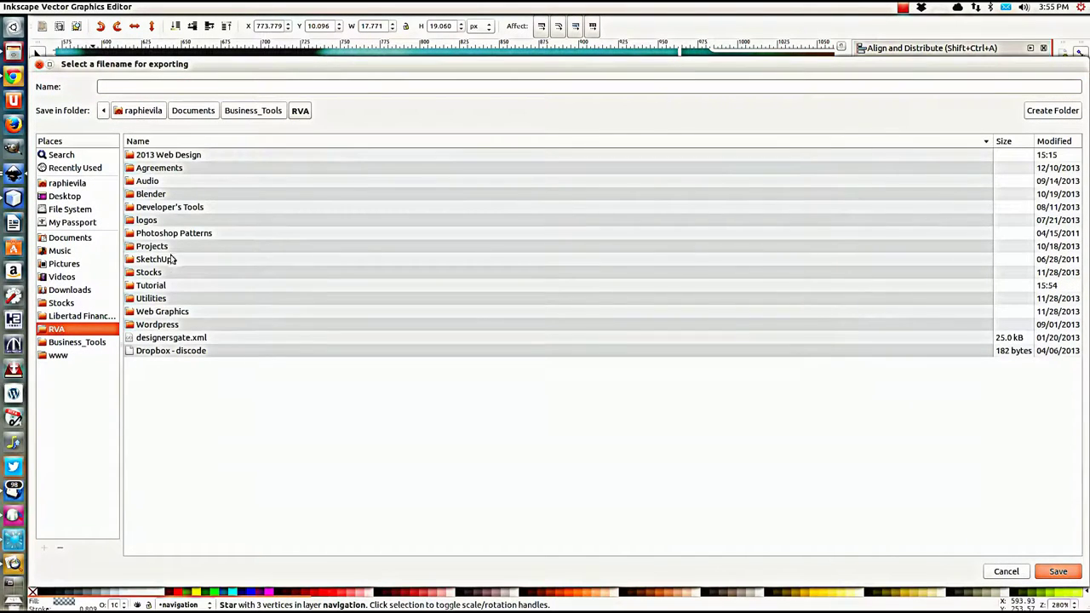
pyautogui.doubleClick(150, 285)
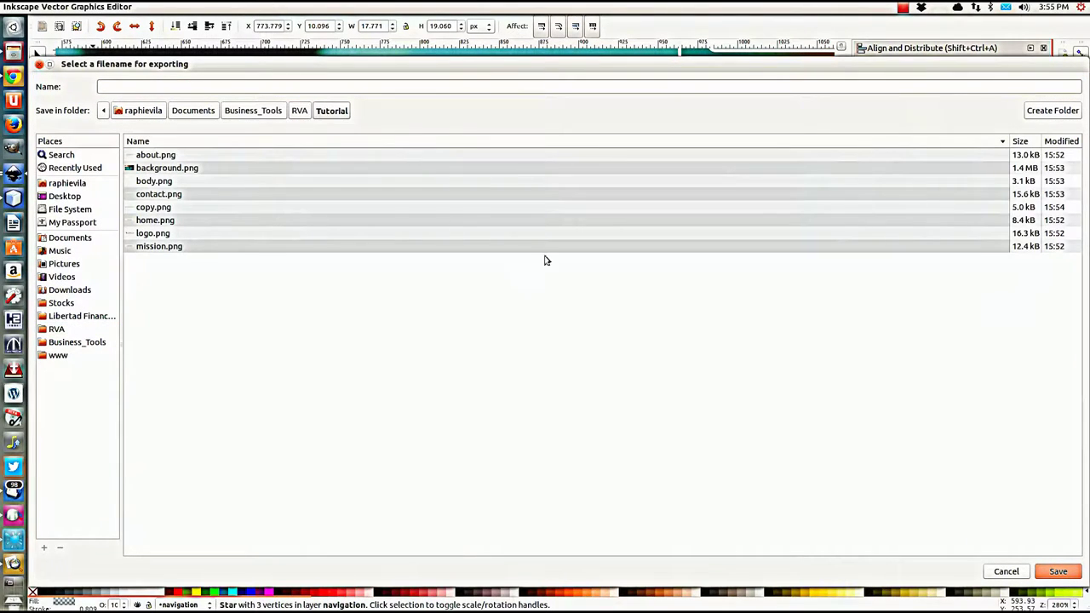
pyautogui.click(211, 85)
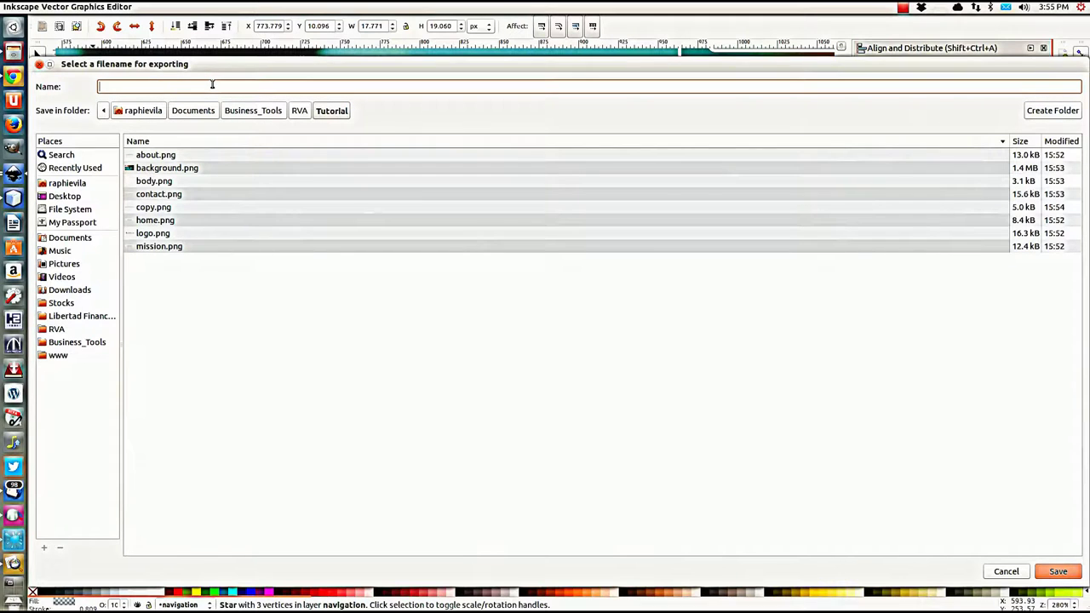
pyautogui.write('pointer')
pyautogui.click(1058, 572)
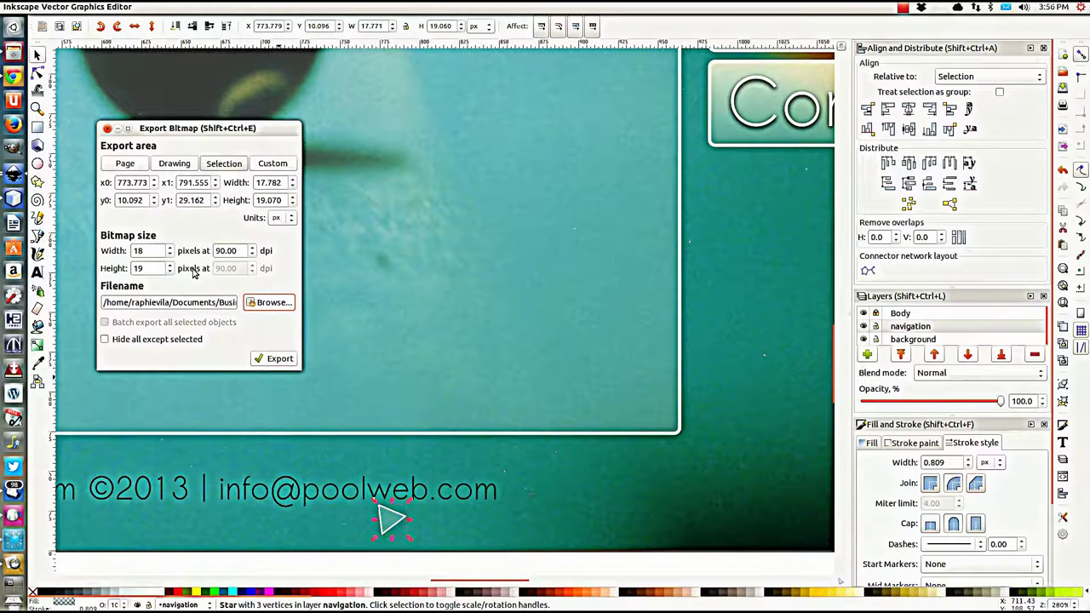
# Step: Append .png to the filename, set the area to Selection, and export the 18 × 19 px triangle
pyautogui.tripleClick(203, 304)
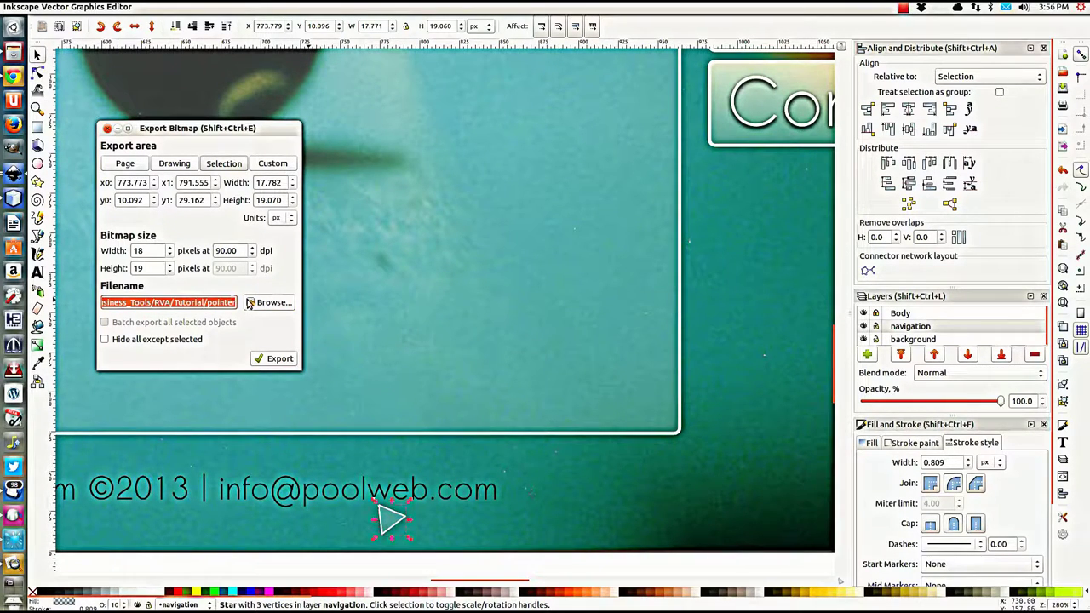
pyautogui.press('End')
pyautogui.write('.')
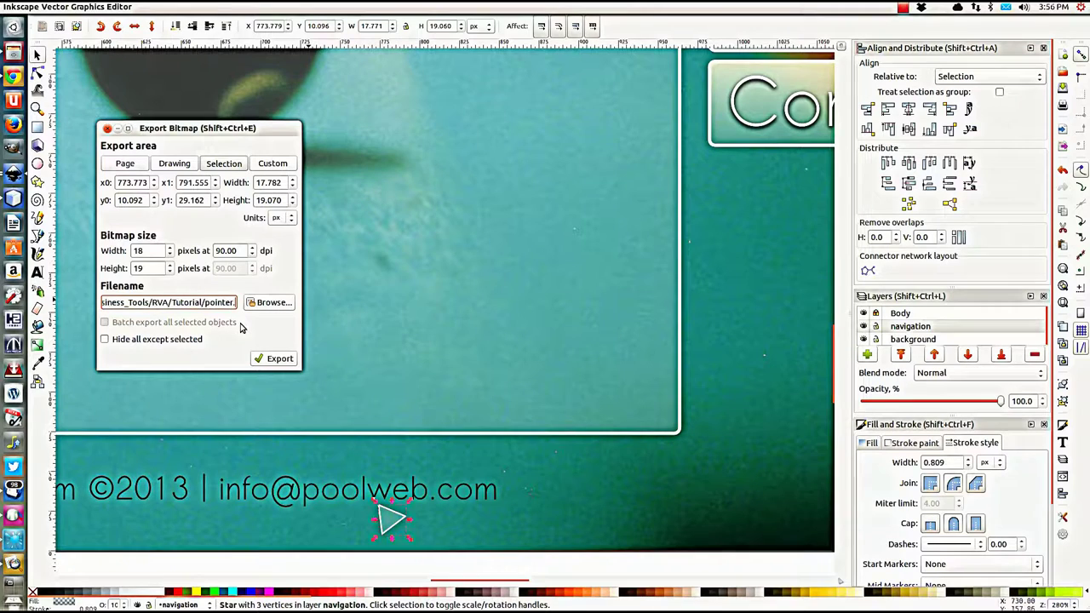
pyautogui.write('png')
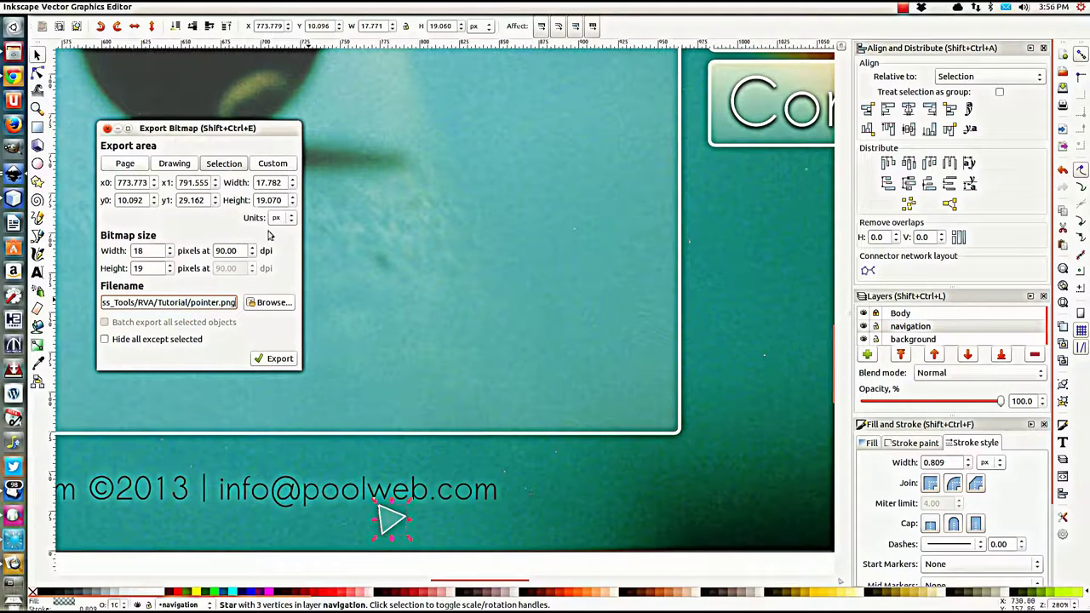
pyautogui.click(226, 166)
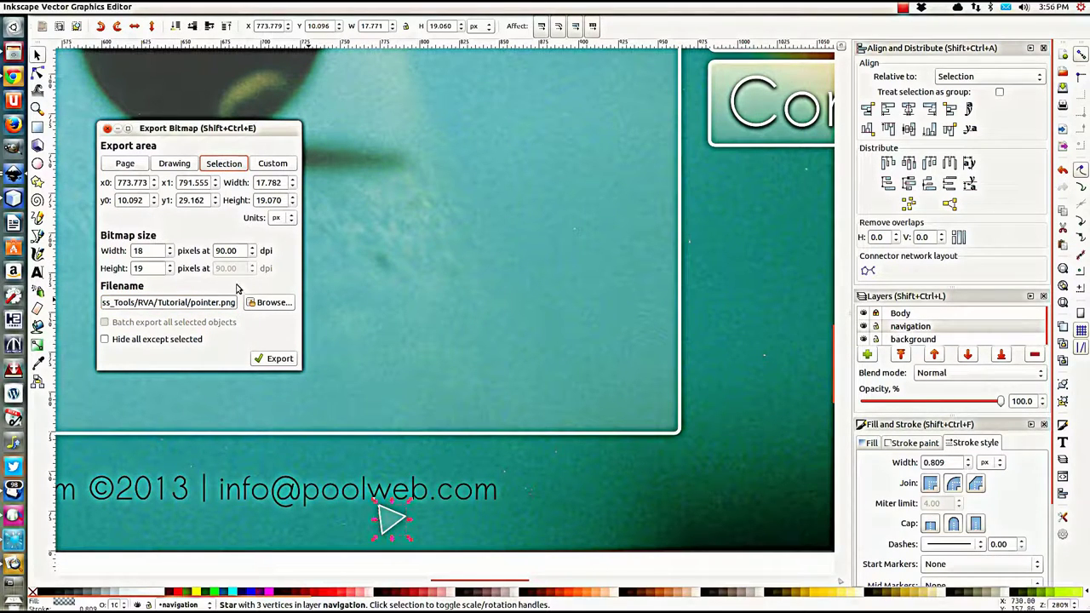
pyautogui.moveTo(145, 247); pyautogui.dragTo(134, 252)
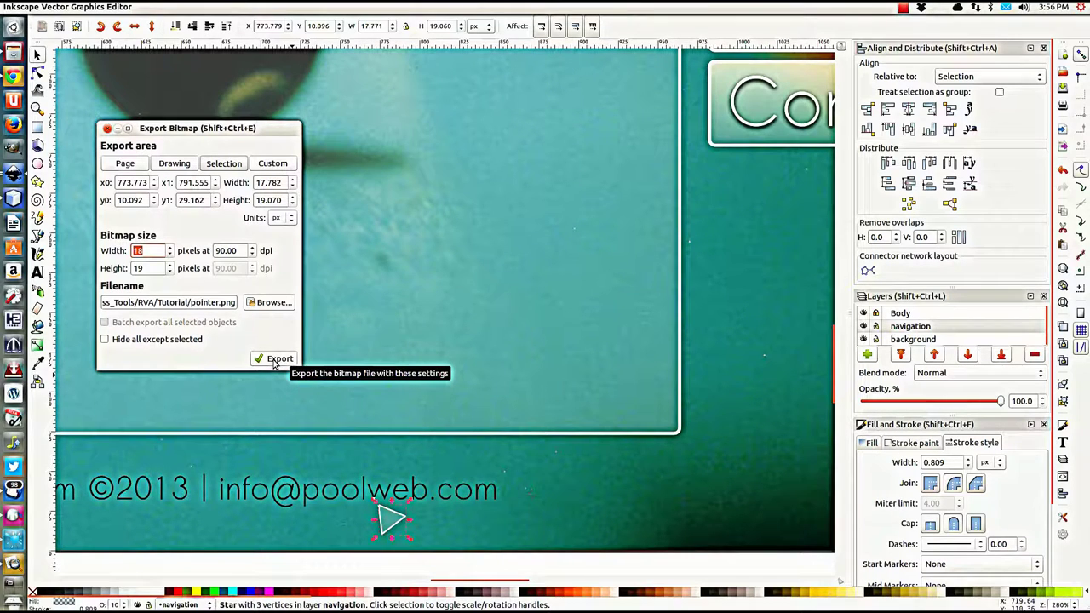
pyautogui.click(274, 361)
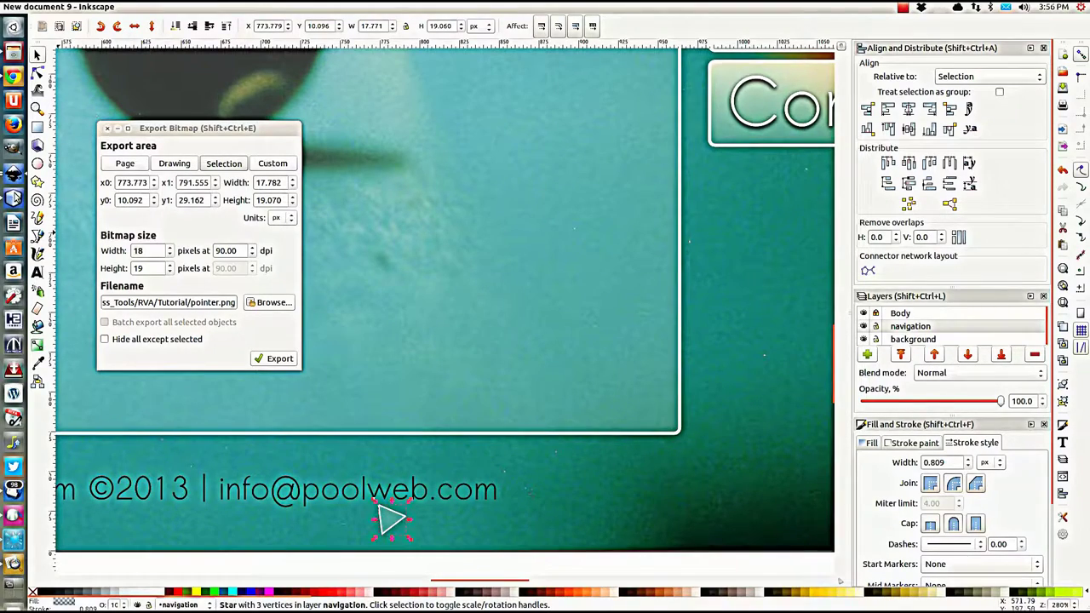
pyautogui.click(12, 198)
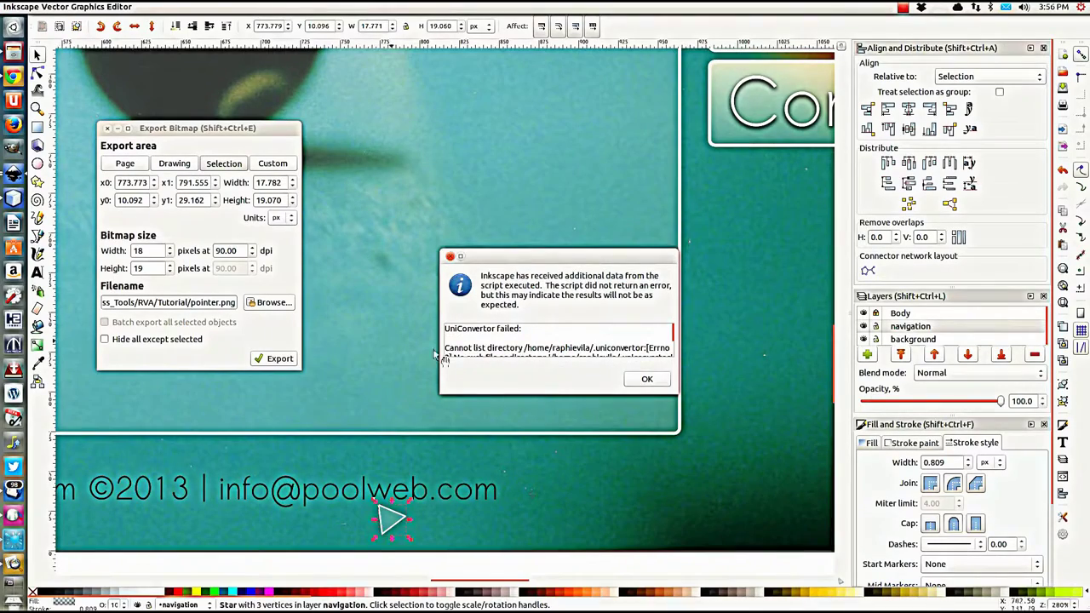
pyautogui.click(643, 375)
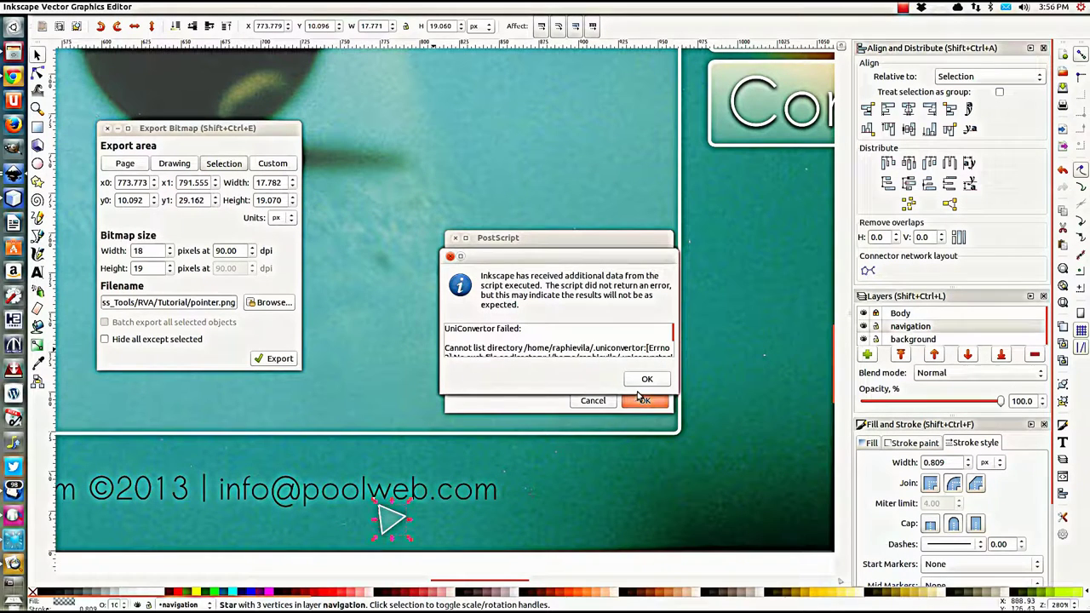
pyautogui.click(647, 381)
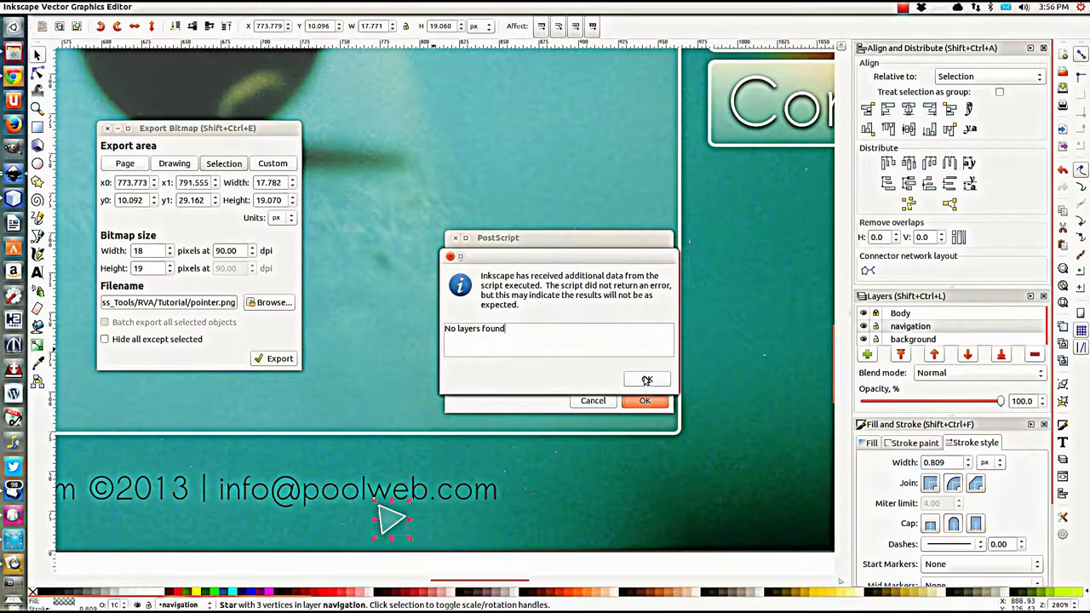
pyautogui.click(646, 381)
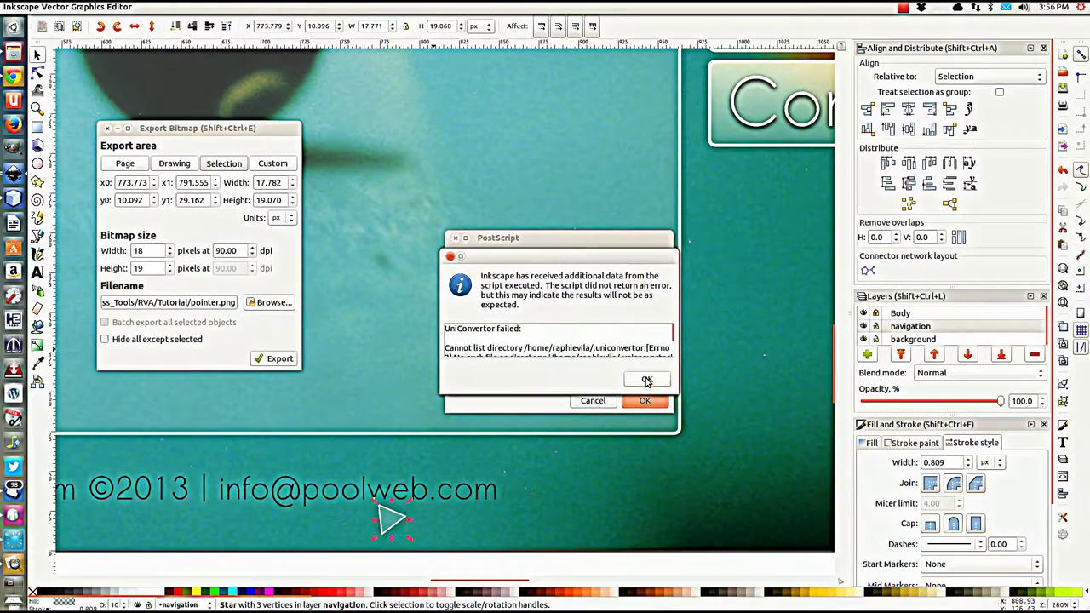
pyautogui.click(647, 381)
pyautogui.click(646, 380)
pyautogui.click(647, 378)
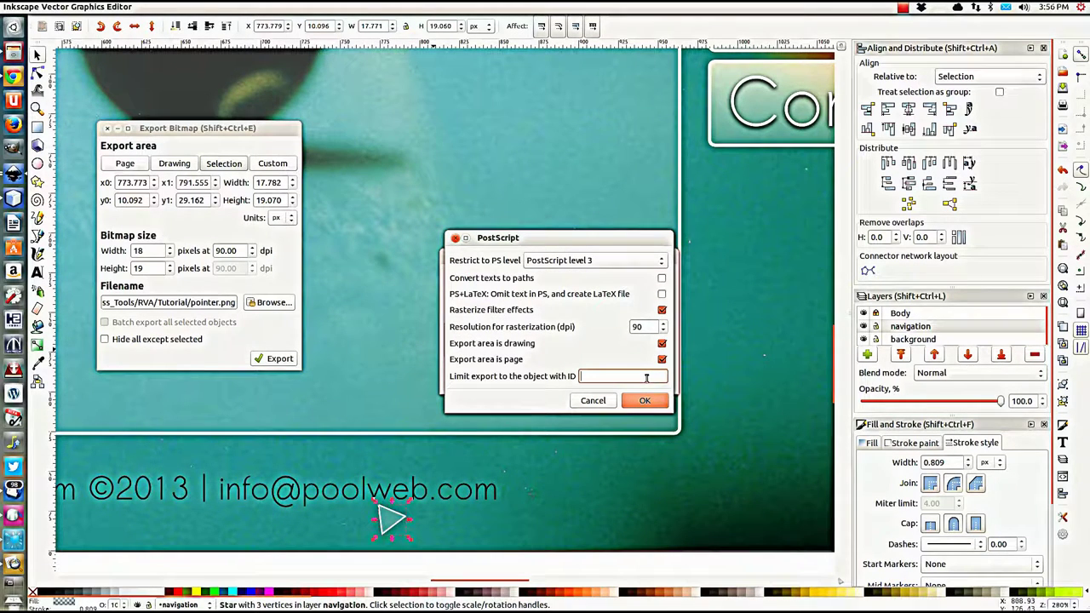
pyautogui.click(645, 397)
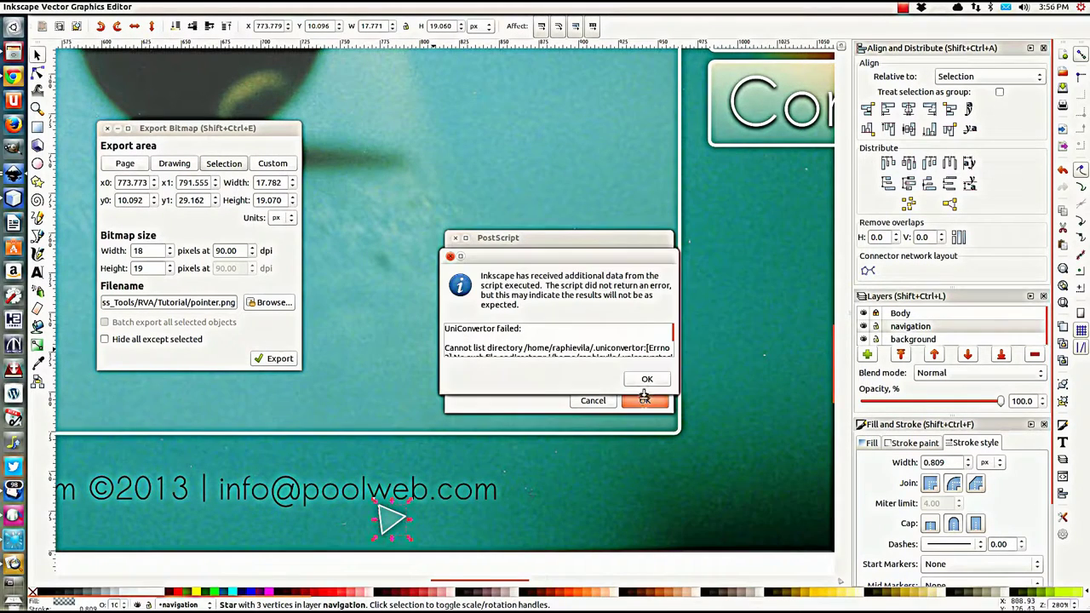
pyautogui.click(450, 257)
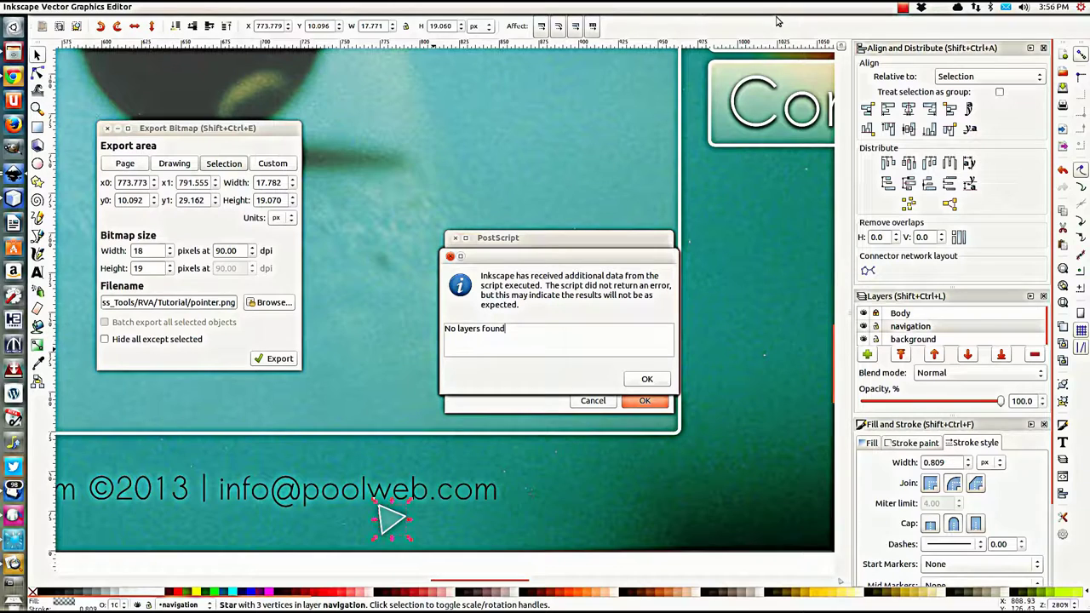
pyautogui.click(658, 388)
pyautogui.click(655, 401)
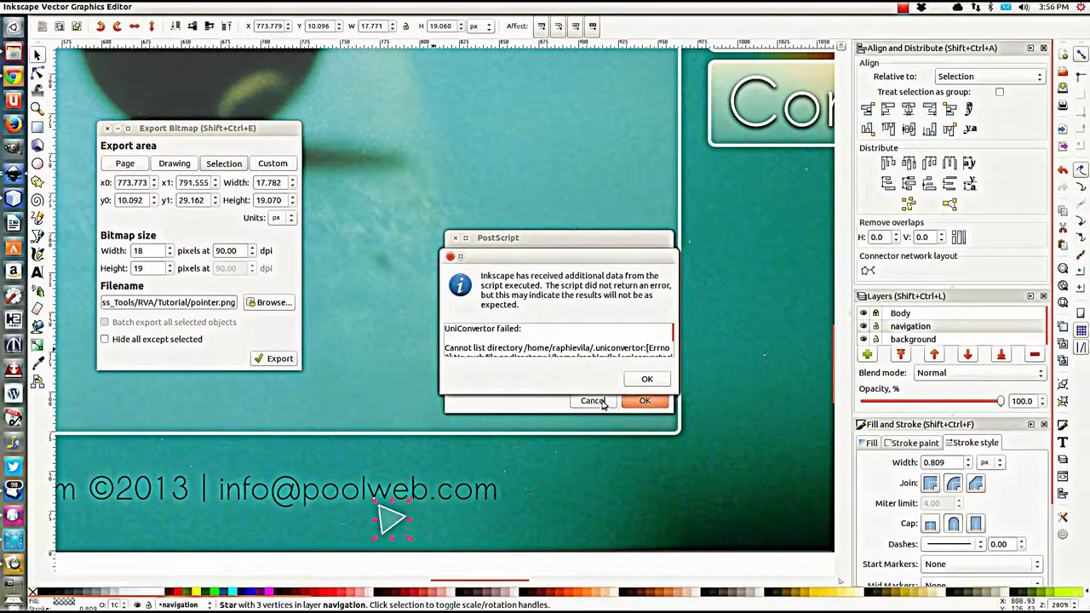
pyautogui.click(635, 379)
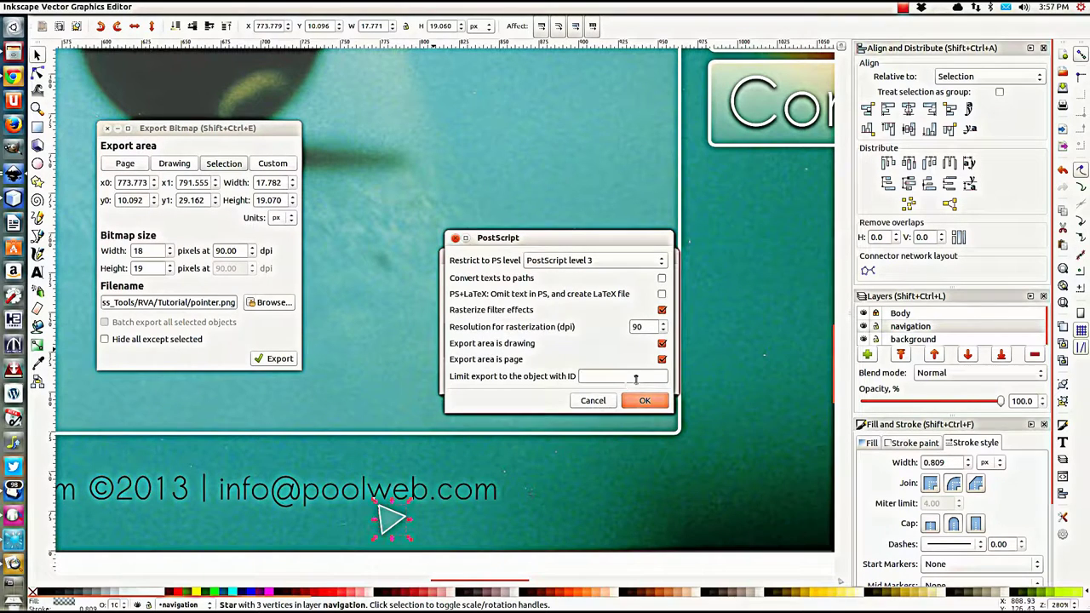
pyautogui.click(591, 402)
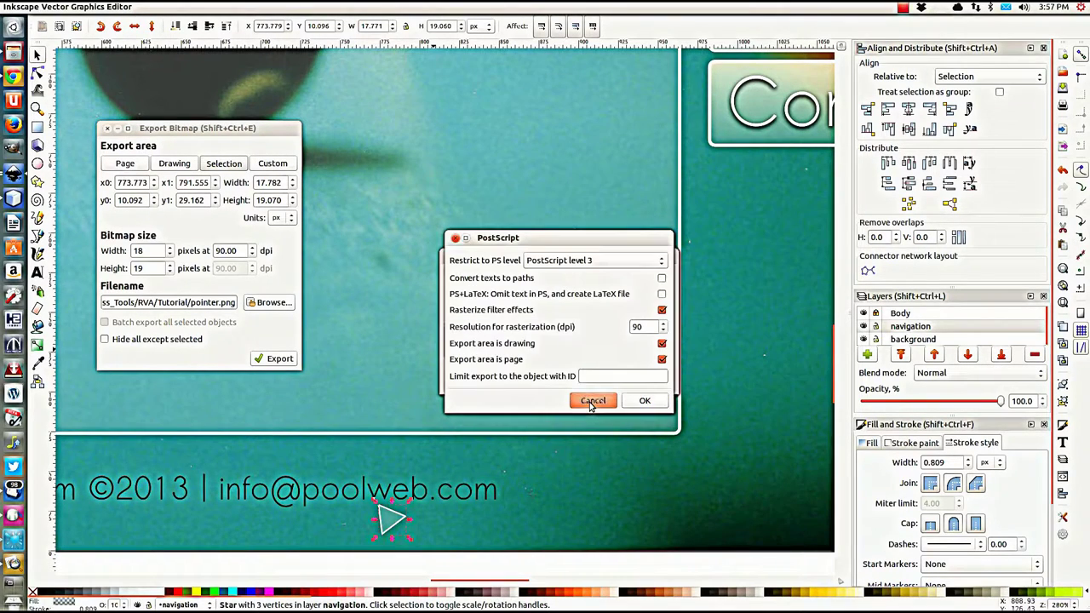
pyautogui.click(591, 402)
pyautogui.click(591, 402)
pyautogui.click(591, 402)
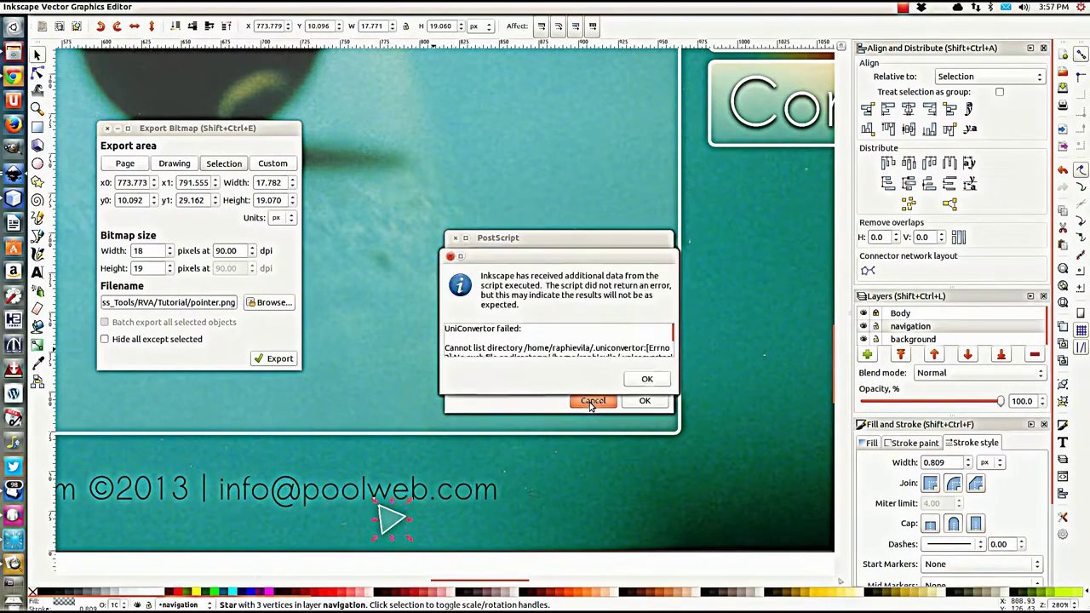
pyautogui.click(591, 402)
pyautogui.click(591, 402)
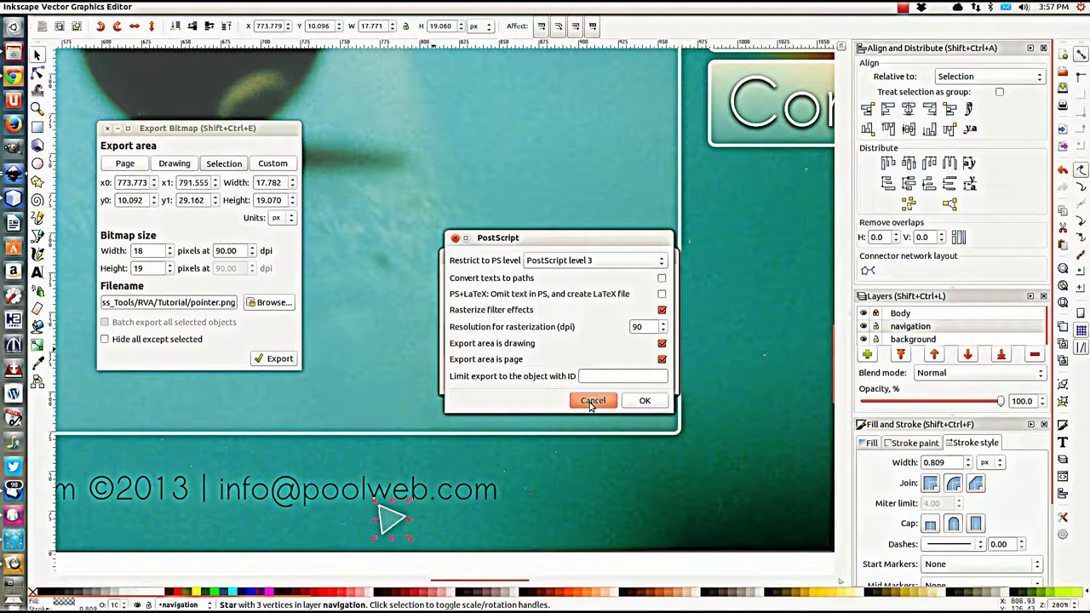
pyautogui.click(591, 402)
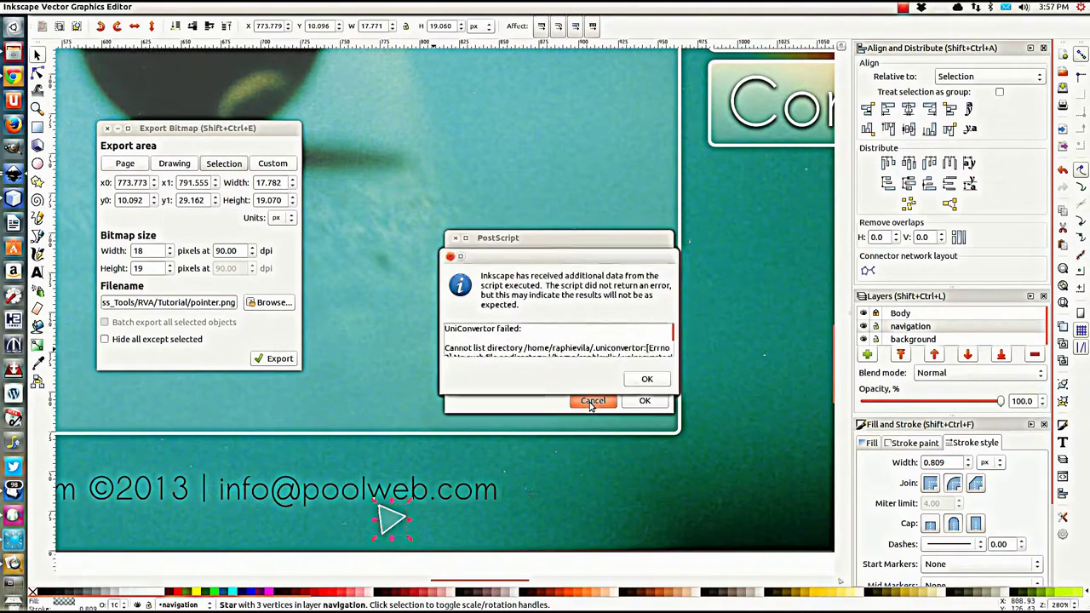
pyautogui.click(645, 400)
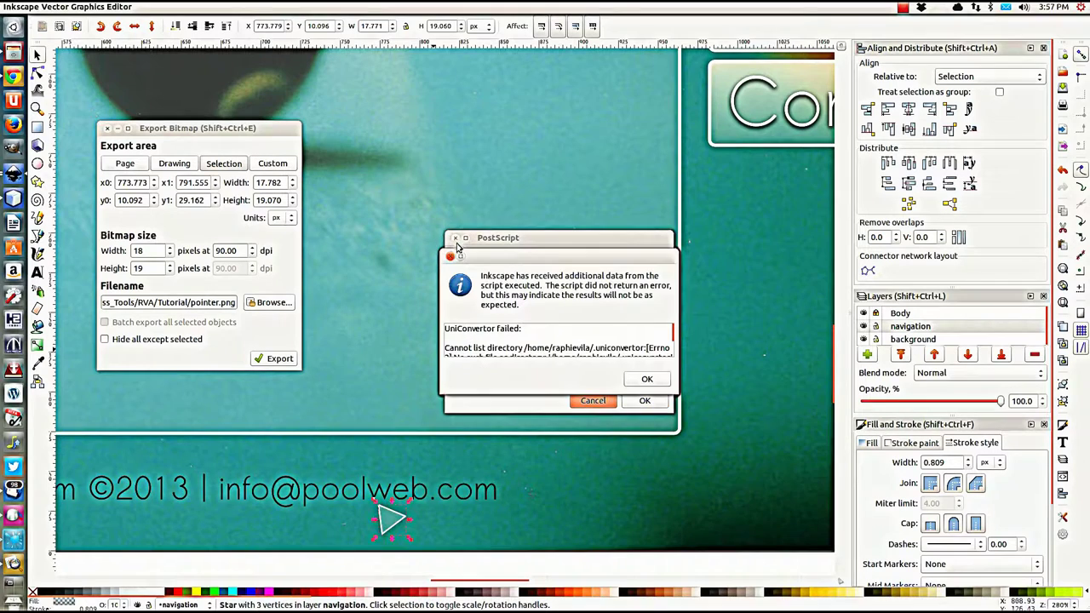
pyautogui.click(647, 380)
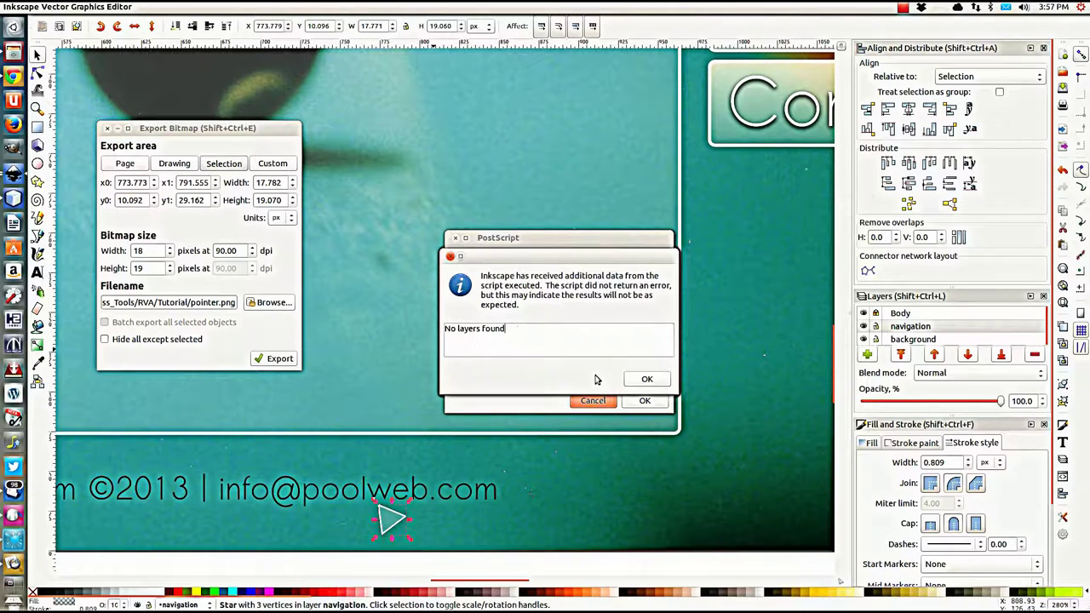
pyautogui.click(647, 380)
pyautogui.click(645, 380)
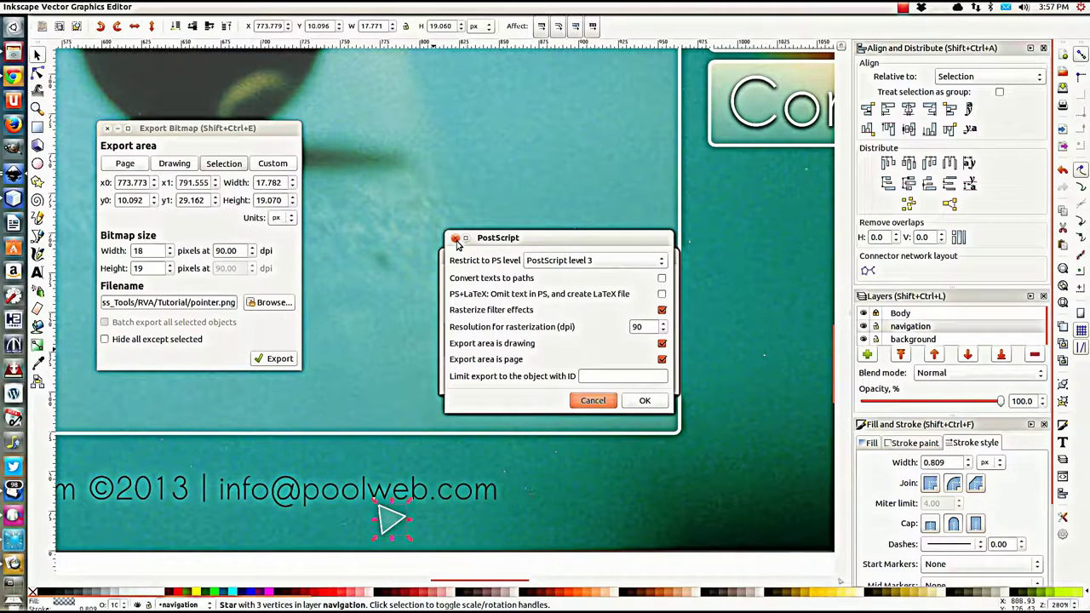
# Step: Move the PostScript options aside and dismiss the export error message
pyautogui.moveTo(554, 243); pyautogui.dragTo(410, 46)
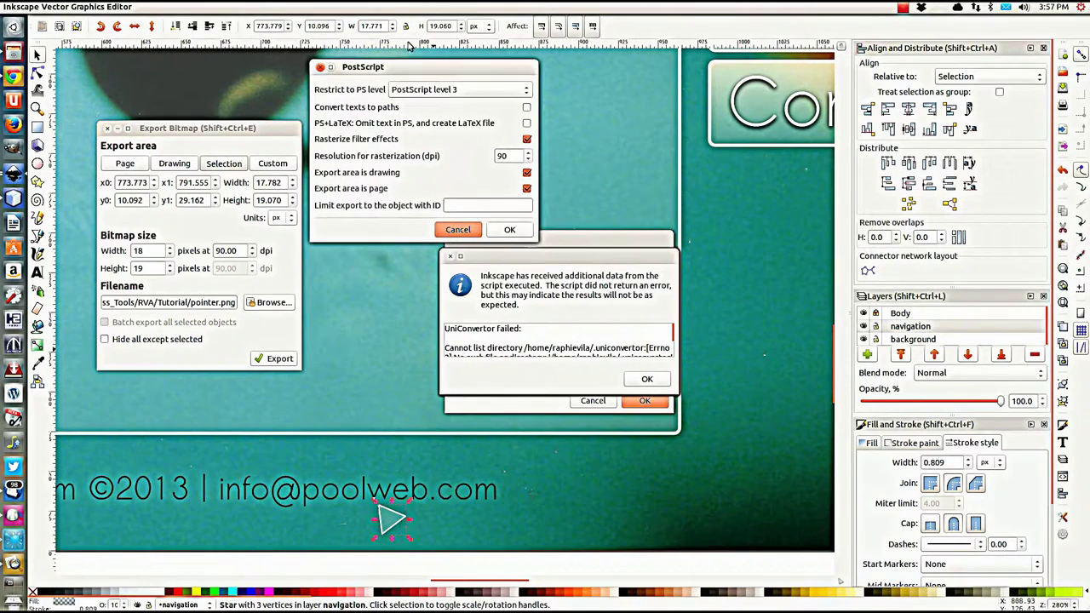
pyautogui.click(450, 256)
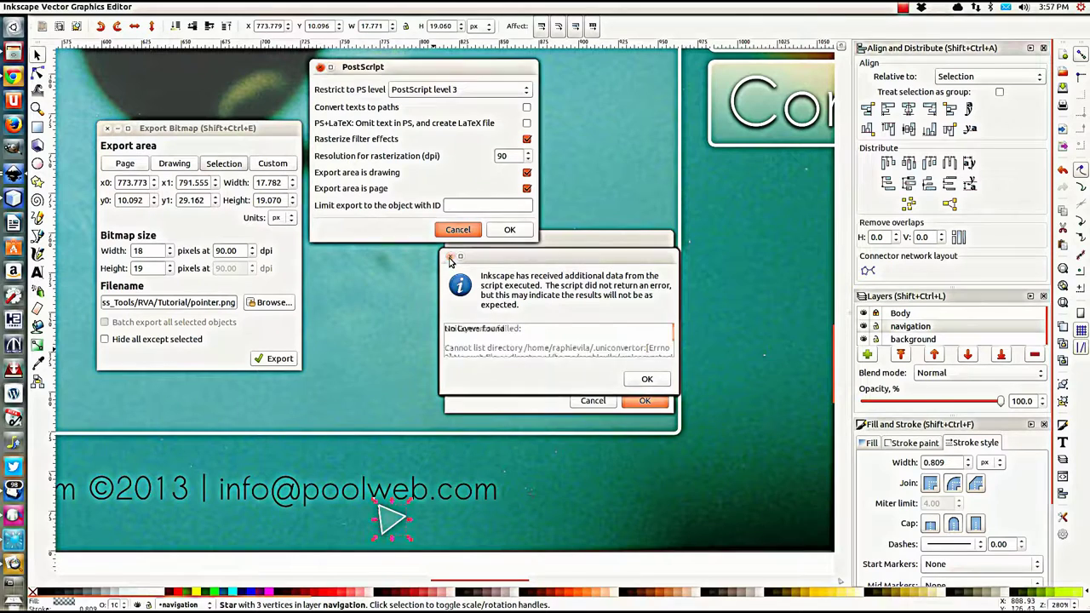
pyautogui.click(450, 256)
# Step: Show Inkscape's launcher window list and choose Quit
pyautogui.rightClick(13, 199)
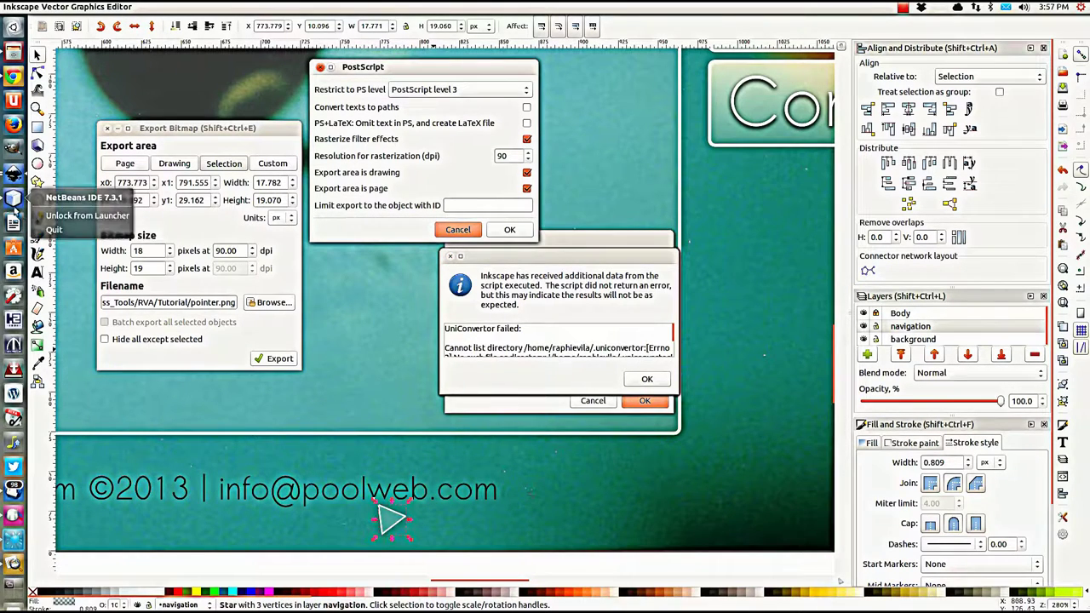
pyautogui.press('Escape')
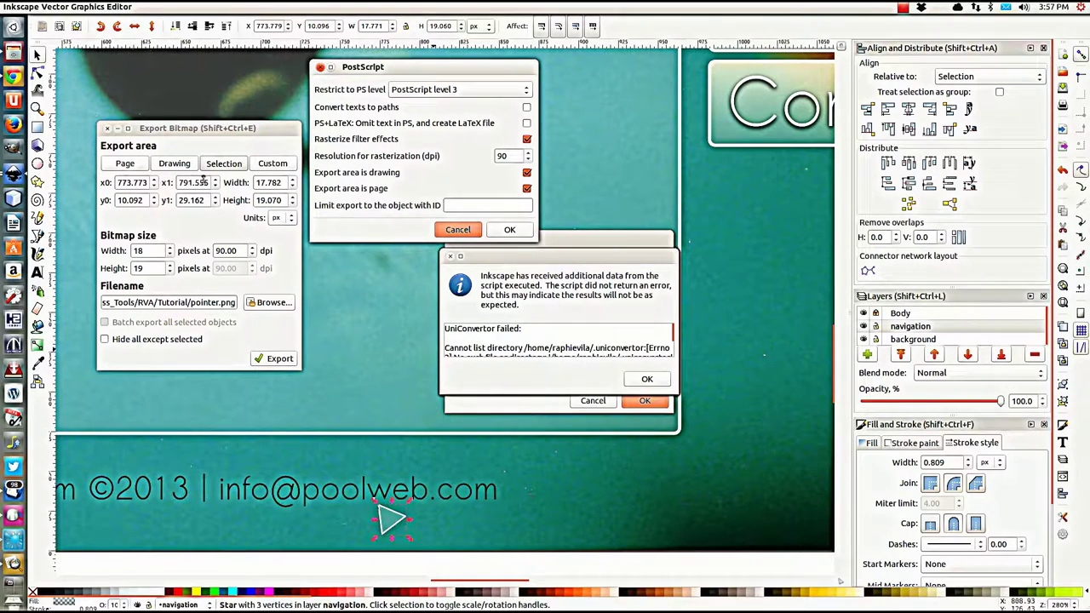
pyautogui.rightClick(14, 173)
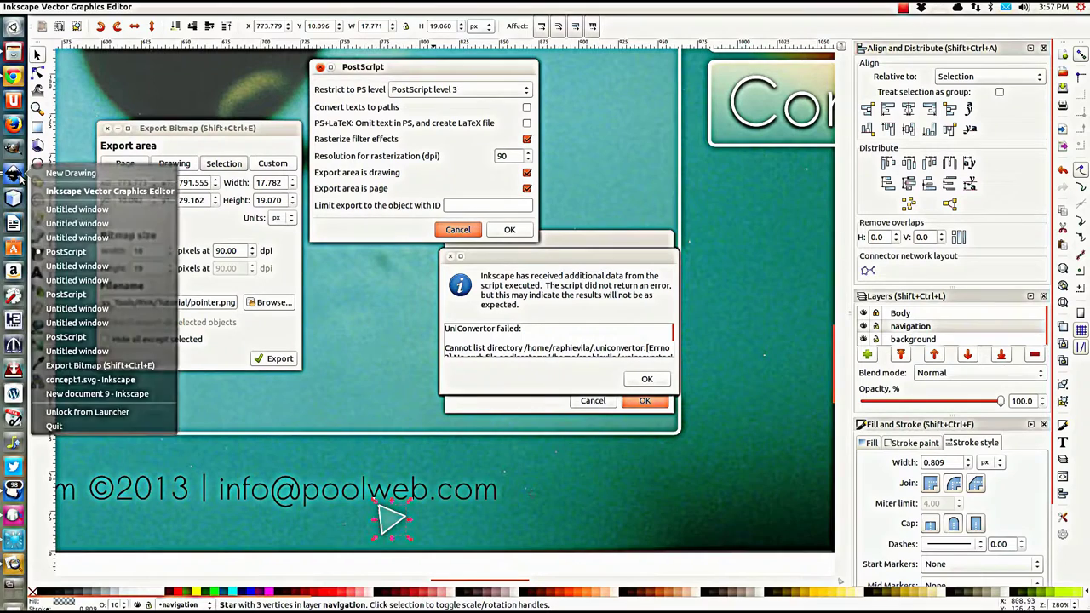
pyautogui.click(57, 427)
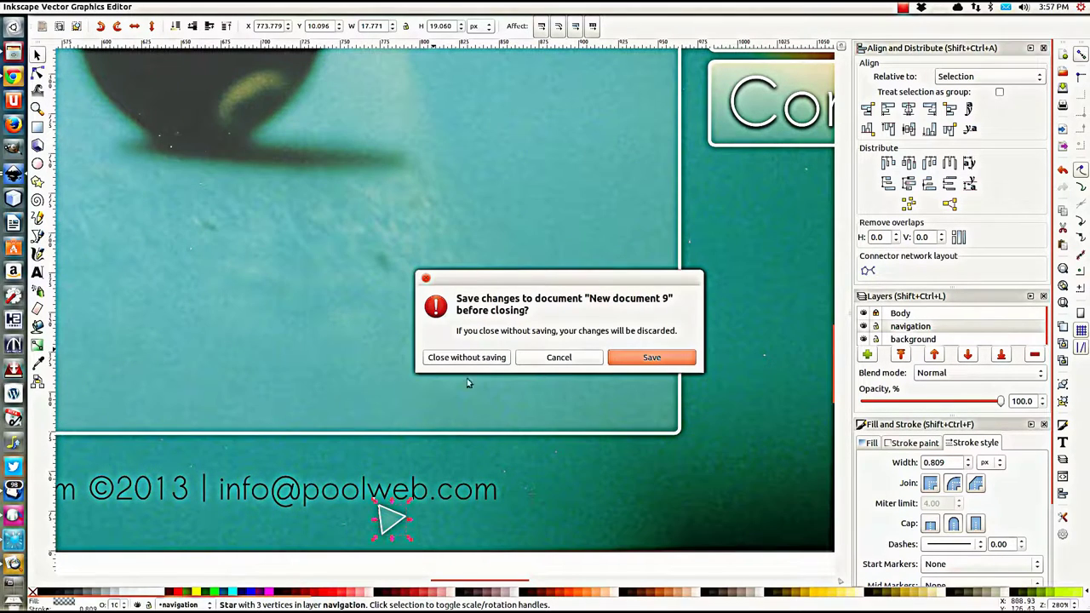
# Step: Choose to save New document 9 and navigate to the RVA/Tutorial folder
pyautogui.click(649, 361)
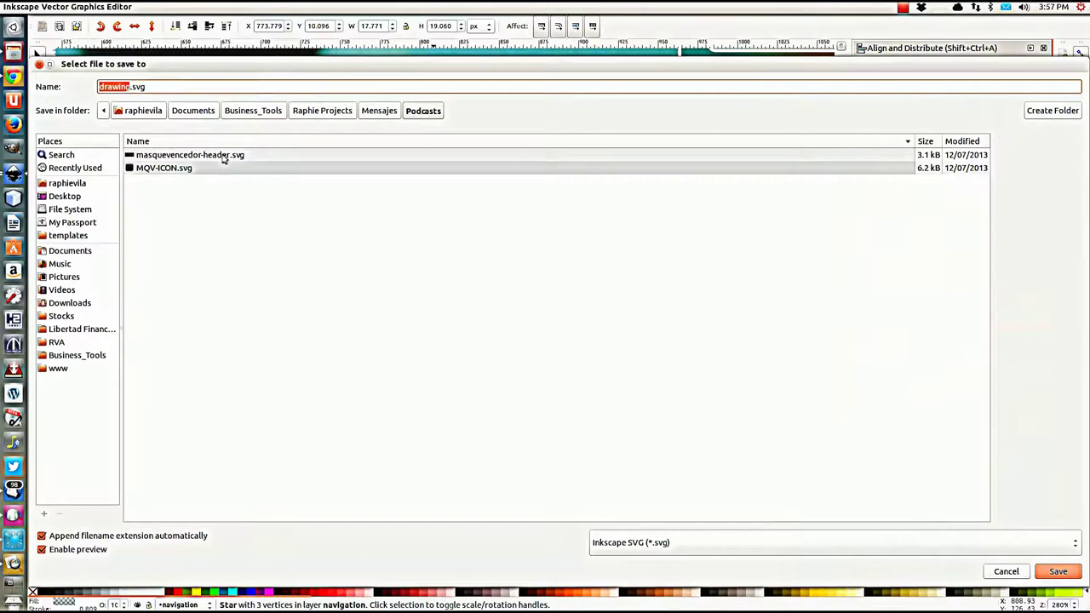
pyautogui.click(60, 341)
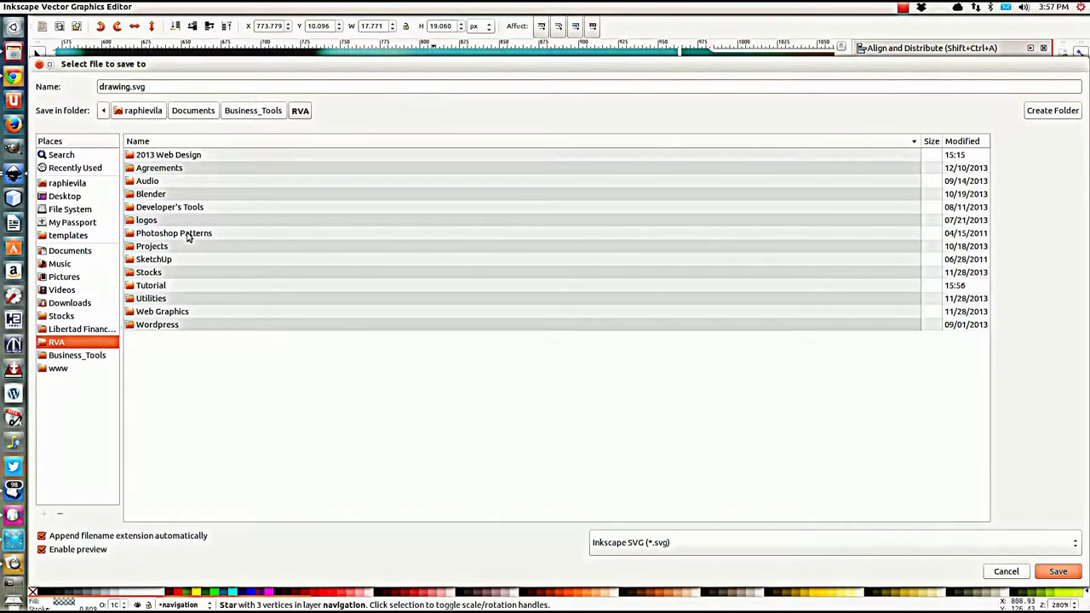
pyautogui.click(146, 288)
pyautogui.doubleClick(146, 288)
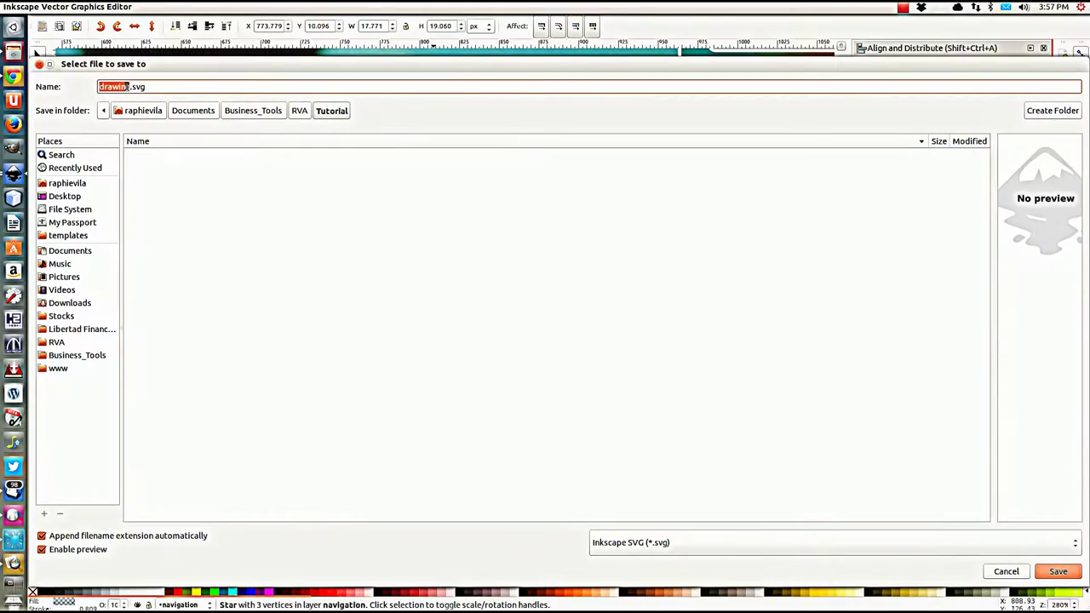
# Step: Save it as simple-layout.svg, then also save concept1.svg when prompted
pyautogui.click(130, 86)
pyautogui.moveTo(130, 86); pyautogui.dragTo(92, 90)
pyautogui.write('mai')
pyautogui.press('BackSpace')
pyautogui.press('BackSpace')
pyautogui.press('BackSpace')
pyautogui.press('BackSpace')
pyautogui.write('simple-la')
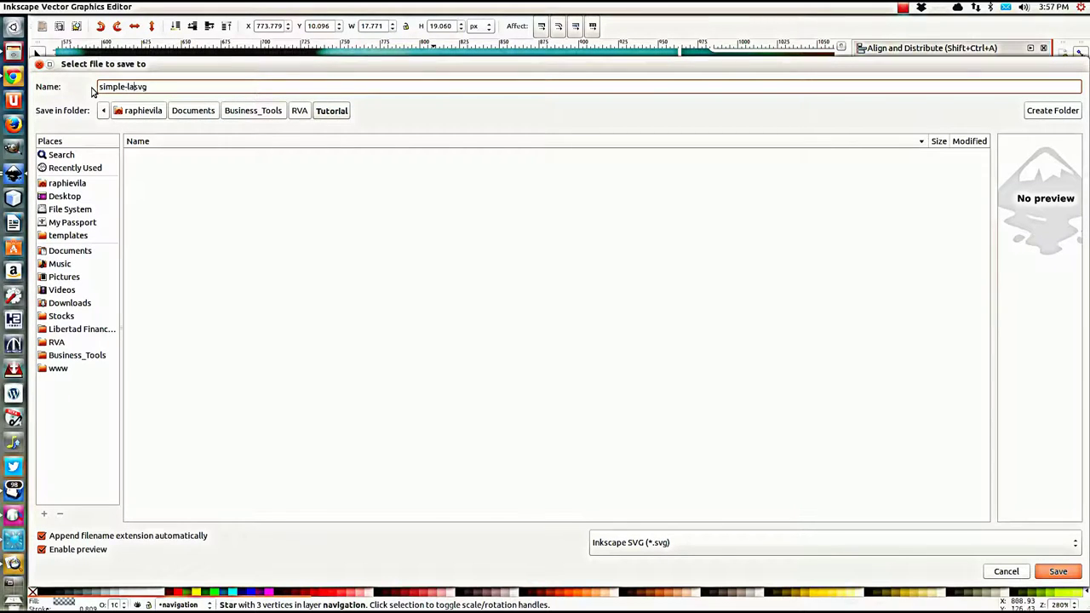
pyautogui.write('you')
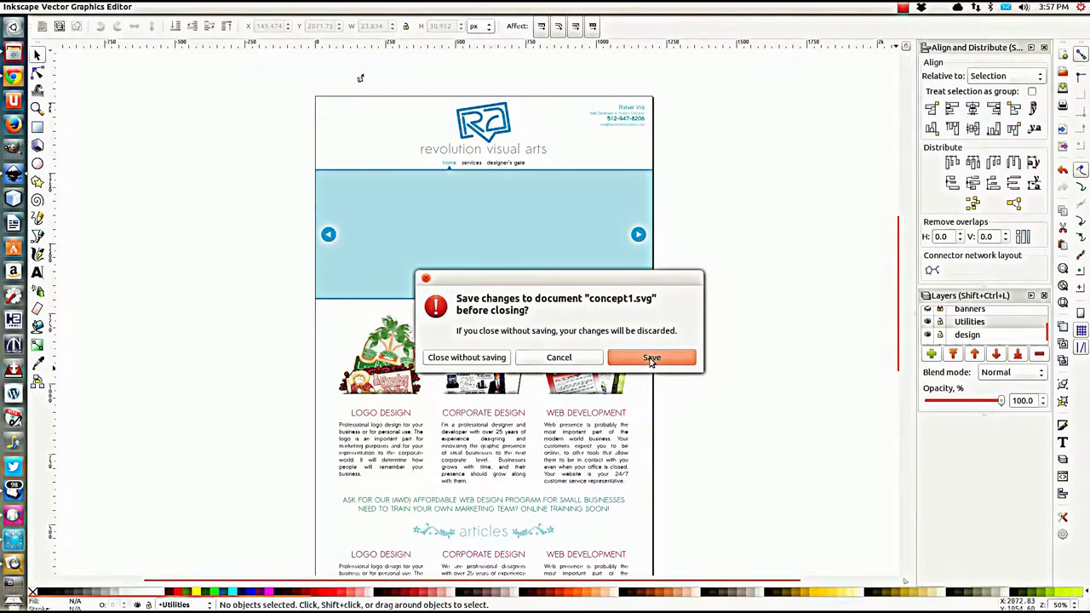
pyautogui.click(650, 358)
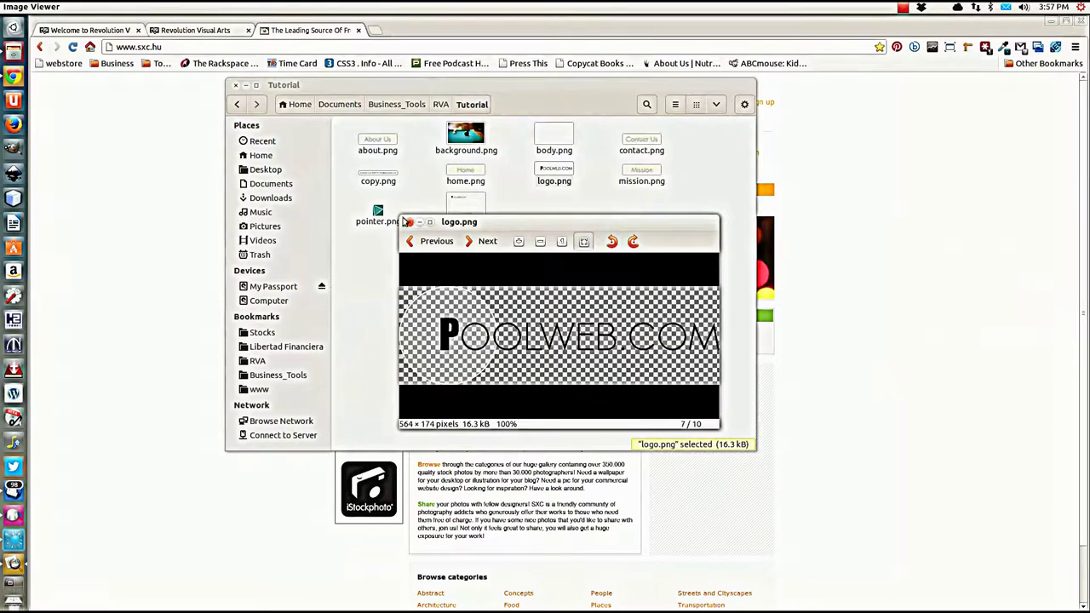
# Step: Close the logo.png viewer and preview simple-layout.svg from the Tutorial folder
pyautogui.click(407, 222)
pyautogui.click(487, 264)
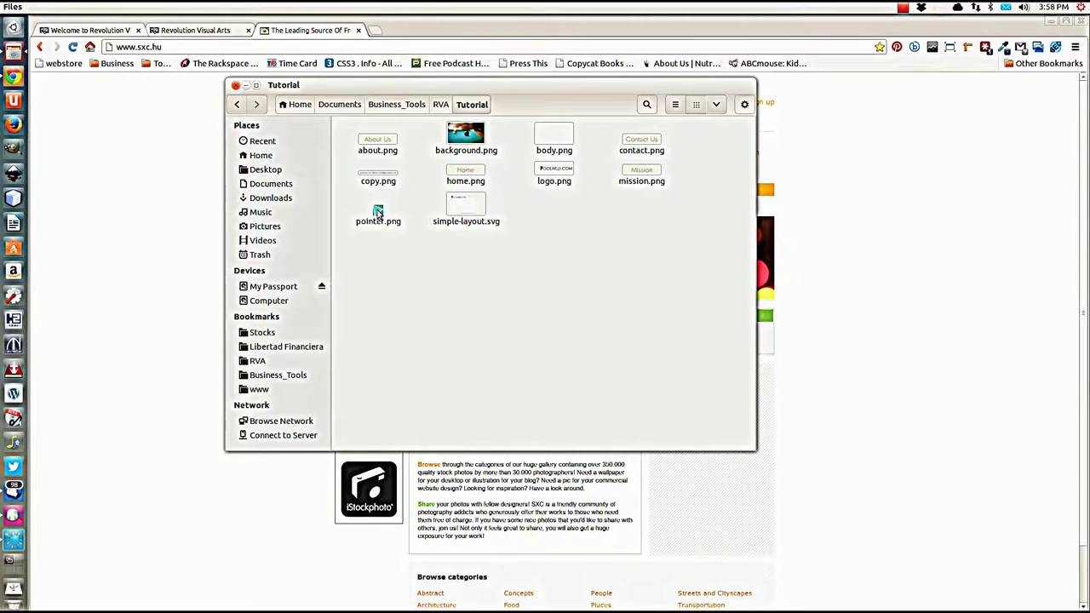
pyautogui.click(378, 212)
pyautogui.click(414, 272)
pyautogui.click(462, 207)
pyautogui.doubleClick(462, 207)
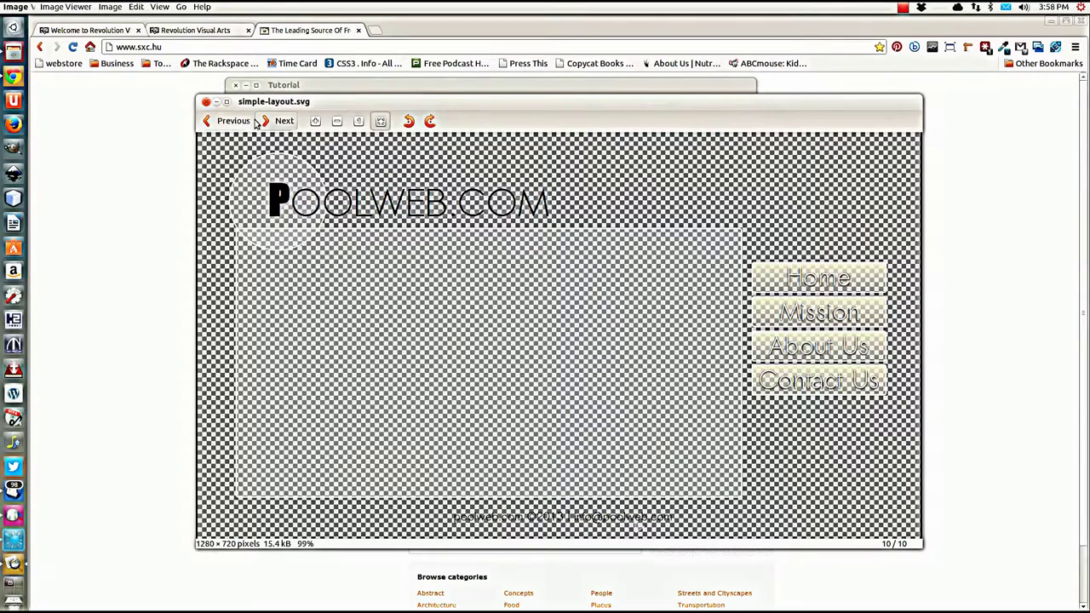
pyautogui.click(205, 101)
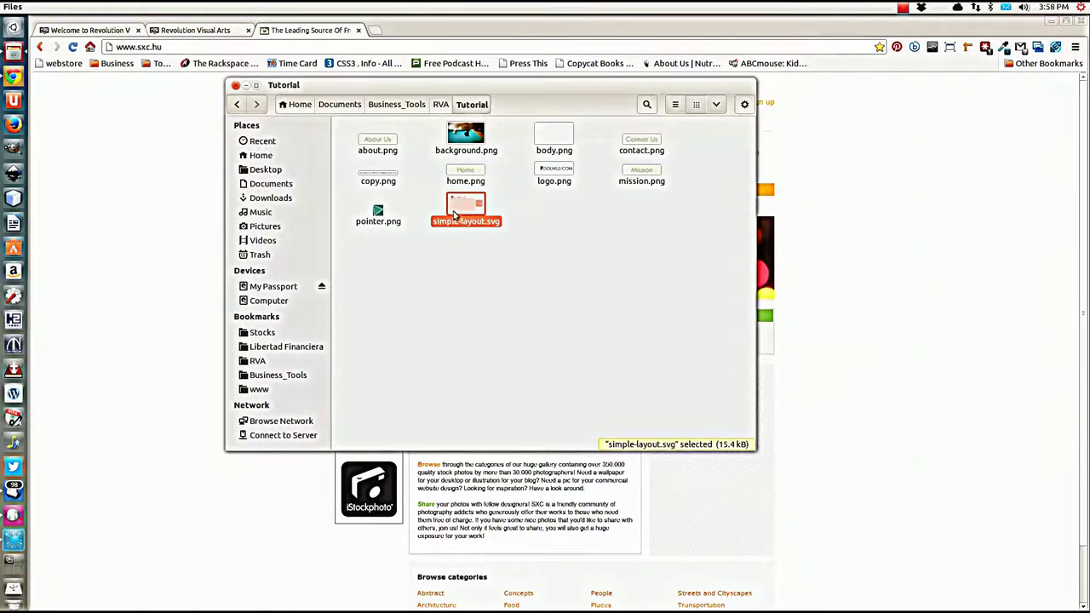
# Step: Open simple-layout.svg in Inkscape via Open With
pyautogui.rightClick(457, 213)
pyautogui.moveTo(528, 234)
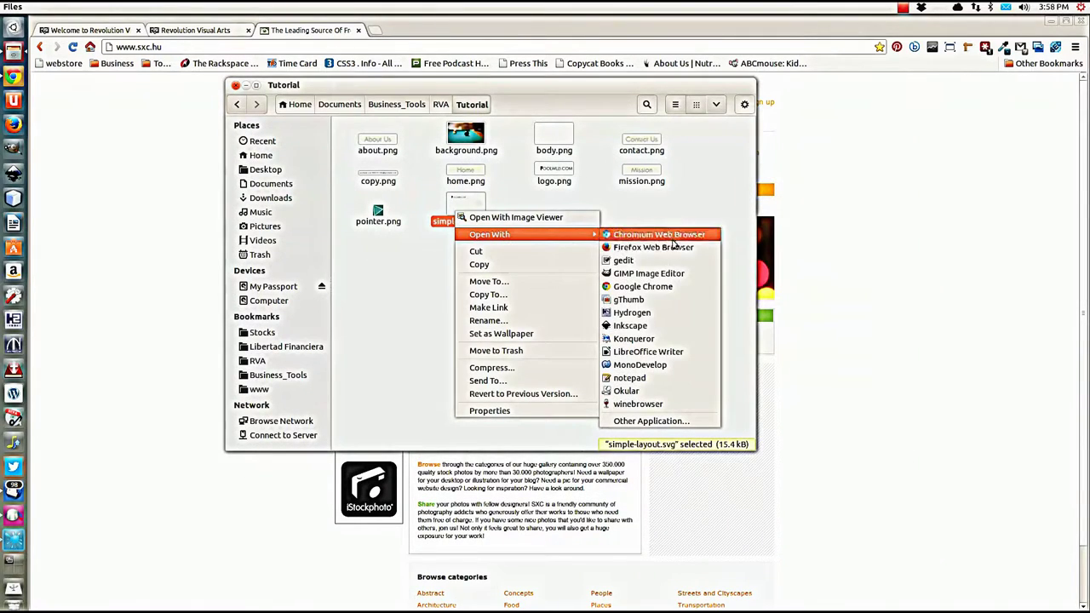
pyautogui.click(634, 325)
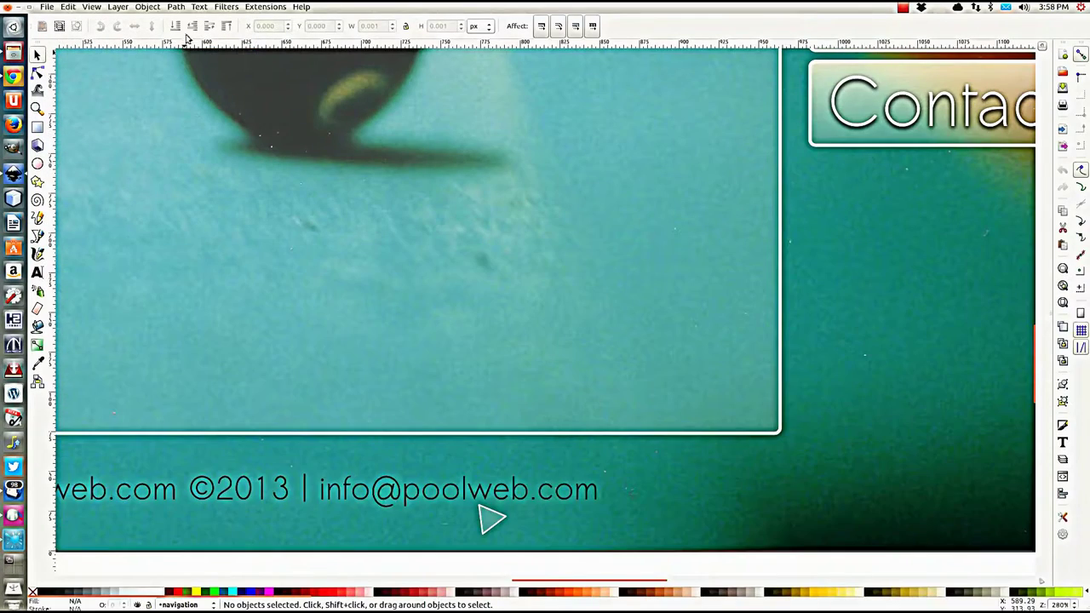
# Step: Select the triangle pointer and set Export Bitmap to hide all except the selection
pyautogui.click(489, 517)
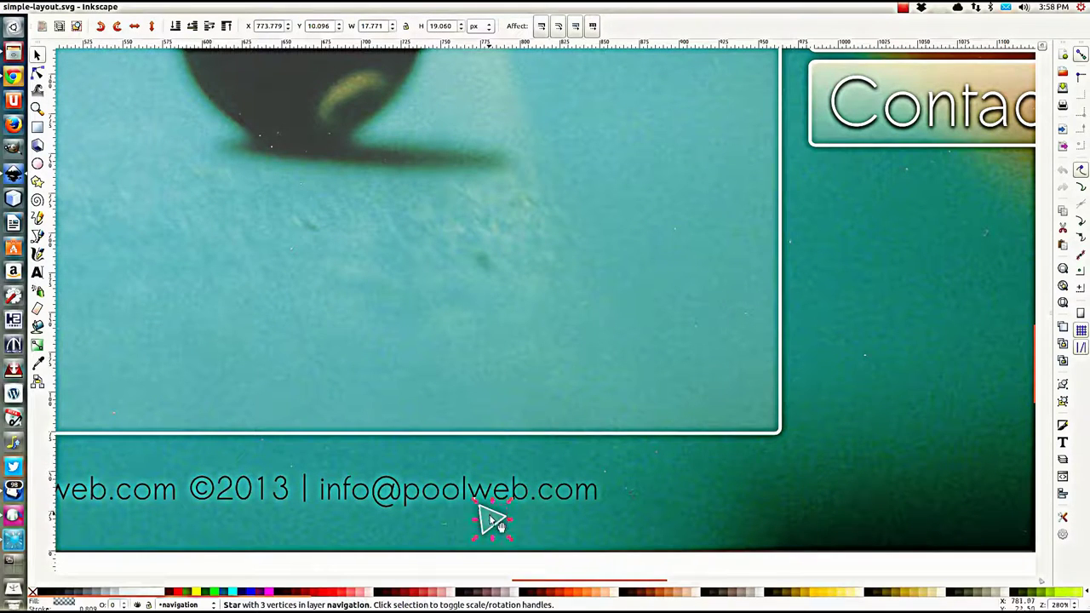
pyautogui.click(47, 6)
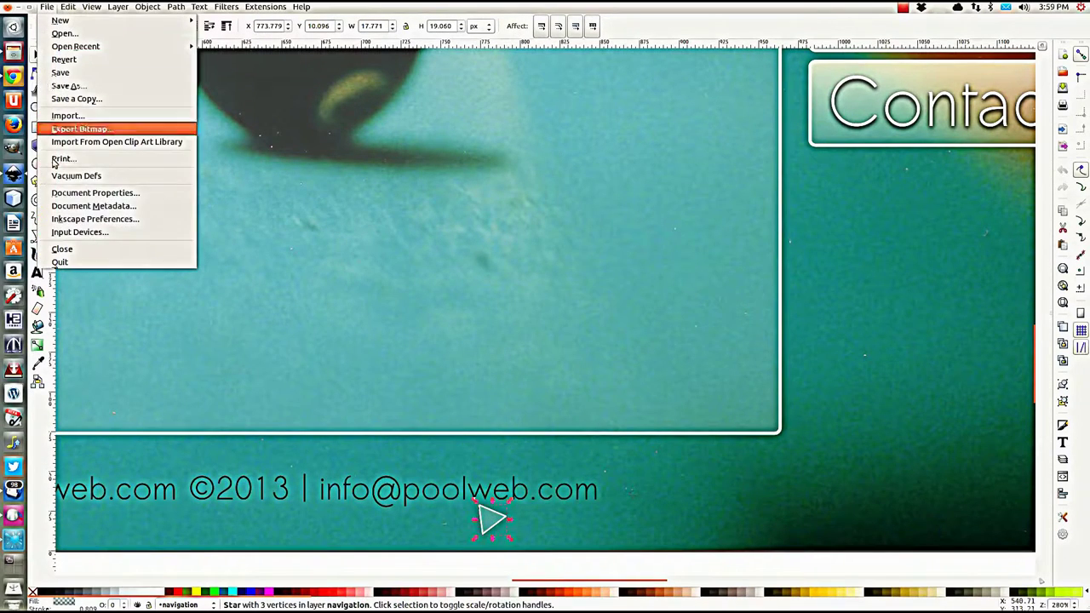
pyautogui.click(81, 128)
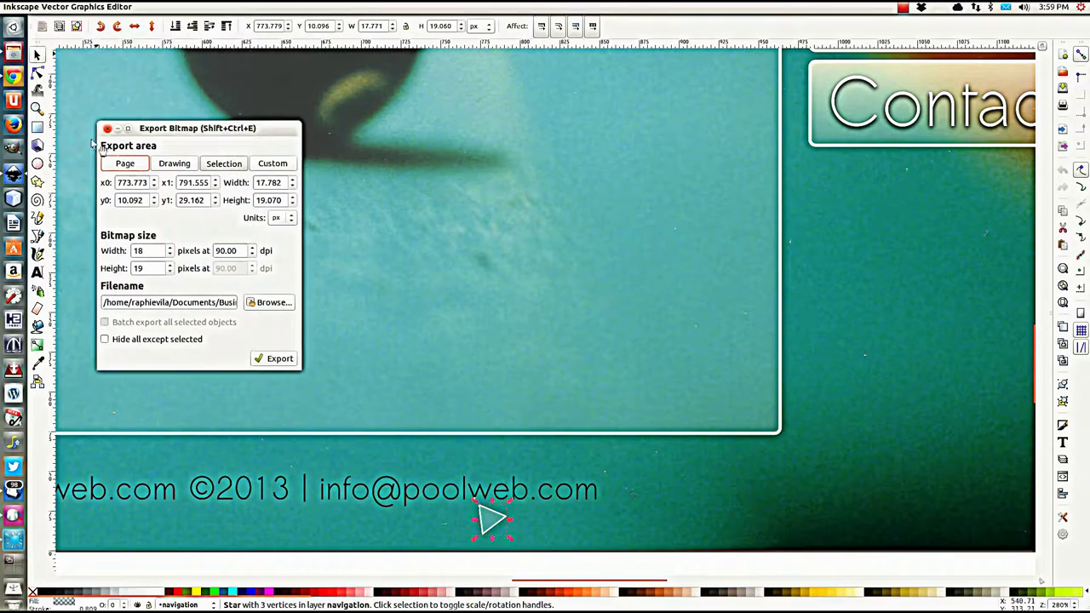
pyautogui.moveTo(193, 302); pyautogui.dragTo(260, 306)
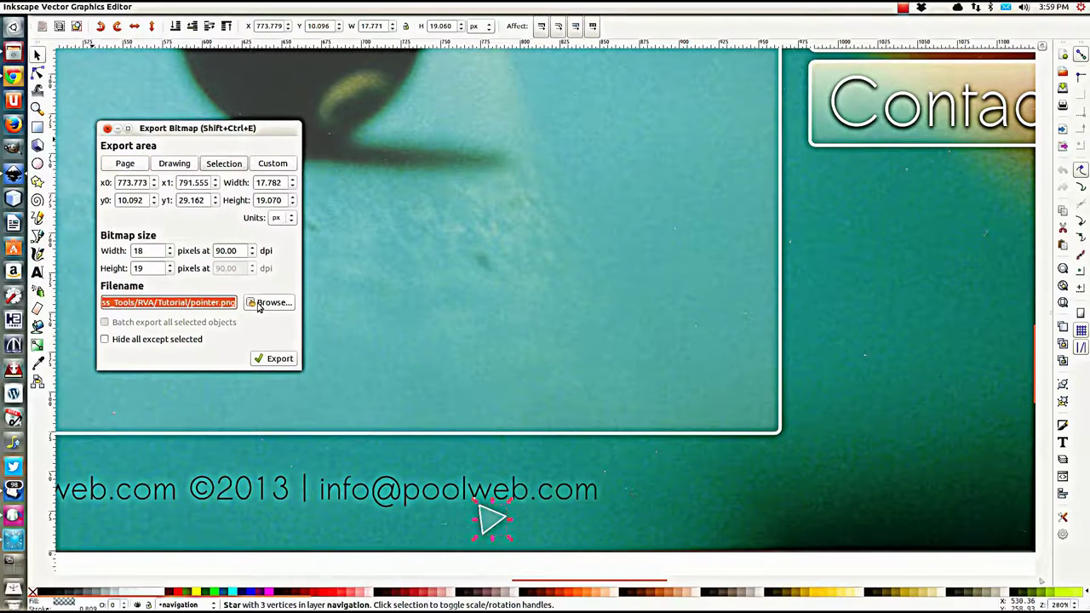
pyautogui.click(145, 340)
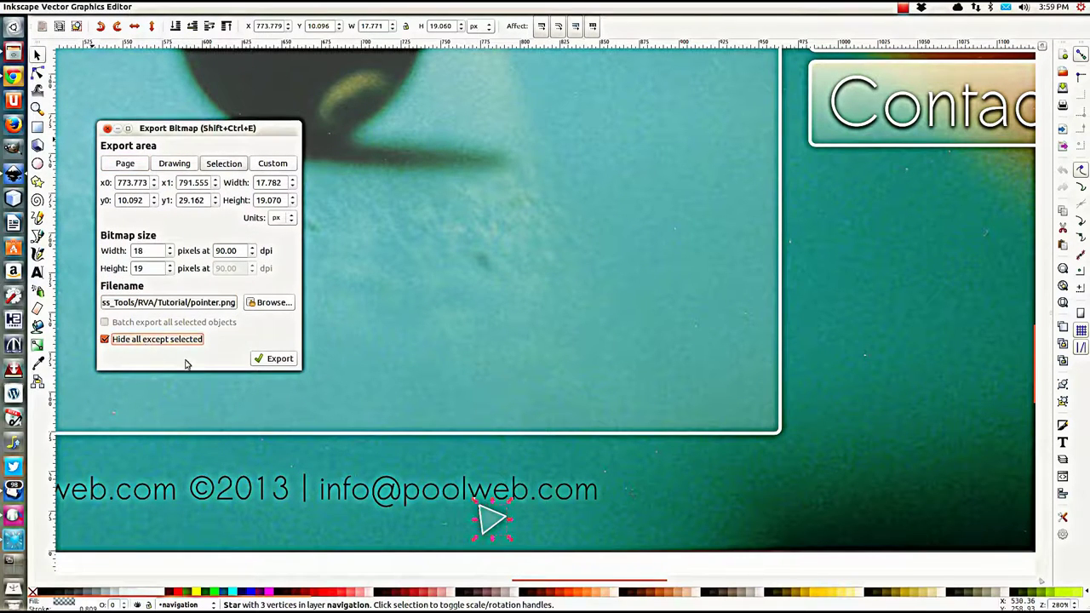
# Step: Export pointer.png, replacing the existing file, and bring up the Tutorial folder in Files
pyautogui.click(277, 359)
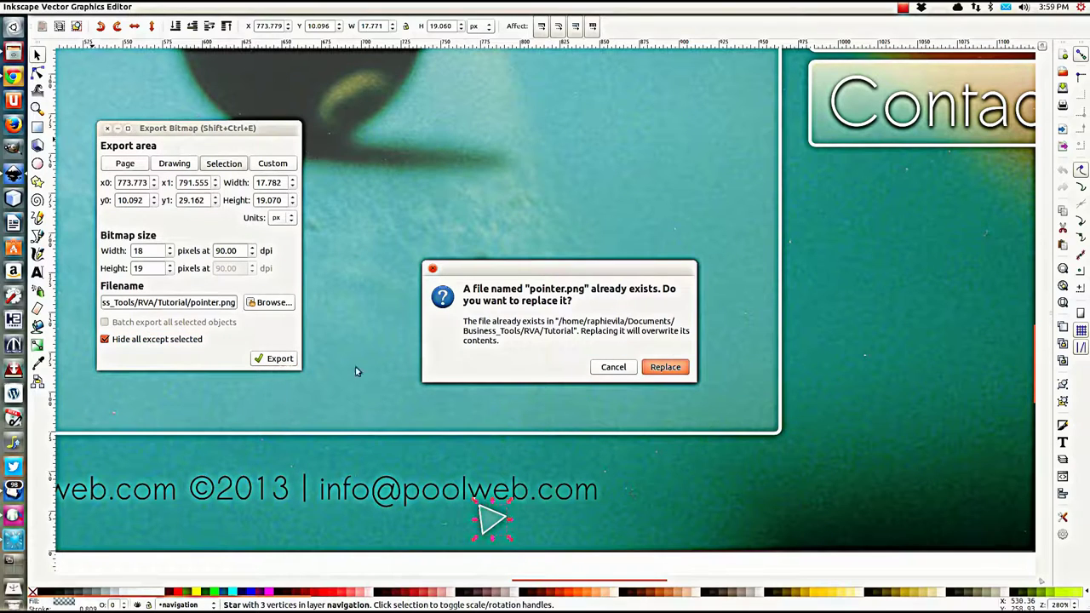
pyautogui.click(686, 367)
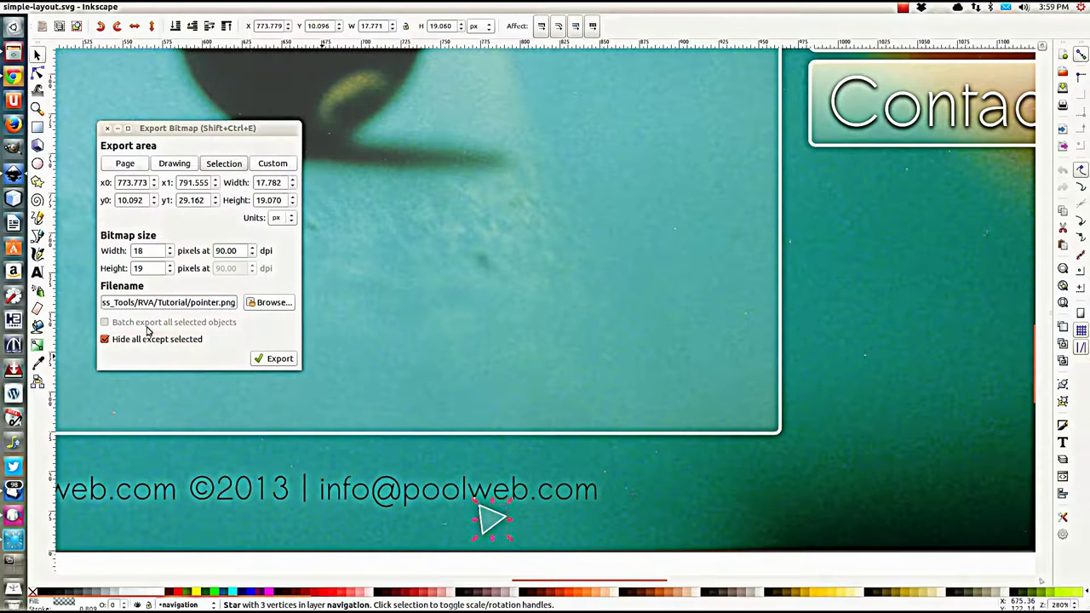
pyautogui.click(106, 128)
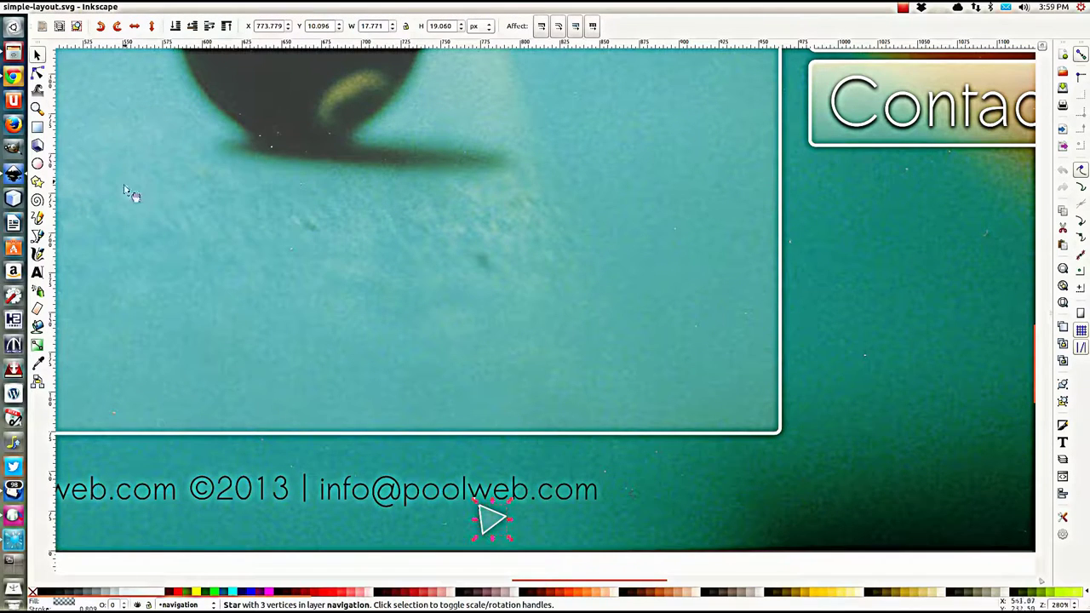
pyautogui.click(13, 53)
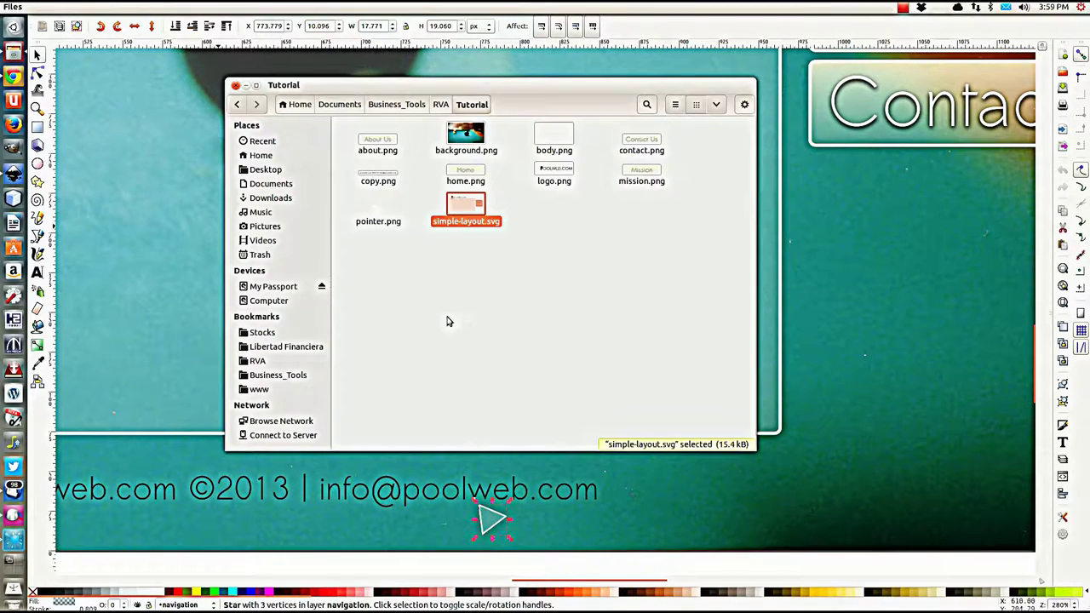
# Step: Select all ten Tutorial files and navigate to the www/images folder
pyautogui.moveTo(357, 248); pyautogui.dragTo(698, 128)
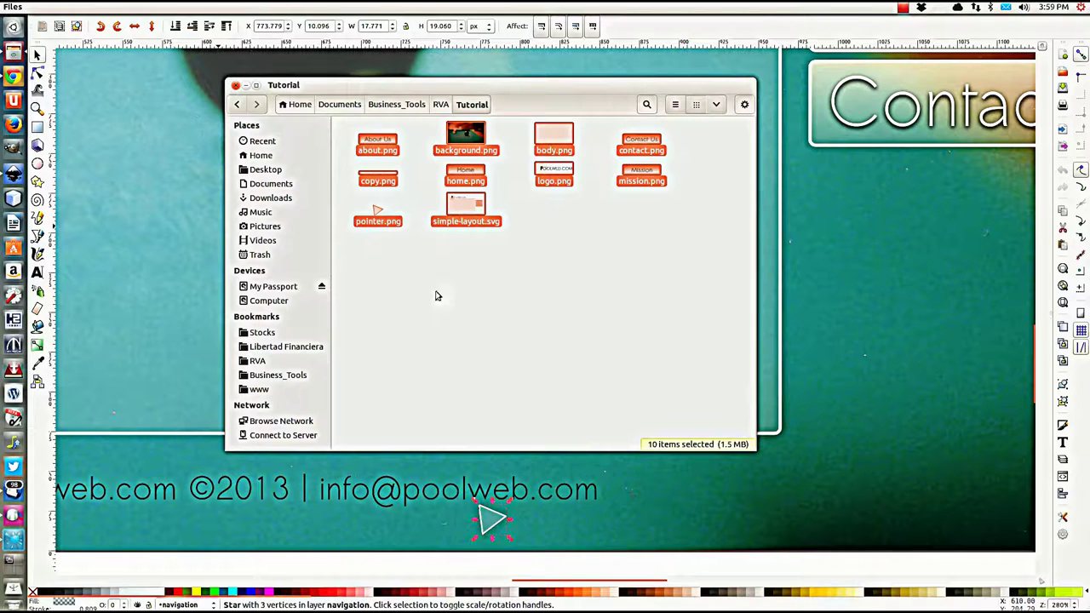
pyautogui.click(285, 388)
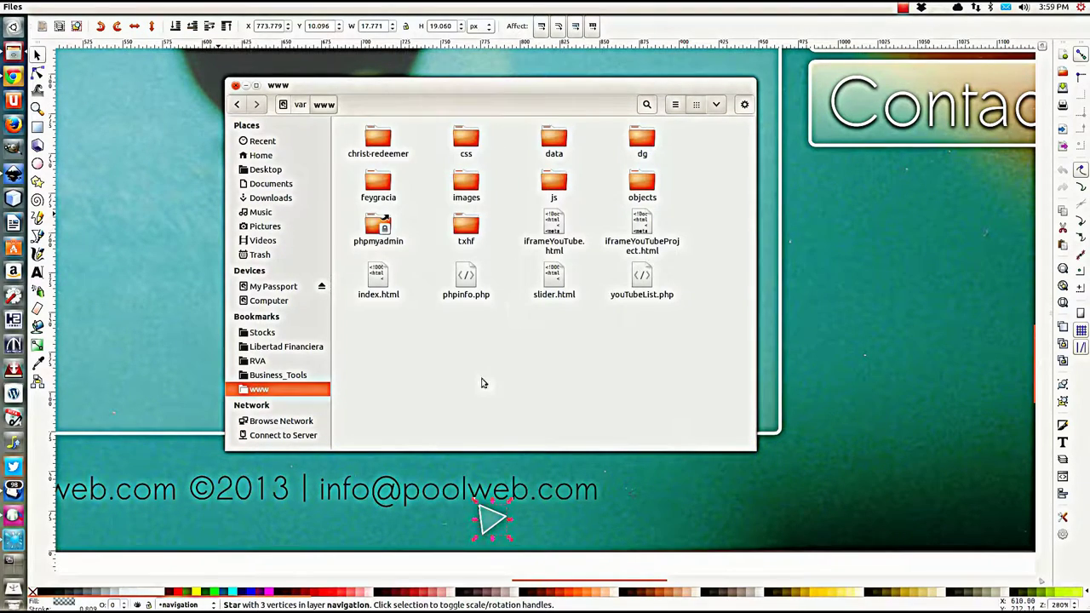
pyautogui.doubleClick(457, 189)
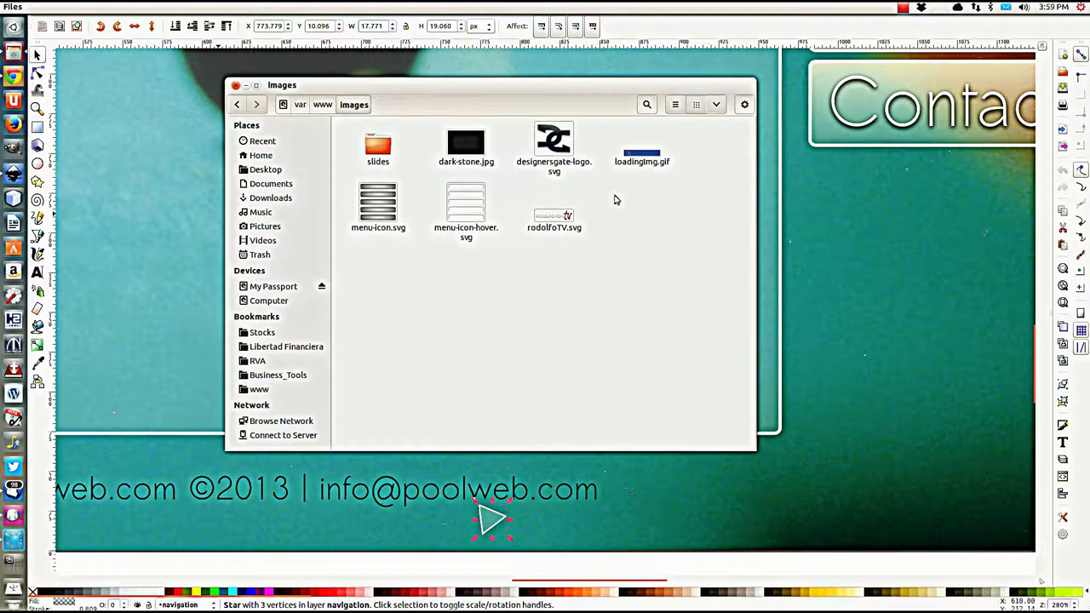
# Step: Create a 'tutorial' folder in images, paste the files into it, and close the window
pyautogui.rightClick(631, 331)
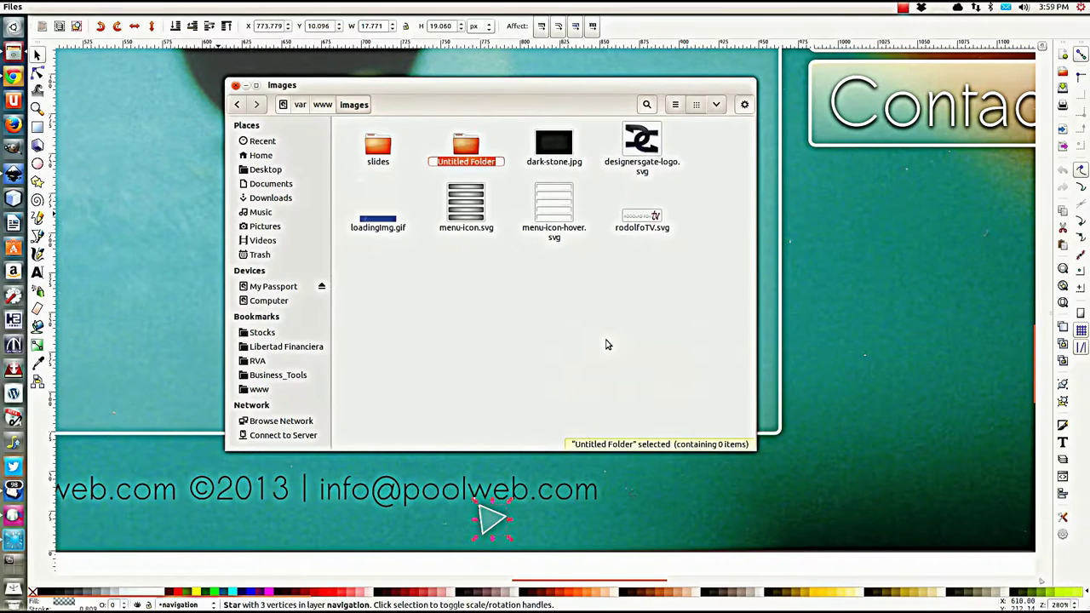
pyautogui.write('tutorial')
pyautogui.click(543, 301)
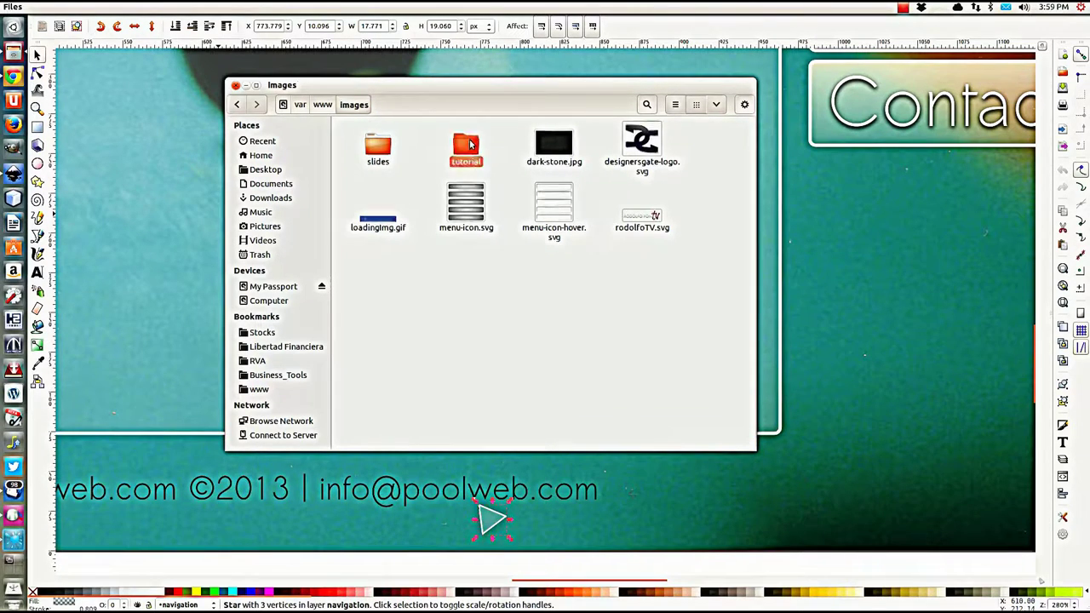
pyautogui.doubleClick(466, 147)
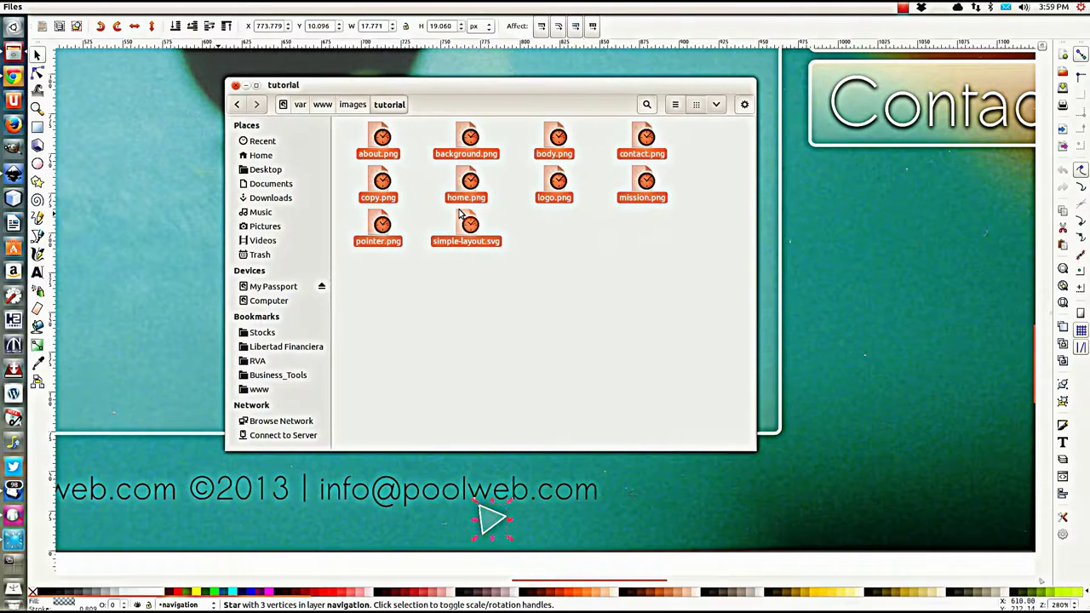
pyautogui.click(517, 286)
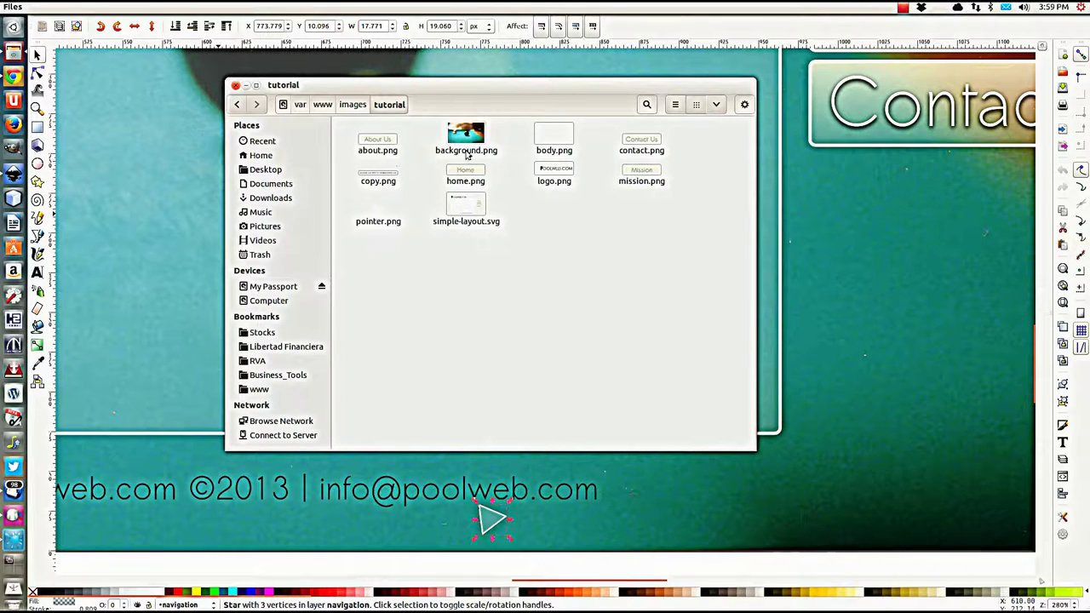
pyautogui.click(236, 87)
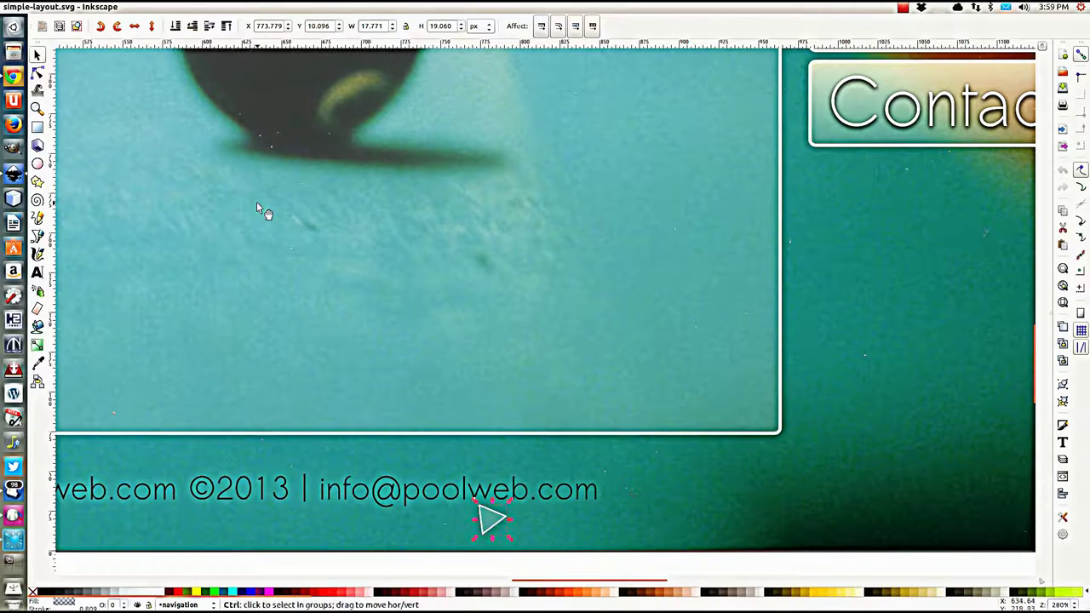
# Step: Save the drawing, dismiss the Ubuntu error report ignoring future ones, and launch NetBeans IDE
pyautogui.hotkey('ctrl', 's')
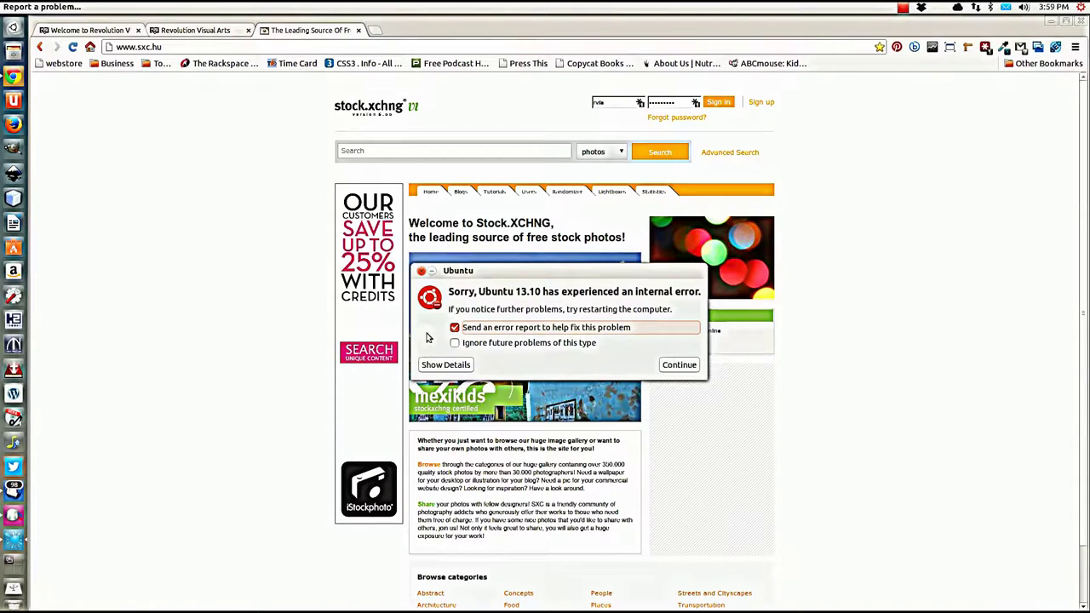
pyautogui.click(454, 343)
pyautogui.click(679, 364)
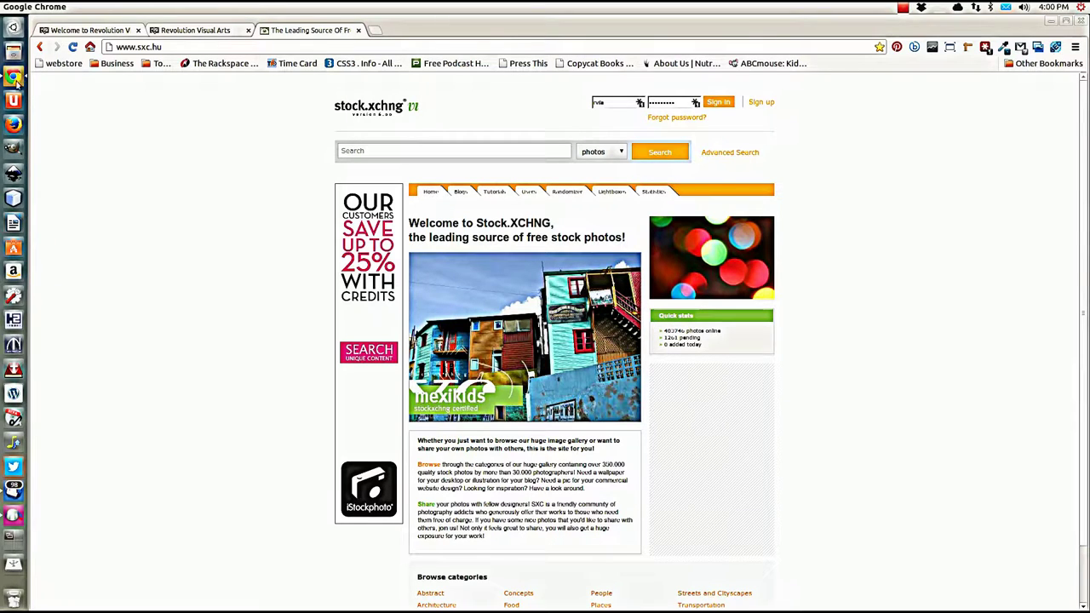
pyautogui.click(13, 198)
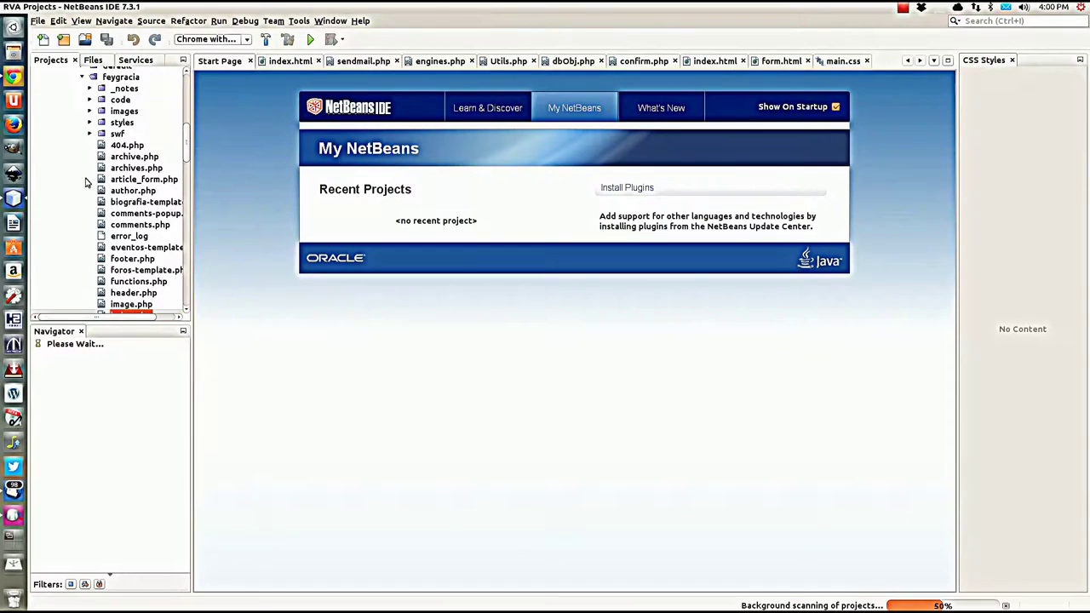
# Step: Collapse the feygracia folder and check the images folder for the new tutorial folder
pyautogui.scroll(8, 103, 204)
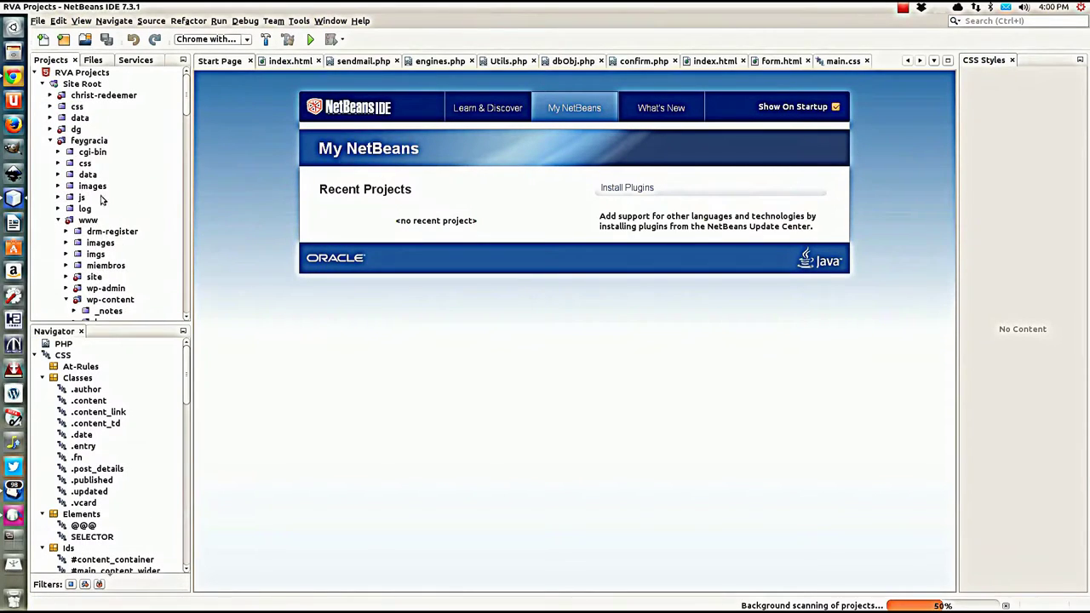
pyautogui.click(50, 142)
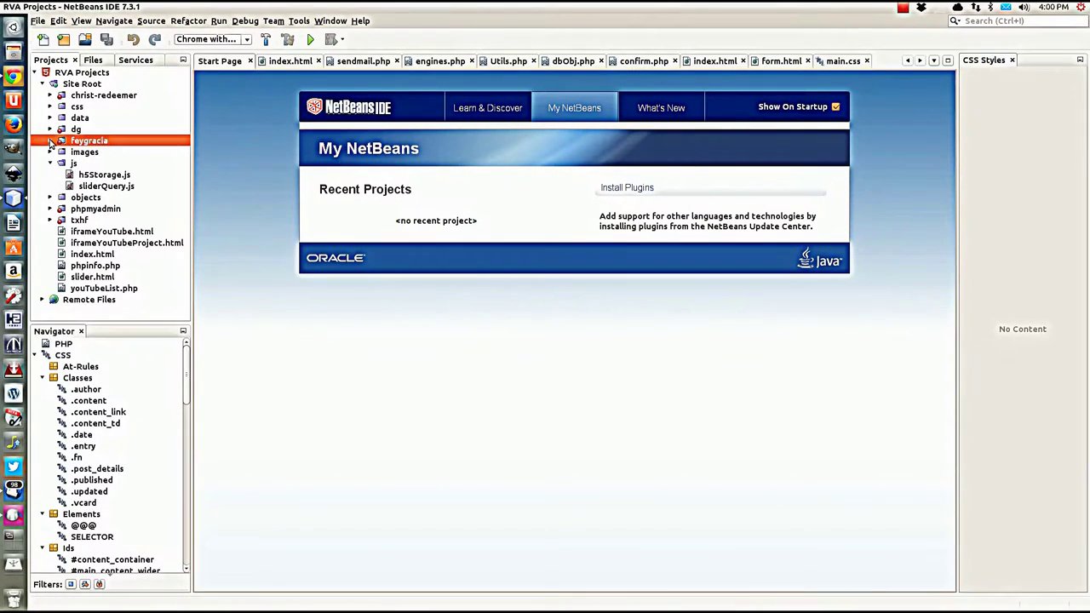
pyautogui.click(51, 153)
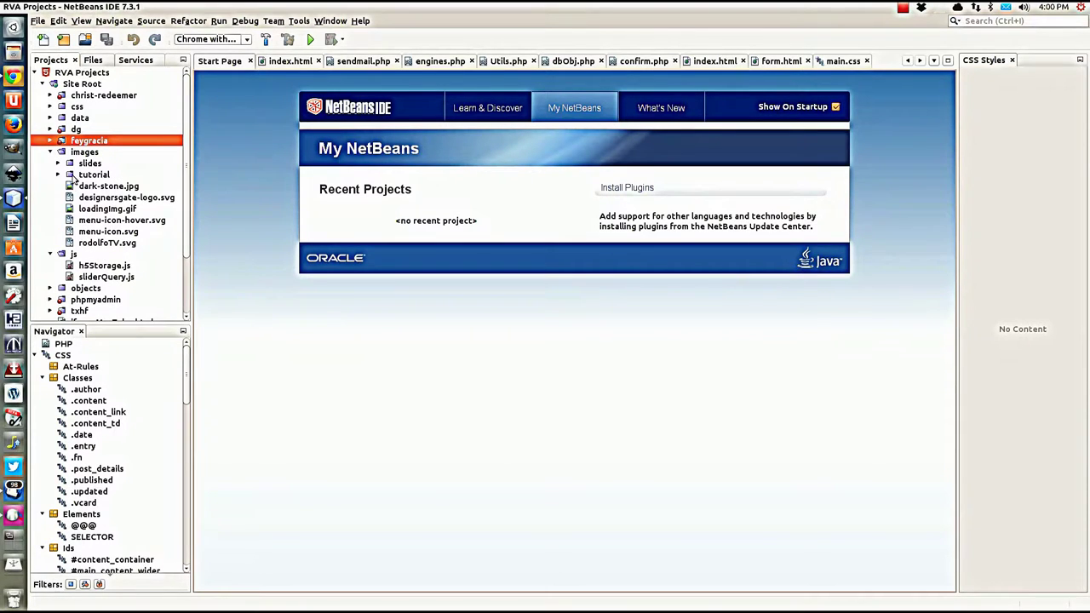
pyautogui.click(50, 153)
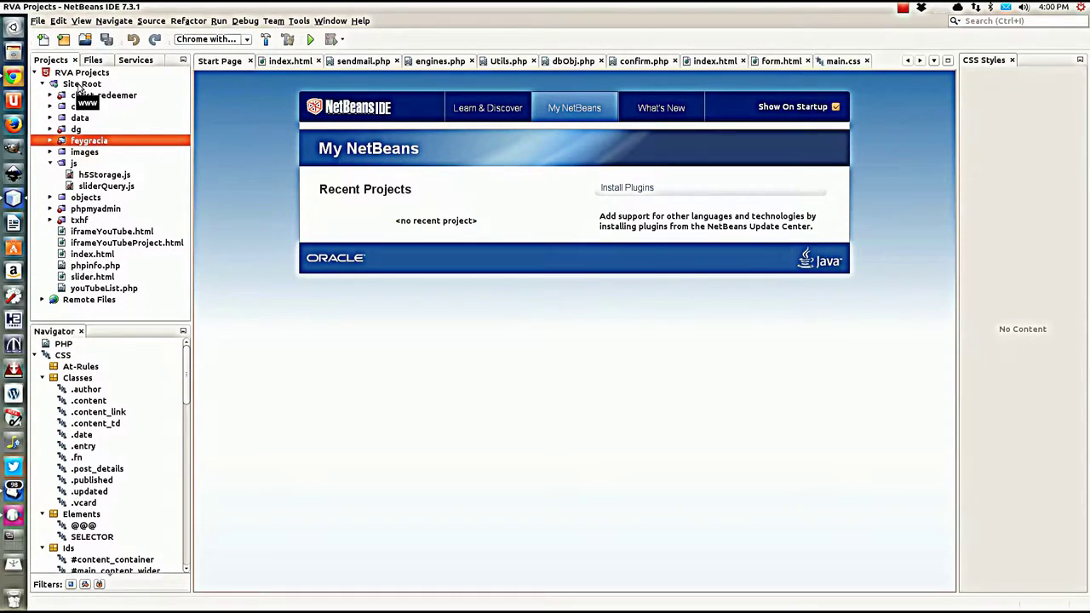
# Step: Create a new HTML file named inkscape_layout in the Site Root
pyautogui.rightClick(78, 86)
pyautogui.moveTo(128, 94)
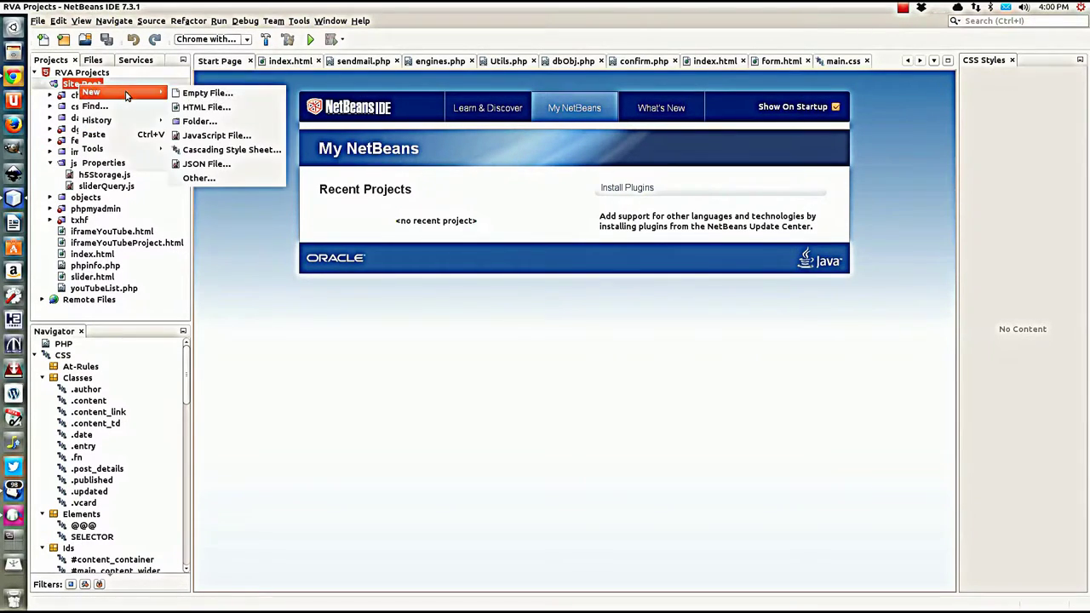
pyautogui.click(207, 107)
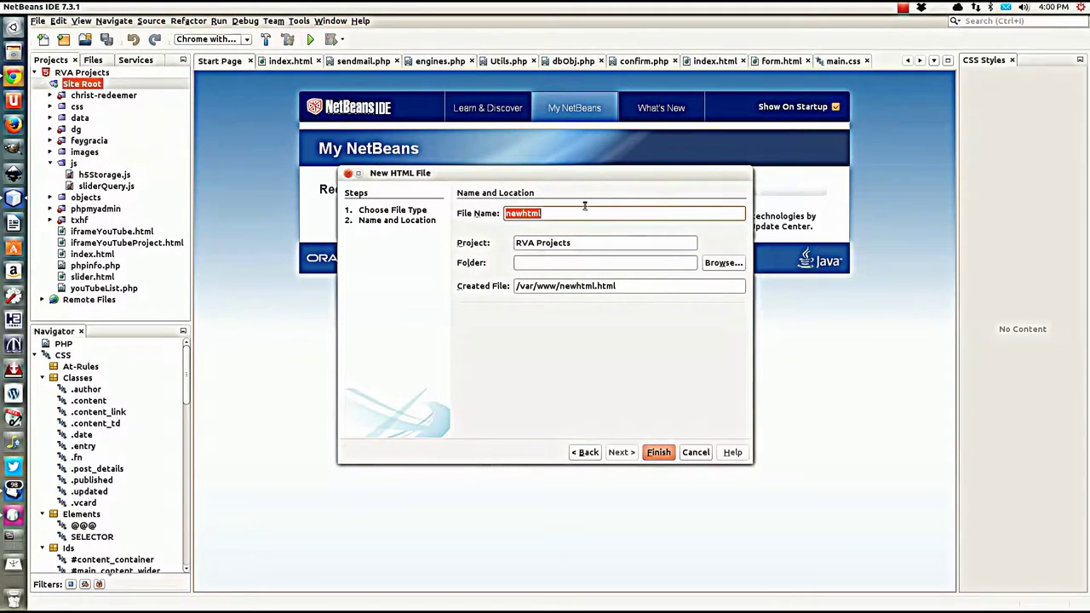
pyautogui.write('i')
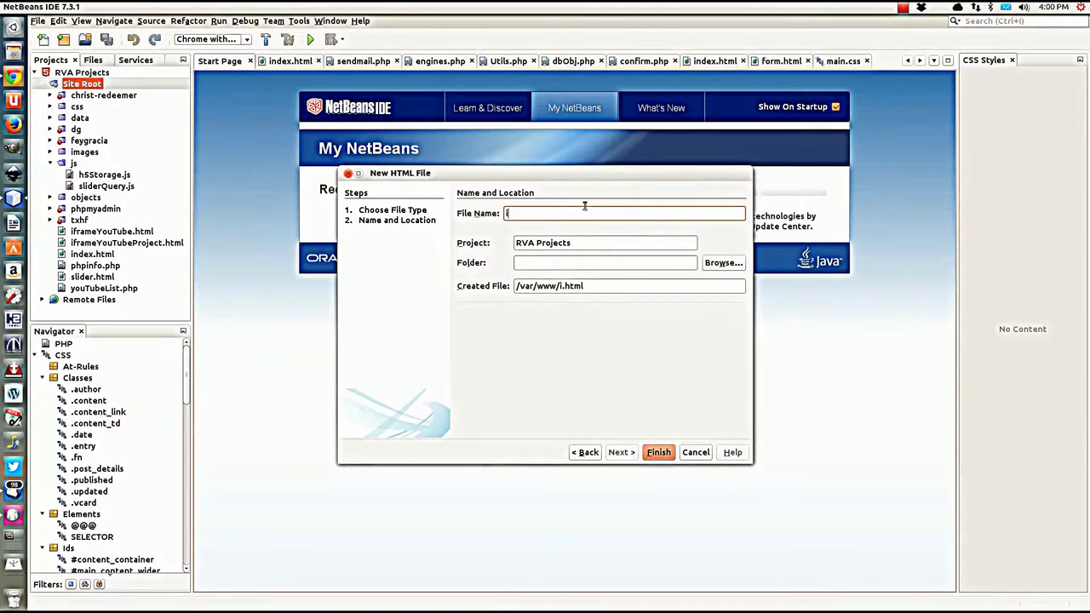
pyautogui.write('nkscape_layout')
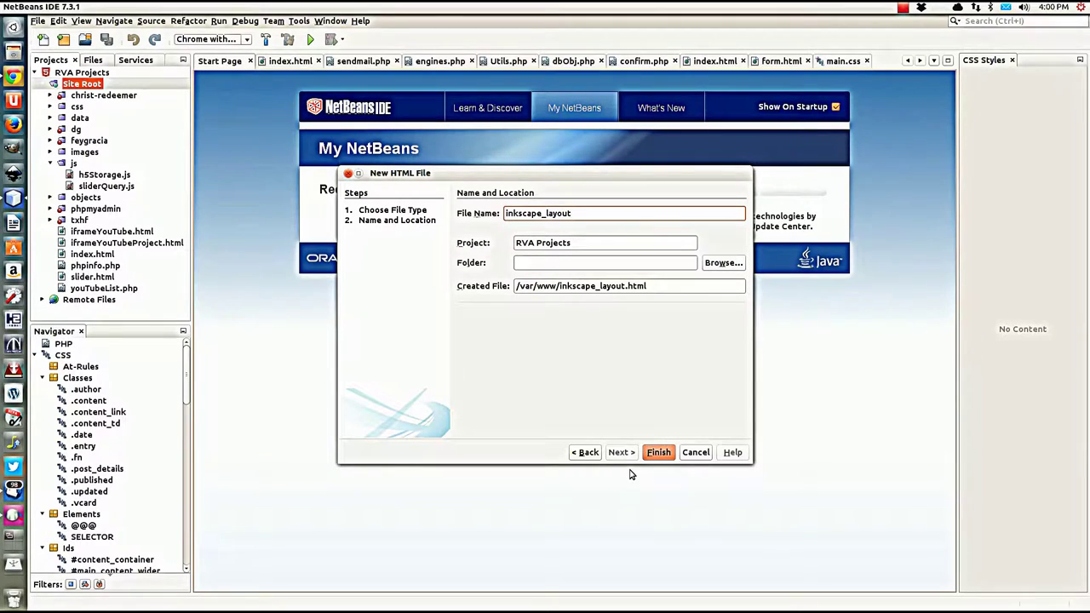
pyautogui.click(657, 458)
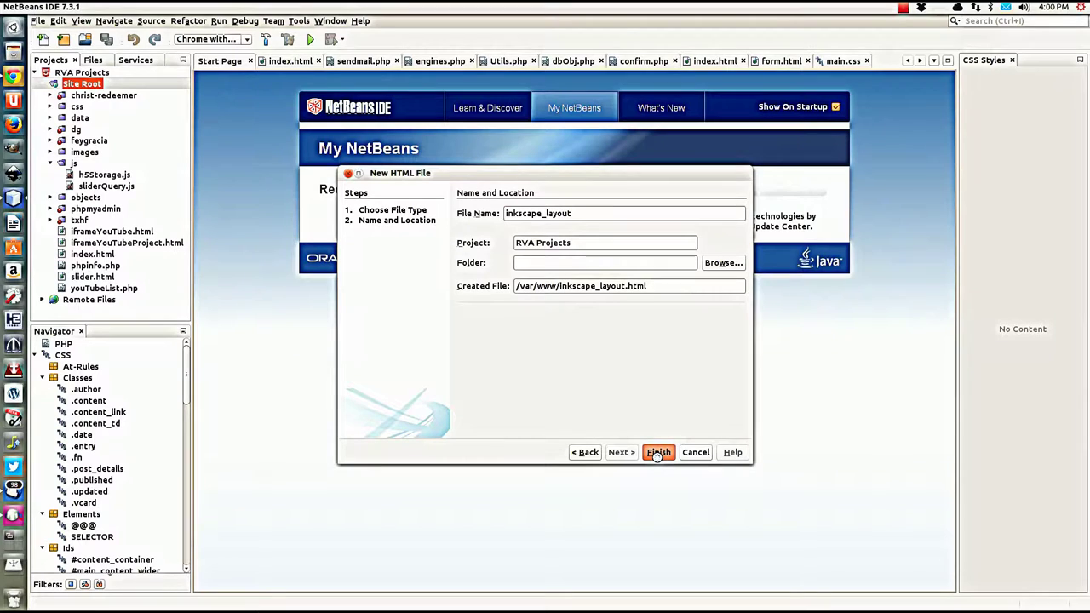
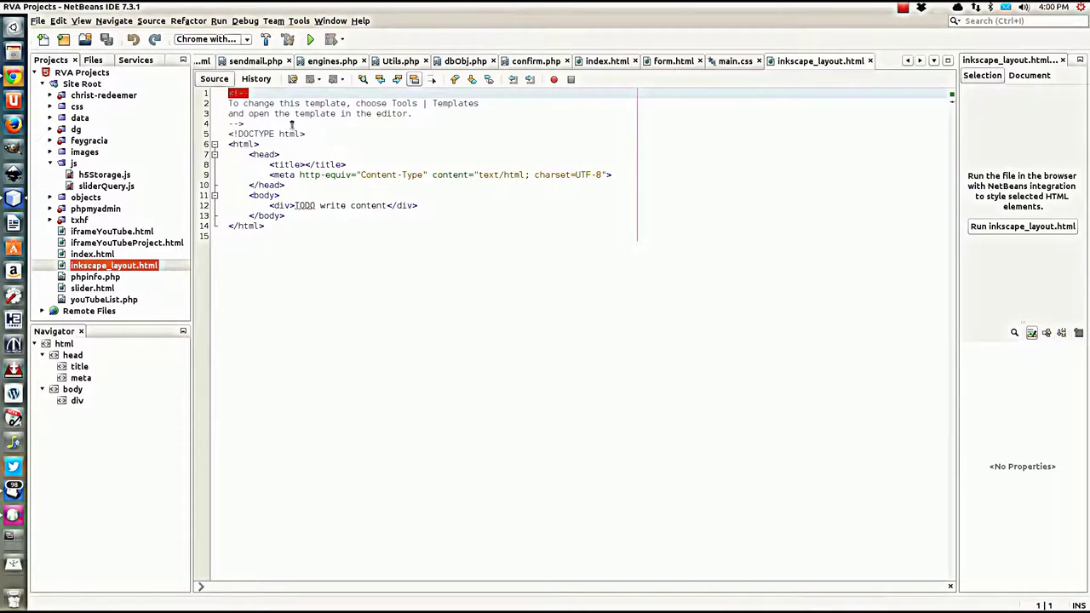
# Step: Delete the leftover template comment and the empty first line
pyautogui.moveTo(247, 124); pyautogui.dragTo(230, 92)
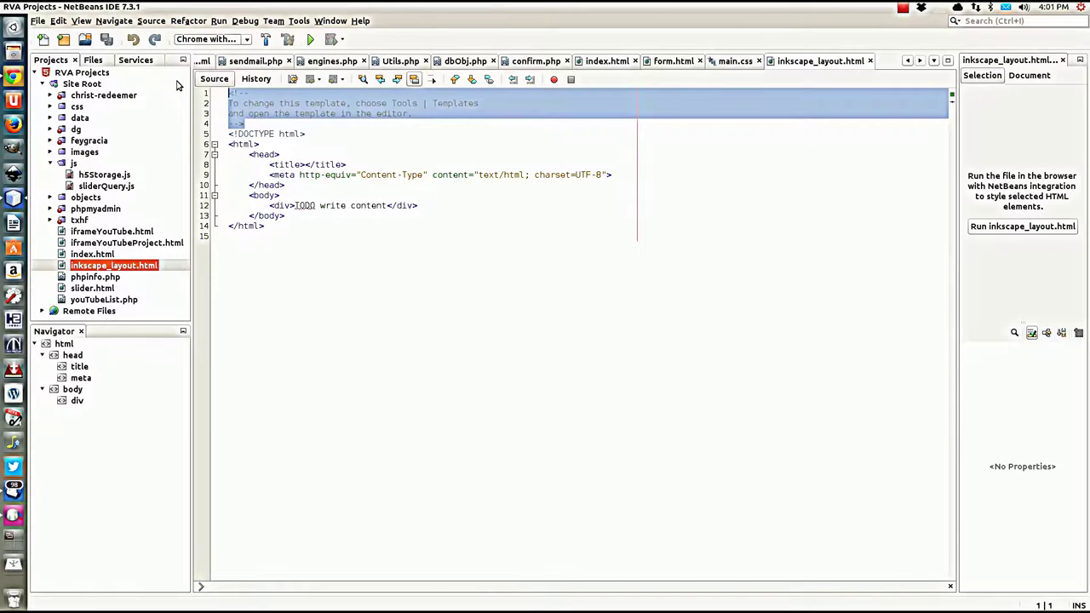
pyautogui.press('Delete')
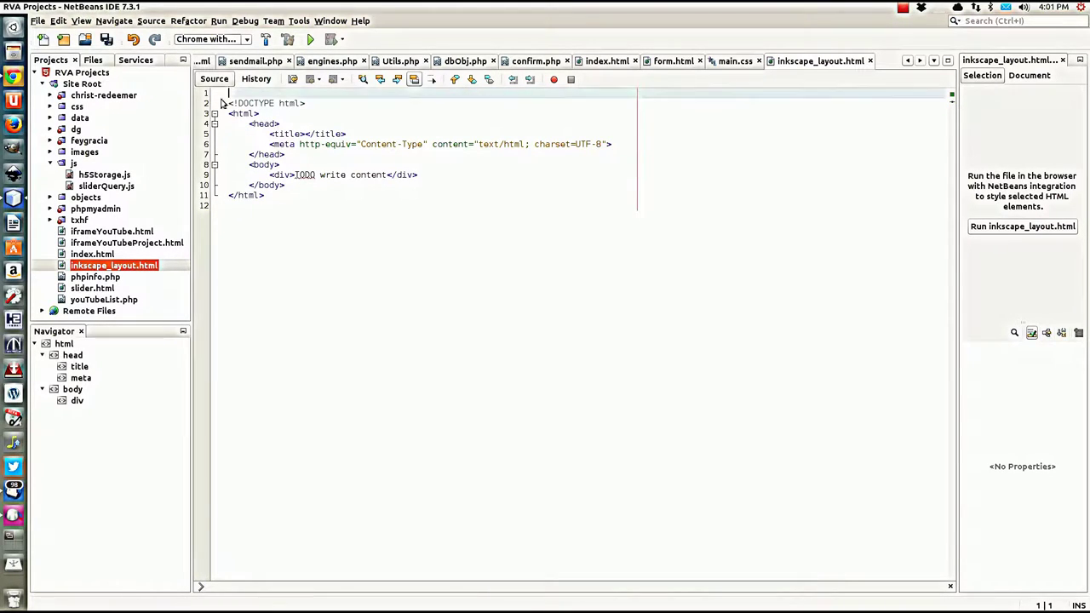
pyautogui.press('Delete')
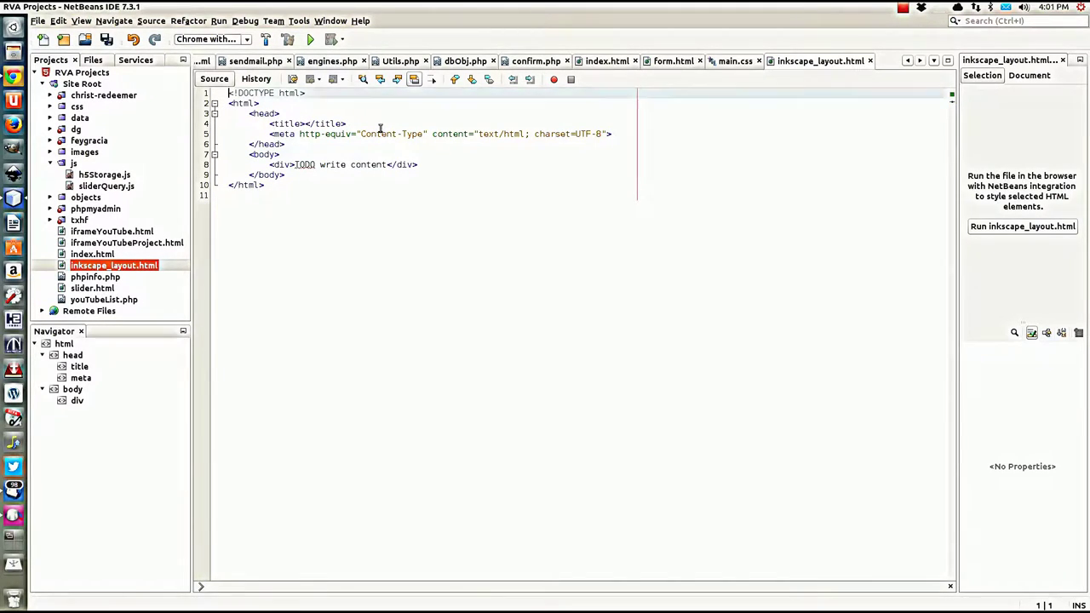
# Step: Set the page title to 'Inkscape Layout Tutorial'
pyautogui.click(308, 124)
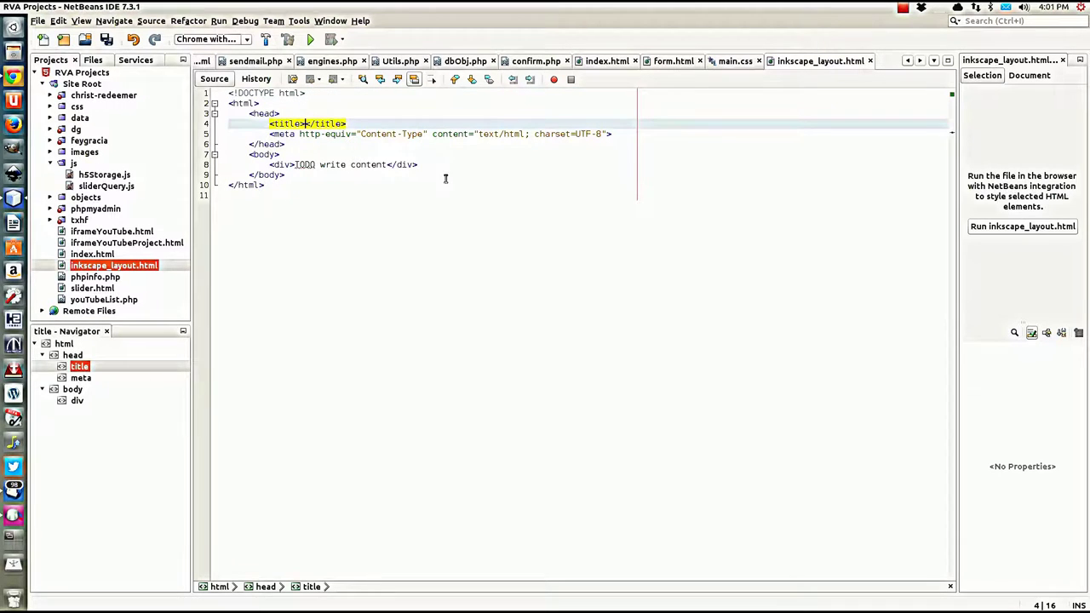
pyautogui.write('Inksca')
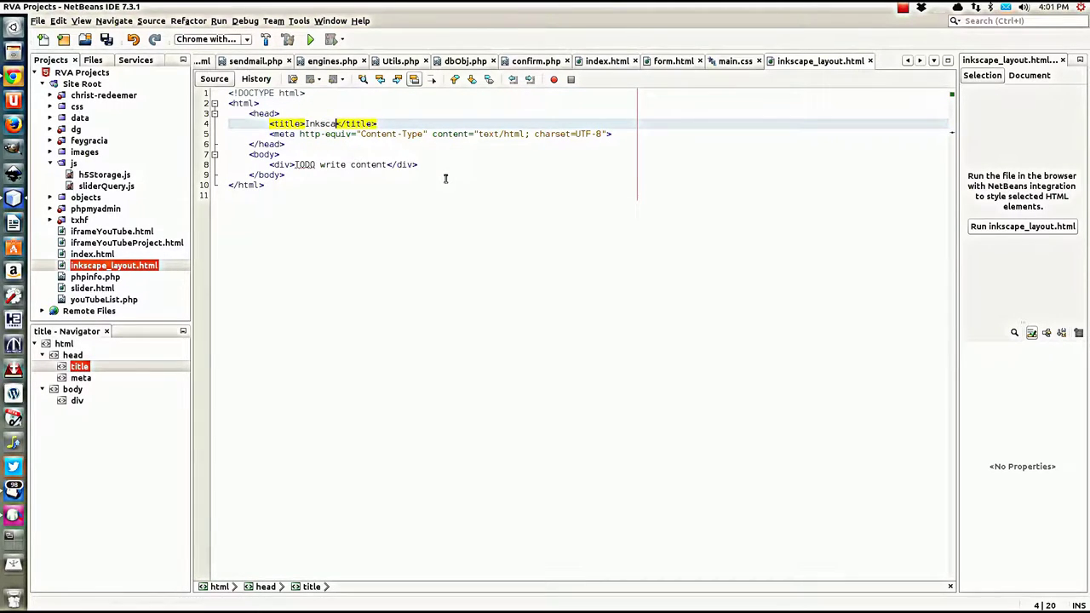
pyautogui.write('pe Layout')
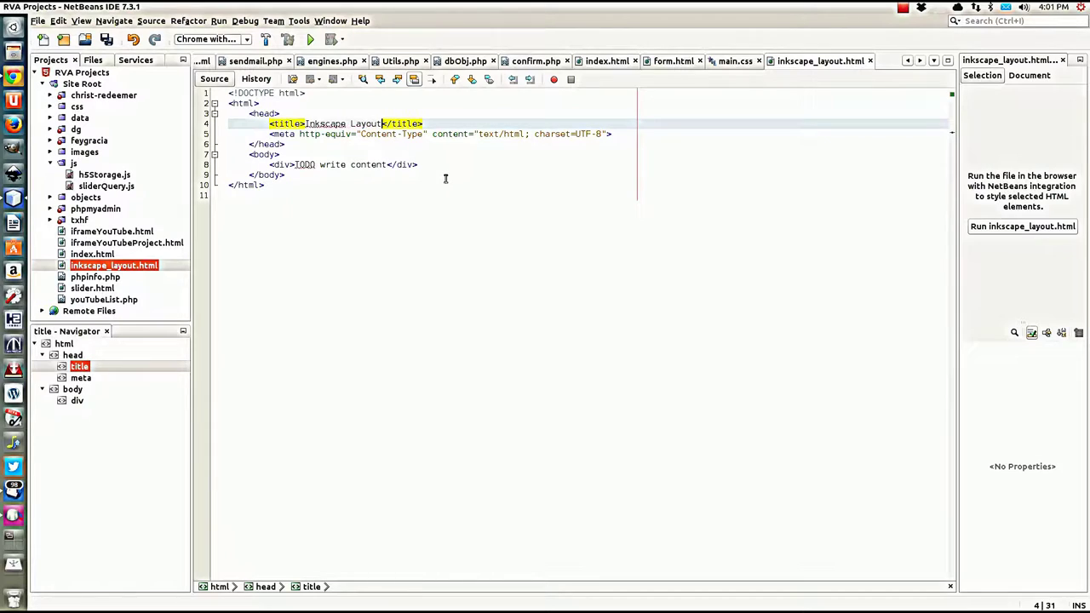
pyautogui.write(' Tutrial')
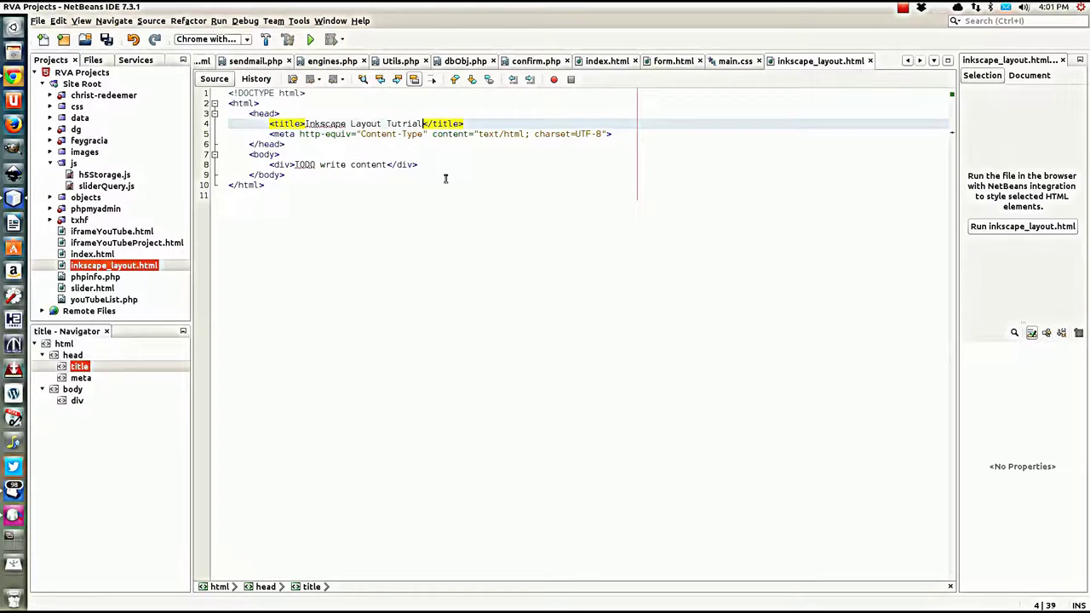
pyautogui.press('BackSpace')
pyautogui.press('BackSpace')
pyautogui.press('BackSpace')
pyautogui.press('BackSpace')
pyautogui.write('orial')
pyautogui.click(611, 134)
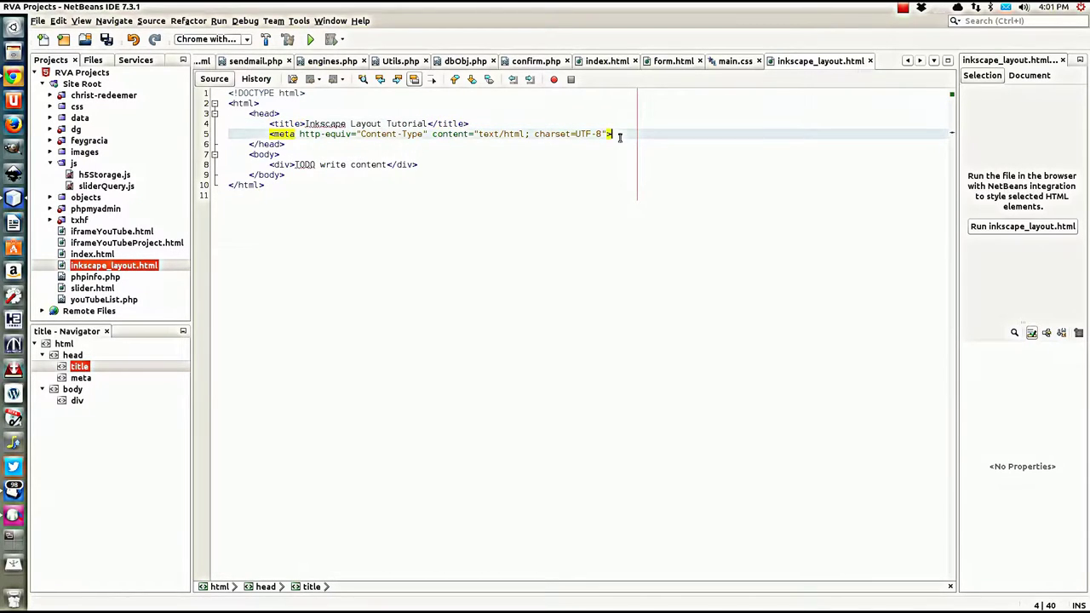
# Step: Add an empty <style type="text/css"> block after the meta tag
pyautogui.press('Return')
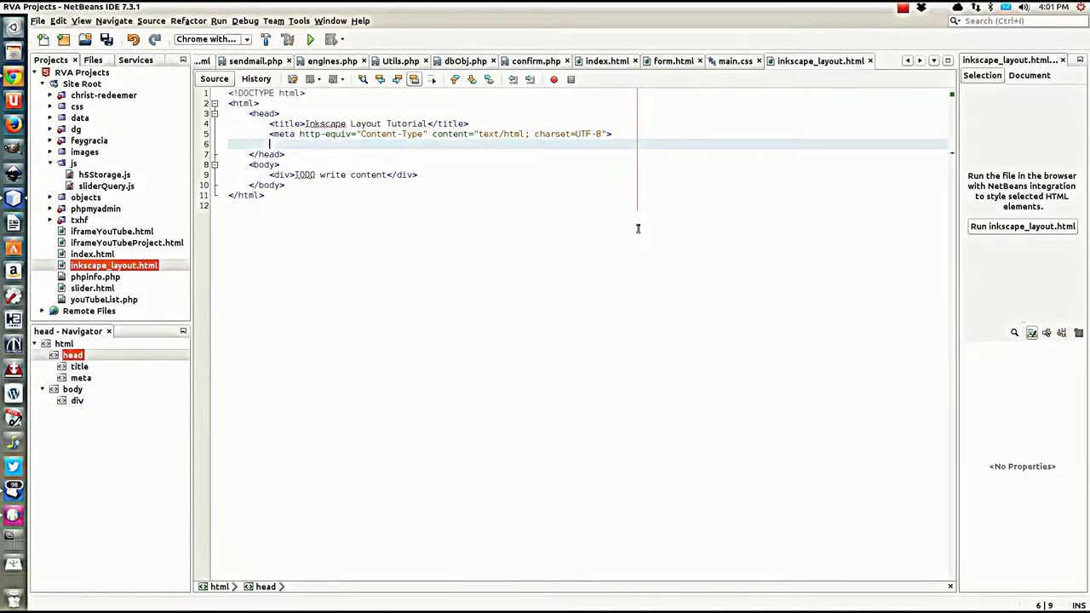
pyautogui.write('<sty')
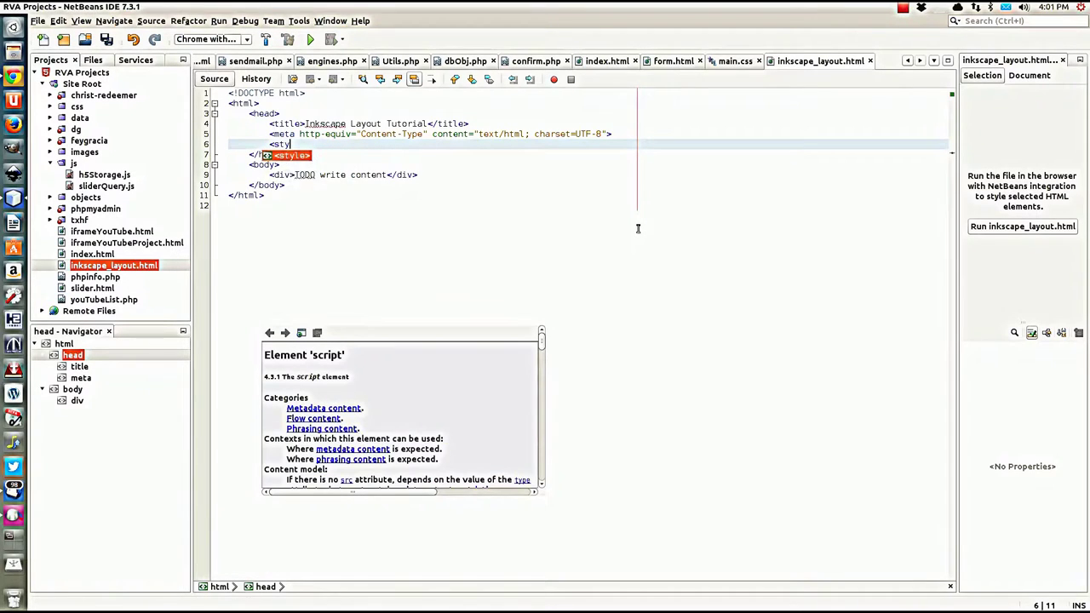
pyautogui.write('le type="')
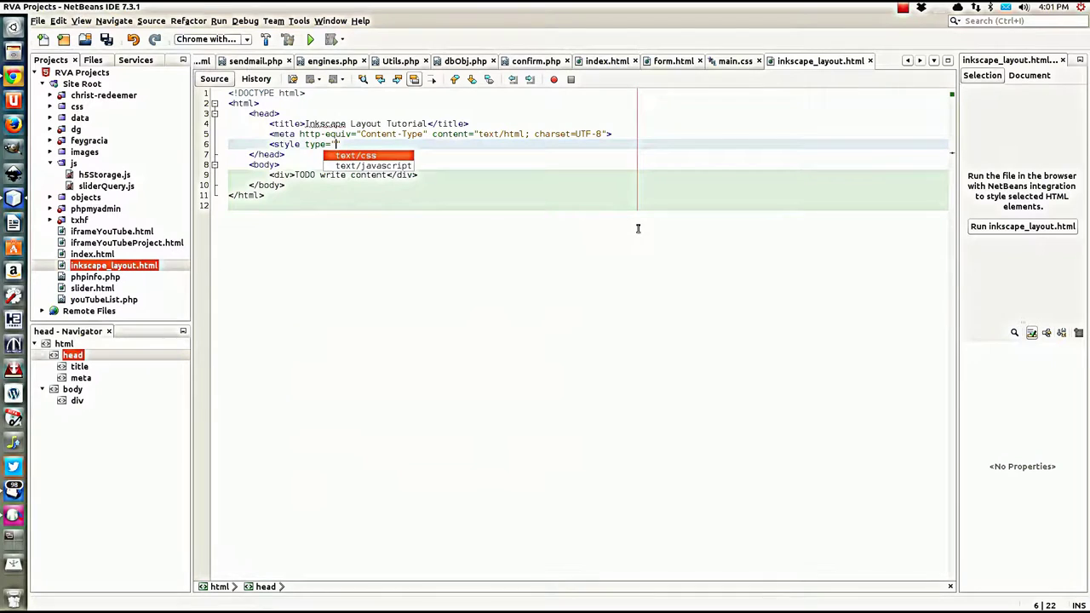
pyautogui.press('Return')
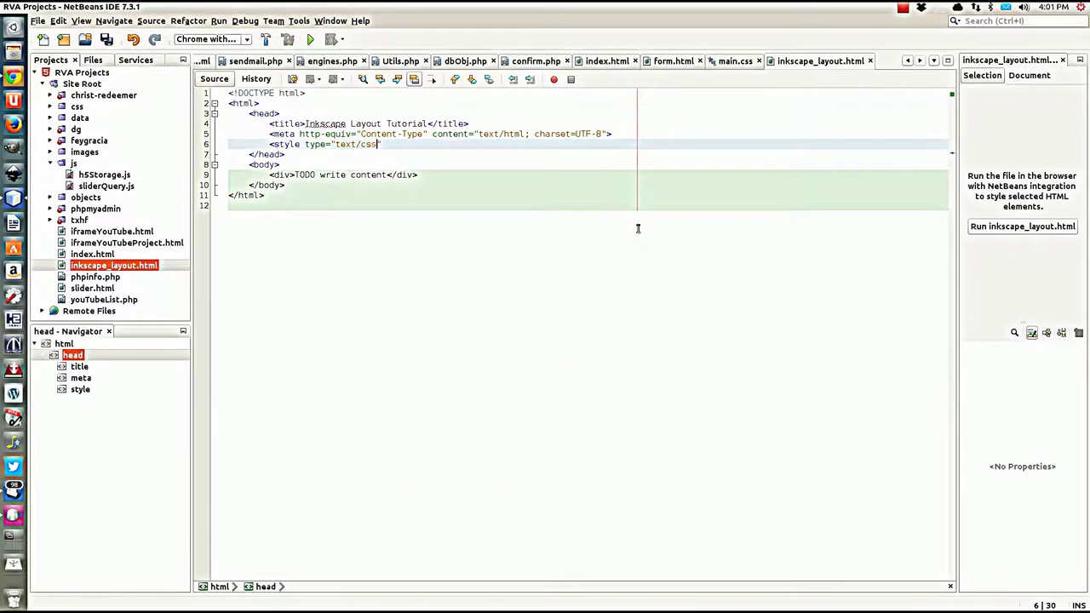
pyautogui.write('"></style>')
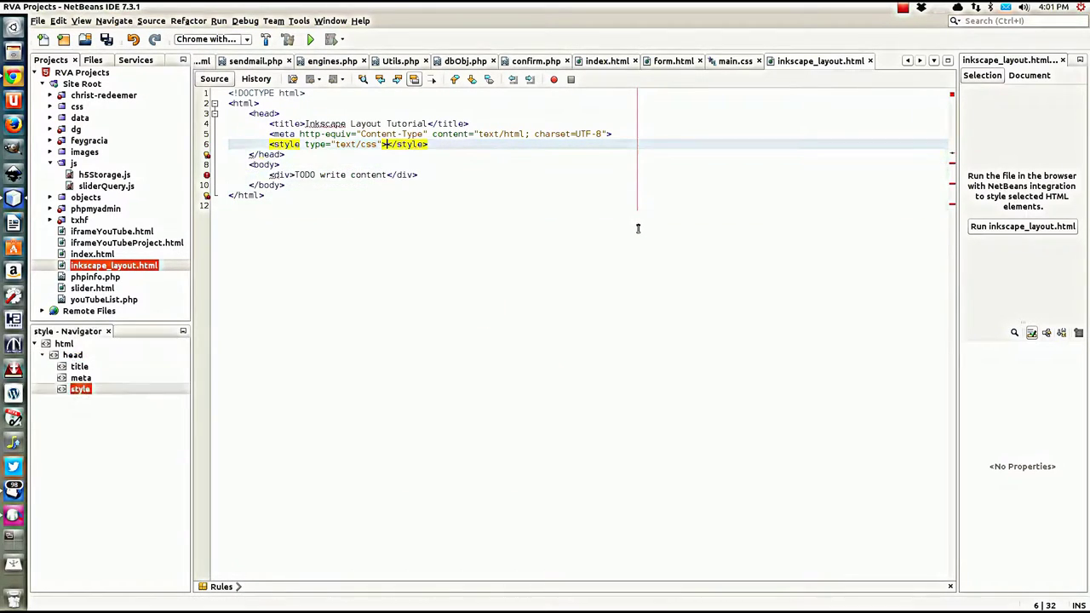
pyautogui.press('Return')
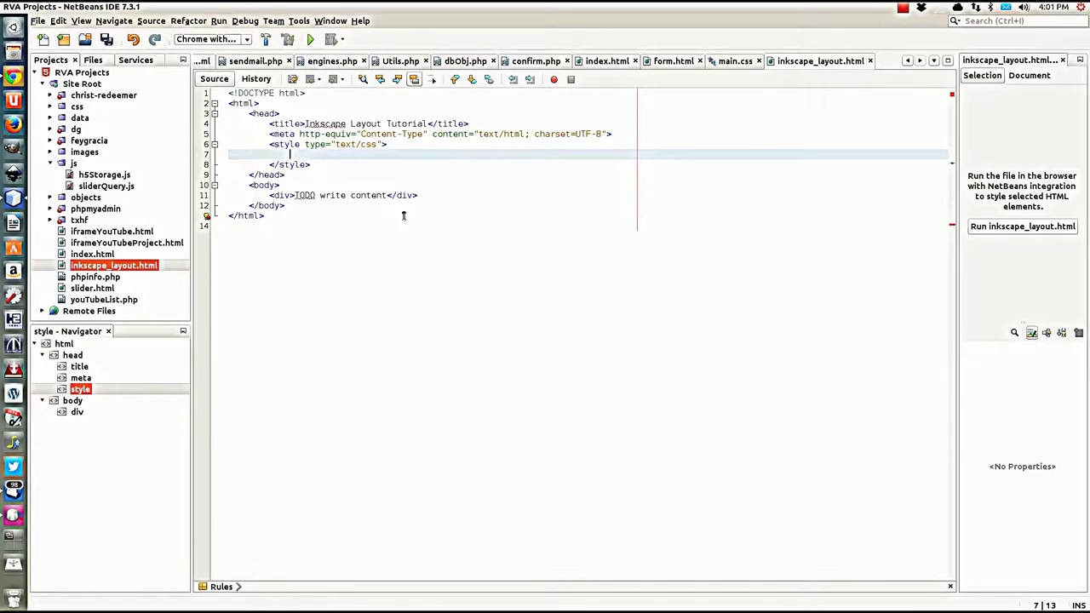
# Step: Add an empty <script type="text/javascript"> block above the style block, with a blank line after meta
pyautogui.click(499, 149)
pyautogui.click(626, 133)
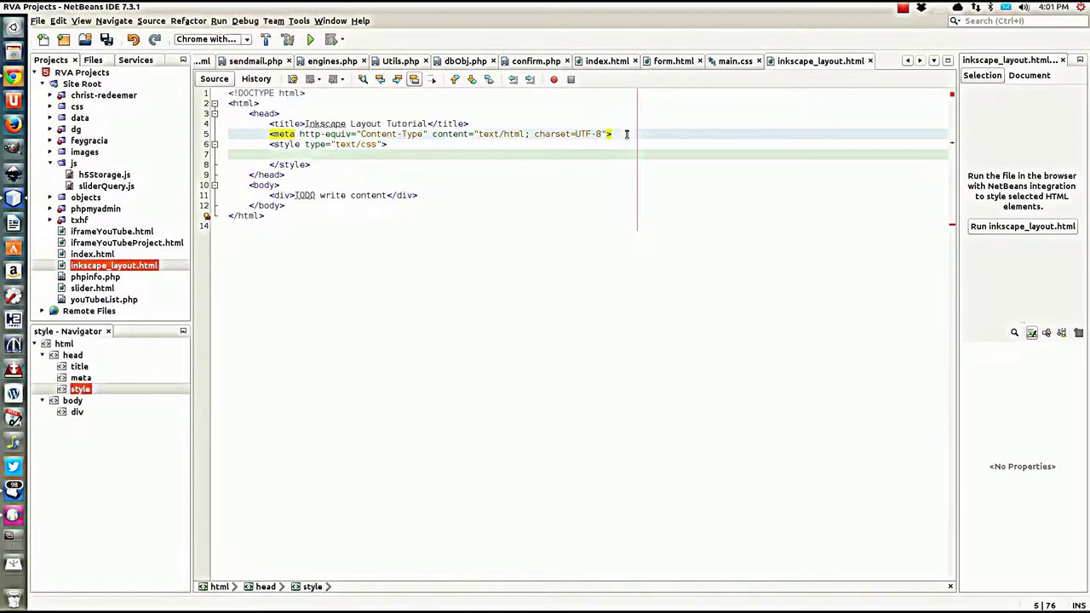
pyautogui.press('Return')
pyautogui.write('<')
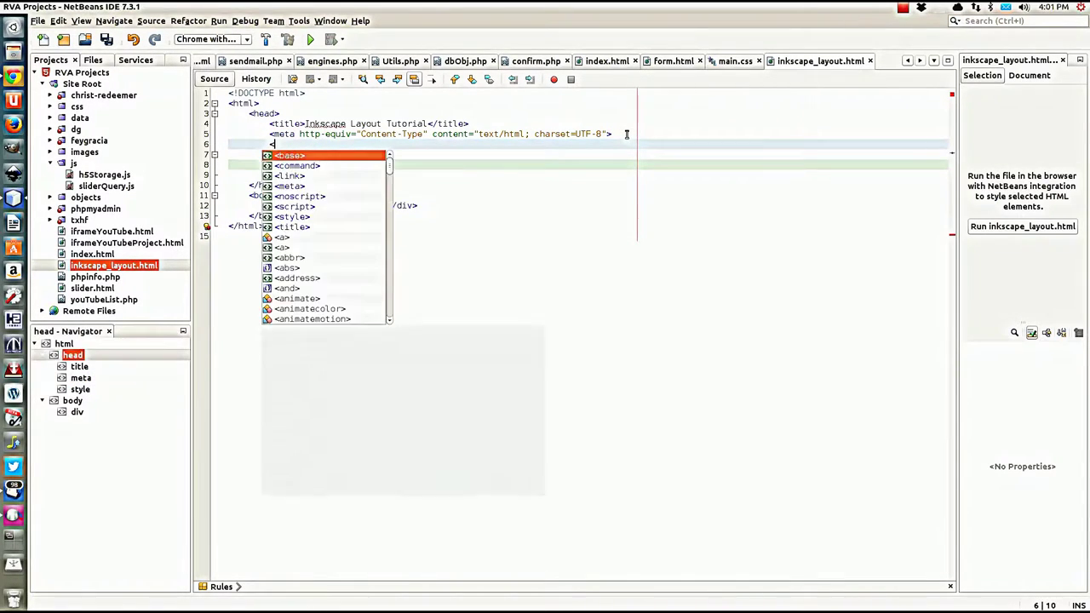
pyautogui.write('scri')
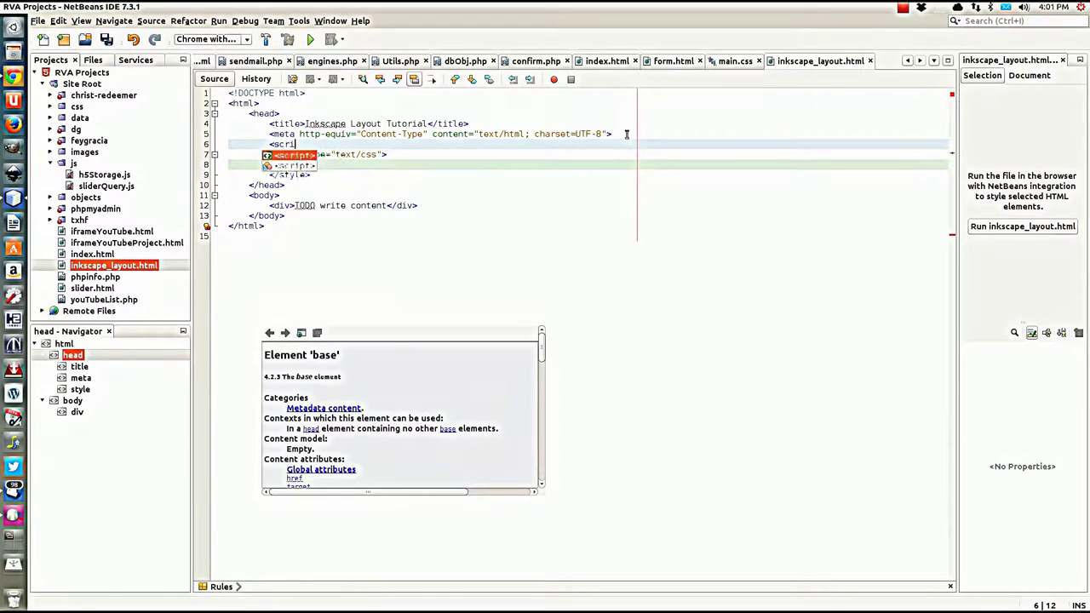
pyautogui.write('pt>')
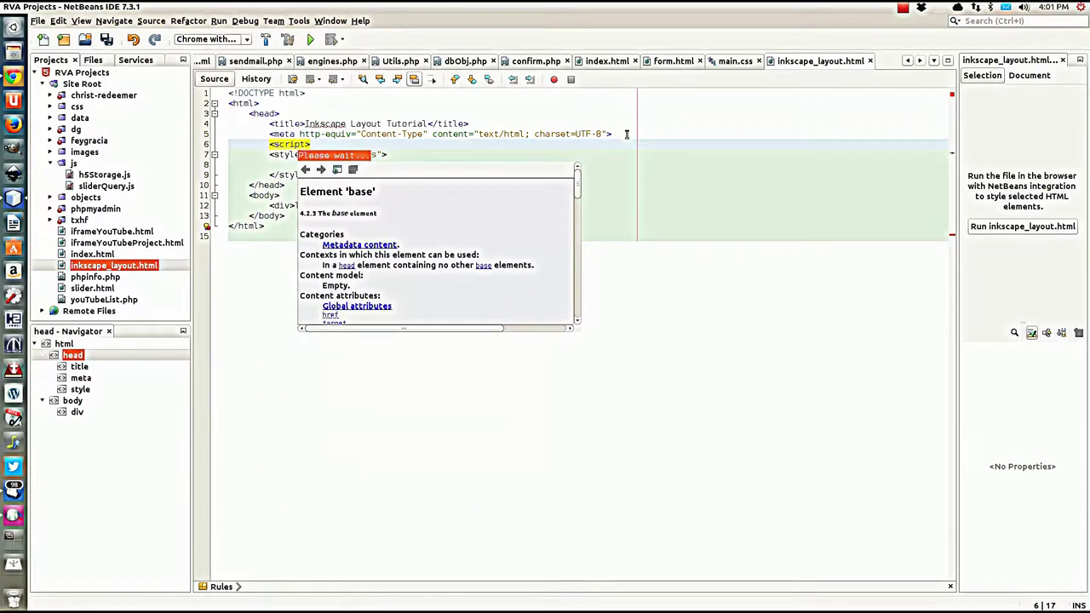
pyautogui.write('</script')
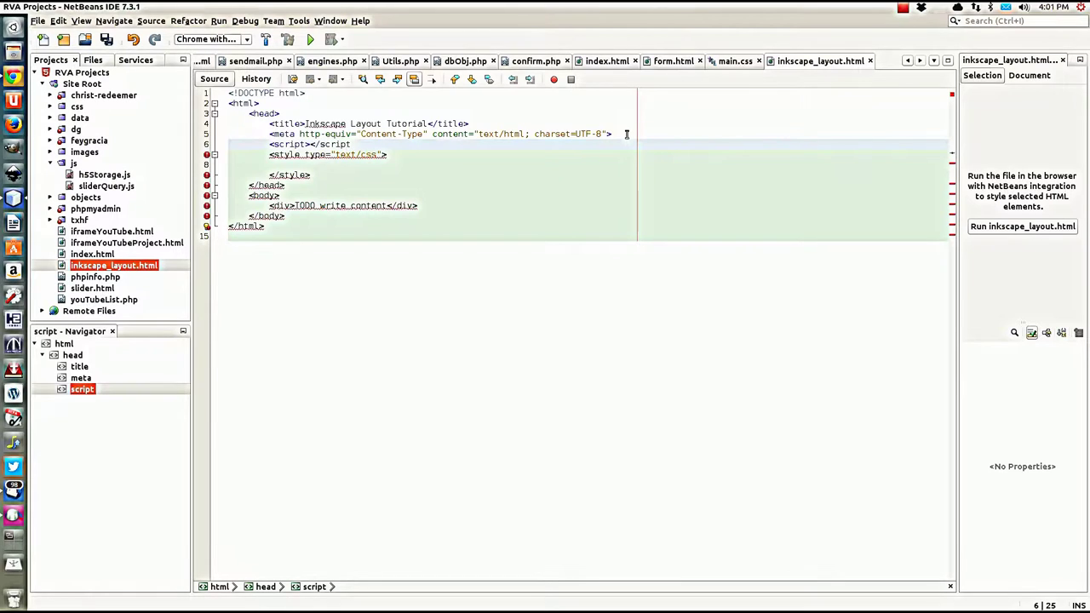
pyautogui.write('>')
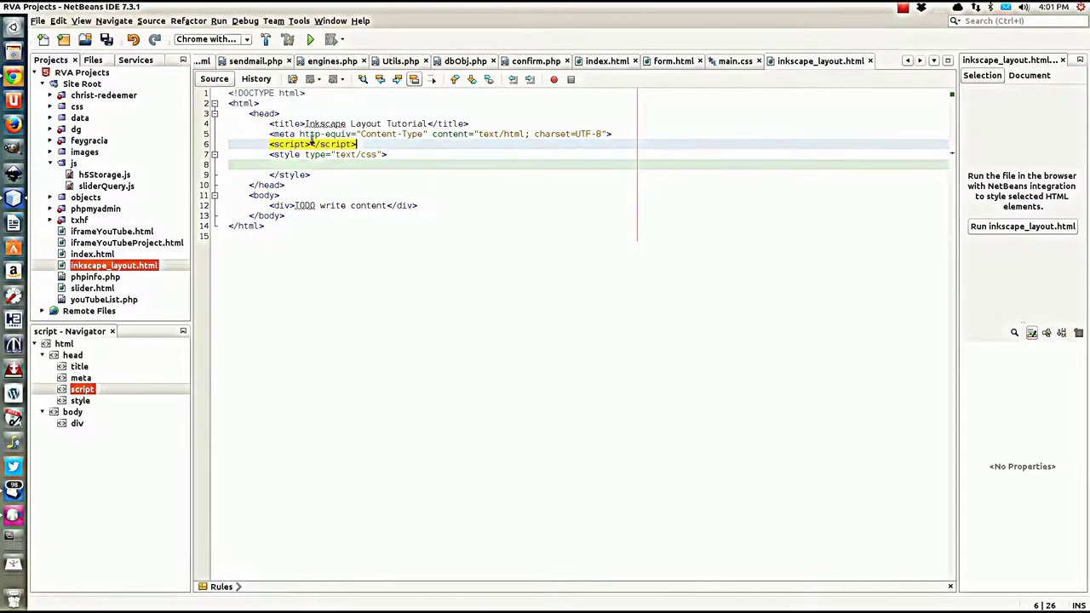
pyautogui.click(310, 144)
pyautogui.write('type')
pyautogui.press('Return')
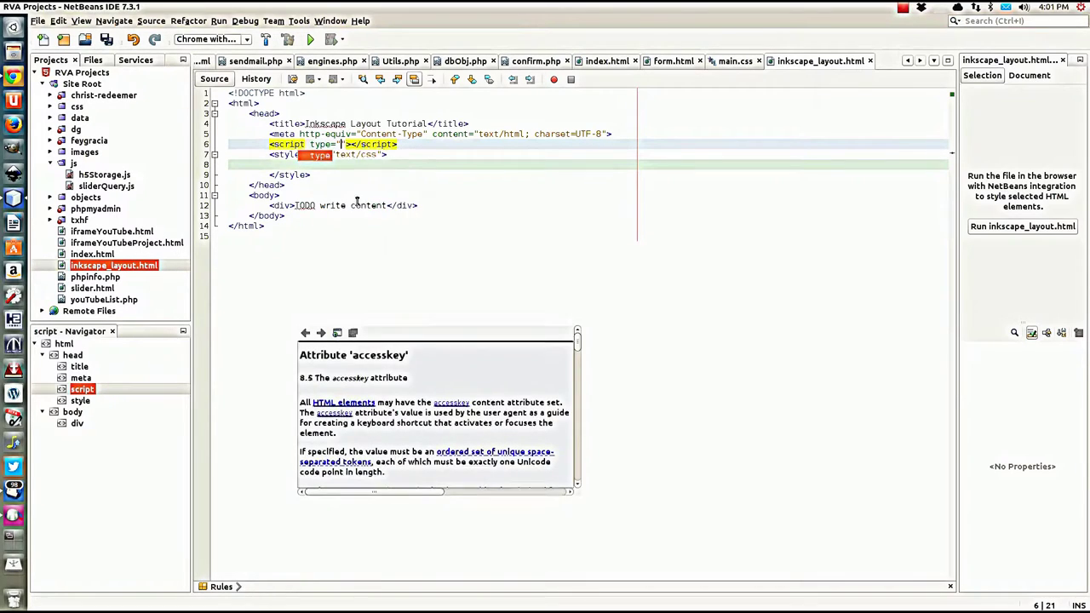
pyautogui.press('Down')
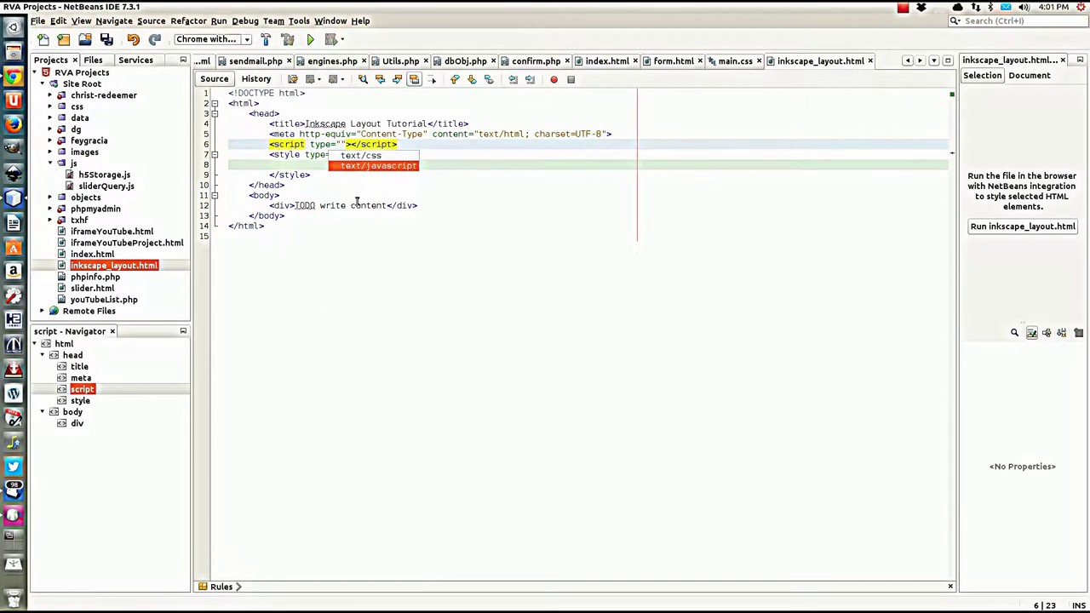
pyautogui.press('Return')
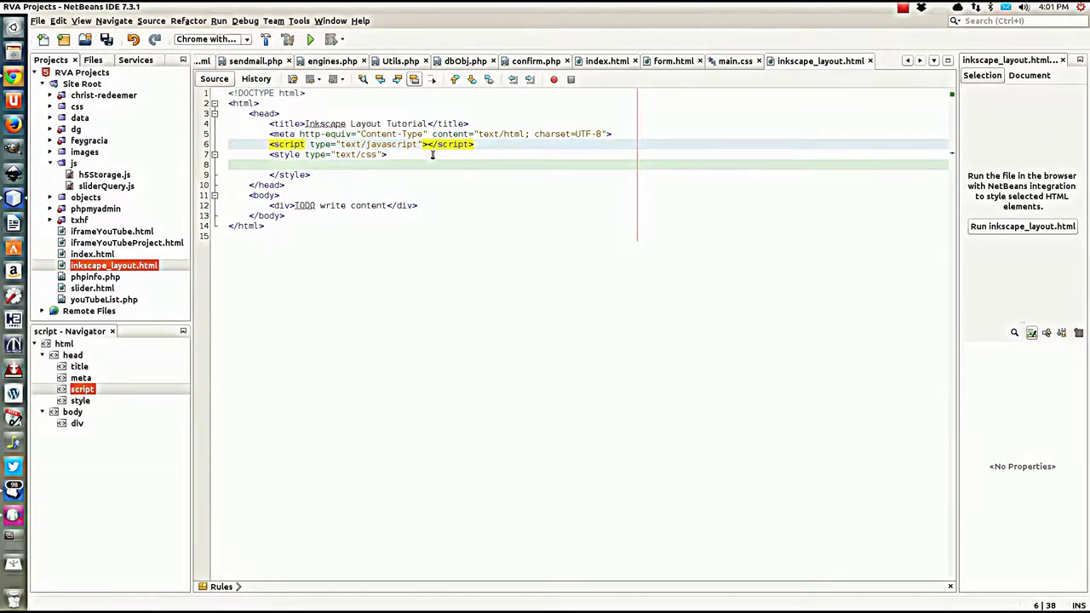
pyautogui.press('Right')
pyautogui.press('Right')
pyautogui.press('Return')
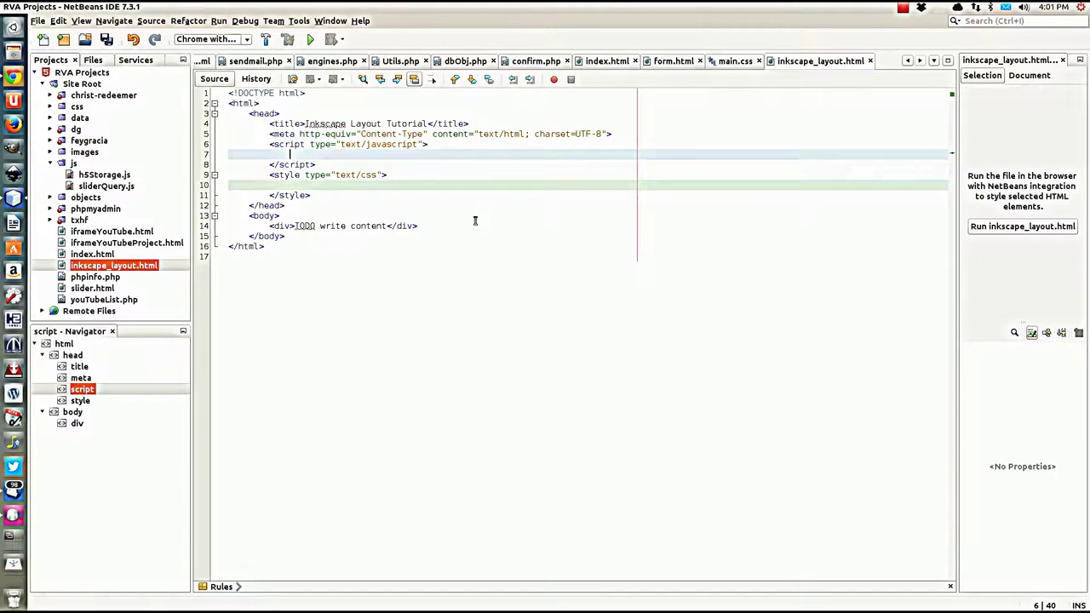
pyautogui.click(628, 137)
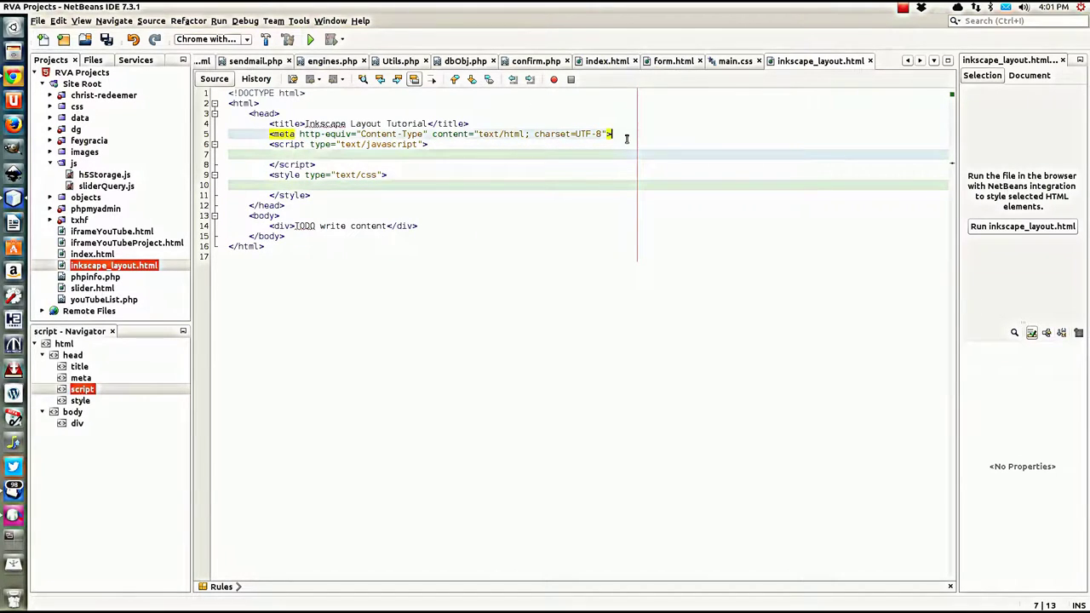
pyautogui.press('Return')
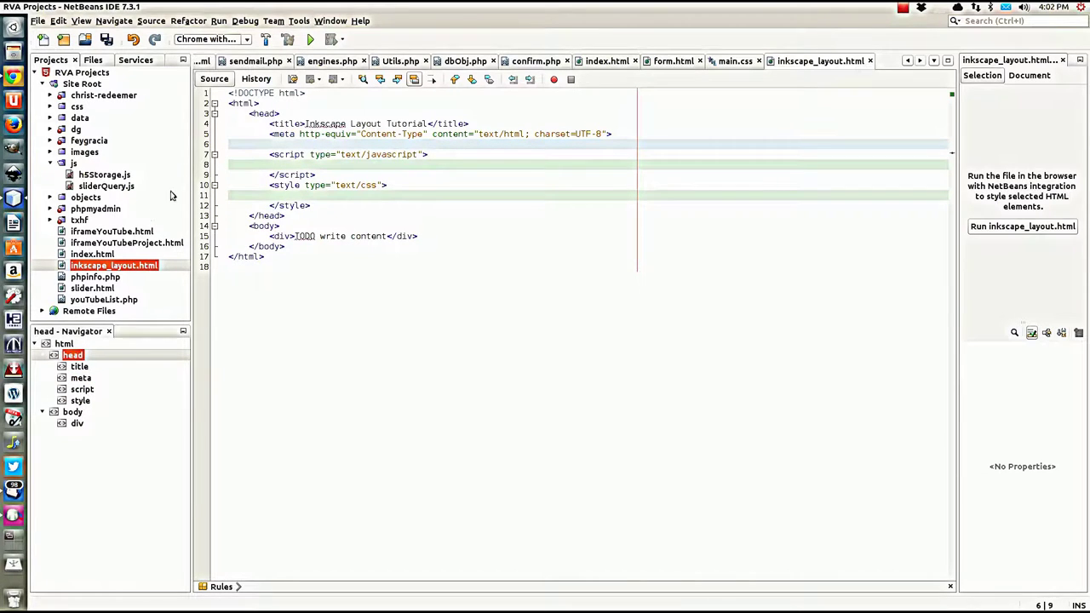
# Step: Search Google for 'google jquery' in a new Chrome tab
pyautogui.click(12, 75)
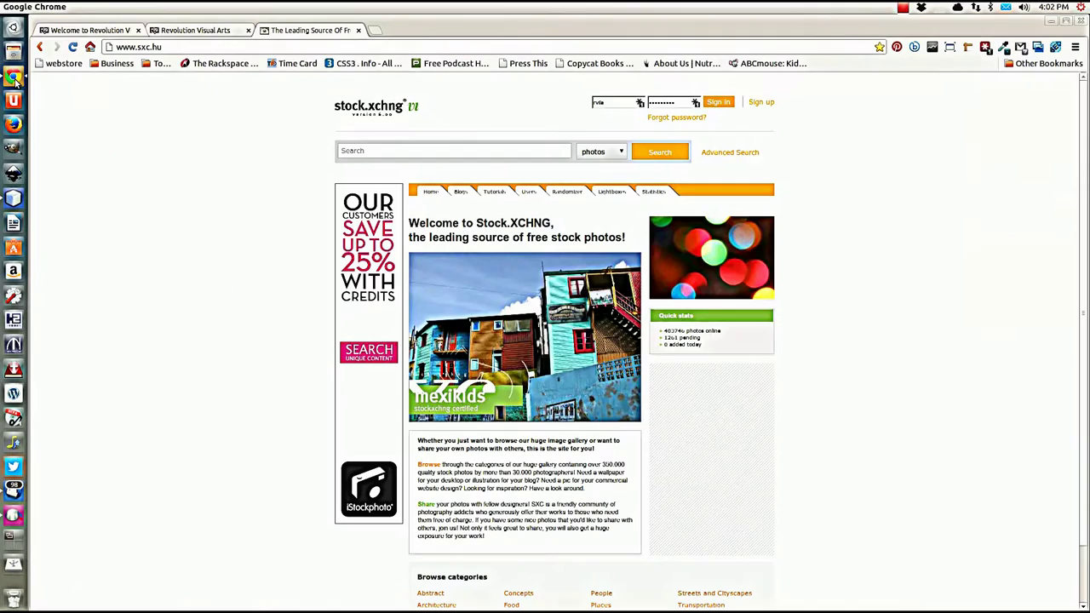
pyautogui.click(375, 30)
pyautogui.write('google')
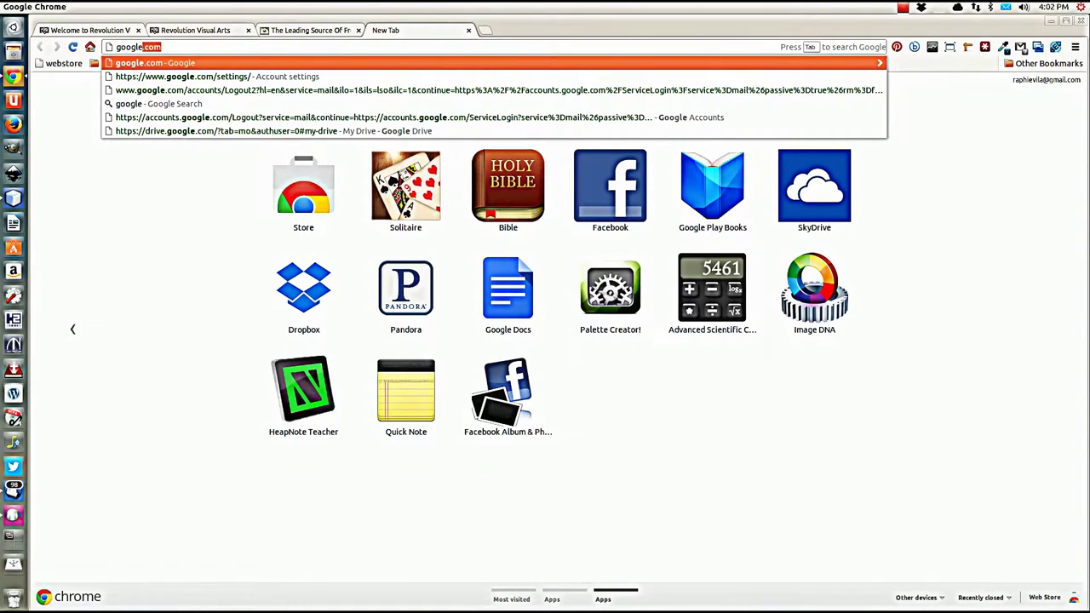
pyautogui.press('BackSpace')
pyautogui.press('BackSpace')
pyautogui.press('BackSpace')
pyautogui.press('BackSpace')
pyautogui.press('BackSpace')
pyautogui.press('BackSpace')
pyautogui.press('BackSpace')
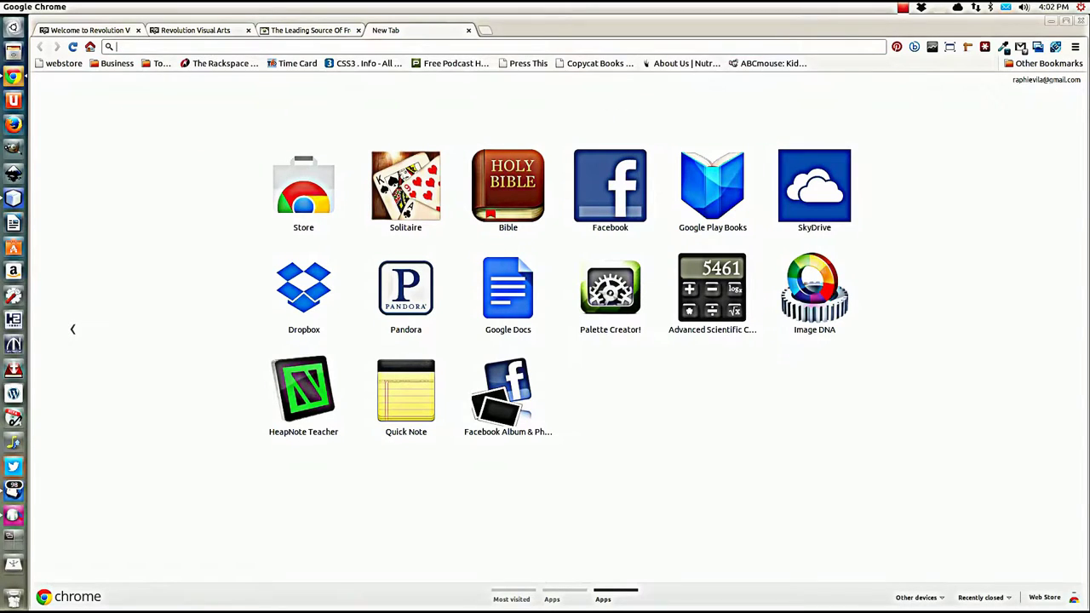
pyautogui.write('g')
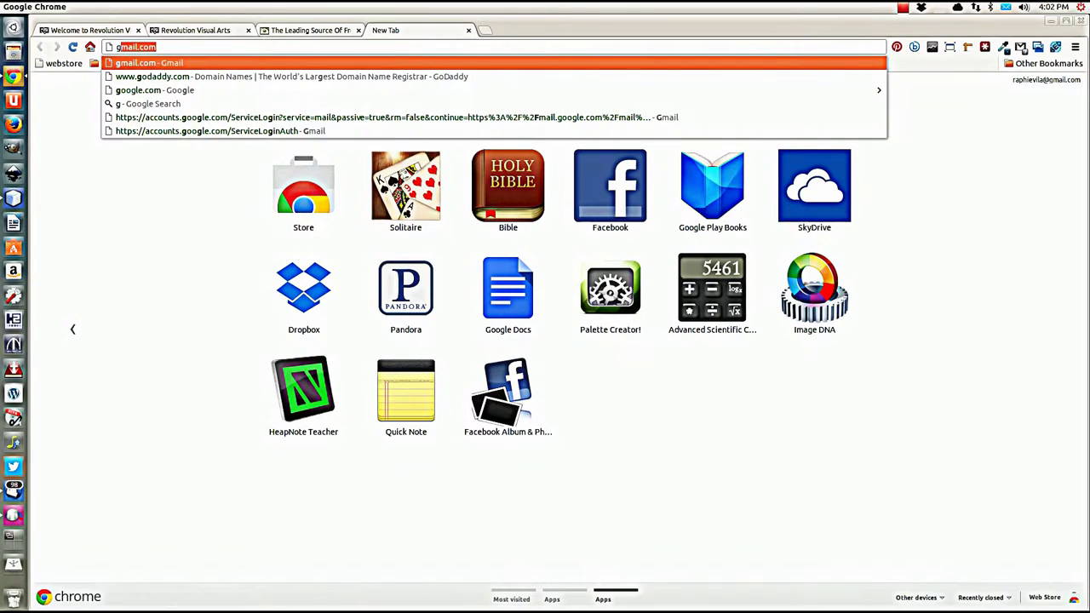
pyautogui.write('ooble')
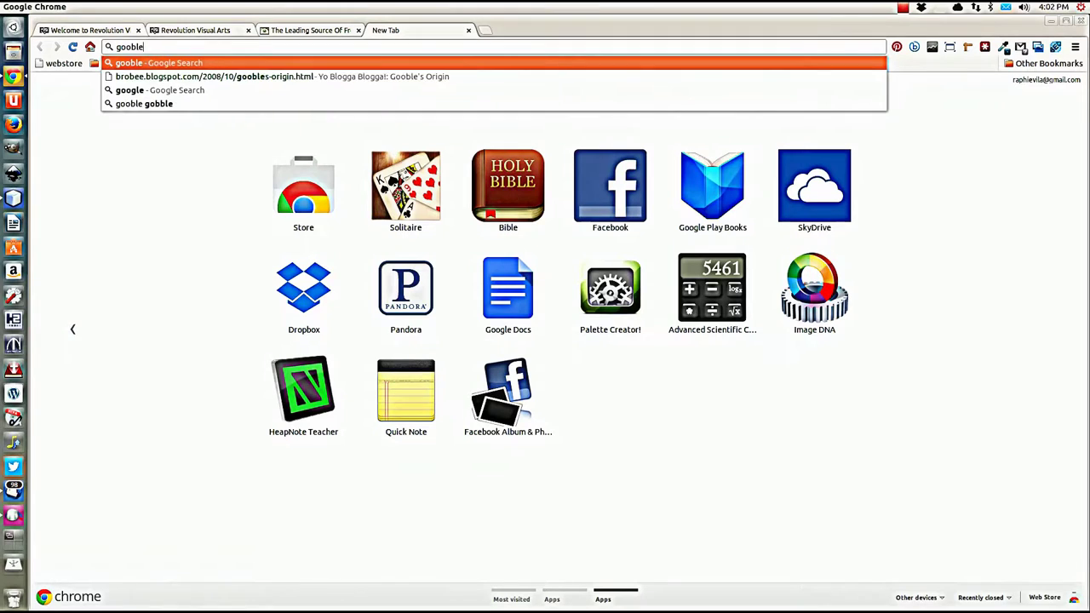
pyautogui.press('BackSpace')
pyautogui.press('BackSpace')
pyautogui.press('BackSpace')
pyautogui.write('gle')
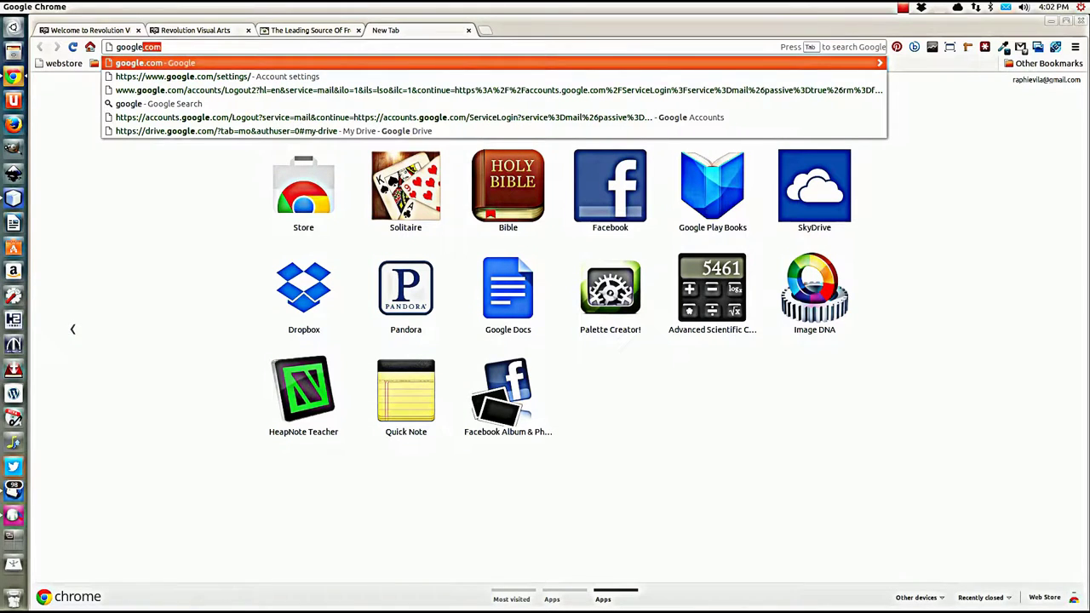
pyautogui.write(' jquery')
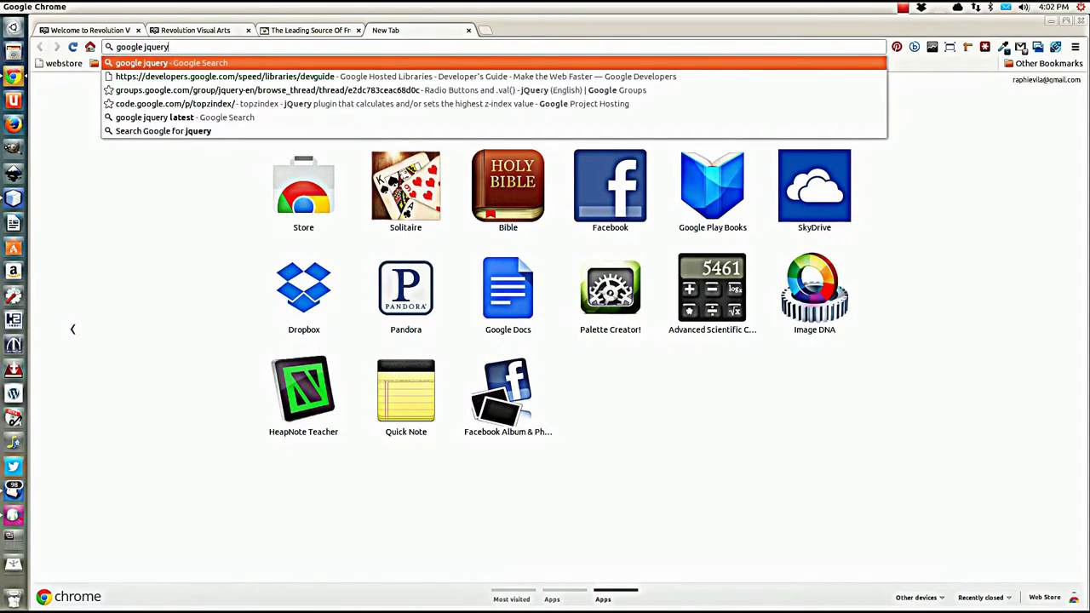
pyautogui.press('Return')
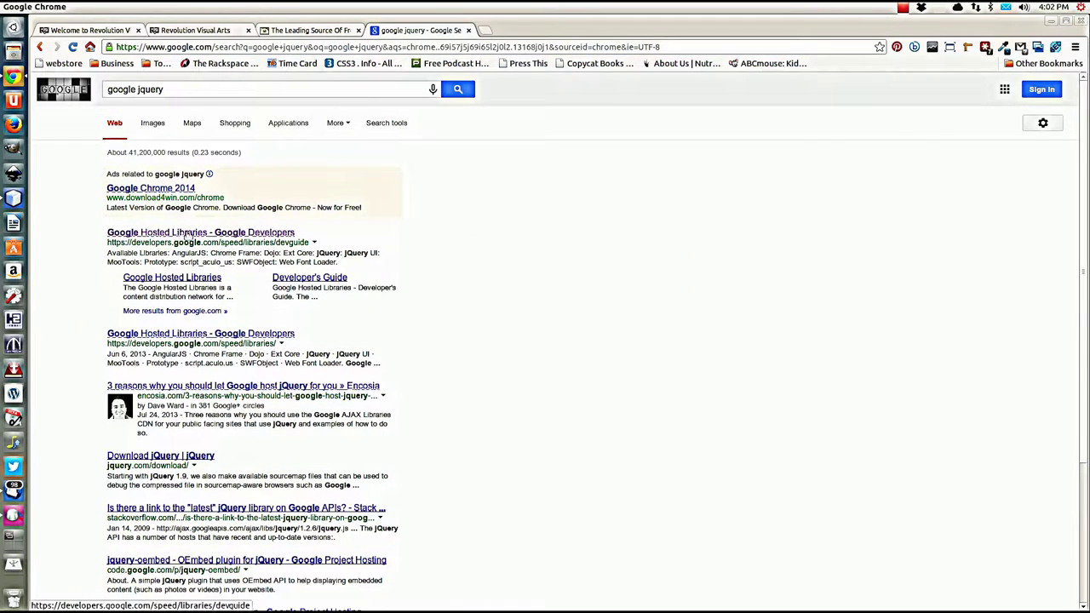
# Step: Copy the jQuery 1.10.2 script snippet from the Google Hosted Libraries guide
pyautogui.click(186, 235)
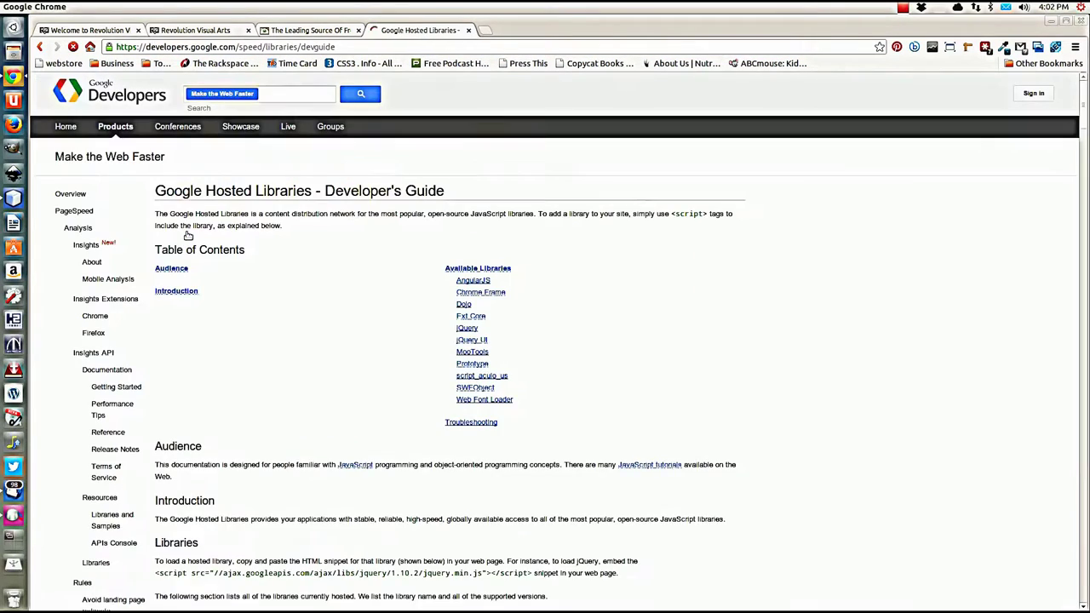
pyautogui.scroll(-10, 300, 334)
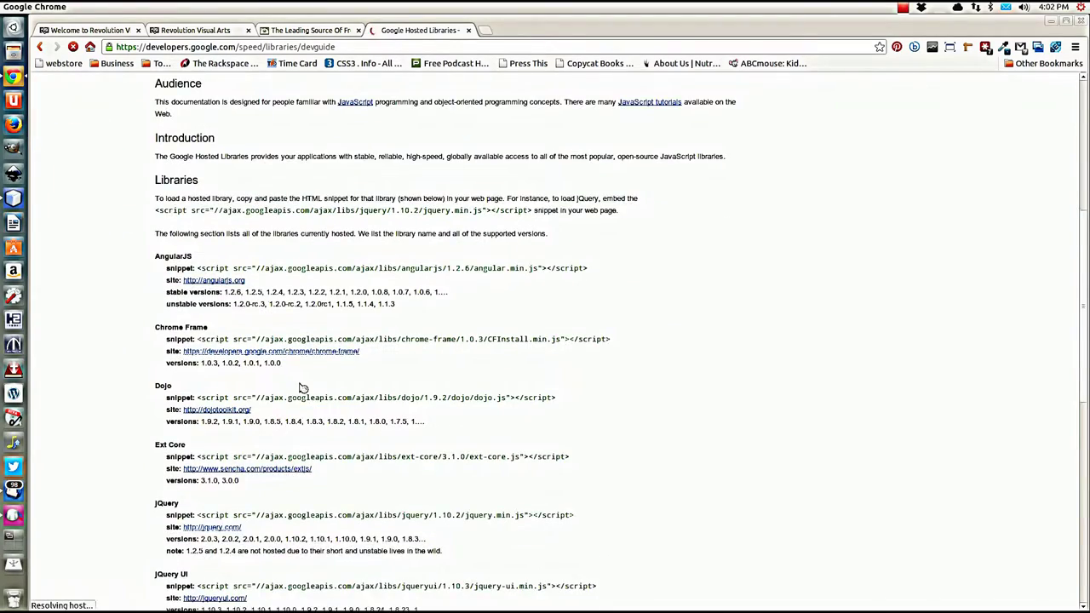
pyautogui.scroll(-2, 274, 390)
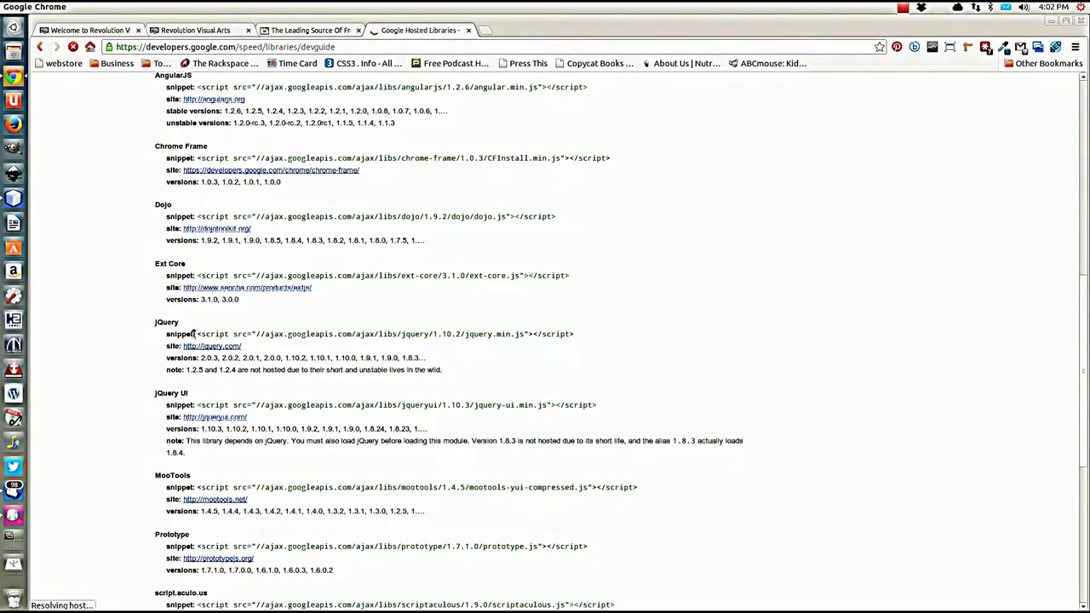
pyautogui.moveTo(196, 333); pyautogui.dragTo(576, 335)
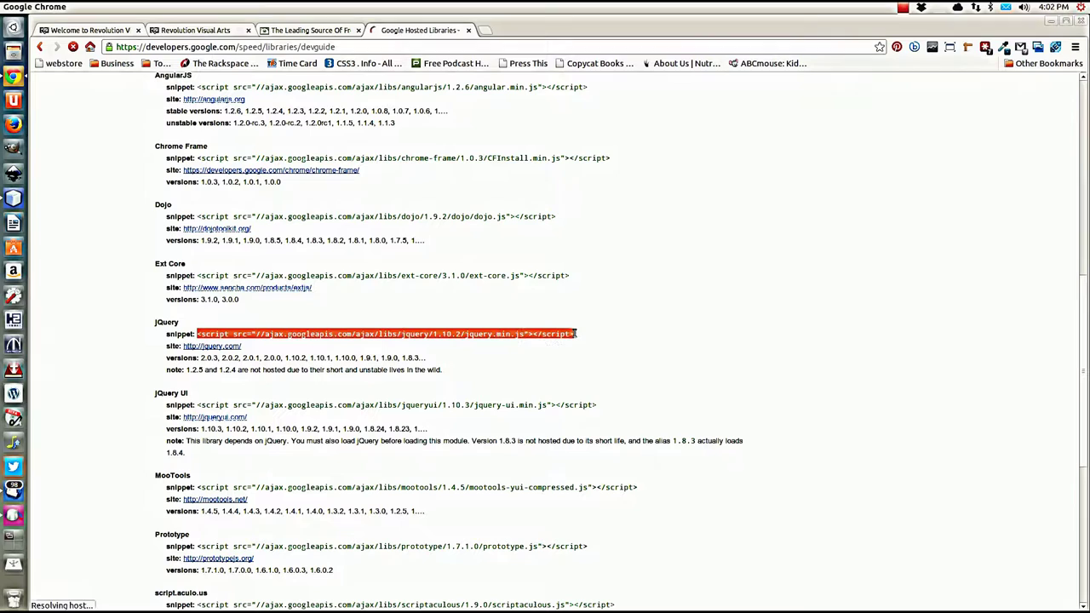
pyautogui.rightClick(477, 341)
pyautogui.click(501, 346)
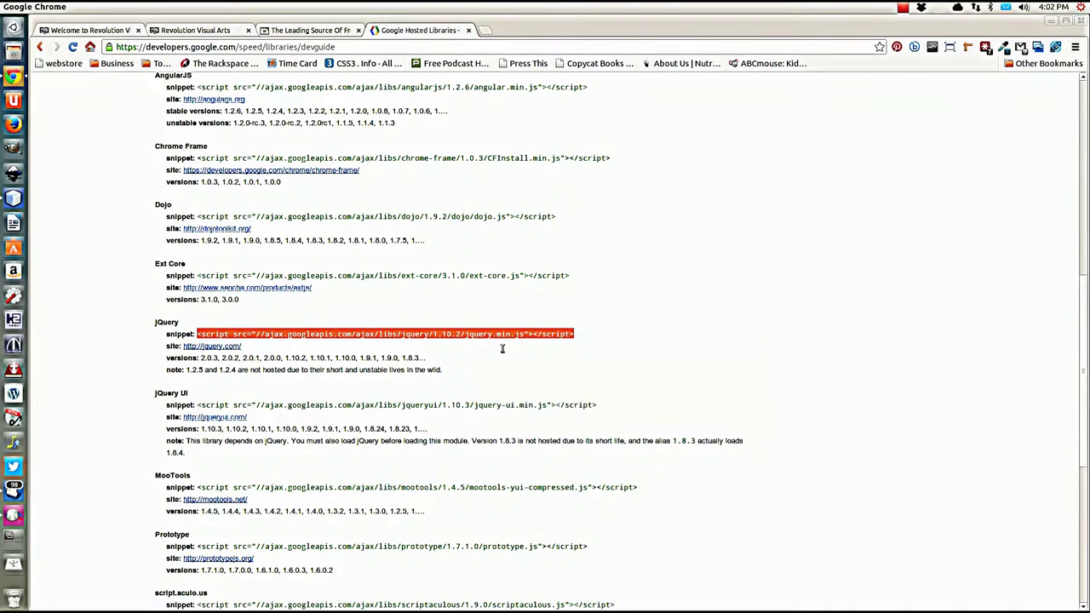
pyautogui.click(399, 358)
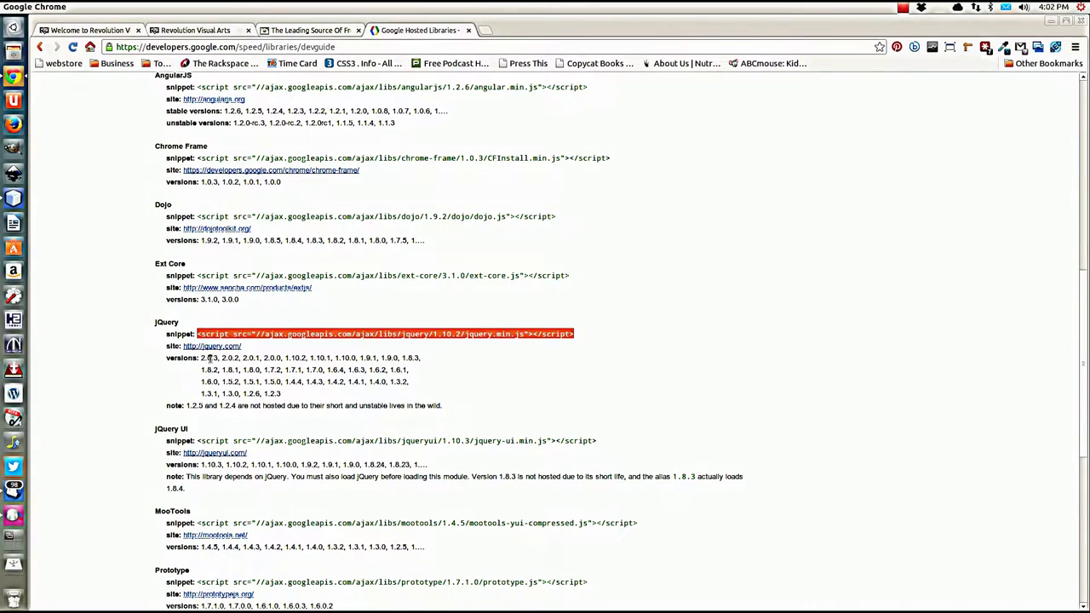
pyautogui.click(216, 357)
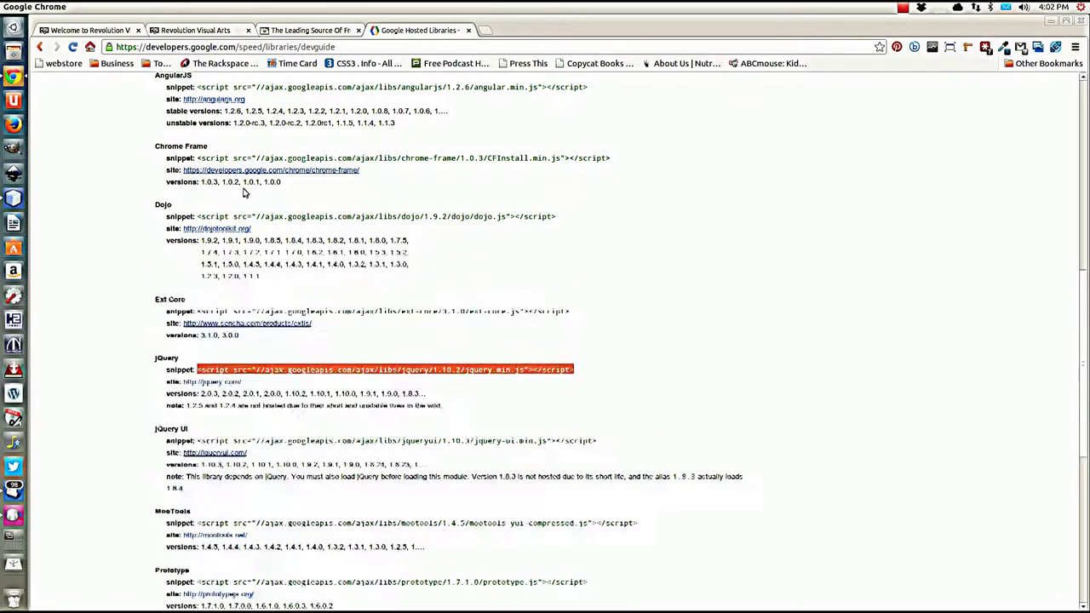
pyautogui.click(14, 199)
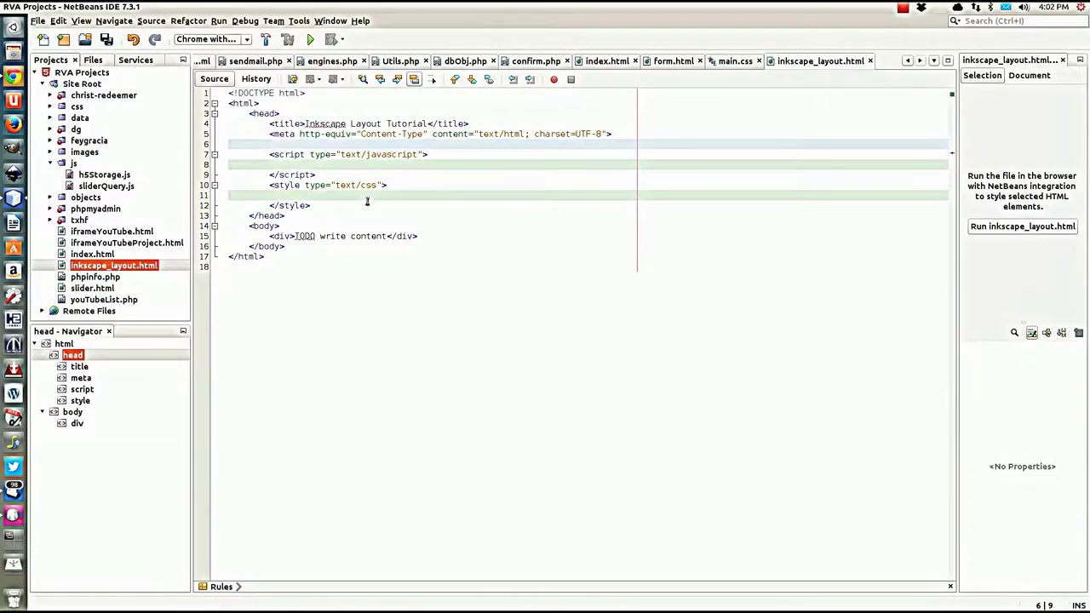
# Step: Paste the hosted jQuery script tag, change its version from 1.10.2 to 2.0.3, and add a line
pyautogui.hotkey('ctrl', 'v')
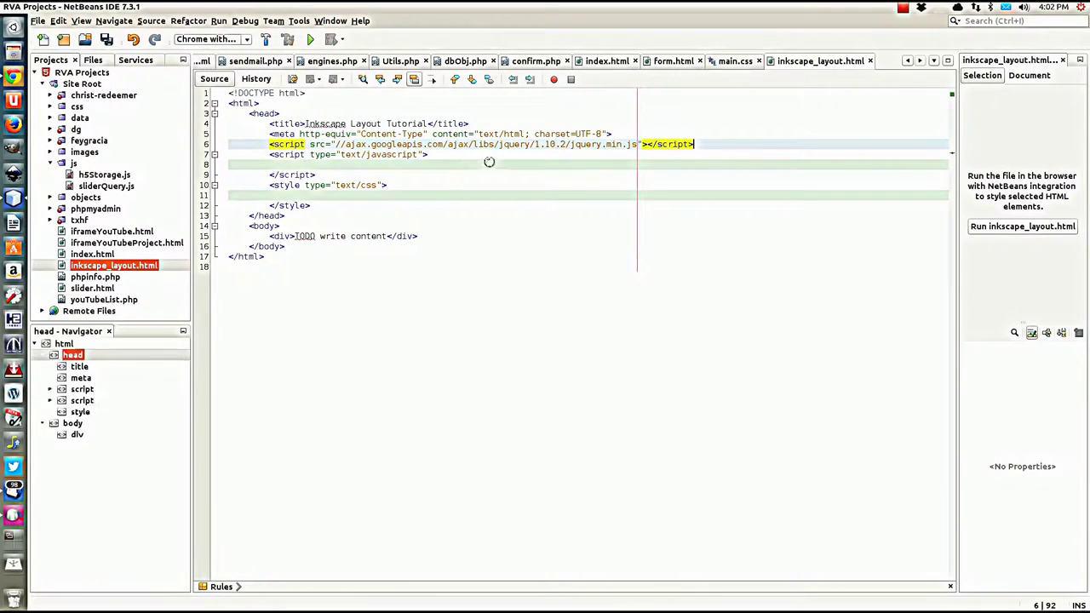
pyautogui.moveTo(535, 145); pyautogui.dragTo(565, 144)
pyautogui.write('20')
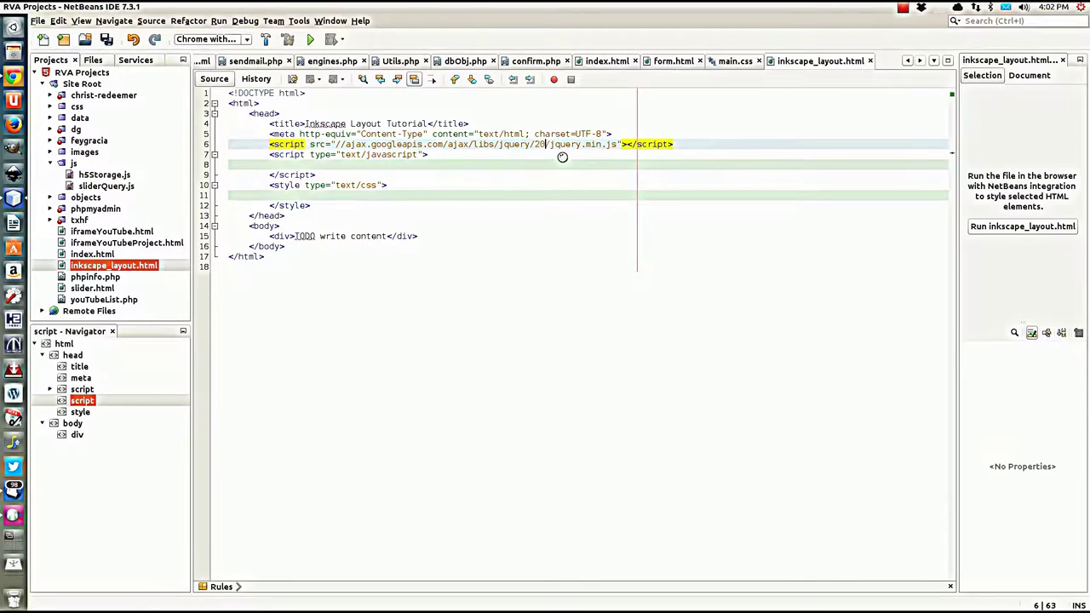
pyautogui.press('BackSpace')
pyautogui.write('.0')
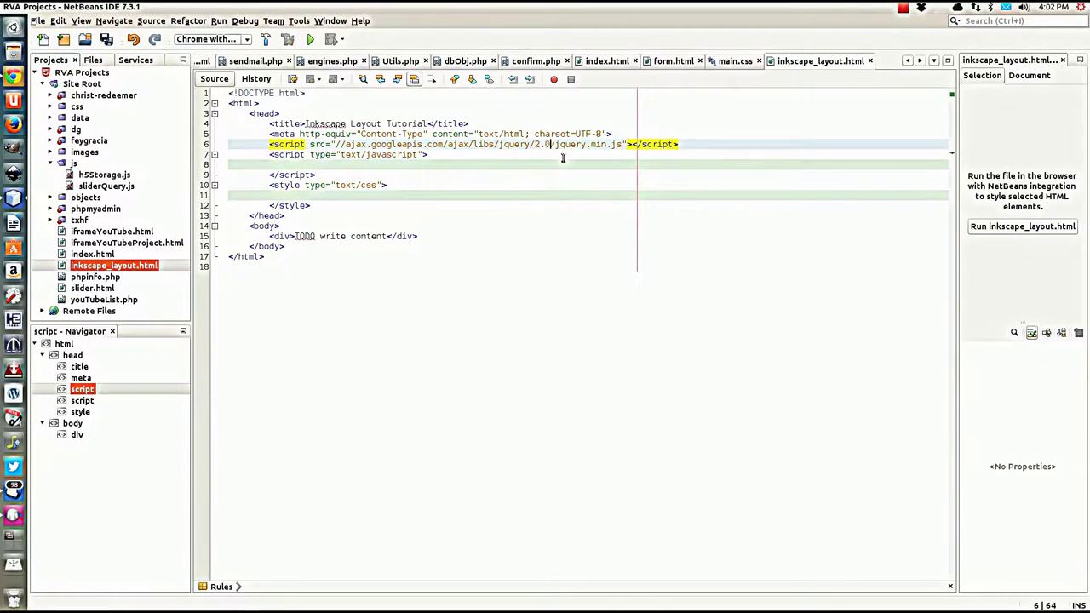
pyautogui.write('.3')
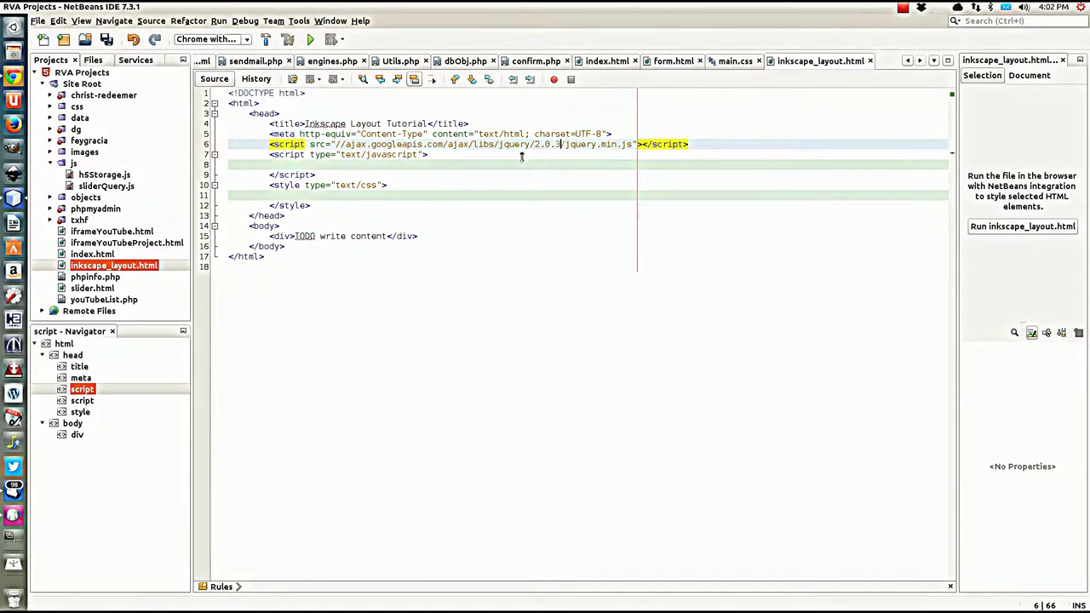
pyautogui.moveTo(690, 145); pyautogui.dragTo(696, 135)
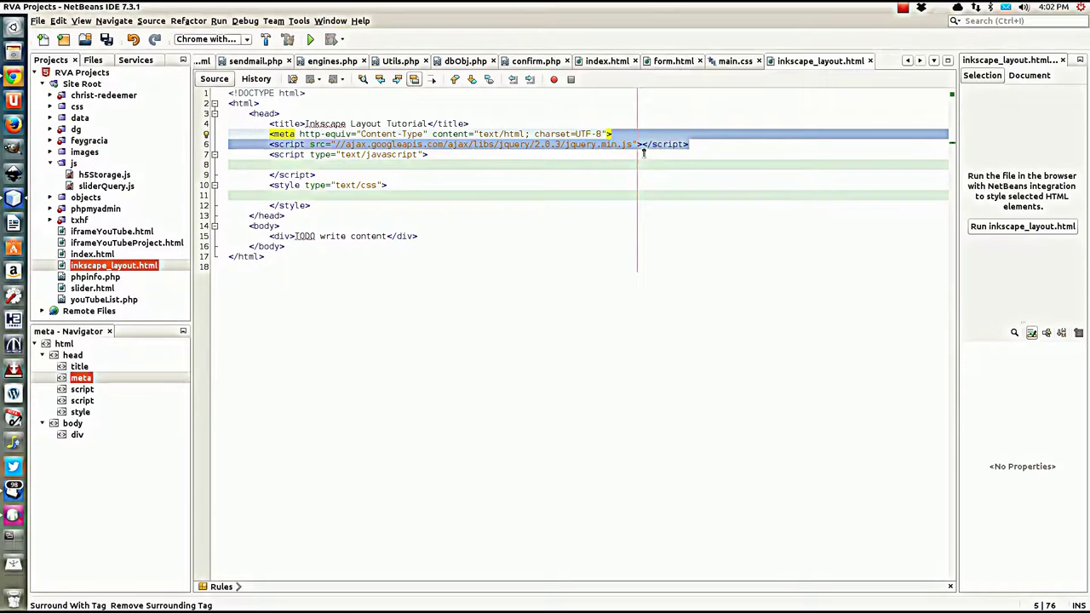
pyautogui.click(723, 144)
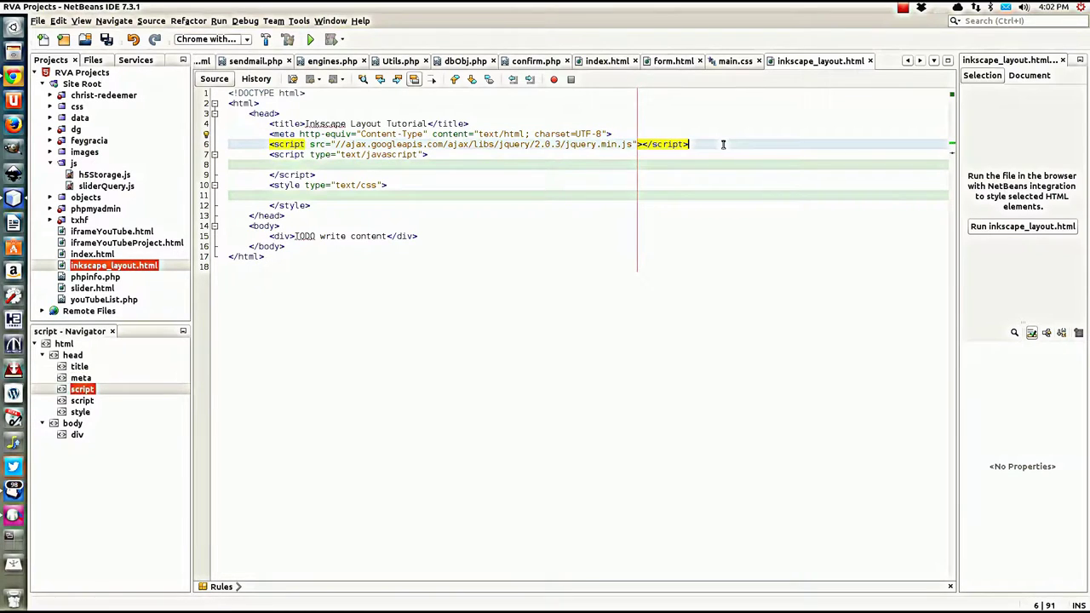
pyautogui.press('Return')
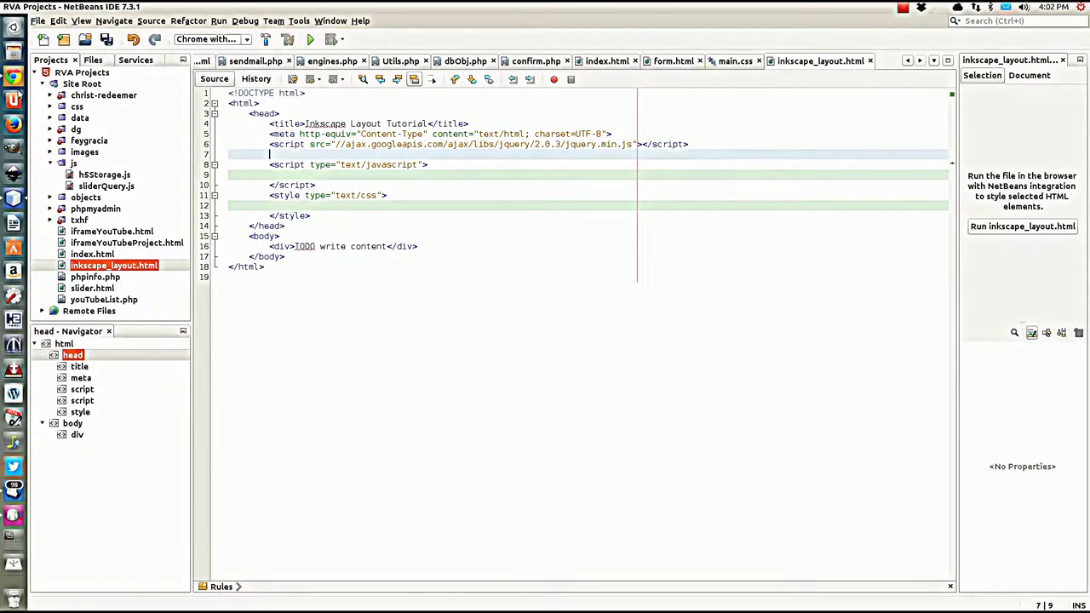
# Step: Copy the jQuery UI 1.10.3 script snippet from the hosted libraries page
pyautogui.click(16, 82)
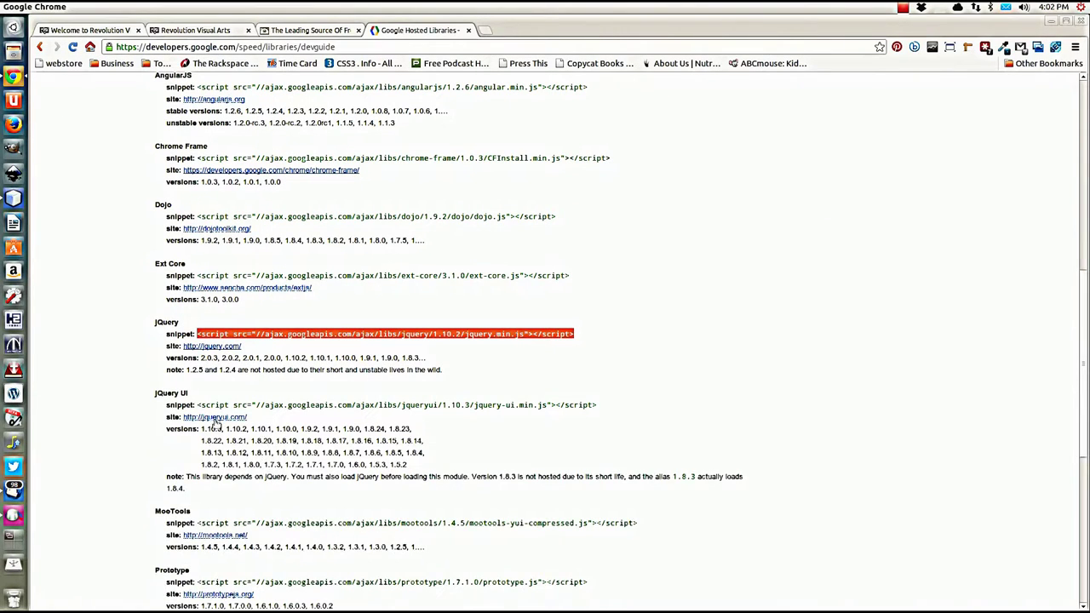
pyautogui.moveTo(198, 405); pyautogui.dragTo(643, 403)
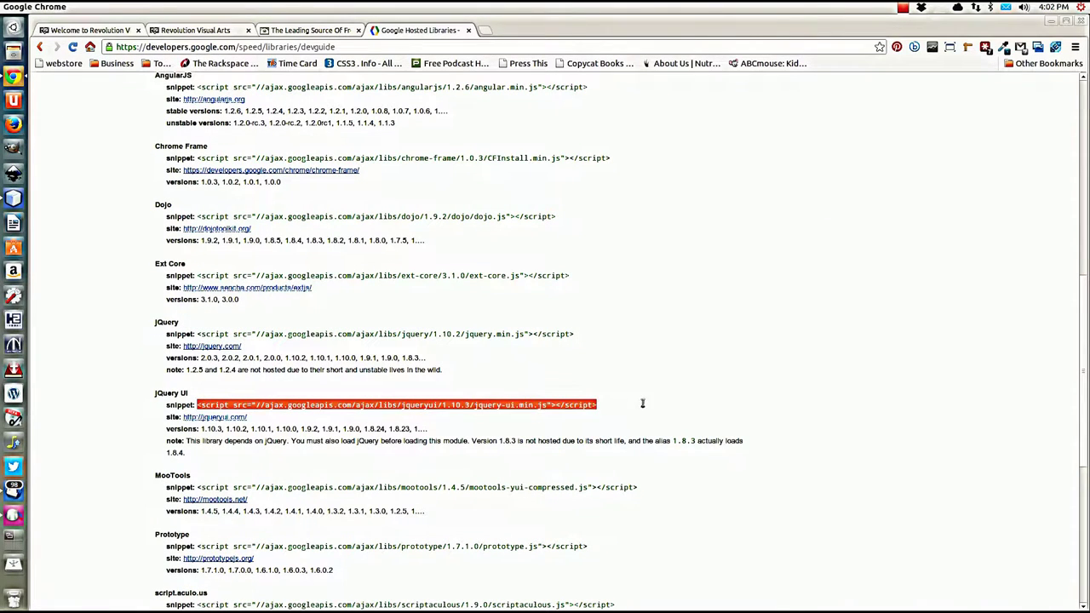
pyautogui.rightClick(467, 406)
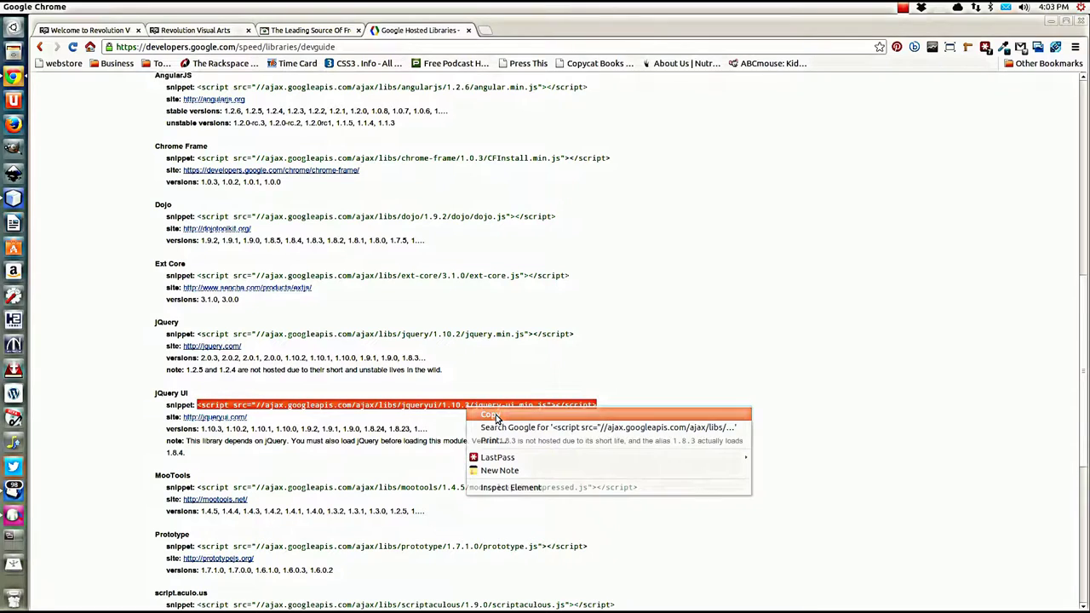
pyautogui.click(494, 416)
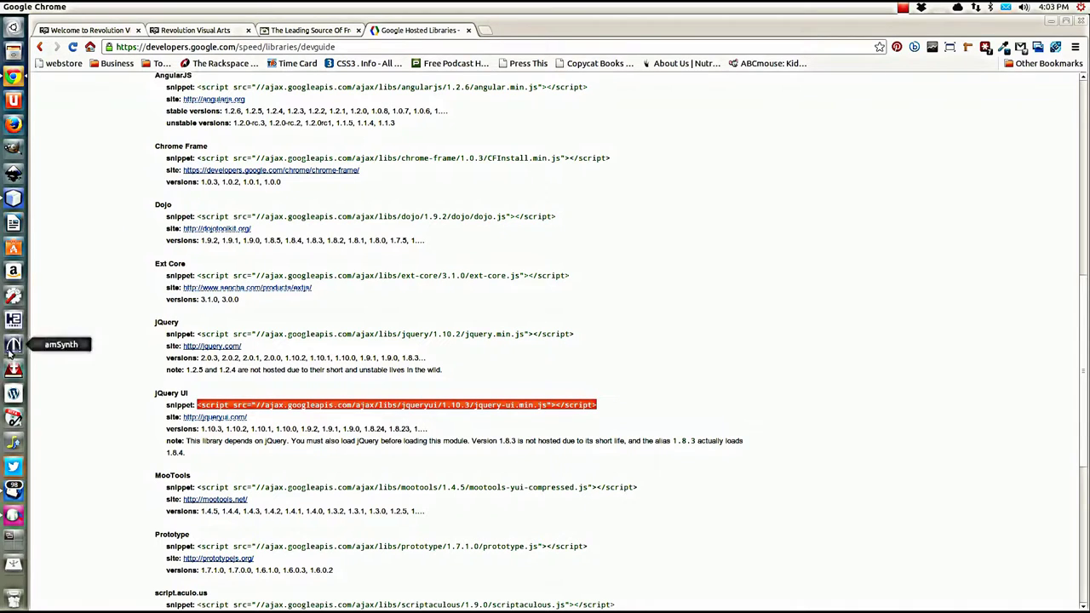
# Step: Paste the jQuery UI script tag below the jQuery line and remove the extra blank line
pyautogui.click(14, 197)
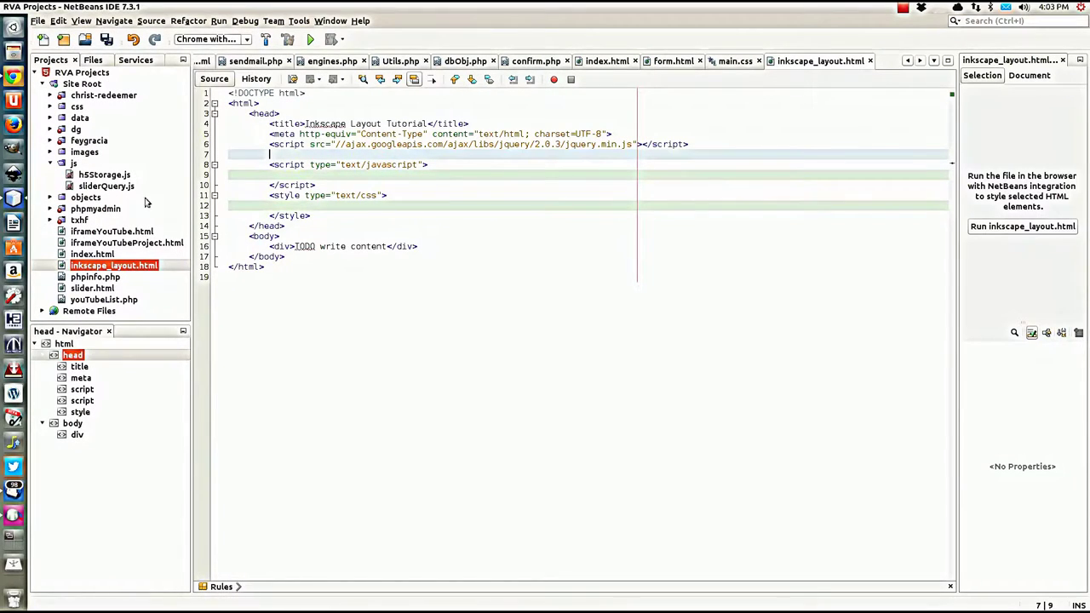
pyautogui.click(695, 145)
pyautogui.hotkey('ctrl', 'v')
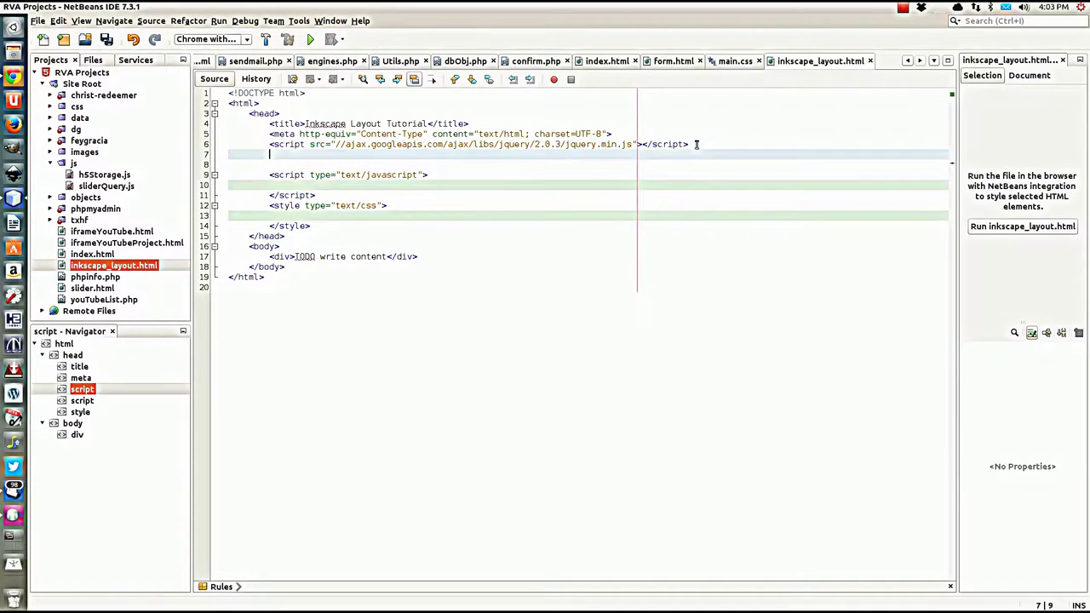
pyautogui.click(460, 164)
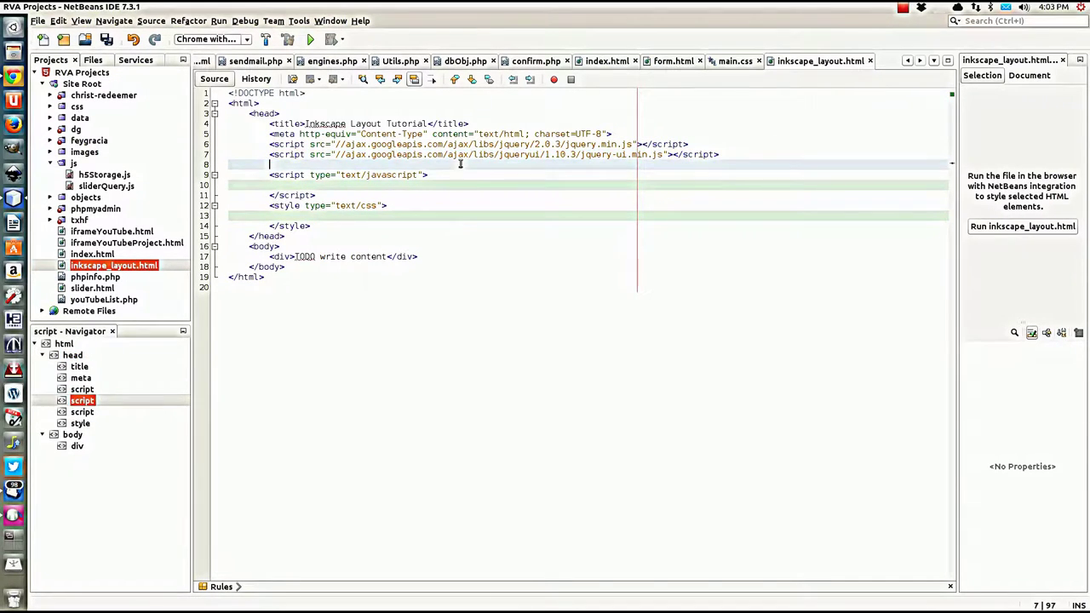
pyautogui.hotkey('ctrl', 'e')
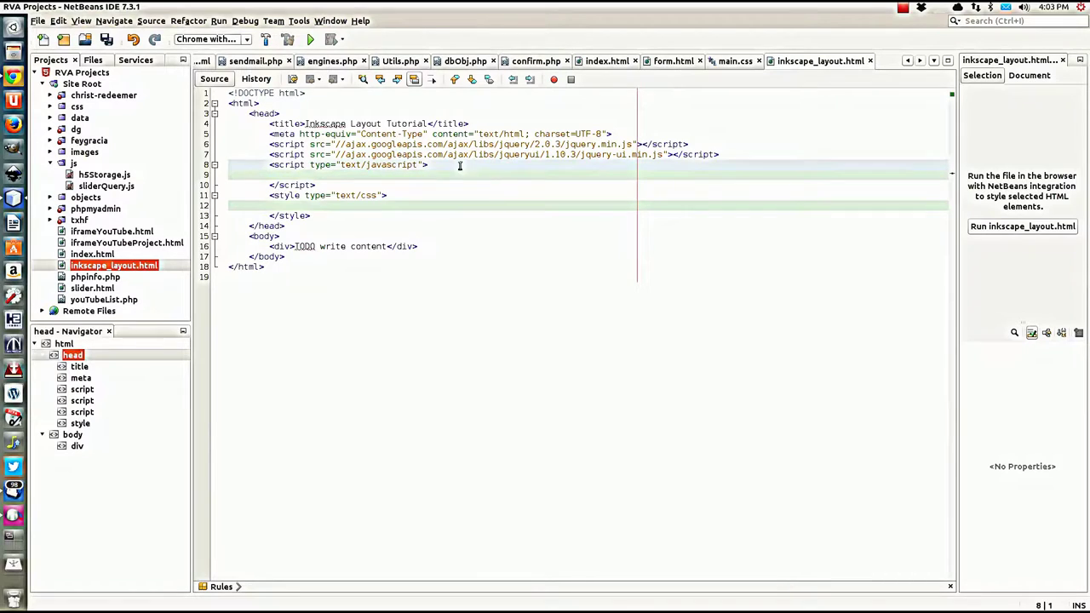
pyautogui.click(350, 173)
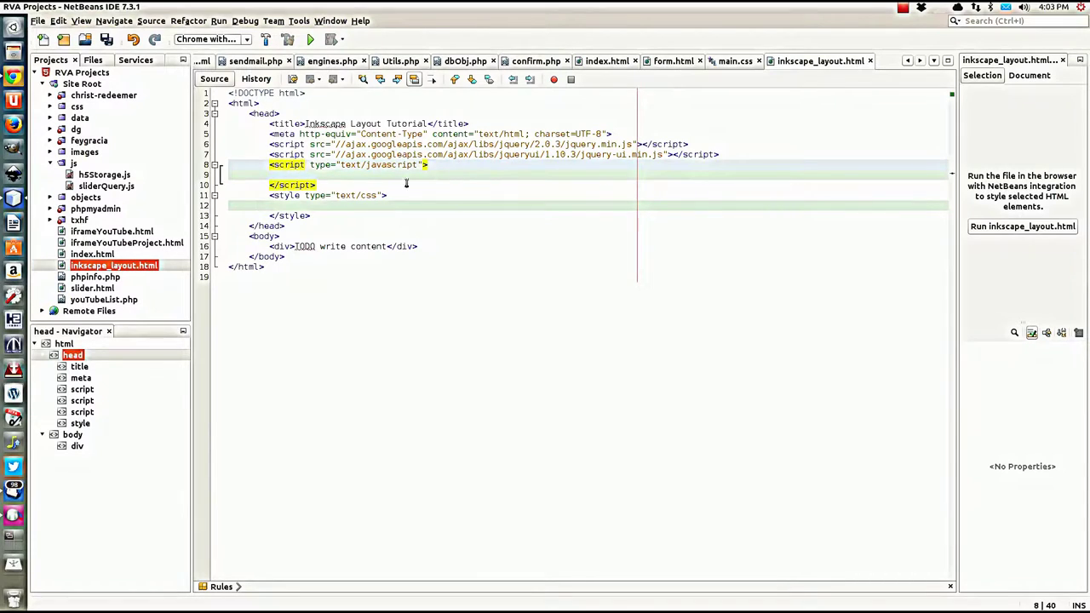
# Step: Write a body rule with background: black url('/images/tutorial/background.png') top left no-repeat
pyautogui.click(375, 206)
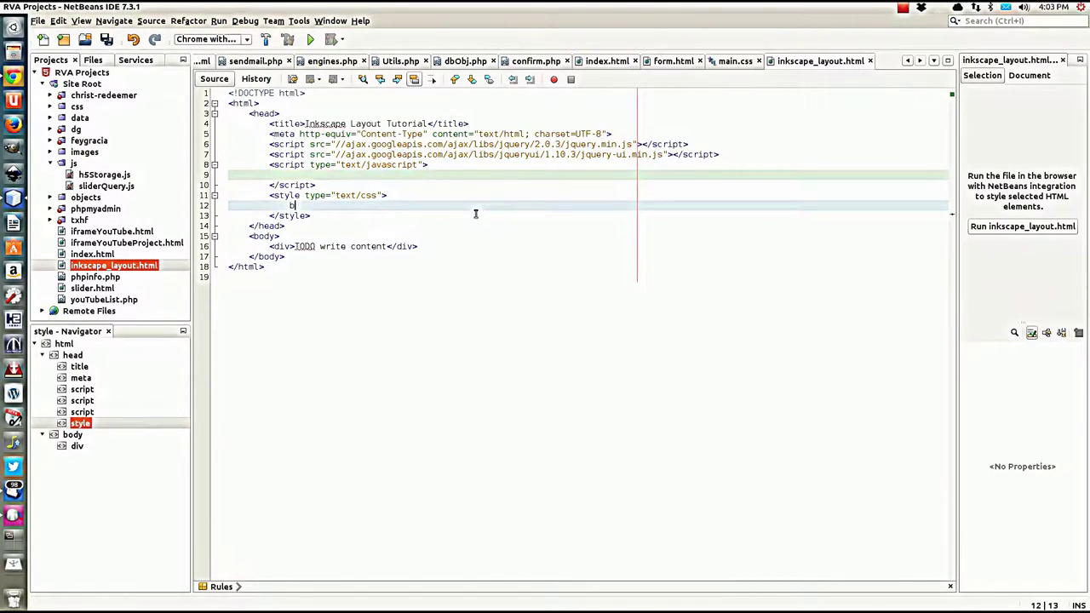
pyautogui.write('body {')
pyautogui.press('Return')
pyautogui.write('bac')
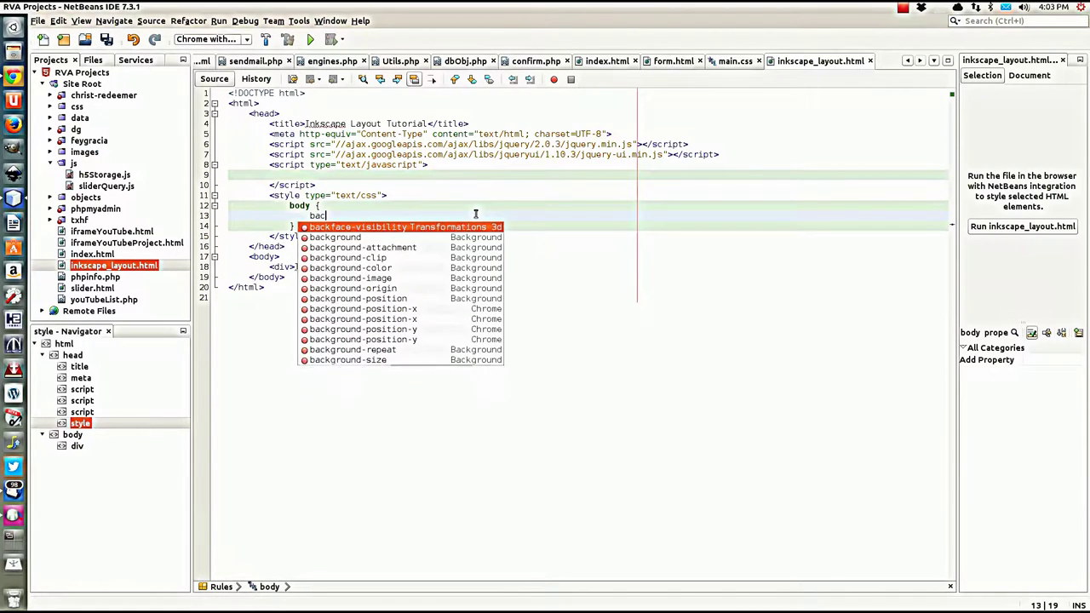
pyautogui.write('kground: bl')
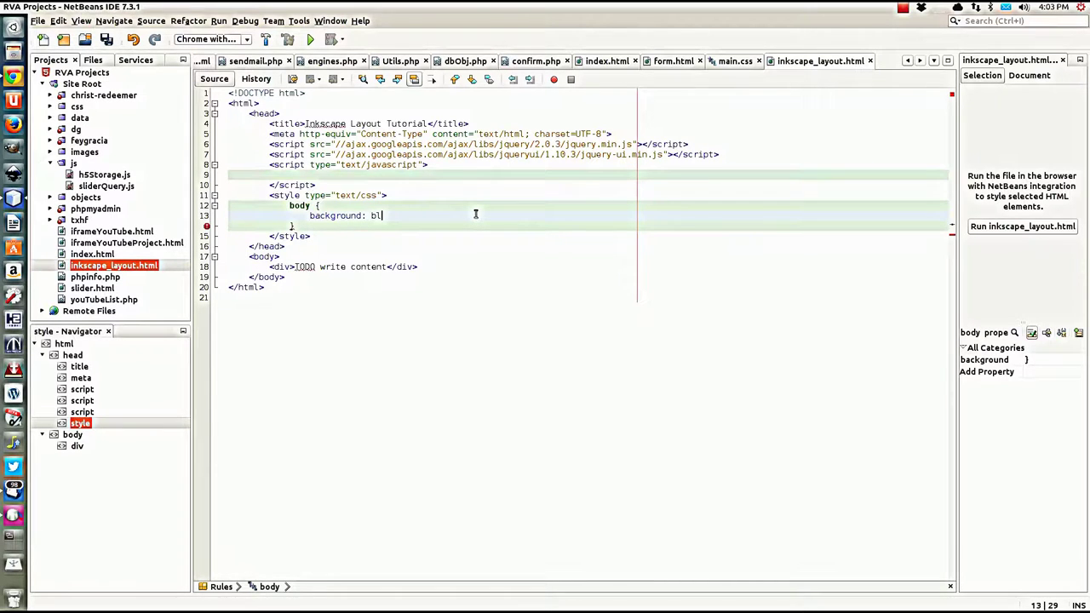
pyautogui.write('ack')
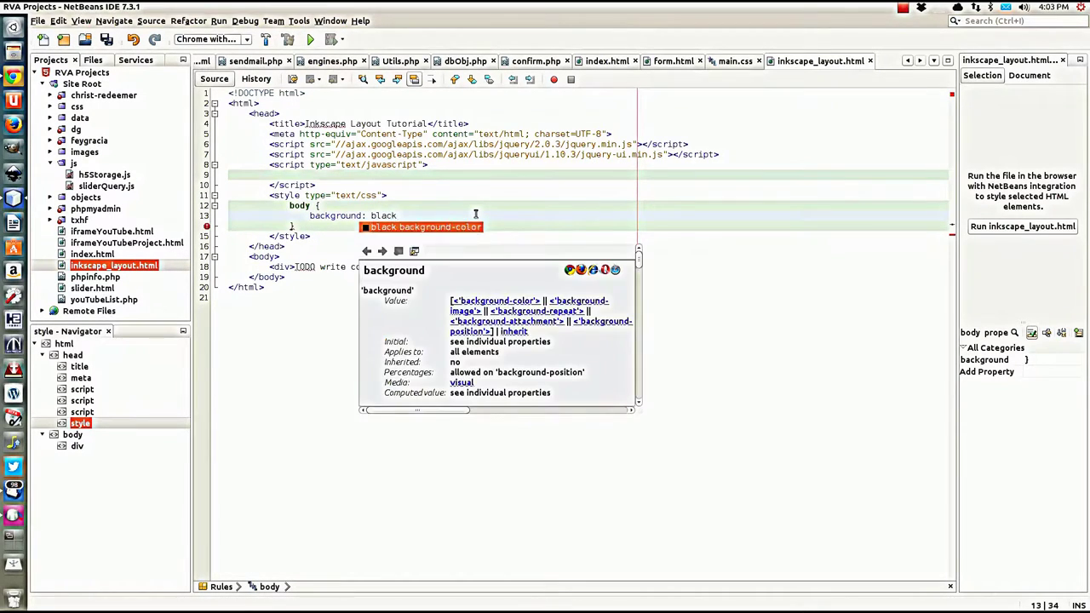
pyautogui.write(' url')
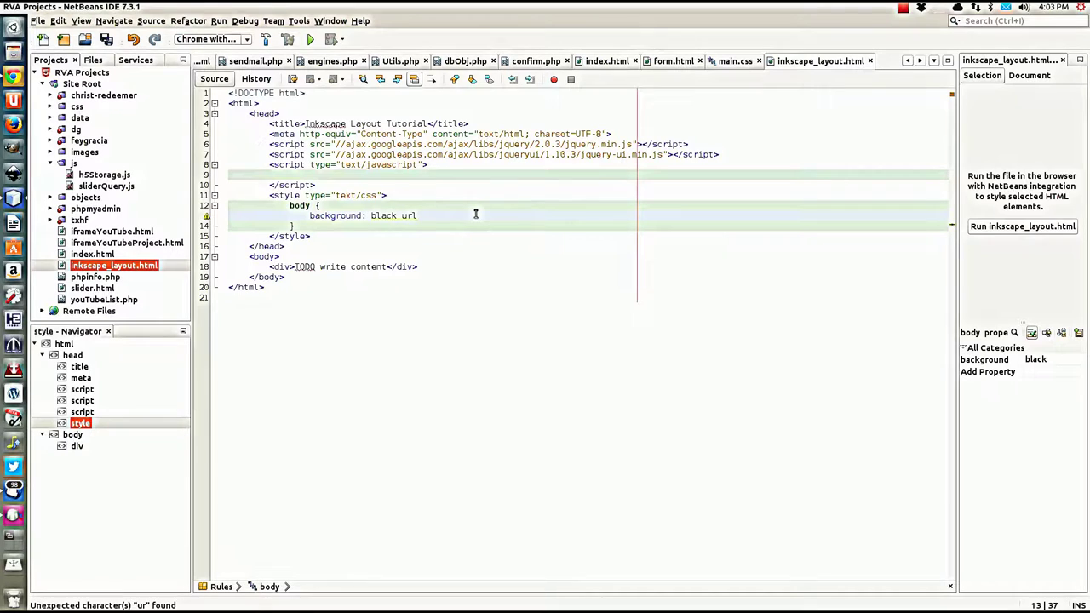
pyautogui.write('() top')
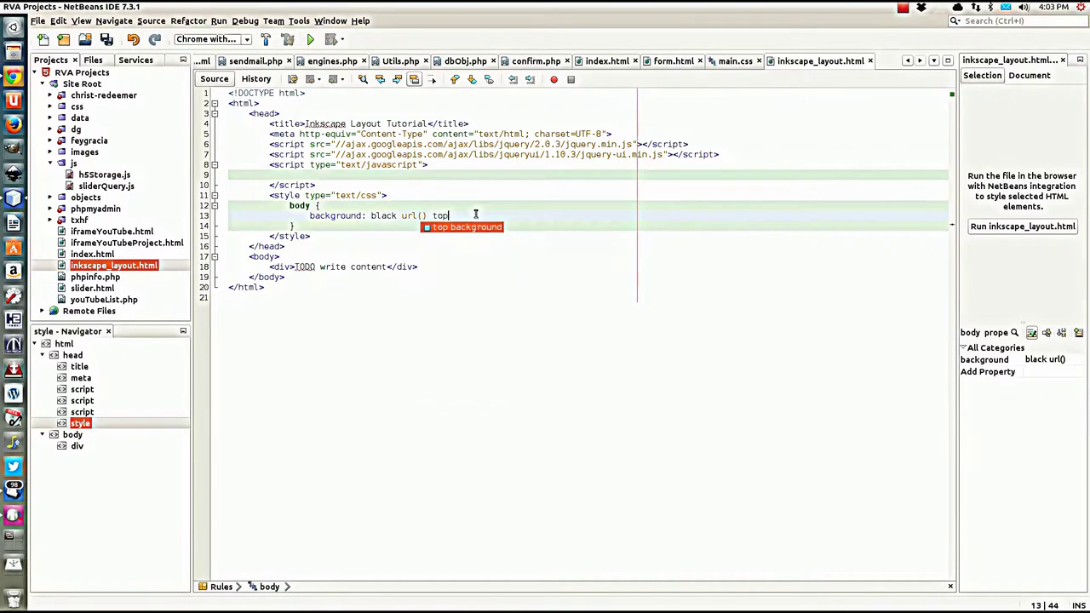
pyautogui.write(' left')
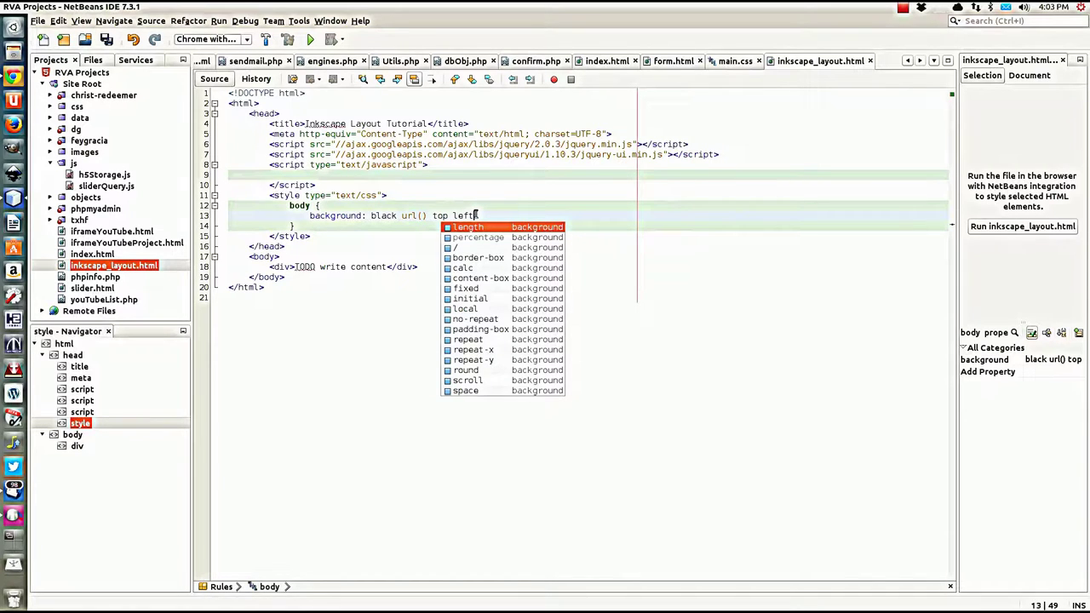
pyautogui.write(' no')
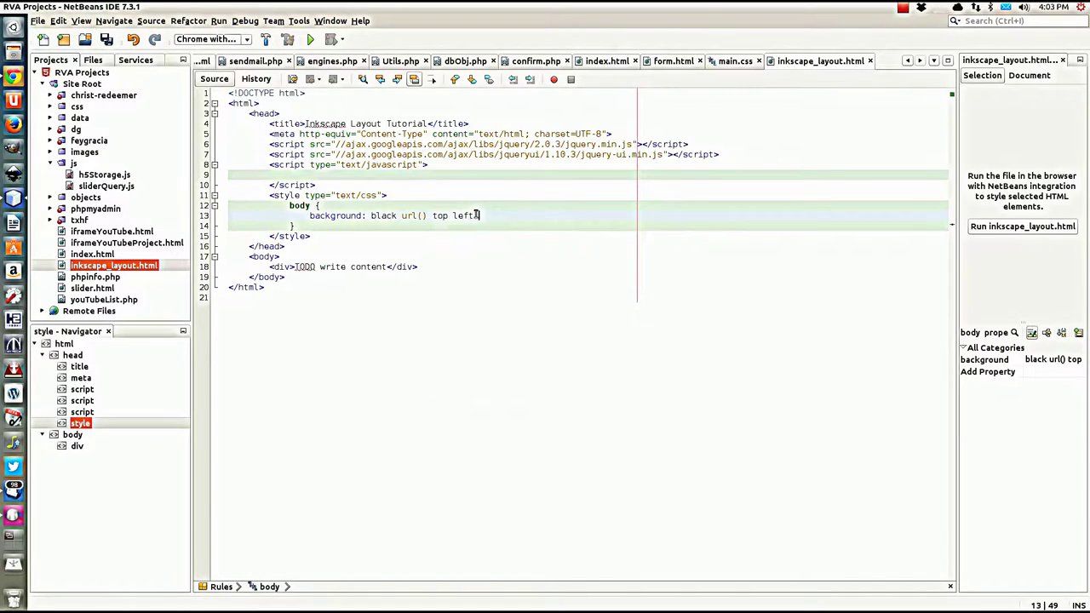
pyautogui.write('-')
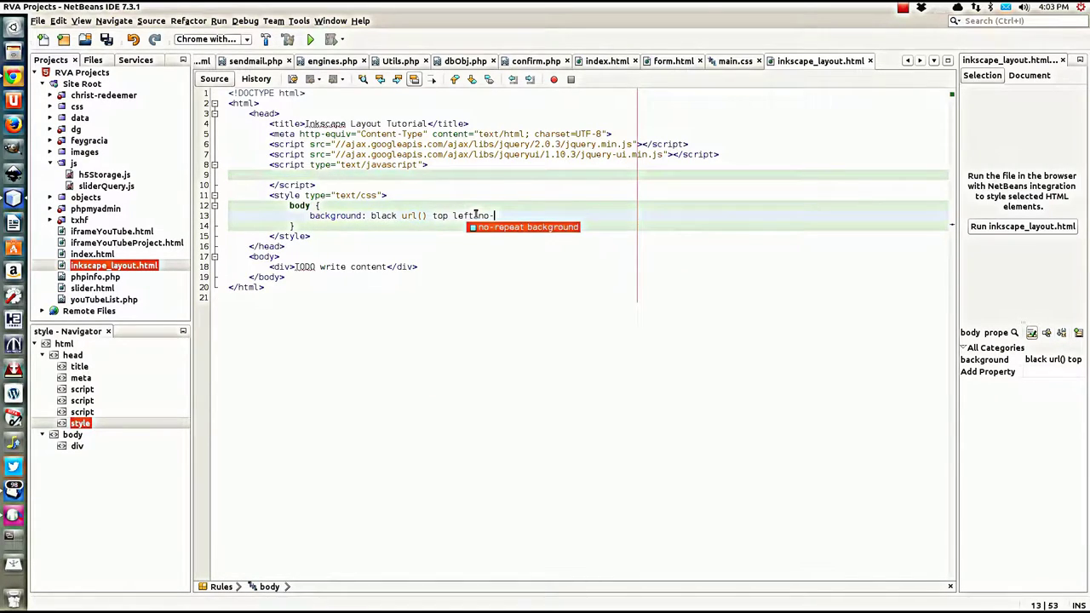
pyautogui.press('Return')
pyautogui.write(';')
pyautogui.click(422, 216)
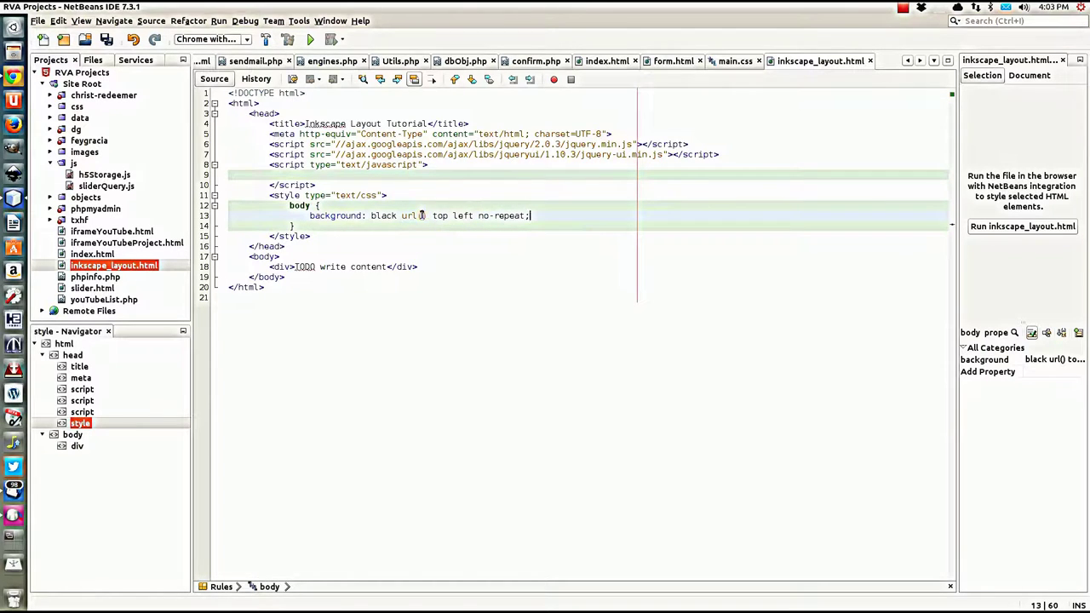
pyautogui.write("'")
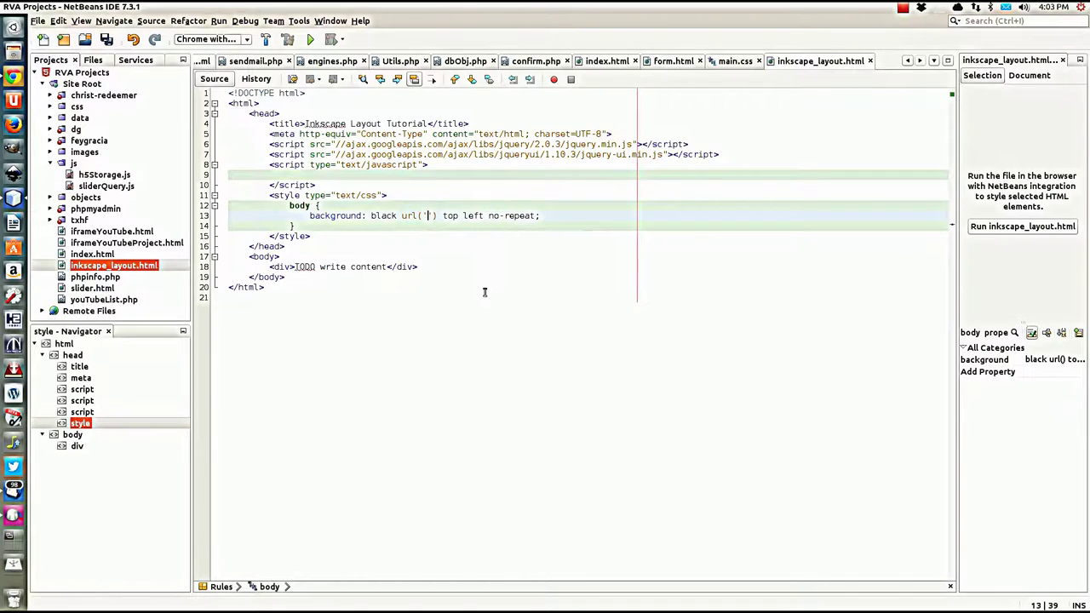
pyautogui.write('/images/')
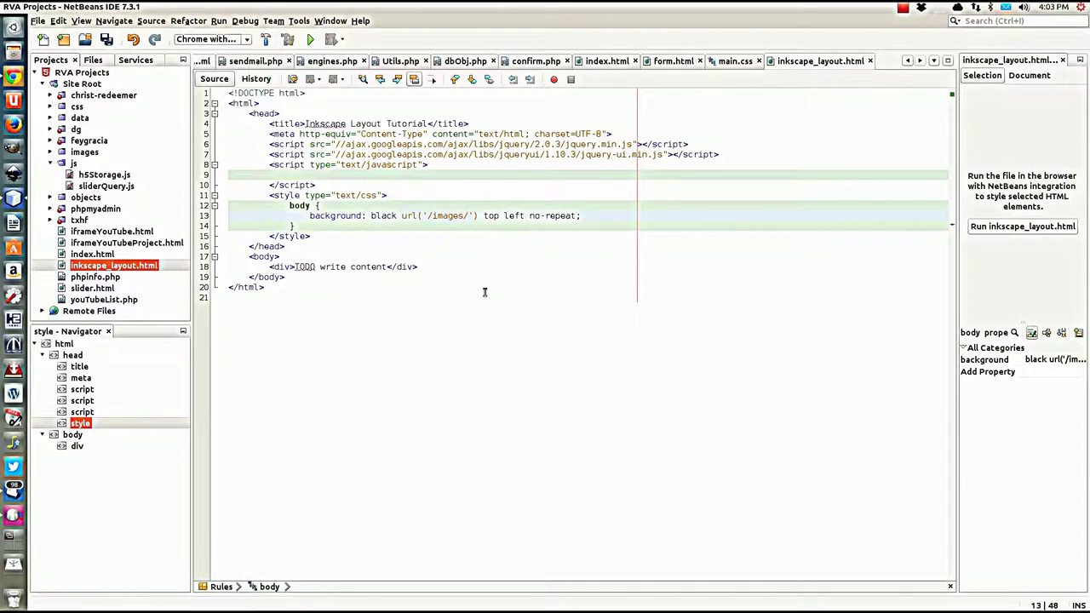
pyautogui.write('tutori')
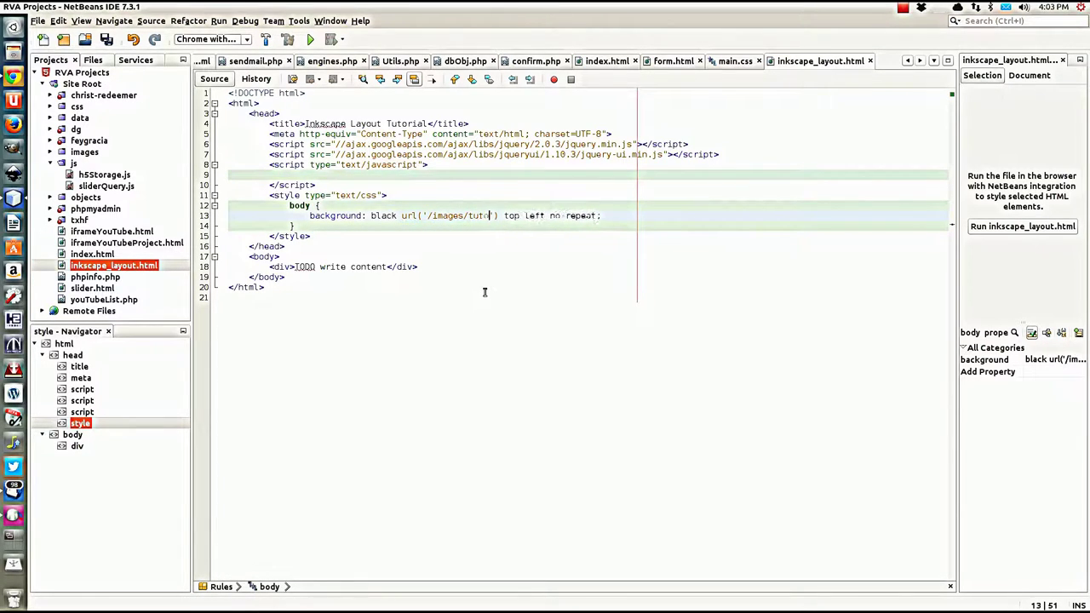
pyautogui.write('al/back')
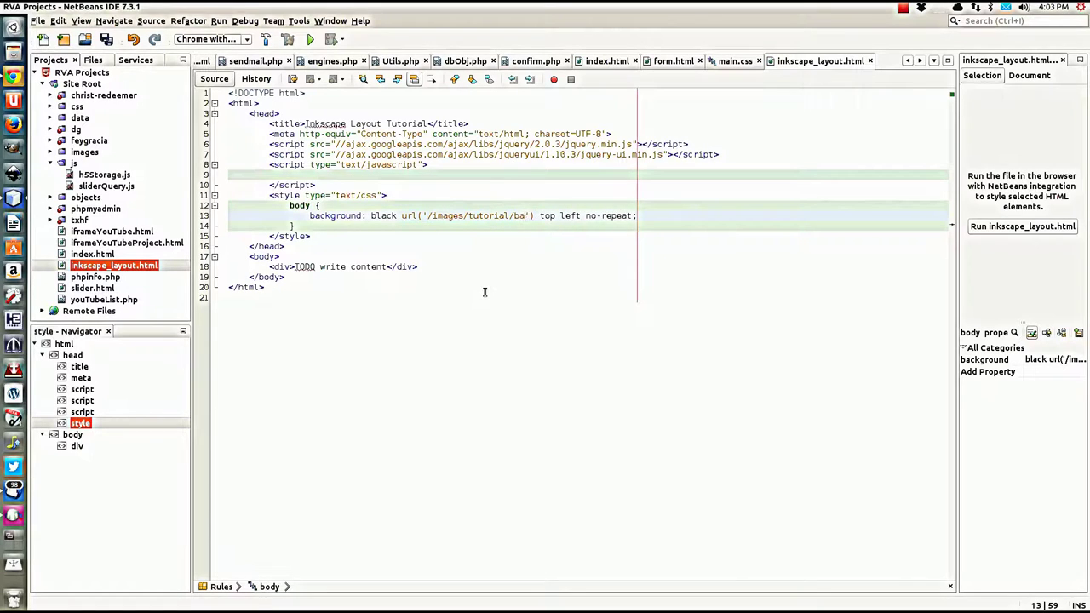
pyautogui.write('ground.pn')
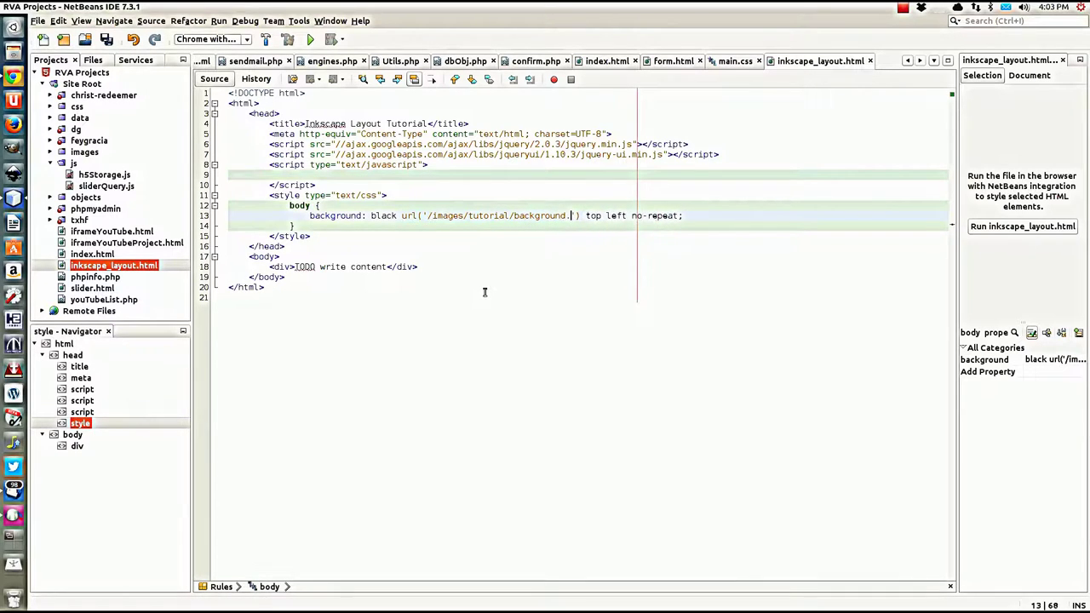
pyautogui.write("g')")
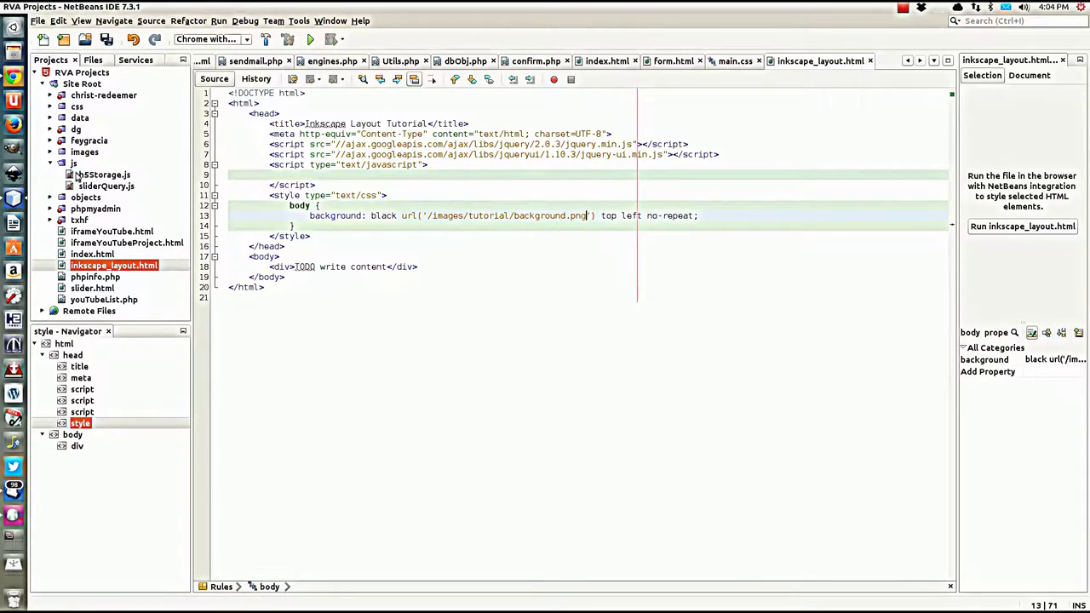
pyautogui.click(49, 152)
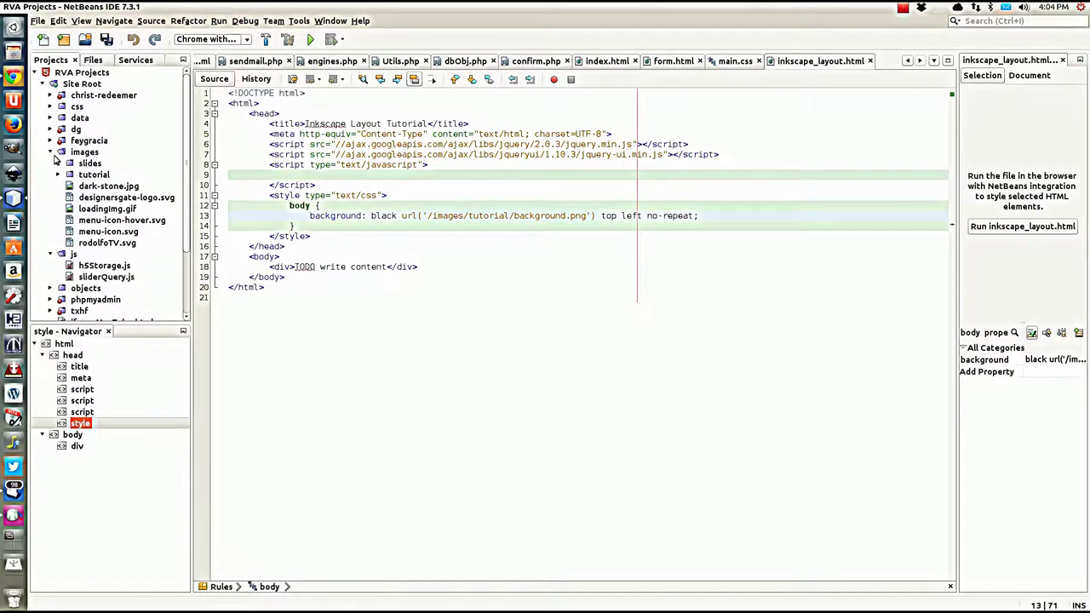
pyautogui.click(58, 173)
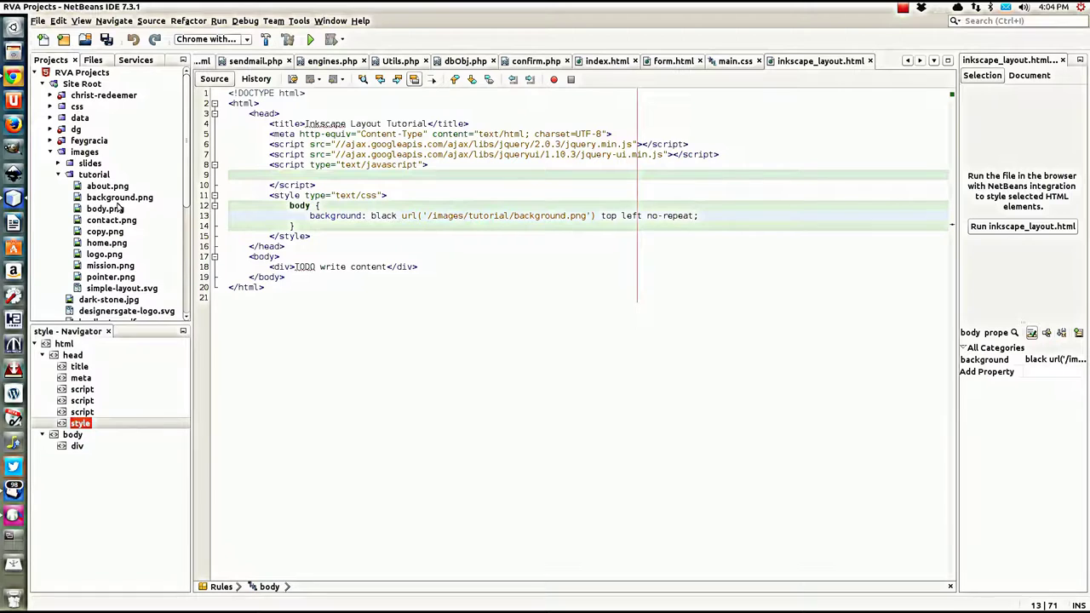
# Step: Add background-size: cover; to the body rule and save inkscape_layout.html
pyautogui.click(718, 217)
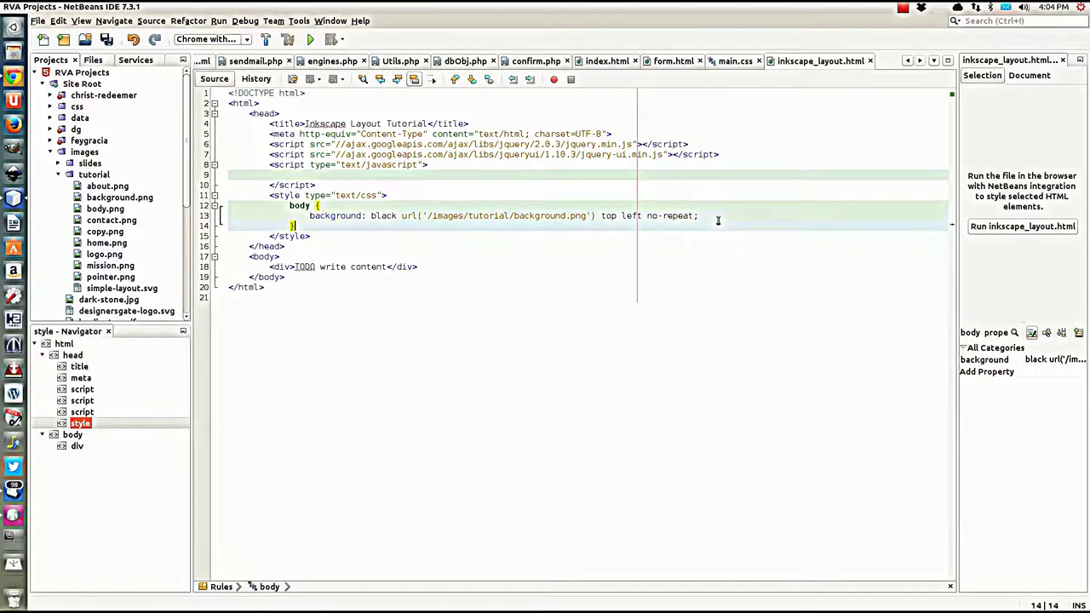
pyautogui.press('Return')
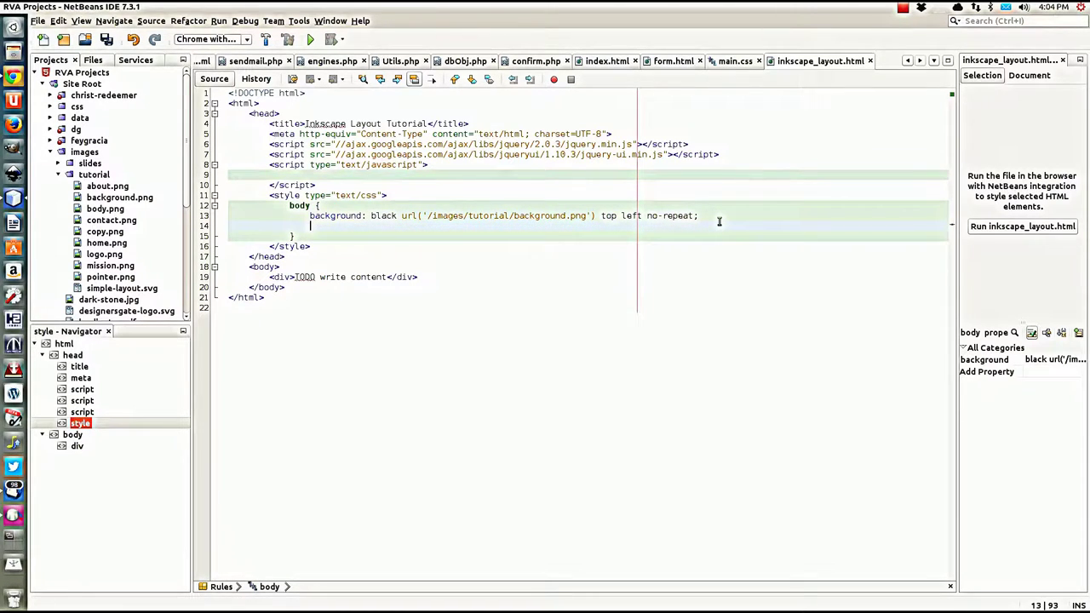
pyautogui.write('background')
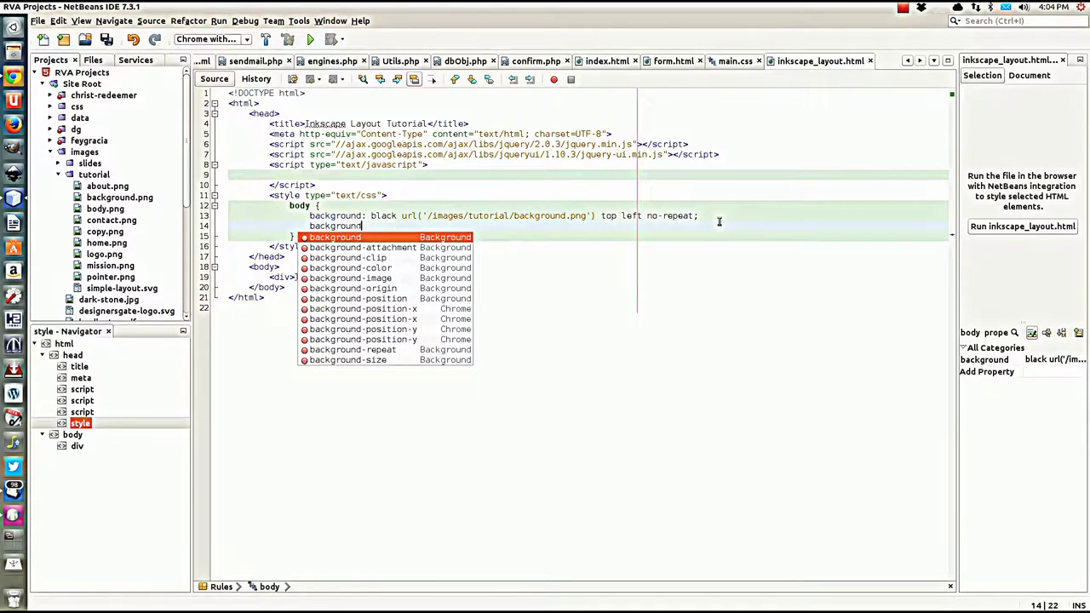
pyautogui.write('-size')
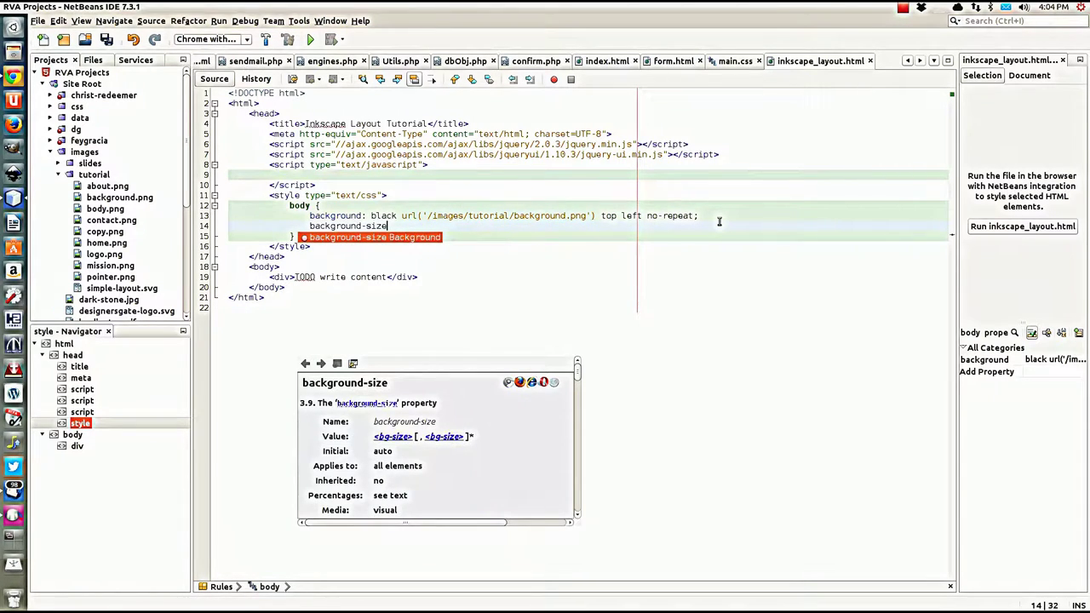
pyautogui.write(': co')
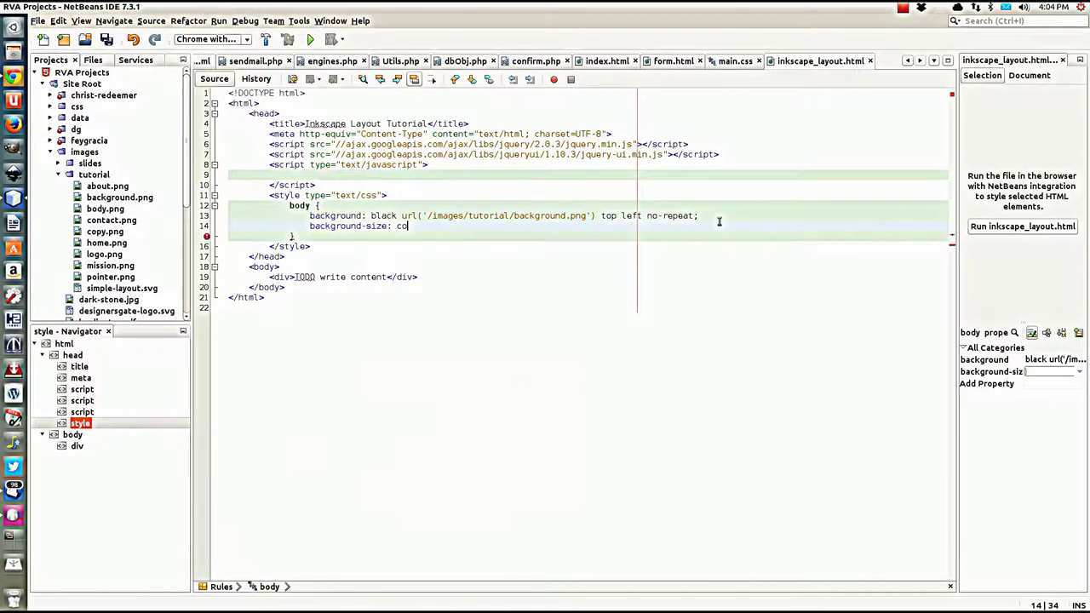
pyautogui.write('ver;')
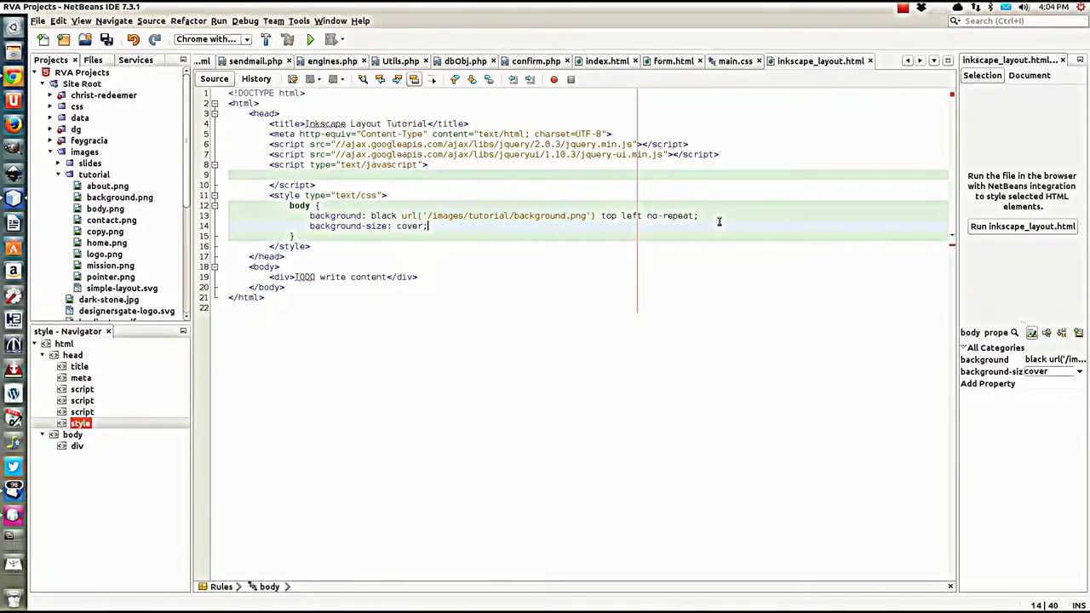
pyautogui.click(370, 240)
pyautogui.hotkey('ctrl', 's')
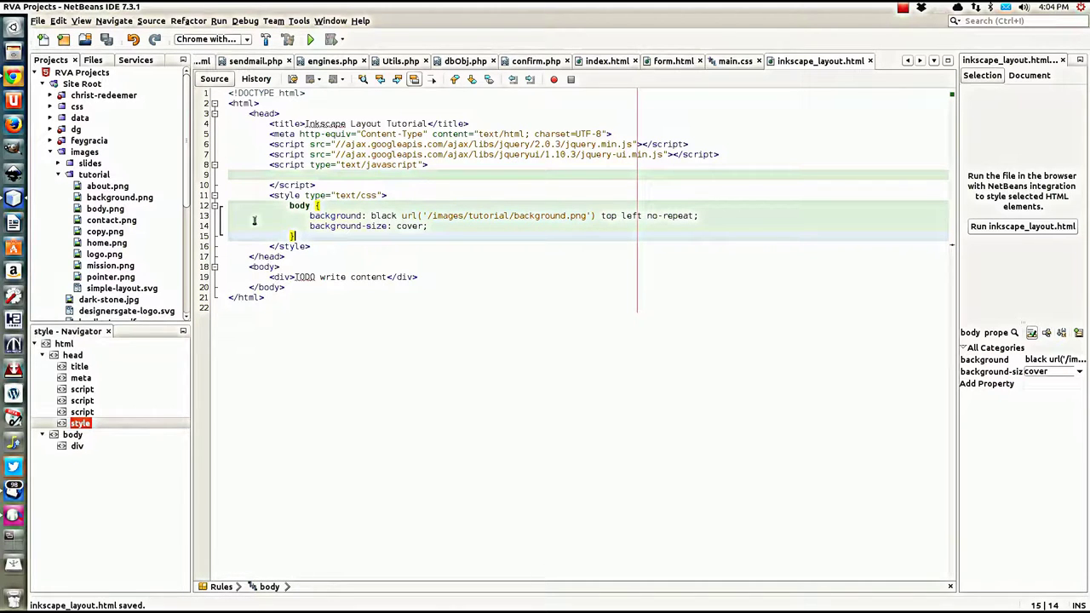
pyautogui.click(12, 77)
# Step: Load localhost/inkscape_layout.html in a new Chrome tab to check the full-page background
pyautogui.hotkey('ctrl', 't')
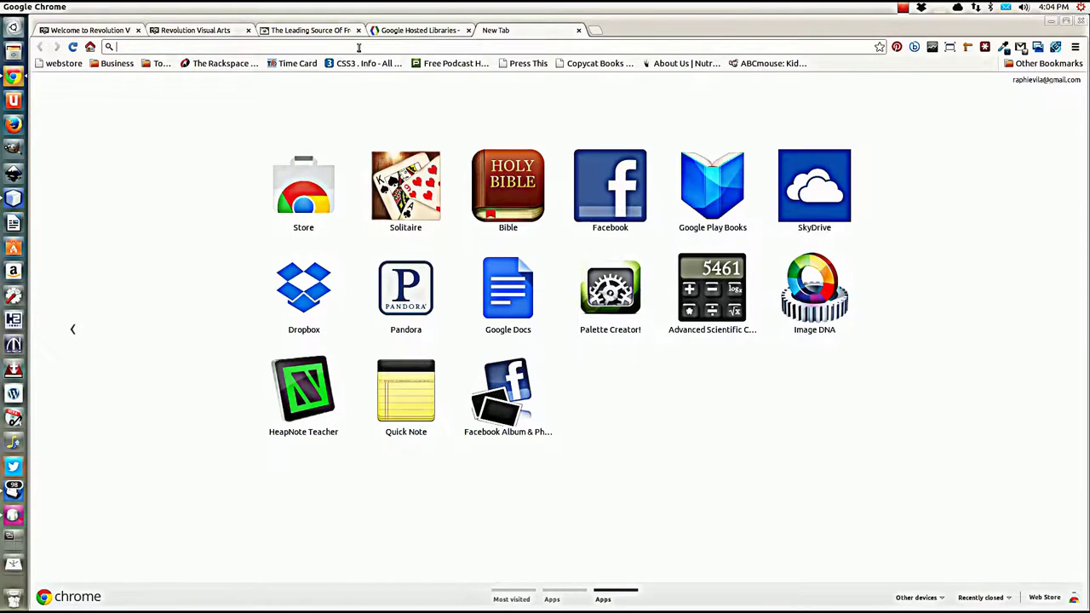
pyautogui.write('localhos')
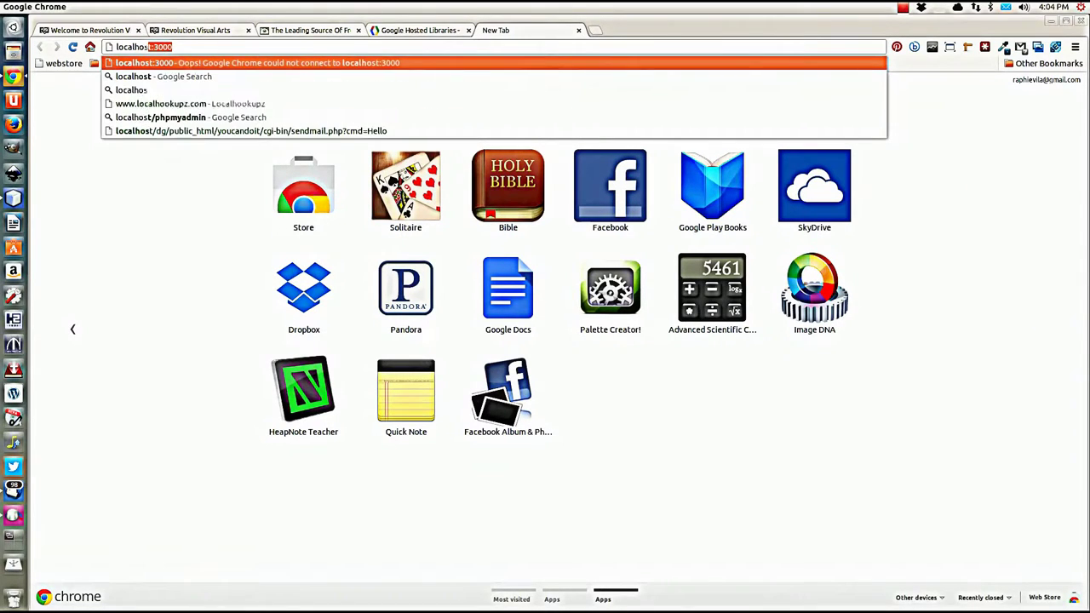
pyautogui.write('t/')
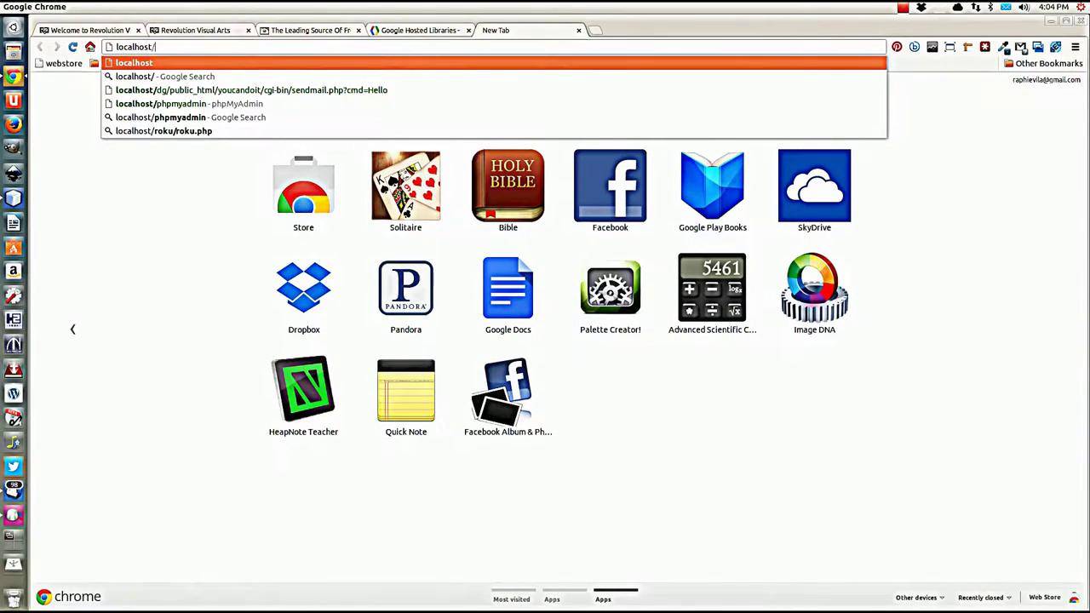
pyautogui.write('ink')
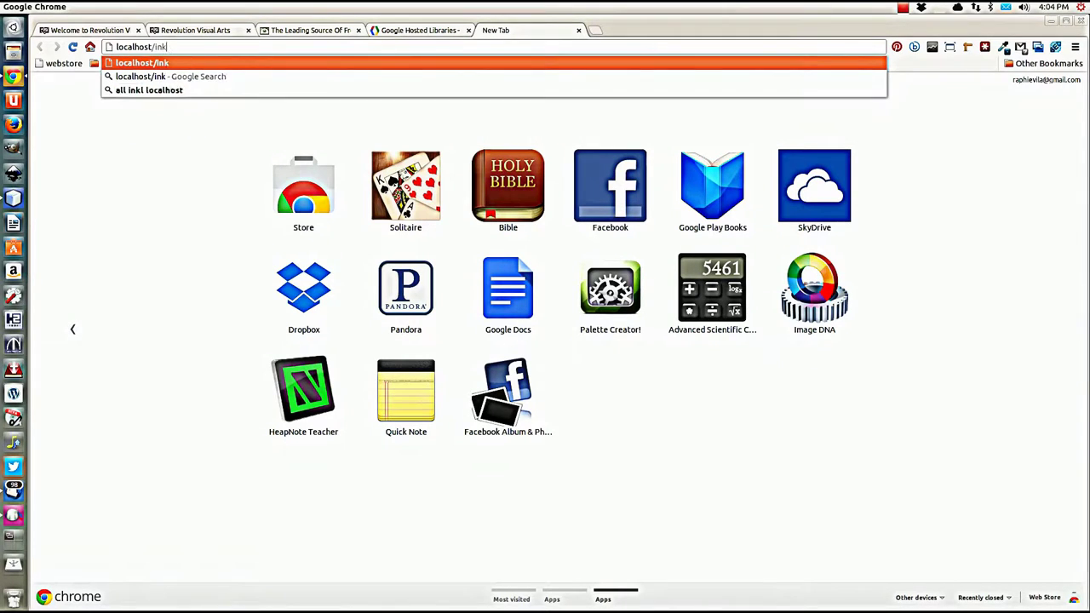
pyautogui.write('scape_lay')
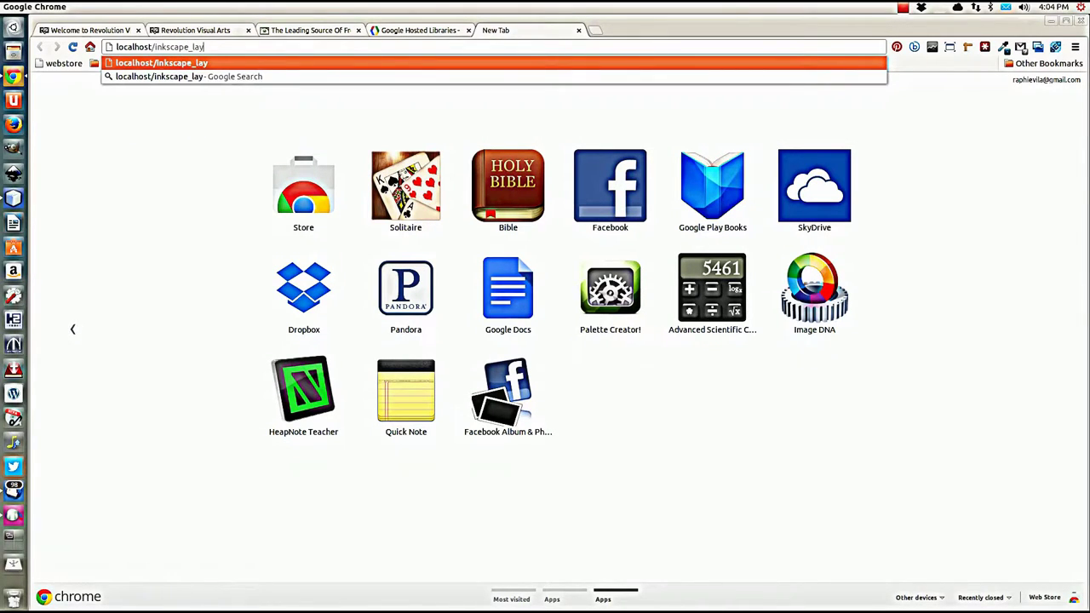
pyautogui.write('out.html')
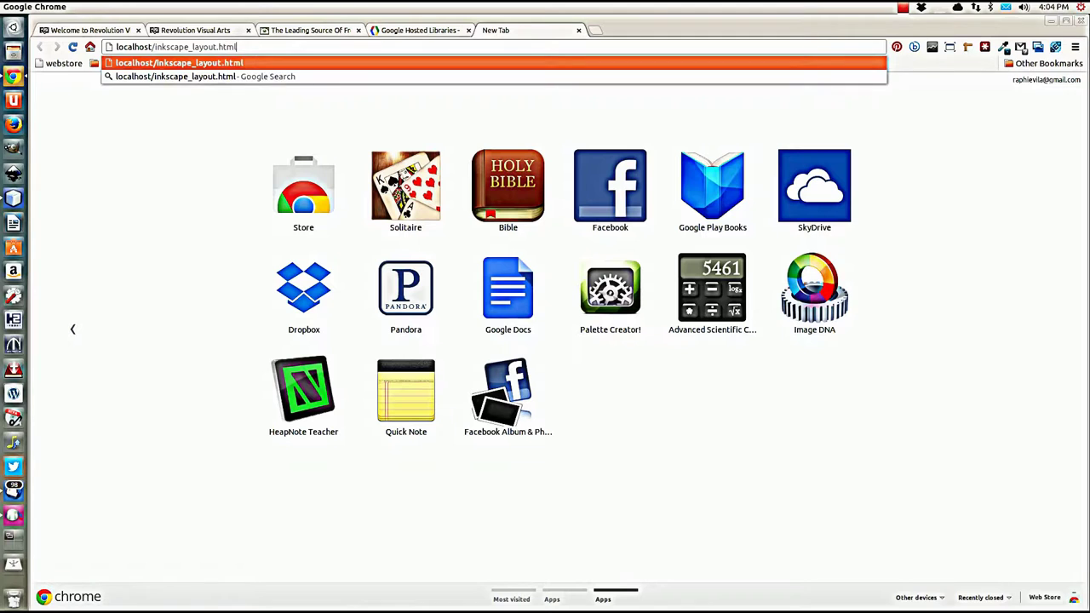
pyautogui.press('Return')
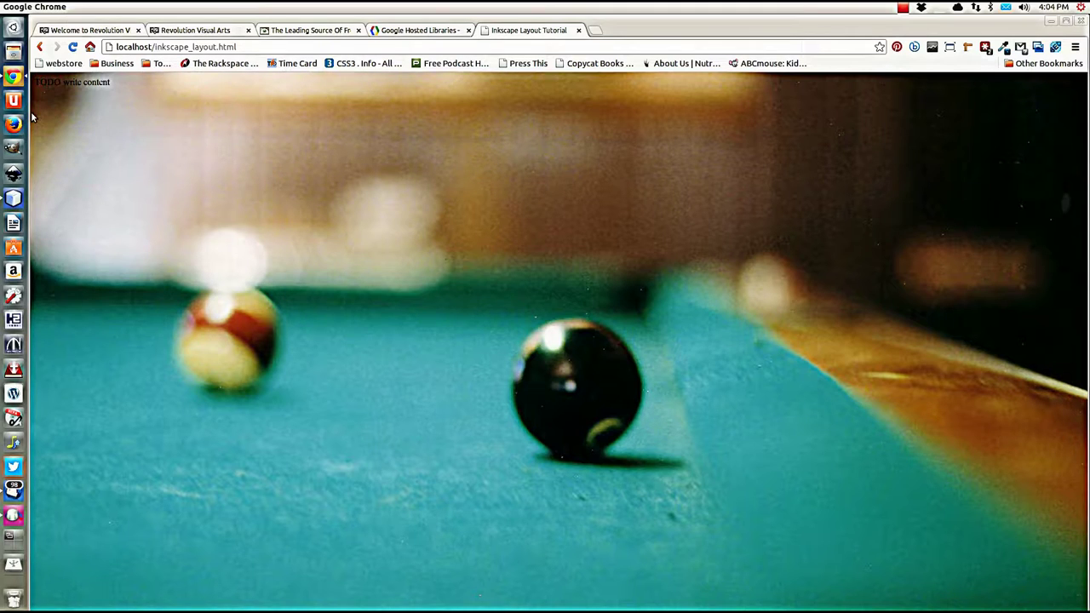
pyautogui.click(17, 202)
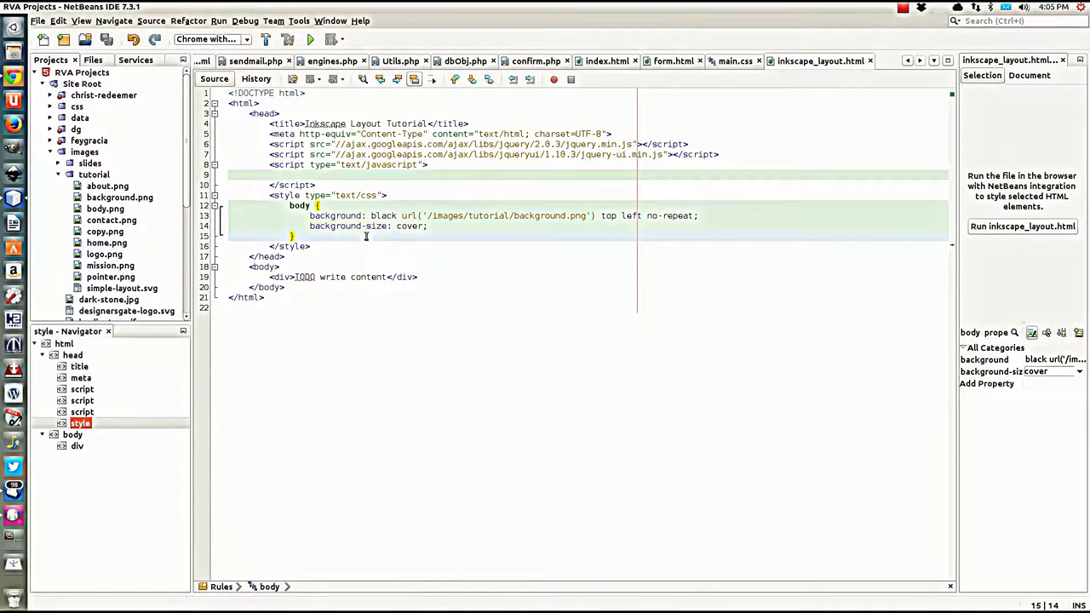
# Step: Start an empty #nav CSS rule after the body rule
pyautogui.press('Return')
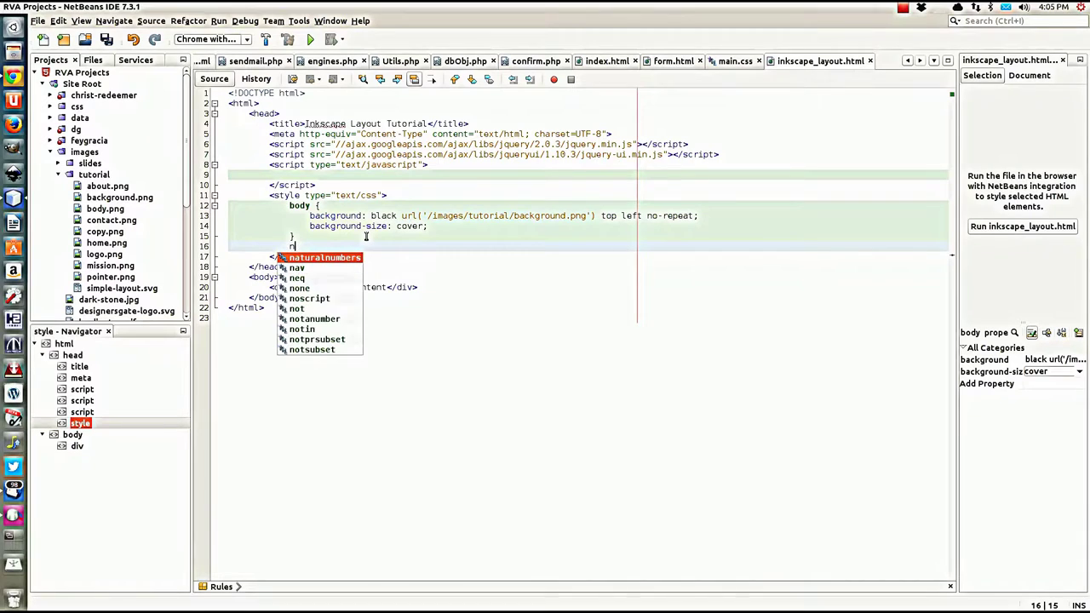
pyautogui.write('n')
pyautogui.press('BackSpace')
pyautogui.press('Escape')
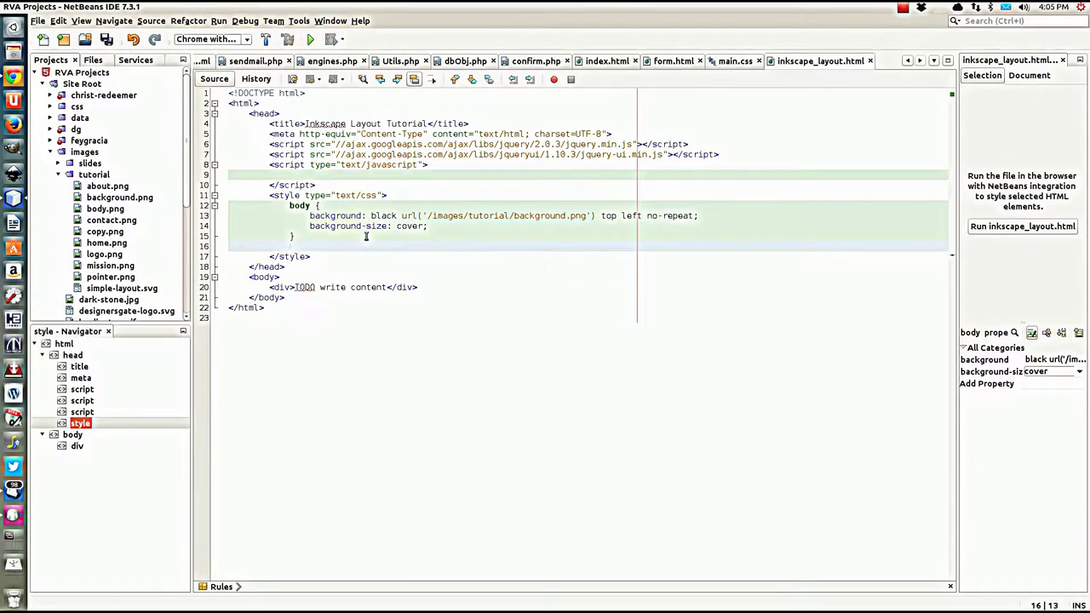
pyautogui.write('#nav {')
pyautogui.press('Return')
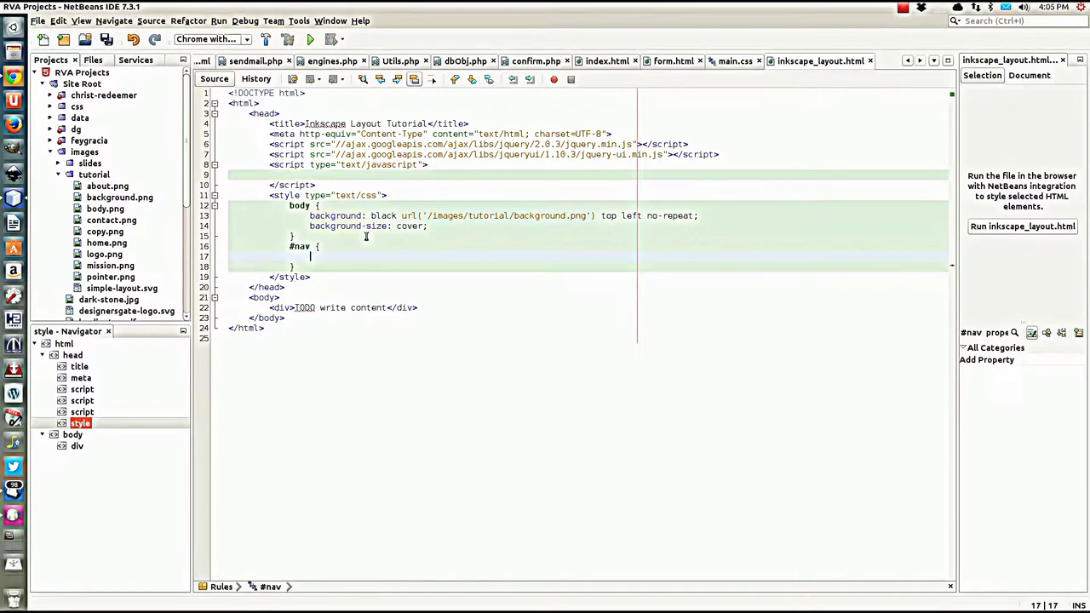
# Step: Insert an empty <nav></nav> element below the placeholder div
pyautogui.click(452, 308)
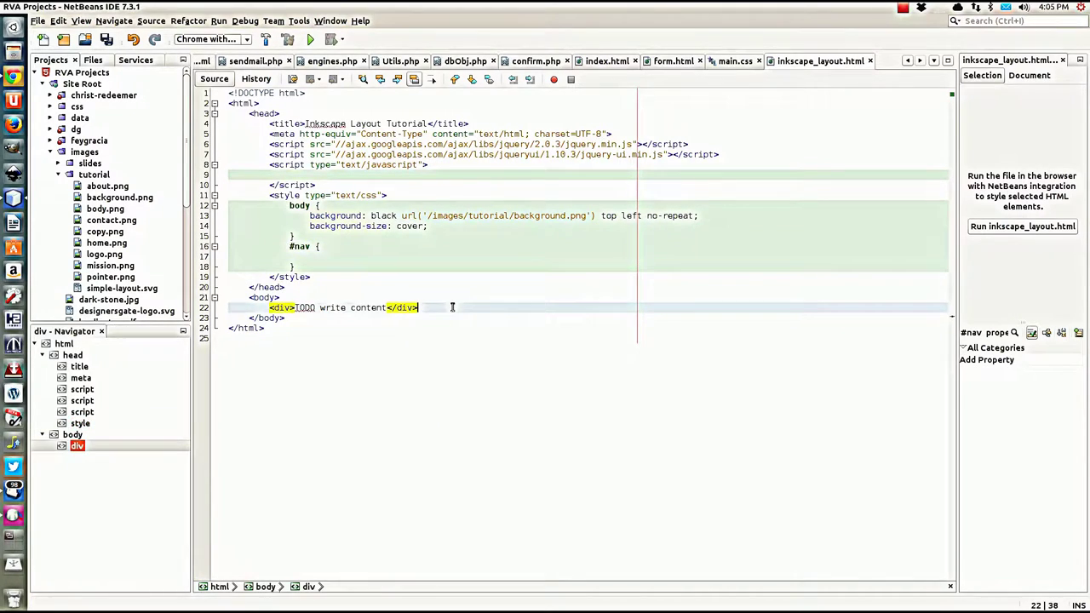
pyautogui.press('Return')
pyautogui.write('<n')
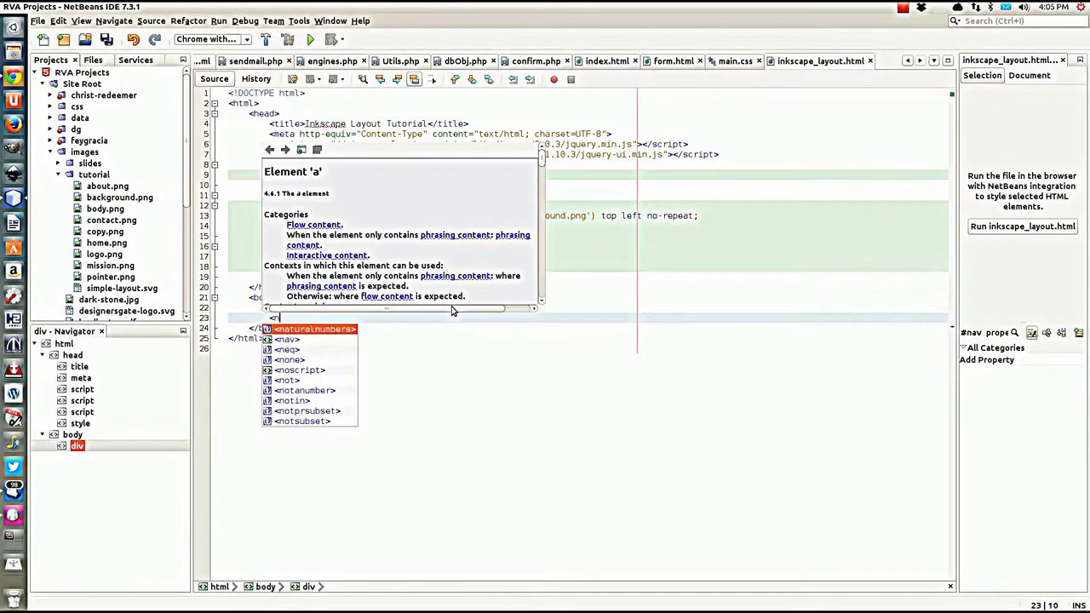
pyautogui.write('av')
pyautogui.press('Return')
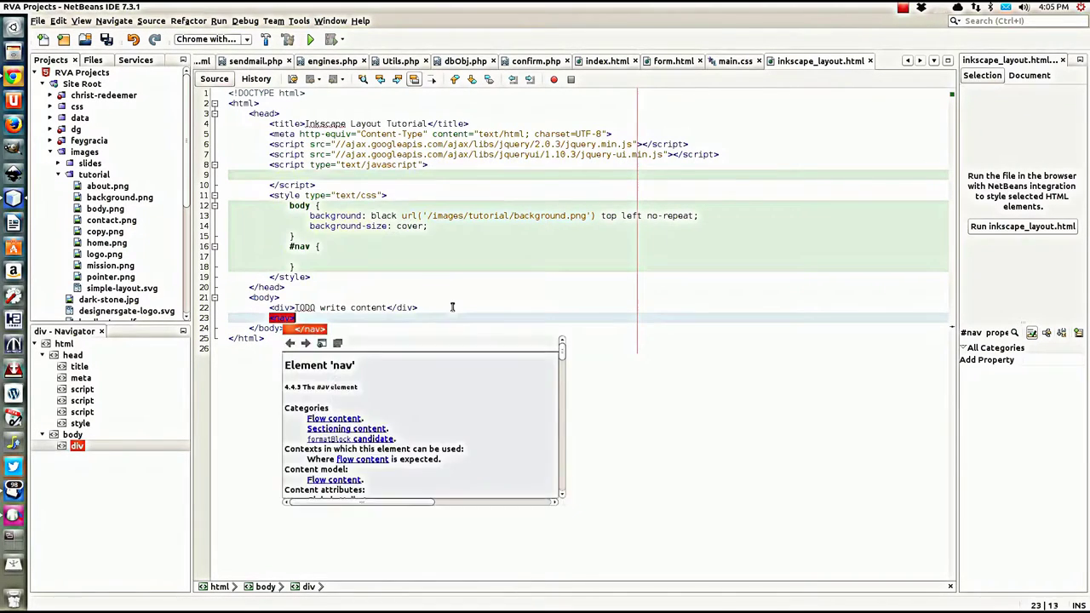
pyautogui.press('Return')
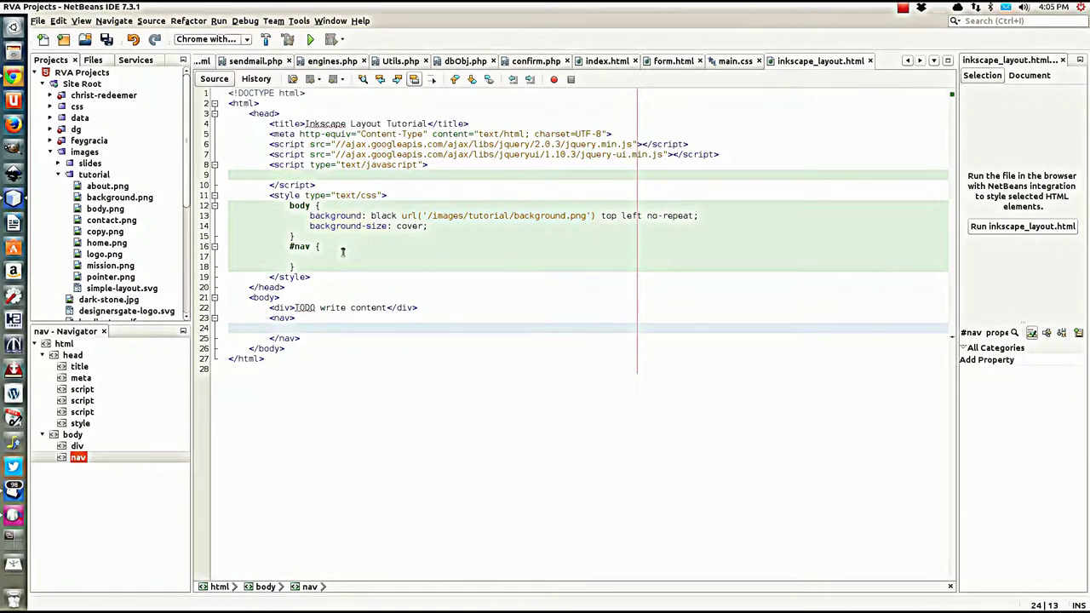
# Step: Set position: absolute; in the #nav rule and open a line for another property
pyautogui.click(289, 247)
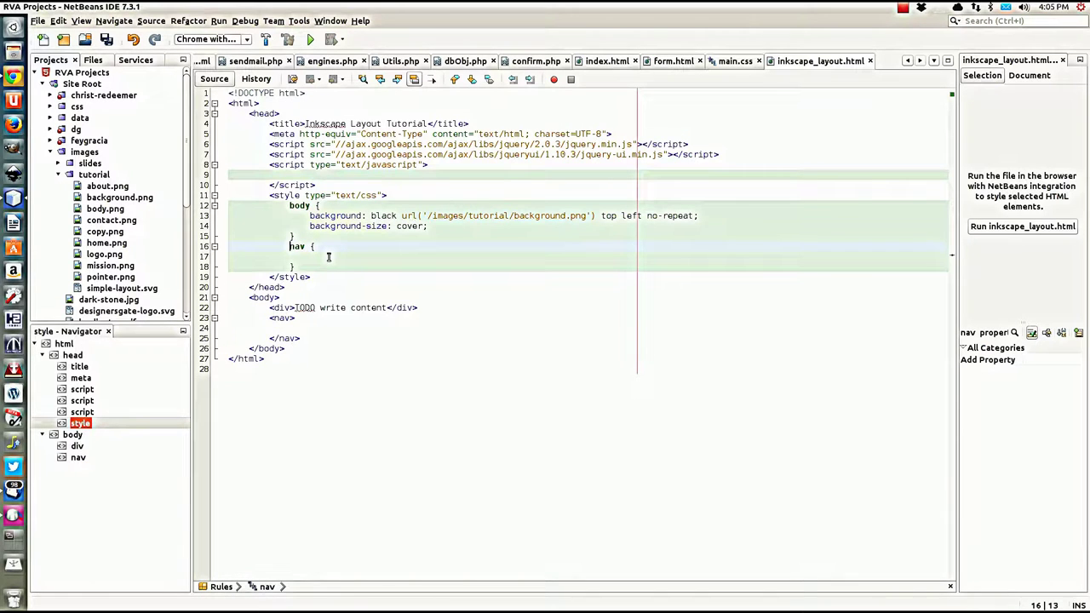
pyautogui.click(325, 259)
pyautogui.write('position')
pyautogui.press('Escape')
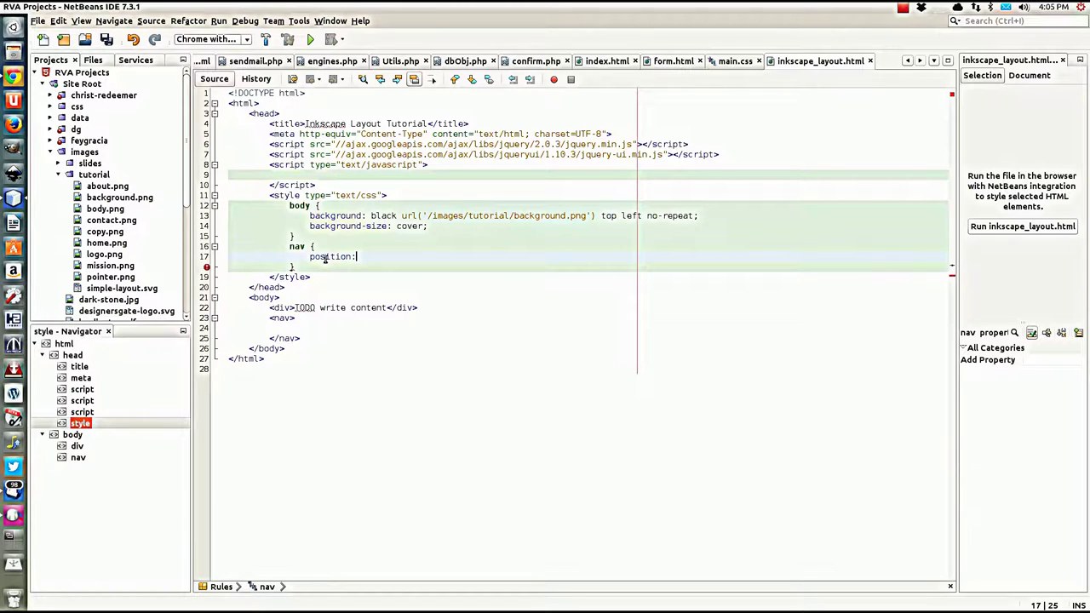
pyautogui.write('absolute;')
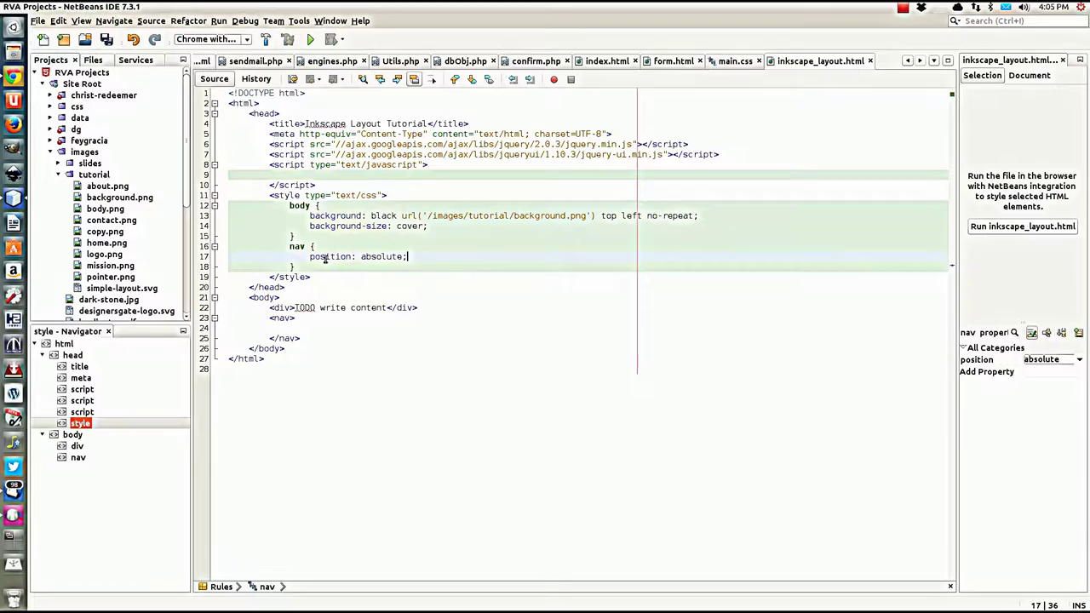
pyautogui.press('Down')
pyautogui.click(419, 259)
pyautogui.press('Return')
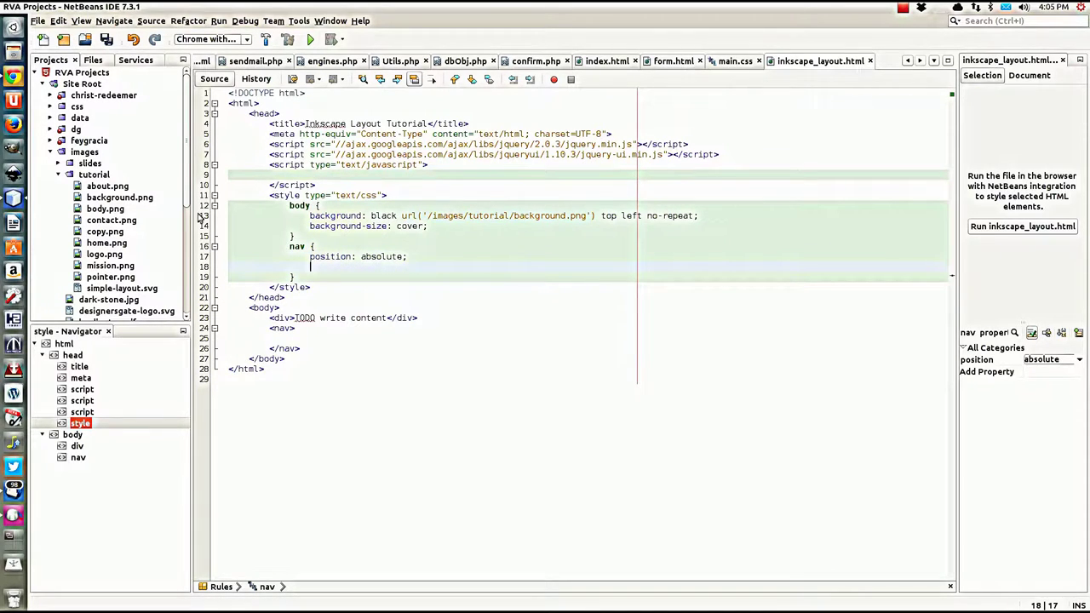
# Step: Preview home.png to check its height, then launch Calculator from the Dash
pyautogui.click(101, 245)
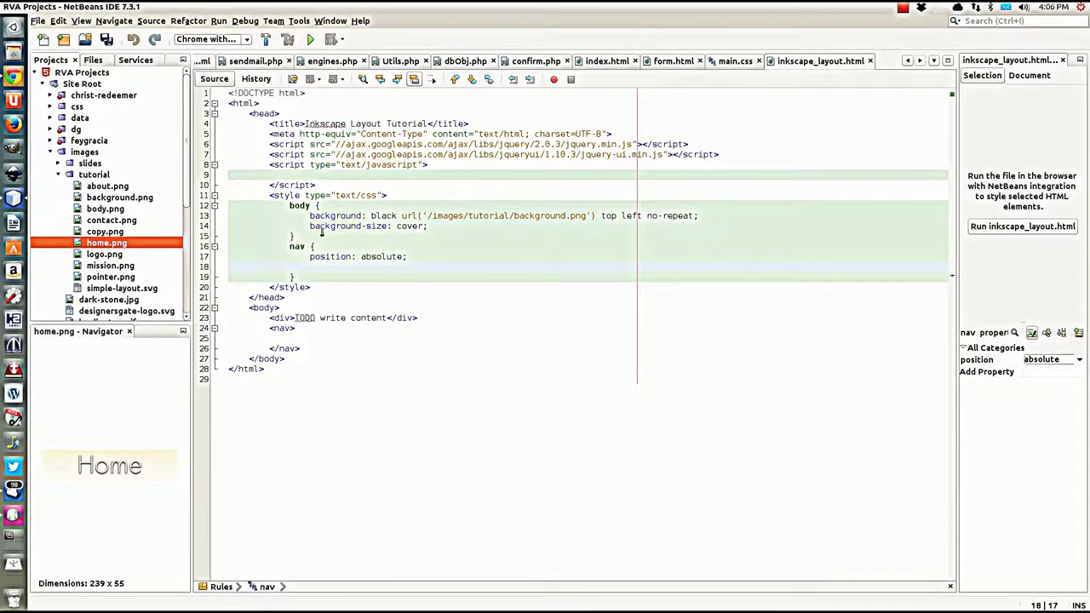
pyautogui.click(13, 28)
pyautogui.write('de')
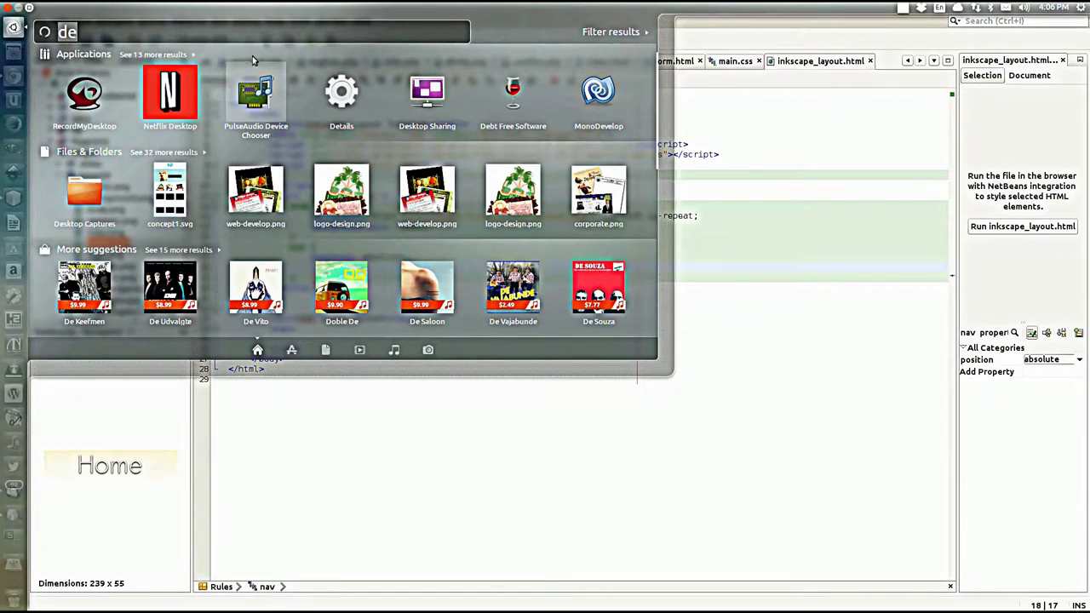
pyautogui.write('cal')
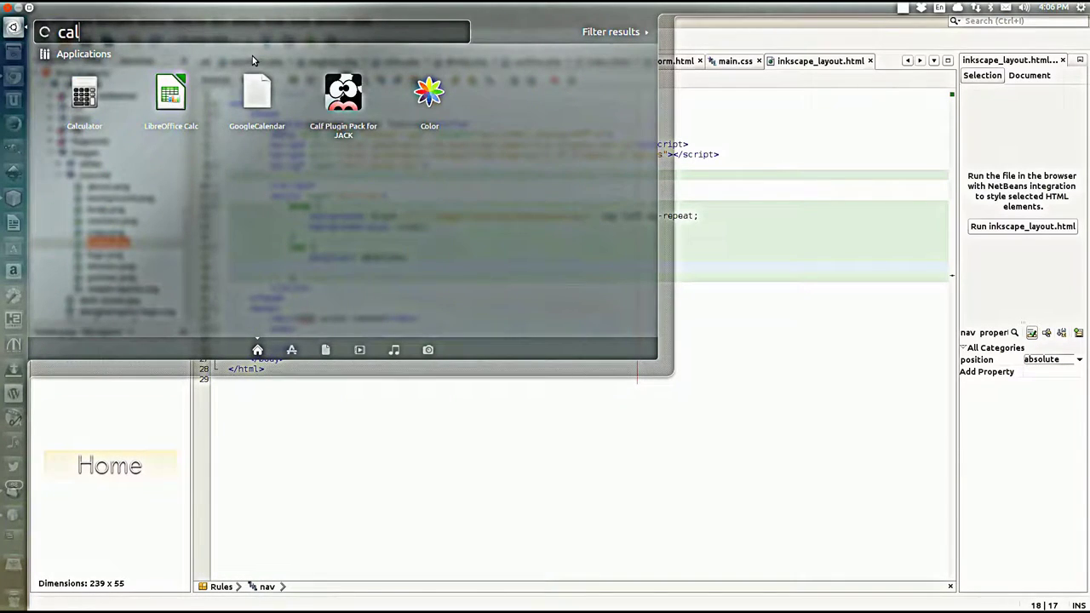
pyautogui.click(82, 97)
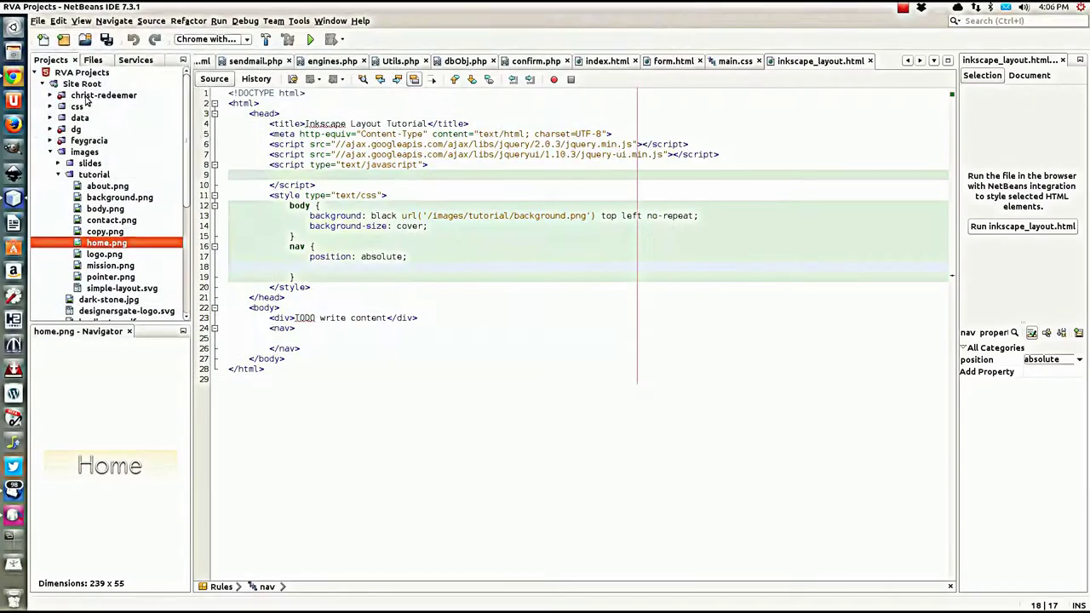
# Step: Compute 55 × 4 = 220 in Calculator and close it
pyautogui.doubleClick(75, 96)
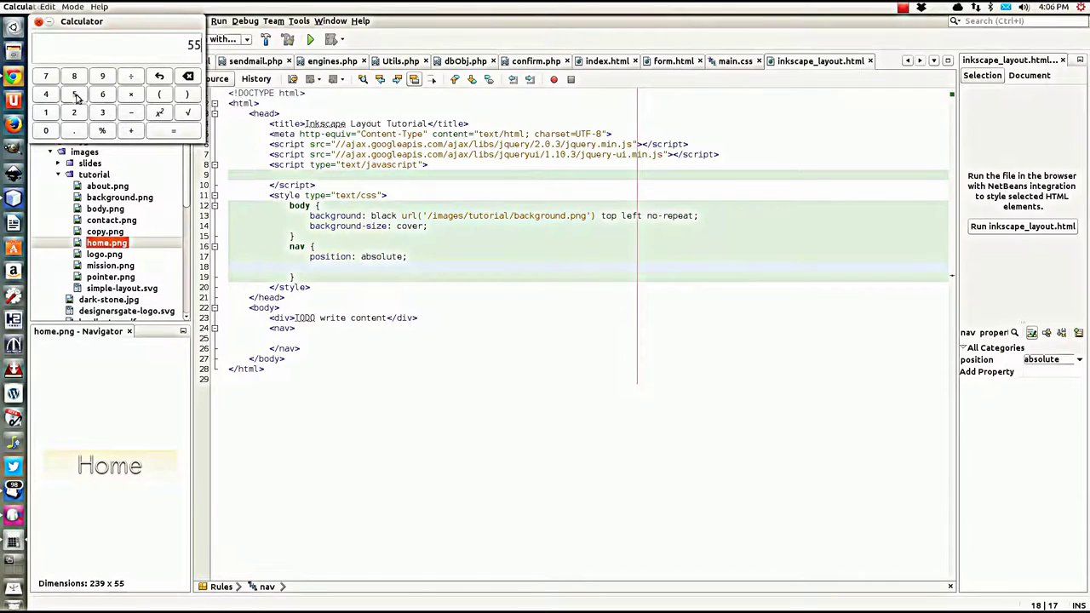
pyautogui.click(132, 94)
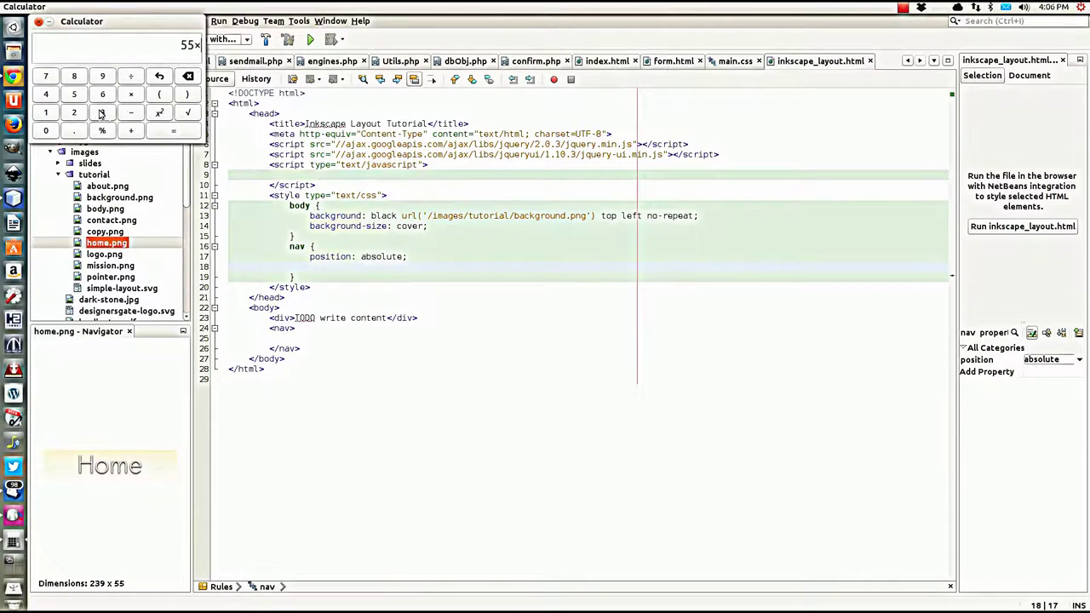
pyautogui.click(47, 95)
pyautogui.click(174, 132)
pyautogui.click(39, 21)
# Step: Add top: 50% to the nav rule and start the margin-top: -110px line below it
pyautogui.click(387, 269)
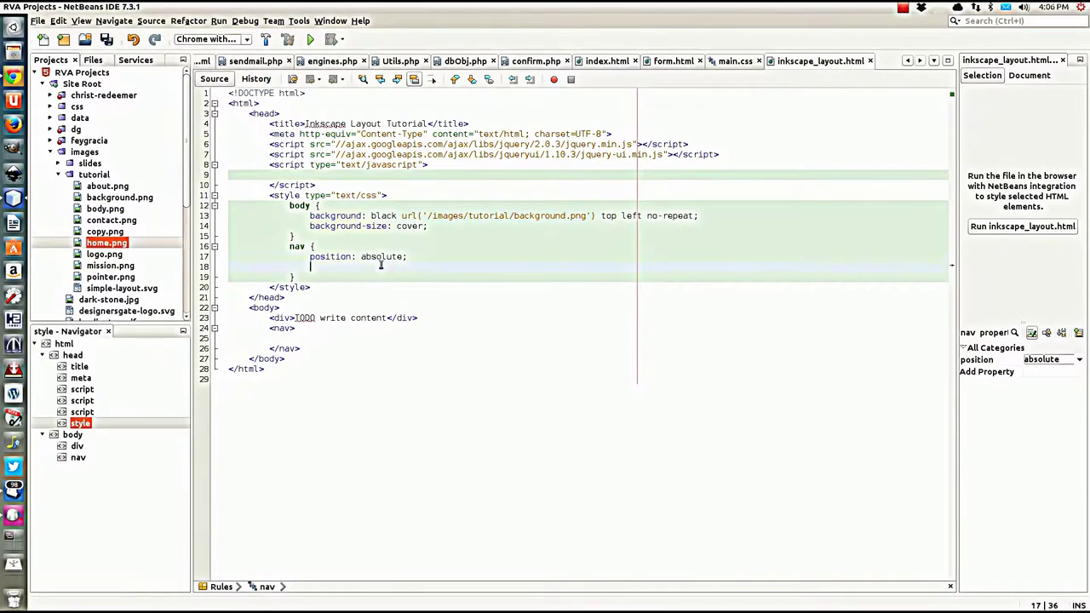
pyautogui.write('top: 50%;')
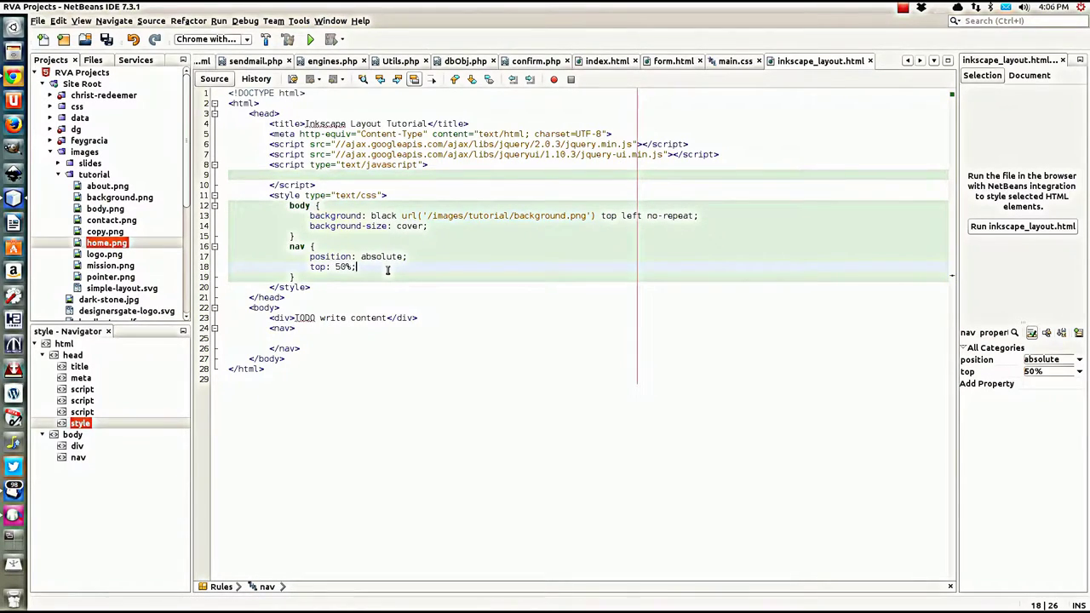
pyautogui.press('Return')
pyautogui.write('margin')
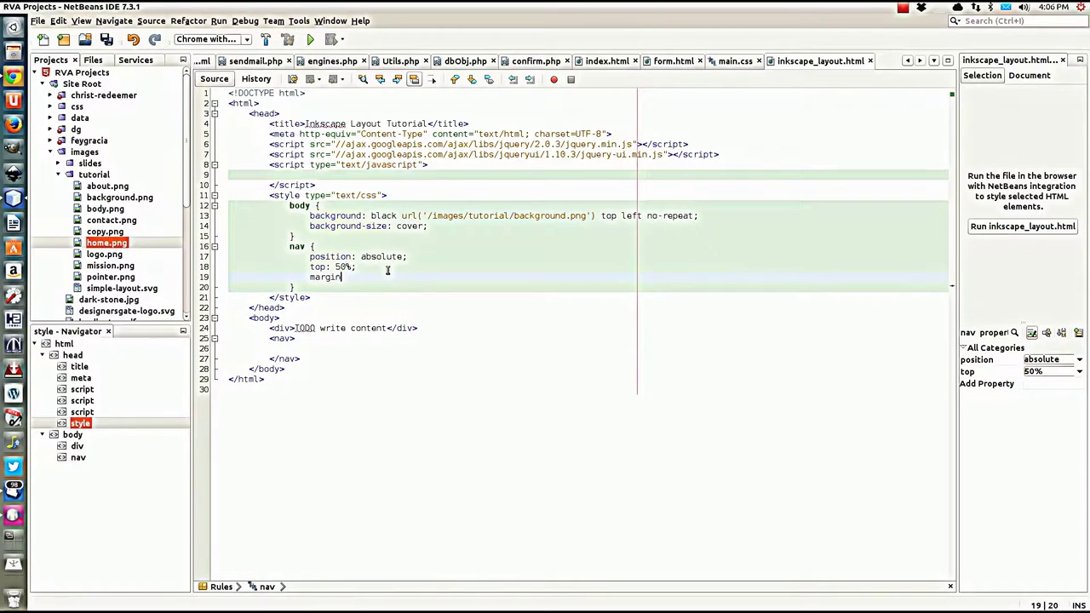
pyautogui.write('-top: 11')
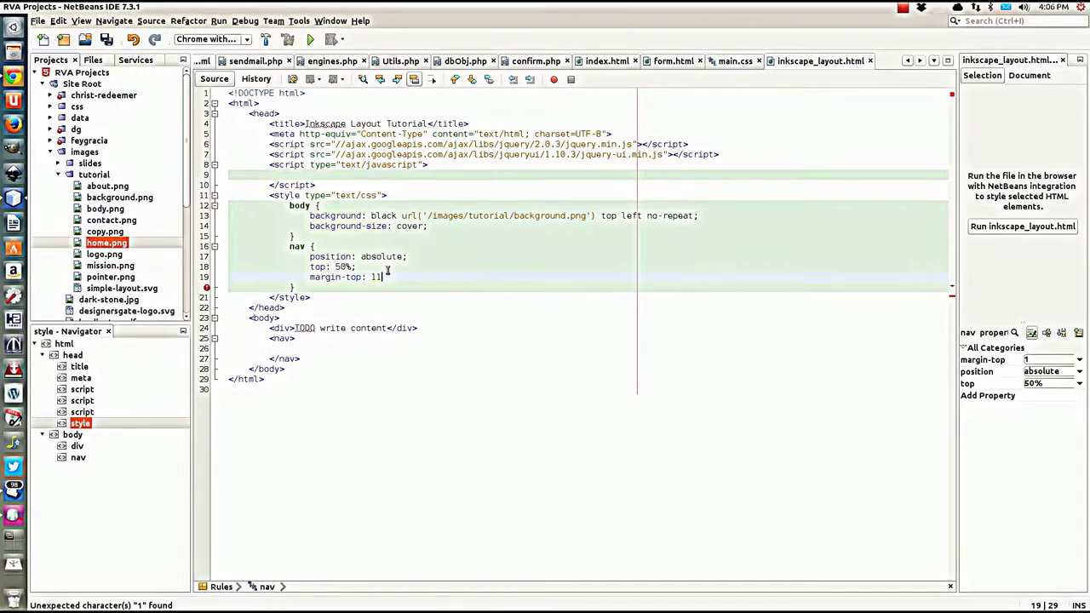
pyautogui.write('0px')
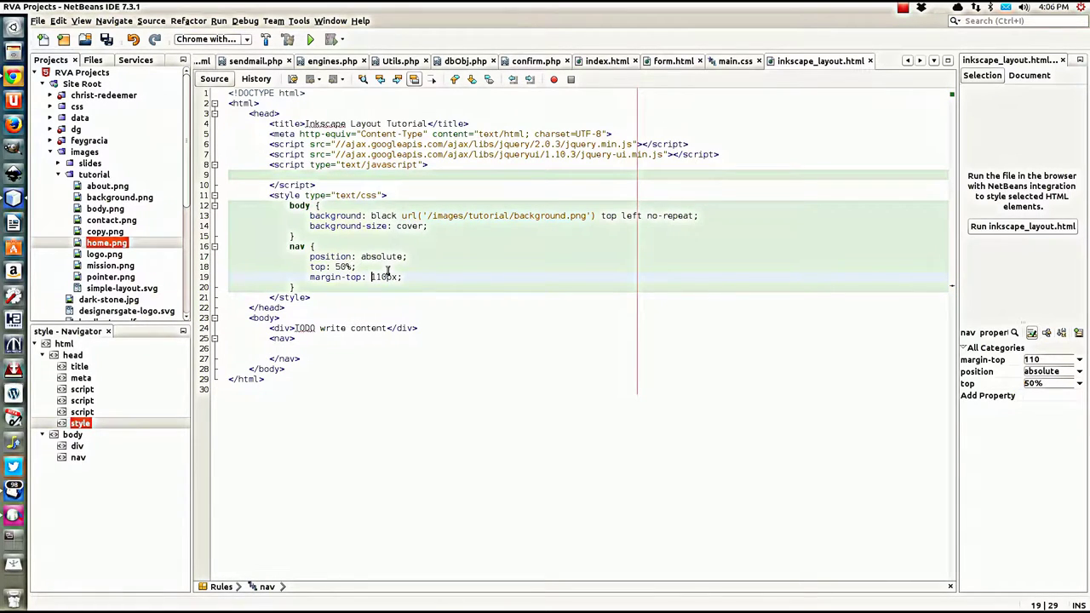
pyautogui.write('-')
# Step: Add a div with id 'home' inside the empty nav element
pyautogui.click(303, 348)
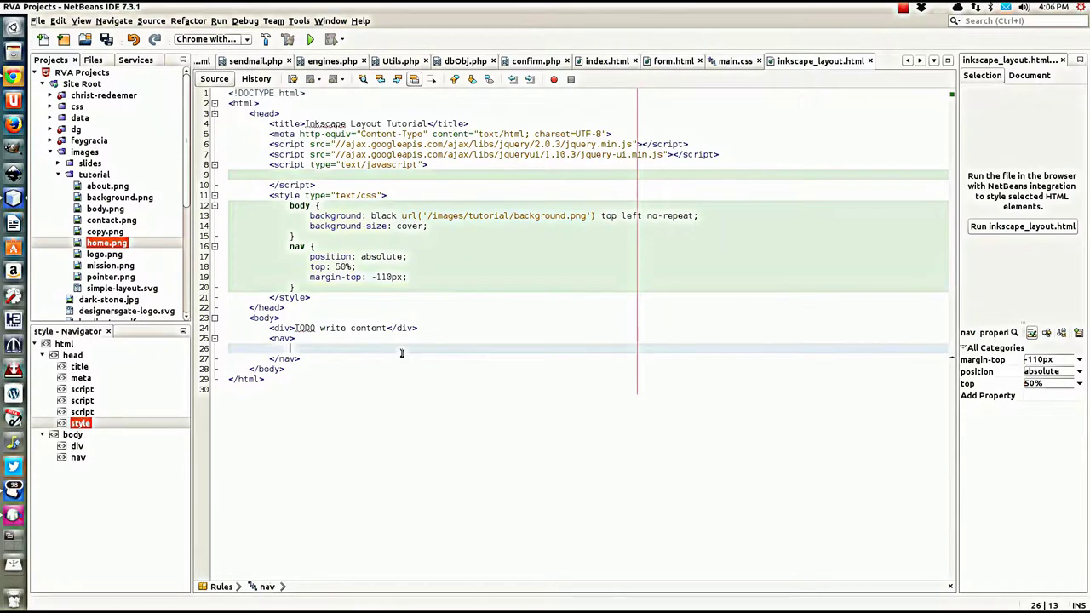
pyautogui.write('<div')
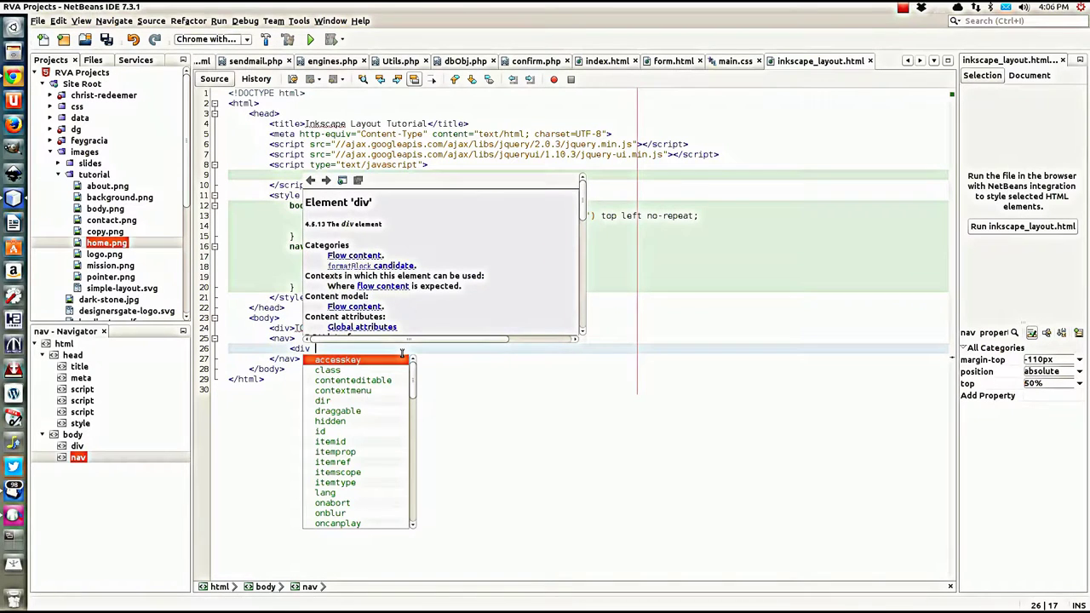
pyautogui.write(' id')
pyautogui.press('Return')
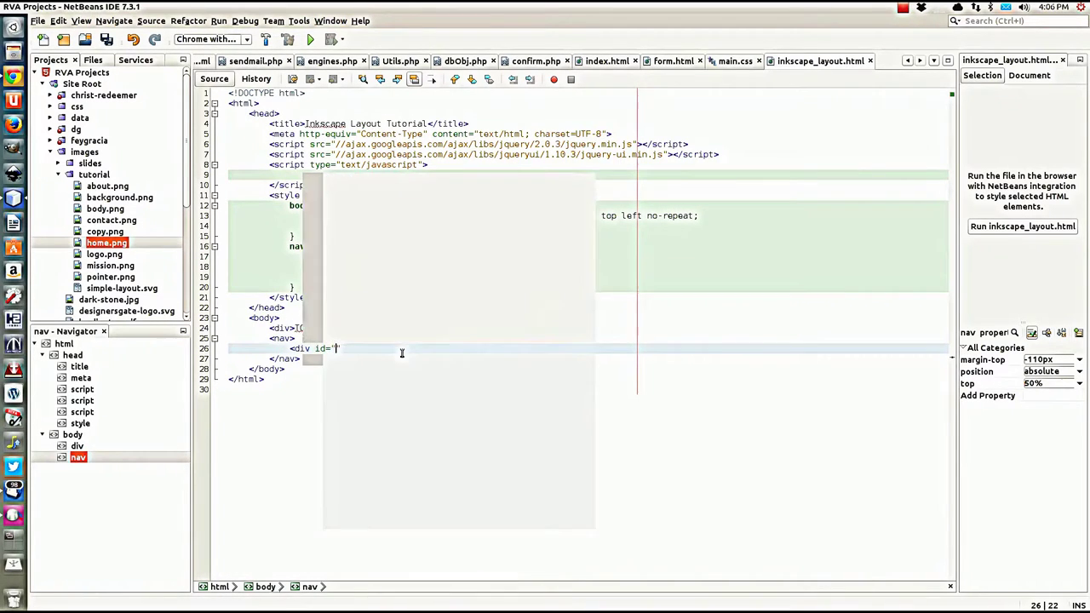
pyautogui.write('home')
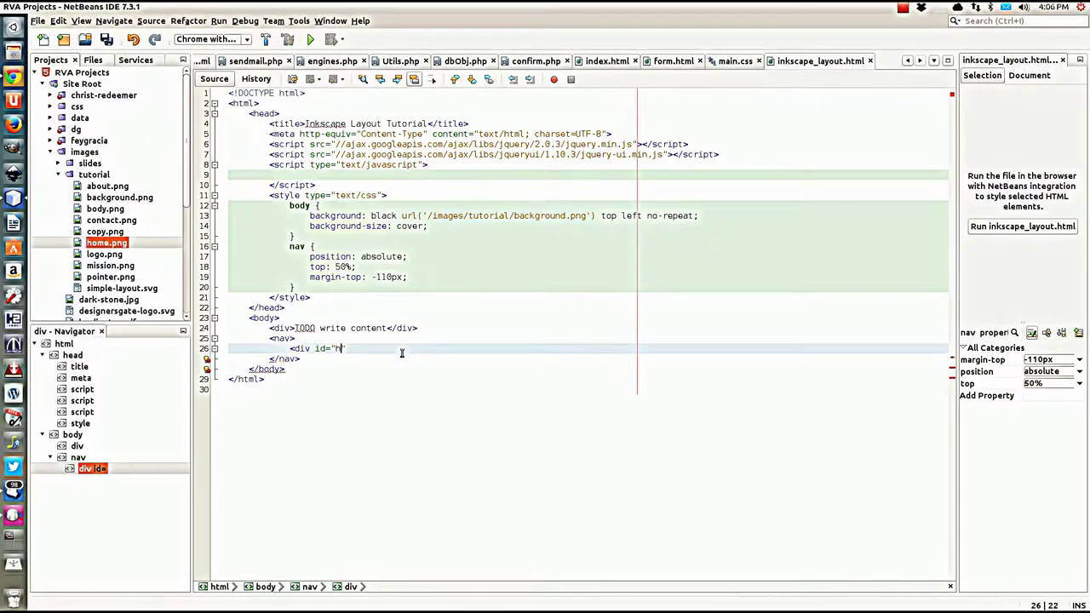
pyautogui.press('Escape')
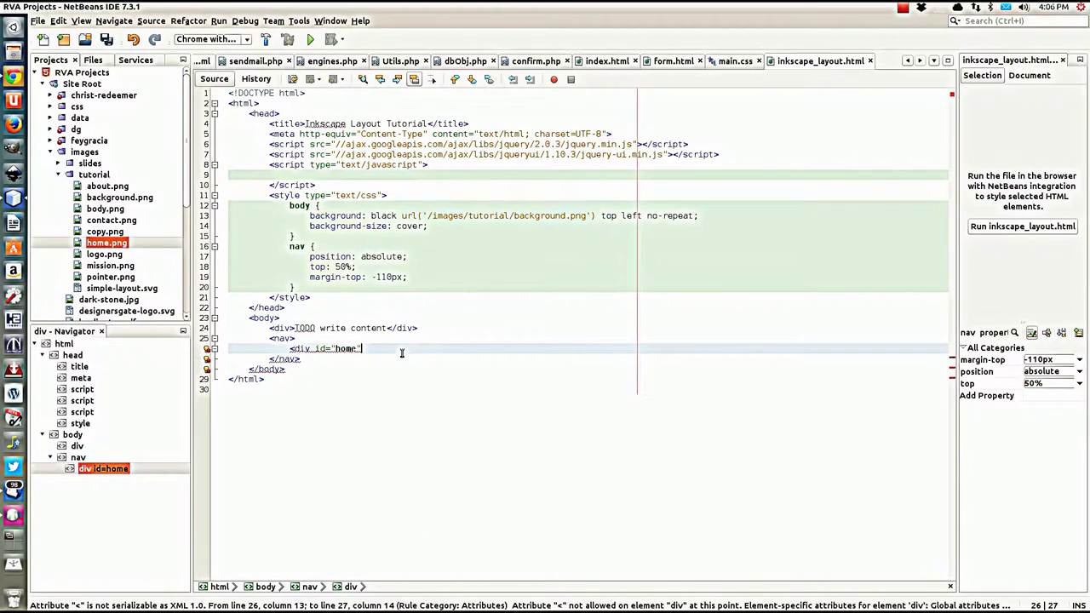
pyautogui.write('></div>')
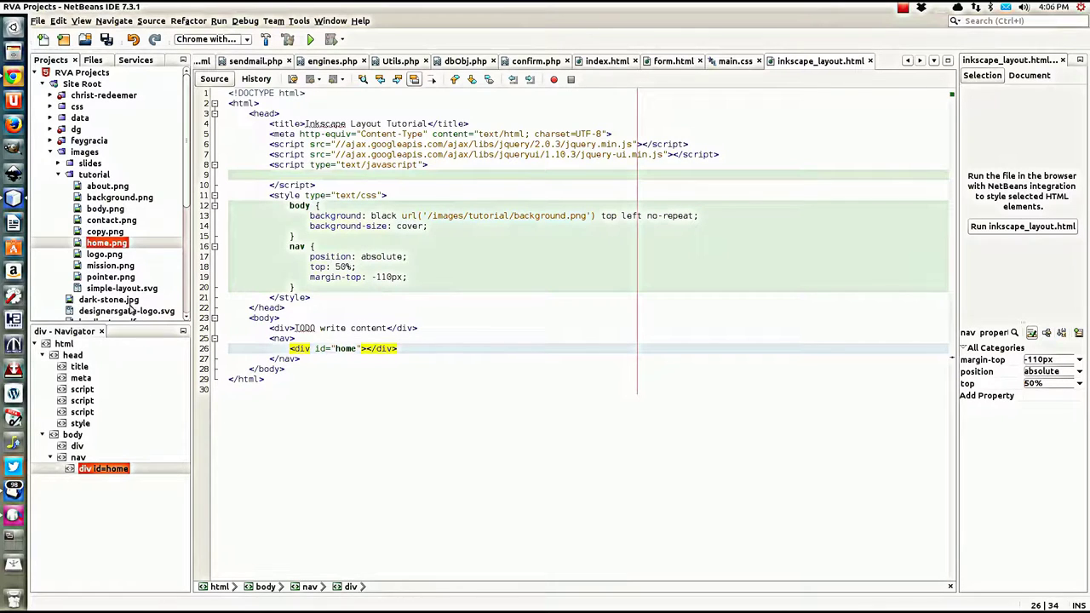
# Step: Give the home div class 'navButtons' and open a new line after the nav rule
pyautogui.click(101, 244)
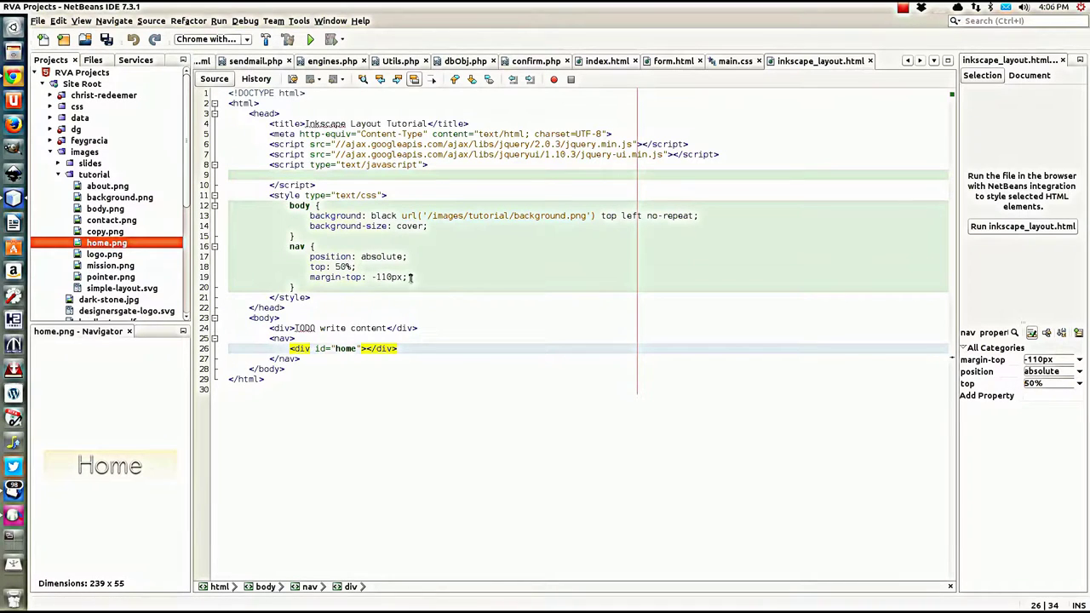
pyautogui.click(361, 350)
pyautogui.write('class="nav')
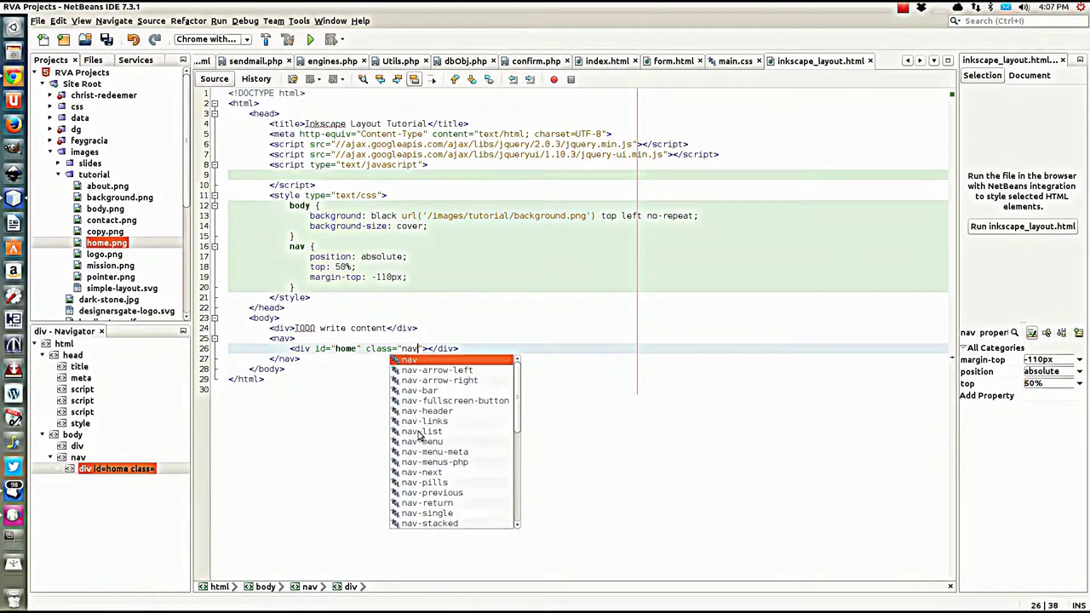
pyautogui.write('Buttons')
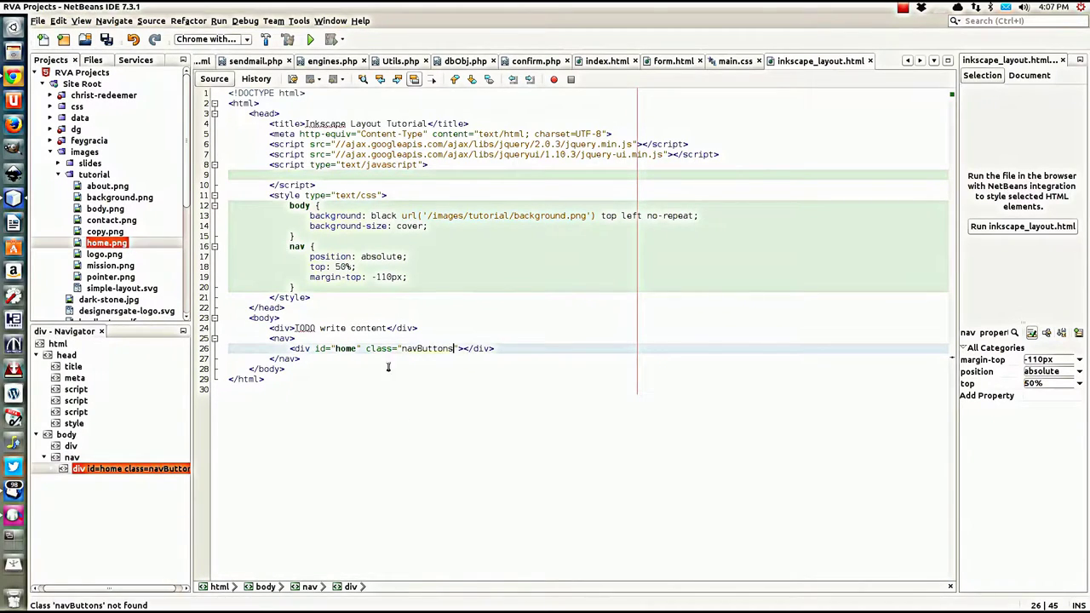
pyautogui.click(313, 287)
pyautogui.press('Return')
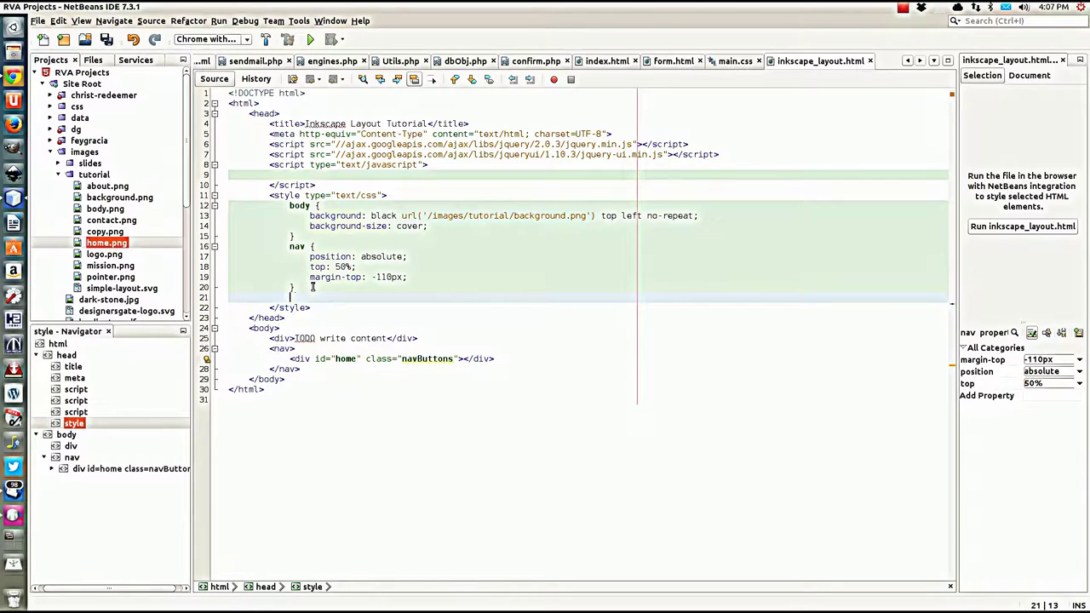
# Step: Write a .navButtons rule: display block, position relative, width 239px, height 55px
pyautogui.write('.navButtons')
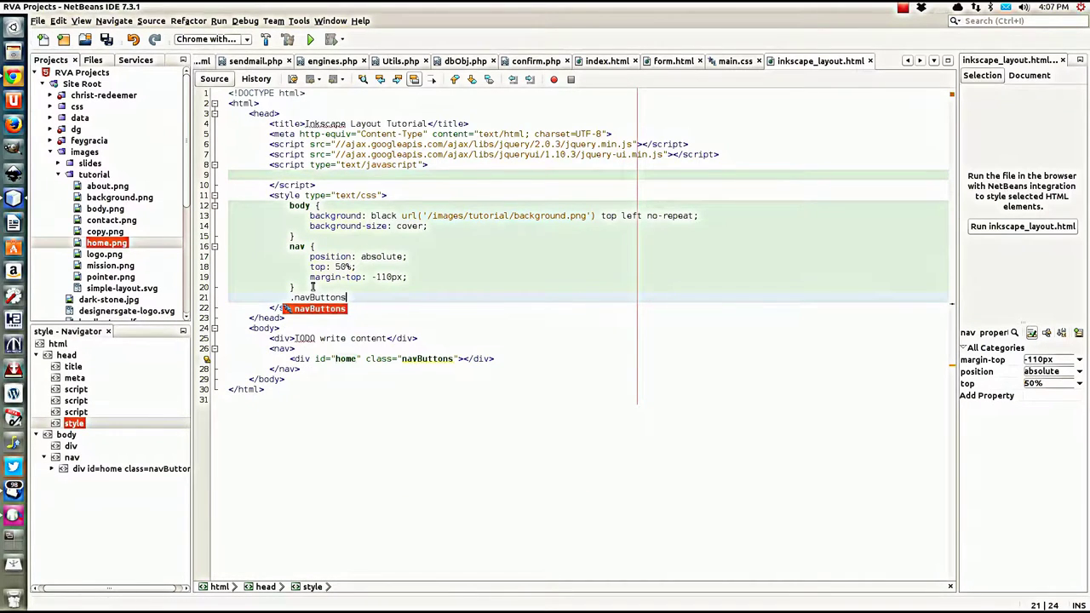
pyautogui.press('Return')
pyautogui.write('{')
pyautogui.press('Return')
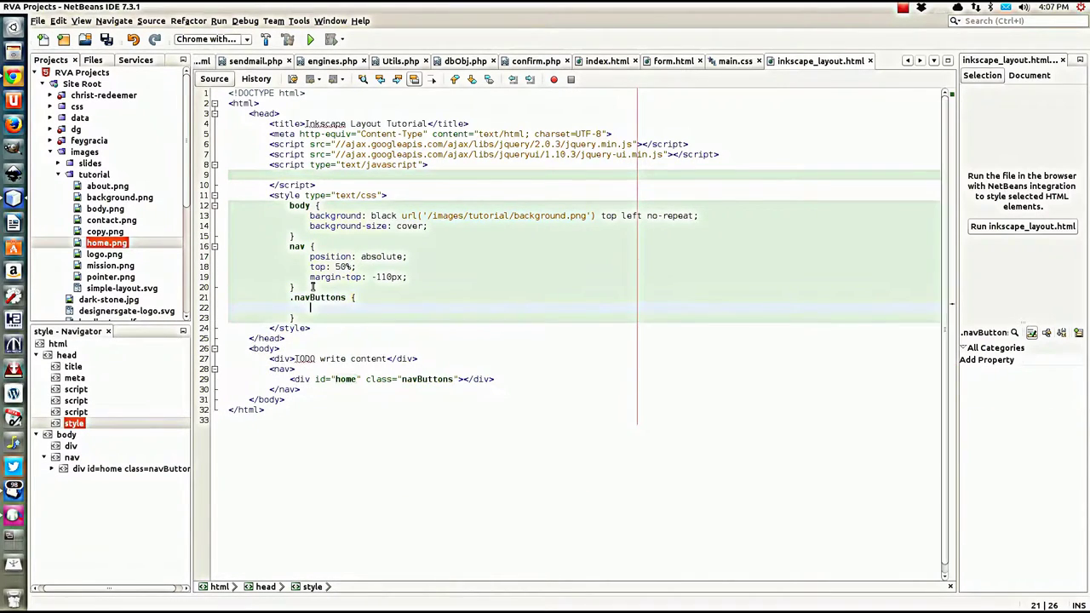
pyautogui.write('dis')
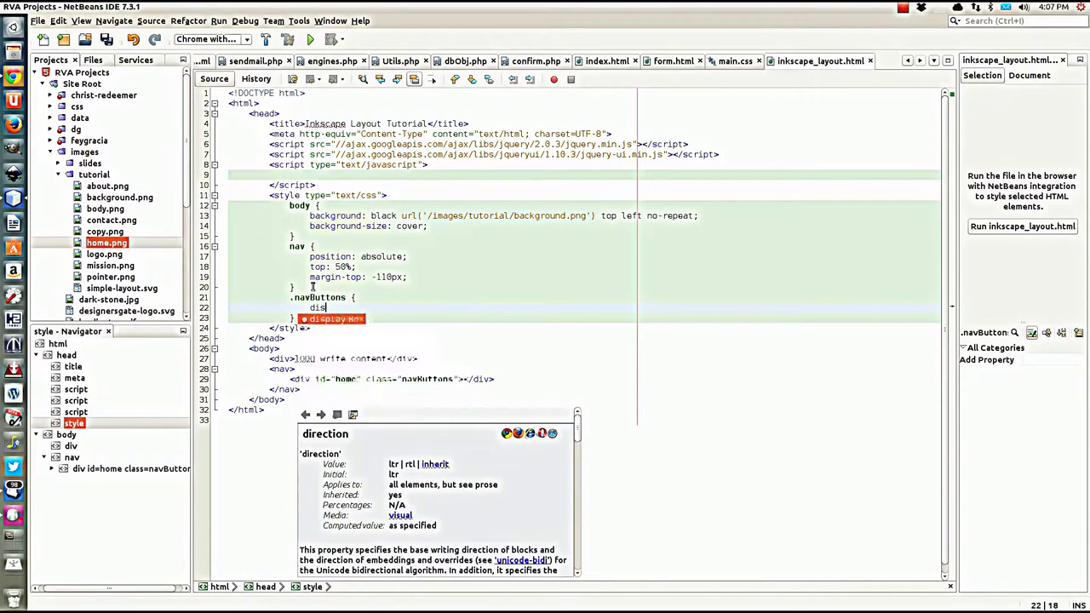
pyautogui.write('play:')
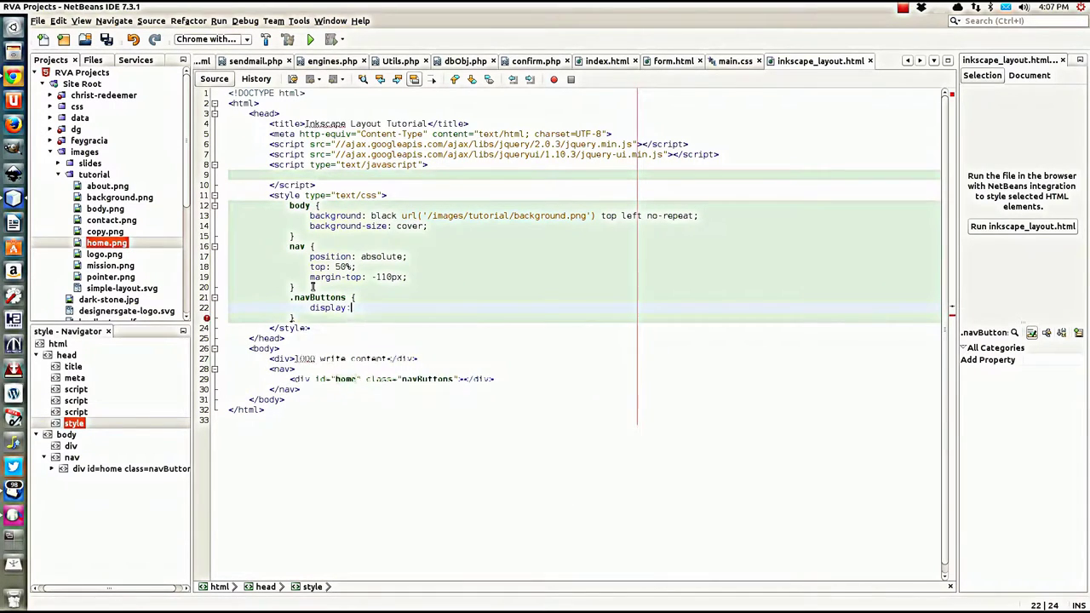
pyautogui.write(' block;')
pyautogui.press('Return')
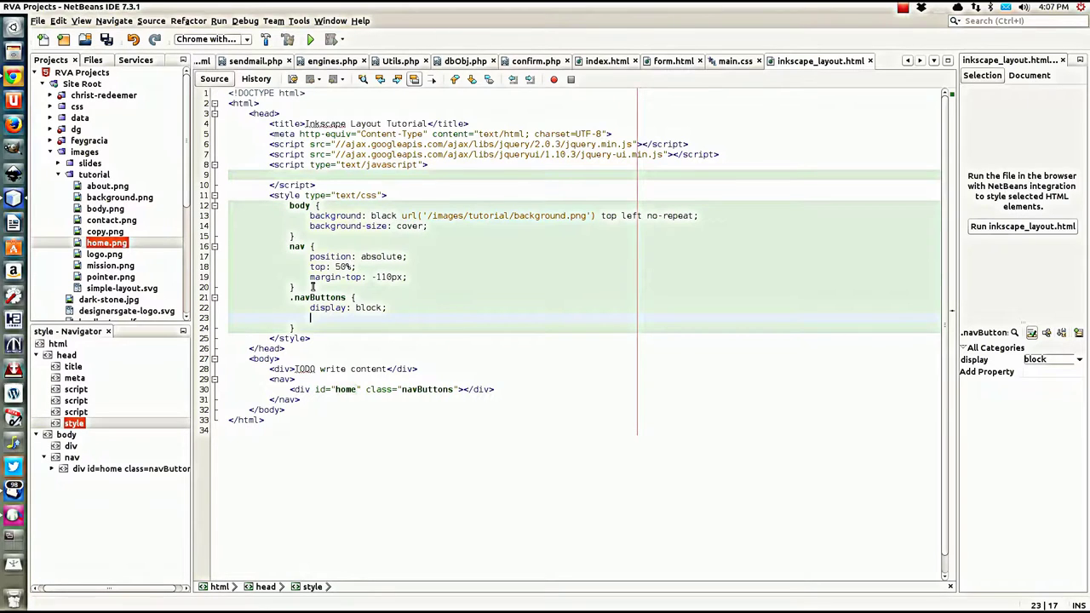
pyautogui.write('position:')
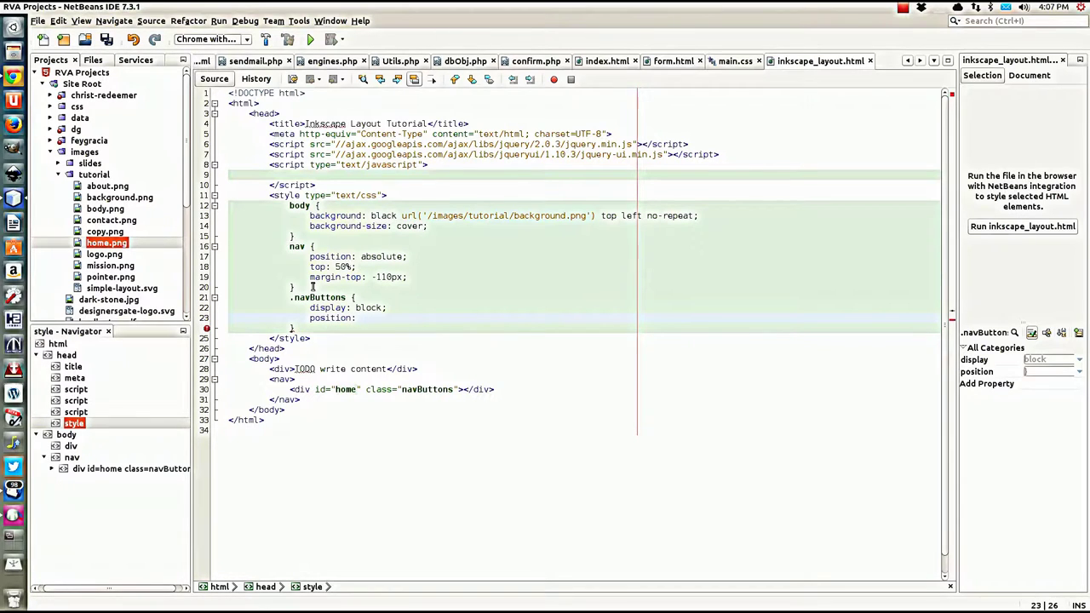
pyautogui.write(' re')
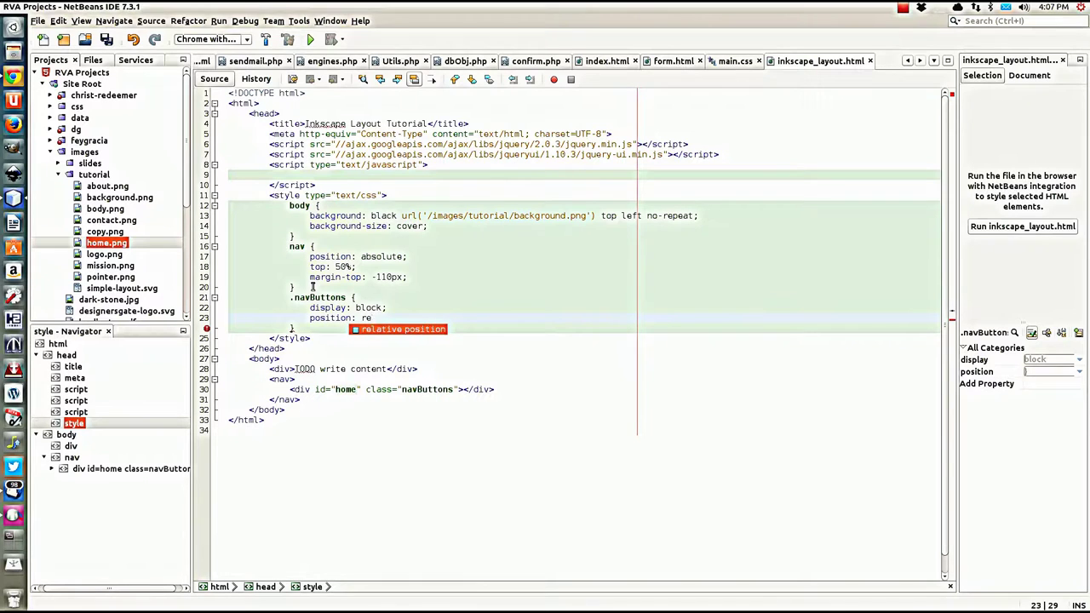
pyautogui.write('lative;')
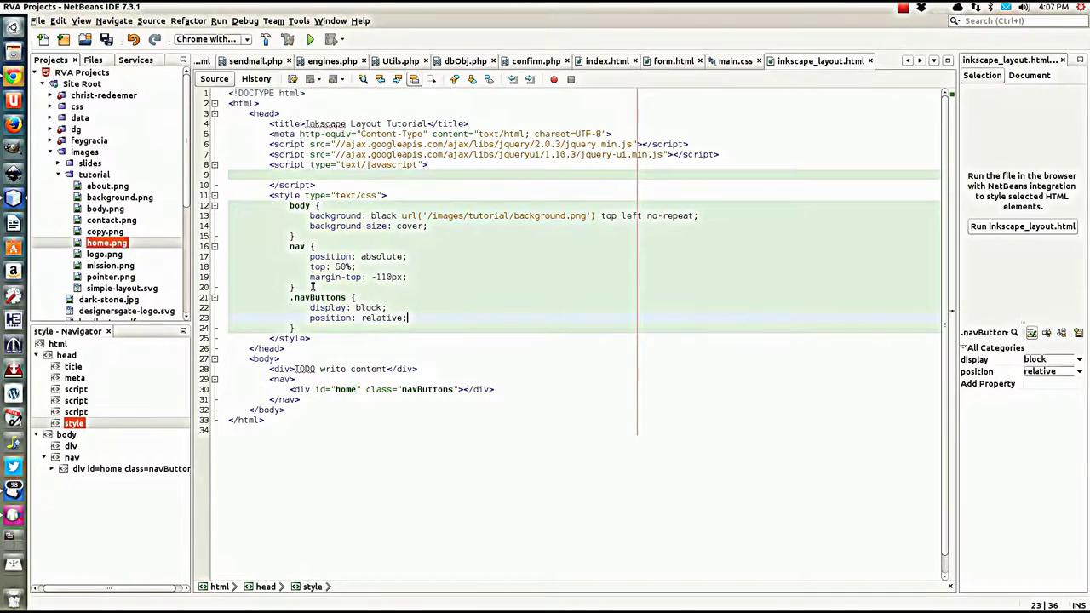
pyautogui.press('Return')
pyautogui.write('width: ')
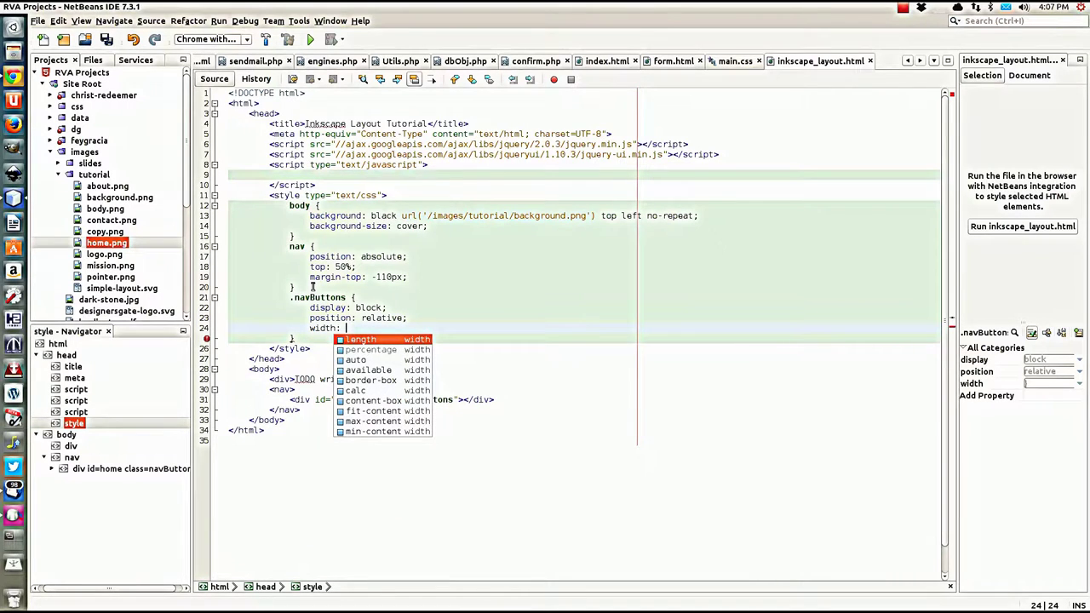
pyautogui.write('239')
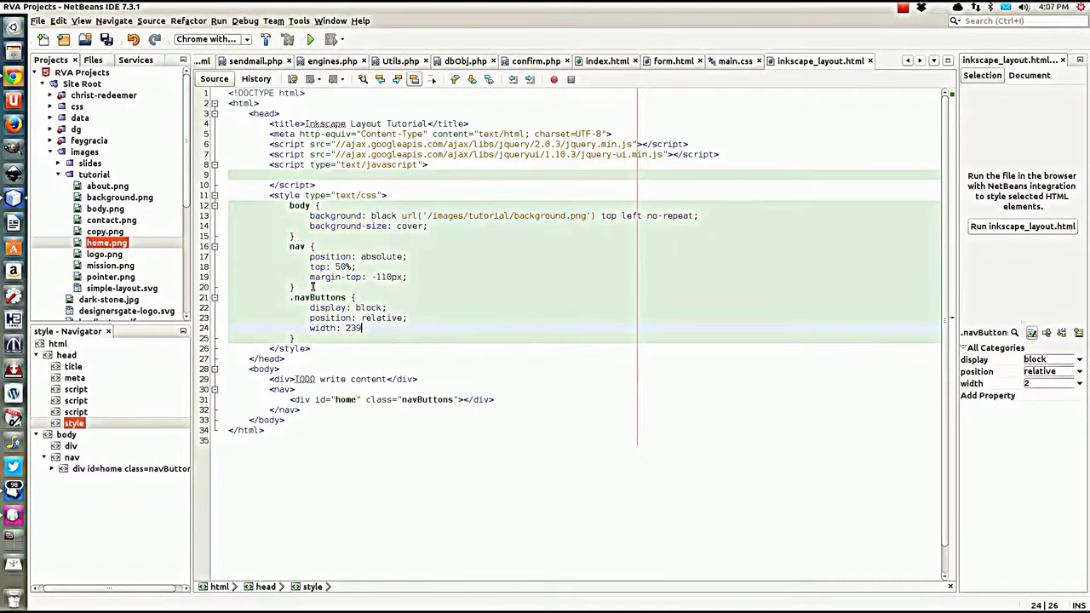
pyautogui.write('px;')
pyautogui.press('Return')
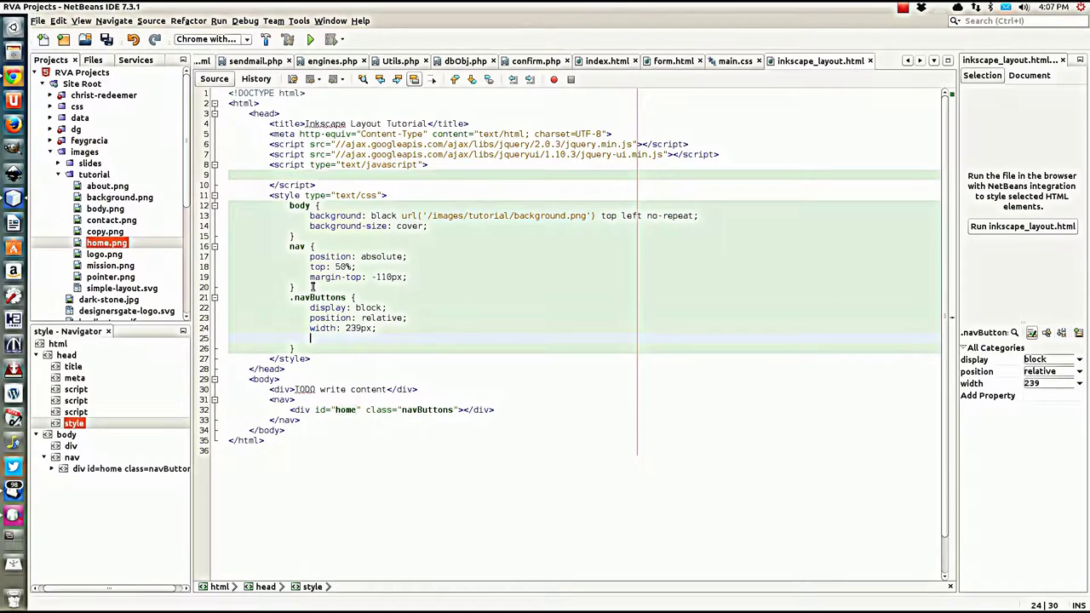
pyautogui.write('height')
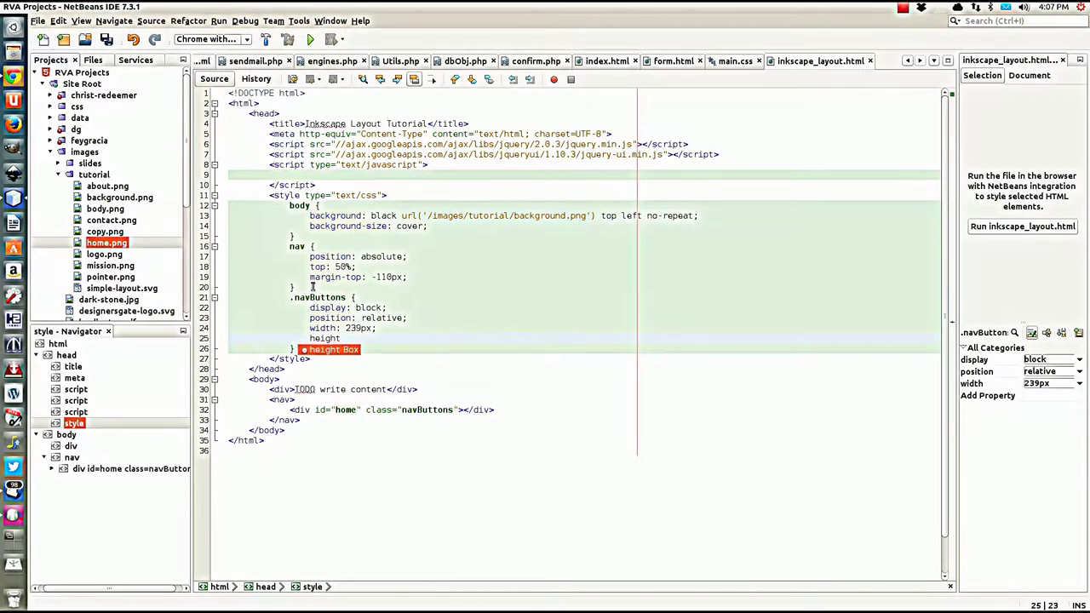
pyautogui.write(': 5')
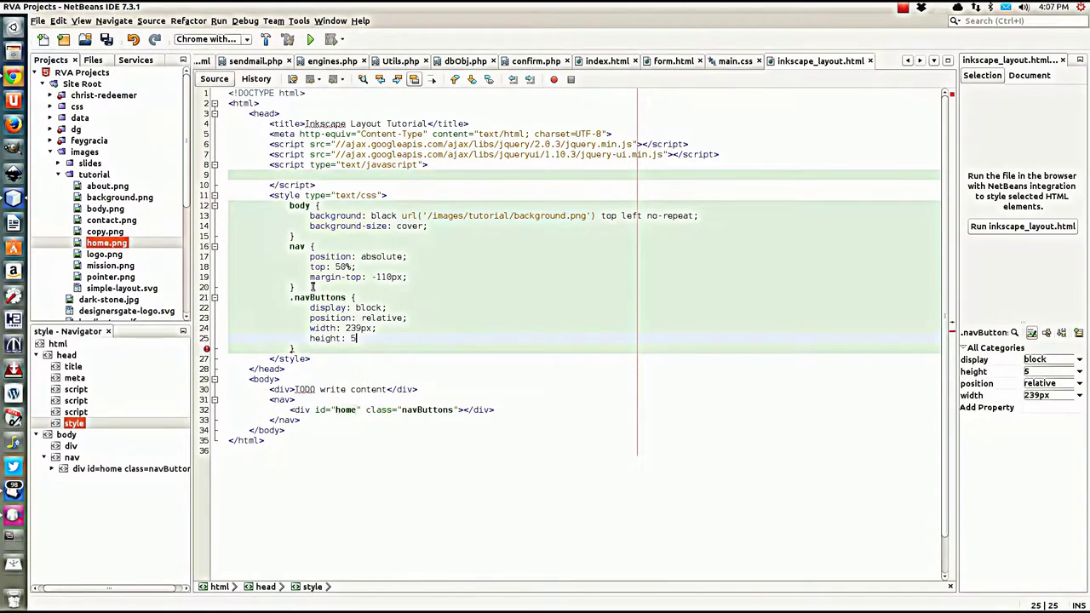
pyautogui.write('5px;')
# Step: Add right: 50px to the nav rule, then select the home div line
pyautogui.click(431, 279)
pyautogui.press('Return')
pyautogui.write('re')
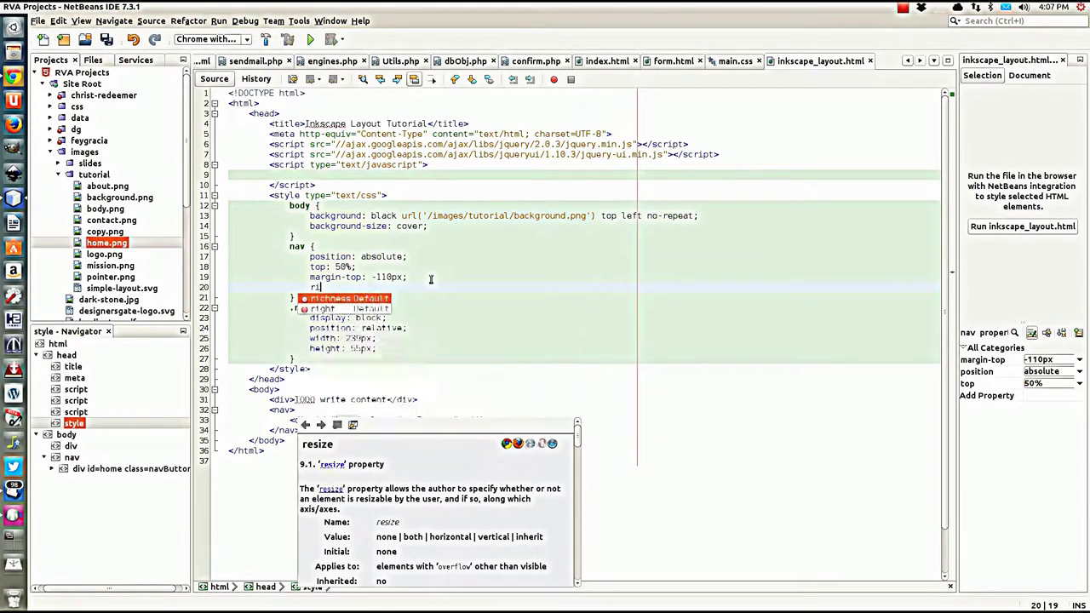
pyautogui.press('BackSpace')
pyautogui.write('igth')
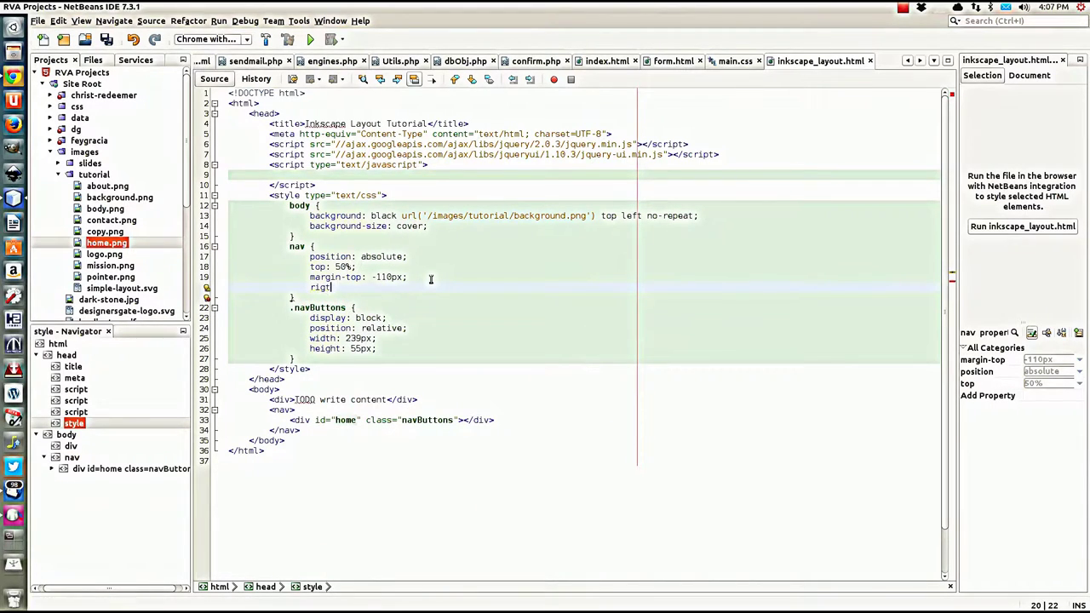
pyautogui.press('BackSpace')
pyautogui.press('BackSpace')
pyautogui.write('ht')
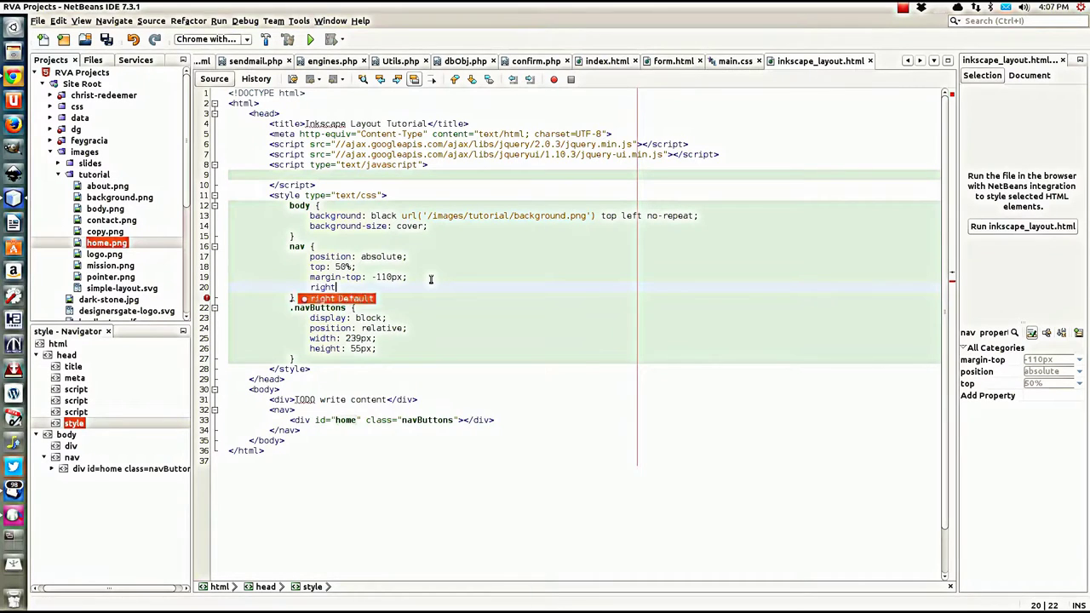
pyautogui.press('Return')
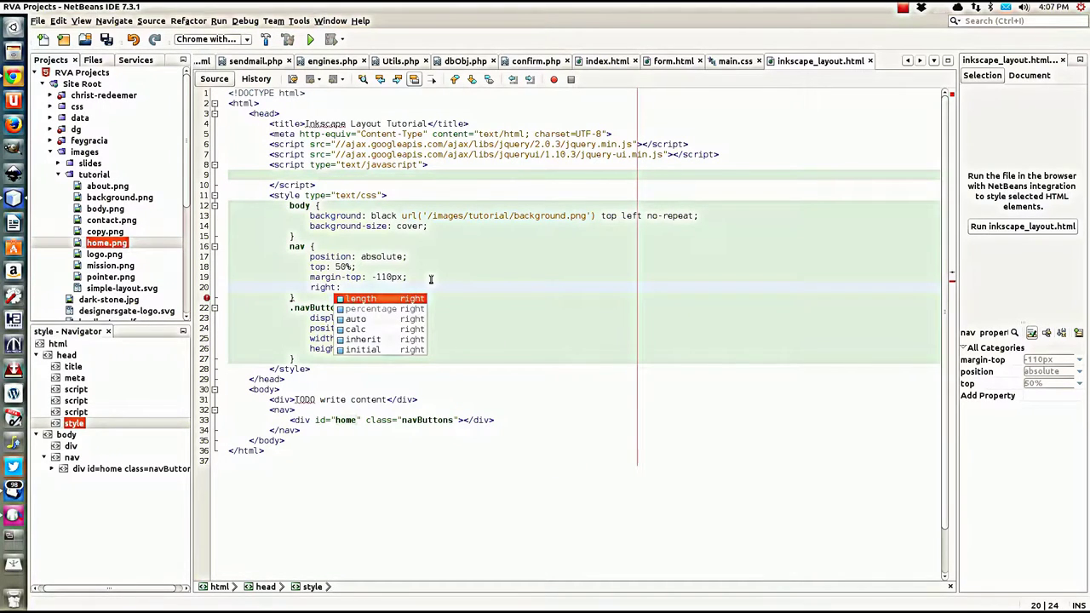
pyautogui.write('50px;')
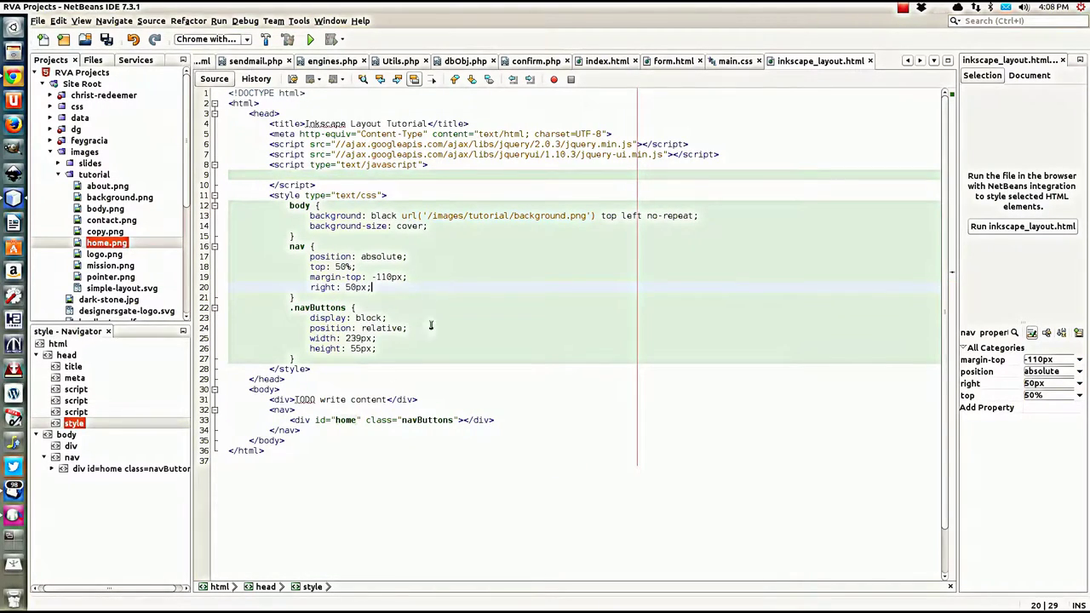
pyautogui.click(506, 420)
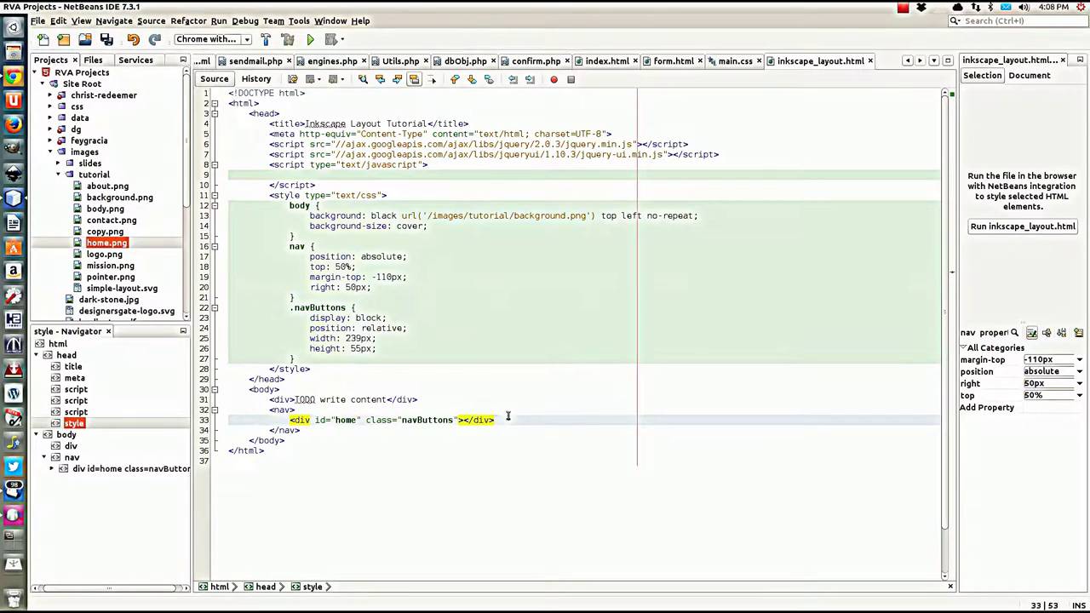
pyautogui.hotkey('shift', 'Up')
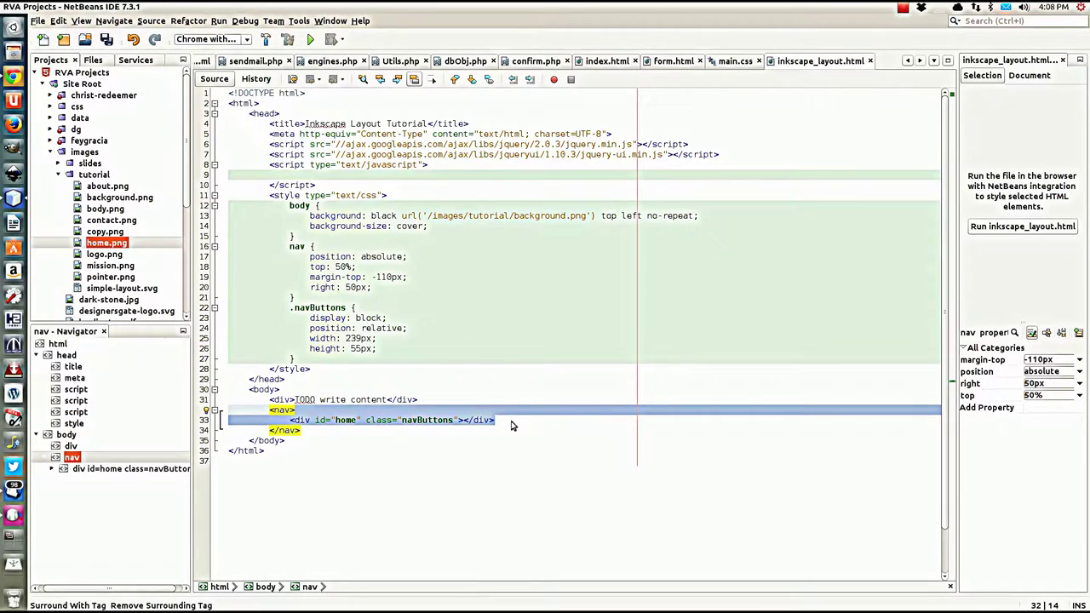
# Step: Duplicate the home div three times, renaming the copies' ids to mission, about and contact
pyautogui.click(511, 422)
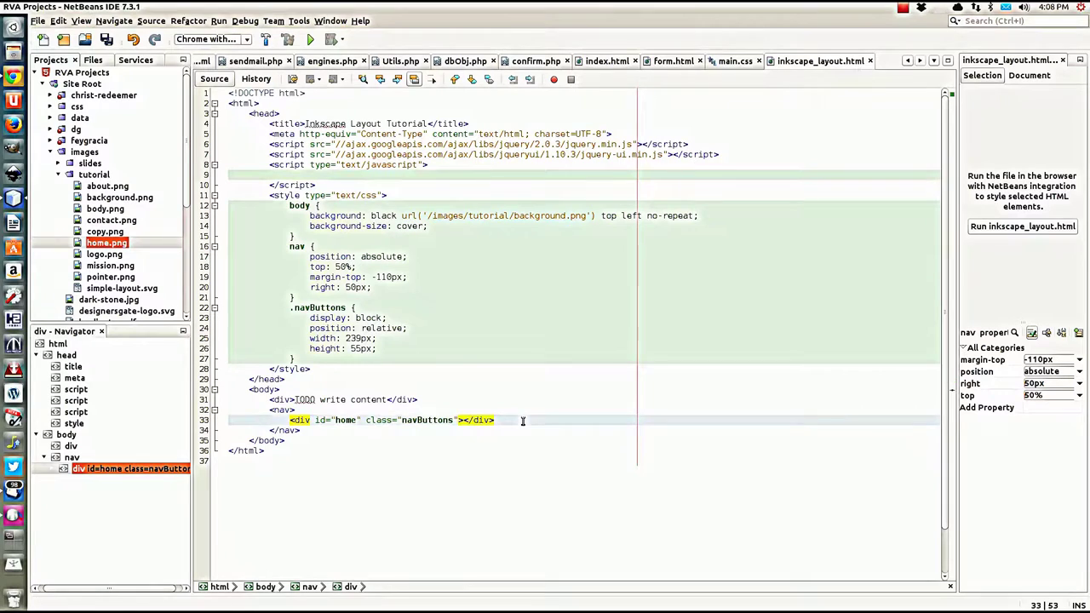
pyautogui.hotkey('ctrl', 'shift', 'Down')
pyautogui.hotkey('ctrl', 'shift', 'Down')
pyautogui.hotkey('ctrl', 'shift', 'Down')
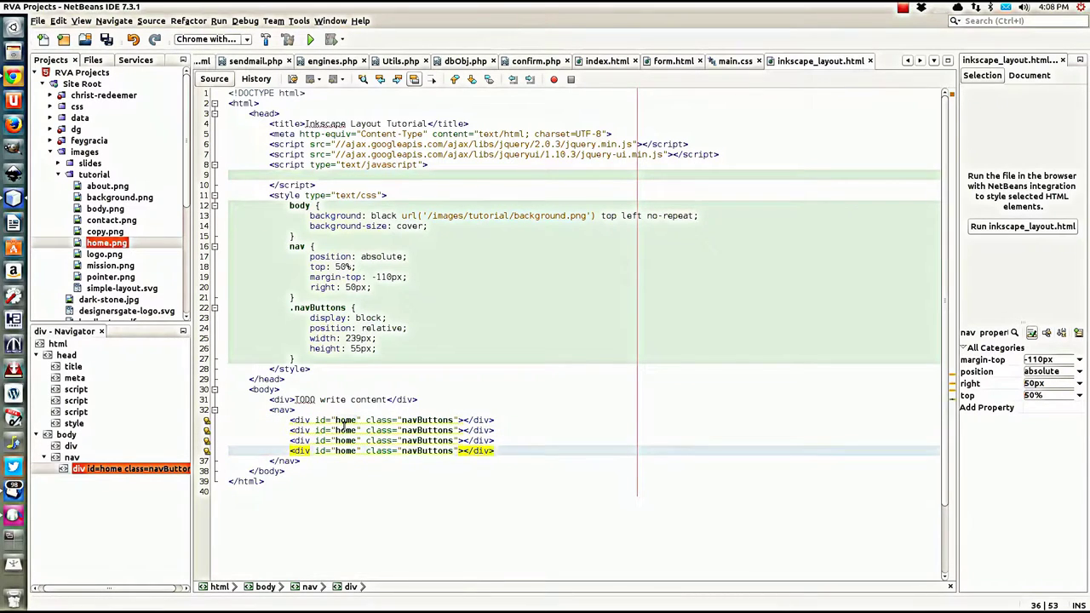
pyautogui.doubleClick(345, 430)
pyautogui.write('mission')
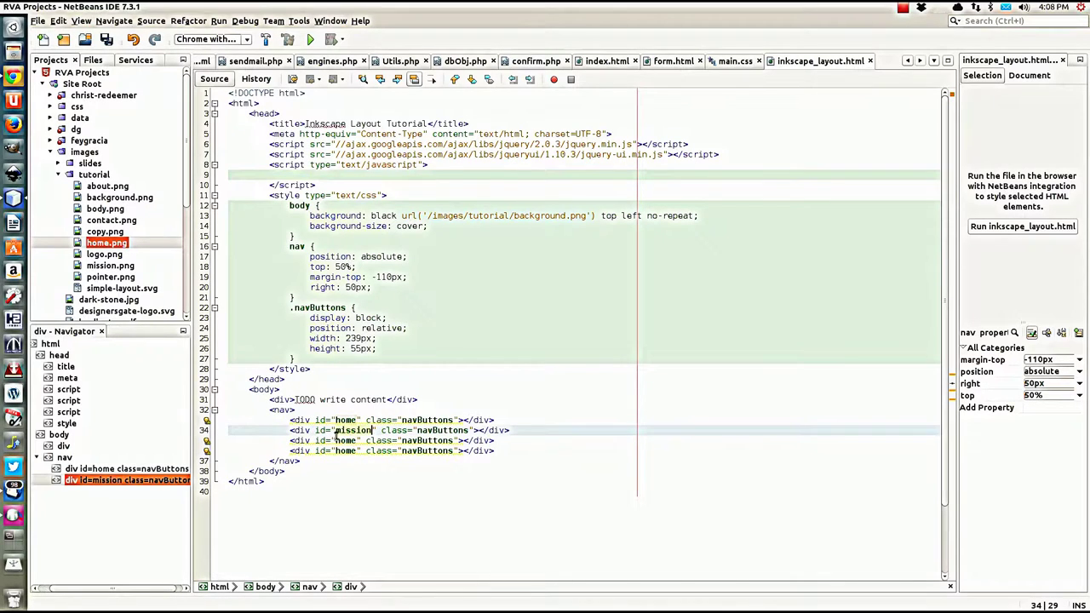
pyautogui.doubleClick(345, 440)
pyautogui.write('about')
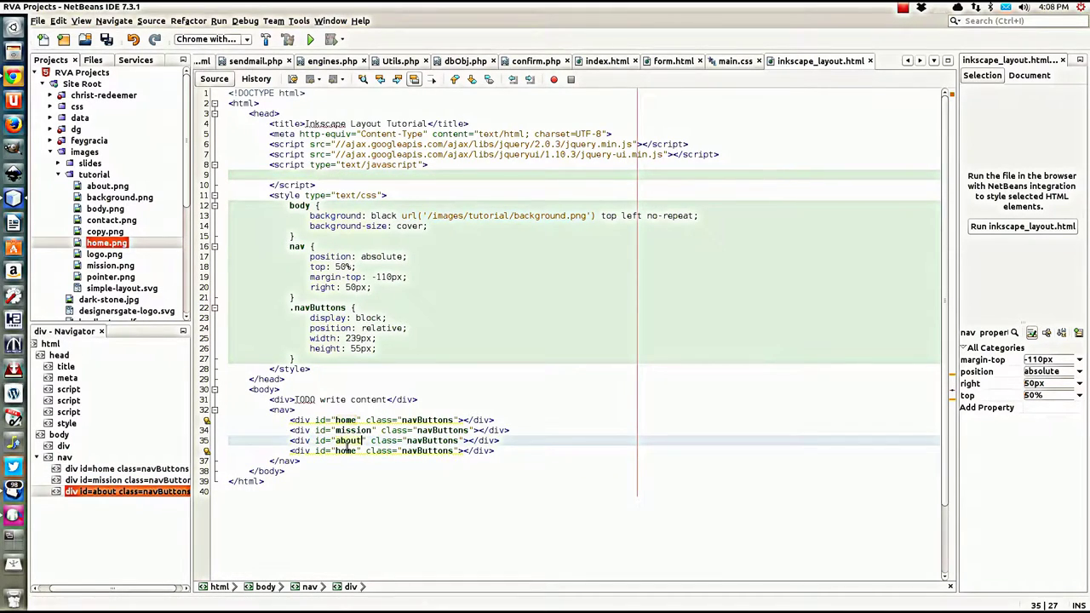
pyautogui.doubleClick(347, 451)
pyautogui.write('conta')
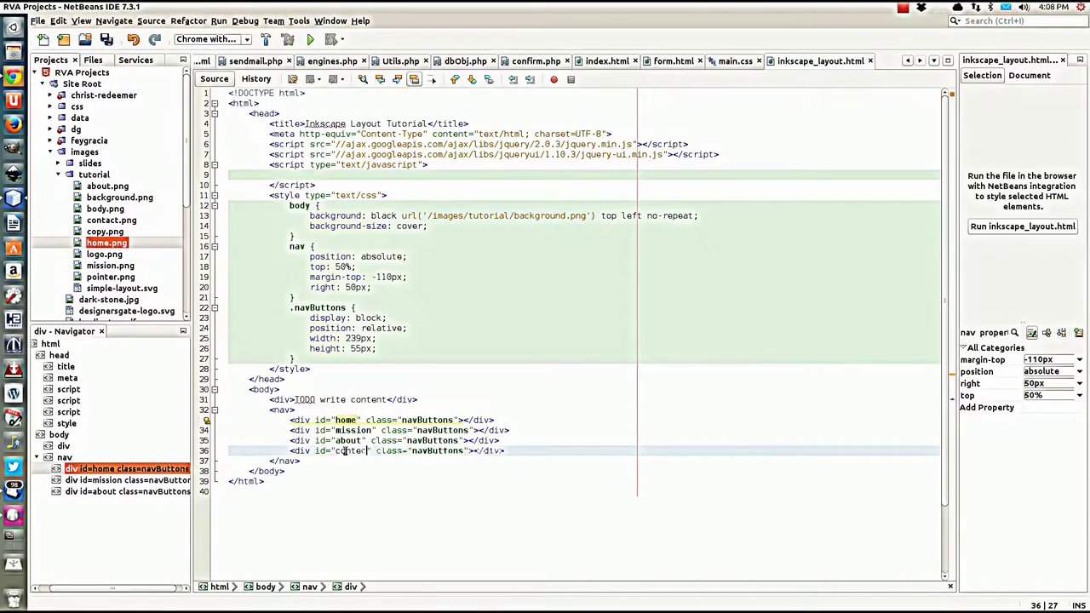
pyautogui.write('ct')
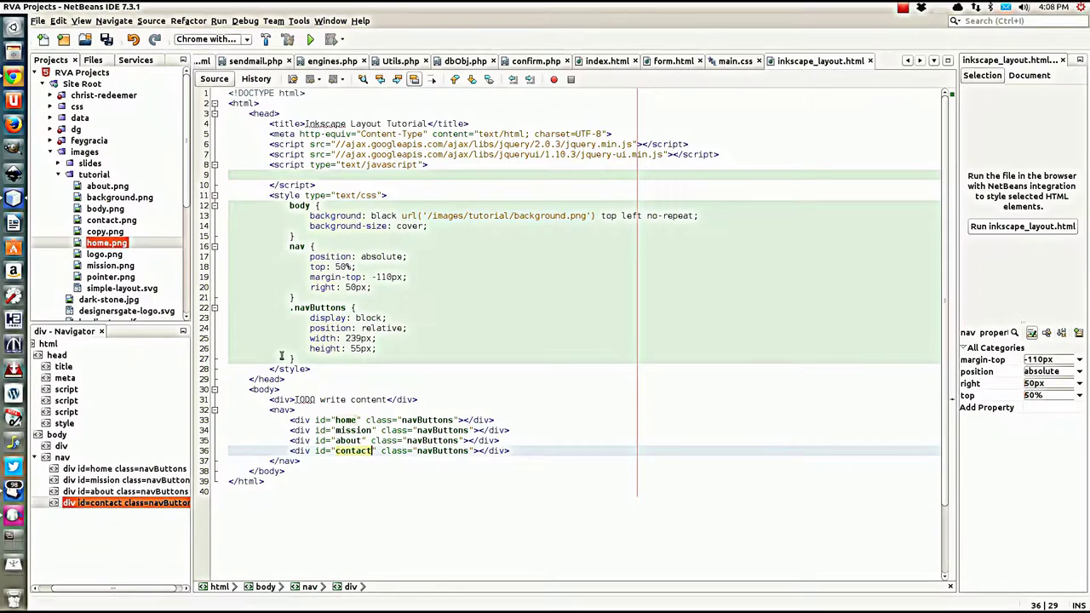
pyautogui.click(350, 361)
# Step: Add a #home rule: background transparent url('/images/tutorial/home.png') top left no-repeat
pyautogui.press('Return')
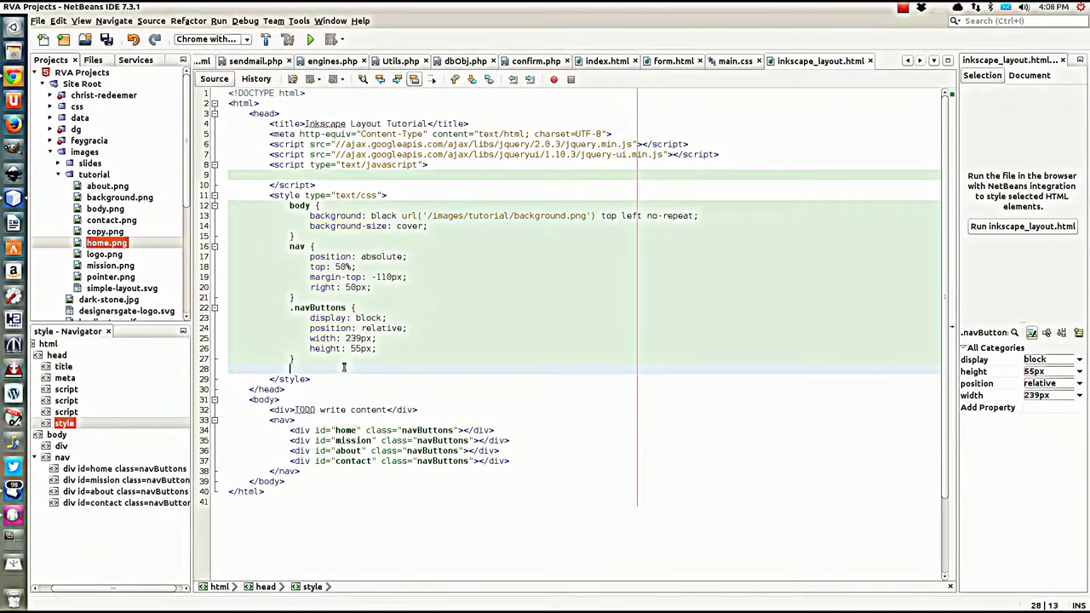
pyautogui.write('#home {')
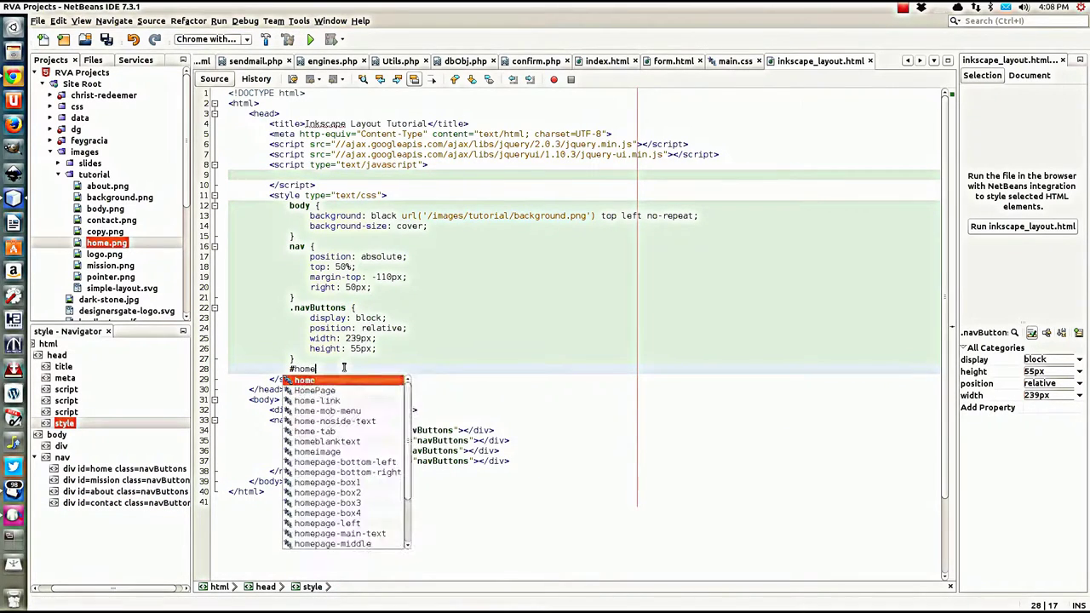
pyautogui.press('Return')
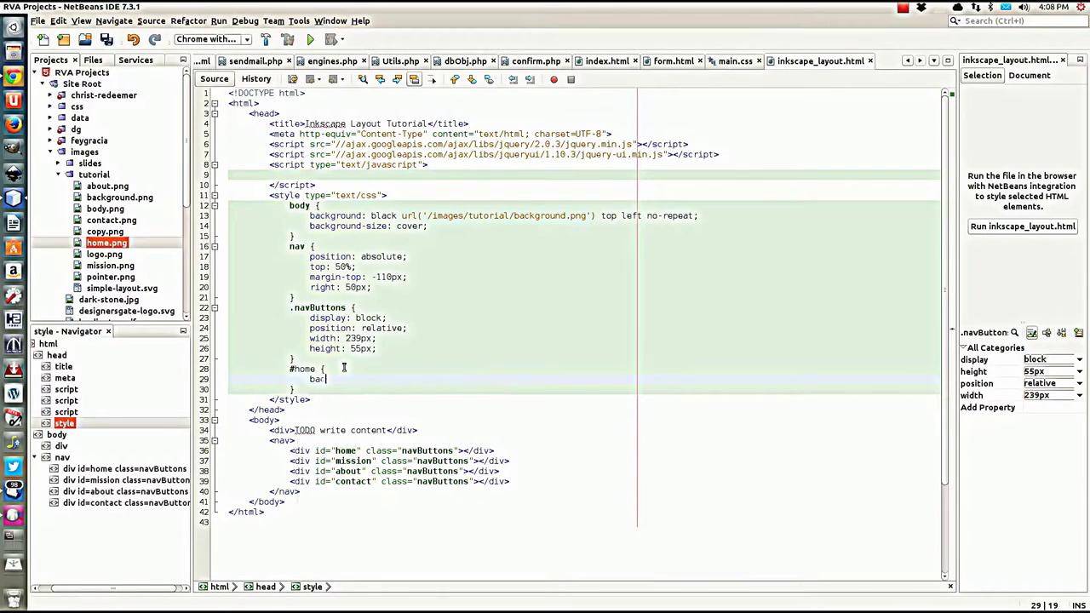
pyautogui.write('bac')
pyautogui.press('Return')
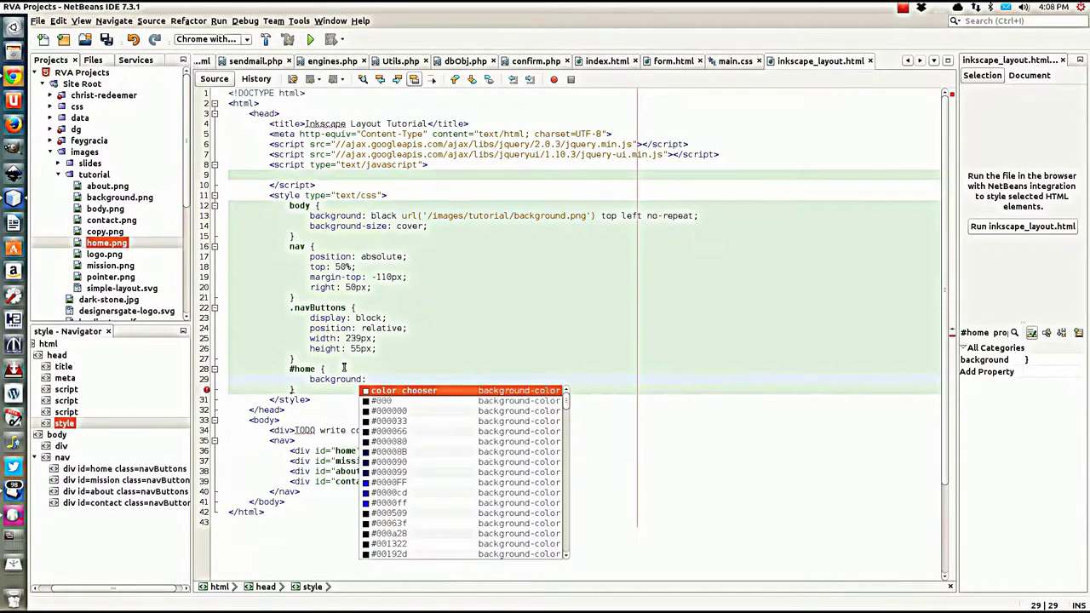
pyautogui.write('tran')
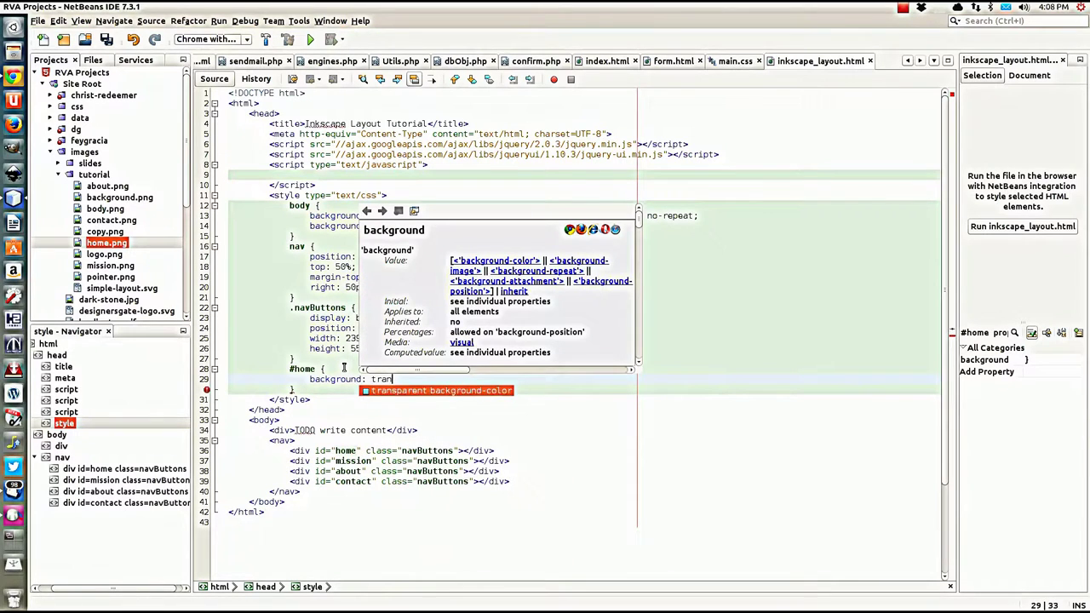
pyautogui.press('Return')
pyautogui.write('url(')
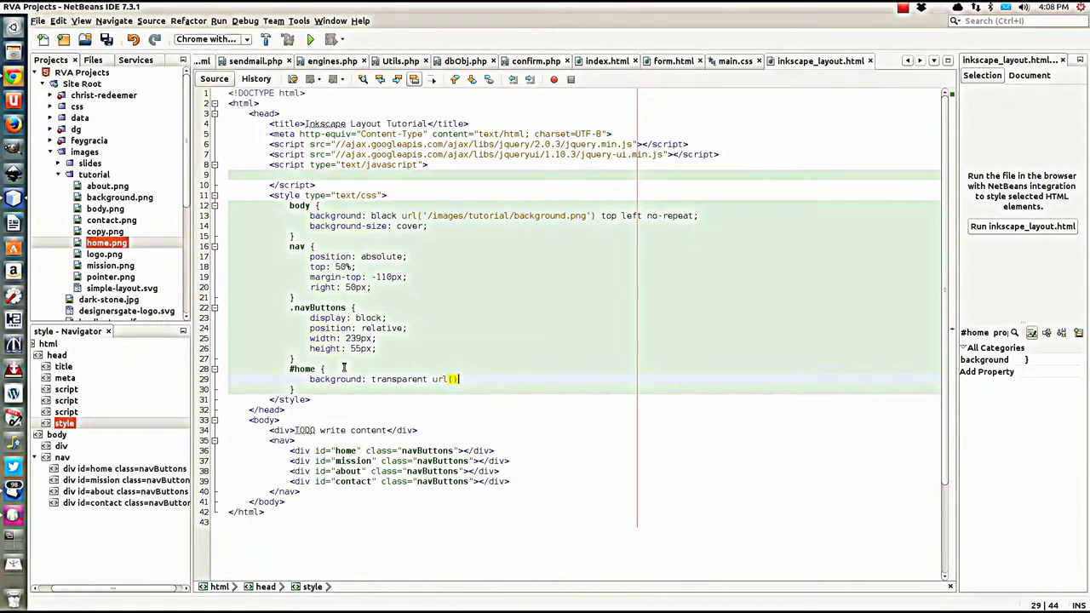
pyautogui.write(') too')
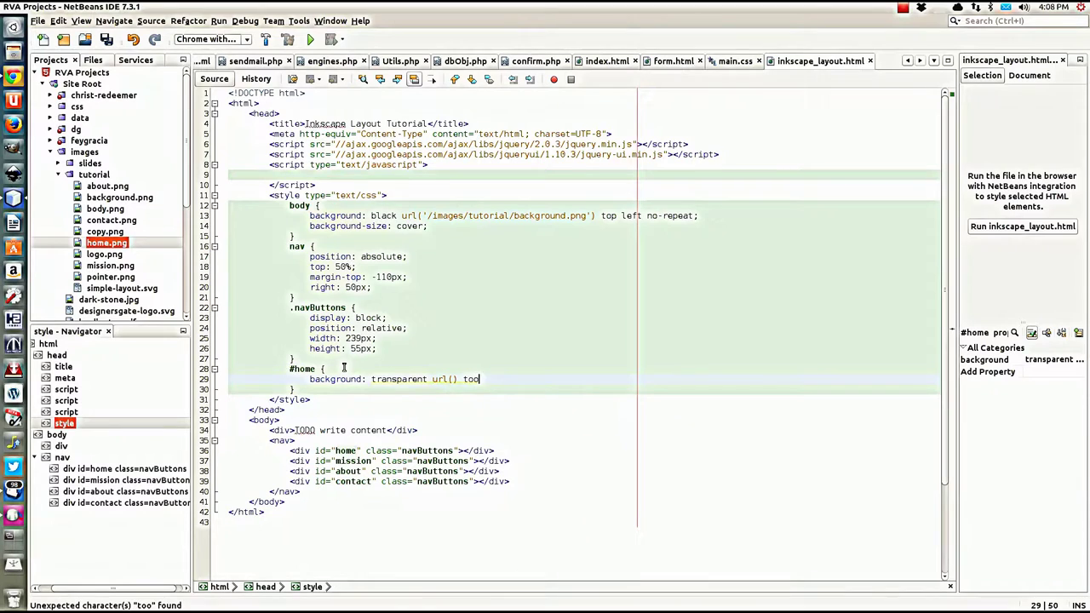
pyautogui.press('BackSpace')
pyautogui.write('p left')
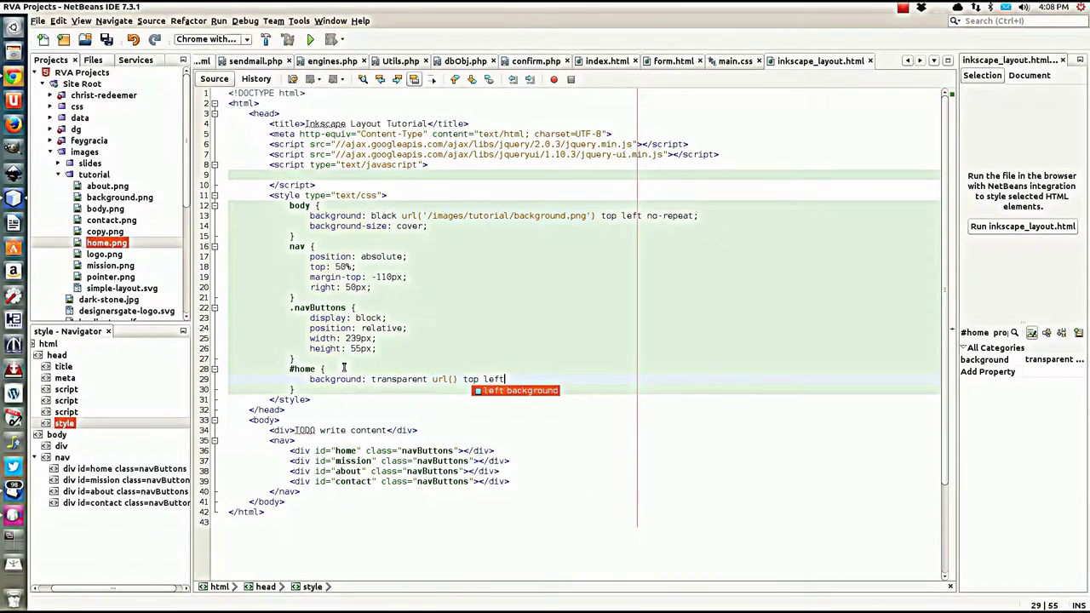
pyautogui.write(' no-repeat;')
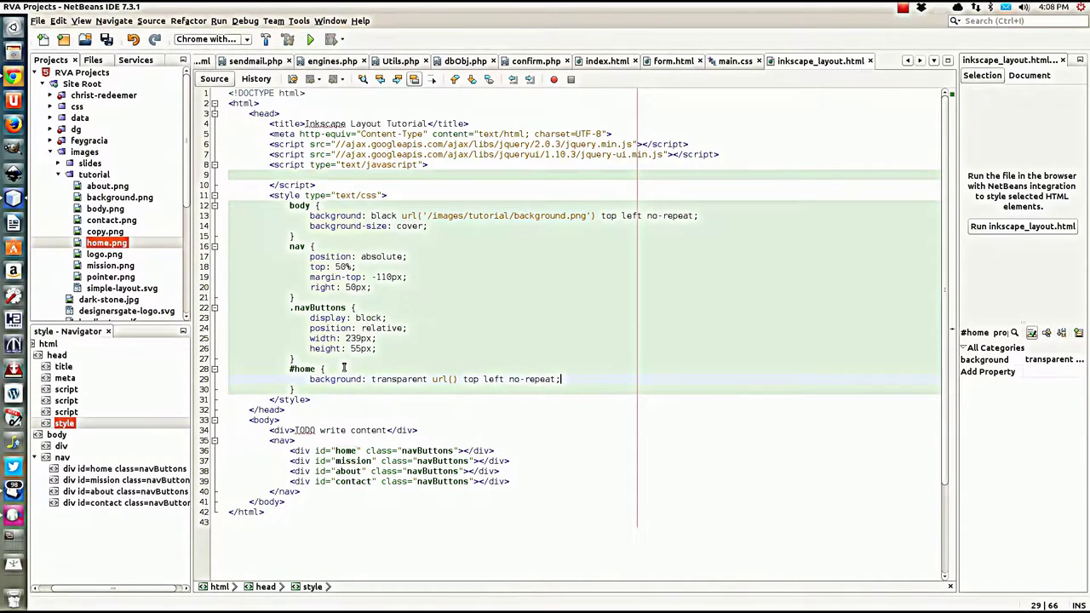
pyautogui.click(451, 380)
pyautogui.write("'/i")
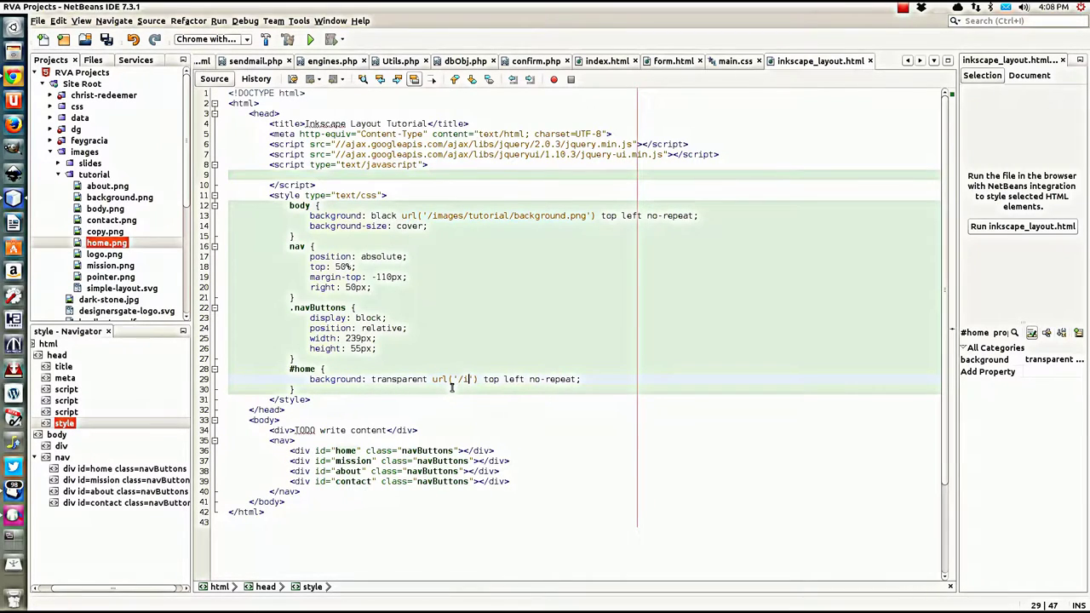
pyautogui.write('mages/turori')
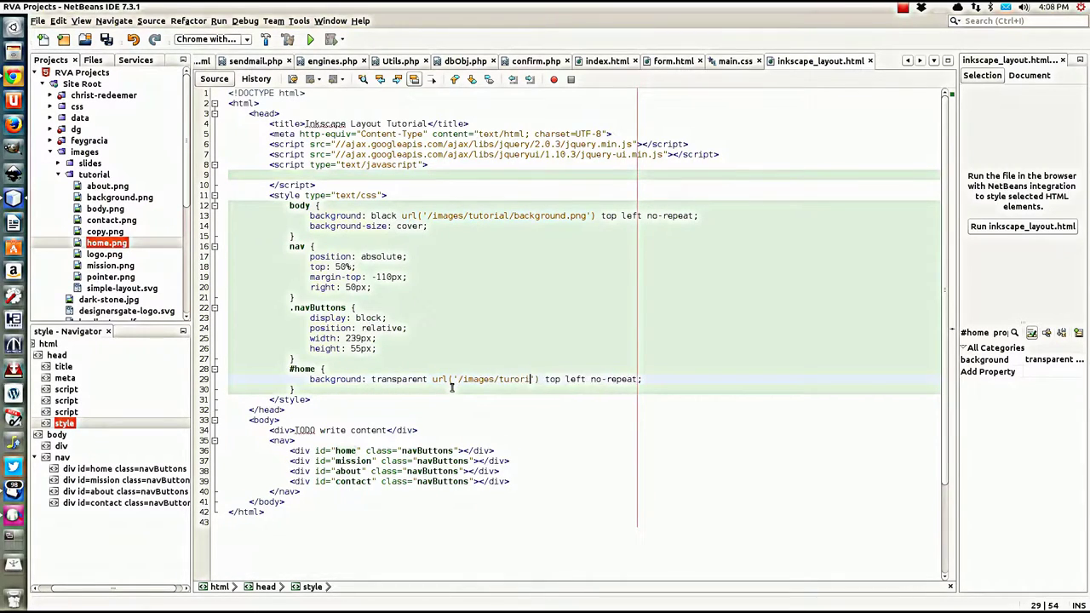
pyautogui.write('al/h')
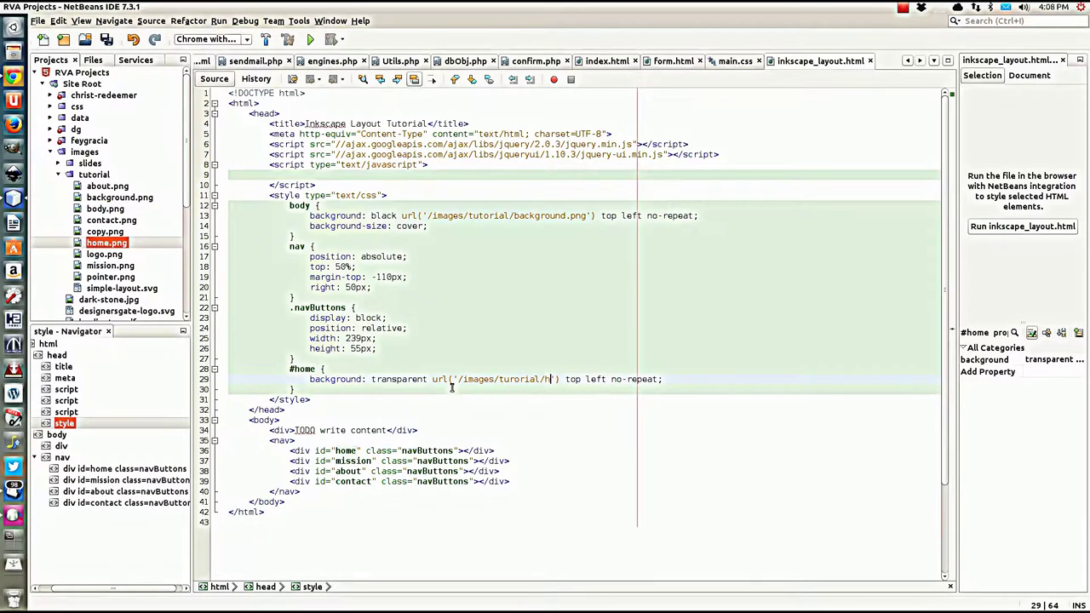
pyautogui.write('ome.pn')
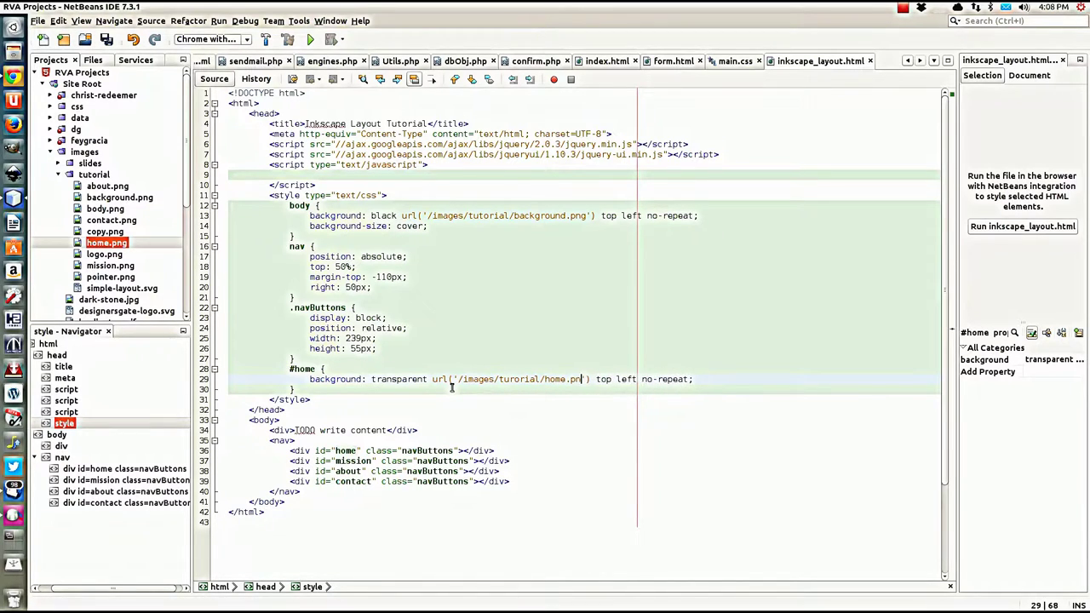
pyautogui.write("g')")
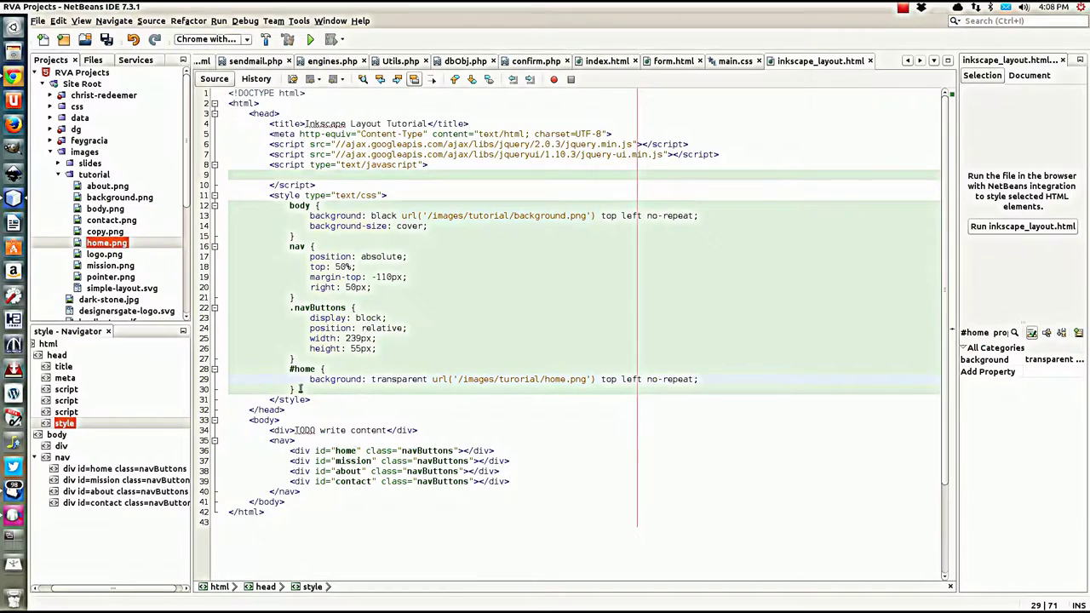
pyautogui.moveTo(299, 389); pyautogui.dragTo(298, 359)
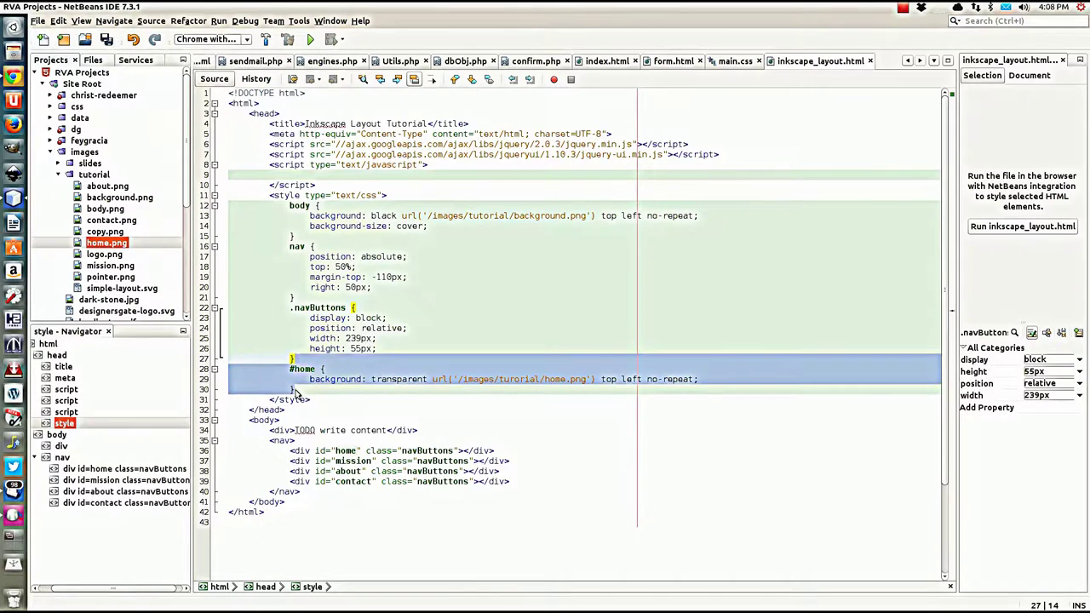
# Step: Duplicate the #home rule as #mission, changing its selector and image name to mission
pyautogui.hotkey('ctrl', 'c')
pyautogui.click(297, 392)
pyautogui.hotkey('ctrl', 'v')
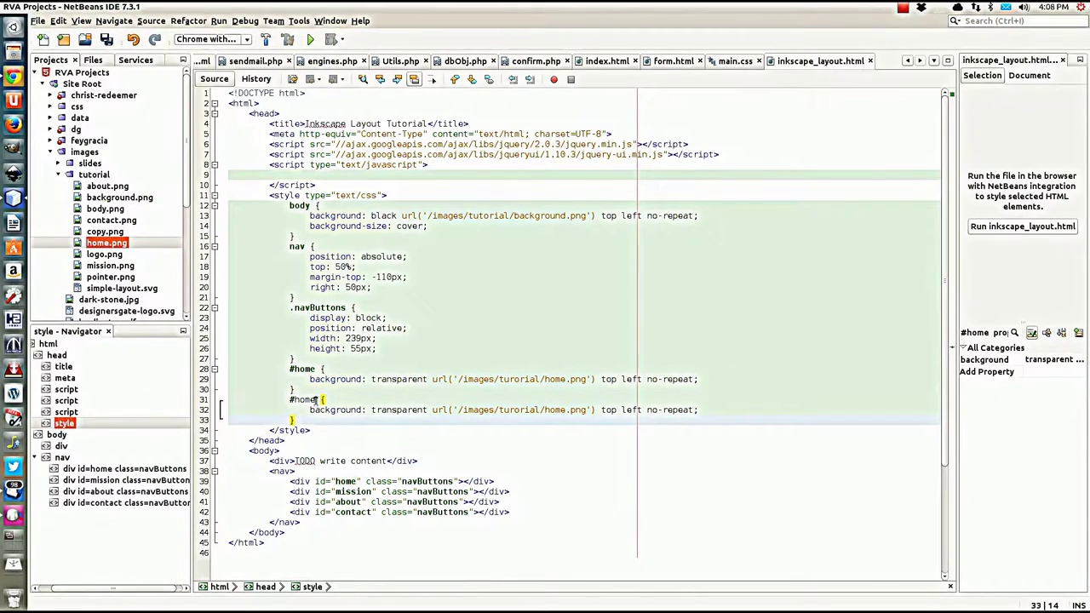
pyautogui.doubleClick(305, 399)
pyautogui.write('mission')
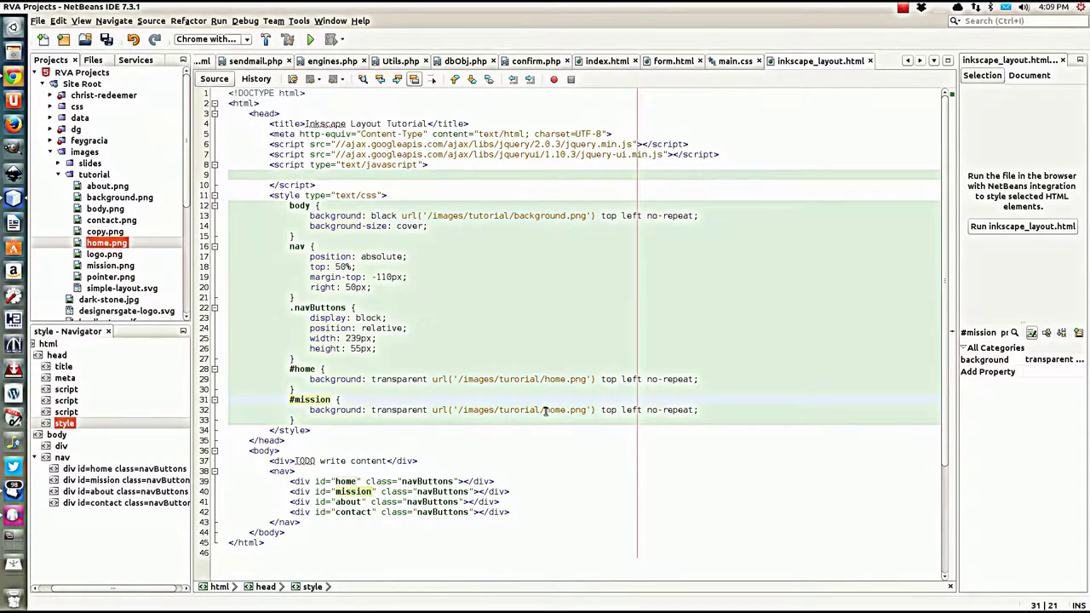
pyautogui.moveTo(545, 410); pyautogui.dragTo(562, 410)
pyautogui.write('mission')
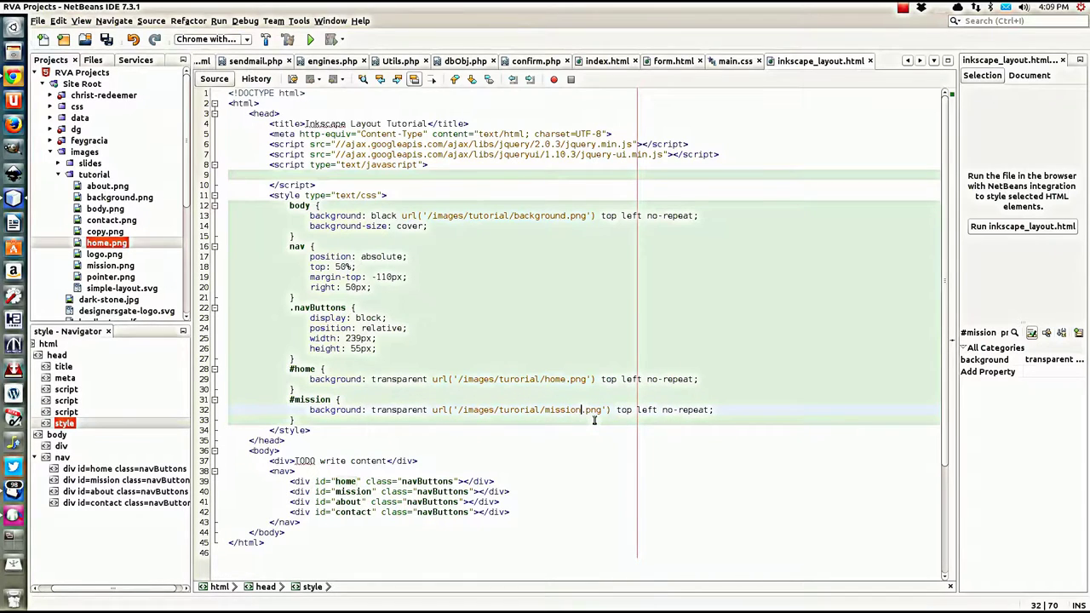
pyautogui.moveTo(297, 421); pyautogui.dragTo(294, 390)
pyautogui.click(298, 412)
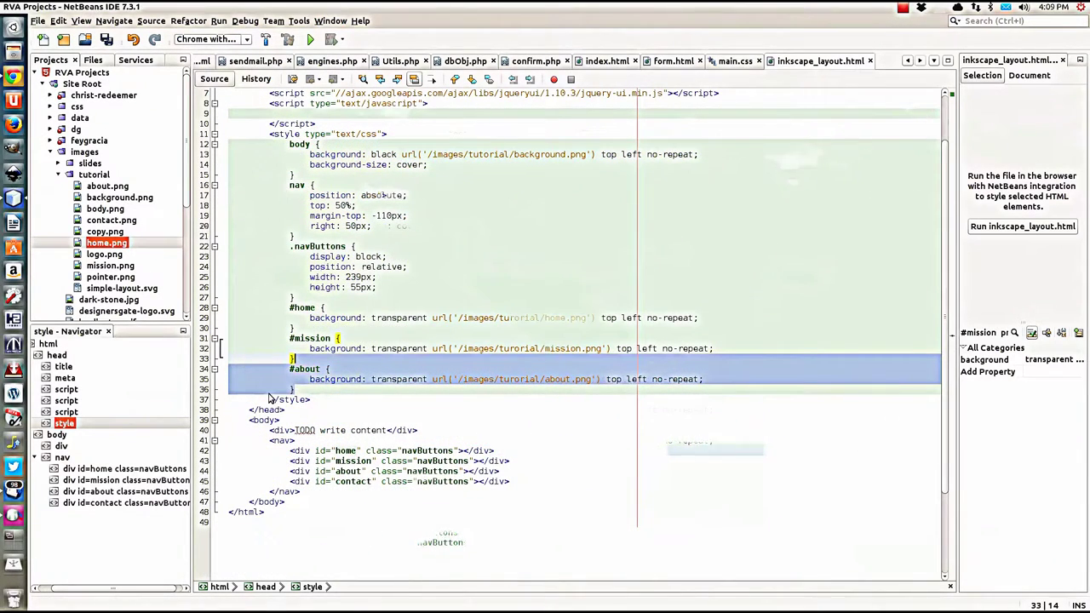
# Step: Copy the #about rule into a #contact rule using the contact image, and save inkscape_layout.html
pyautogui.click(322, 390)
pyautogui.hotkey('ctrl', 'v')
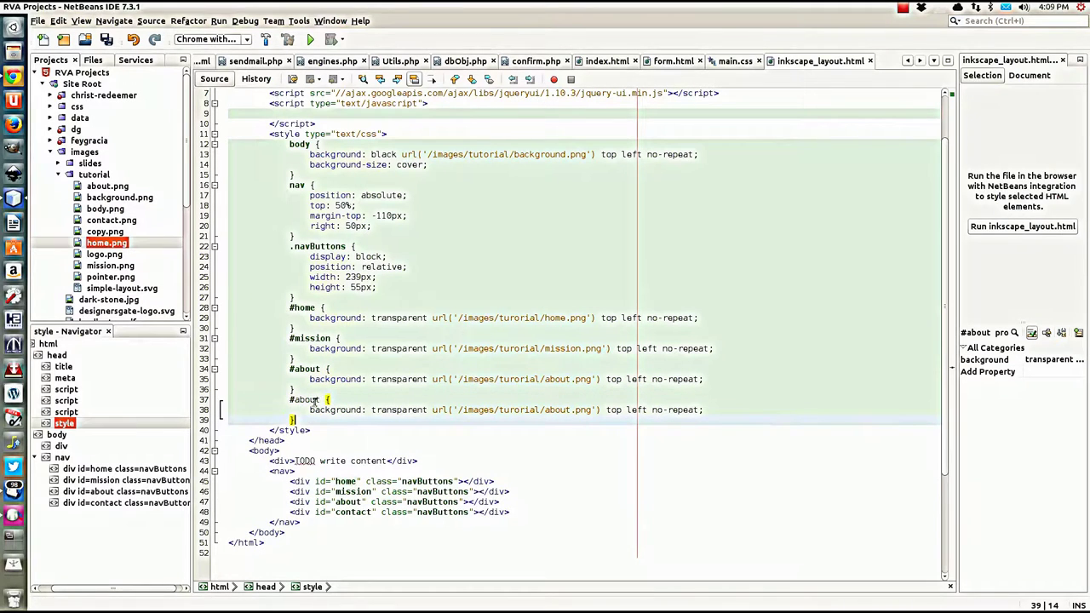
pyautogui.doubleClick(306, 399)
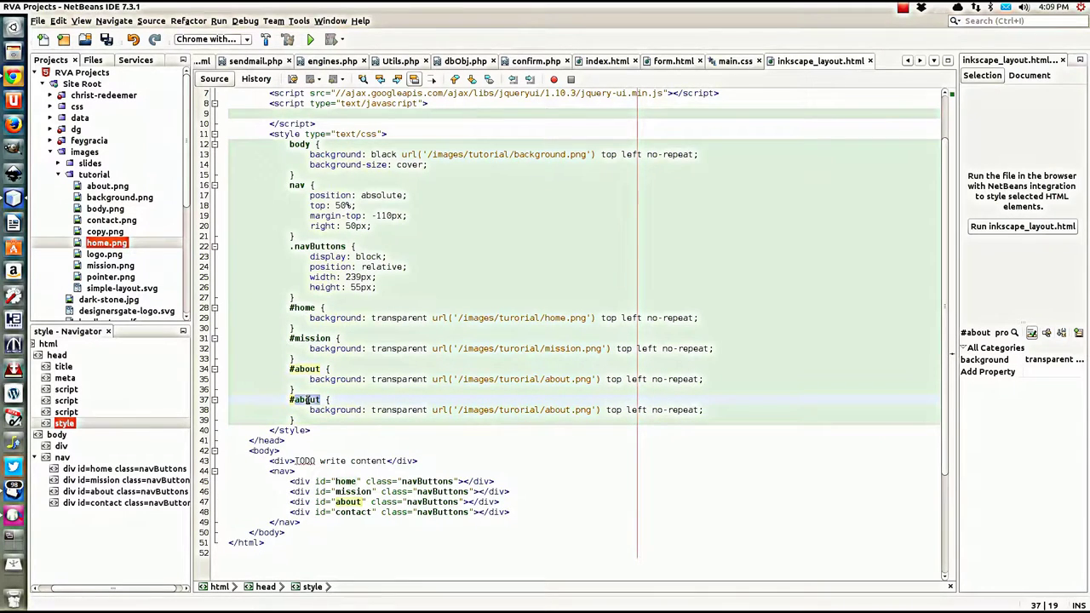
pyautogui.write('contact')
pyautogui.doubleClick(552, 410)
pyautogui.write('con')
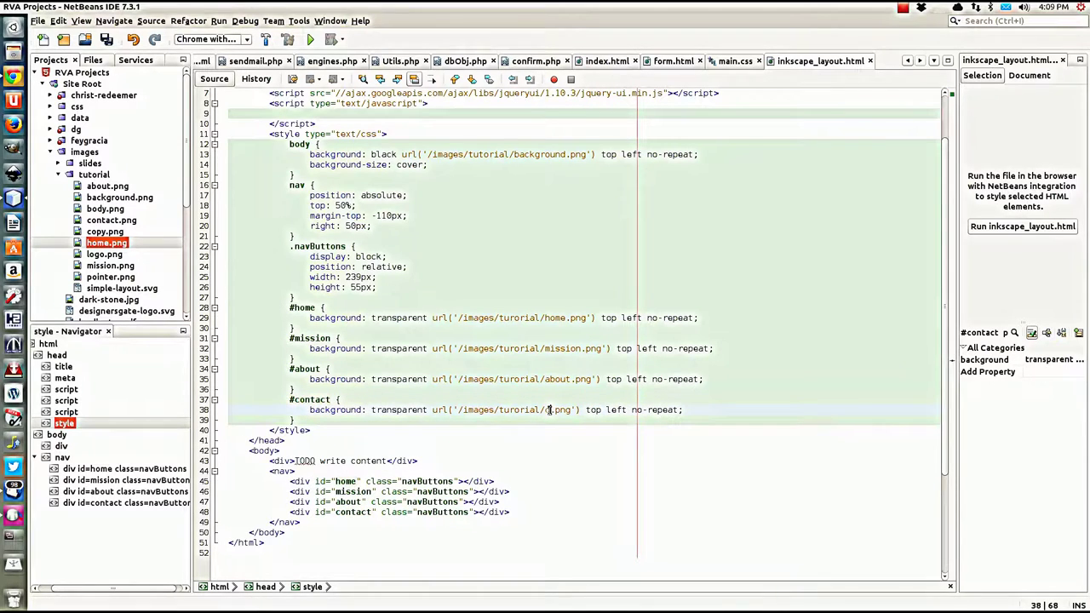
pyautogui.write('tact')
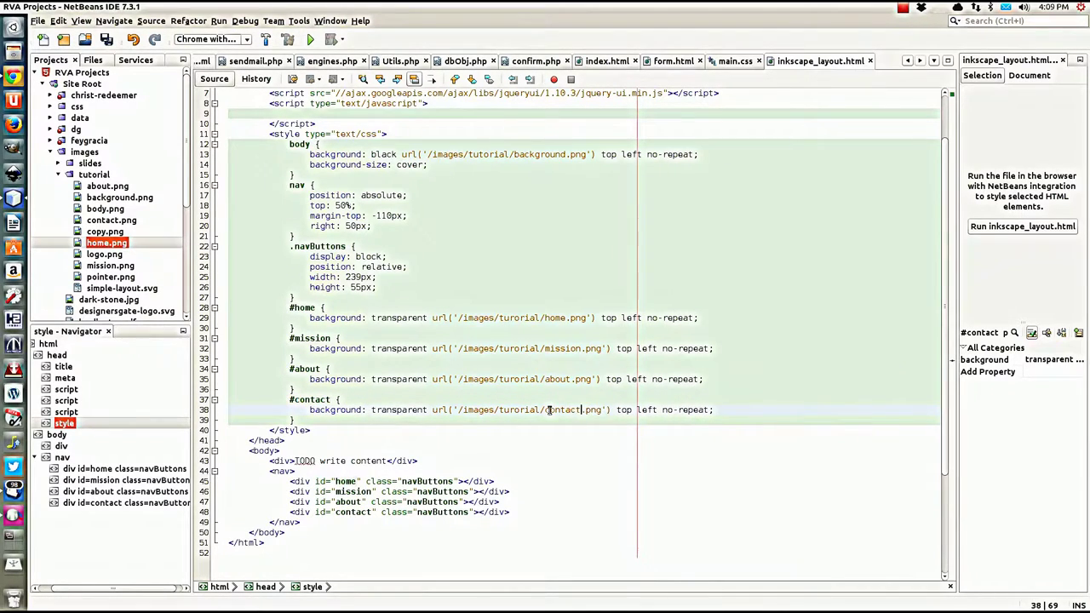
pyautogui.click(303, 421)
pyautogui.hotkey('ctrl', 's')
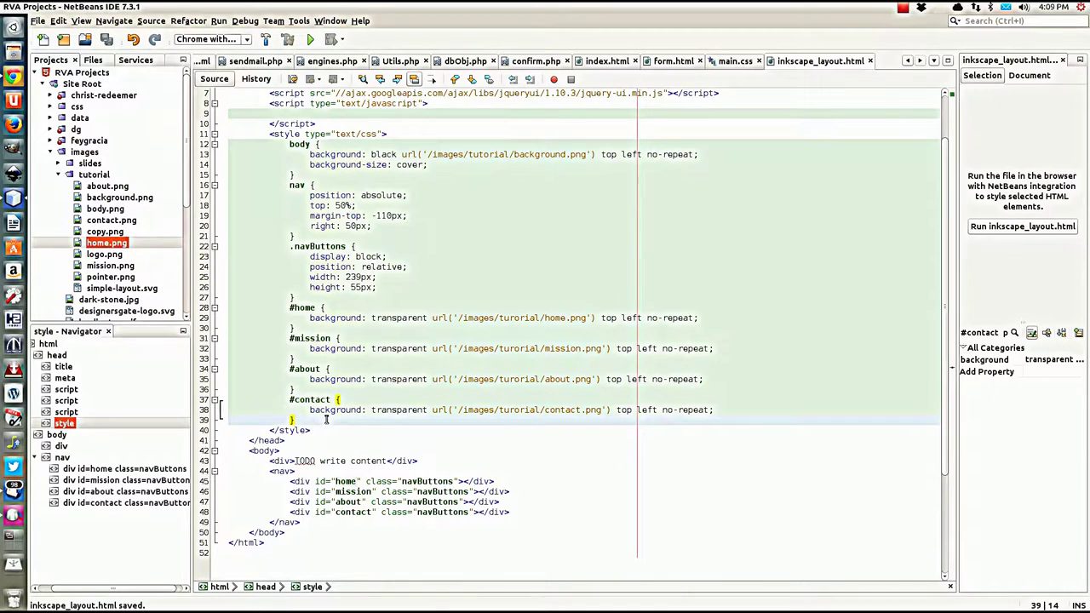
pyautogui.click(300, 299)
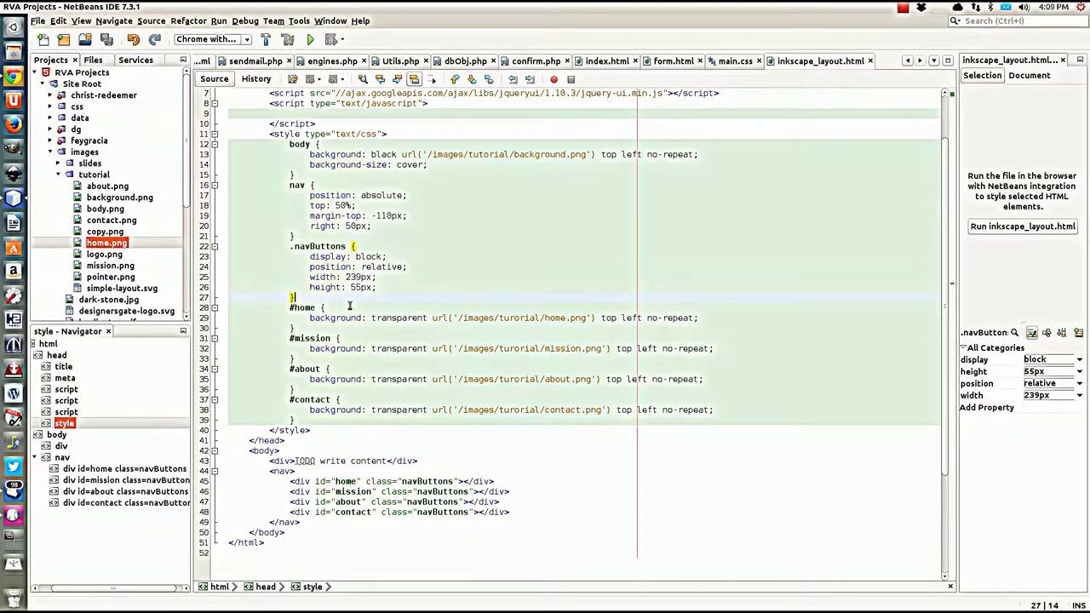
# Step: Add a .navButtons:hover rule with box-shadow: 0 0 10px white and save the file
pyautogui.press('Return')
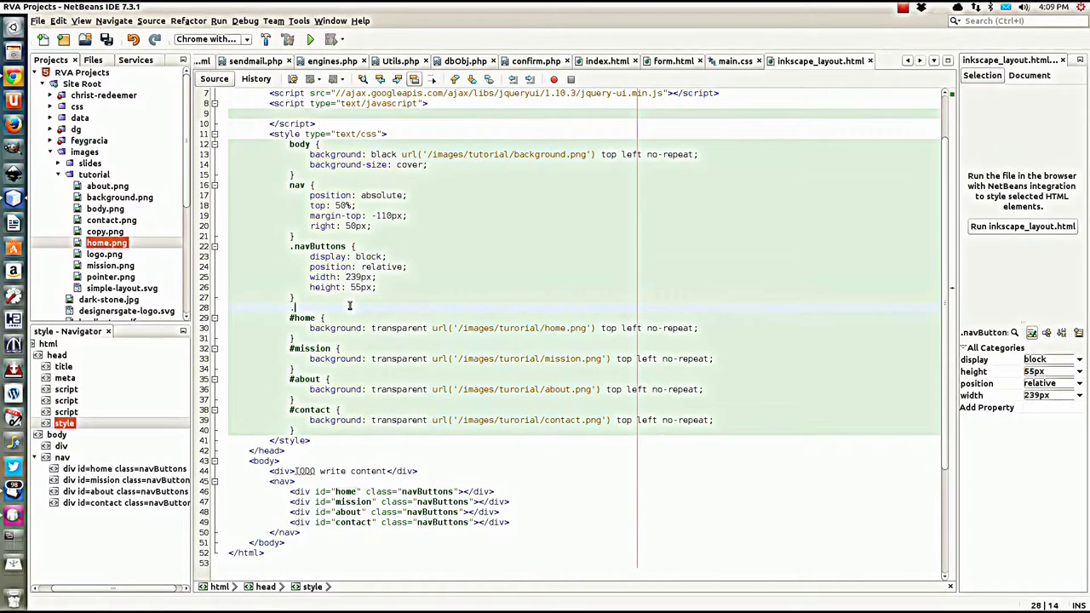
pyautogui.write('.nav')
pyautogui.write('Buttons {')
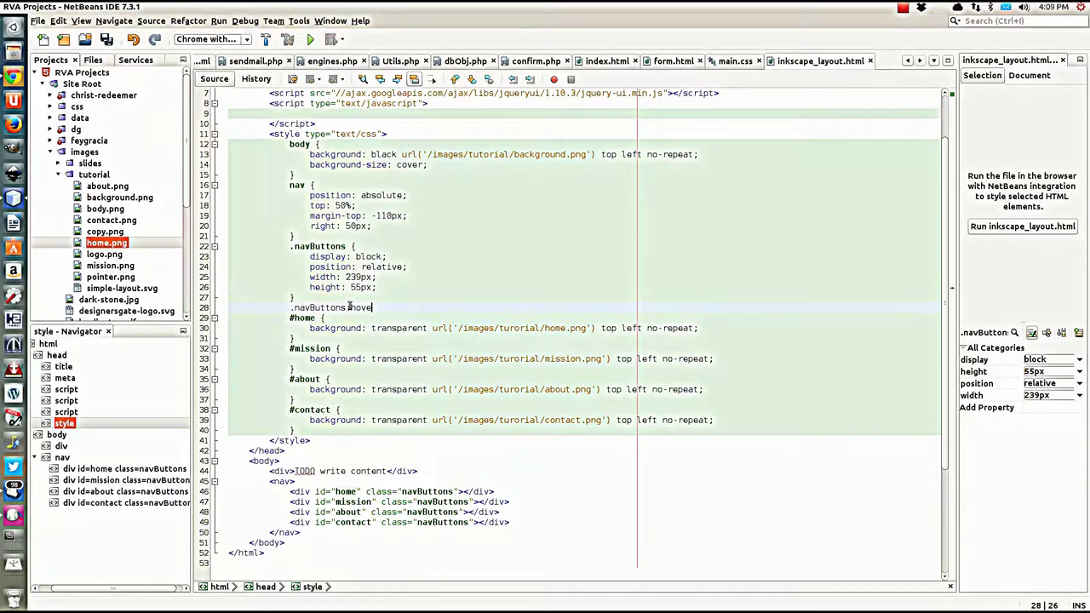
pyautogui.write('{')
pyautogui.press('Return')
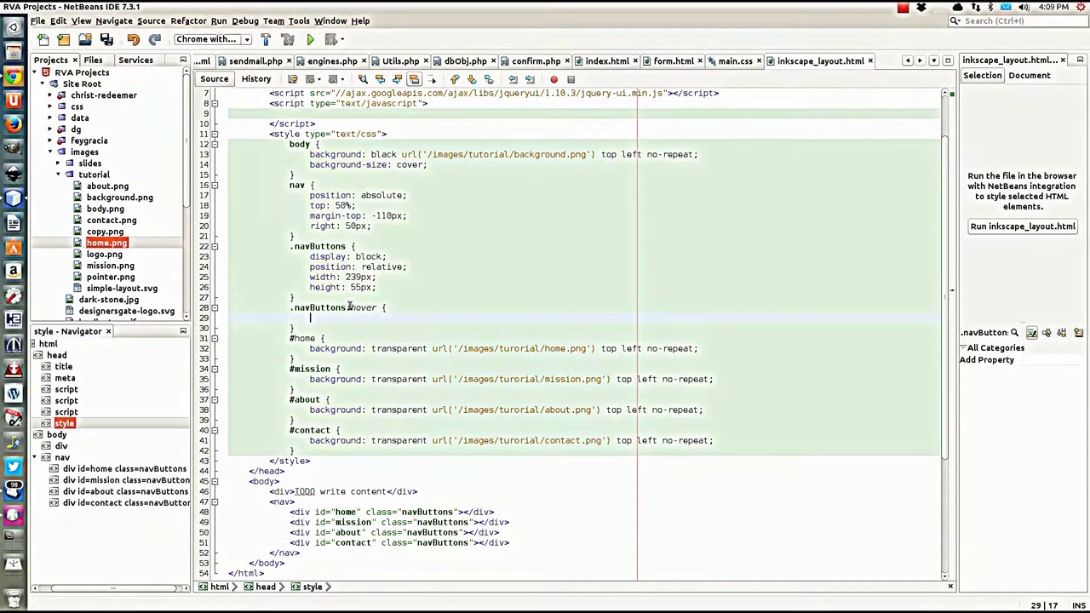
pyautogui.write('bo')
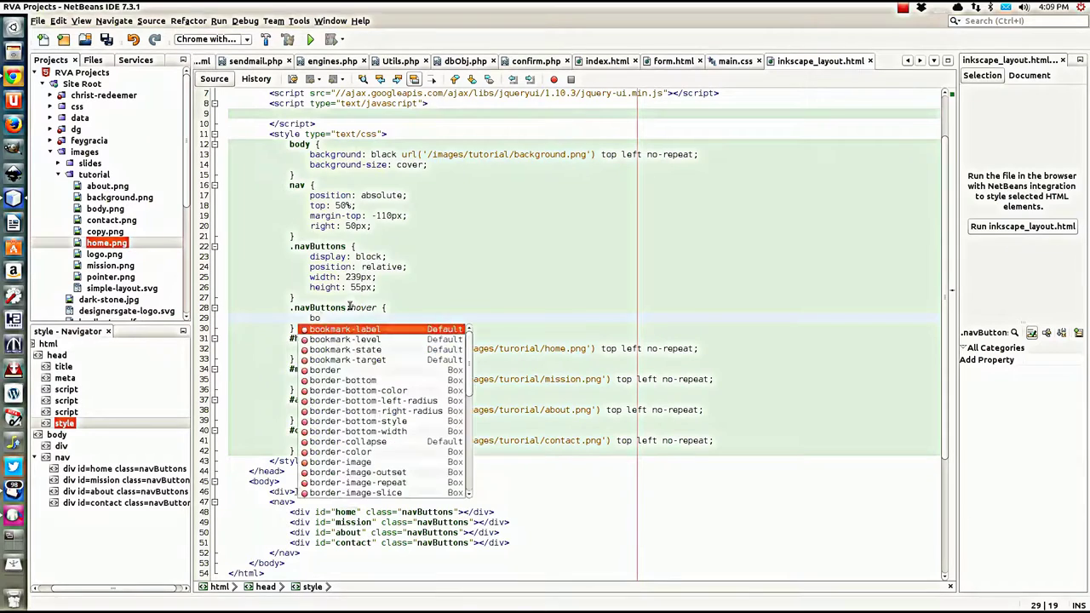
pyautogui.write('x')
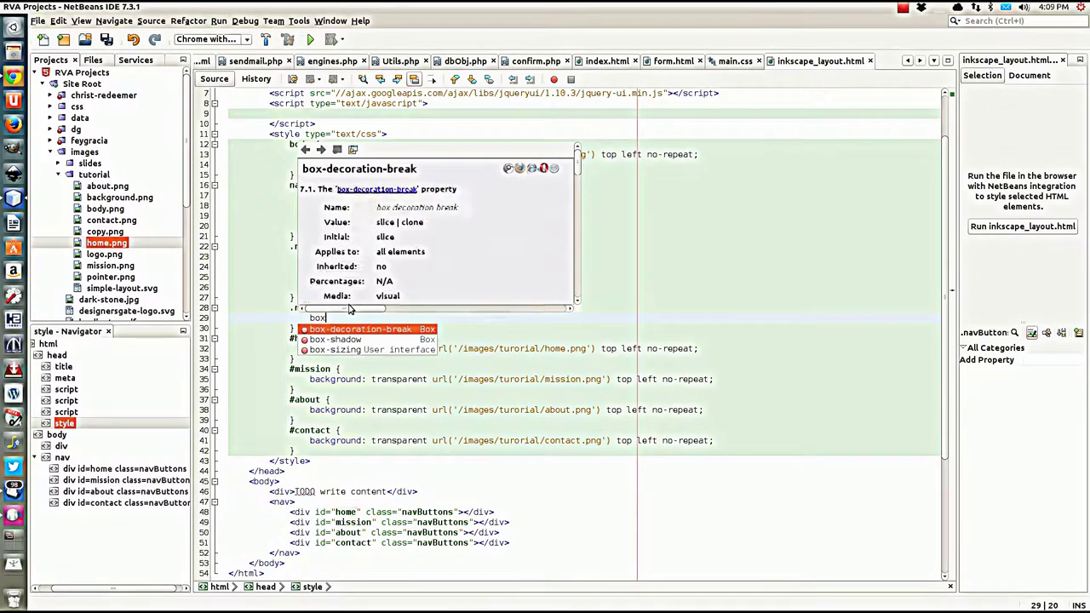
pyautogui.press('Down')
pyautogui.press('Return')
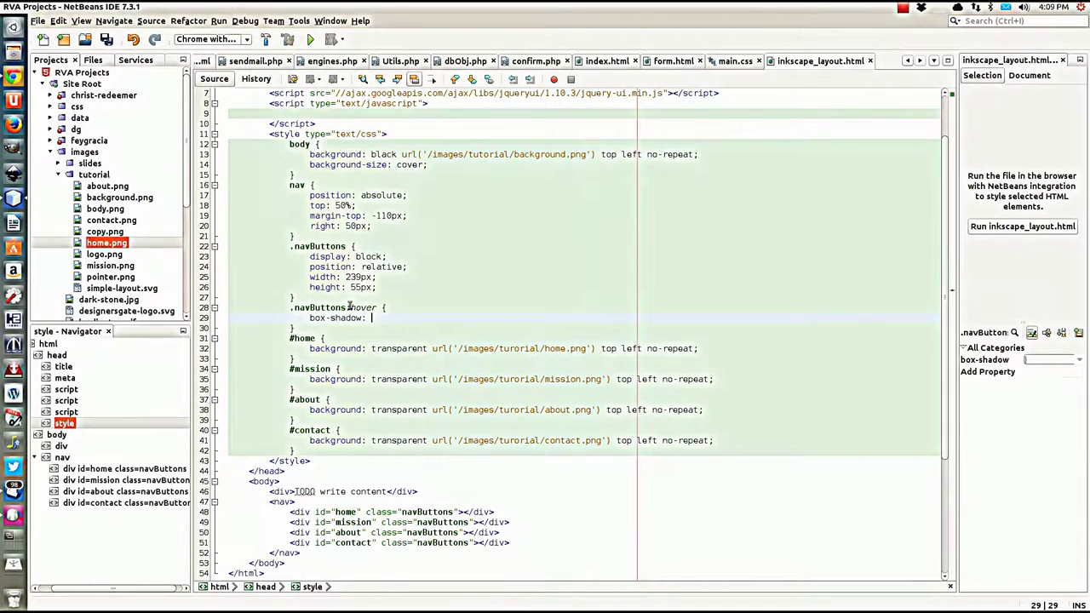
pyautogui.write('0 0')
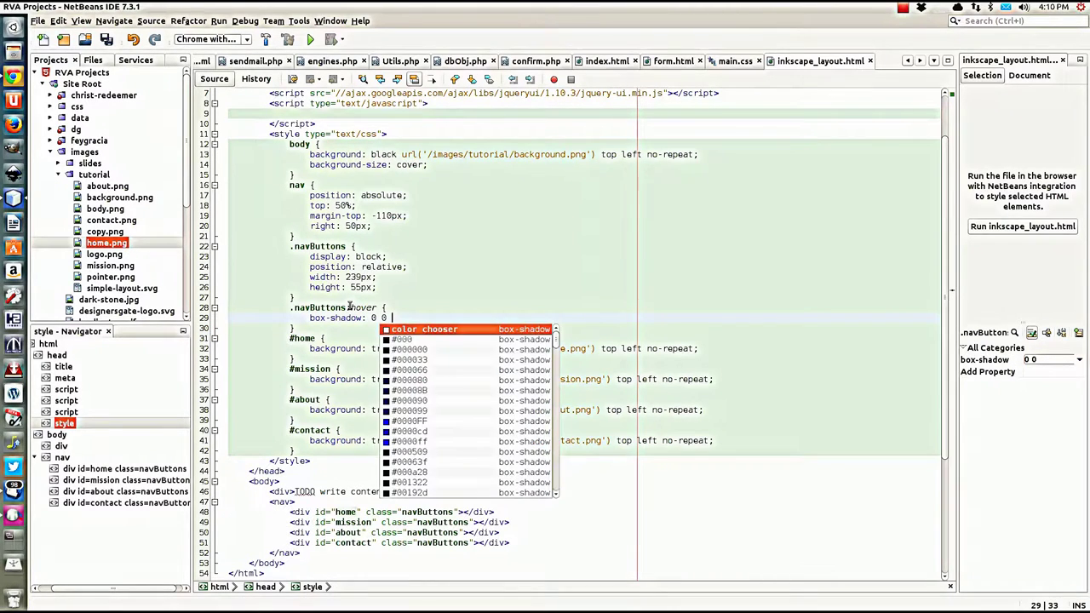
pyautogui.write(' 10px ')
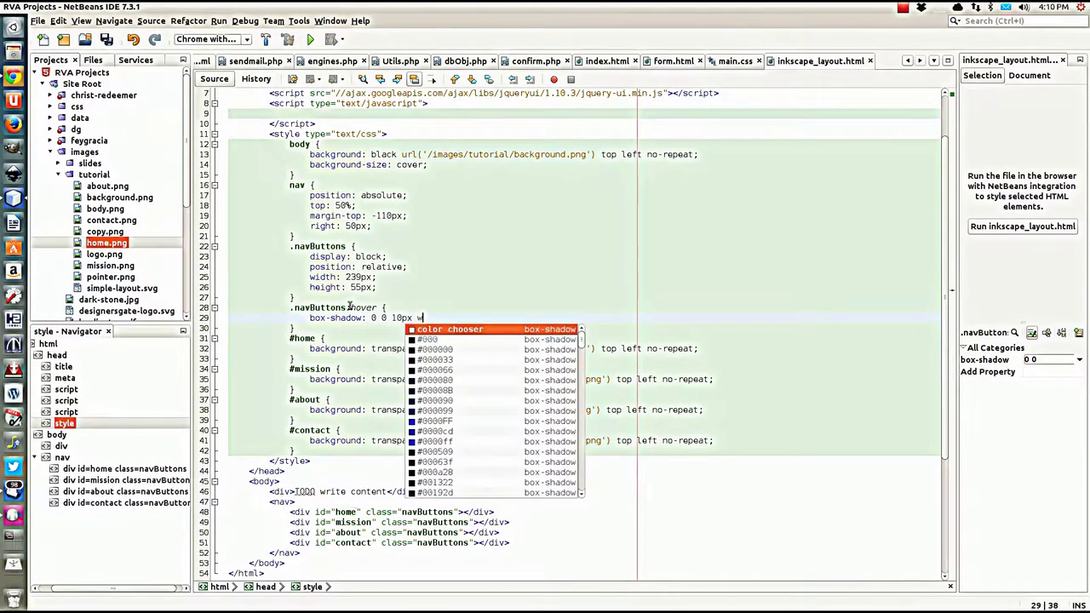
pyautogui.write('white;')
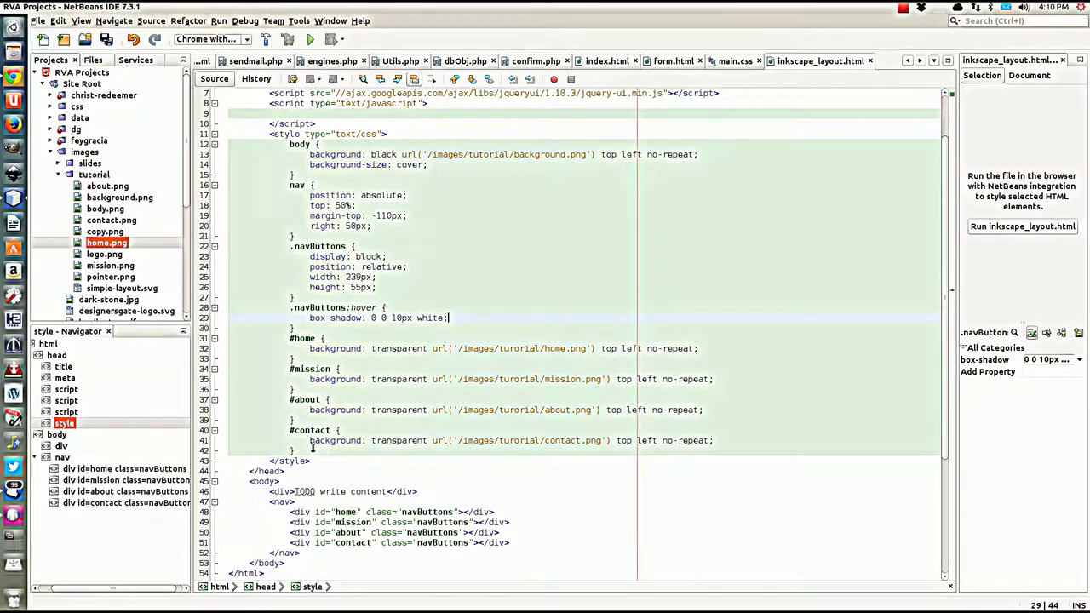
pyautogui.click(313, 449)
pyautogui.hotkey('ctrl', 's')
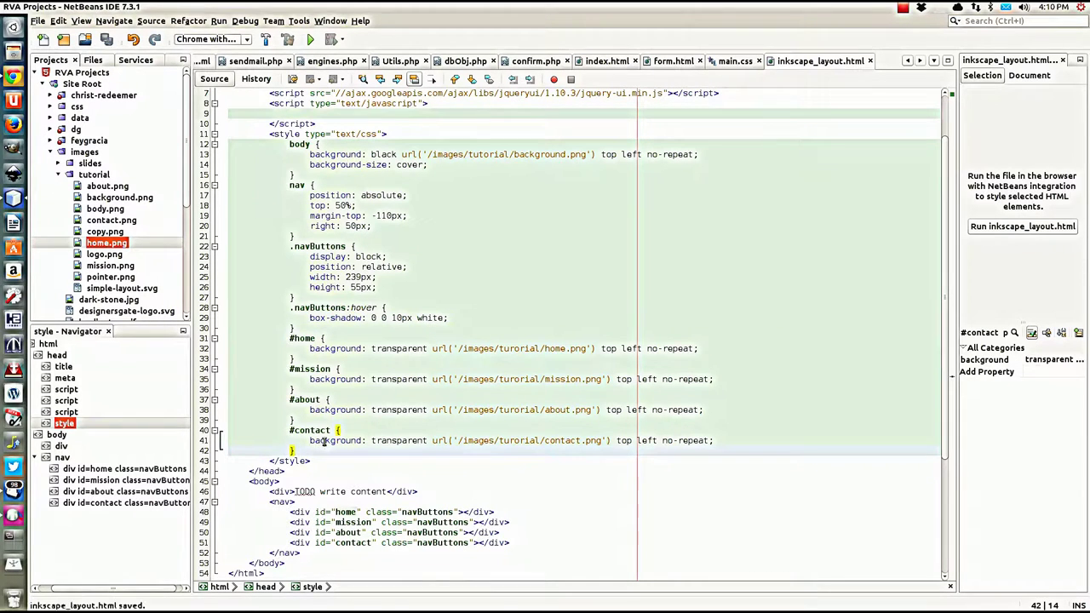
# Step: Reload the page preview in Chrome and hide Developer Tools to see the full page
pyautogui.click(14, 81)
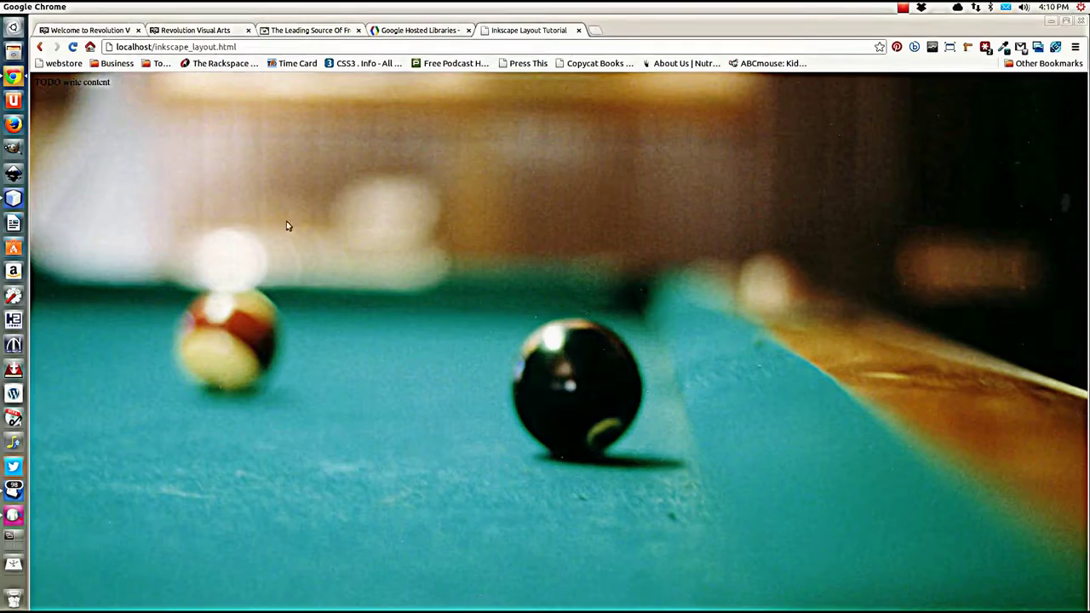
pyautogui.hotkey('ctrl', 'r')
pyautogui.click(15, 54)
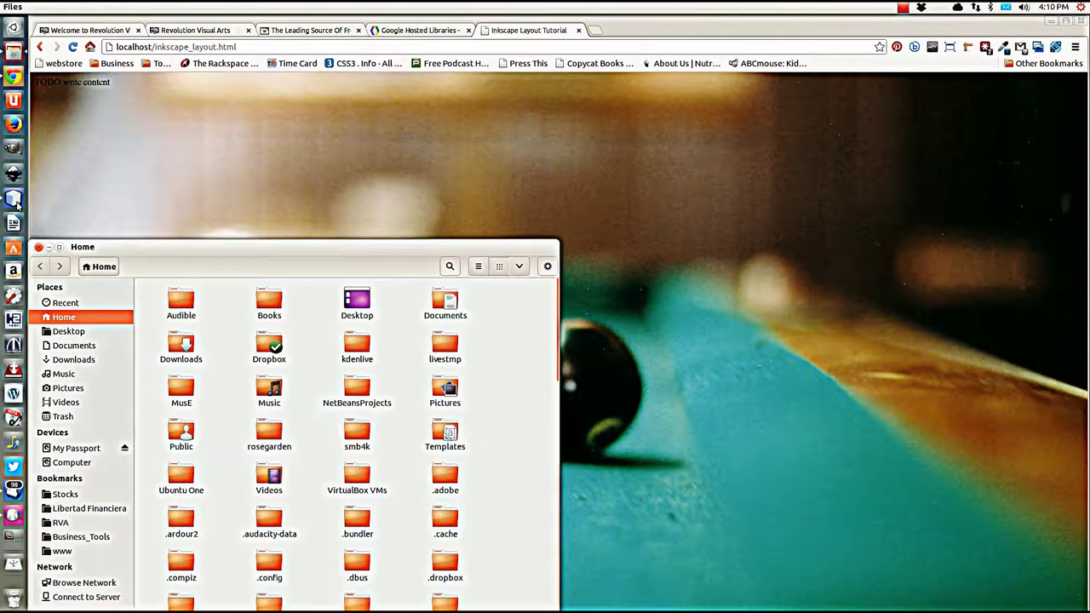
pyautogui.click(38, 247)
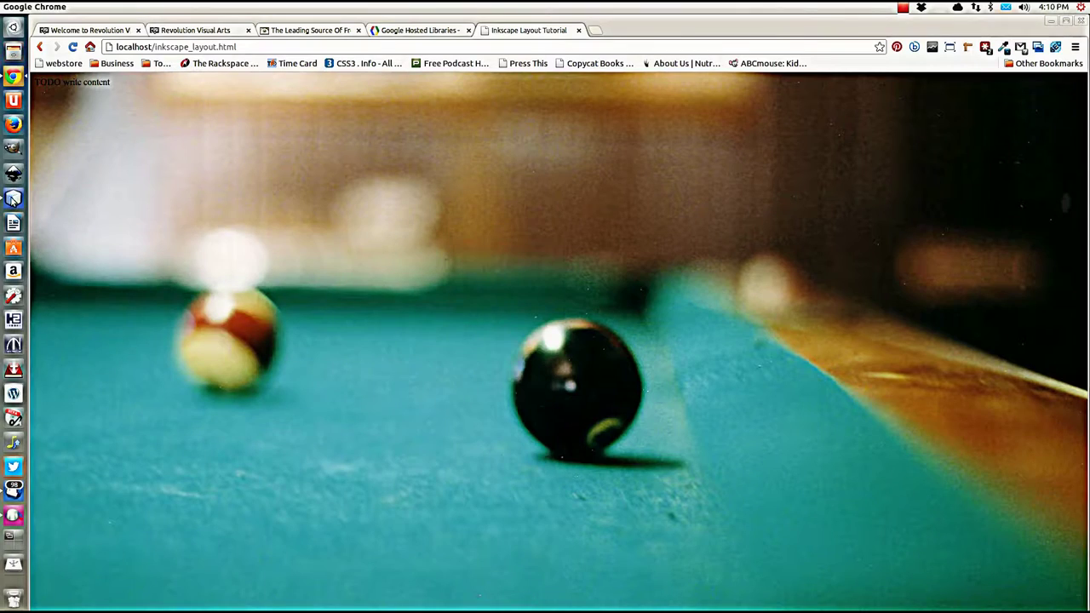
pyautogui.click(23, 212)
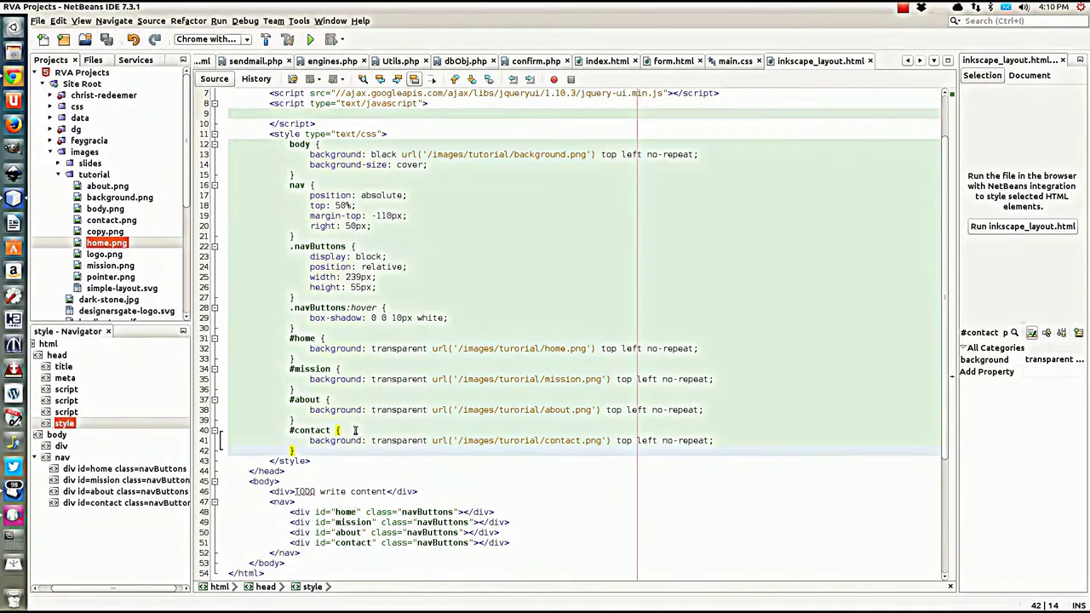
pyautogui.scroll(-2, 354, 431)
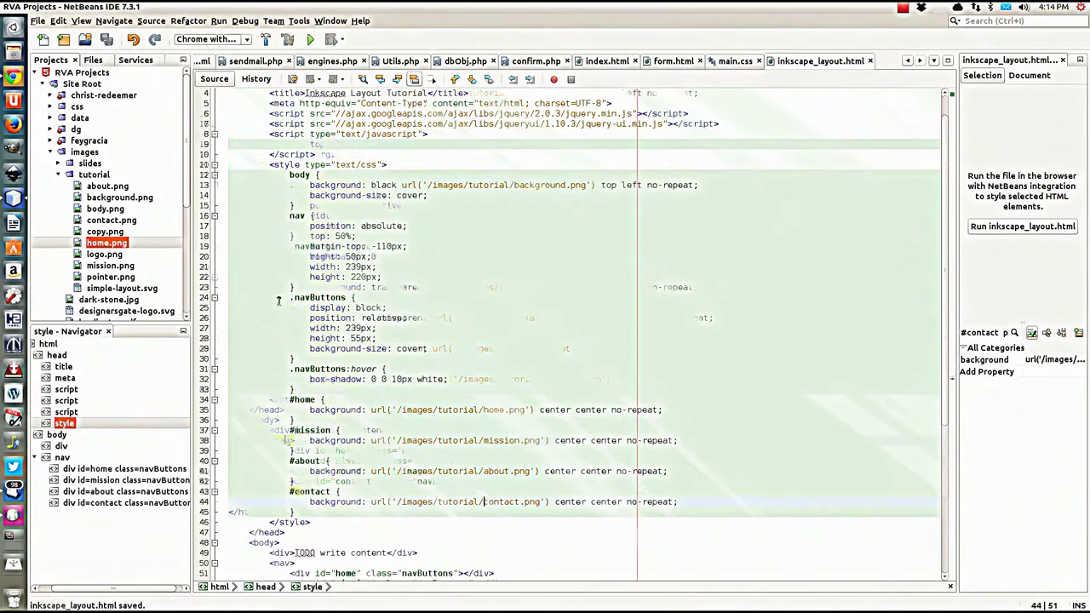
pyautogui.click(14, 78)
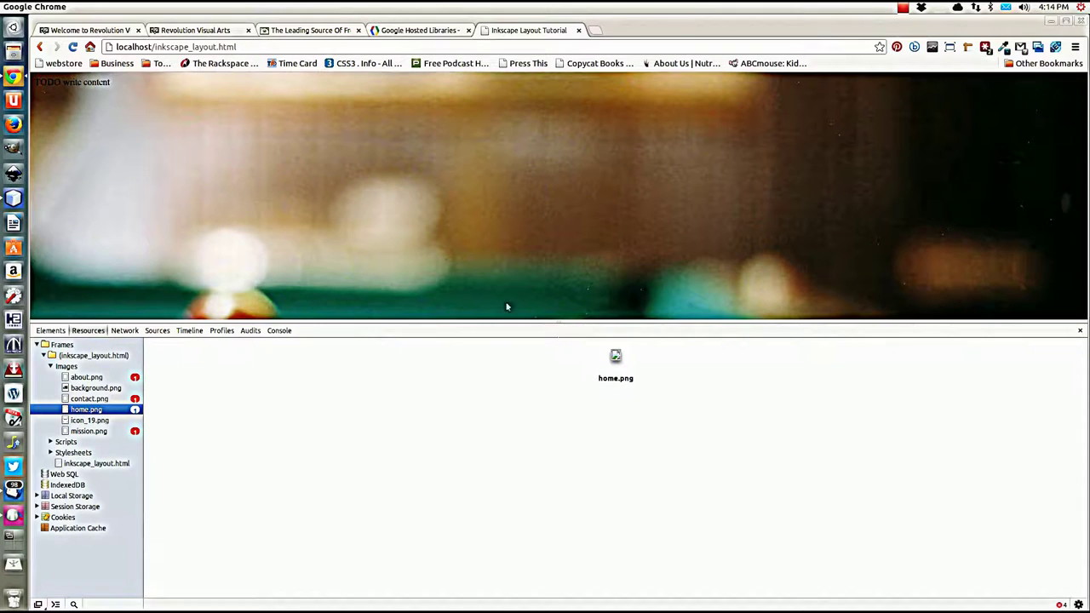
pyautogui.press('F12')
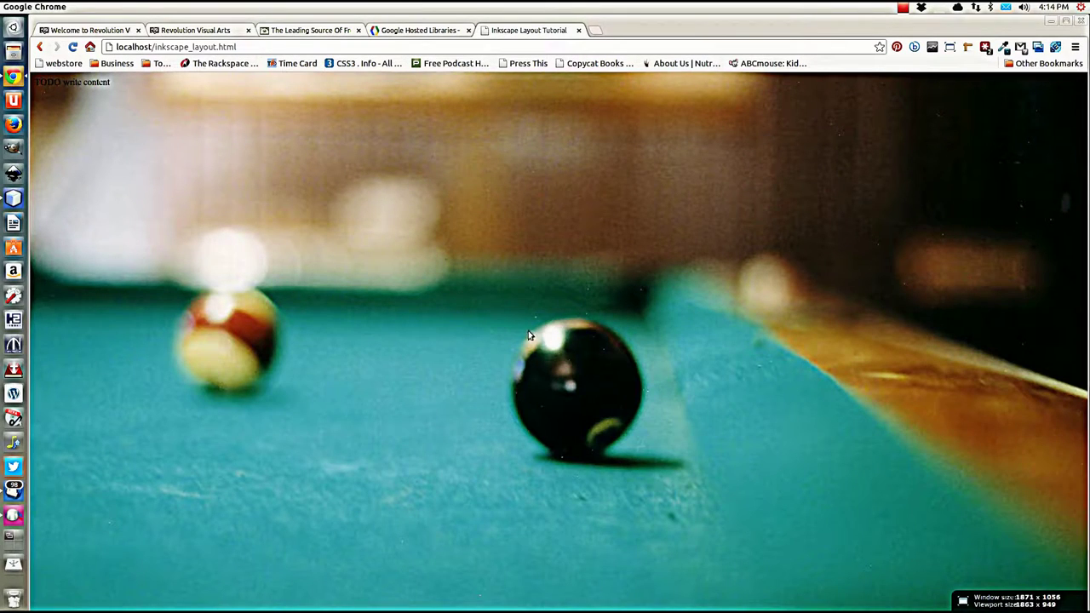
# Step: Reload Chrome to check the Home, Mission, About Us and Contact Us buttons at right
pyautogui.press('F5')
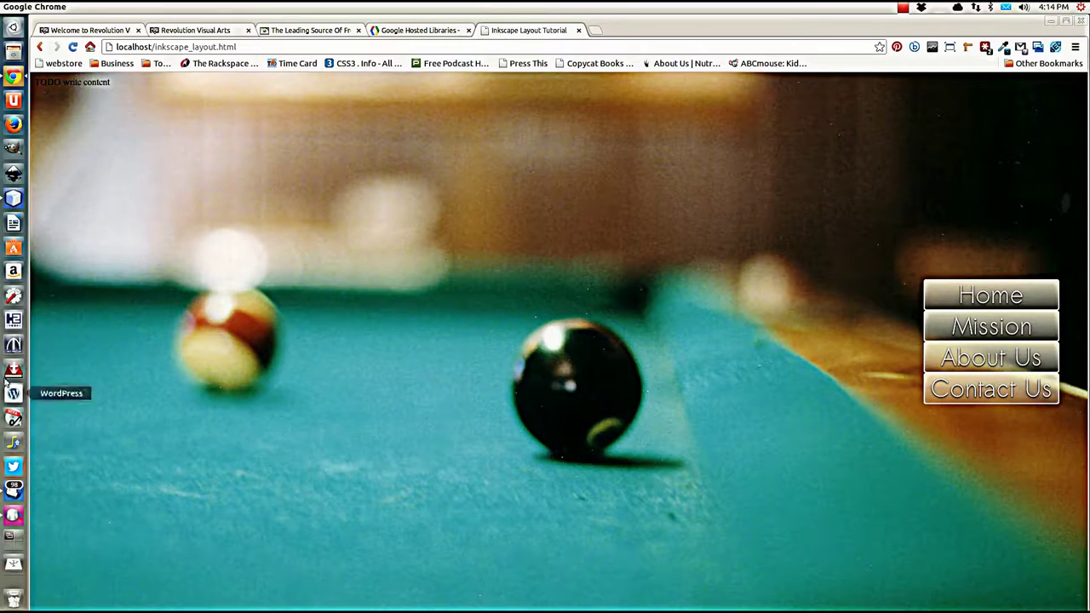
pyautogui.click(14, 198)
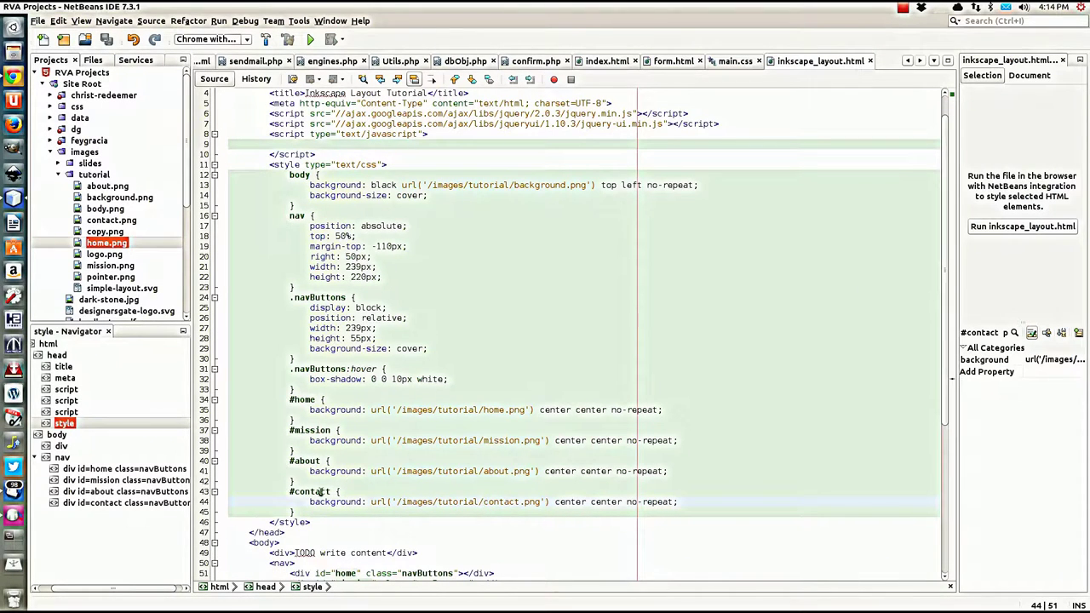
# Step: Replace the TODO line with an empty <header> element and confirm logo.png is 564 x 174
pyautogui.moveTo(444, 552); pyautogui.dragTo(433, 540)
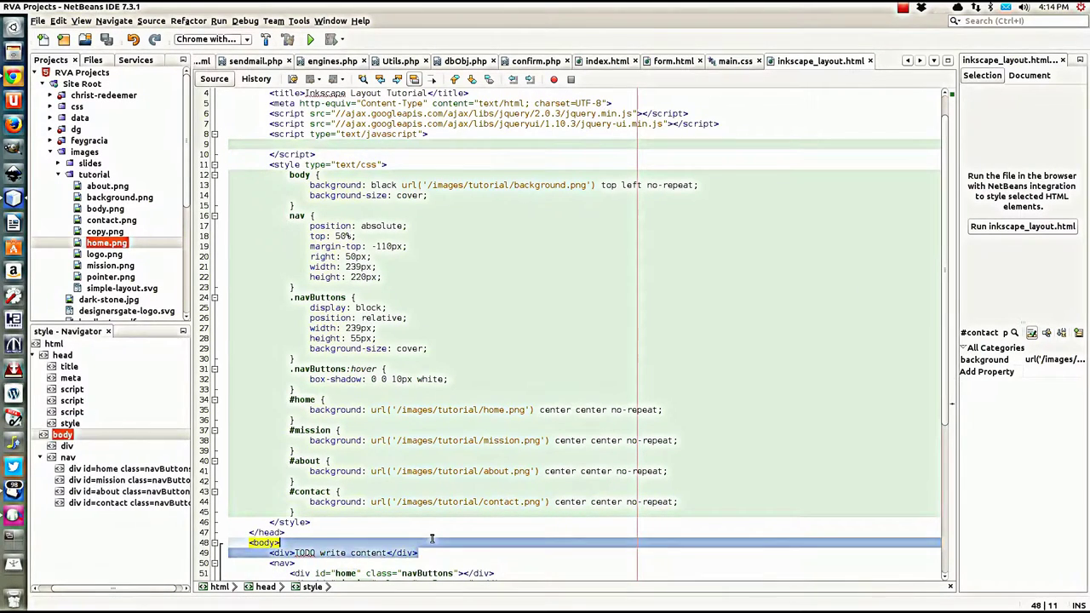
pyautogui.press('BackSpace')
pyautogui.press('Return')
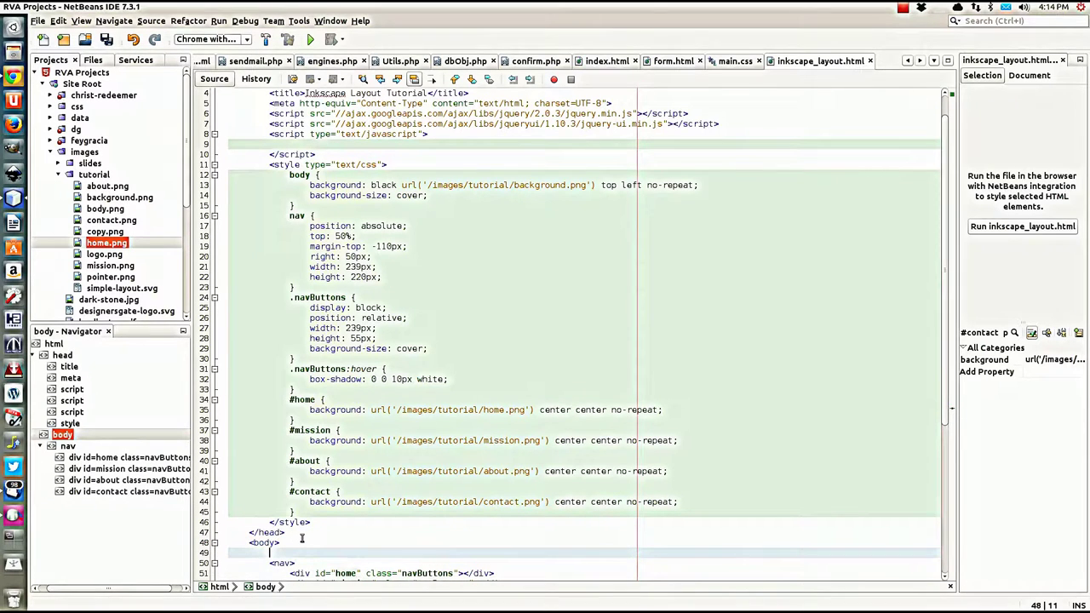
pyautogui.write('<head')
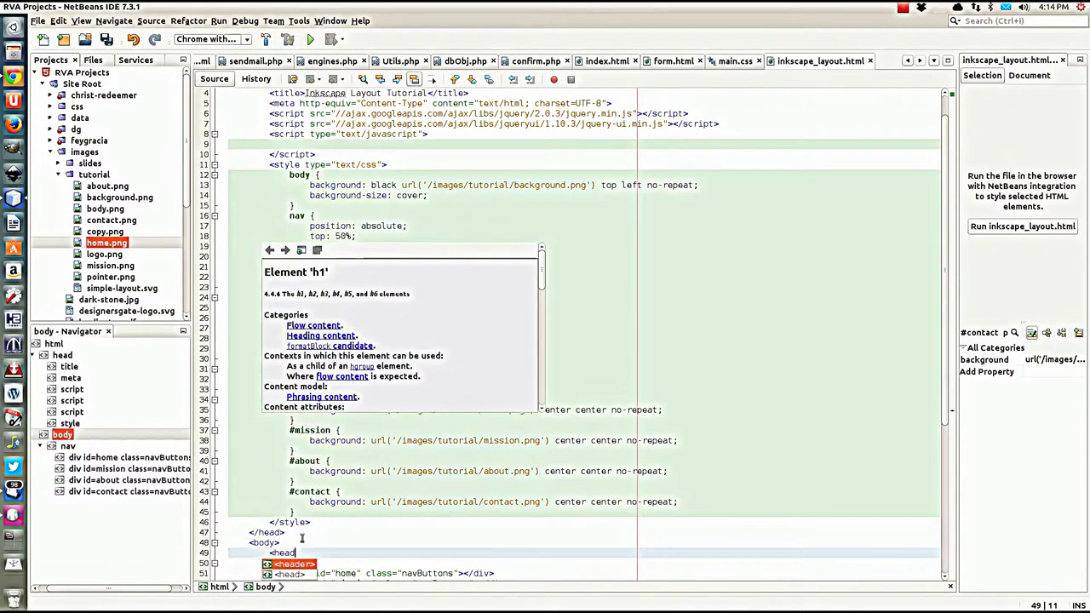
pyautogui.write('er>')
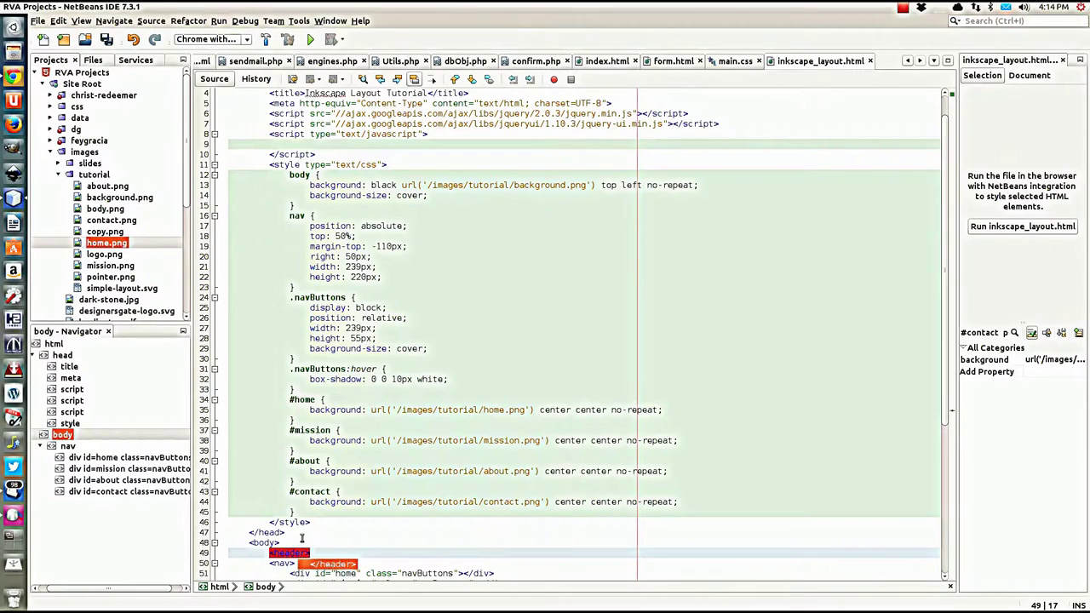
pyautogui.press('Return')
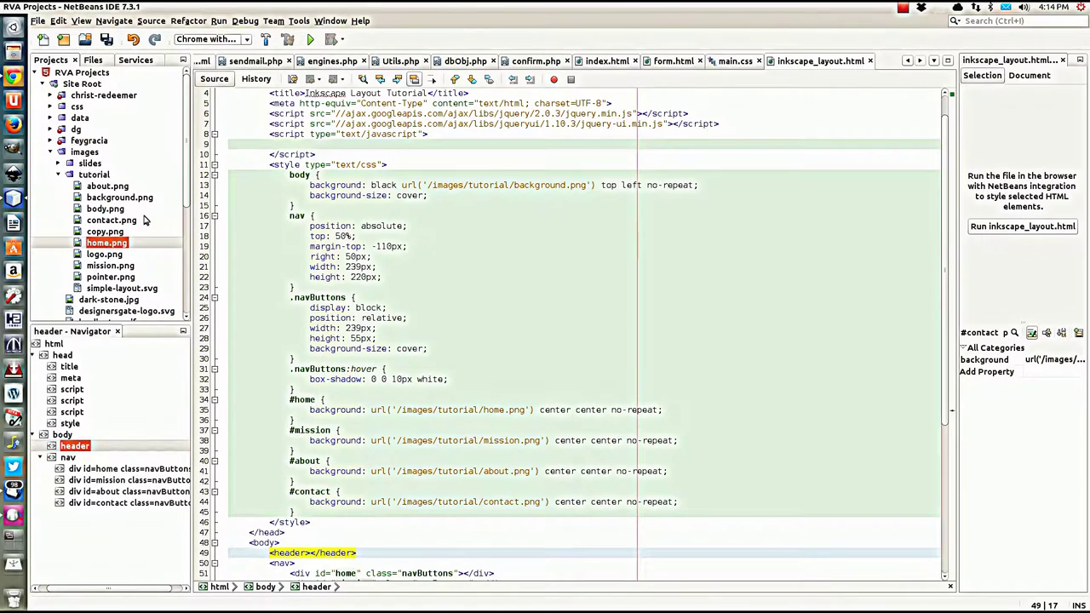
pyautogui.click(97, 257)
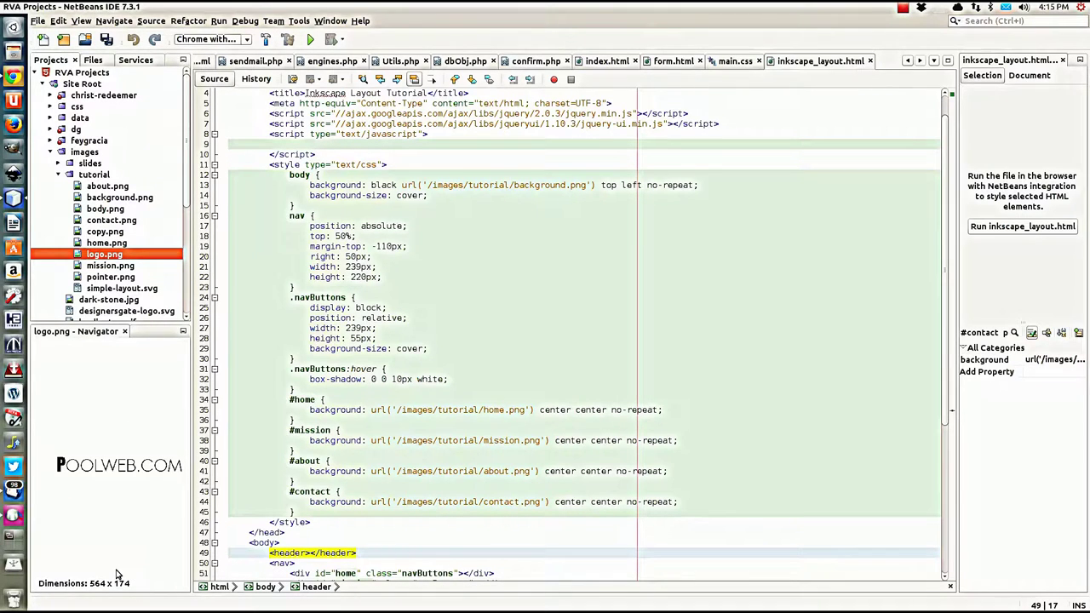
# Step: Add a header rule with width: 564px and height: 174px, matching logo.png's size
pyautogui.click(310, 209)
pyautogui.press('Return')
pyautogui.write('head')
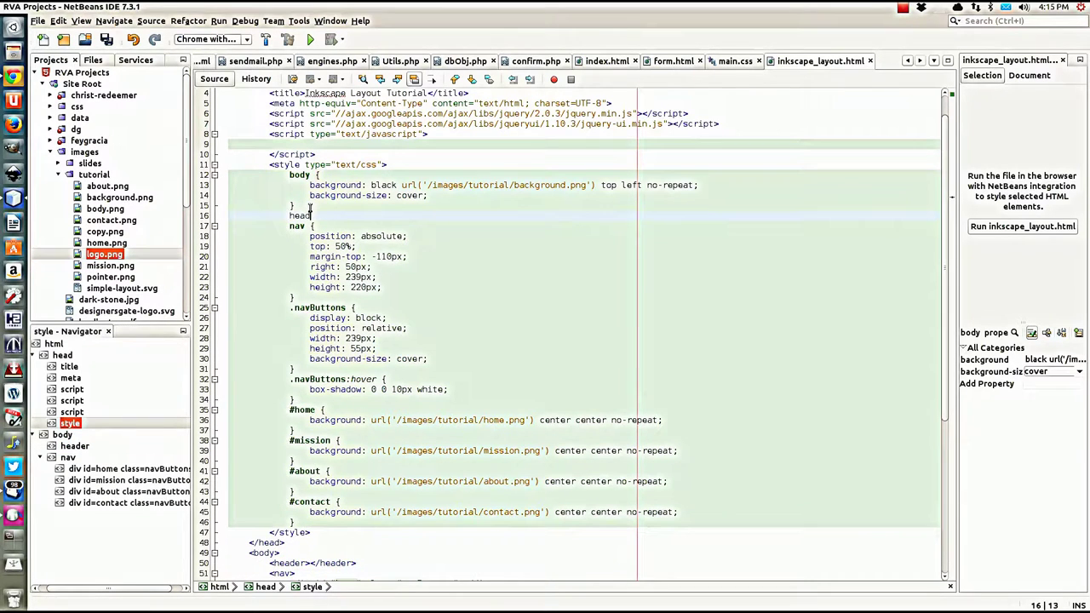
pyautogui.write('er {')
pyautogui.press('Return')
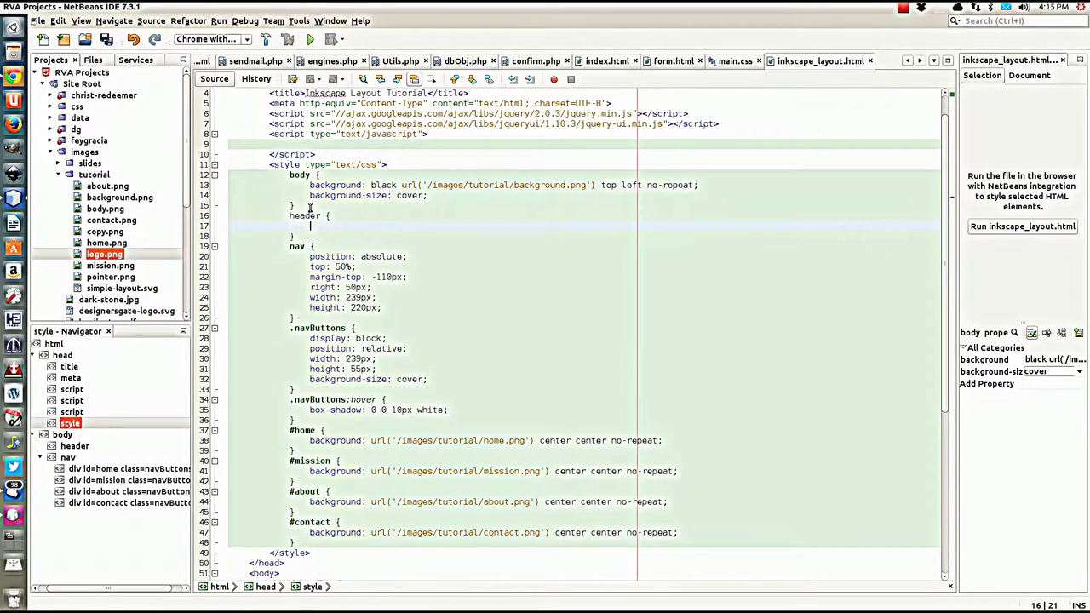
pyautogui.write('width: ')
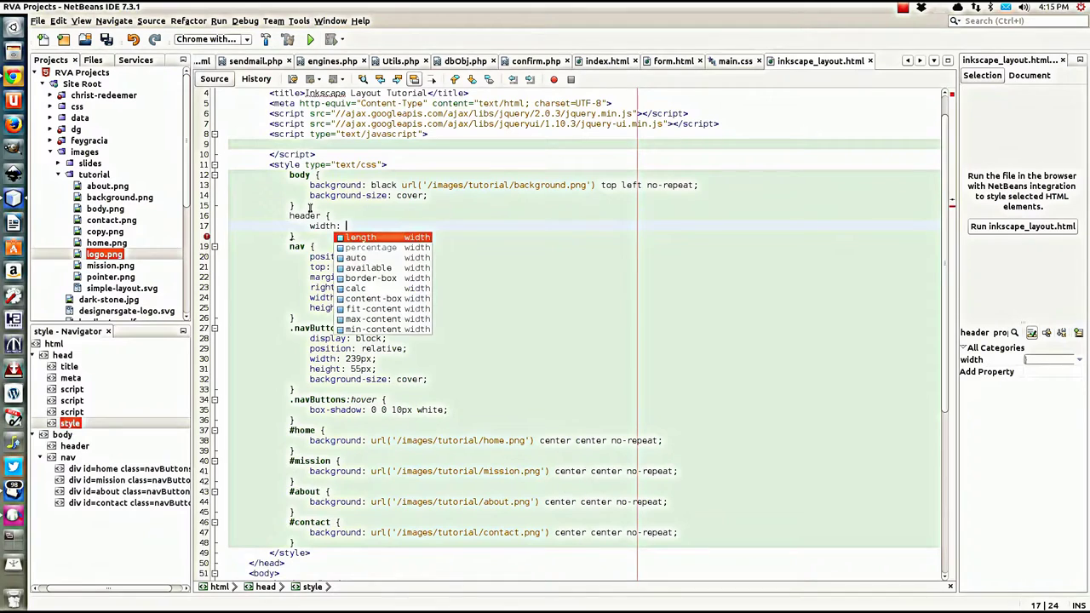
pyautogui.write('564')
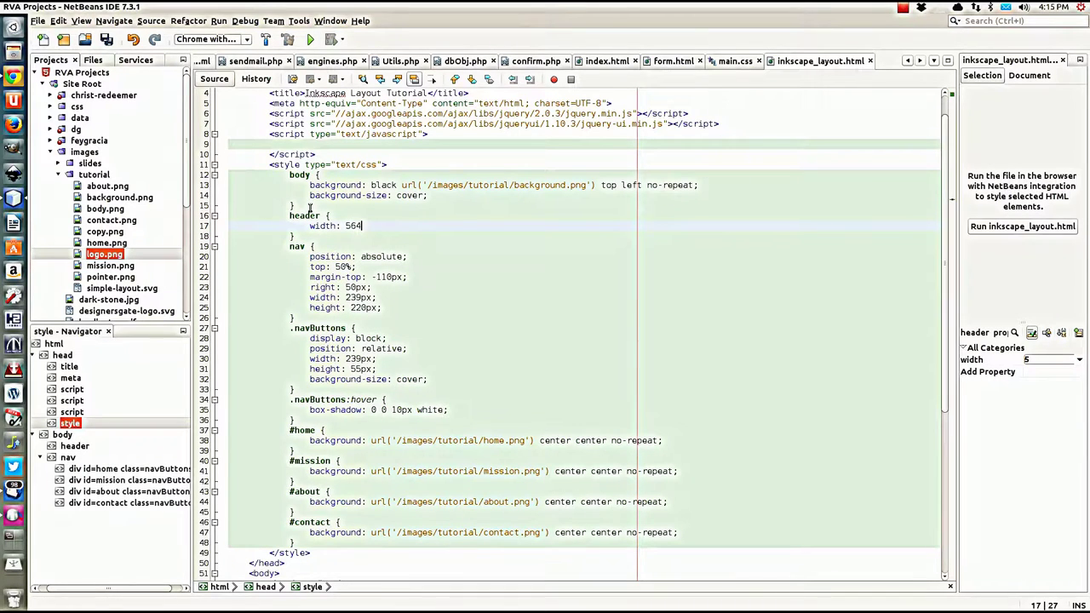
pyautogui.write('px;')
pyautogui.press('Return')
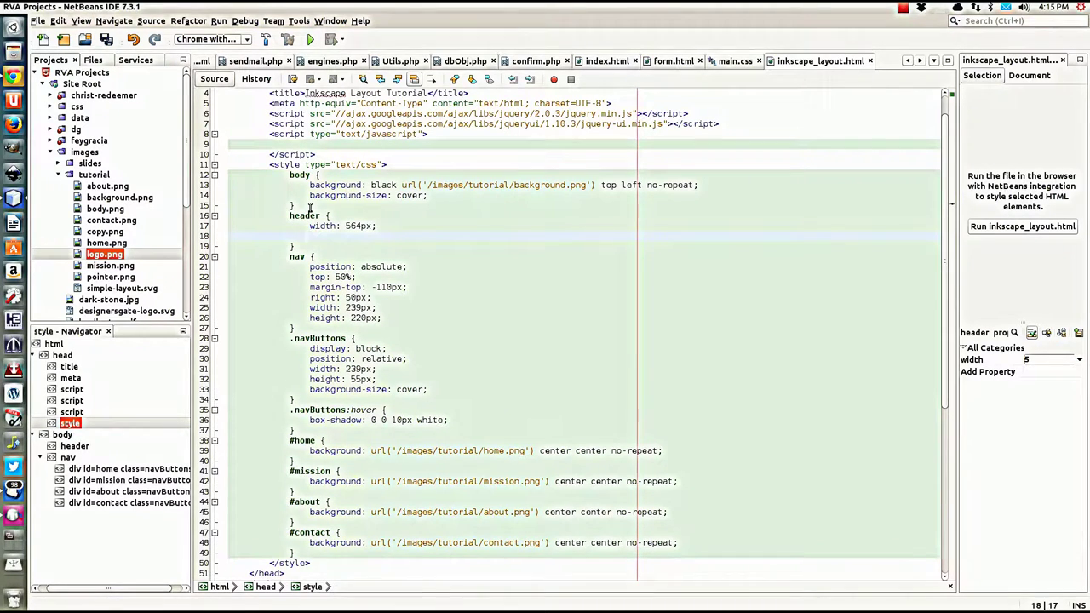
pyautogui.write('height:')
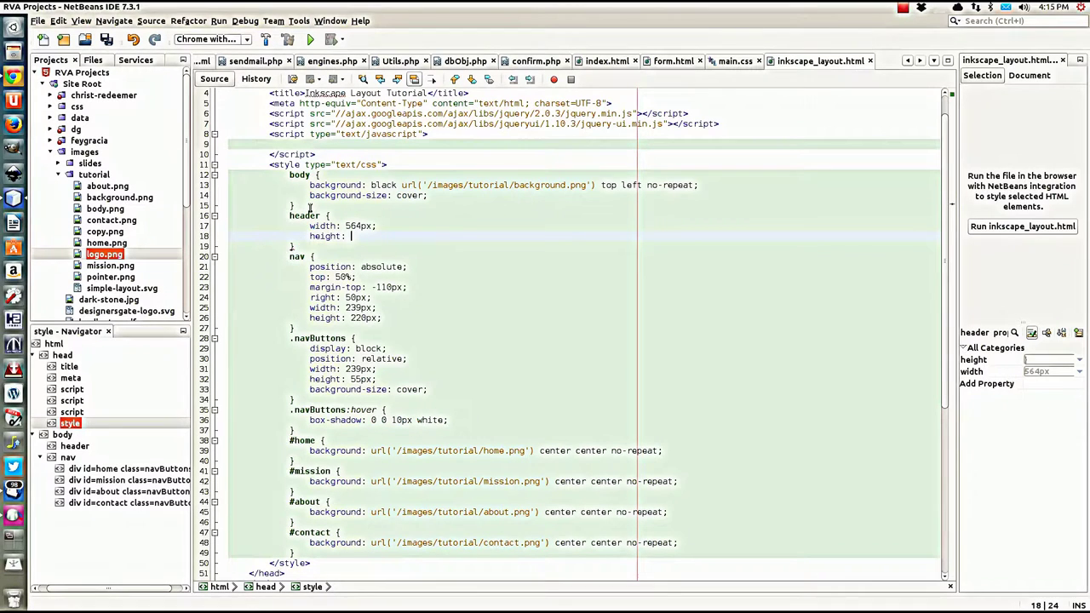
pyautogui.click(98, 257)
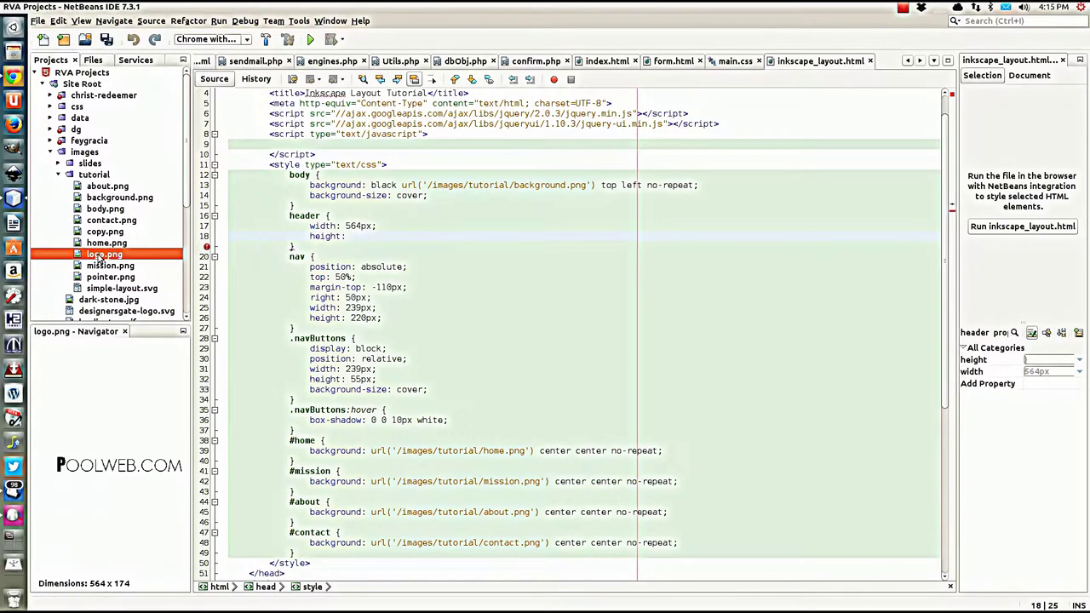
pyautogui.click(356, 236)
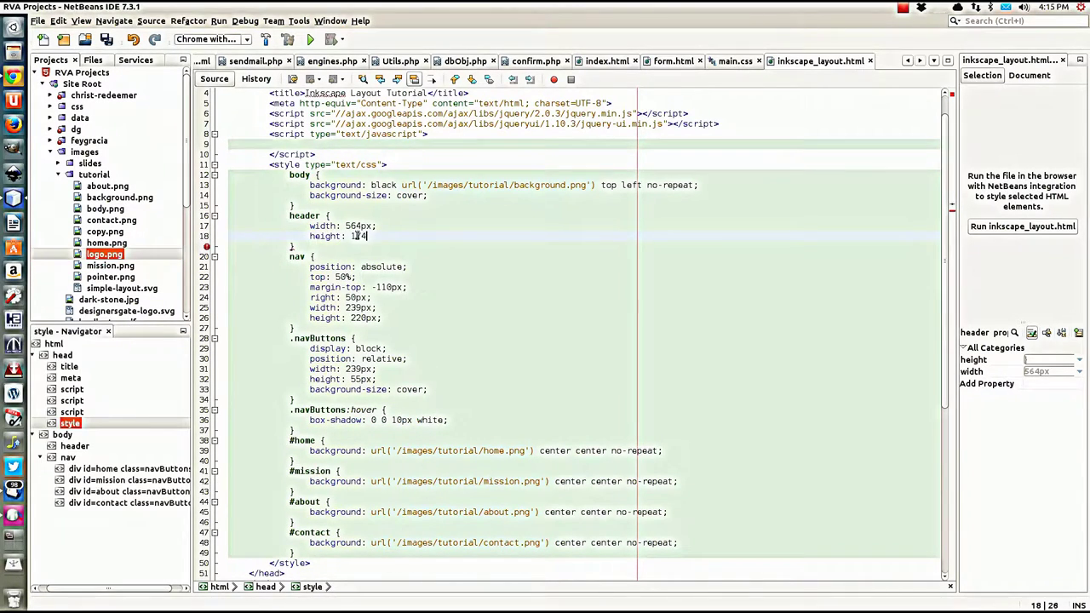
pyautogui.write('174px;')
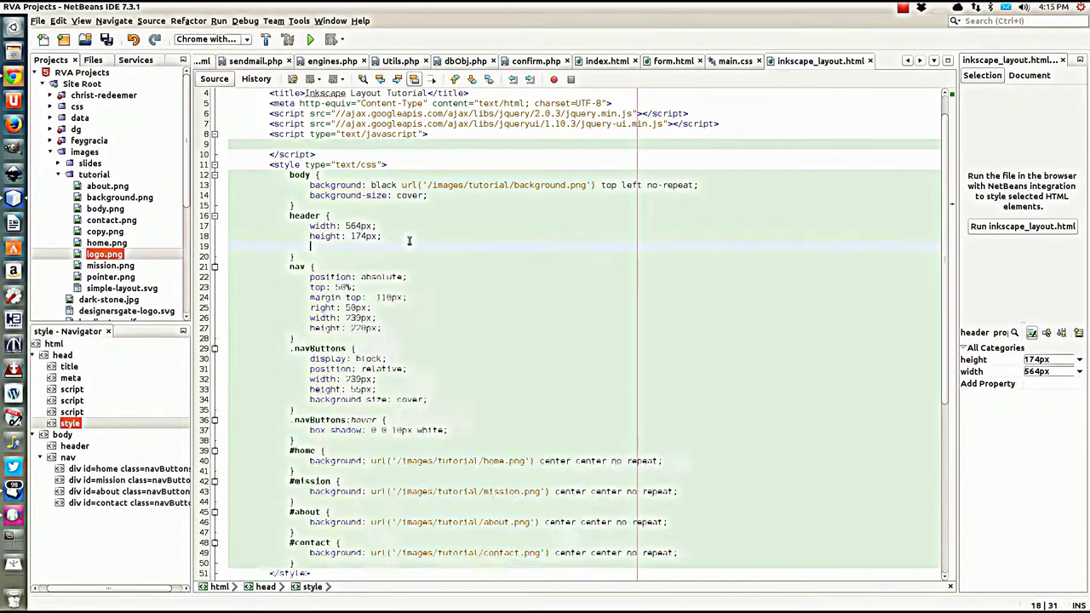
# Step: Remove the empty line after height: 174px; and return to the header rule's opening line
pyautogui.press('Return')
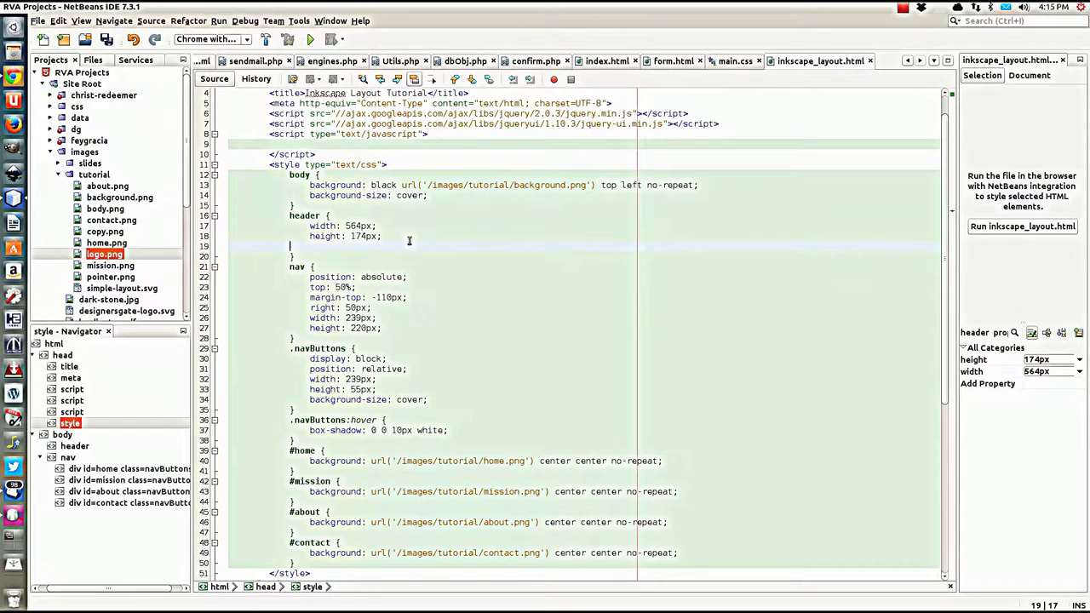
pyautogui.press('BackSpace')
pyautogui.press('BackSpace')
pyautogui.press('BackSpace')
pyautogui.press('BackSpace')
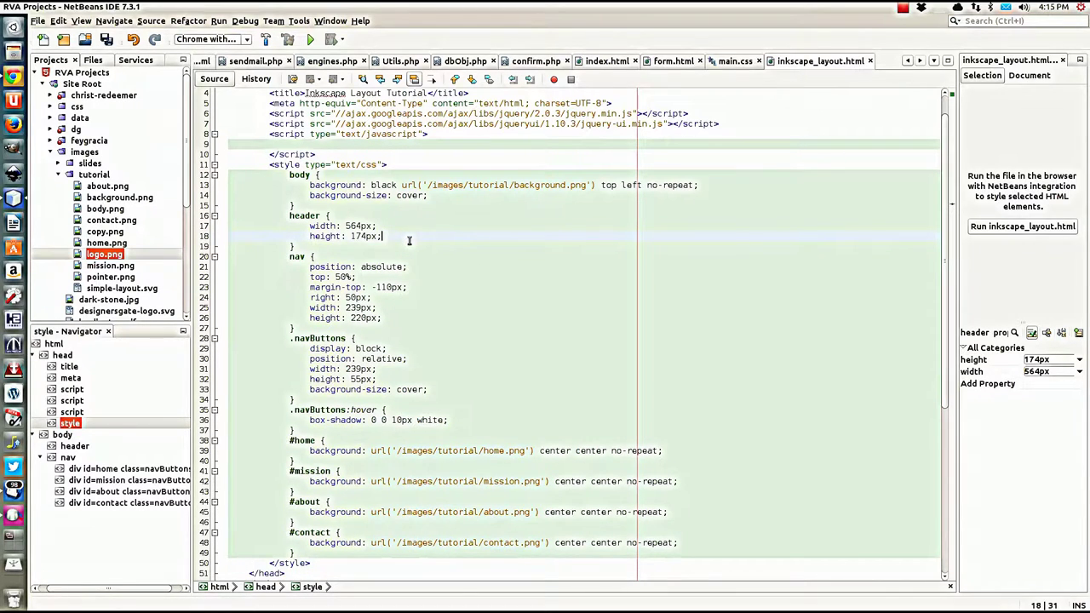
pyautogui.click(338, 215)
# Step: Add position: relative; top: 50px; left: 50px; to the header rule
pyautogui.press('Return')
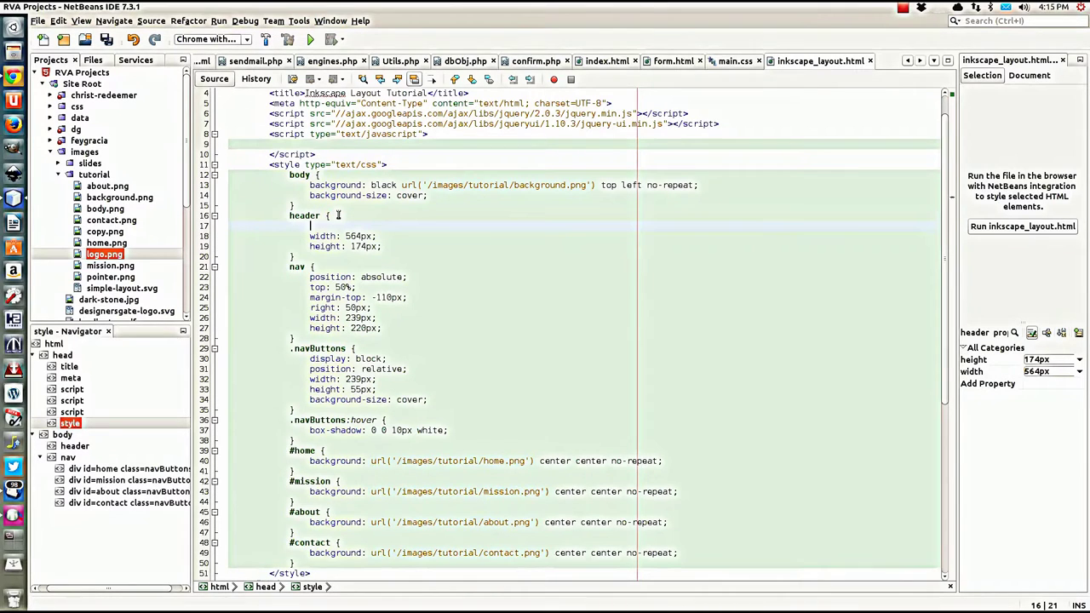
pyautogui.write('position')
pyautogui.press('Escape')
pyautogui.write('lative')
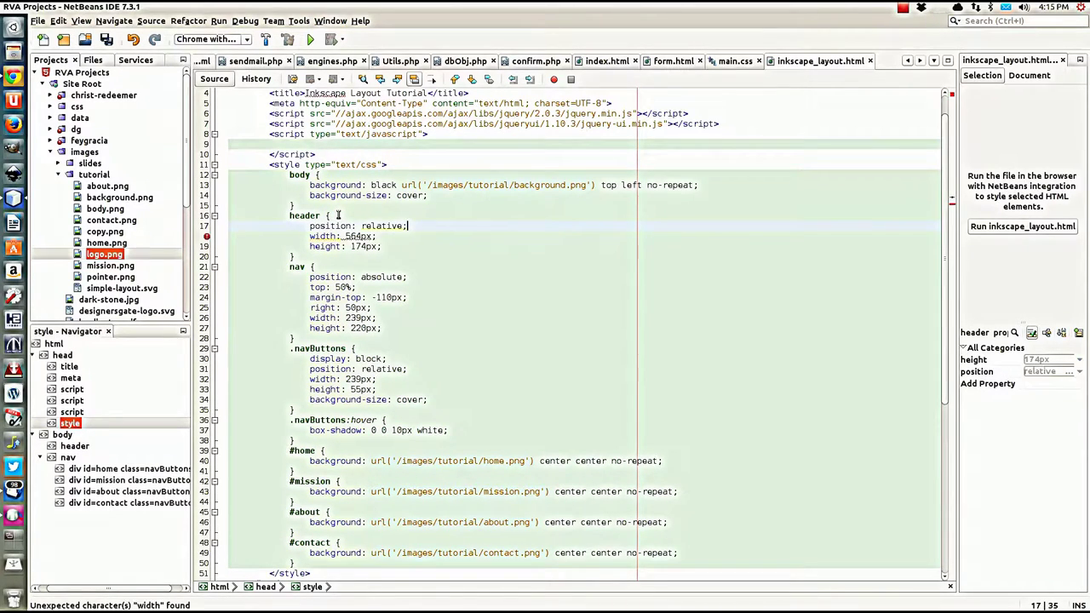
pyautogui.write(';')
pyautogui.press('Return')
pyautogui.write('top')
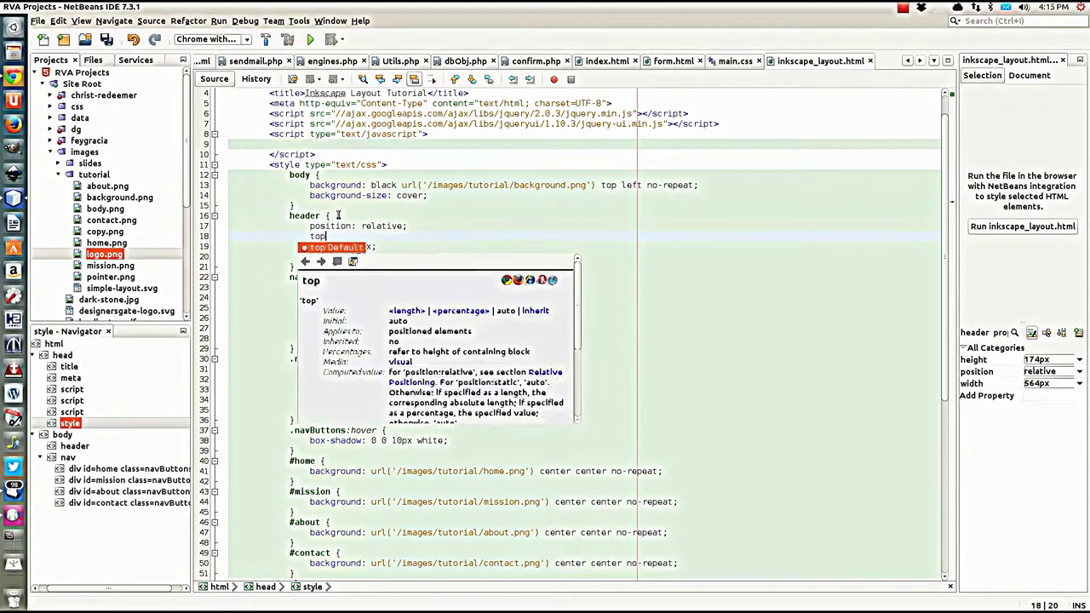
pyautogui.write(': 50')
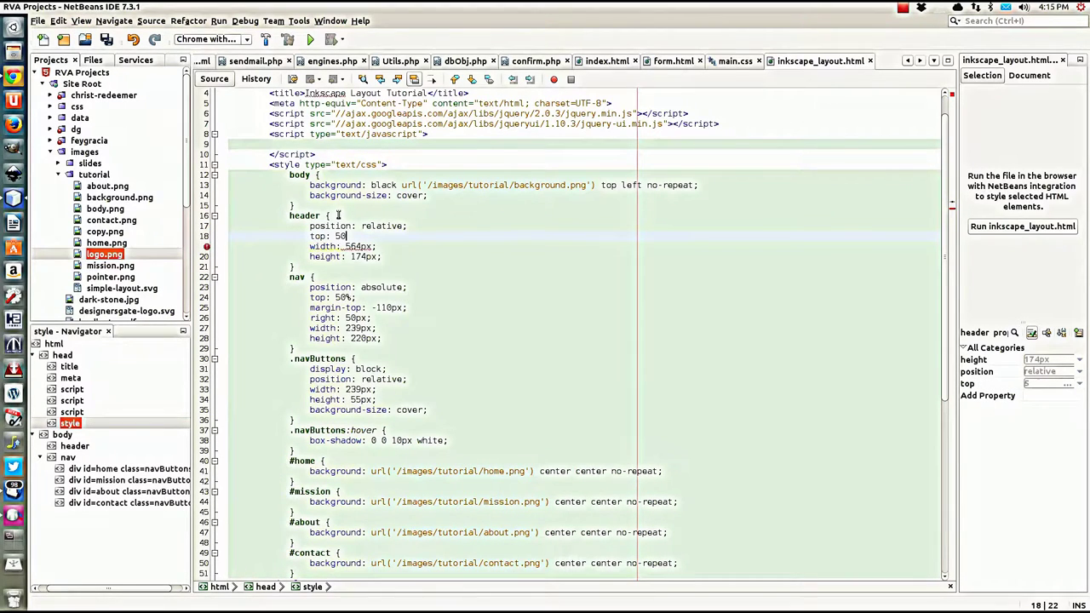
pyautogui.write('px;')
pyautogui.press('Return')
pyautogui.write('left')
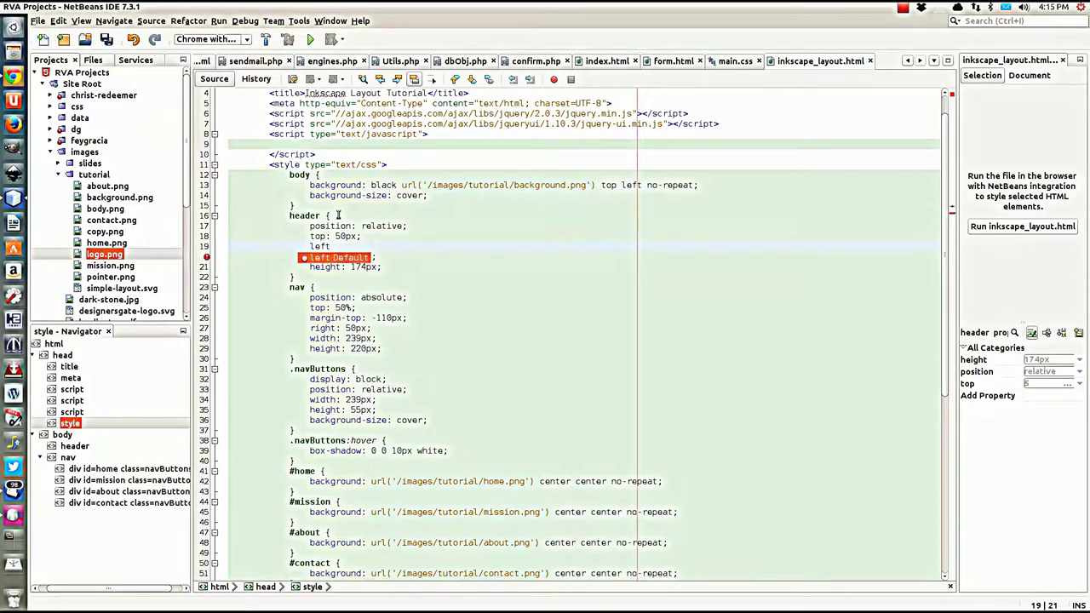
pyautogui.write(': 50px;')
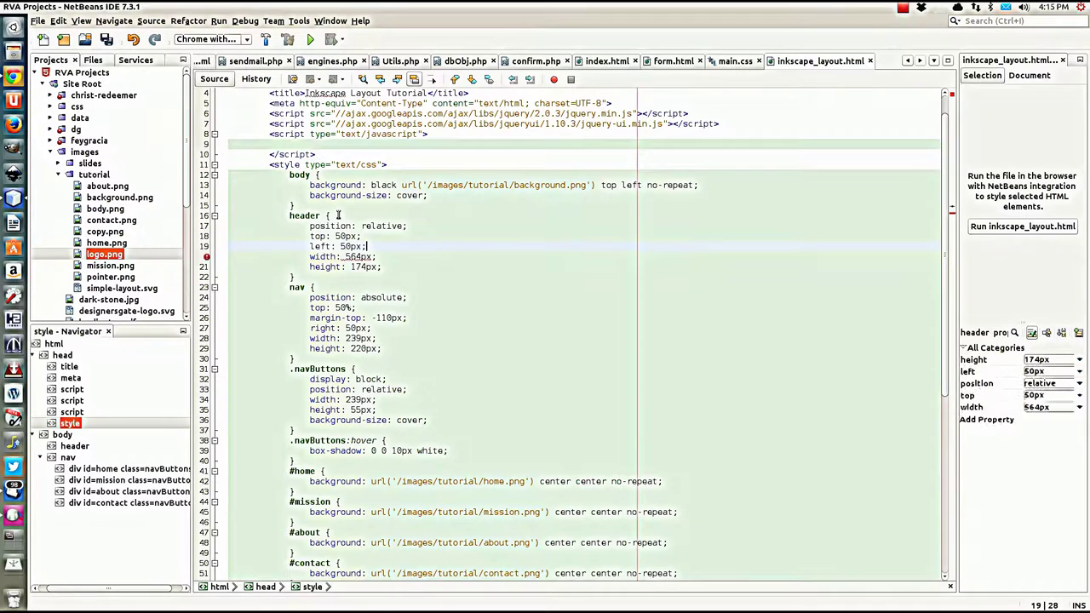
# Step: Save inkscape_layout.html and review the updated header rule
pyautogui.scroll(-6, 413, 264)
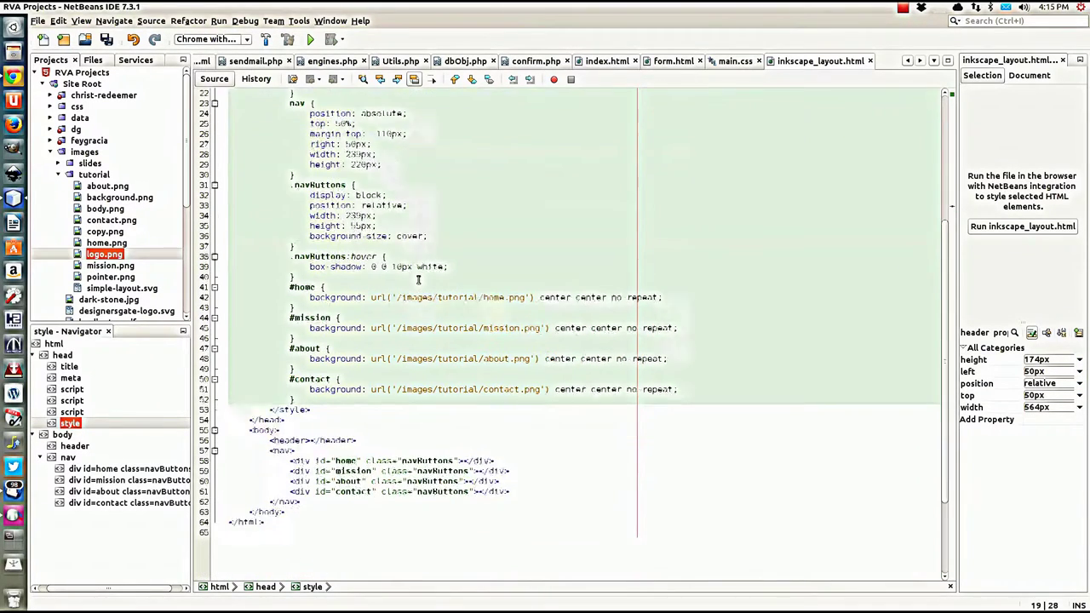
pyautogui.hotkey('ctrl', 's')
pyautogui.scroll(6, 415, 298)
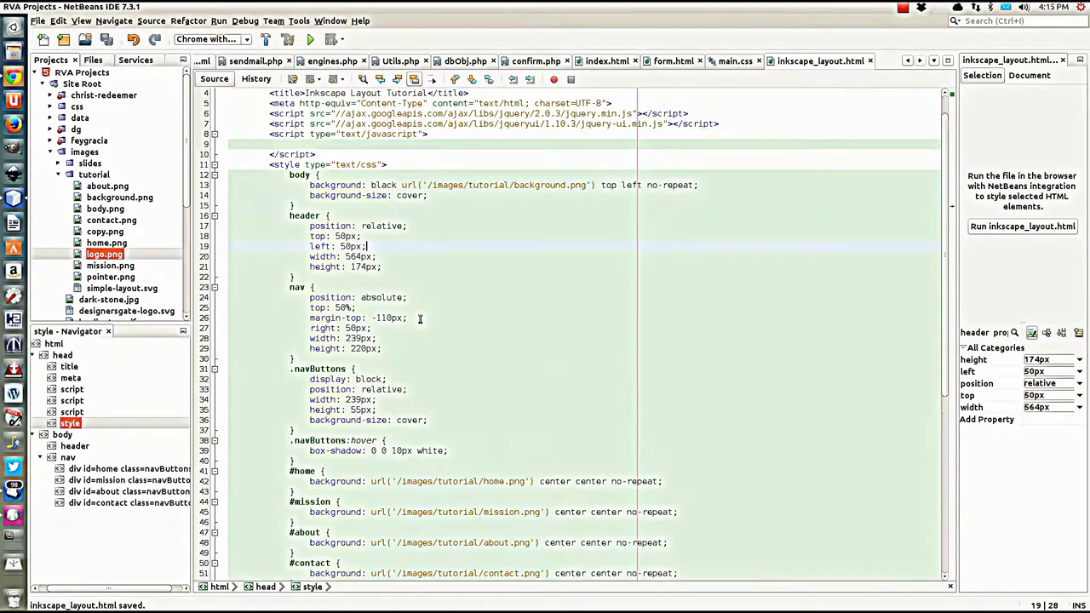
pyautogui.scroll(-4, 411, 338)
pyautogui.scroll(-4, 407, 343)
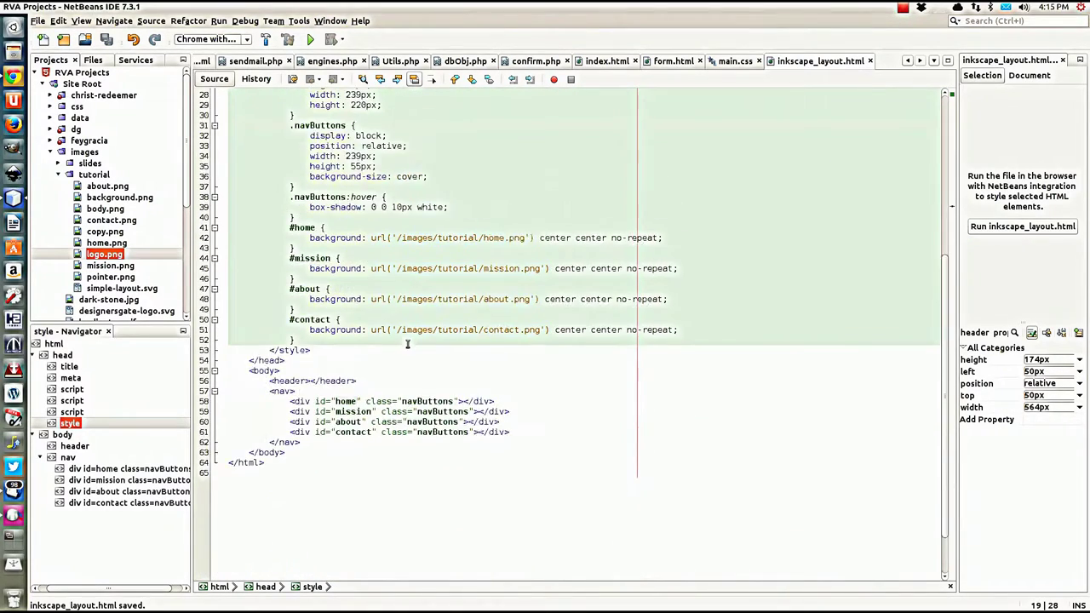
pyautogui.scroll(3, 374, 343)
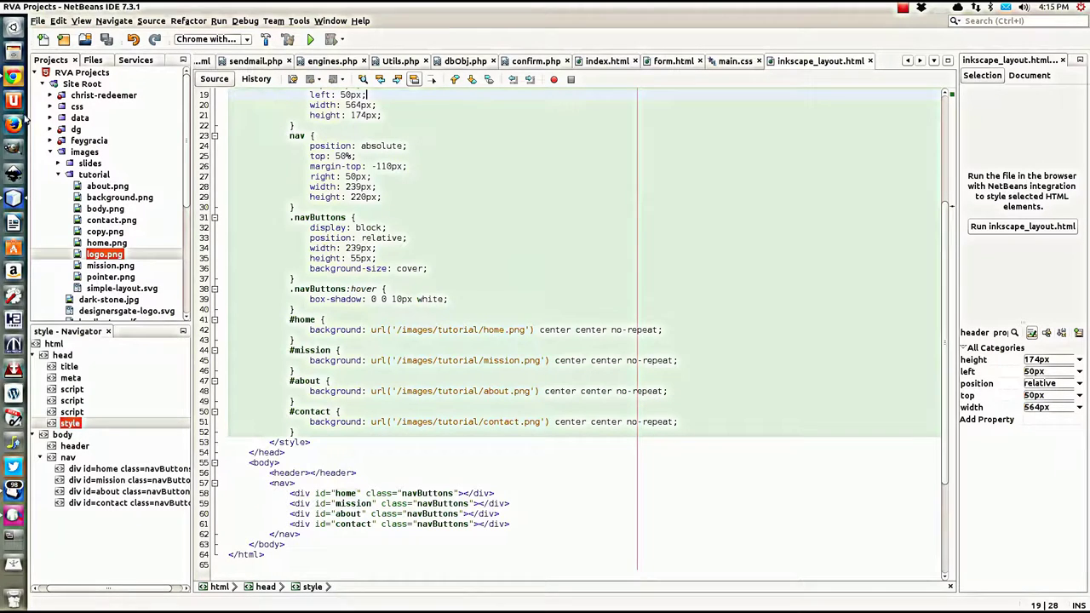
pyautogui.scroll(4, 282, 249)
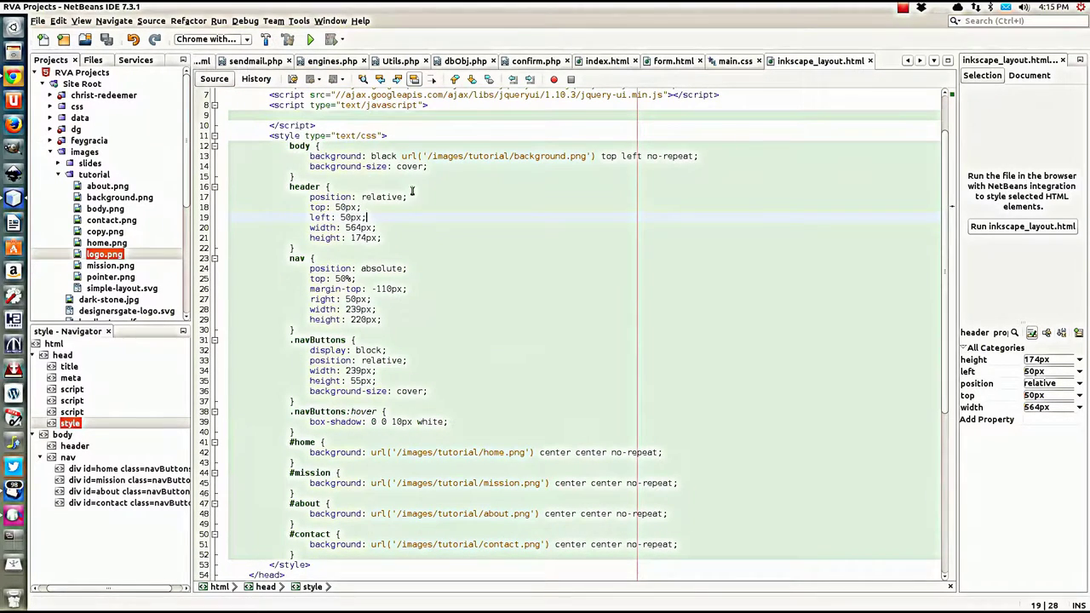
pyautogui.click(337, 187)
# Step: Give the header background: url('/images/tutorial/logo.png') top left no-repeat
pyautogui.press('Return')
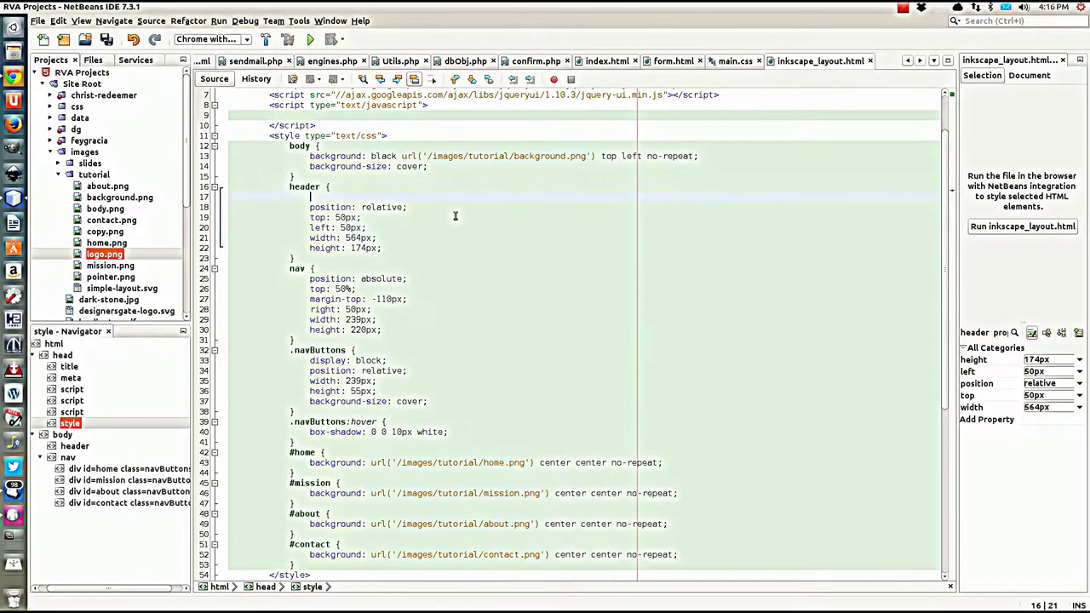
pyautogui.write('backgrou')
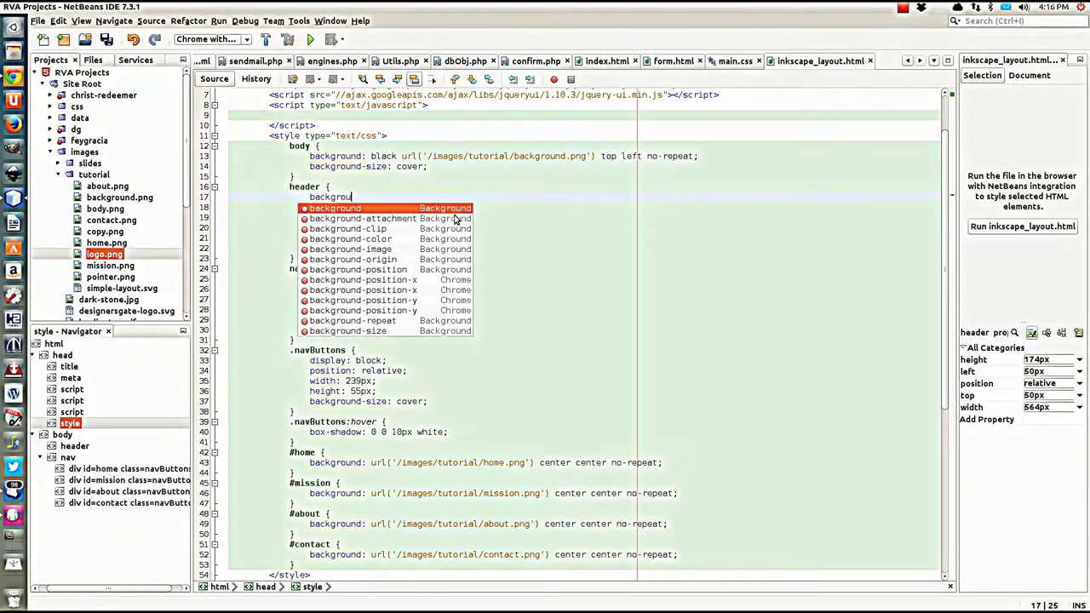
pyautogui.write('nd: ')
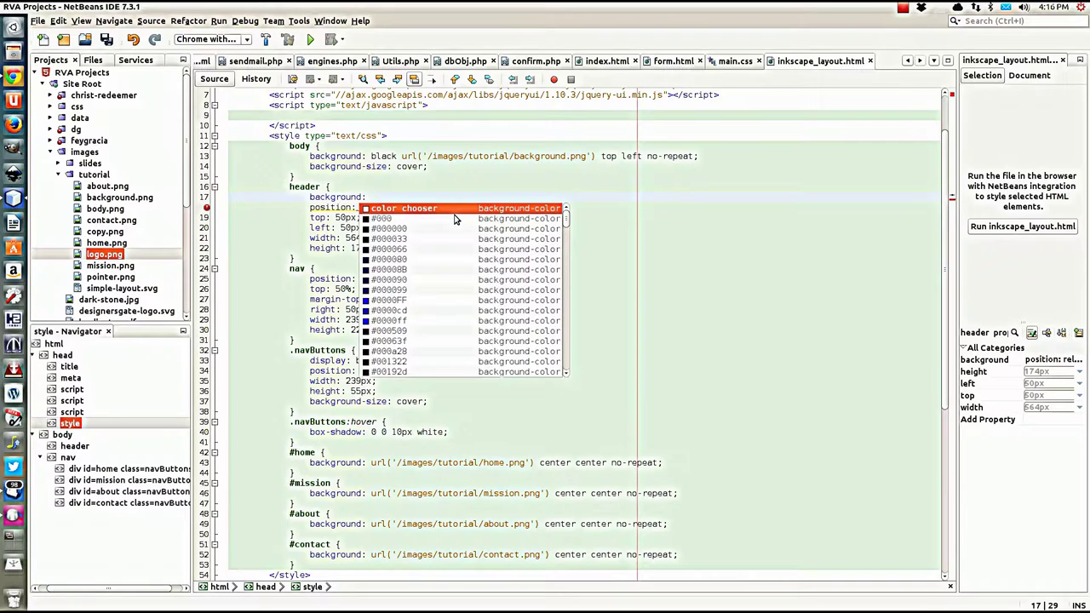
pyautogui.write('url();')
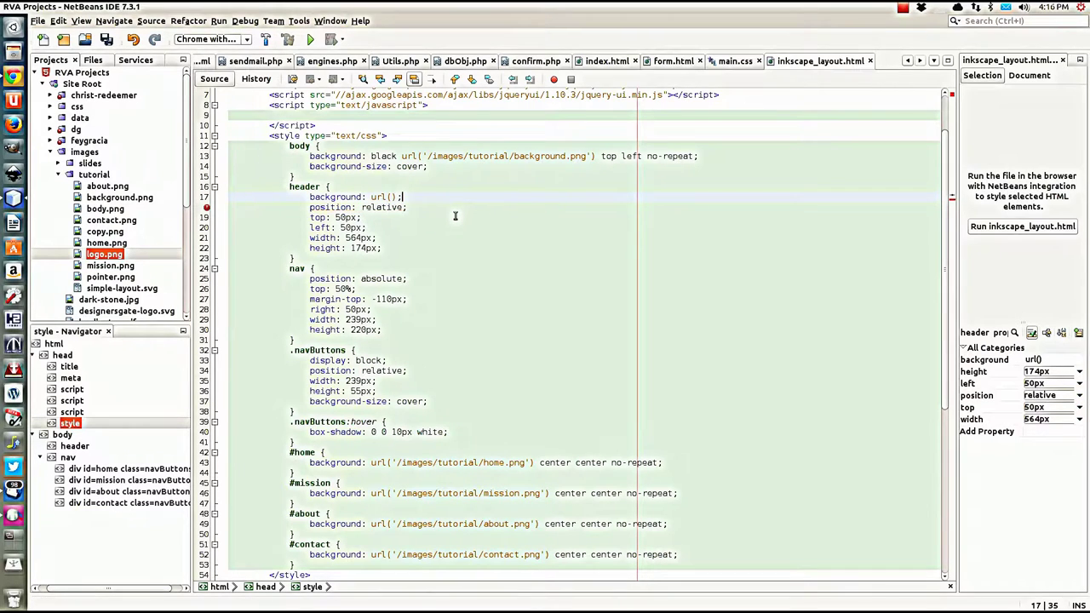
pyautogui.press('Left')
pyautogui.write('top')
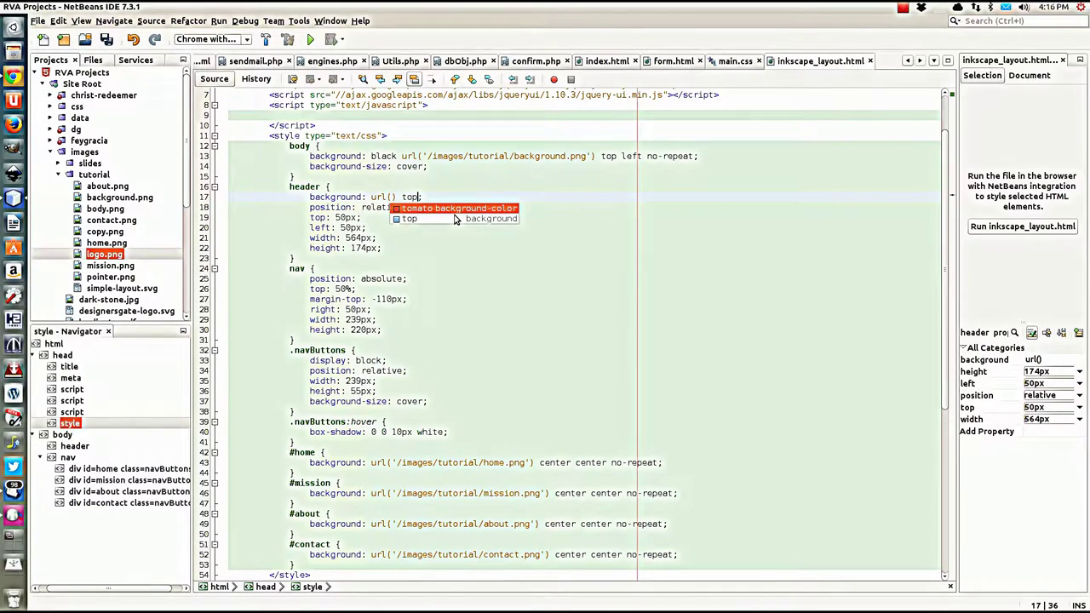
pyautogui.write(' left ')
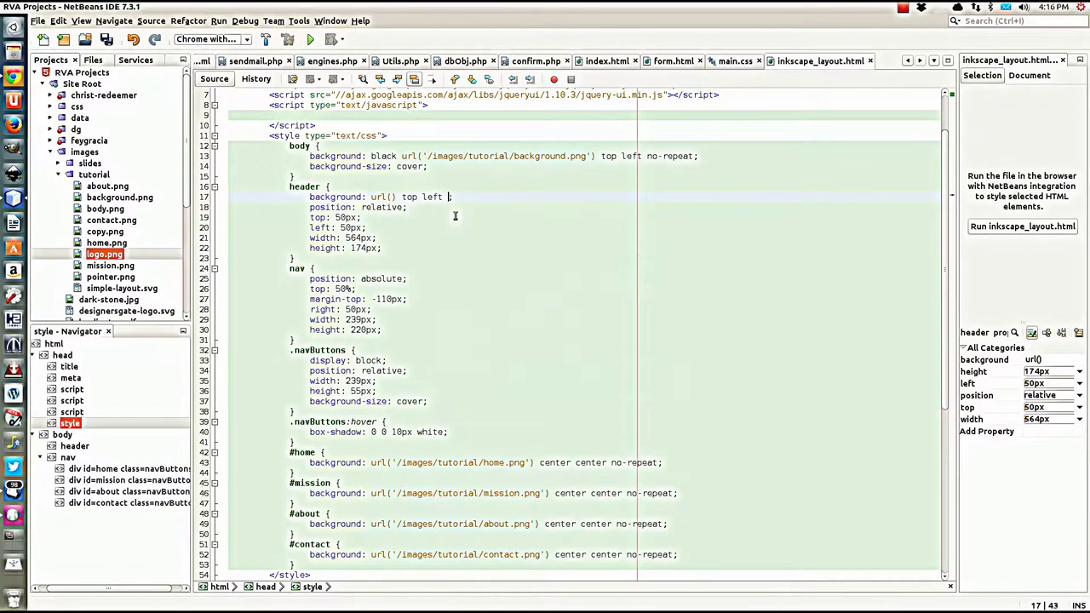
pyautogui.write('no')
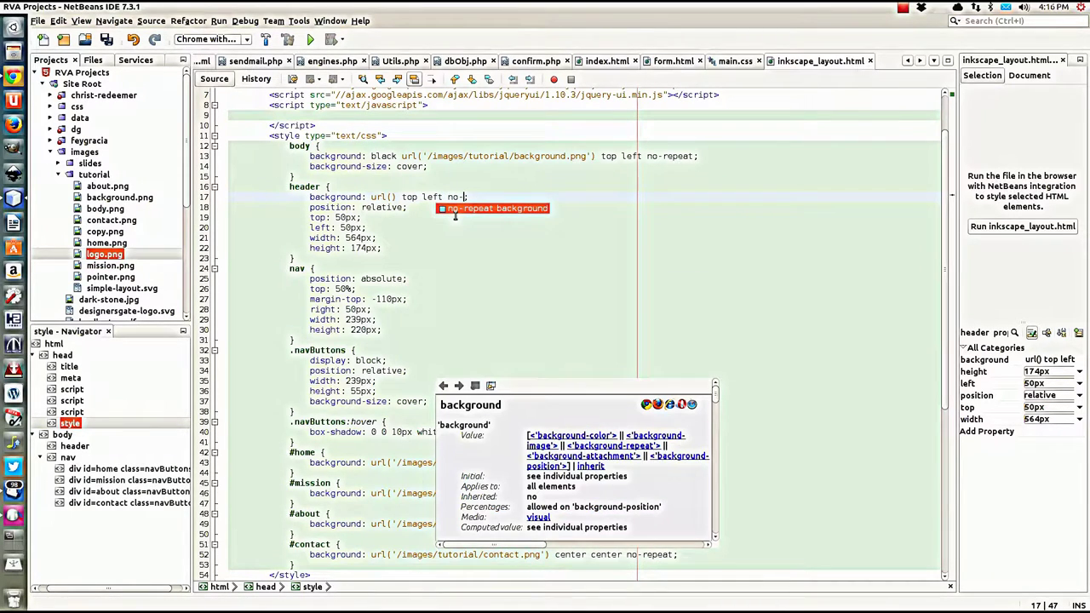
pyautogui.write('-repeat;')
pyautogui.press('End')
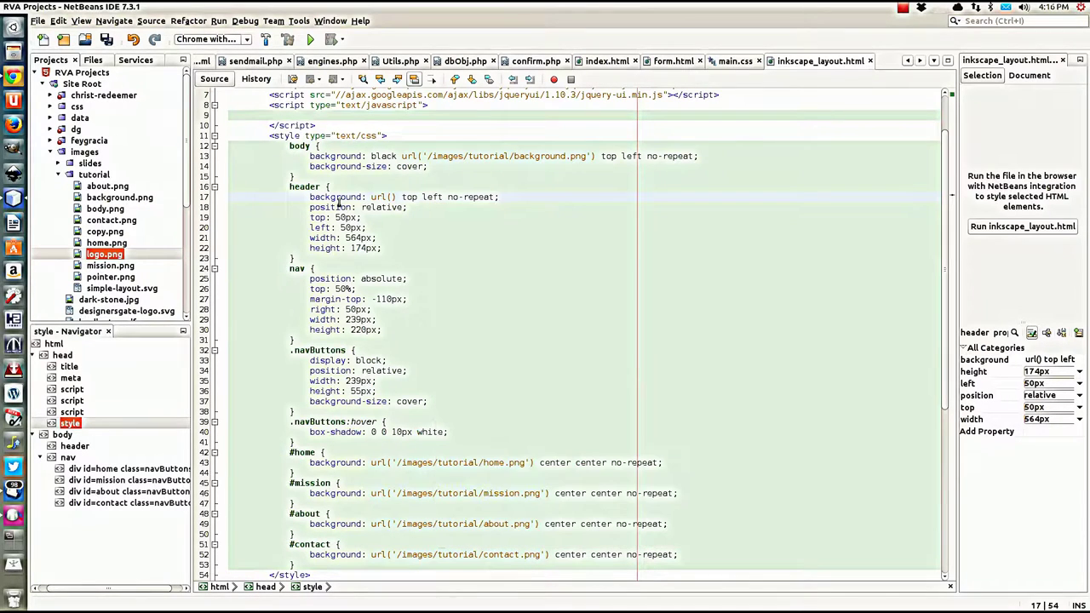
pyautogui.click(391, 196)
pyautogui.write("'")
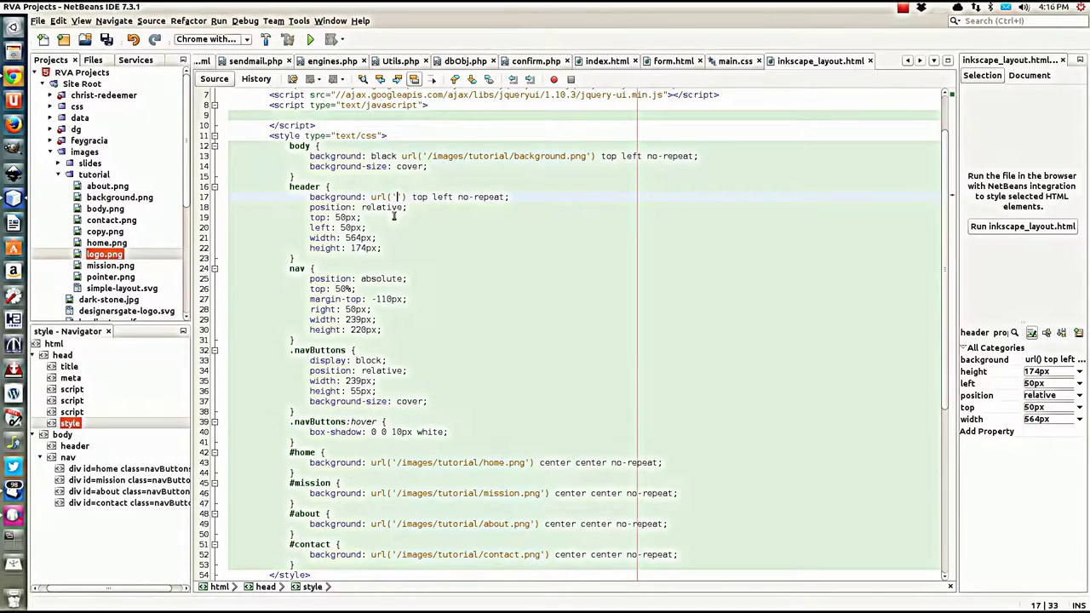
pyautogui.write('/images/')
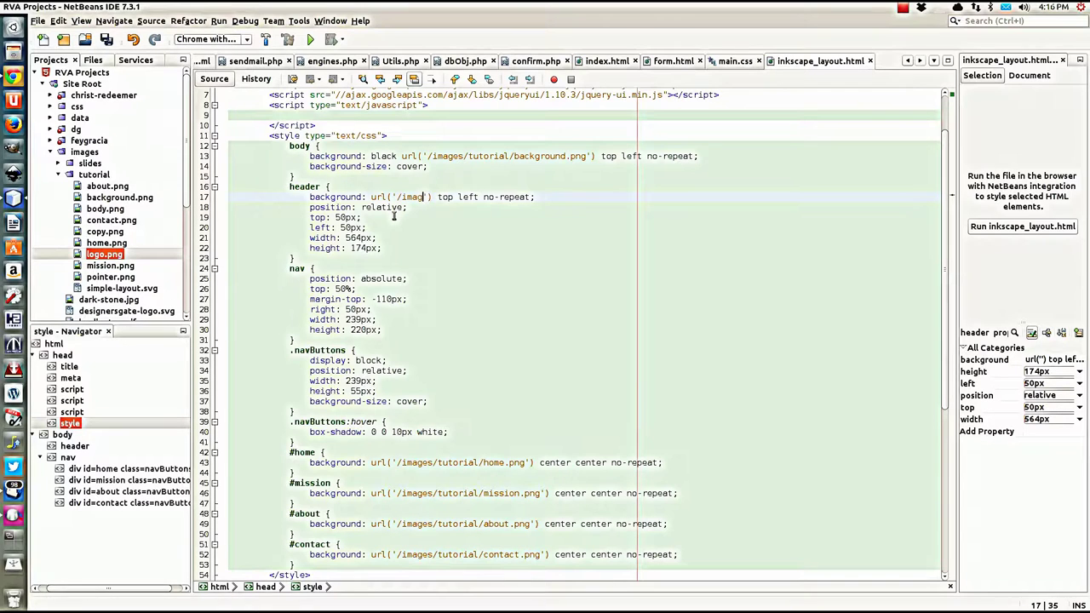
pyautogui.write('tut')
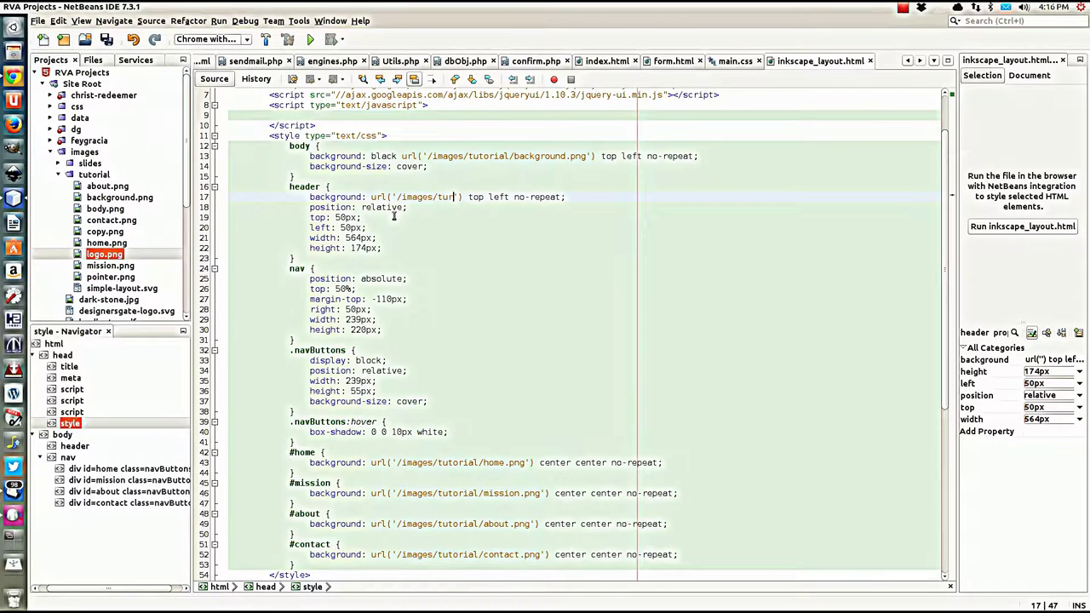
pyautogui.write('orial/ba')
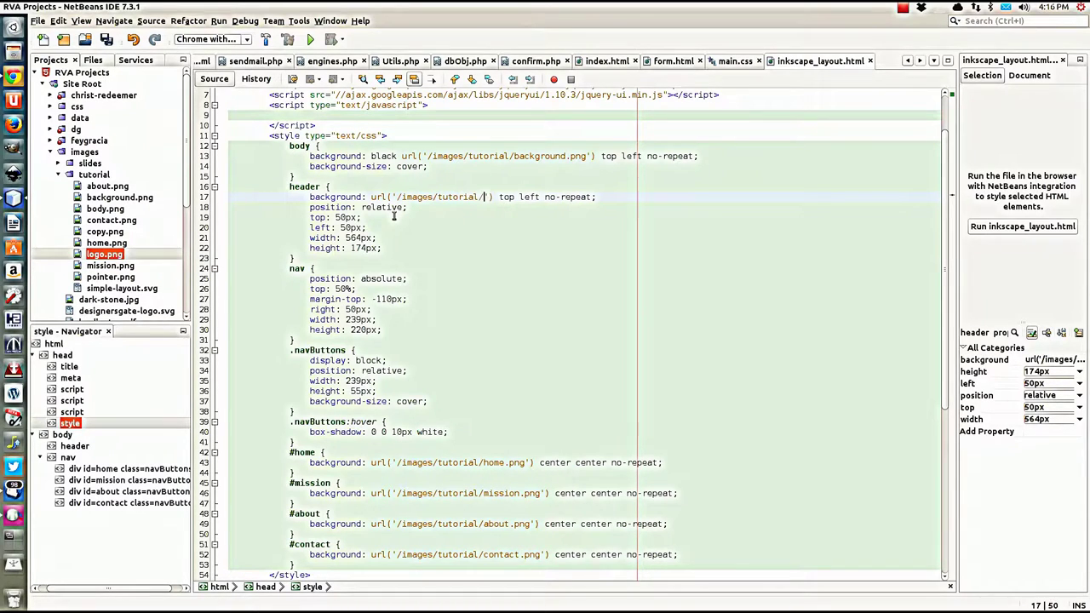
pyautogui.press('BackSpace')
pyautogui.press('BackSpace')
pyautogui.write('logo.p')
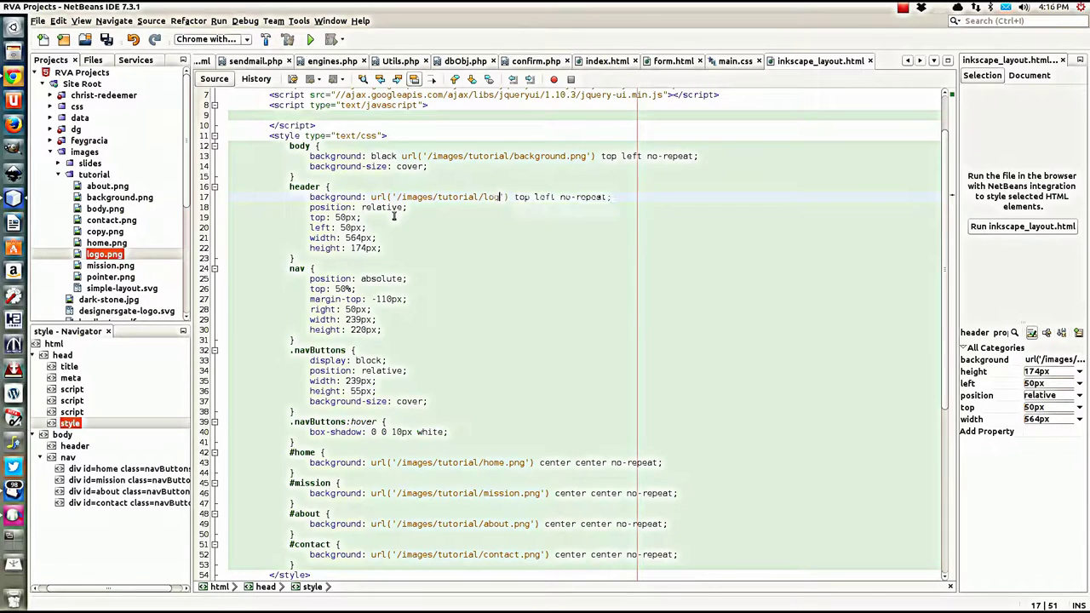
pyautogui.write('ng')
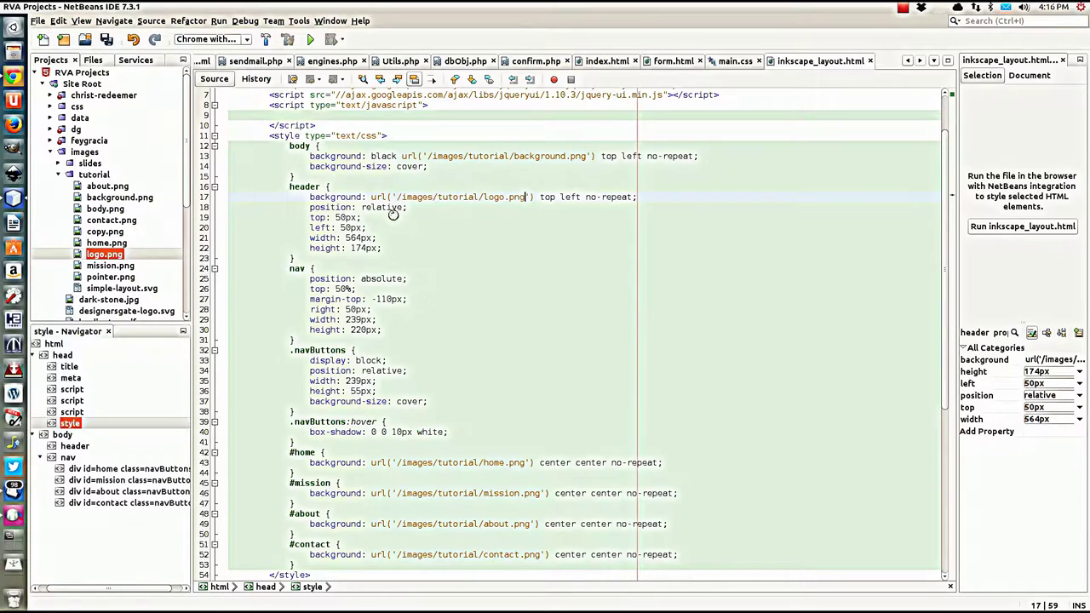
# Step: Save the file and reload localhost/inkscape_layout.html in Chrome to see the logo
pyautogui.hotkey('ctrl', 's')
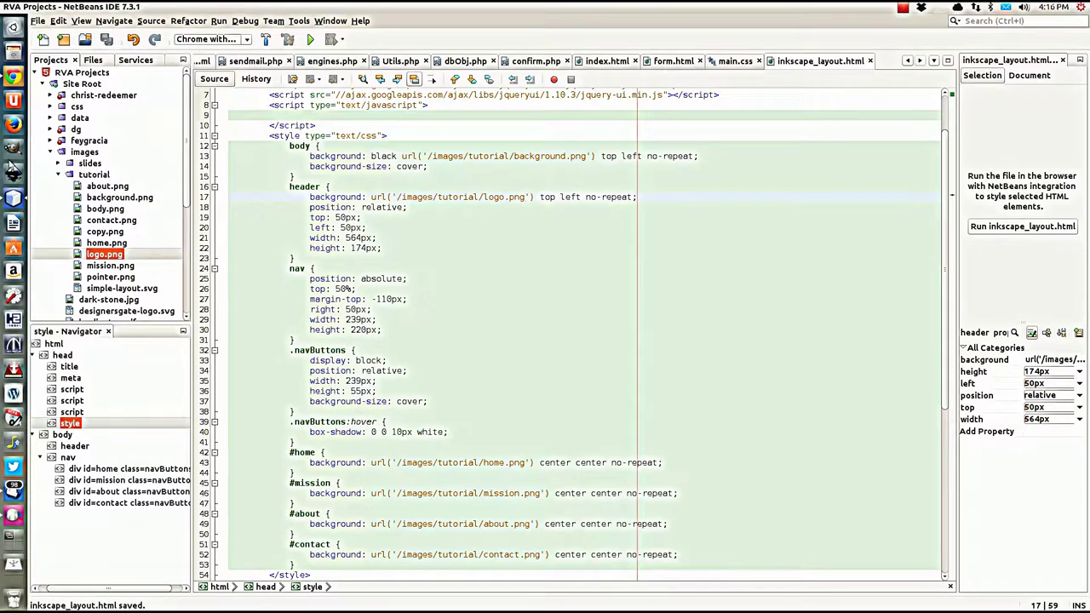
pyautogui.click(13, 82)
pyautogui.press('F5')
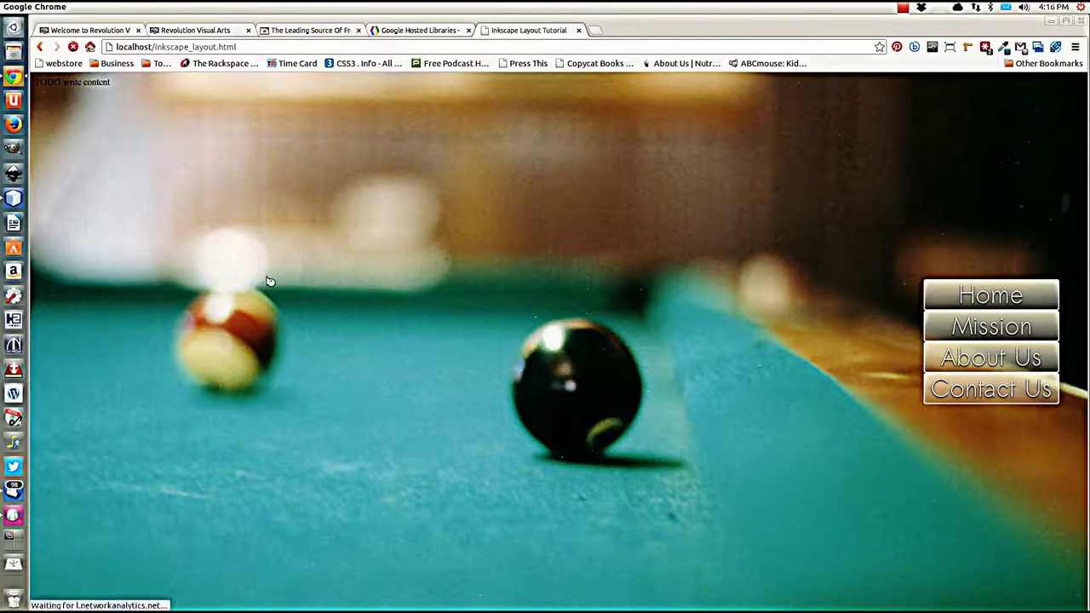
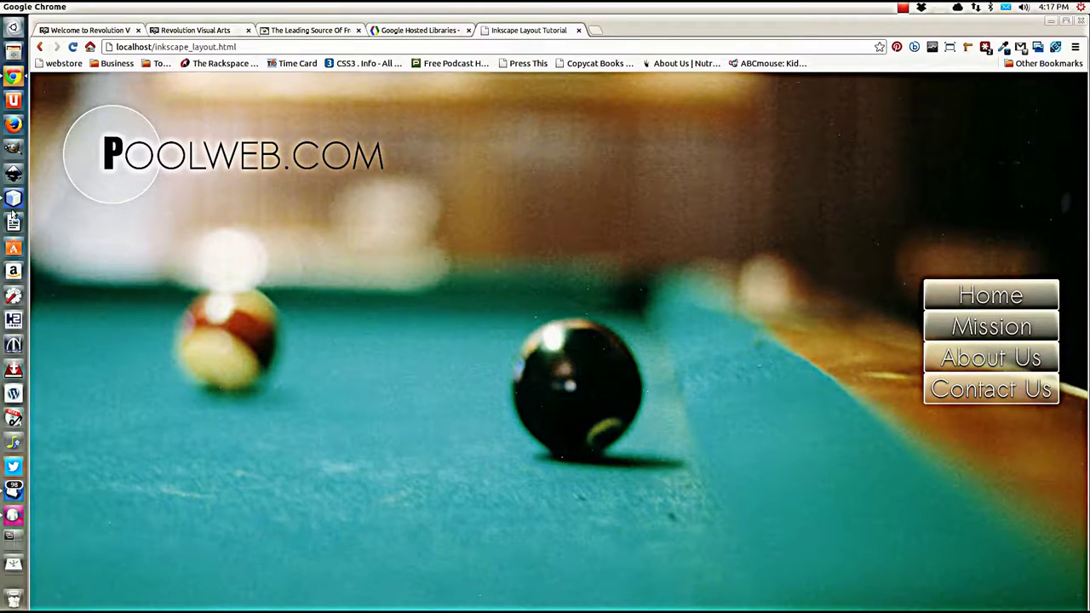
# Step: Switch from the Chrome preview back to inkscape_layout.html in NetBeans and scroll down the file
pyautogui.click(12, 207)
pyautogui.scroll(-7, 368, 299)
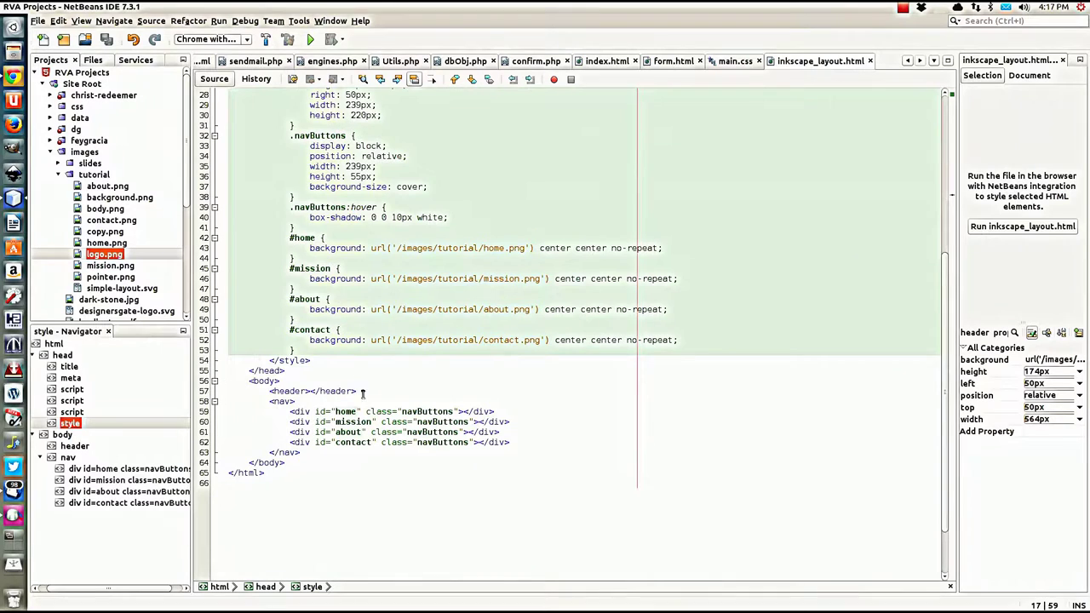
# Step: Insert <section id="body"></section> on a new line directly after the closing </nav> tag
pyautogui.click(306, 453)
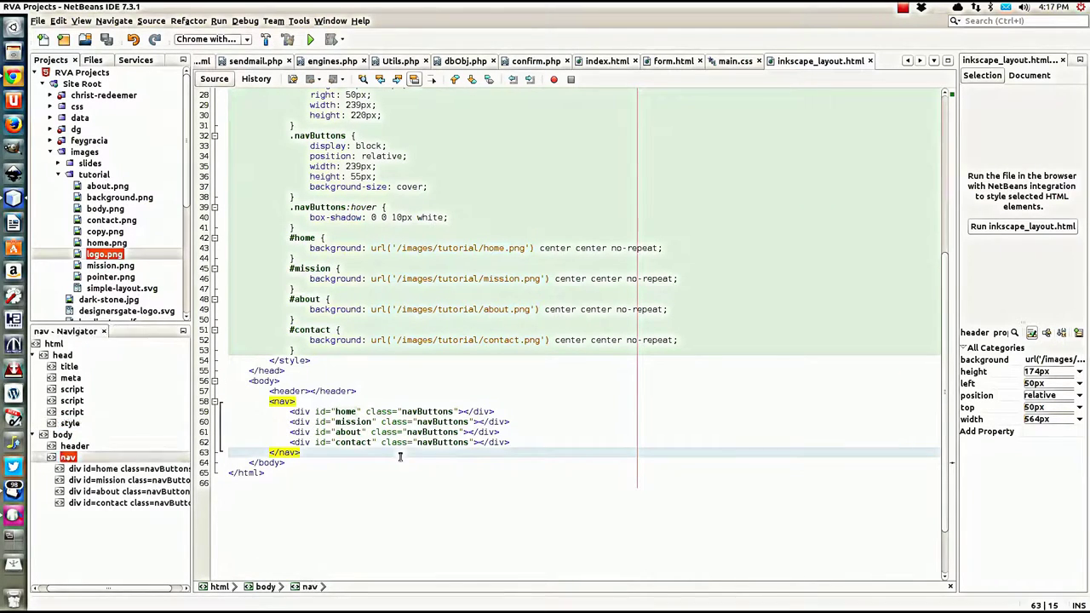
pyautogui.press('Return')
pyautogui.write('<d')
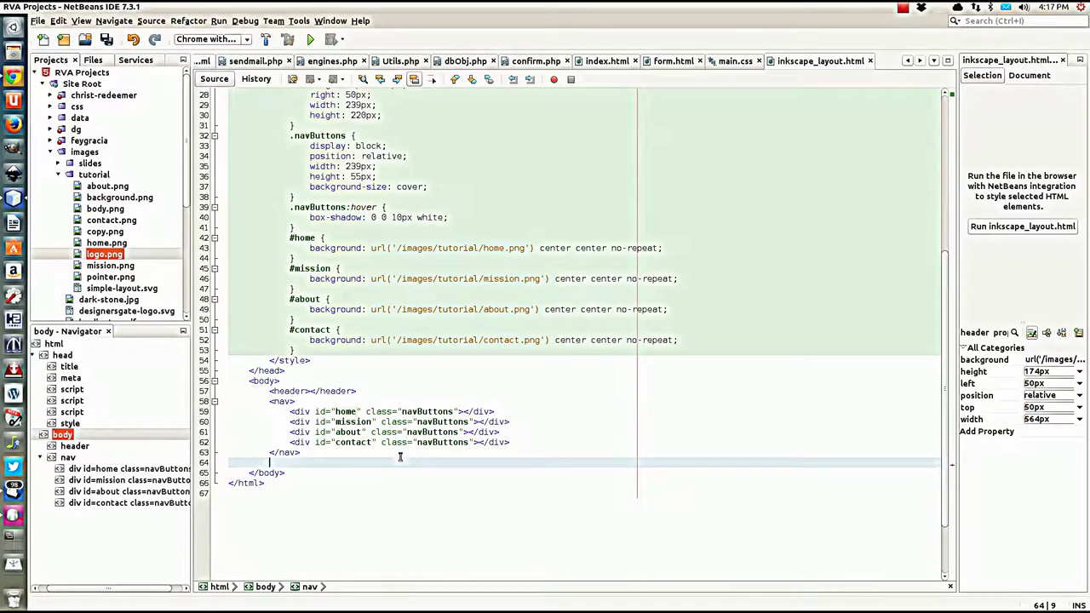
pyautogui.write('iv ')
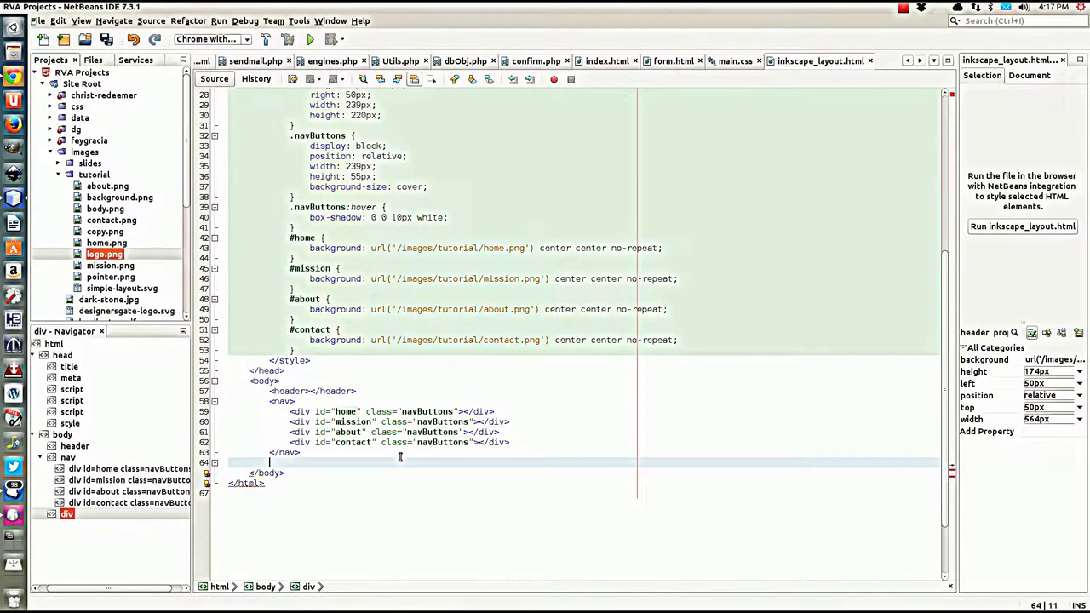
pyautogui.write('sec')
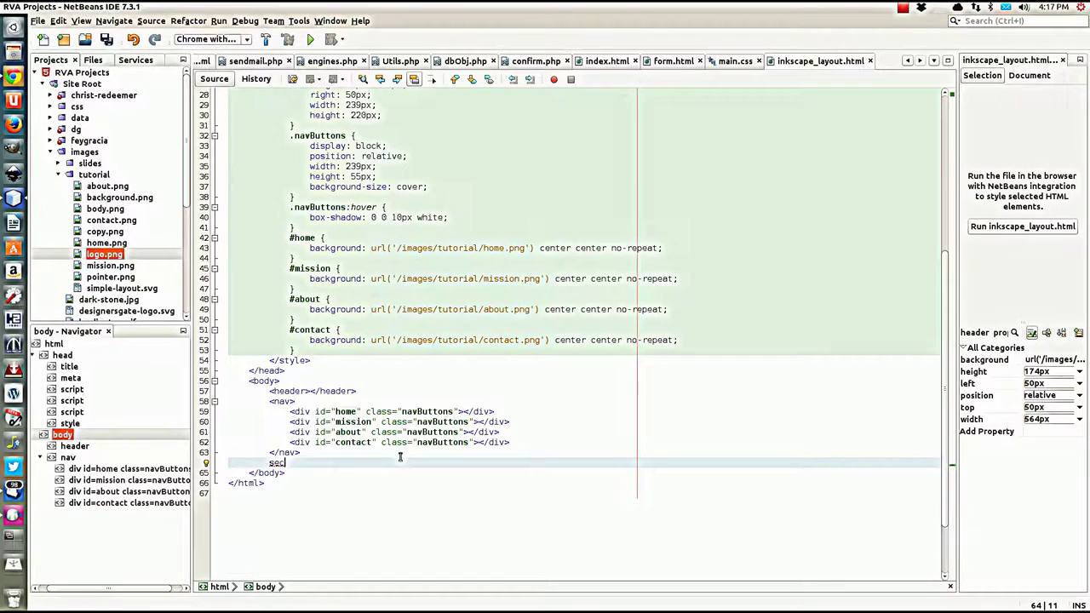
pyautogui.press('BackSpace')
pyautogui.press('BackSpace')
pyautogui.press('BackSpace')
pyautogui.write('<section id="')
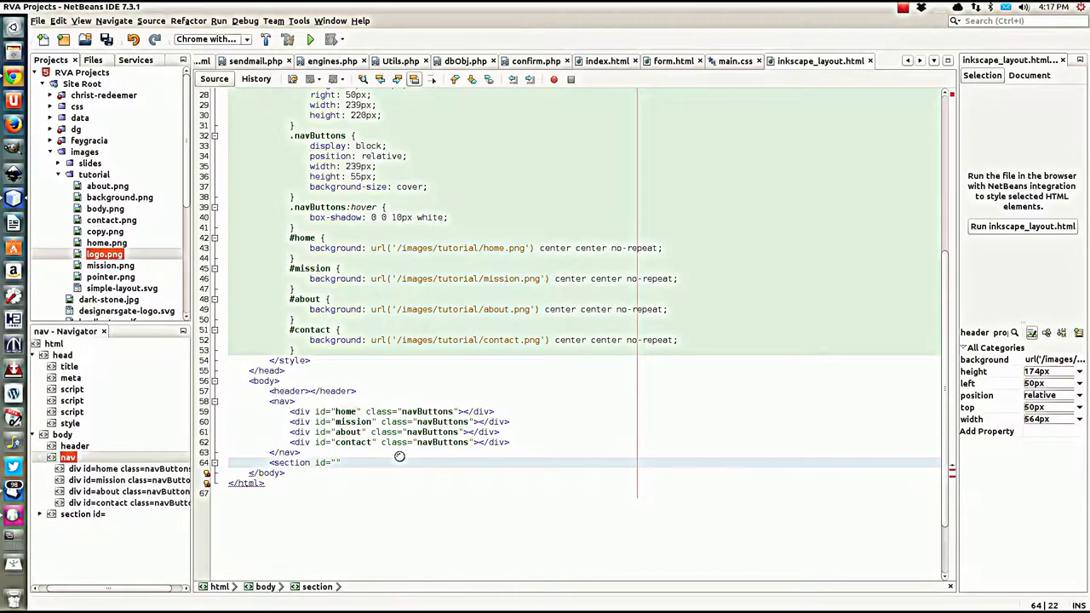
pyautogui.write('body"')
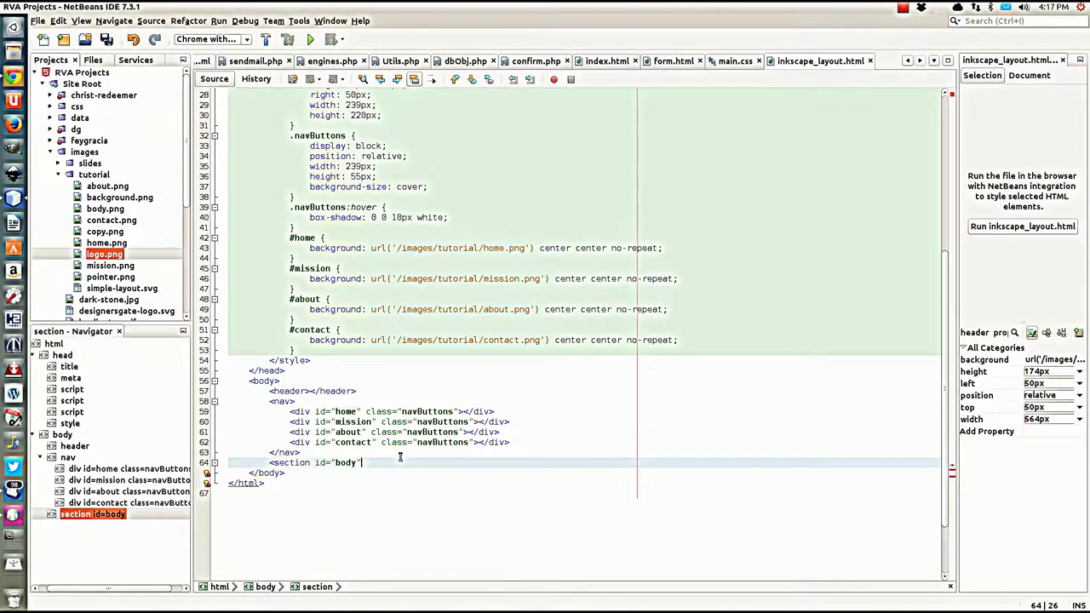
pyautogui.write('><')
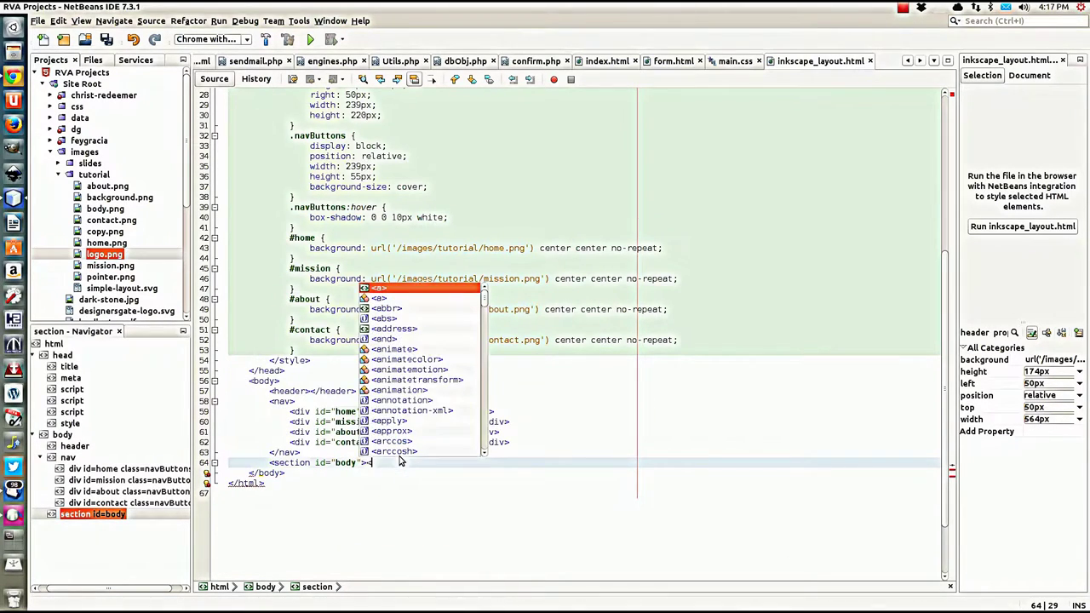
pyautogui.write('/se')
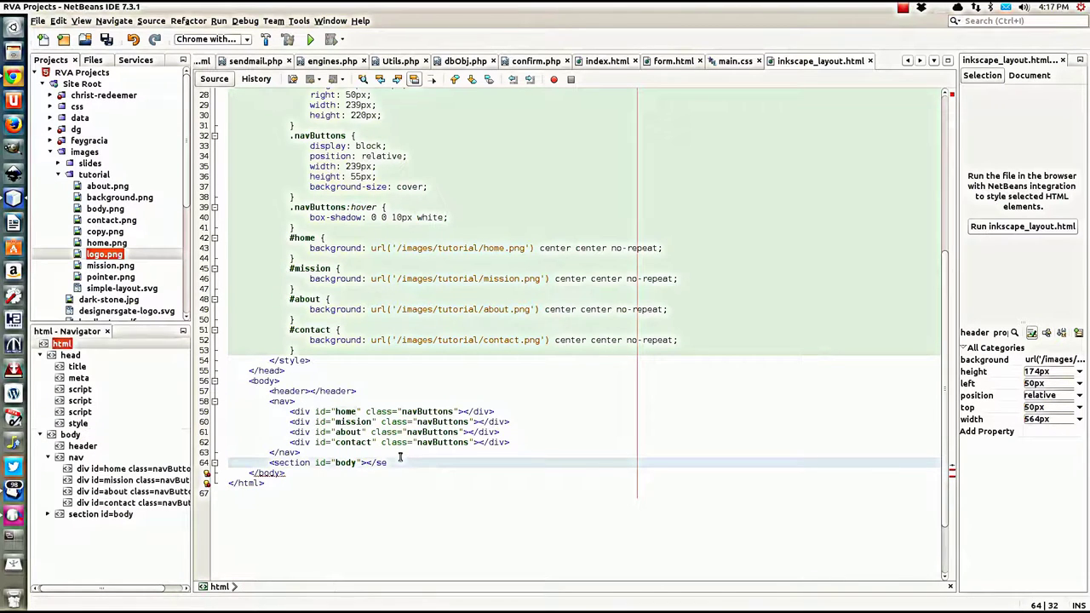
pyautogui.write('ction>')
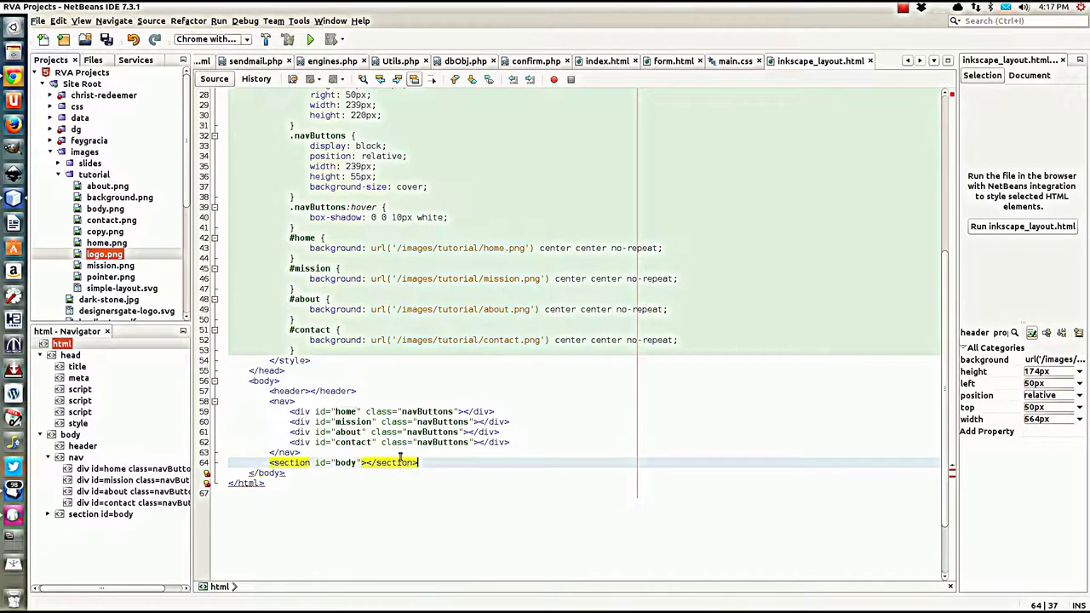
pyautogui.scroll(8, 417, 222)
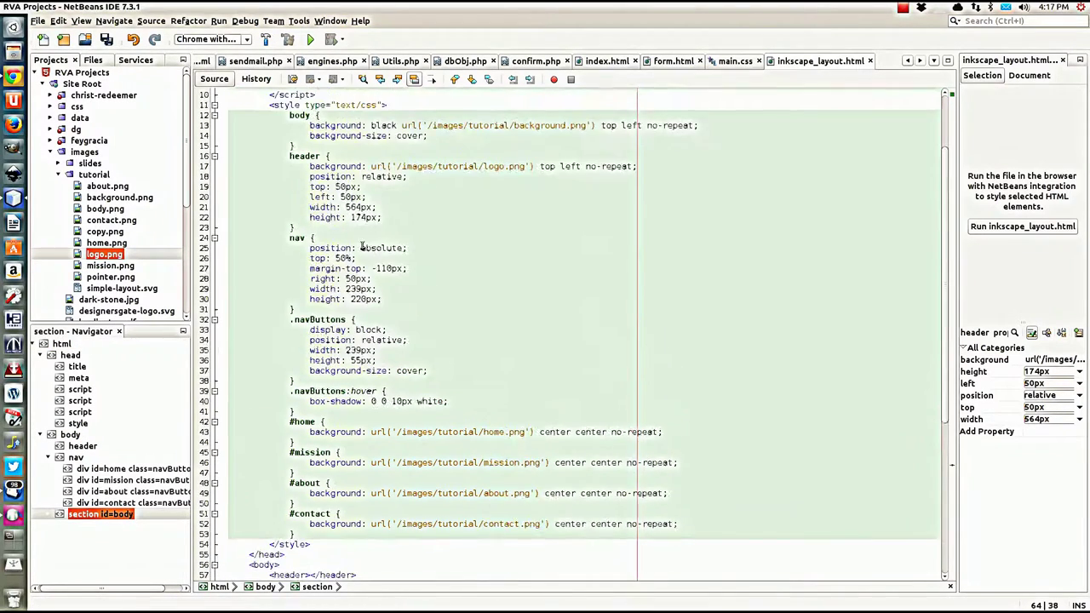
pyautogui.click(294, 289)
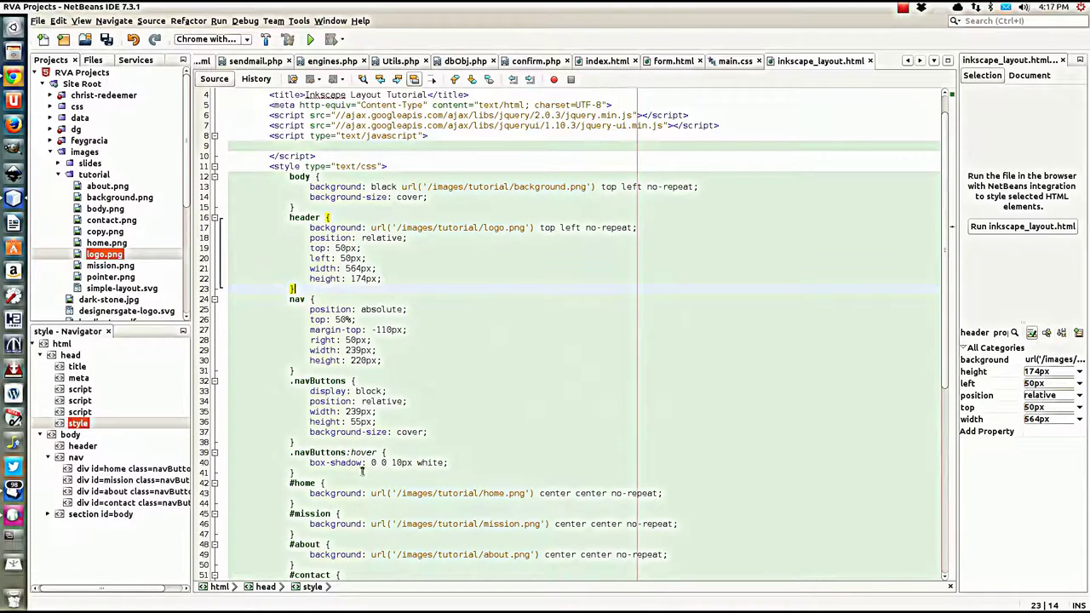
# Step: Start a new 'section {' CSS rule after the #contact rule
pyautogui.scroll(-5, 385, 478)
pyautogui.click(308, 442)
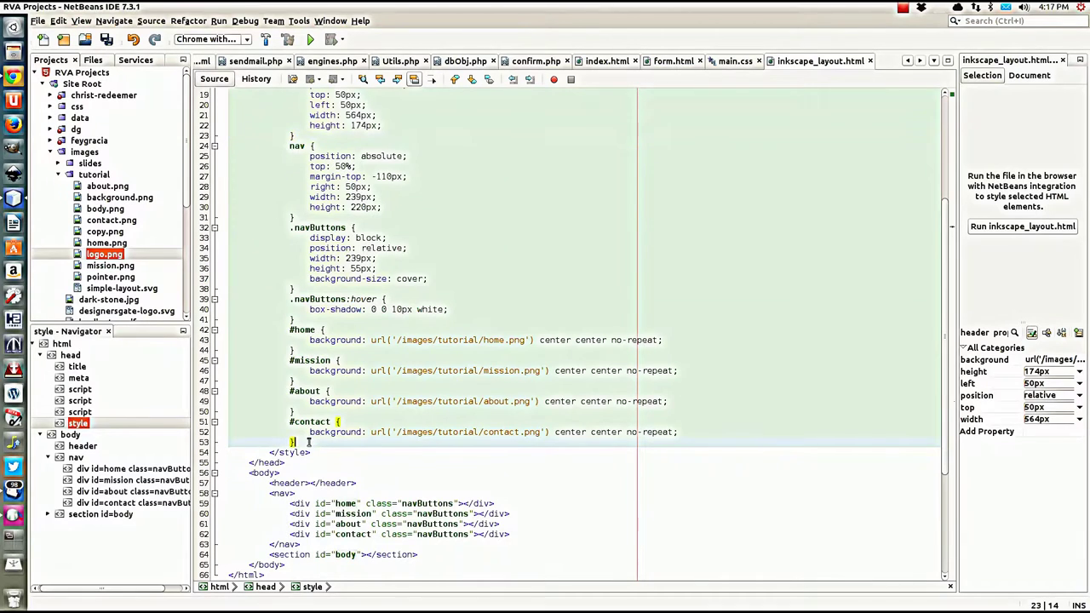
pyautogui.press('Return')
pyautogui.write('sect')
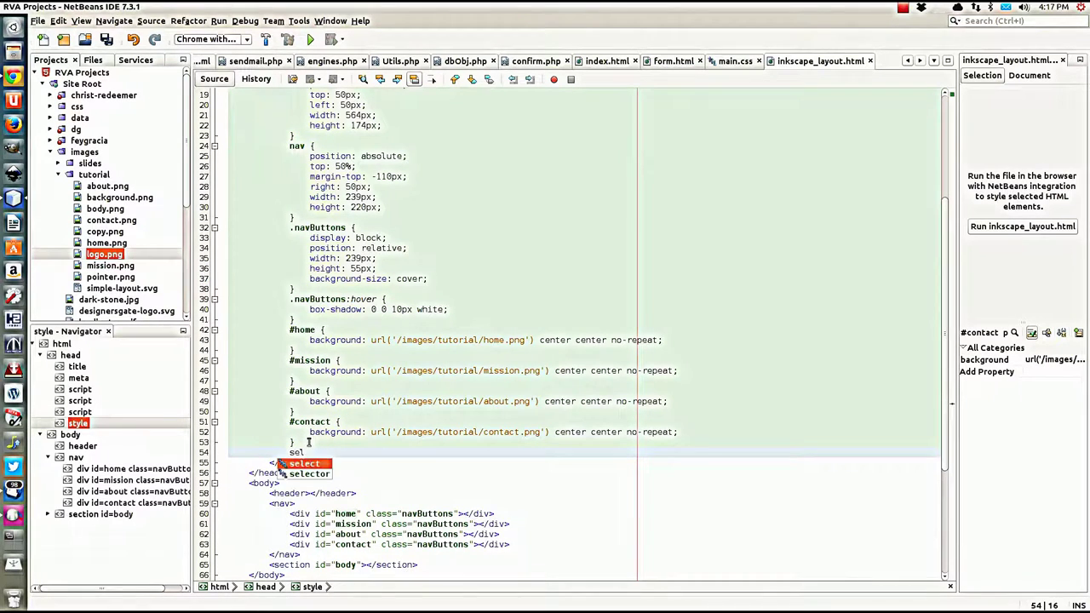
pyautogui.press('Escape')
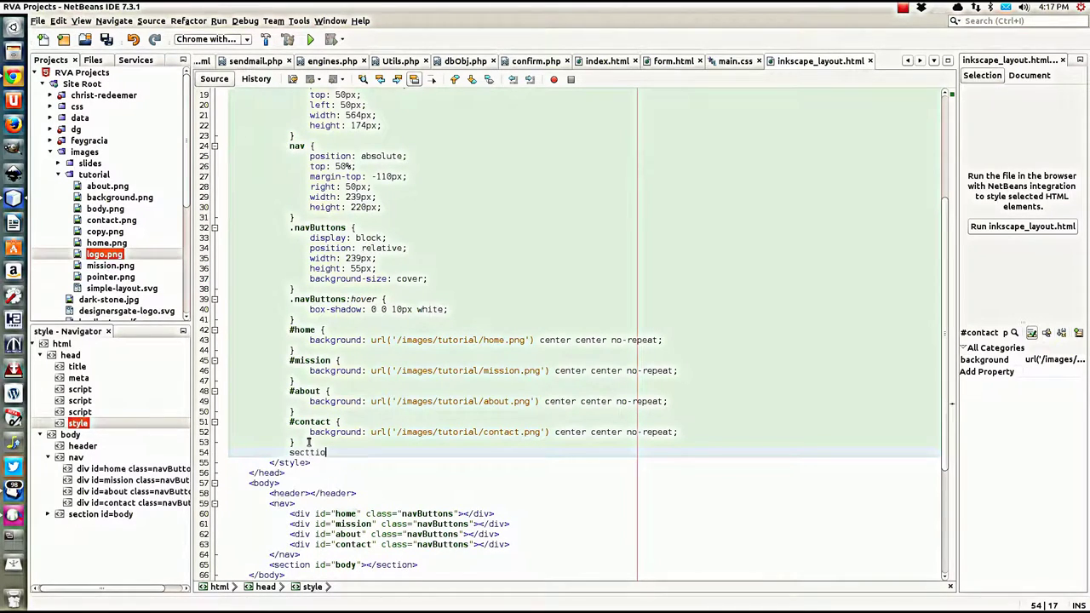
pyautogui.write('ion ')
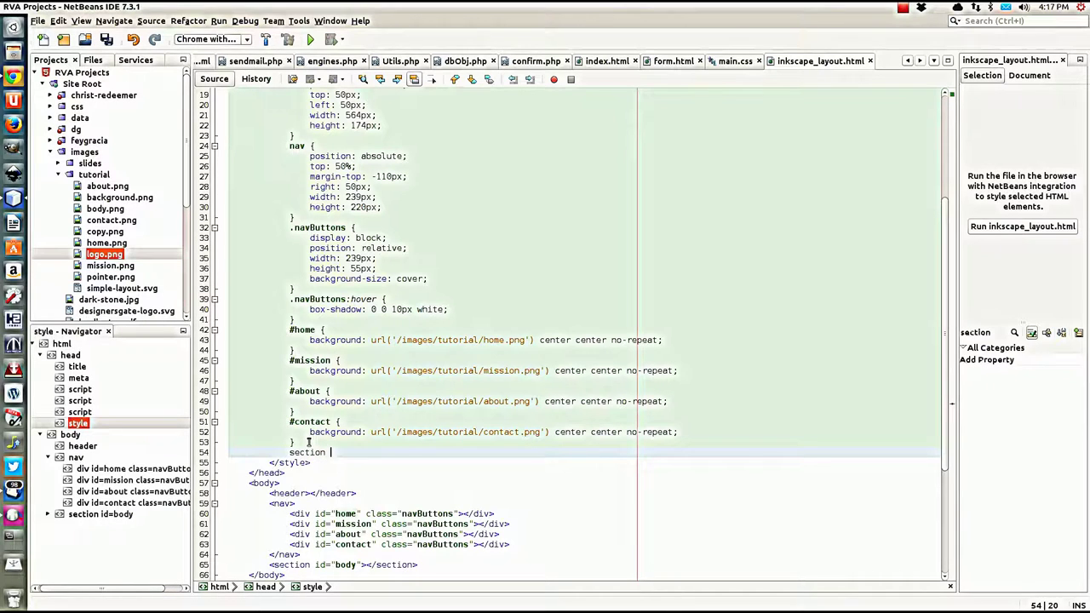
pyautogui.write('{')
pyautogui.press('Return')
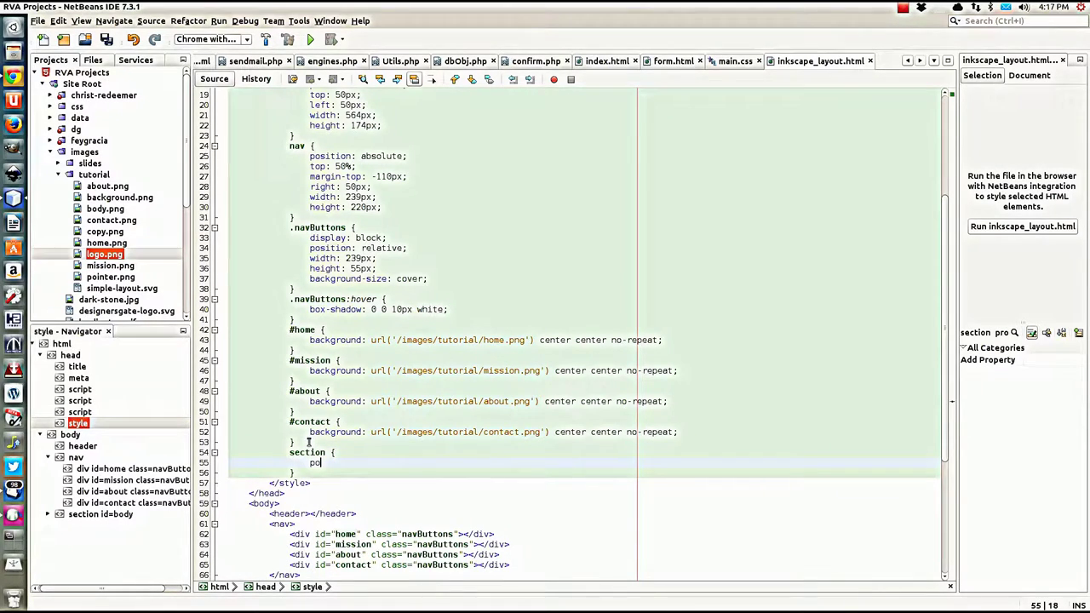
# Step: Add position: relative and a top property to the section rule, then search the dash for 'cal'
pyautogui.write('position')
pyautogui.press('Return')
pyautogui.write('relt')
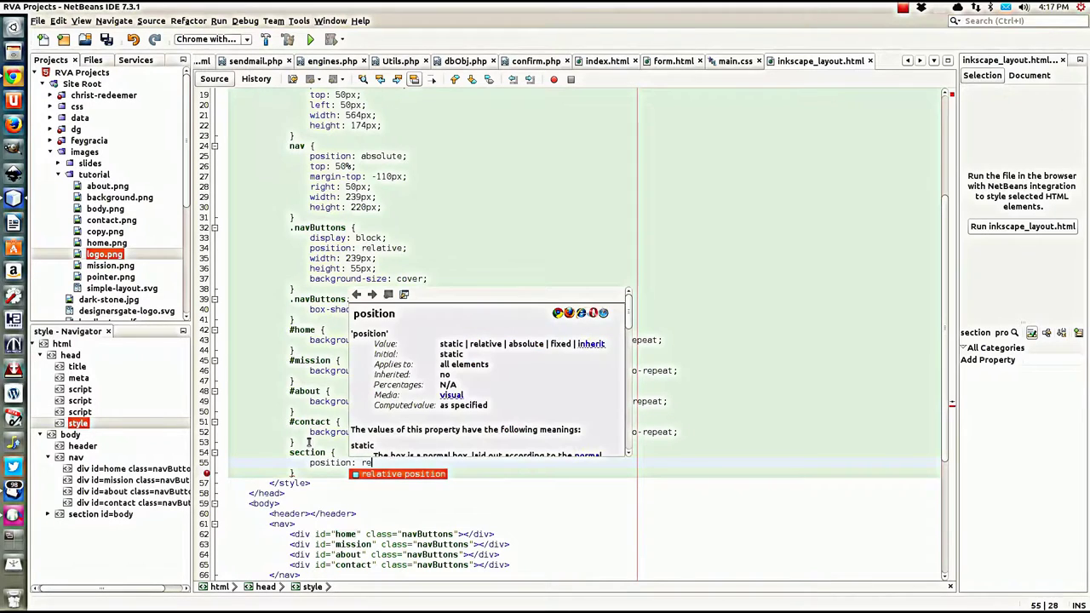
pyautogui.press('Escape')
pyautogui.write('tive')
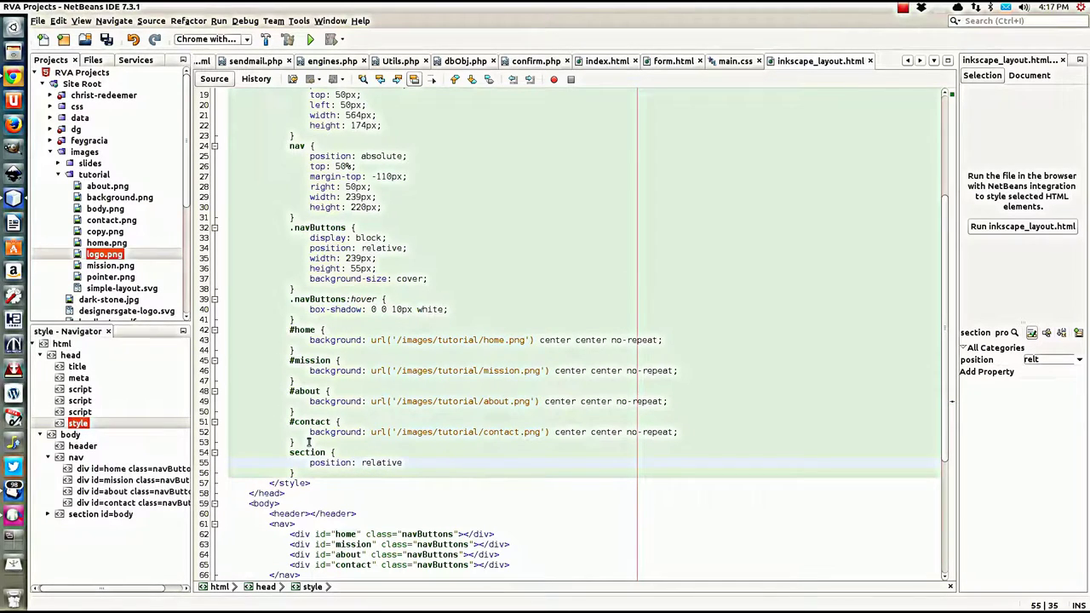
pyautogui.write(';')
pyautogui.press('Return')
pyautogui.write('top')
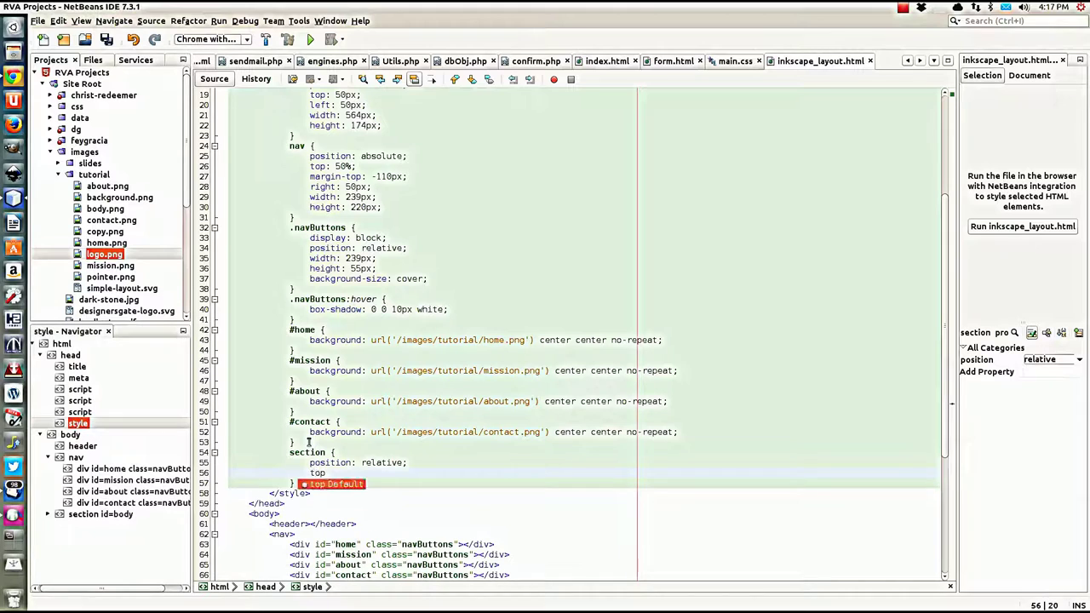
pyautogui.press('Return')
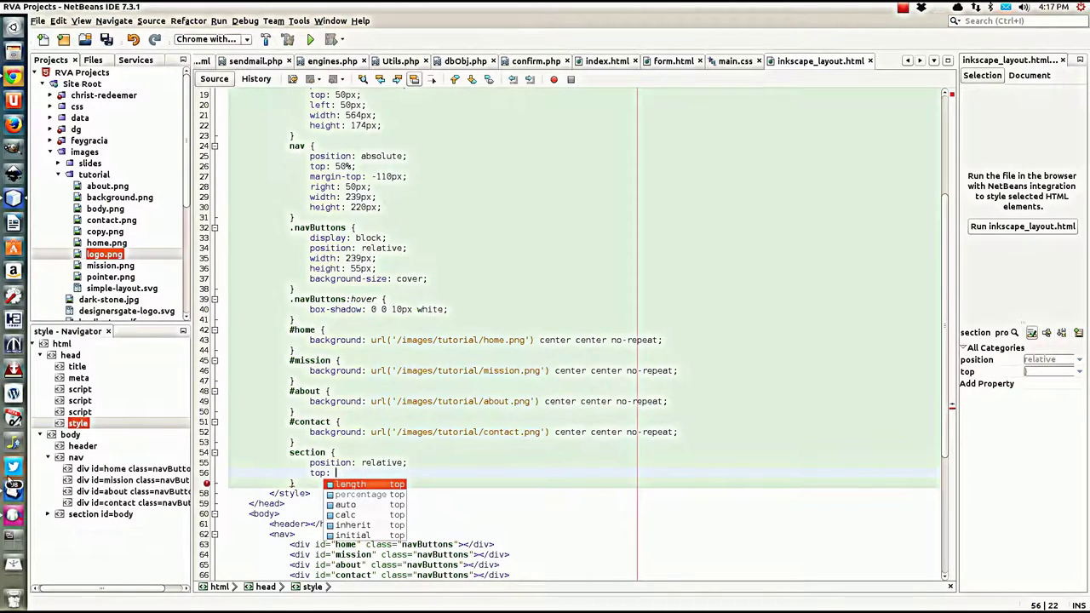
pyautogui.click(14, 29)
pyautogui.write('cal')
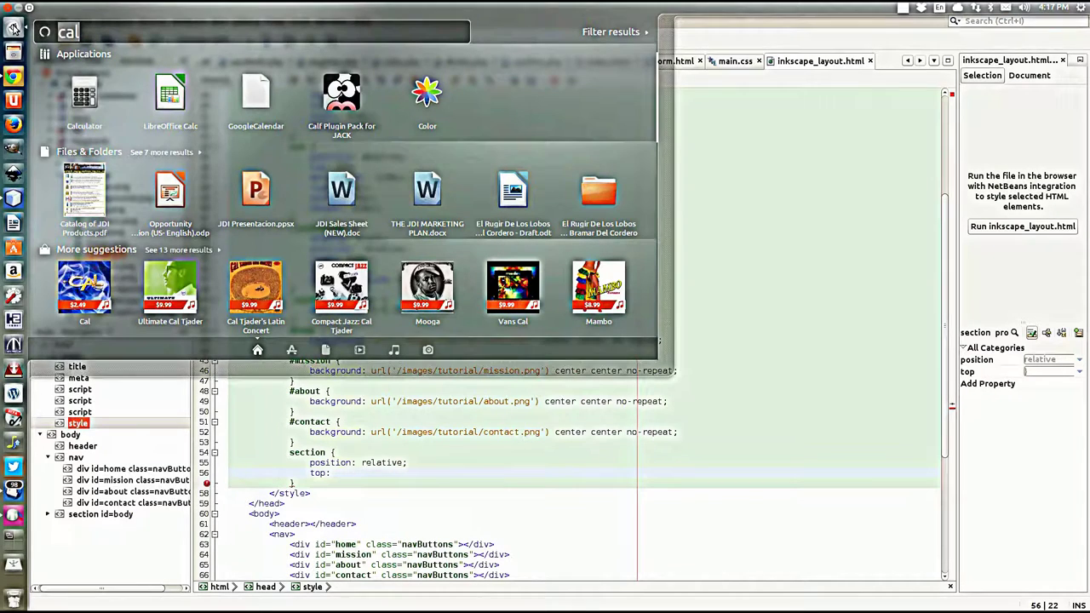
# Step: Launch Calculator beside the editor and total 50 + 174 + 20 to get 244
pyautogui.click(85, 94)
pyautogui.moveTo(111, 21); pyautogui.dragTo(777, 236)
pyautogui.click(747, 311)
pyautogui.click(718, 346)
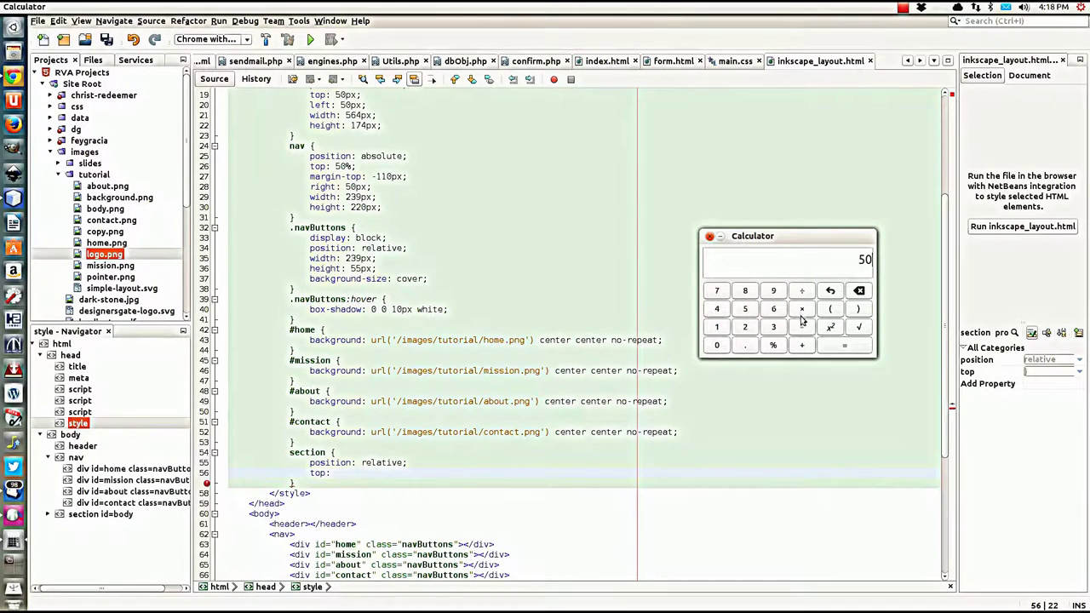
pyautogui.click(802, 345)
pyautogui.click(717, 328)
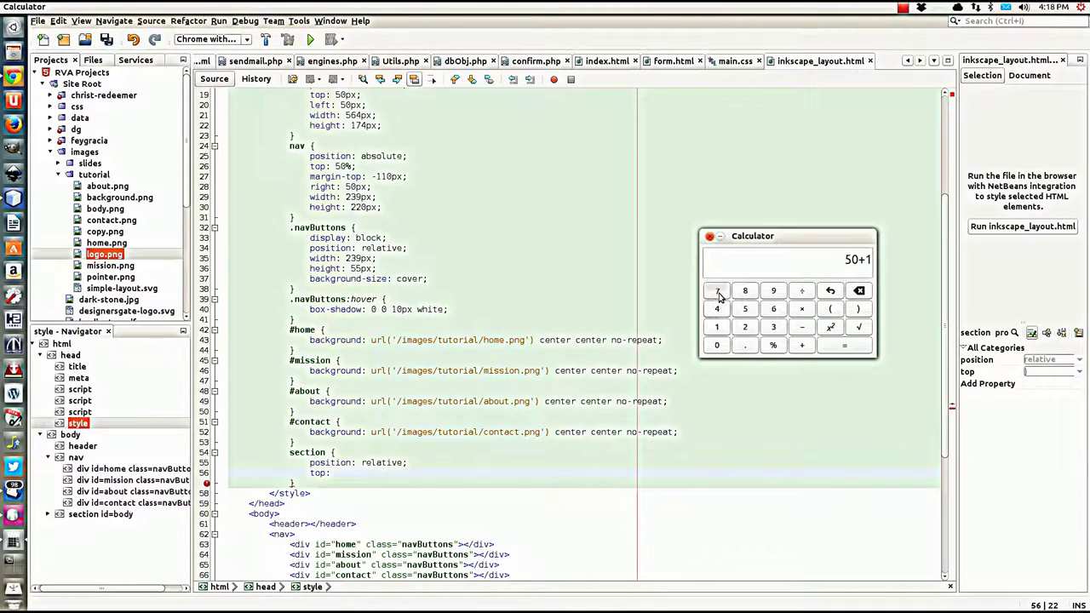
pyautogui.click(717, 292)
pyautogui.click(718, 309)
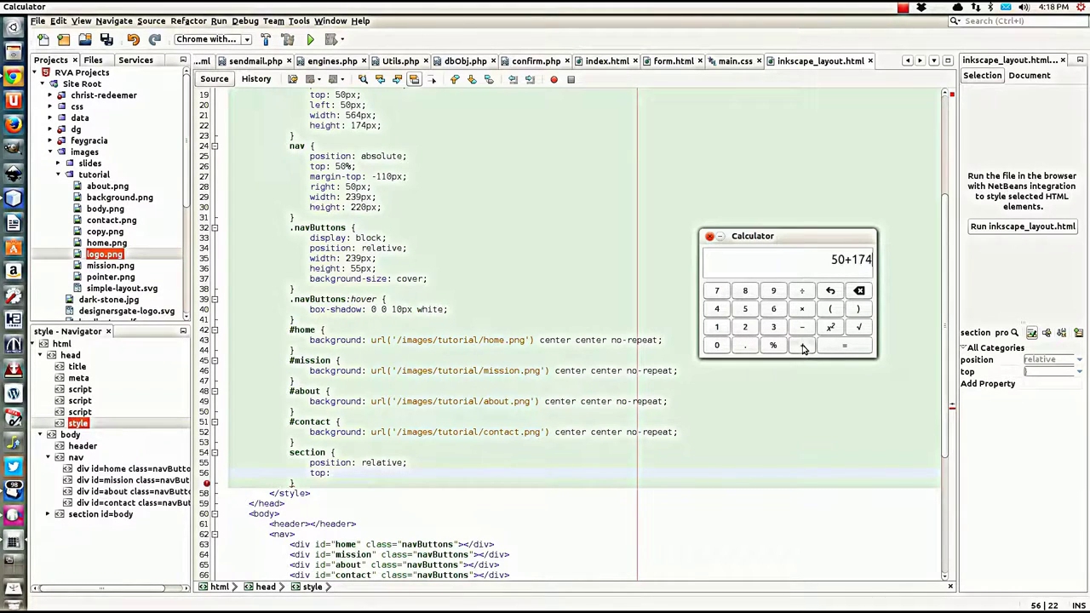
pyautogui.click(802, 346)
pyautogui.click(745, 327)
pyautogui.click(717, 346)
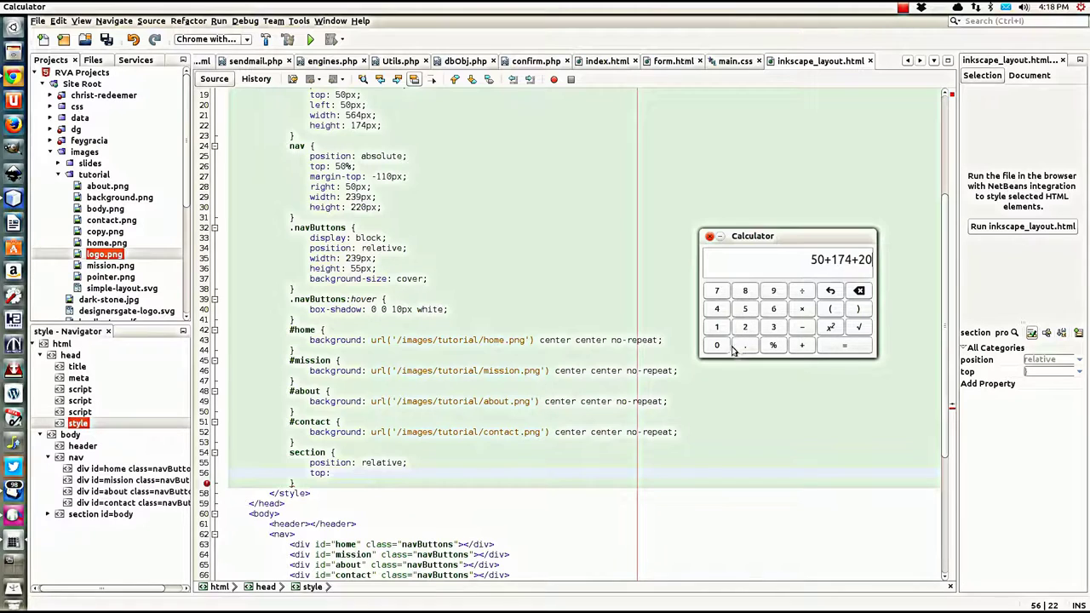
pyautogui.click(862, 347)
pyautogui.click(334, 475)
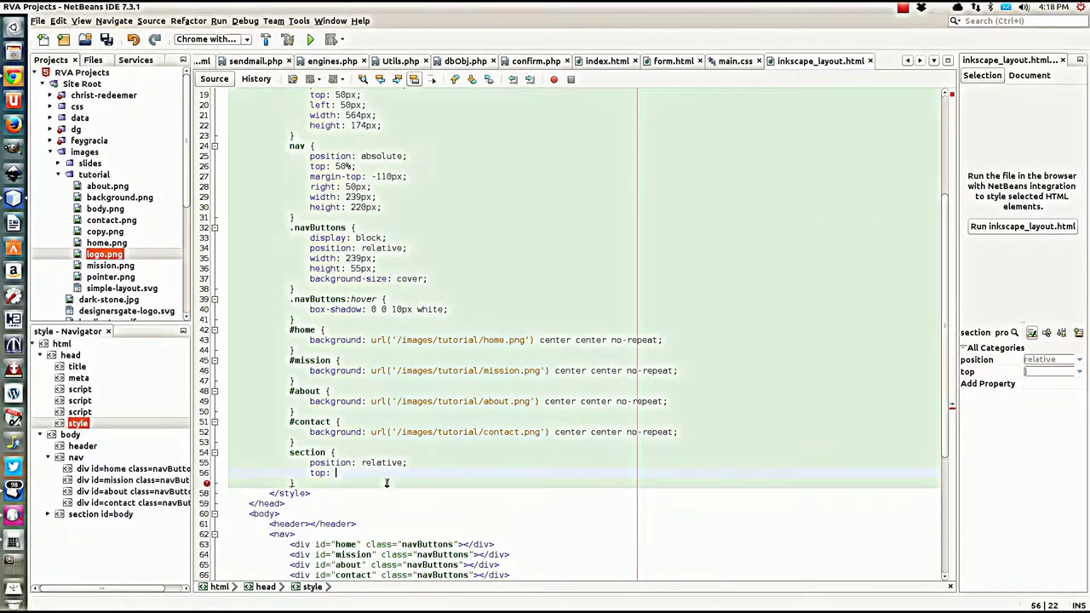
# Step: Set the section's top to 244px and left to 50px, and begin a right property
pyautogui.write('244')
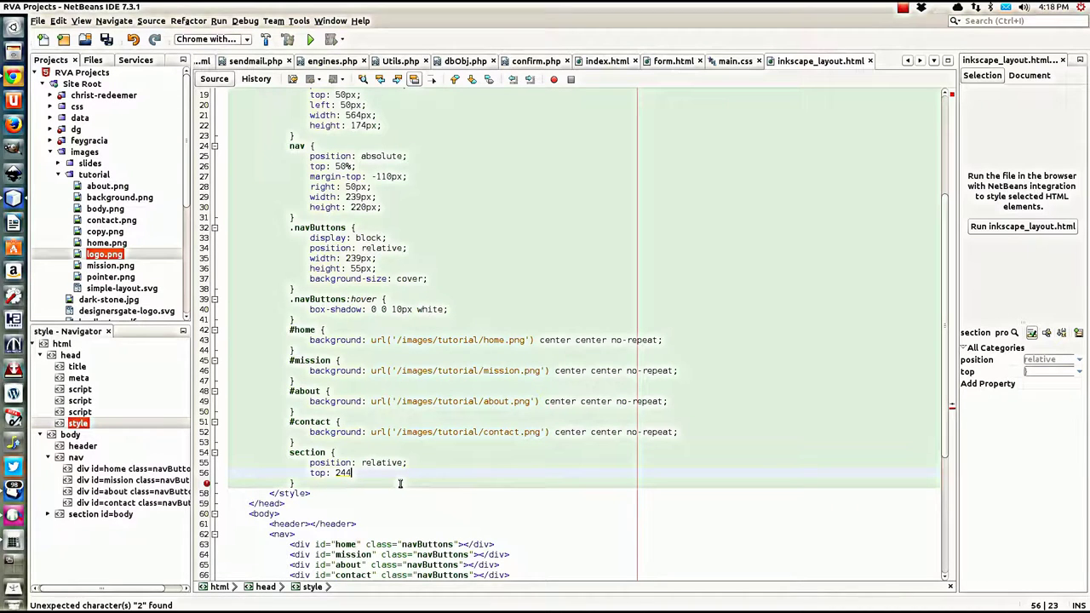
pyautogui.write('px;')
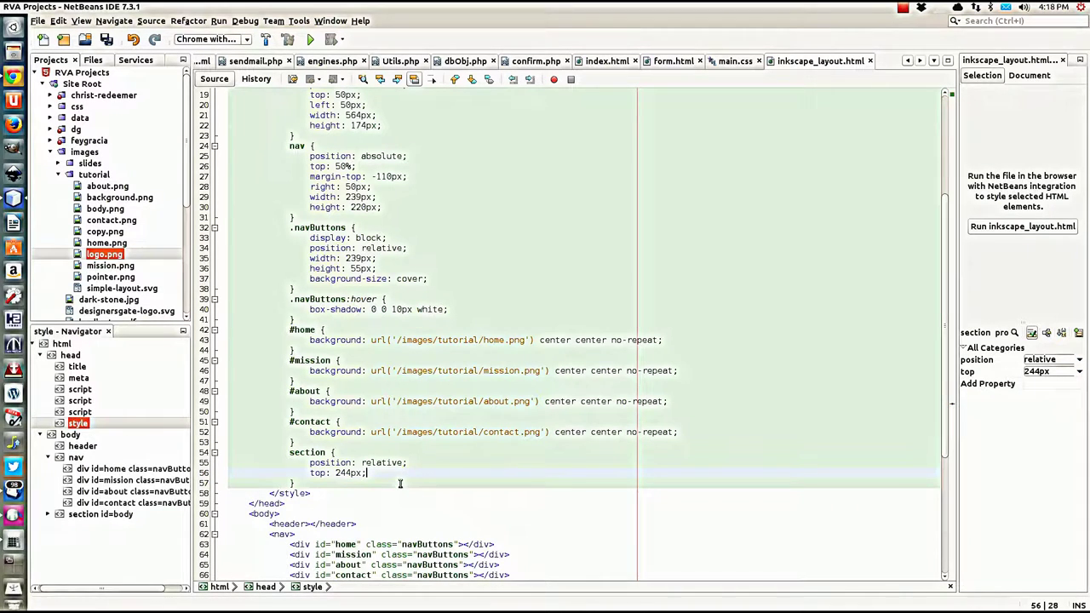
pyautogui.press('Return')
pyautogui.write('lef')
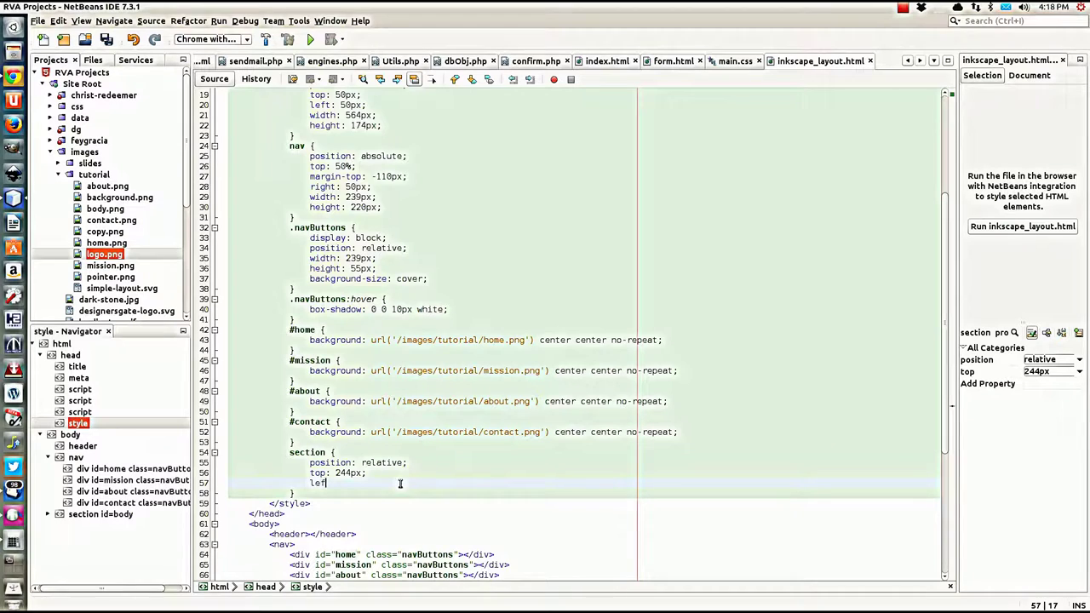
pyautogui.write('t: 5')
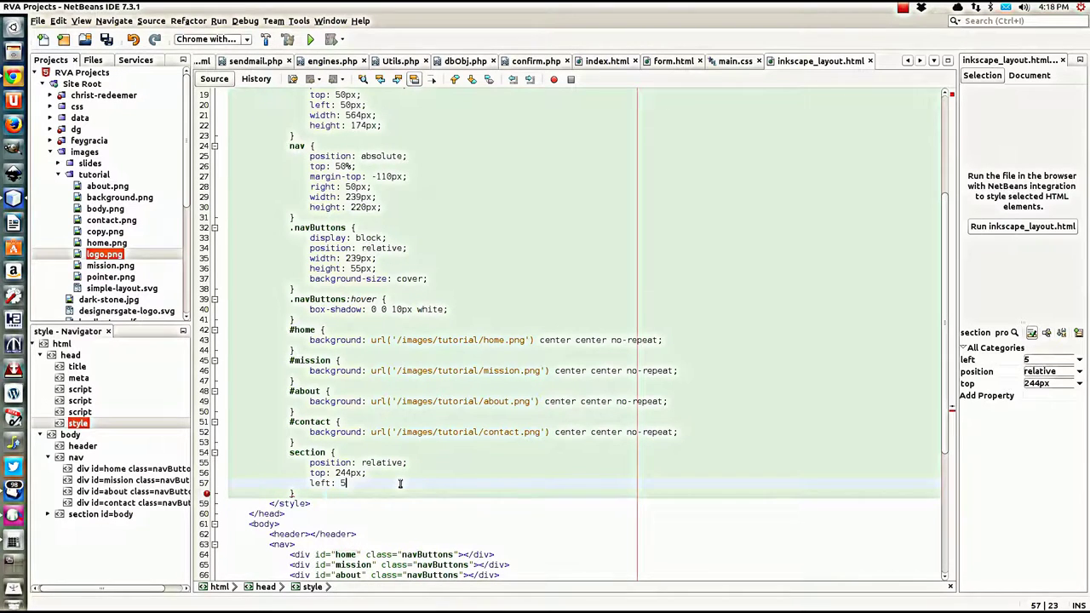
pyautogui.write('0p')
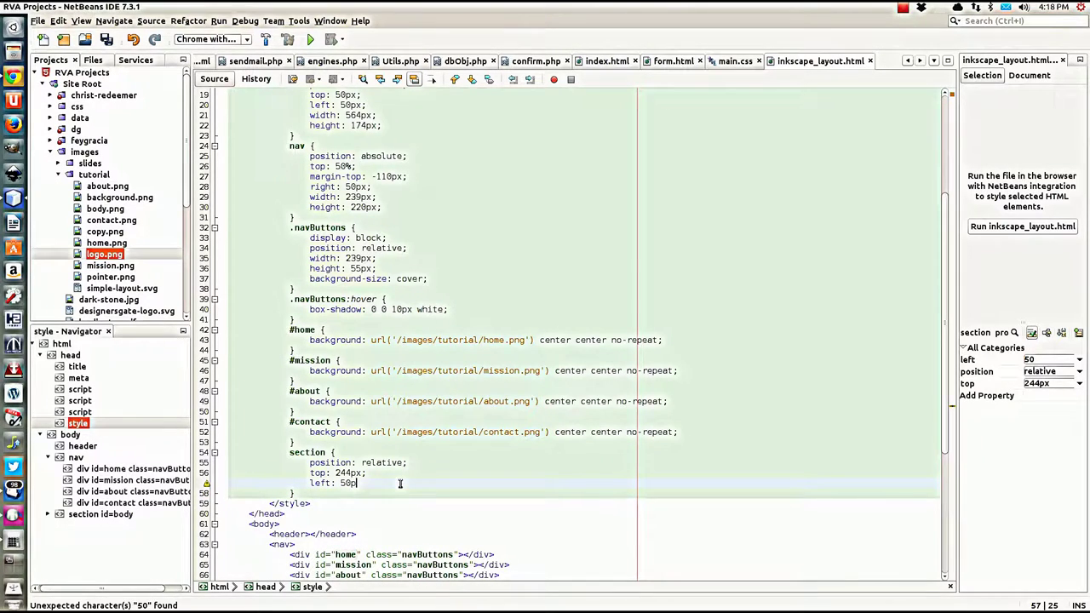
pyautogui.write('x;')
pyautogui.press('Return')
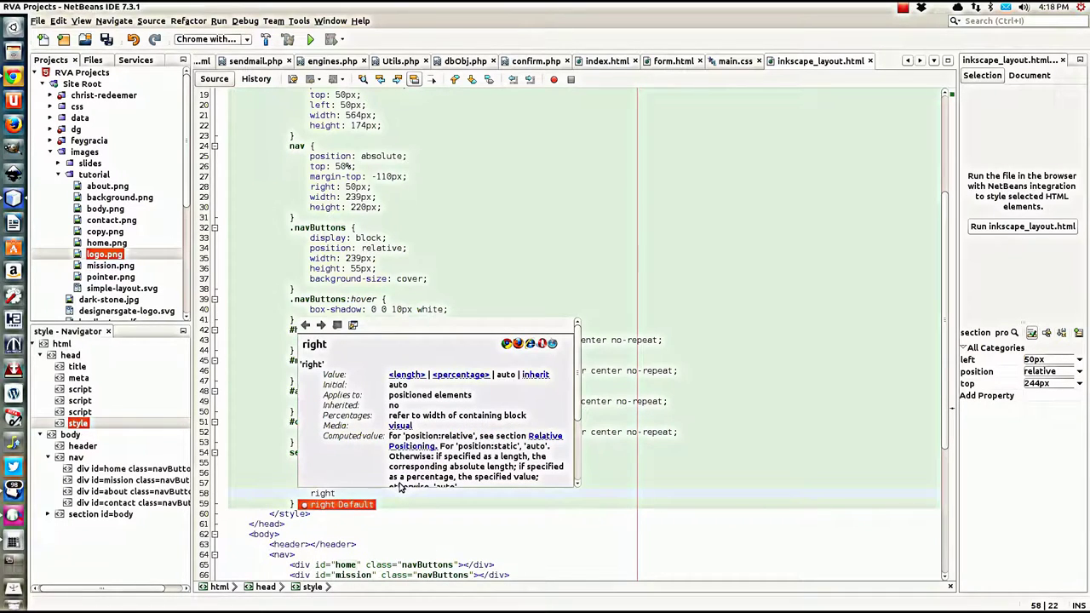
pyautogui.write('right')
pyautogui.press('Return')
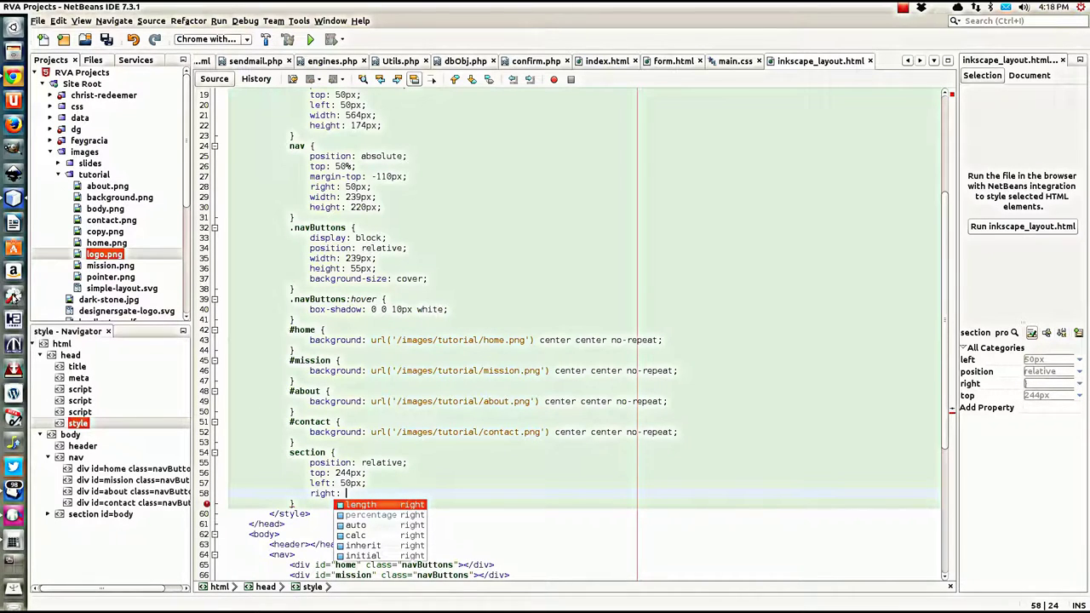
# Step: Compute 239 + 50 + 20 = 309 in Calculator and enter 309px as the section's right offset
pyautogui.click(13, 542)
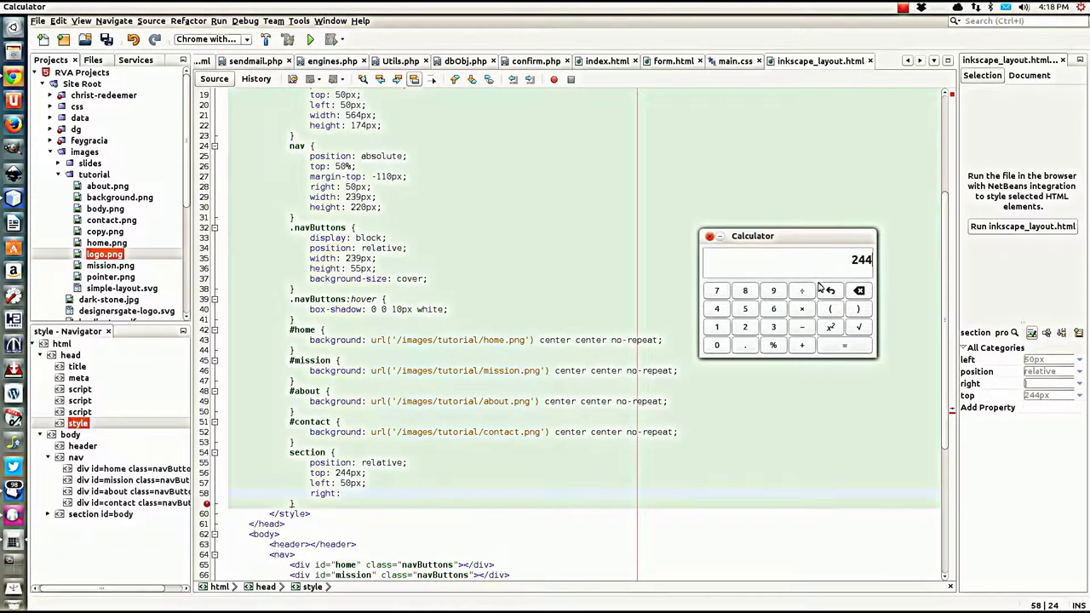
pyautogui.click(745, 327)
pyautogui.click(773, 327)
pyautogui.click(774, 291)
pyautogui.click(801, 345)
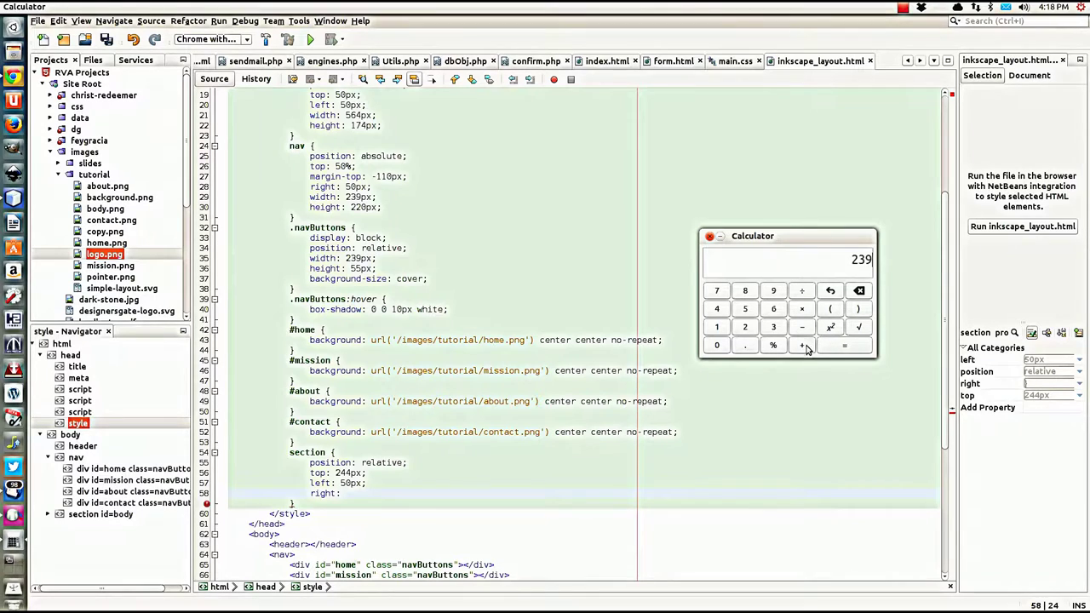
pyautogui.click(745, 308)
pyautogui.click(716, 345)
pyautogui.click(801, 345)
pyautogui.click(745, 327)
pyautogui.click(718, 346)
pyautogui.click(844, 346)
pyautogui.click(352, 492)
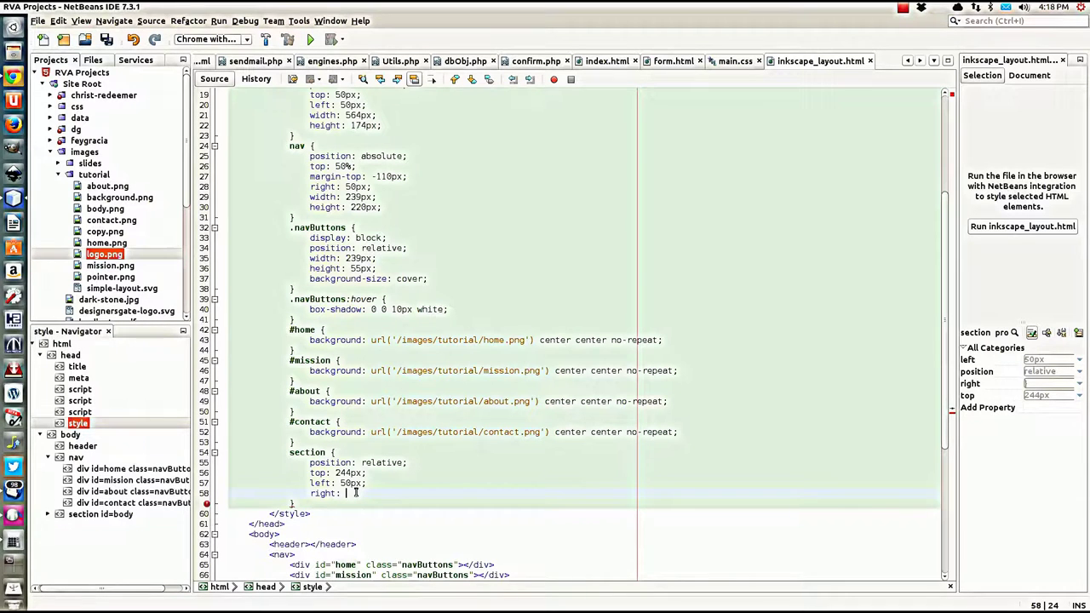
pyautogui.write('309px;')
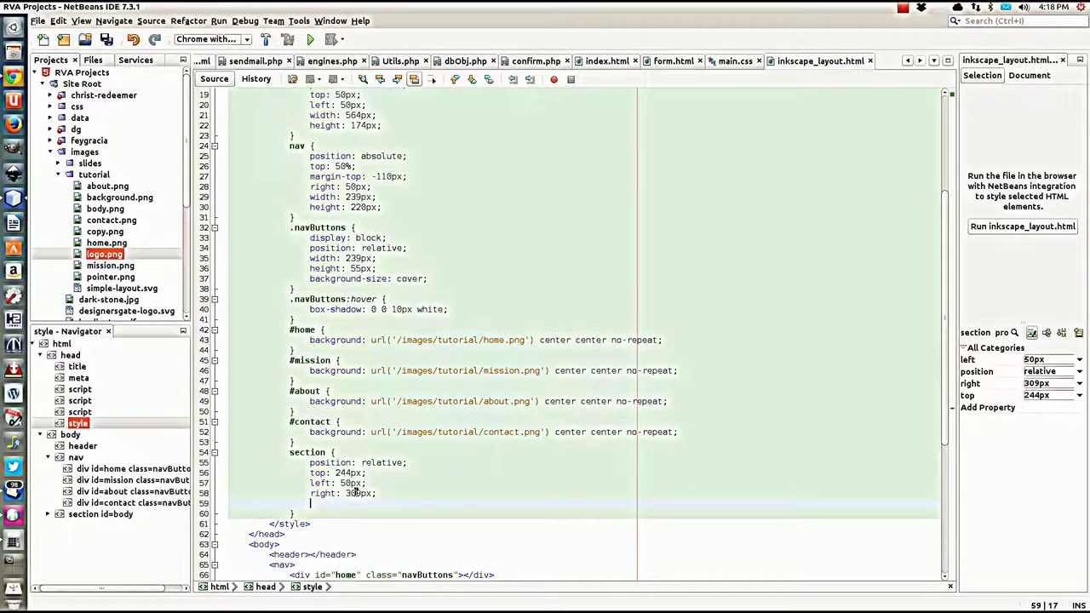
# Step: Add bottom: 100px to the section rule and save inkscape_layout.html
pyautogui.write('t')
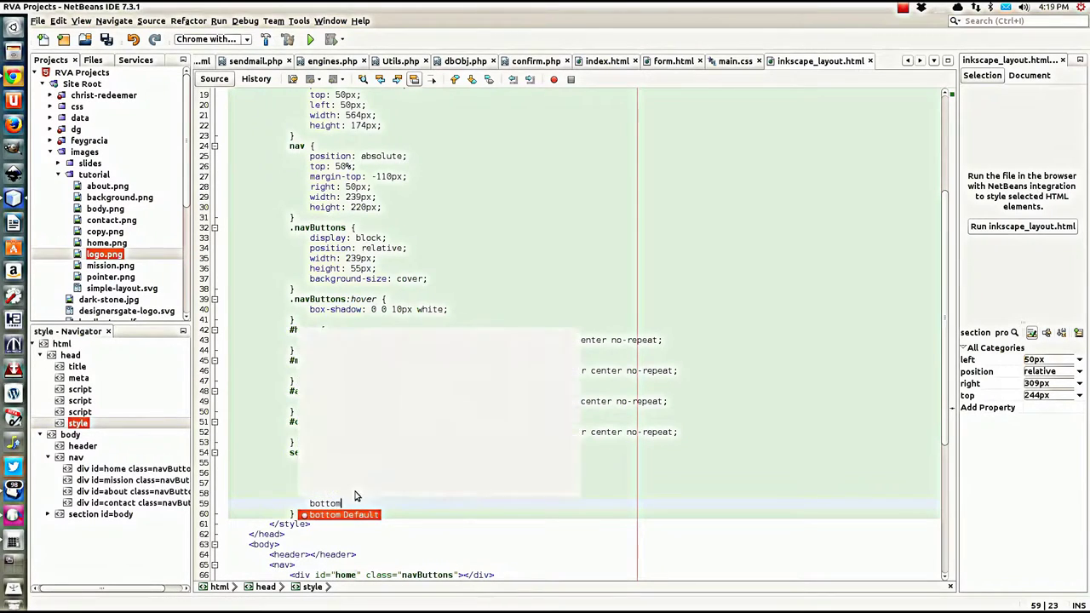
pyautogui.press('Return')
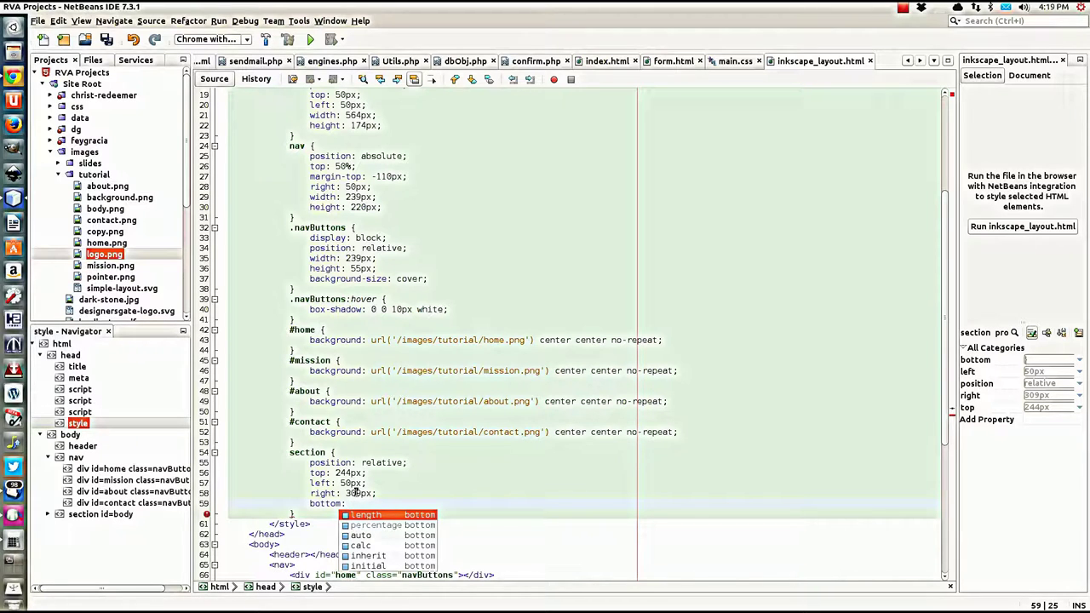
pyautogui.write('100px')
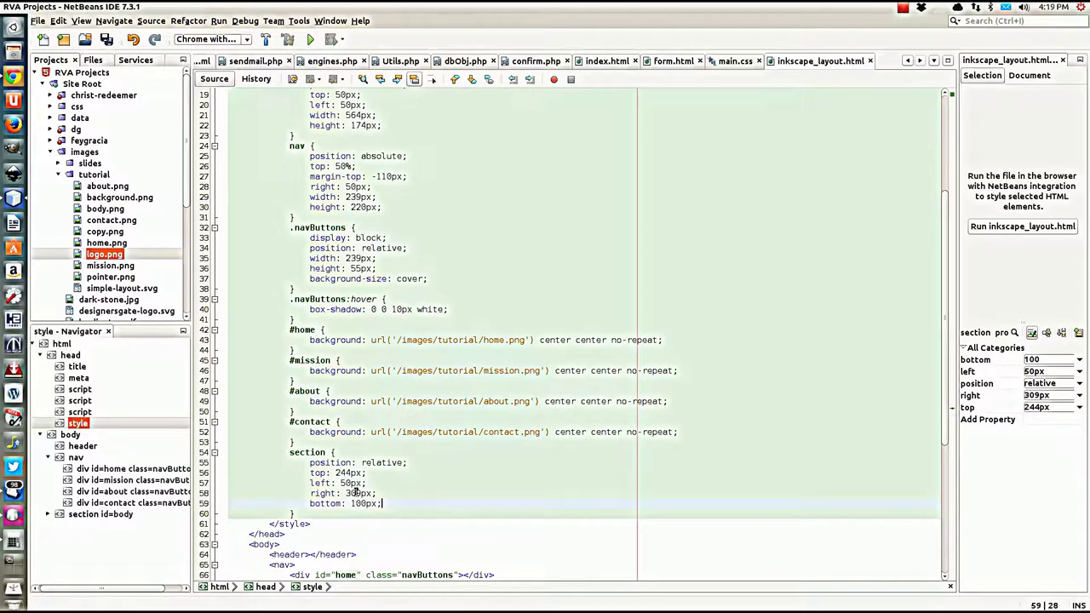
pyautogui.write(';')
pyautogui.click(303, 506)
pyautogui.click(309, 514)
pyautogui.hotkey('ctrl', 's')
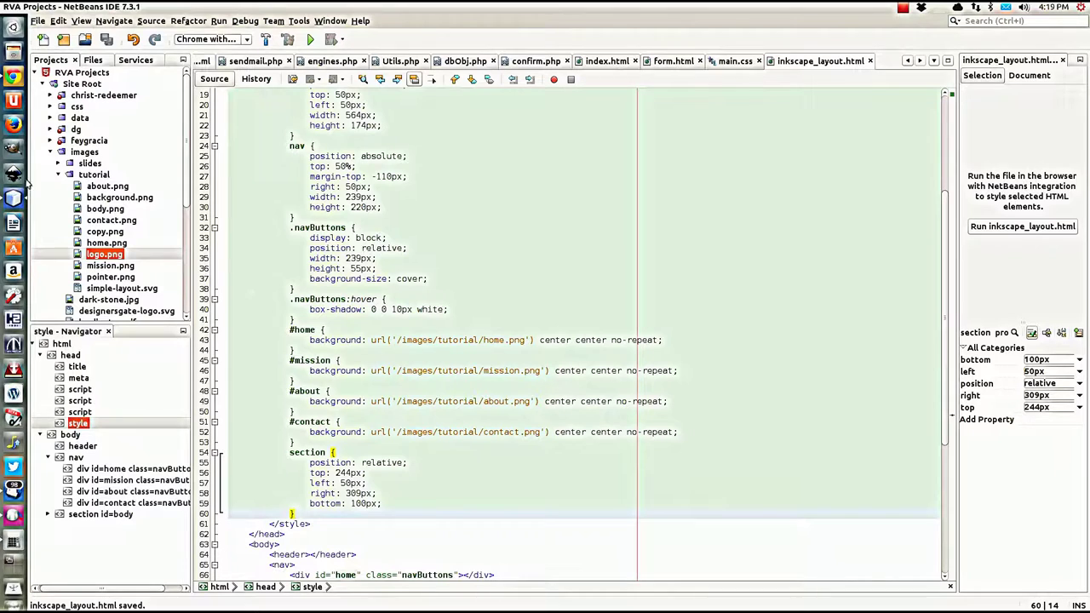
# Step: Give the section a 2px white solid border and a 20px border-radius
pyautogui.click(409, 506)
pyautogui.press('Return')
pyautogui.write('border')
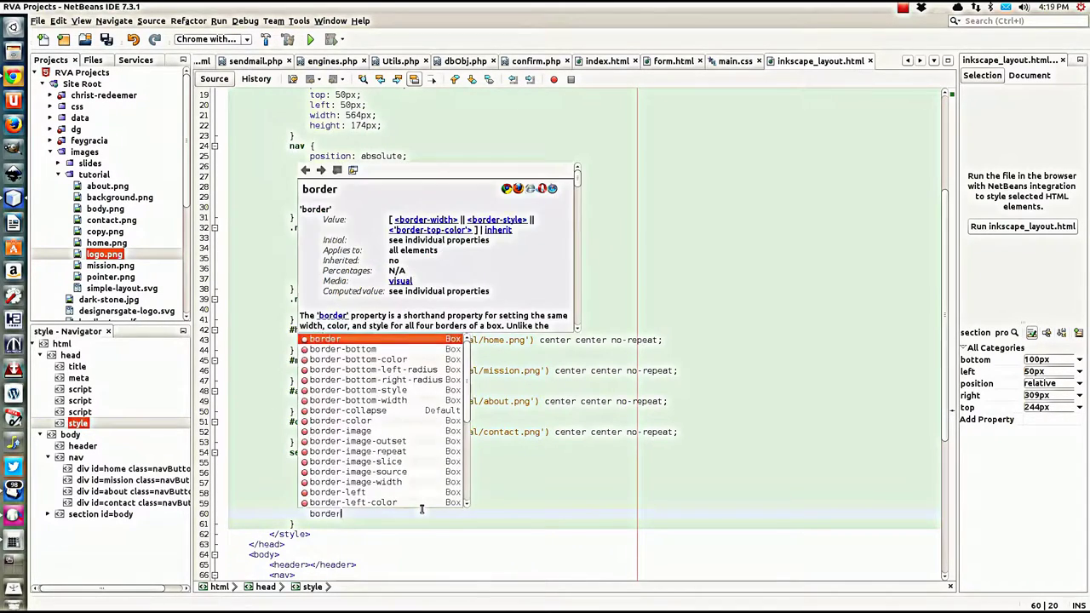
pyautogui.press('Return')
pyautogui.write('1')
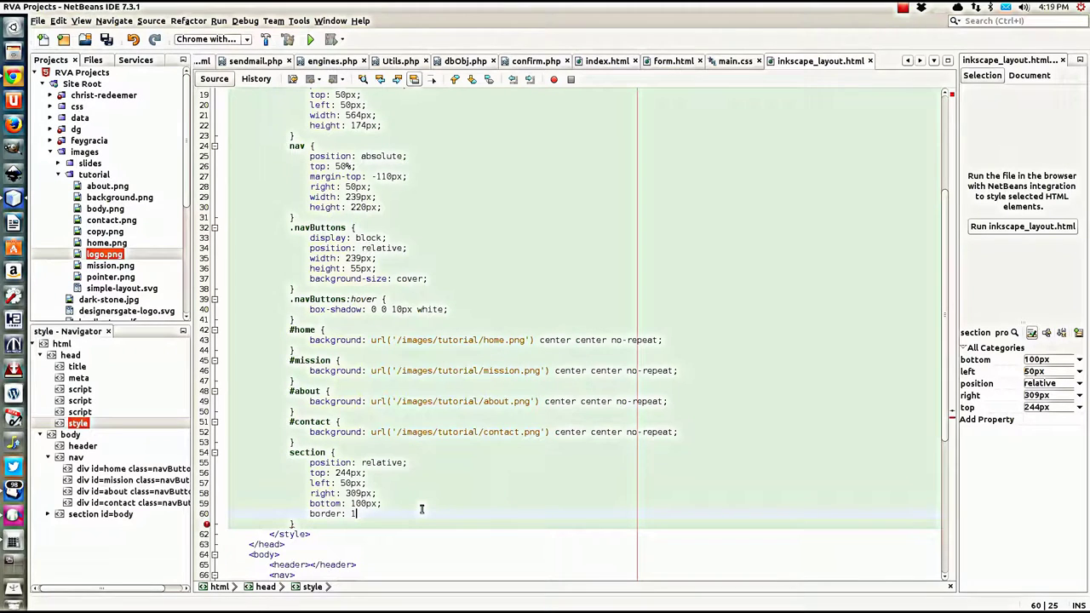
pyautogui.press('BackSpace')
pyautogui.write('2px wh')
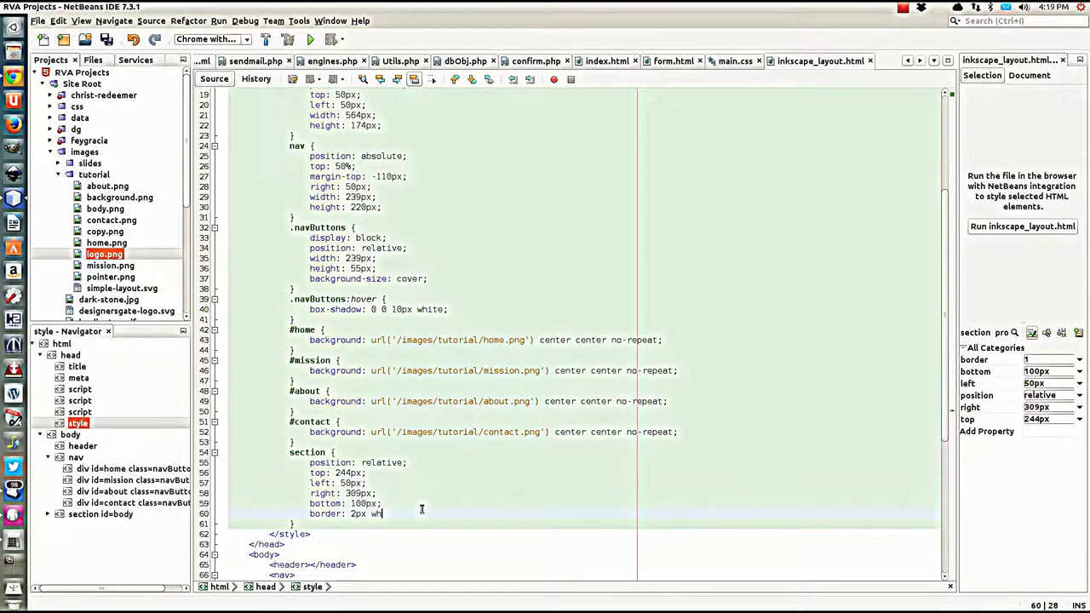
pyautogui.write('ite solid;')
pyautogui.press('Return')
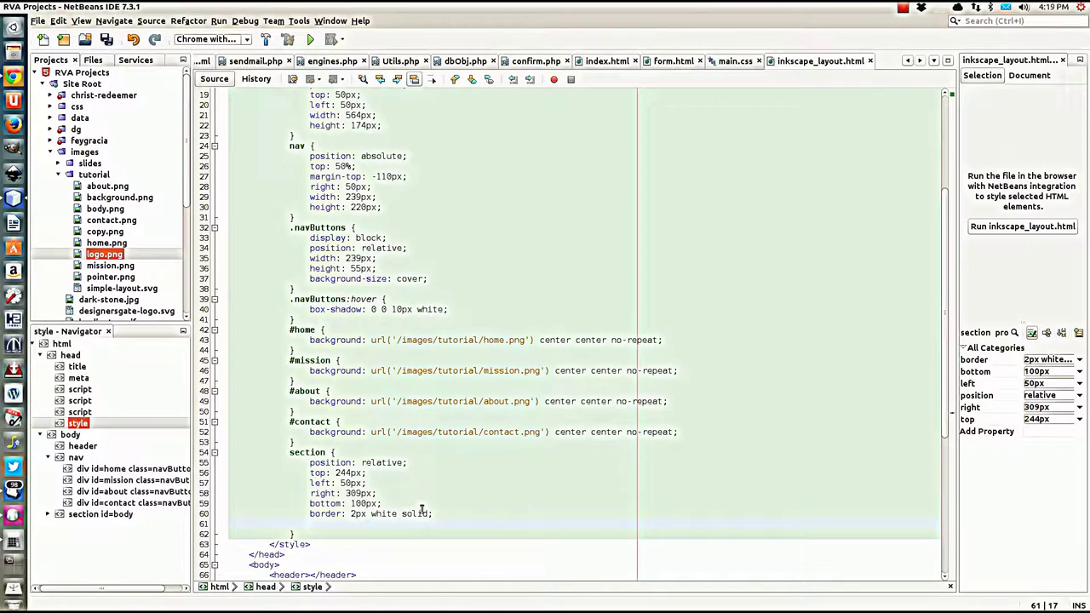
pyautogui.write('border-r')
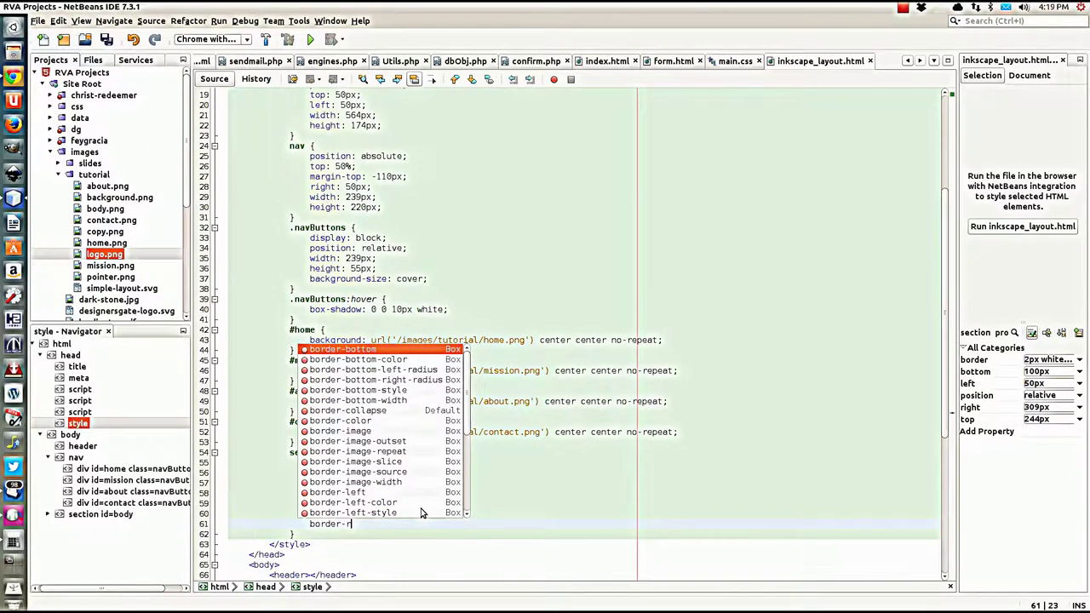
pyautogui.press('Return')
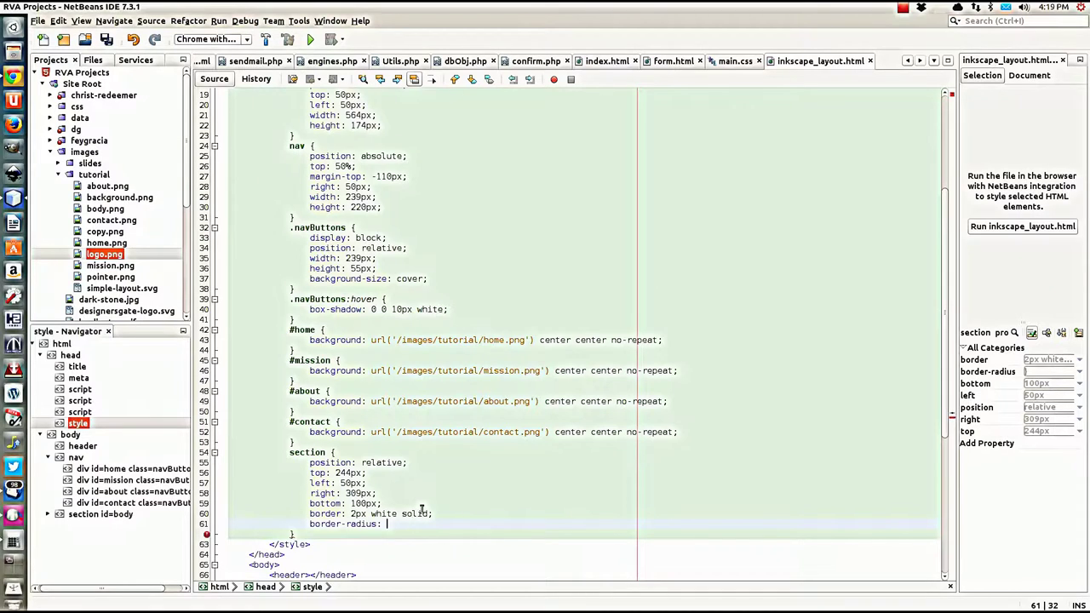
pyautogui.write('20px;')
pyautogui.press('Return')
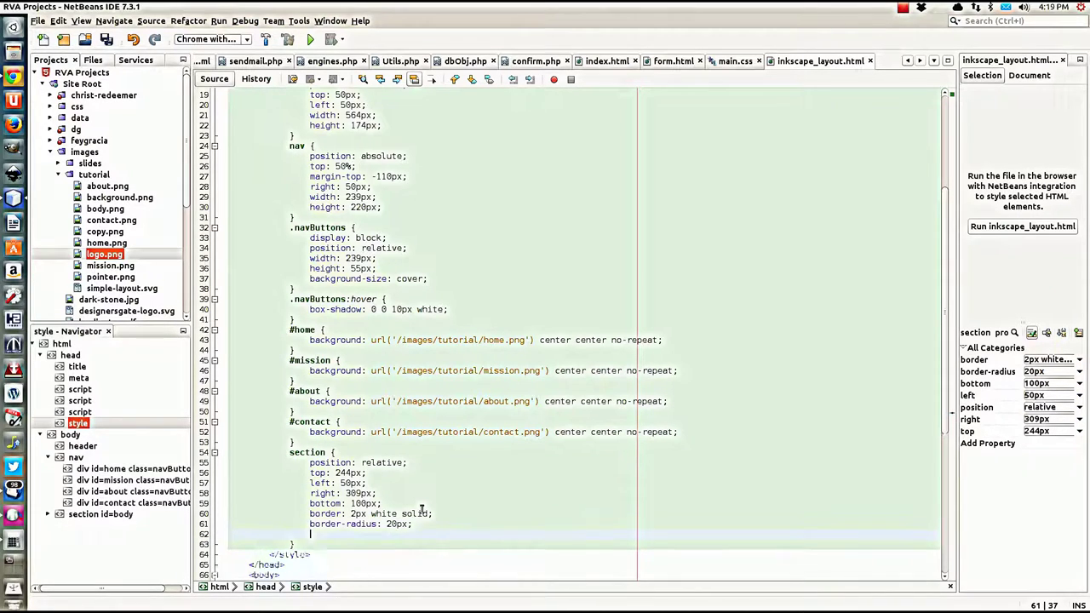
# Step: Add background: rgba(255,255,255,.8) to the section rule and save the file
pyautogui.write('background')
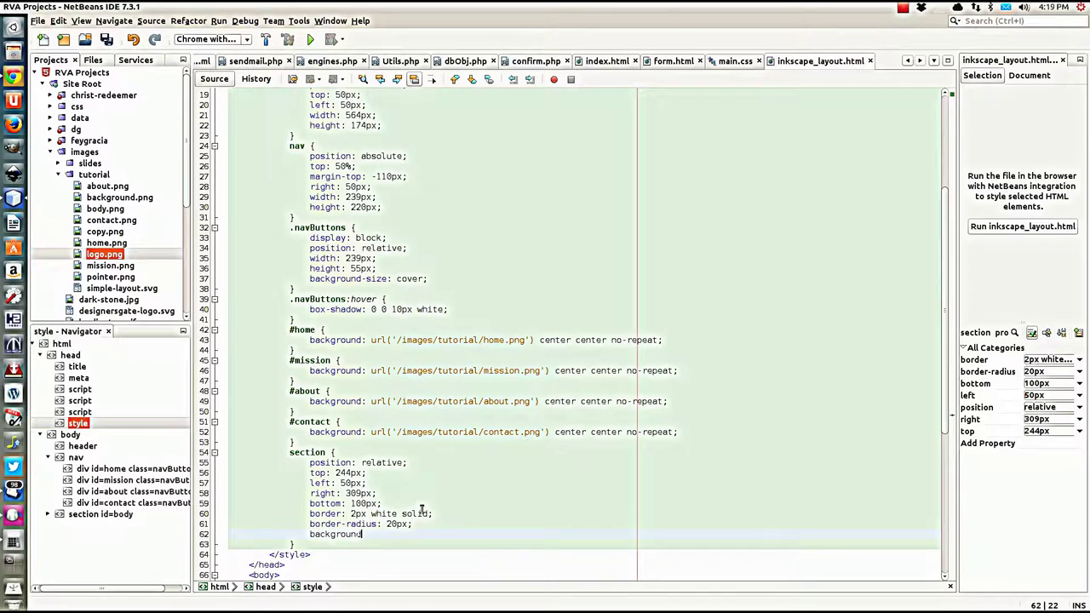
pyautogui.press('Return')
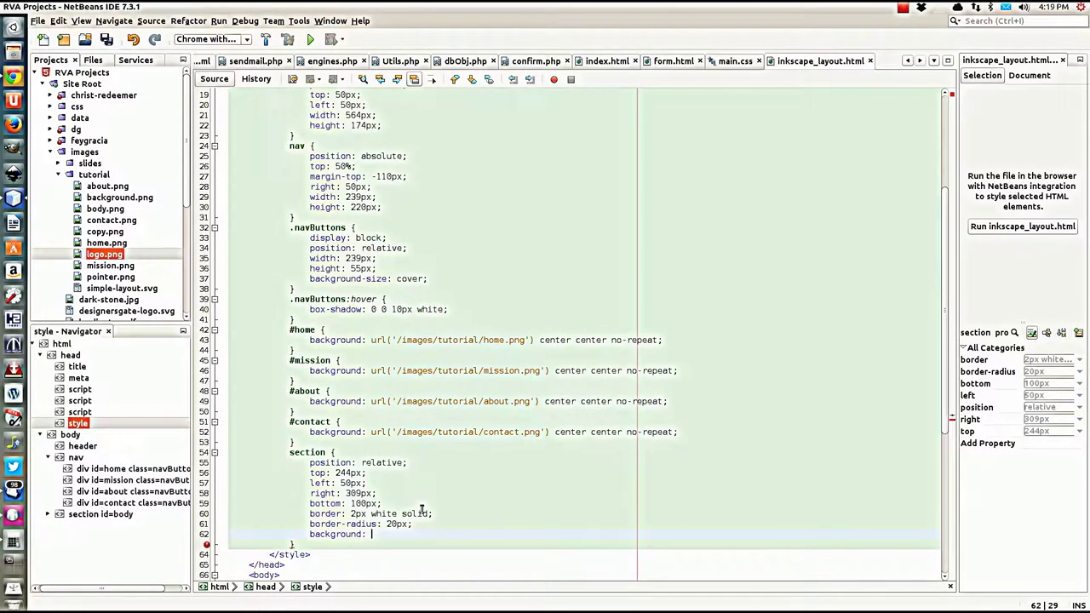
pyautogui.write('rg')
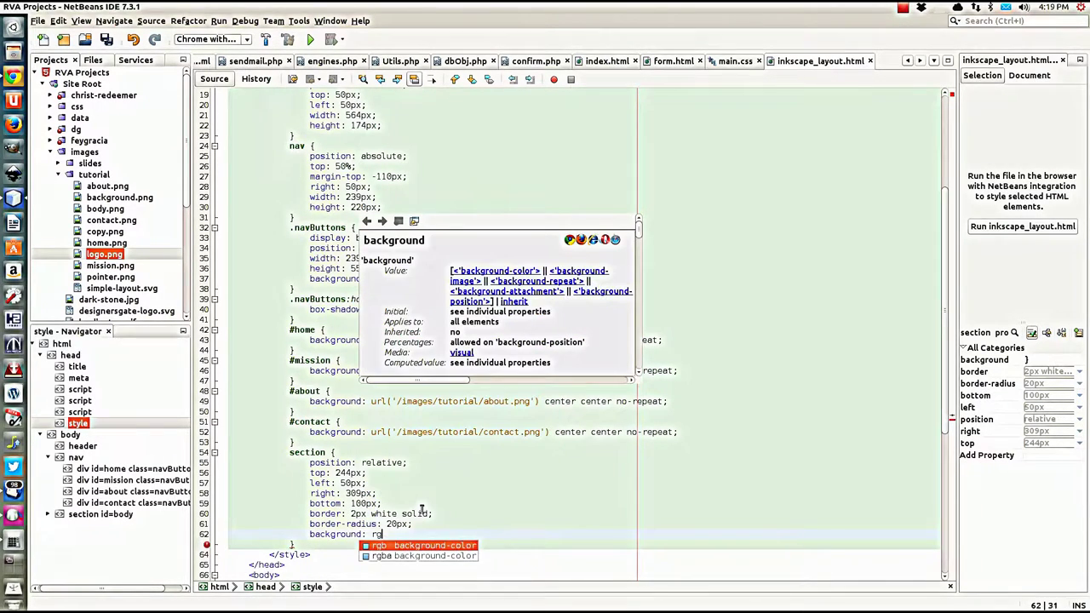
pyautogui.write('ba')
pyautogui.hotkey('ctrl', 'space')
pyautogui.press('Return')
pyautogui.write(';')
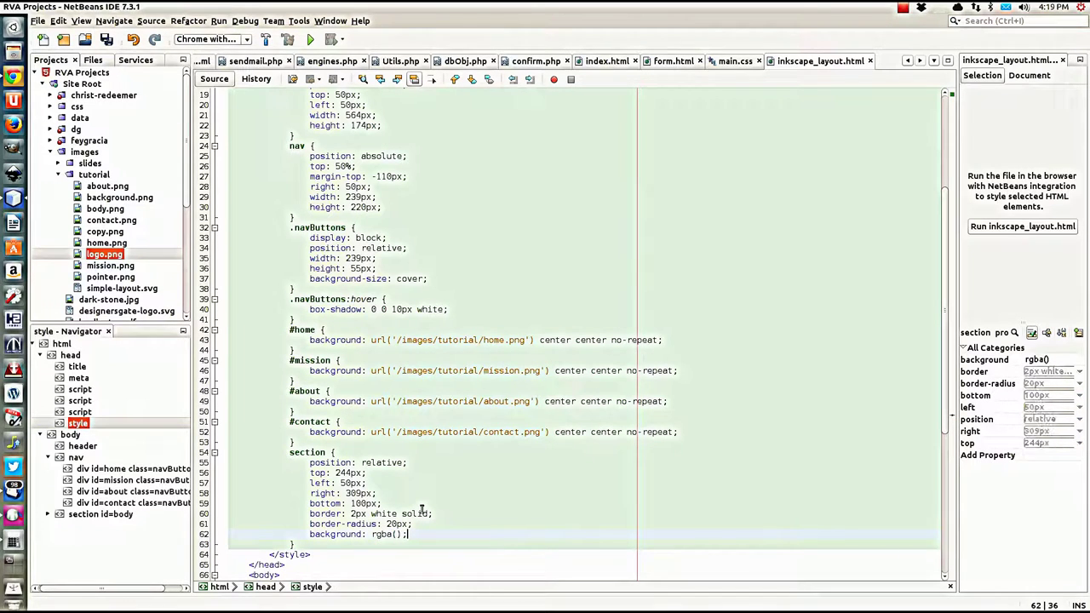
pyautogui.press('Left')
pyautogui.press('Left')
pyautogui.write('255,')
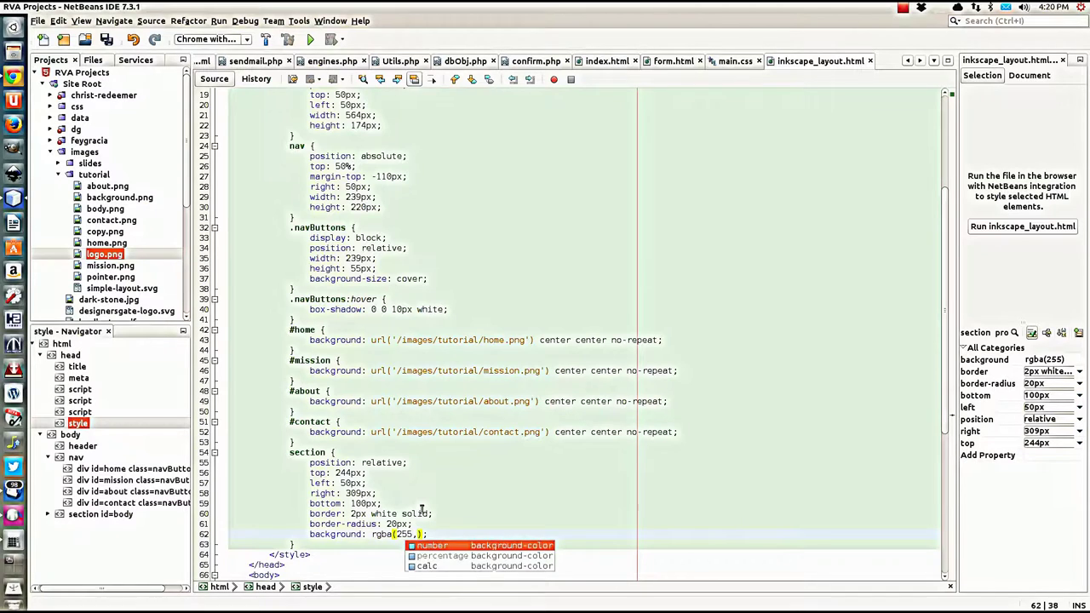
pyautogui.write('255')
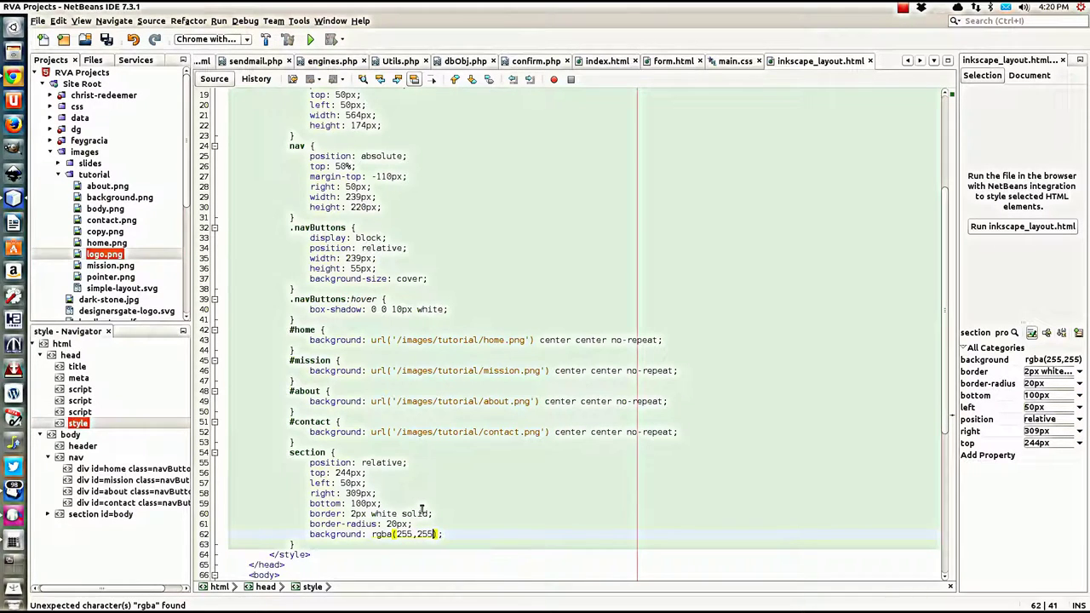
pyautogui.write(',255,')
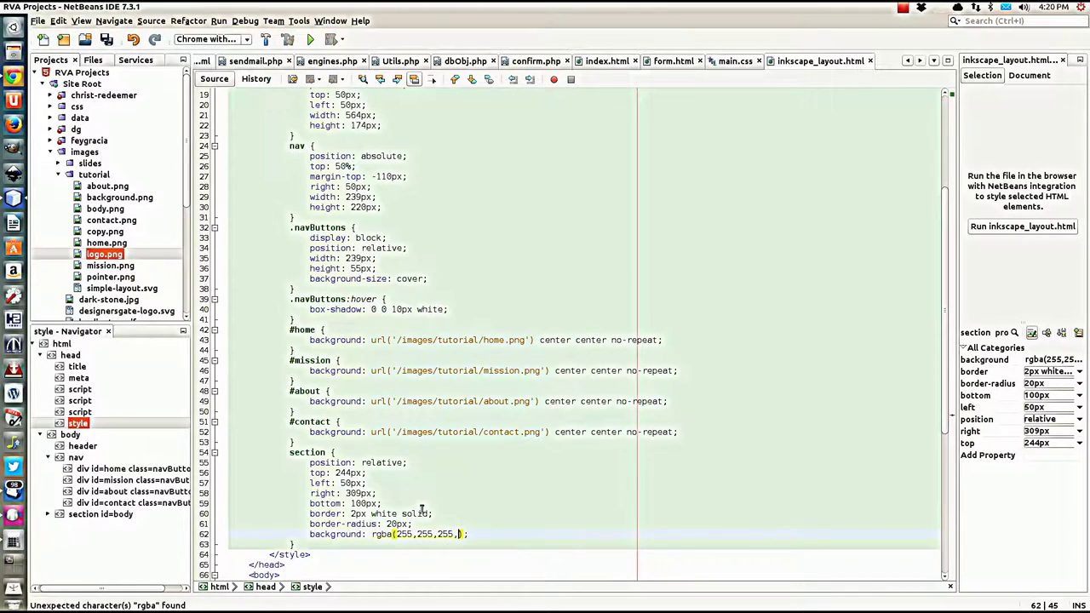
pyautogui.write('.8')
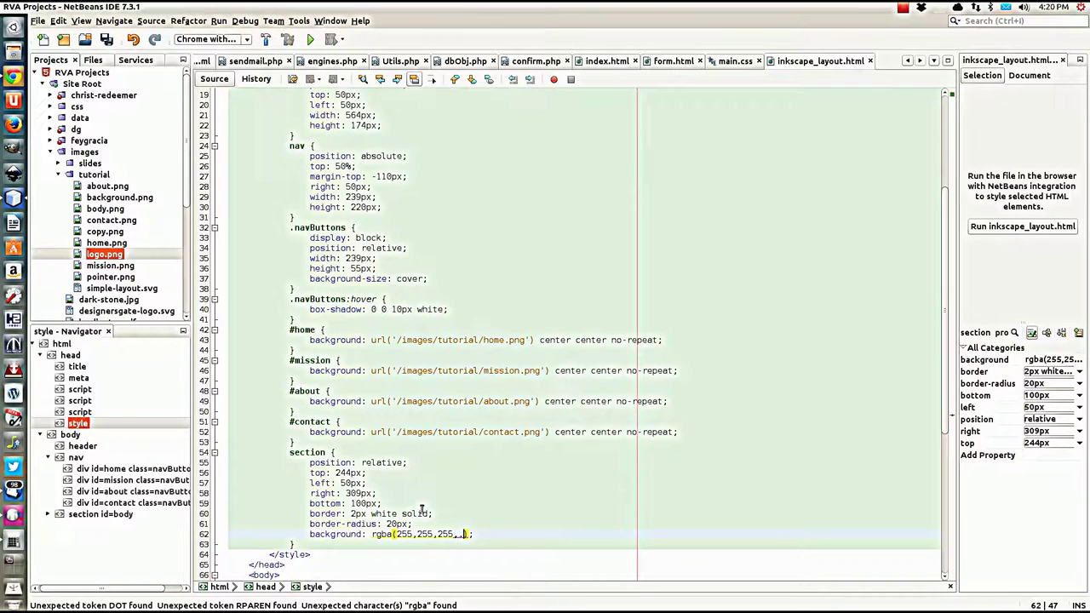
pyautogui.click(494, 534)
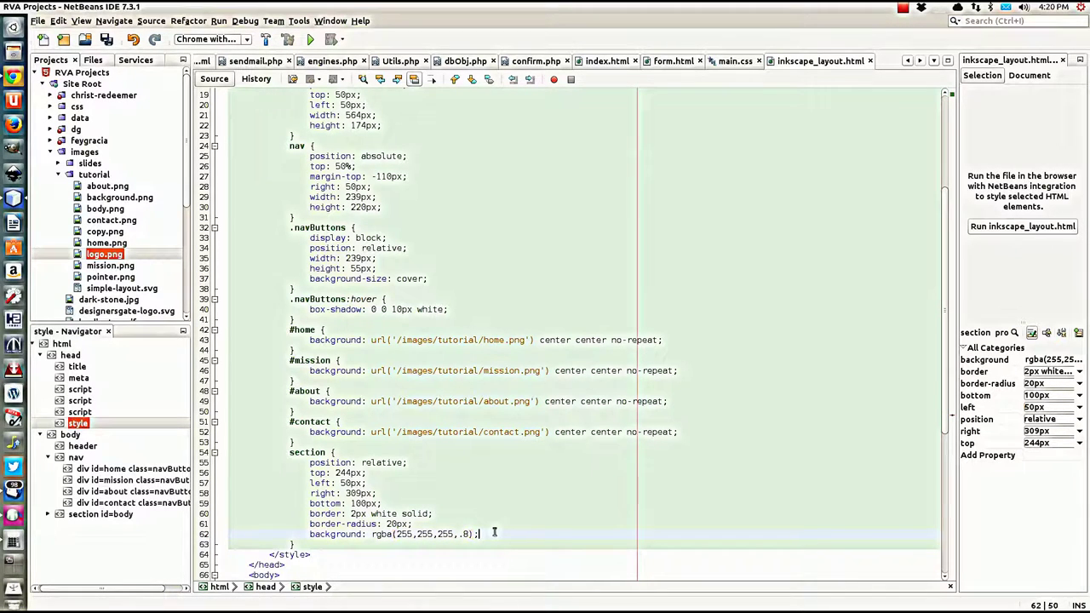
pyautogui.click(398, 534)
pyautogui.hotkey('ctrl', 's')
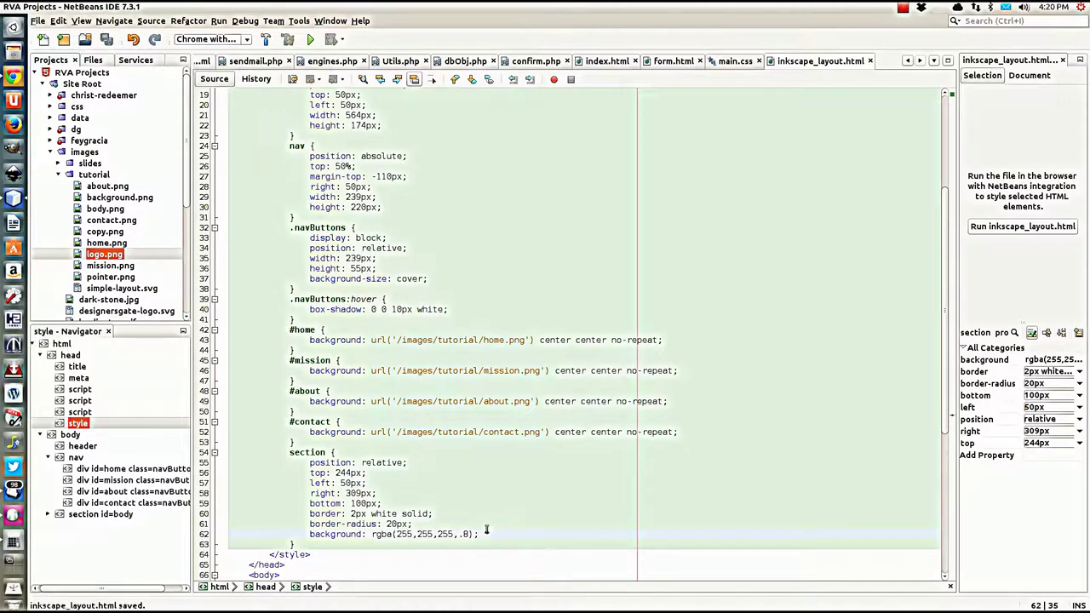
pyautogui.click(482, 534)
# Step: Reload the Chrome preview, then change the section's position from relative to absolute and save
pyautogui.click(13, 78)
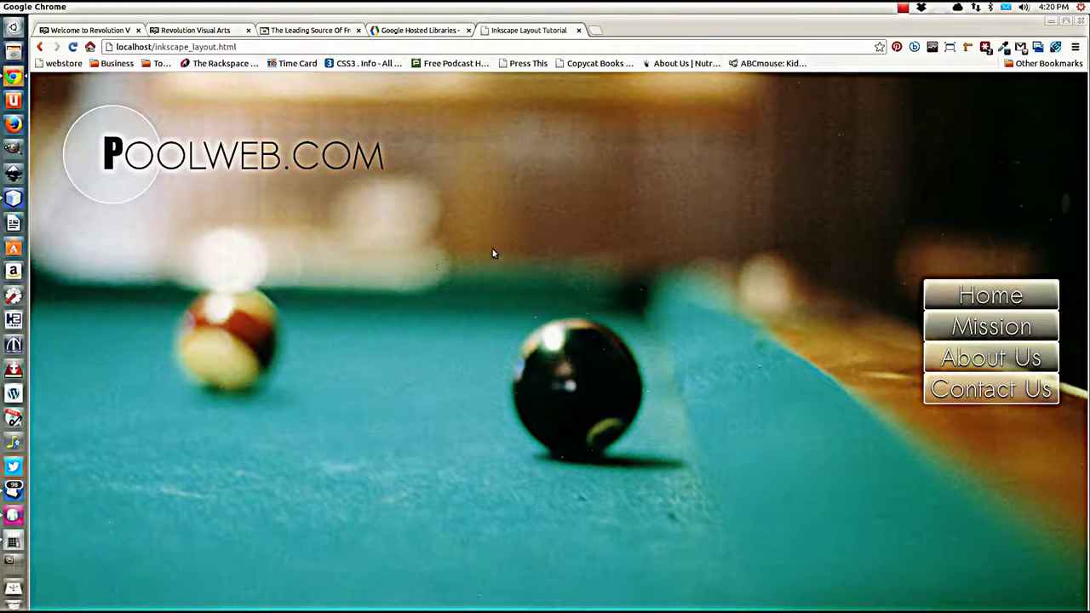
pyautogui.hotkey('ctrl', 'r')
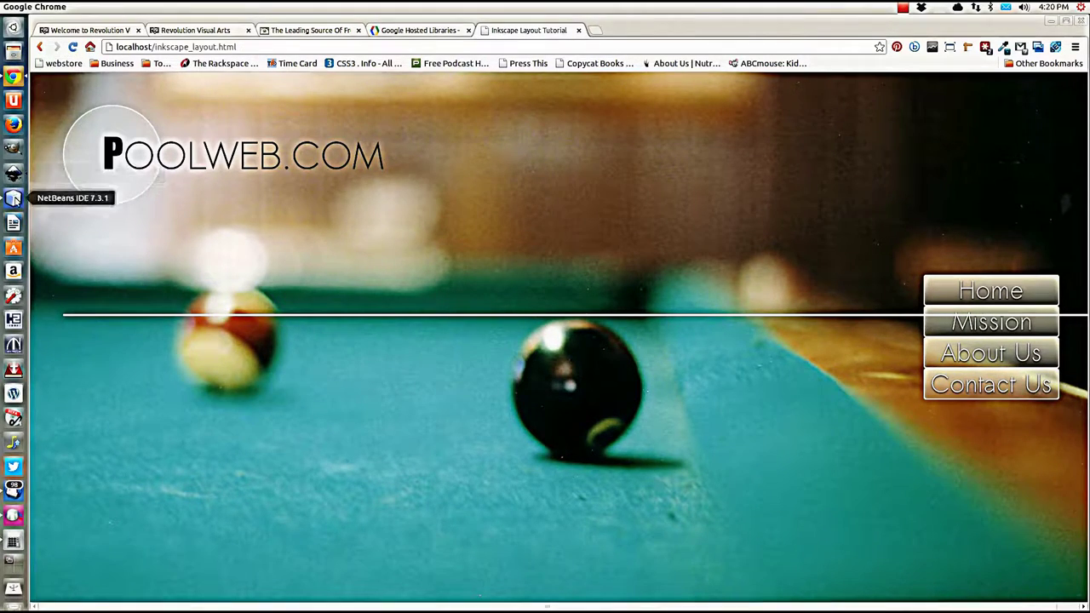
pyautogui.click(13, 198)
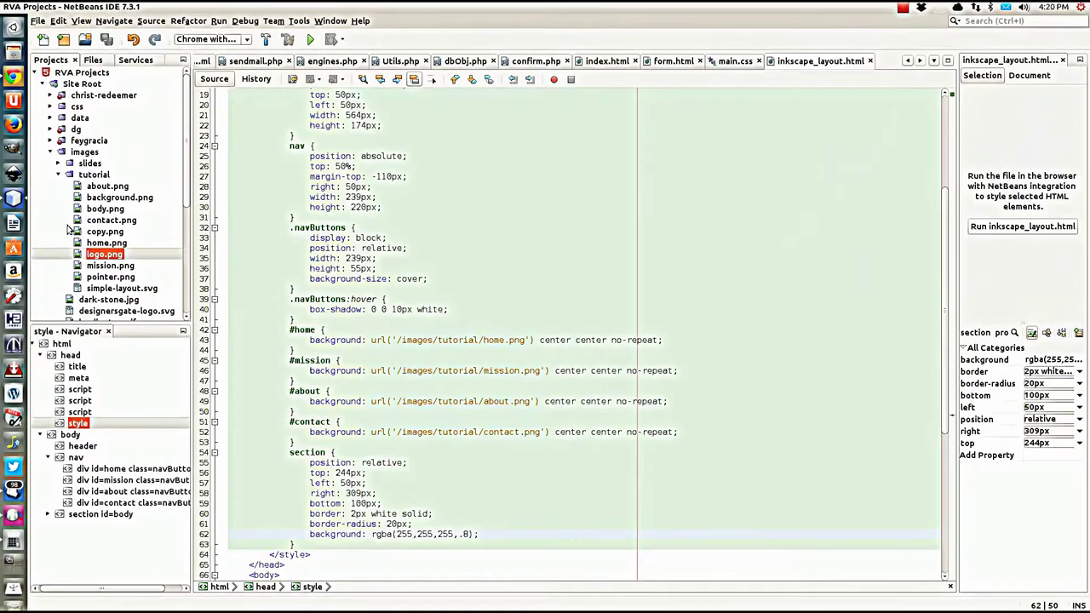
pyautogui.doubleClick(394, 462)
pyautogui.write('a')
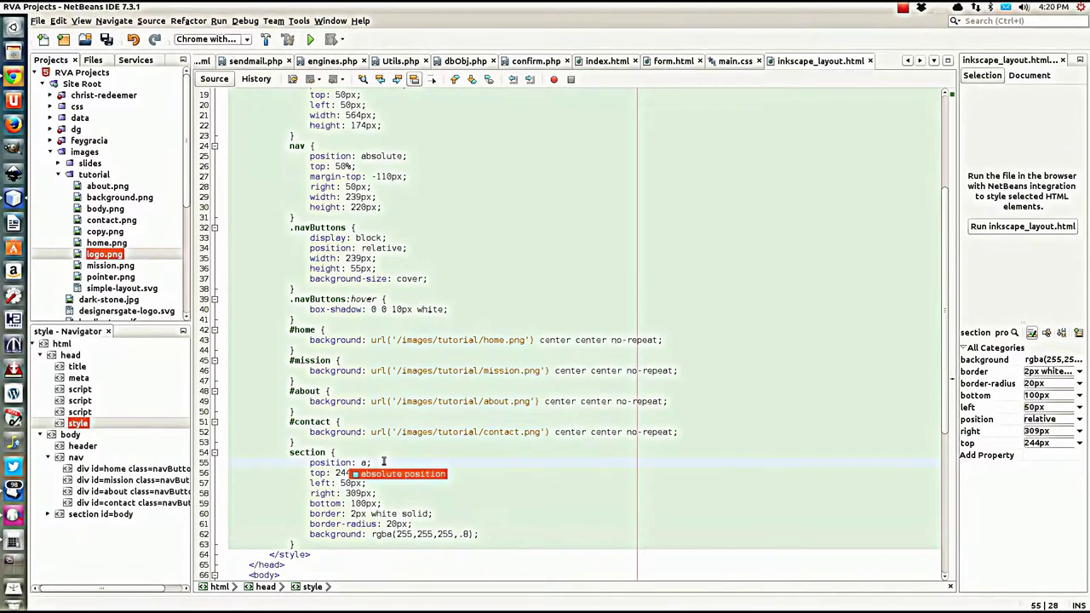
pyautogui.write('bsoj')
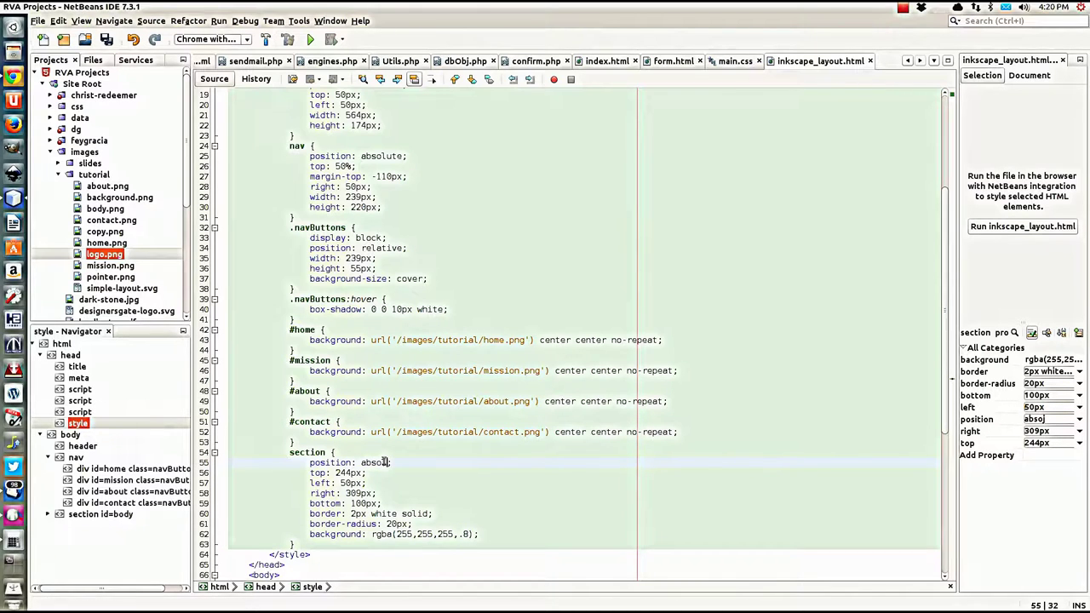
pyautogui.write('ute')
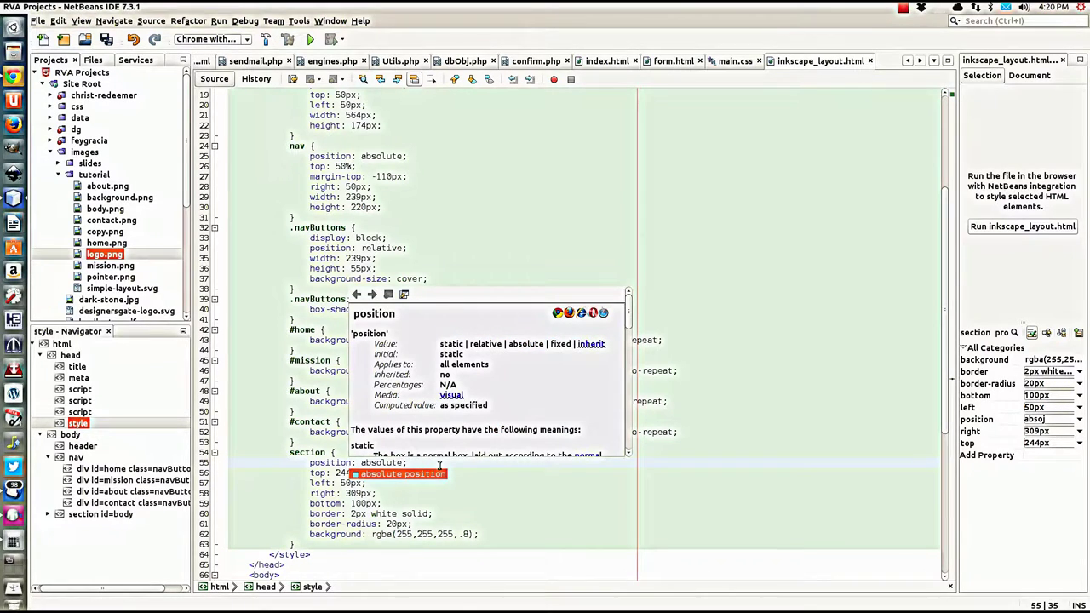
pyautogui.click(440, 464)
pyautogui.scroll(-7, 362, 449)
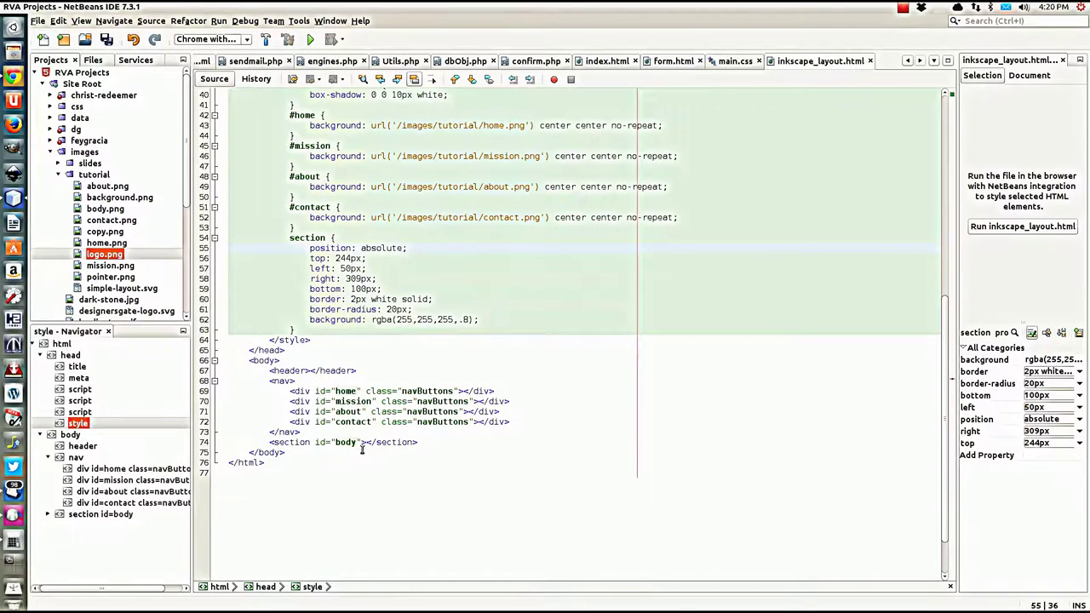
pyautogui.click(362, 447)
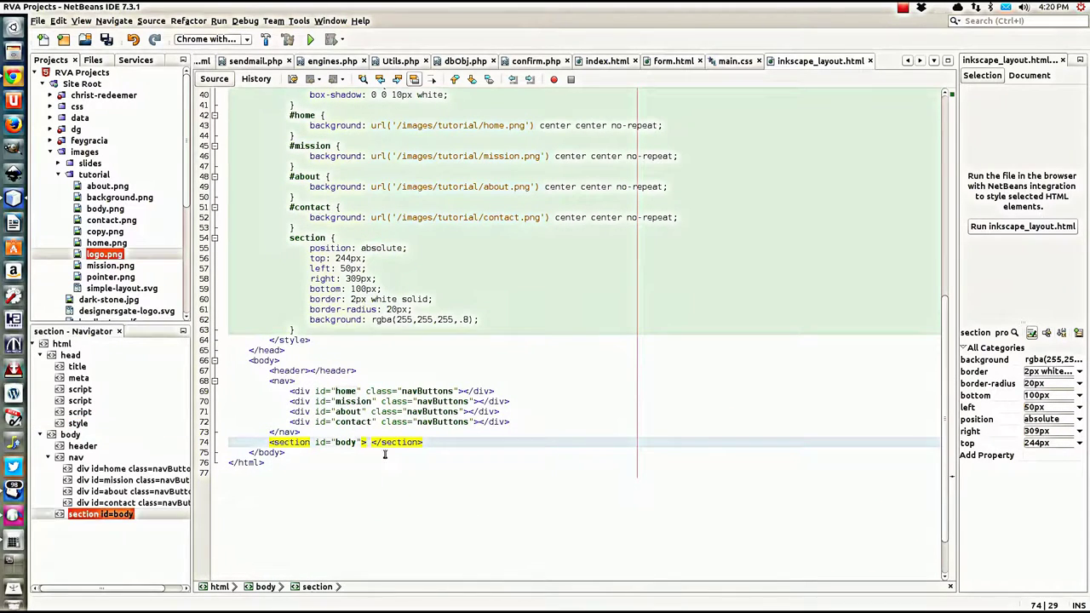
pyautogui.hotkey('ctrl', 's')
# Step: Reload the preview, change the background alpha from .8 to .4, and recheck it in Chrome
pyautogui.click(14, 79)
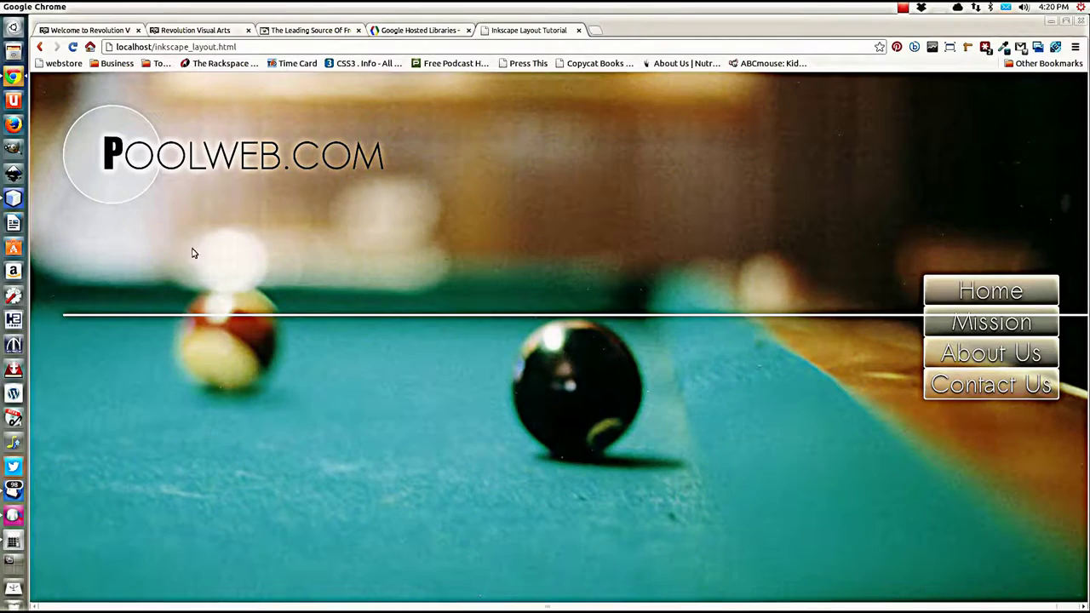
pyautogui.hotkey('ctrl', 'r')
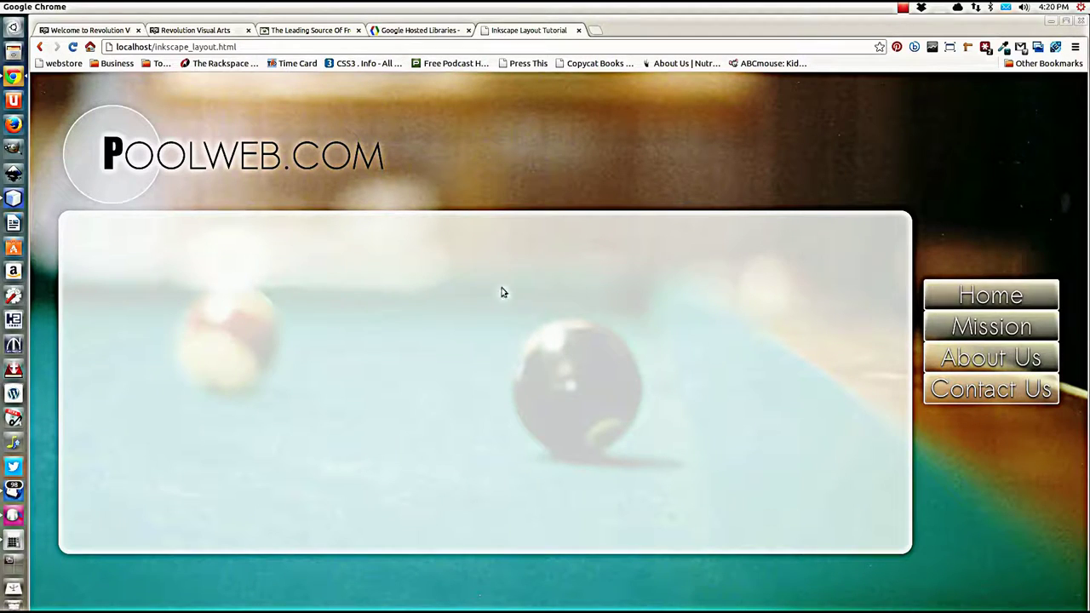
pyautogui.click(13, 199)
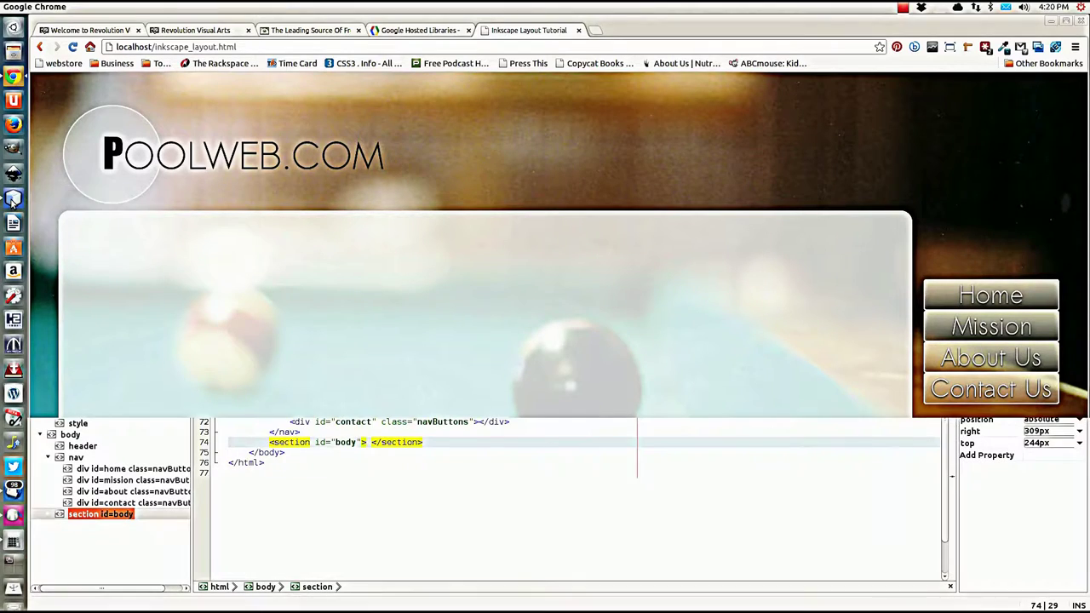
pyautogui.click(465, 320)
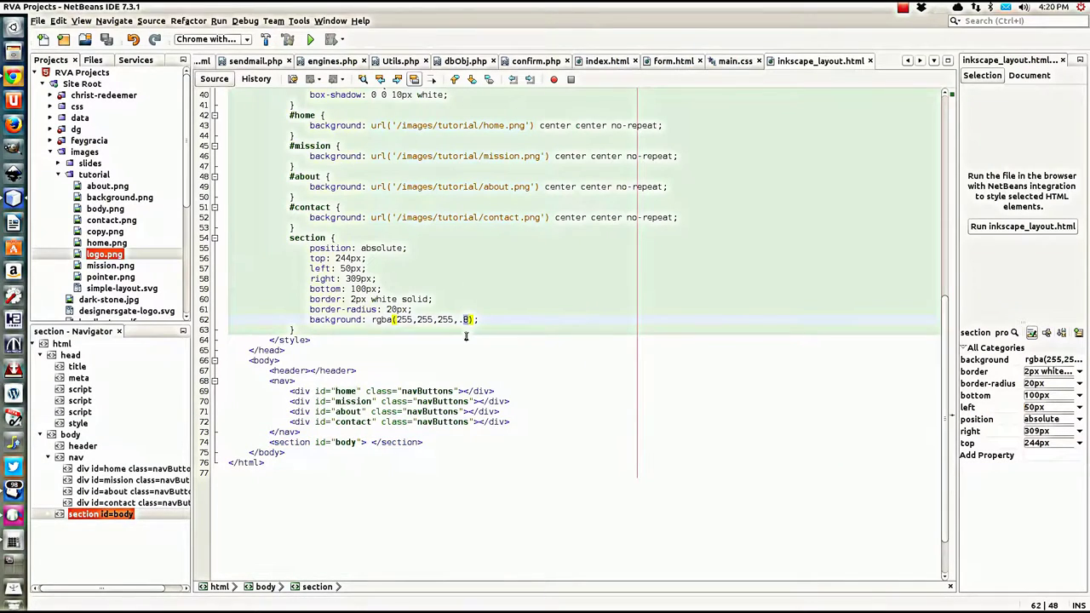
pyautogui.write('.4')
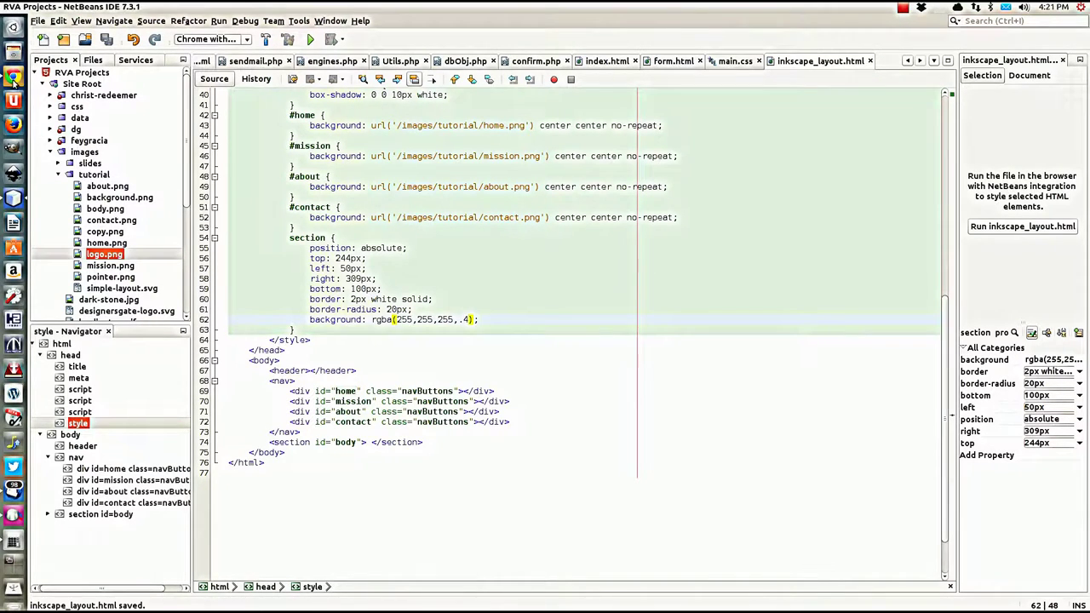
pyautogui.hotkey('alt', 'Tab')
pyautogui.hotkey('ctrl', 'r')
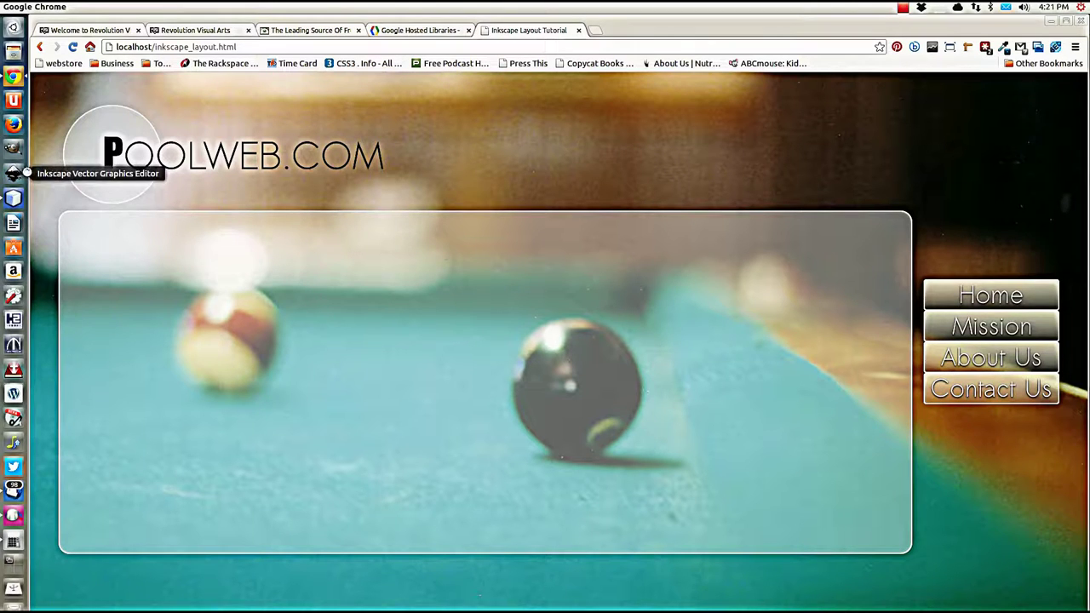
# Step: Launch Inkscape, close its empty document, and return to the page source
pyautogui.click(14, 176)
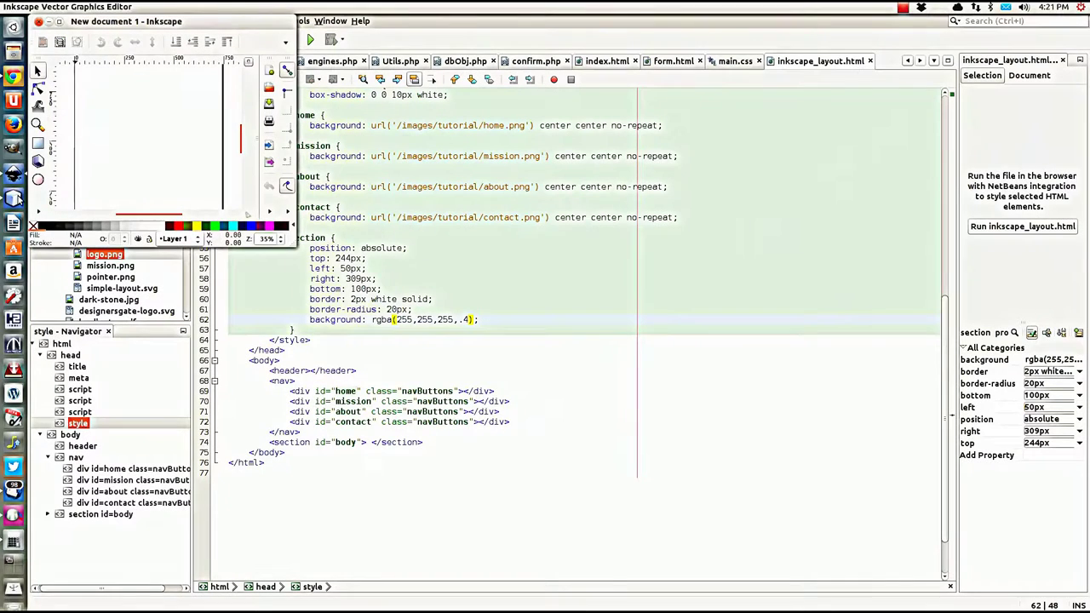
pyautogui.click(37, 21)
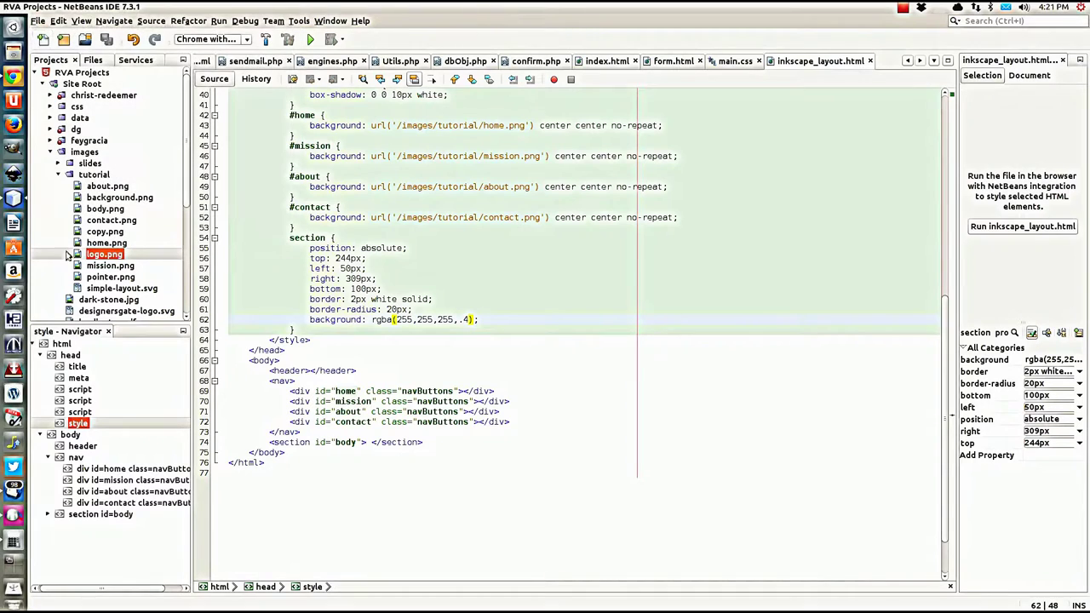
pyautogui.click(293, 329)
pyautogui.scroll(3, 520, 294)
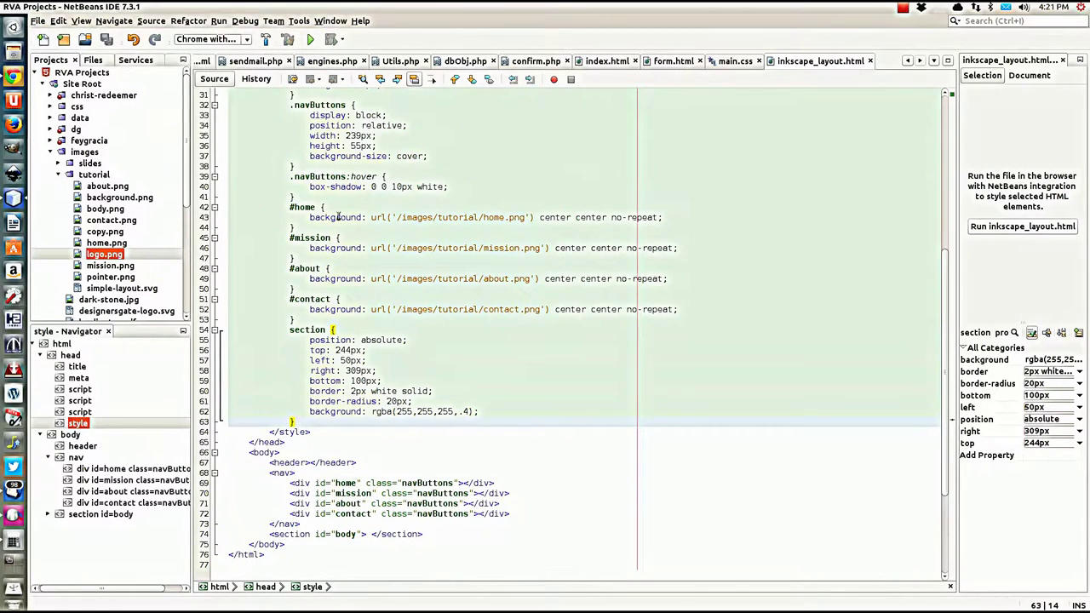
# Step: Add 'cursor: url('/images/tutorial/pointer.png'), pointer;' to the .navButtons rule
pyautogui.scroll(3, 338, 217)
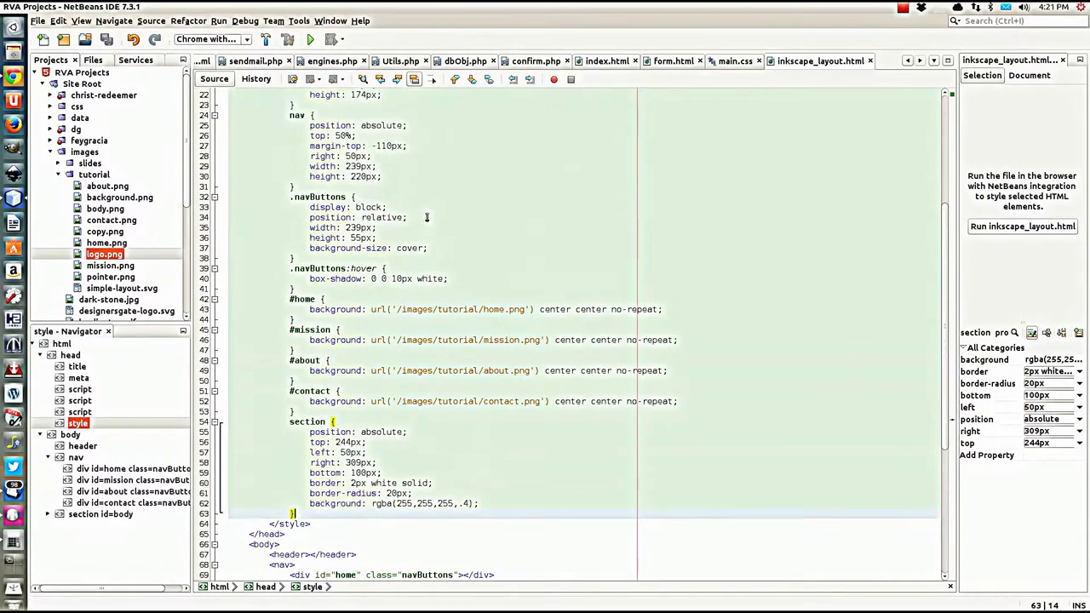
pyautogui.click(308, 257)
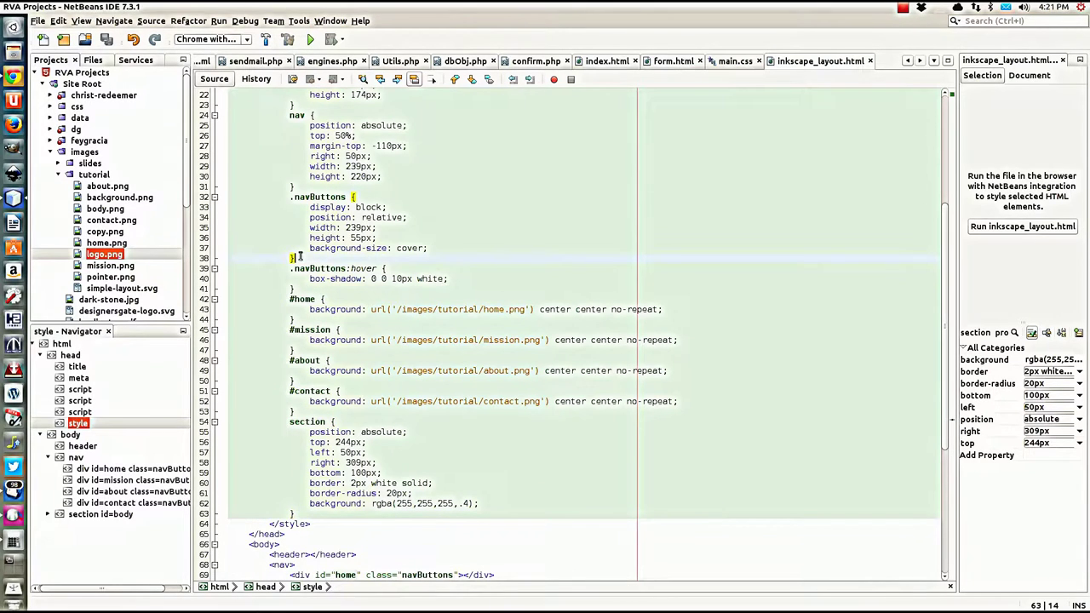
pyautogui.click(432, 248)
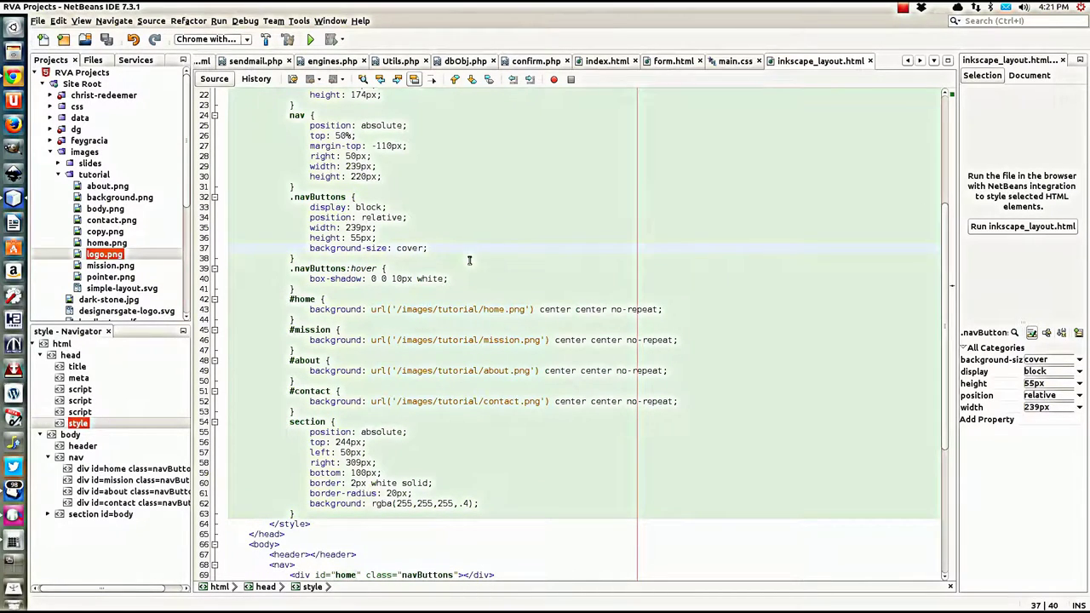
pyautogui.press('Return')
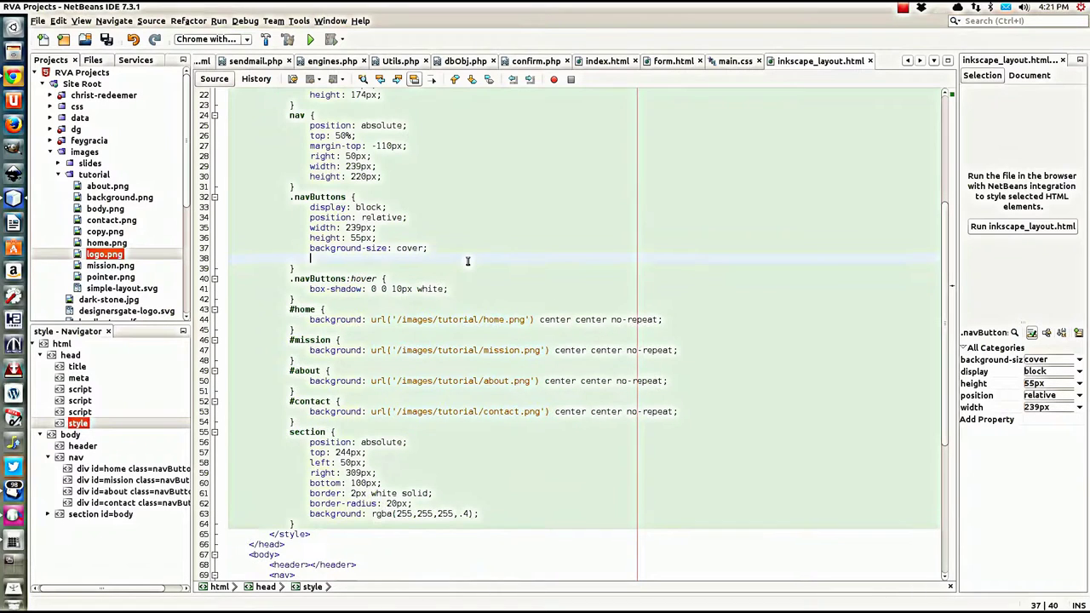
pyautogui.write('pointer')
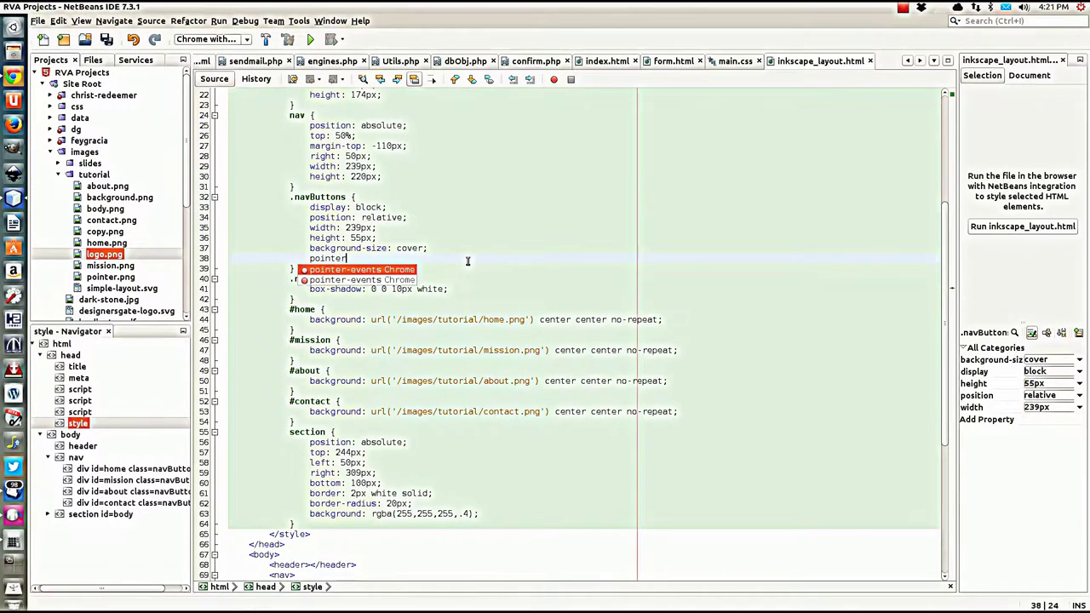
pyautogui.press('BackSpace')
pyautogui.press('BackSpace')
pyautogui.press('BackSpace')
pyautogui.press('BackSpace')
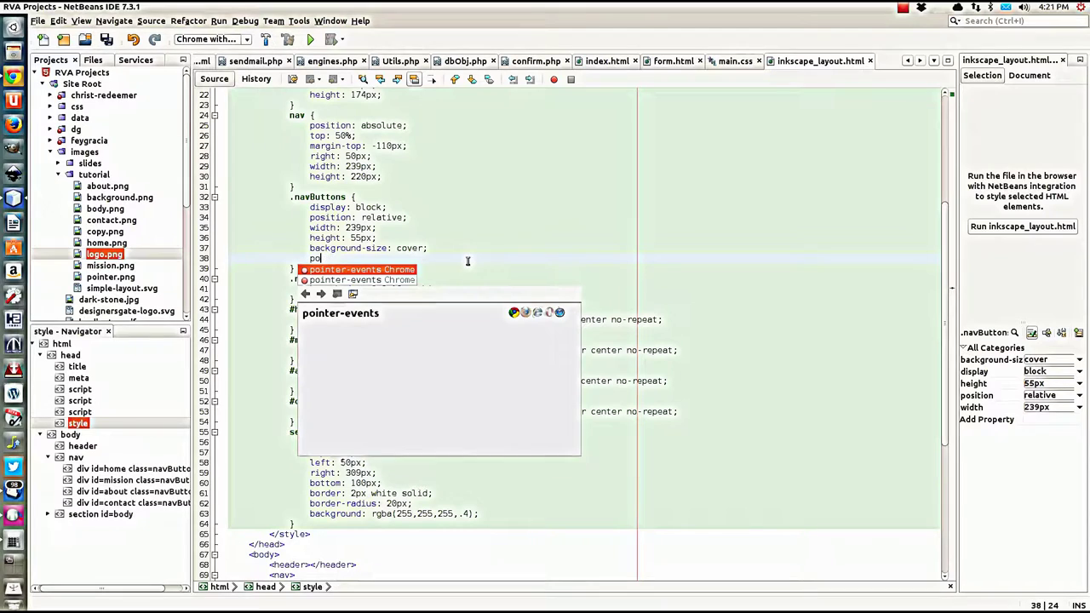
pyautogui.write('cursor')
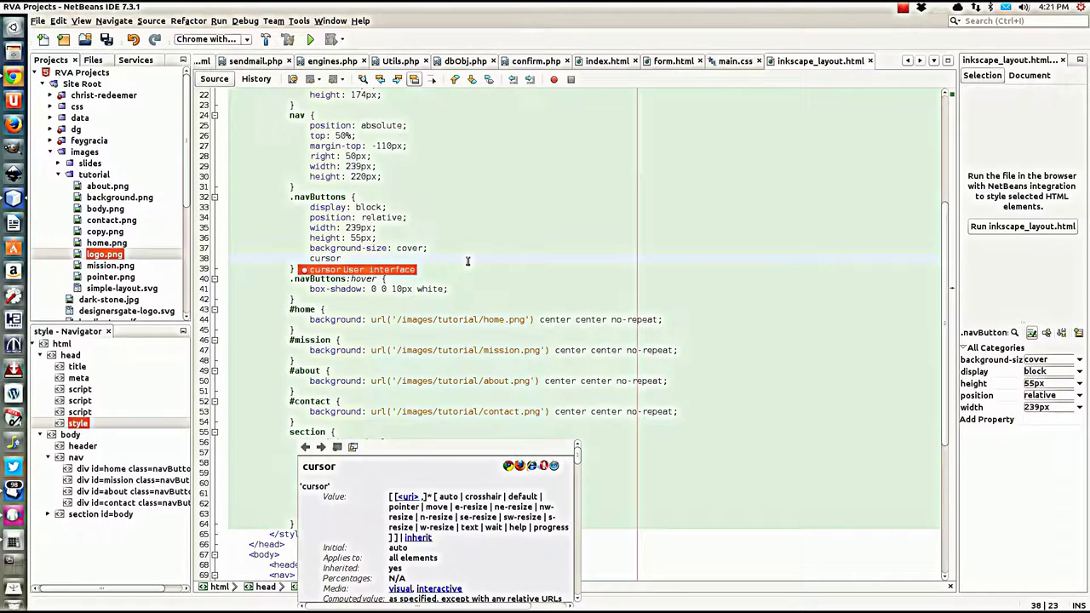
pyautogui.write(': url()')
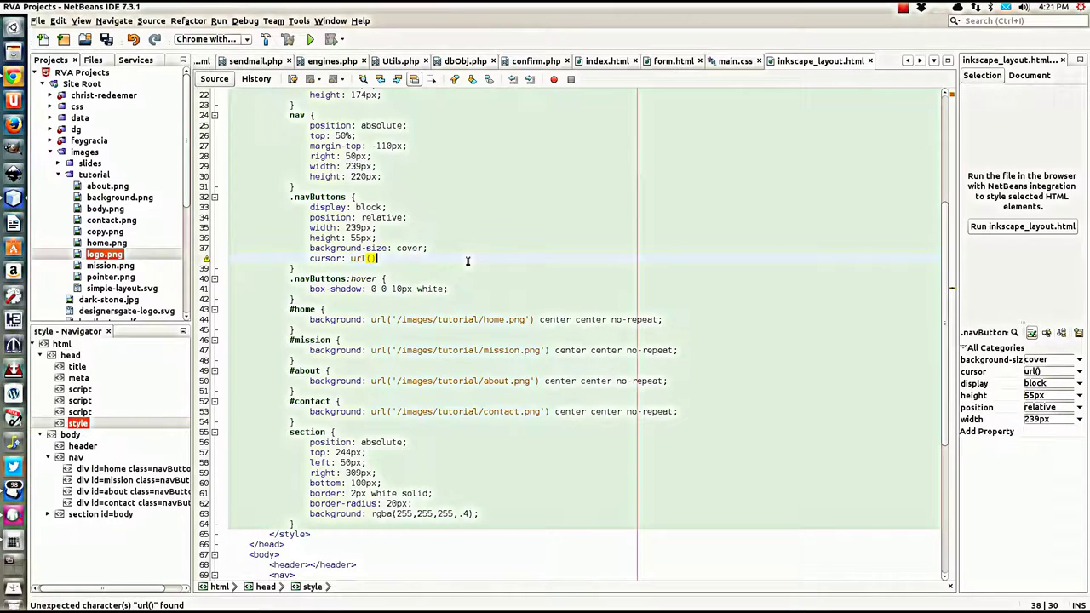
pyautogui.write(', pointer;')
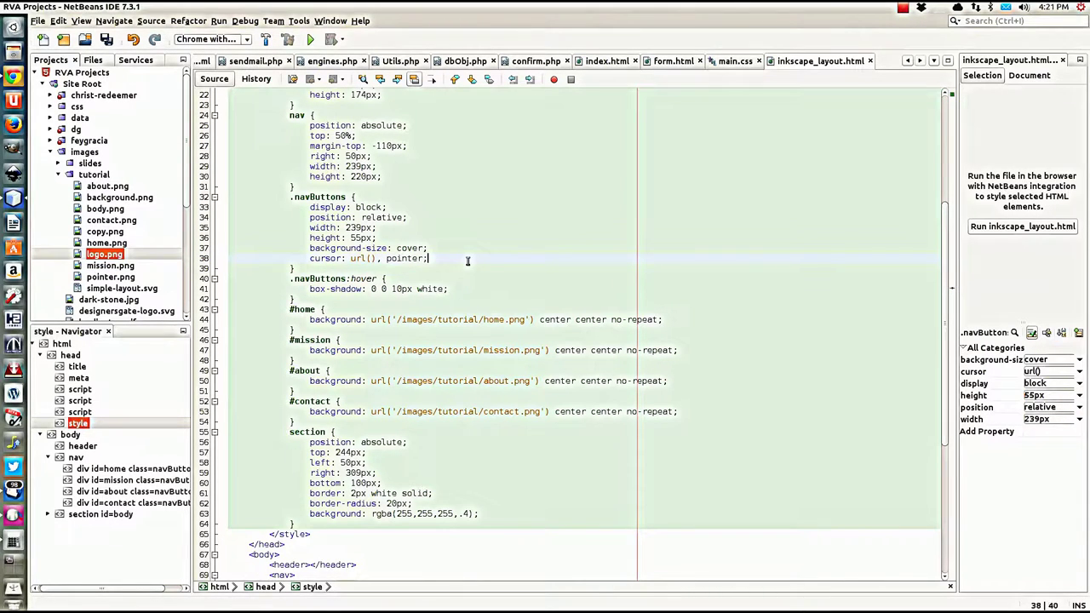
pyautogui.press('Left')
pyautogui.press('Left')
pyautogui.press('Left')
pyautogui.press('Left')
pyautogui.press('Left')
pyautogui.press('Left')
pyautogui.press('Left')
pyautogui.press('Left')
pyautogui.press('Left')
pyautogui.press('Left')
pyautogui.press('Left')
pyautogui.write("'/")
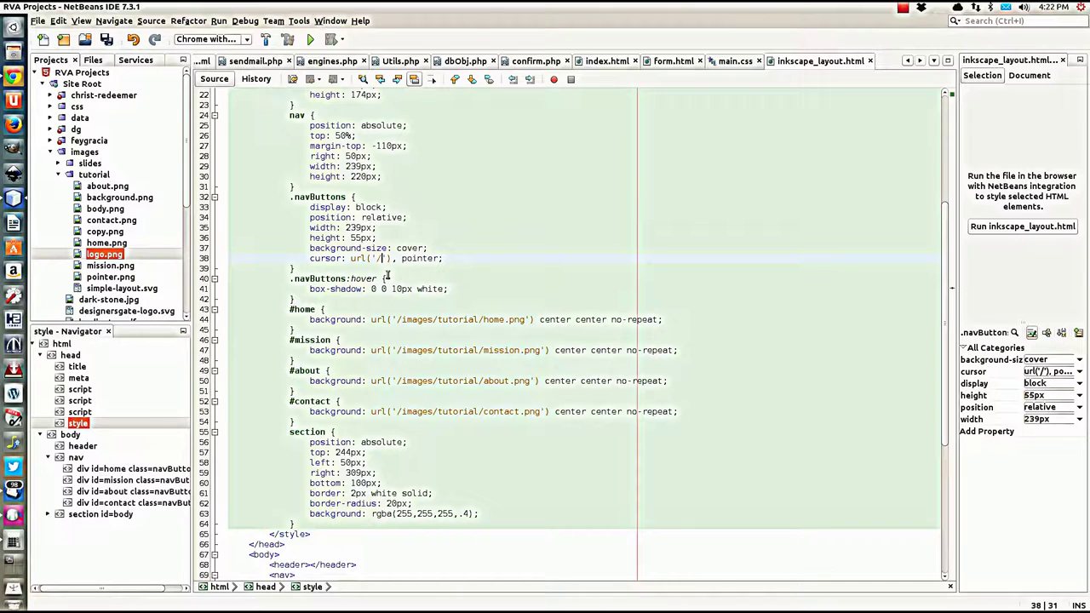
pyautogui.write('images/tu')
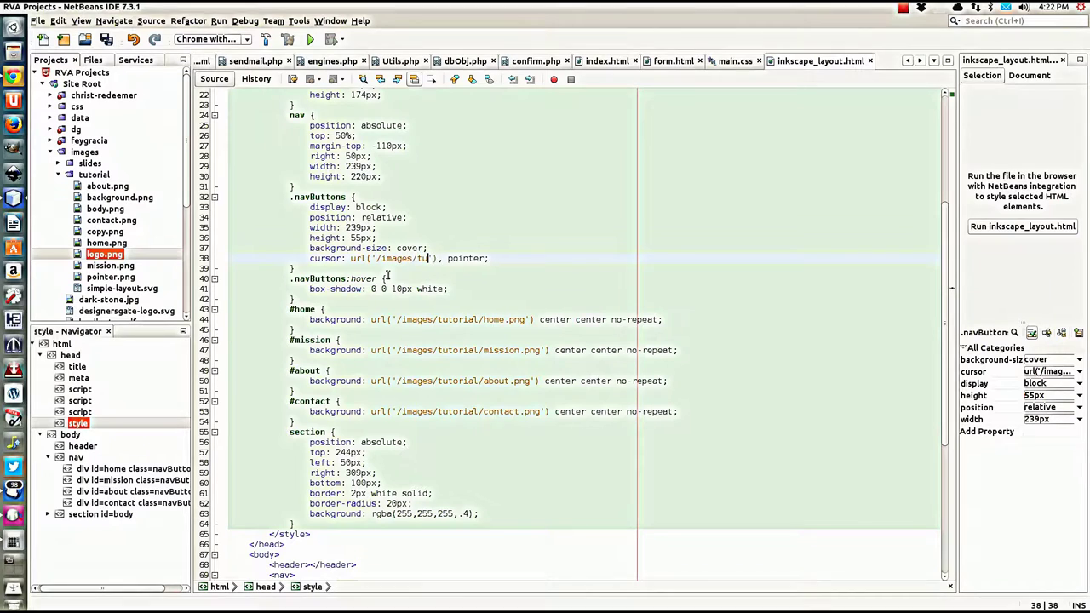
pyautogui.write('torial/')
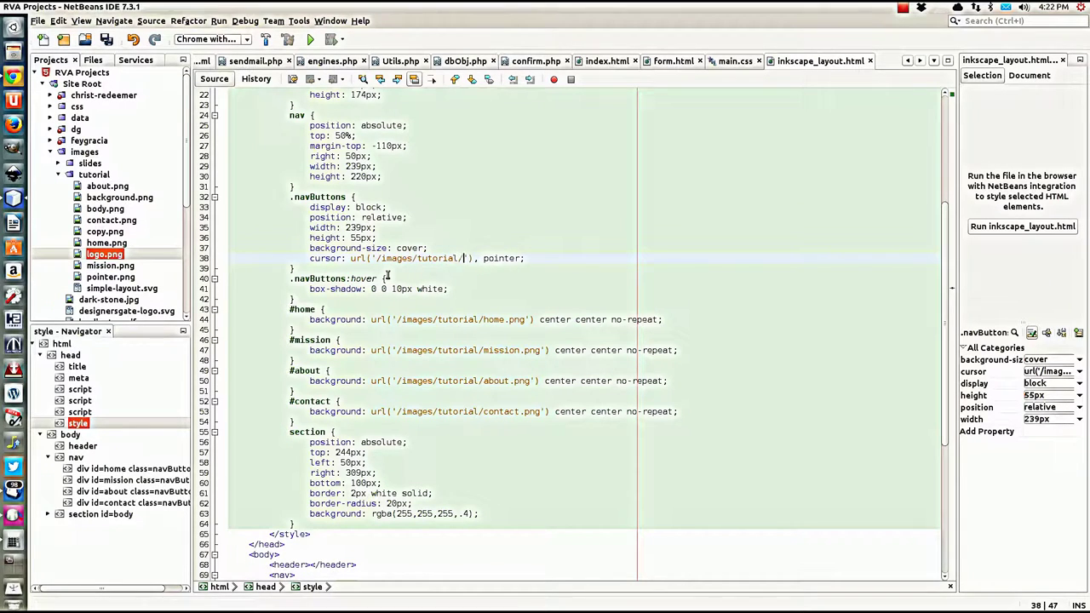
pyautogui.write('pointer.p')
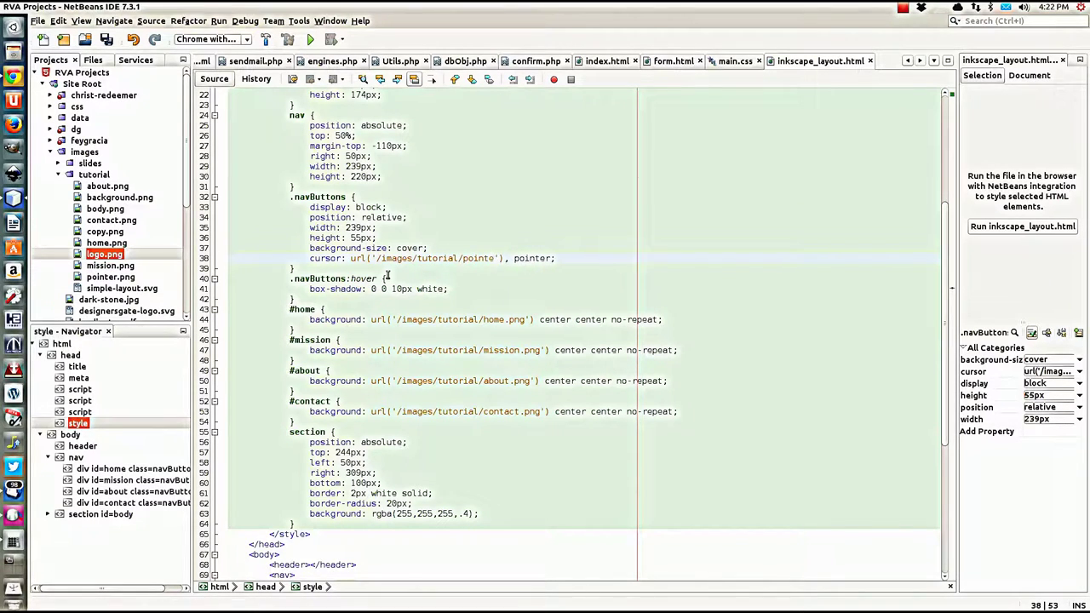
pyautogui.write('ng')
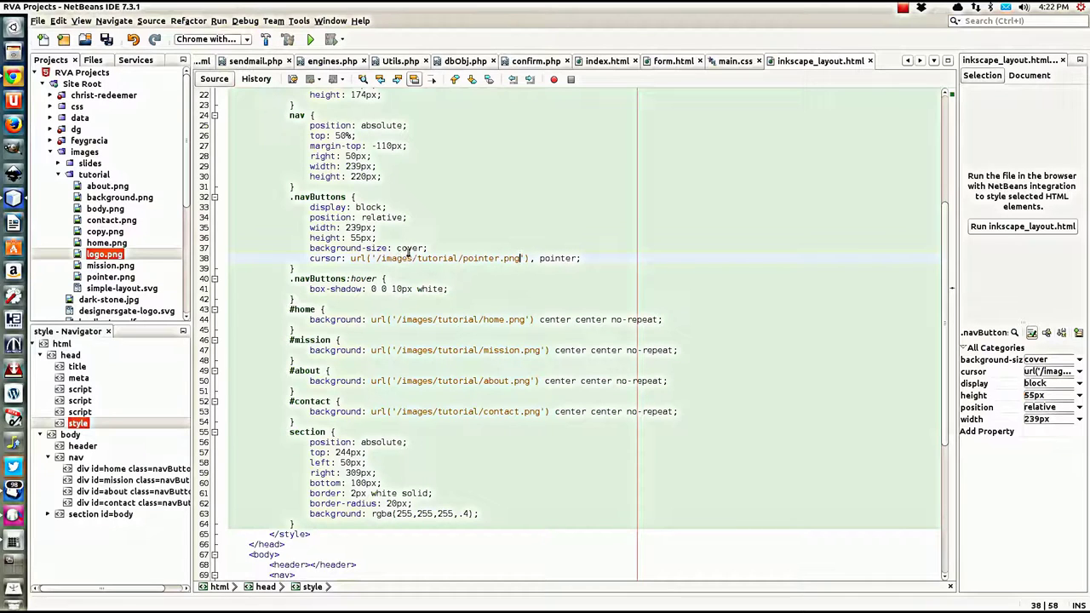
# Step: Add the missing semicolon after 'background-size: cover', save the stylesheet, and switch to Chrome
pyautogui.click(426, 248)
pyautogui.write(';')
pyautogui.hotkey('ctrl', 's')
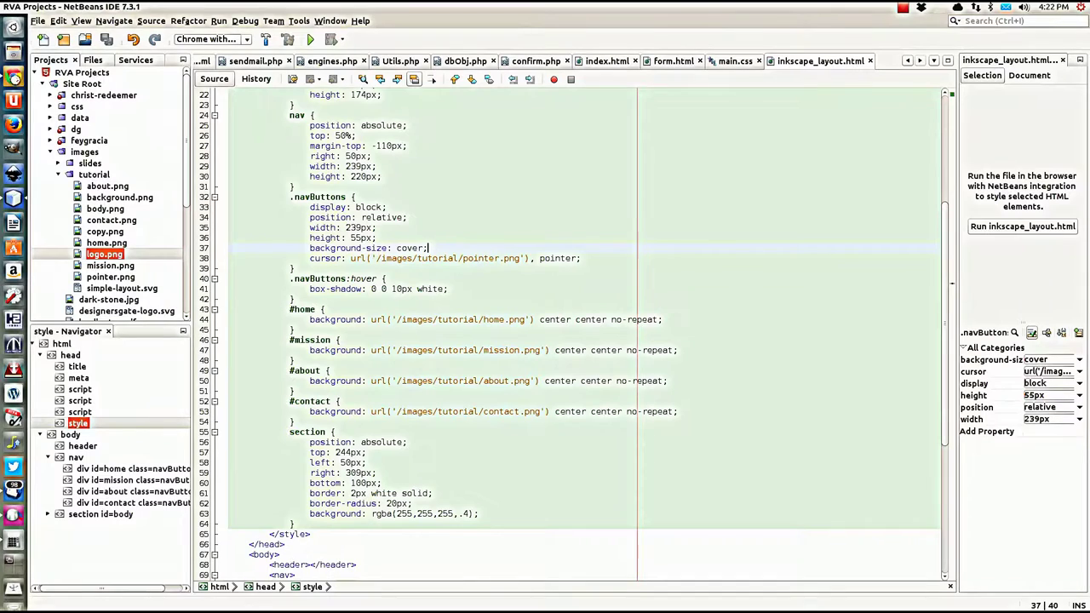
pyautogui.click(13, 77)
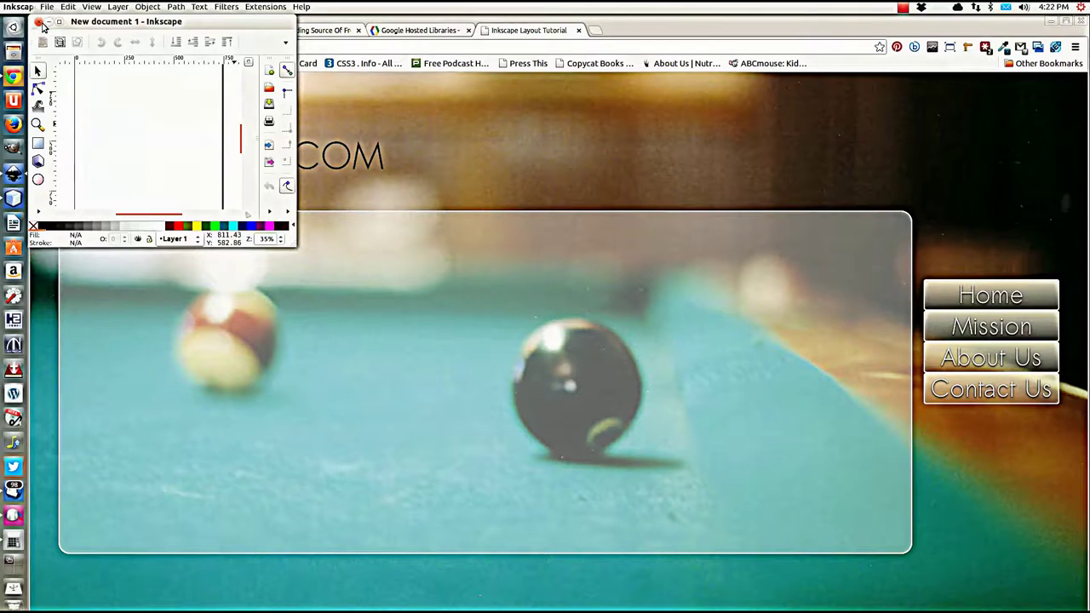
# Step: Close the stray Inkscape window, reload the PoolWeb.com preview, then return to the stylesheet in NetBeans
pyautogui.click(38, 22)
pyautogui.press('F5')
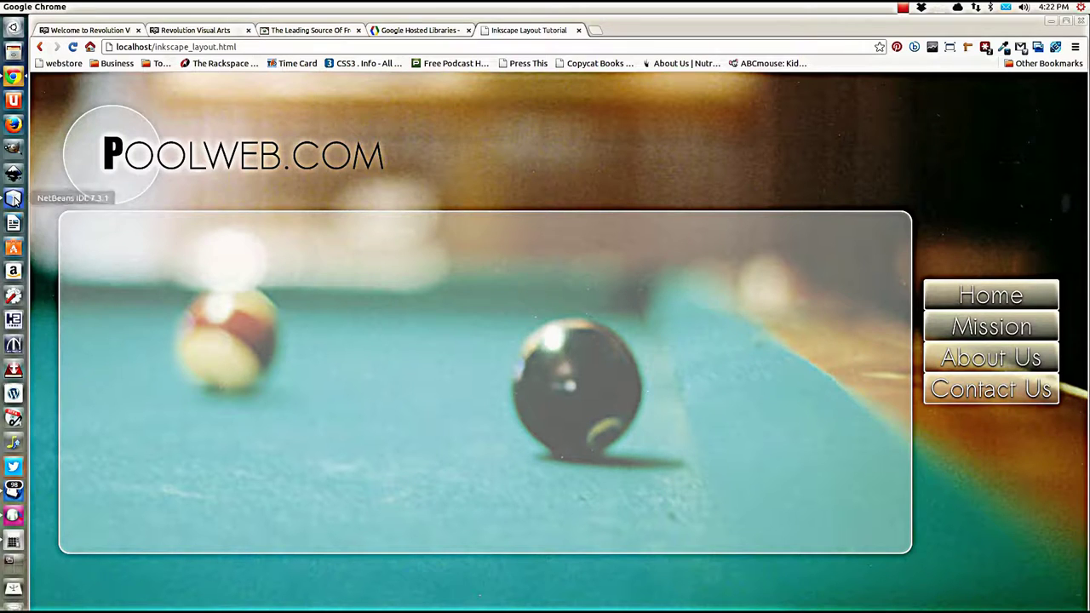
pyautogui.click(13, 199)
pyautogui.scroll(4, 426, 290)
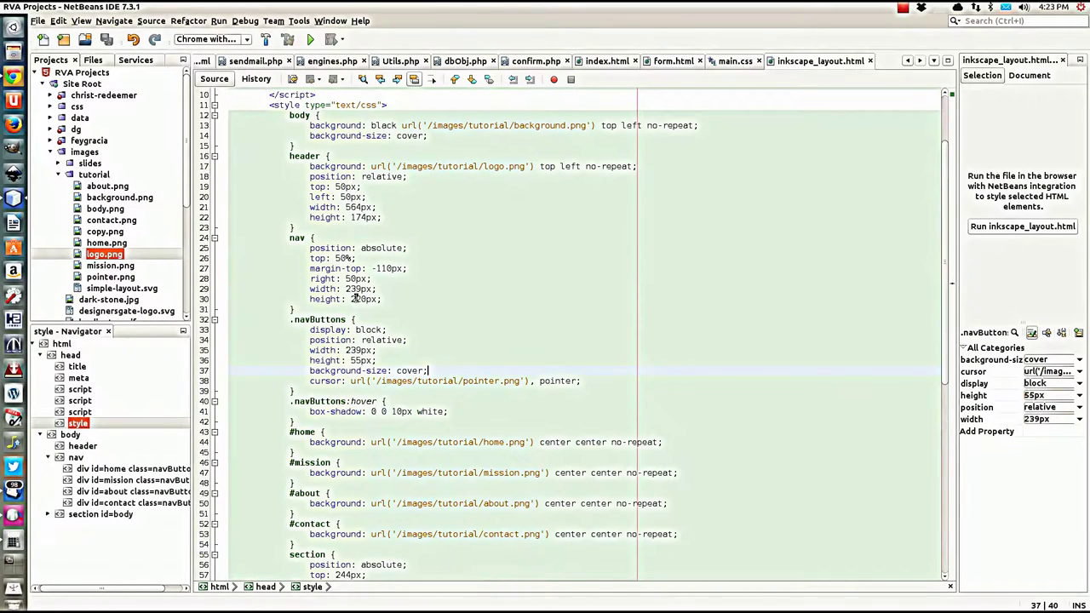
# Step: Change the nav height from 220px to 240px
pyautogui.click(358, 299)
pyautogui.press('BackSpace')
pyautogui.write('4')
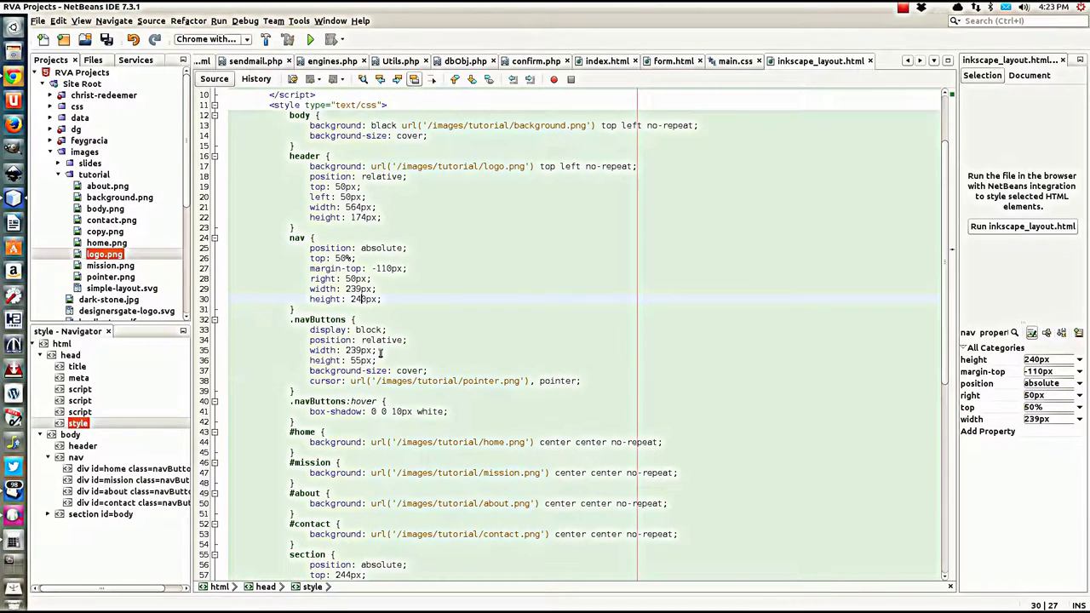
# Step: Add 'margin-bottom: 5px;' as a new declaration in the .navButtons rule
pyautogui.scroll(-2, 410, 336)
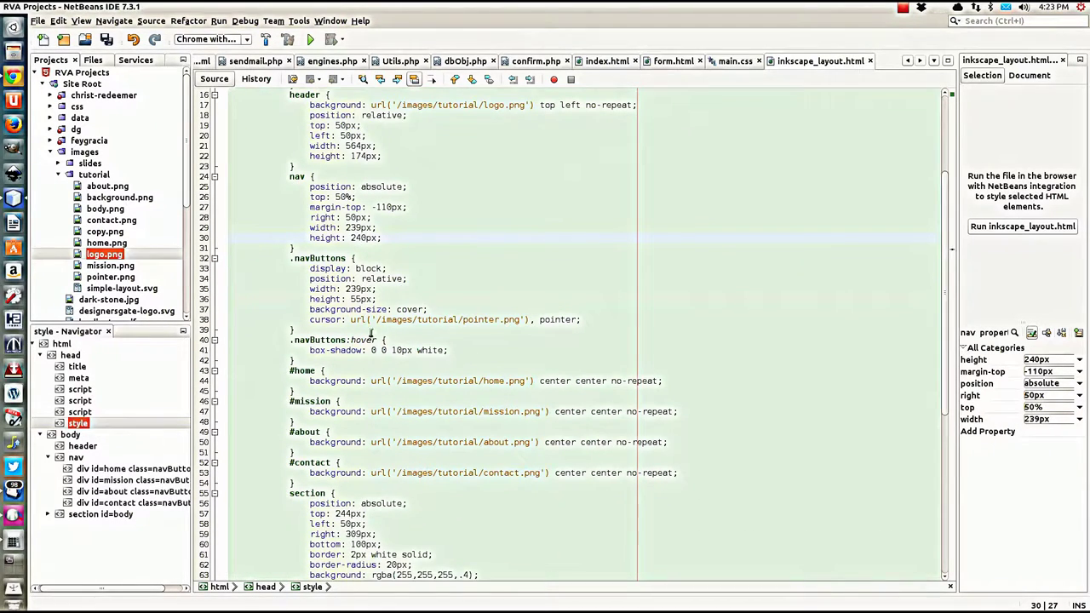
pyautogui.click(487, 330)
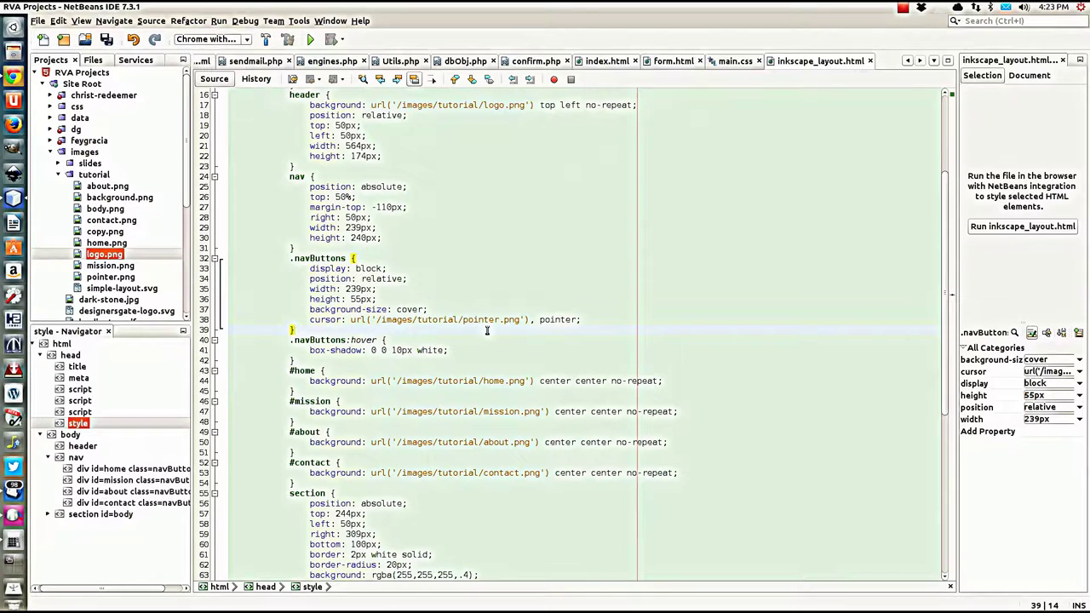
pyautogui.press('Return')
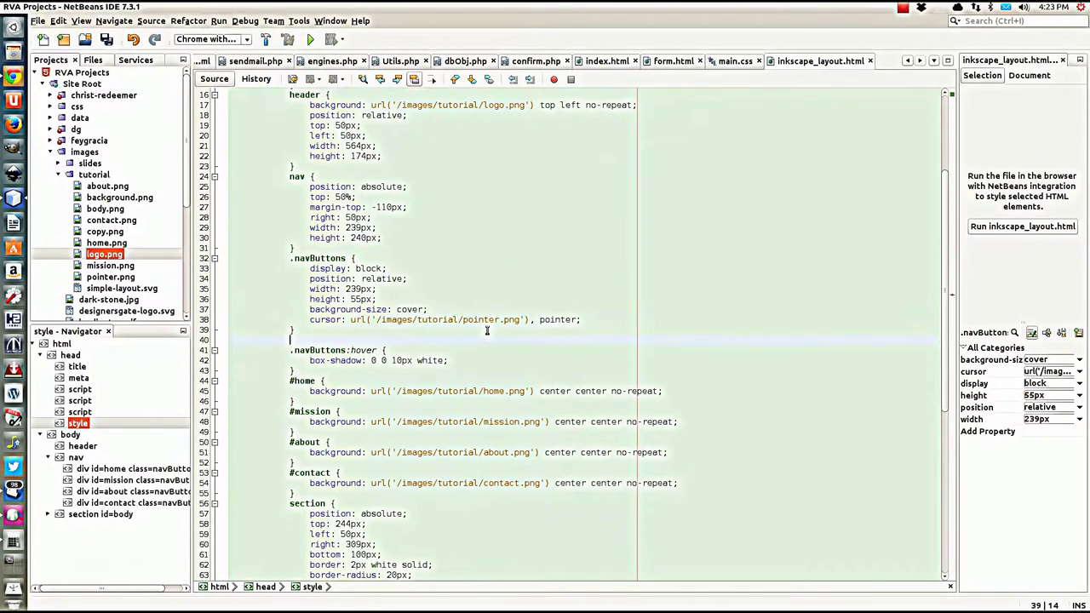
pyautogui.press('BackSpace')
pyautogui.press('BackSpace')
pyautogui.press('BackSpace')
pyautogui.press('BackSpace')
pyautogui.press('BackSpace')
pyautogui.press('BackSpace')
pyautogui.press('BackSpace')
pyautogui.press('BackSpace')
pyautogui.press('BackSpace')
pyautogui.press('BackSpace')
pyautogui.press('BackSpace')
pyautogui.press('BackSpace')
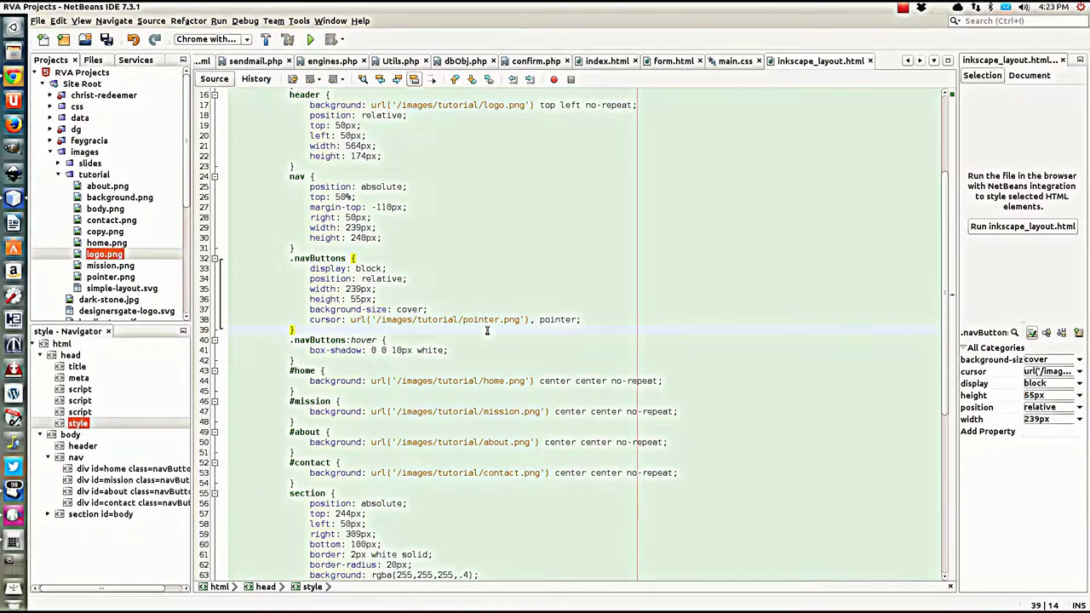
pyautogui.press('Return')
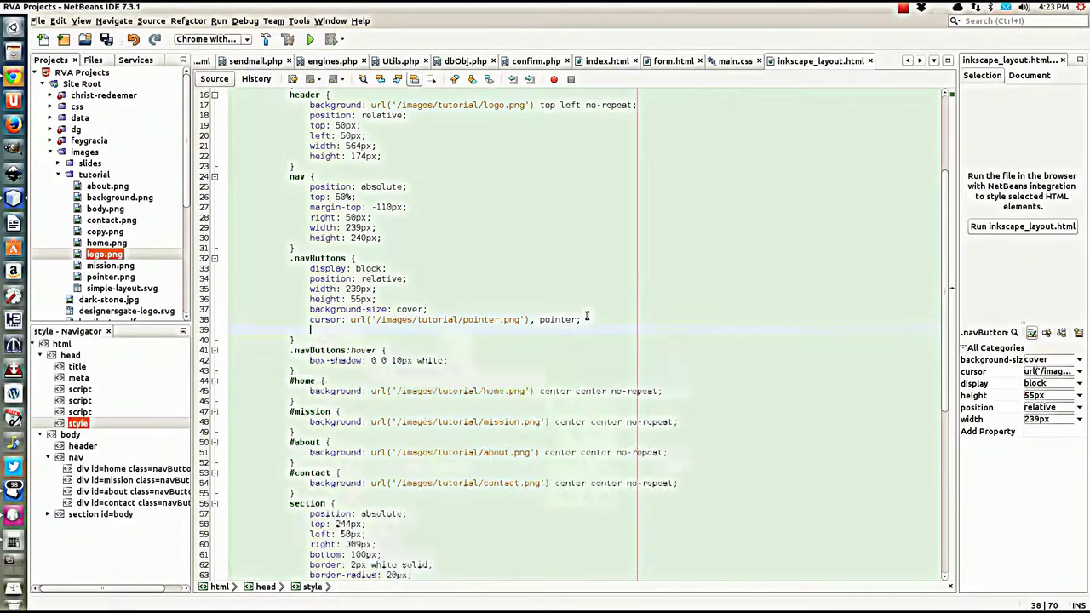
pyautogui.write('margin-bottom')
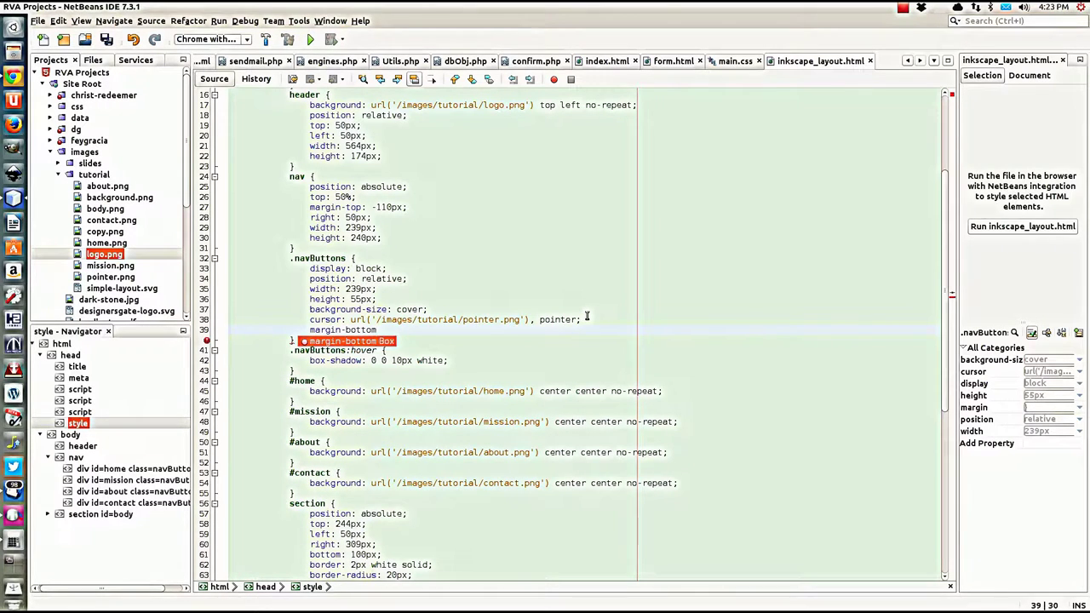
pyautogui.write(': ')
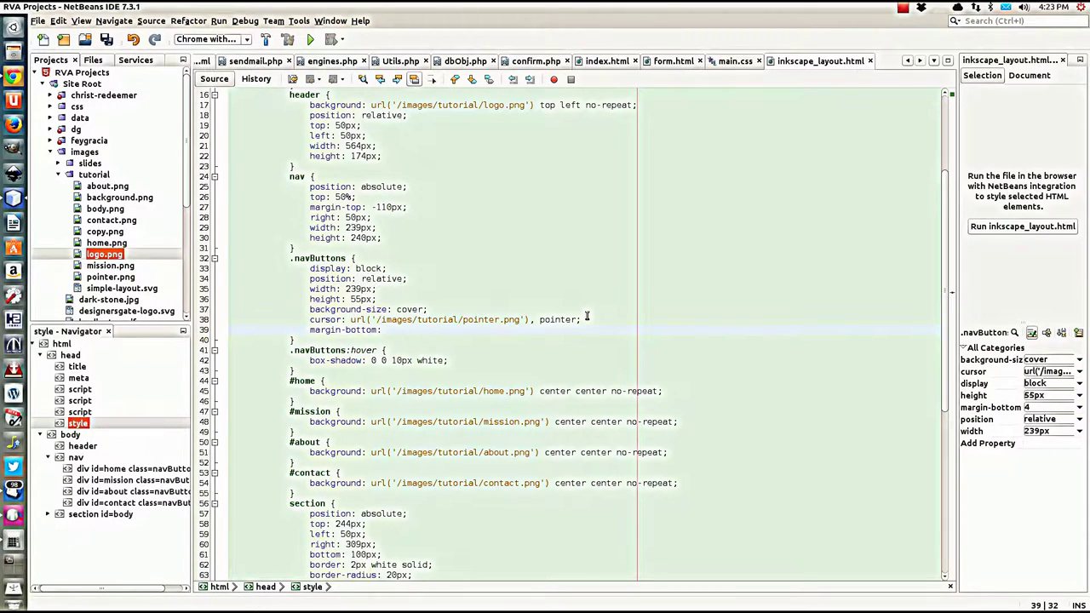
pyautogui.write('5px;')
# Step: Add a .navButtons:last-child rule with margin-bottom: 0
pyautogui.click(312, 340)
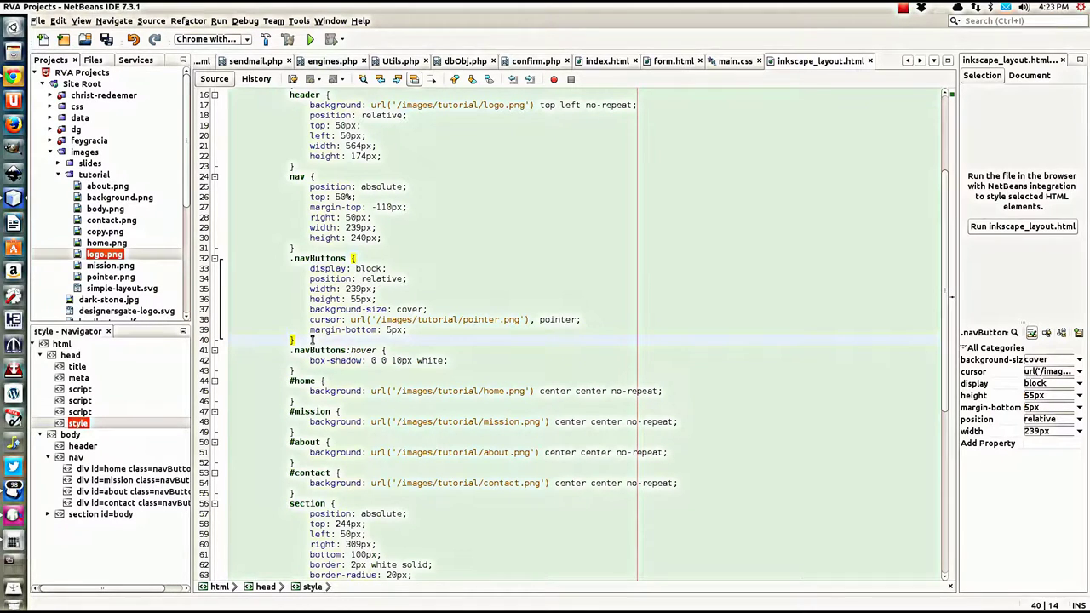
pyautogui.press('Return')
pyautogui.write('.nav')
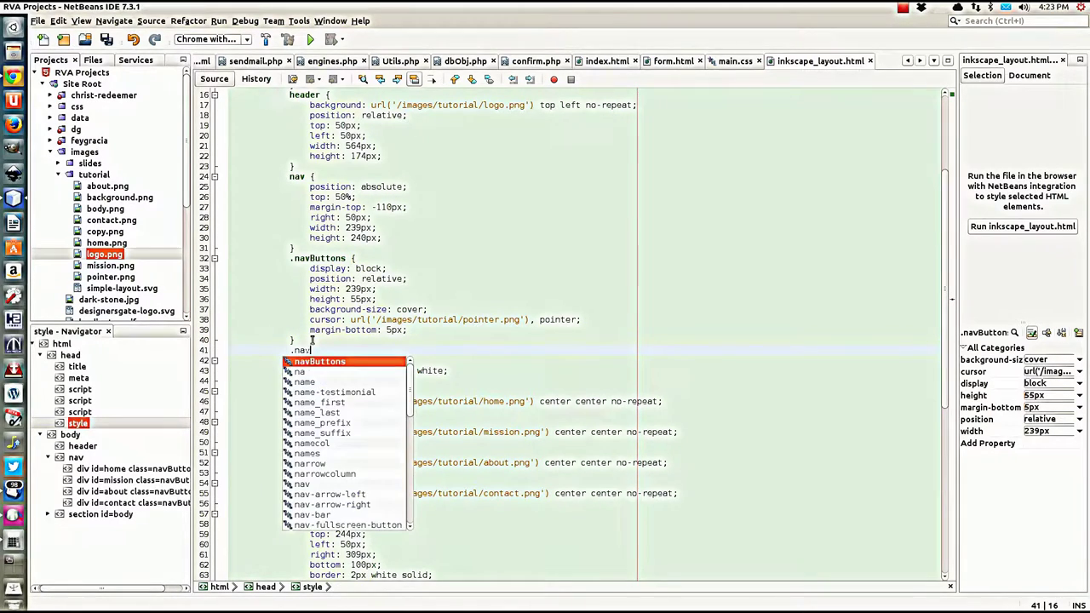
pyautogui.write('Buttons:')
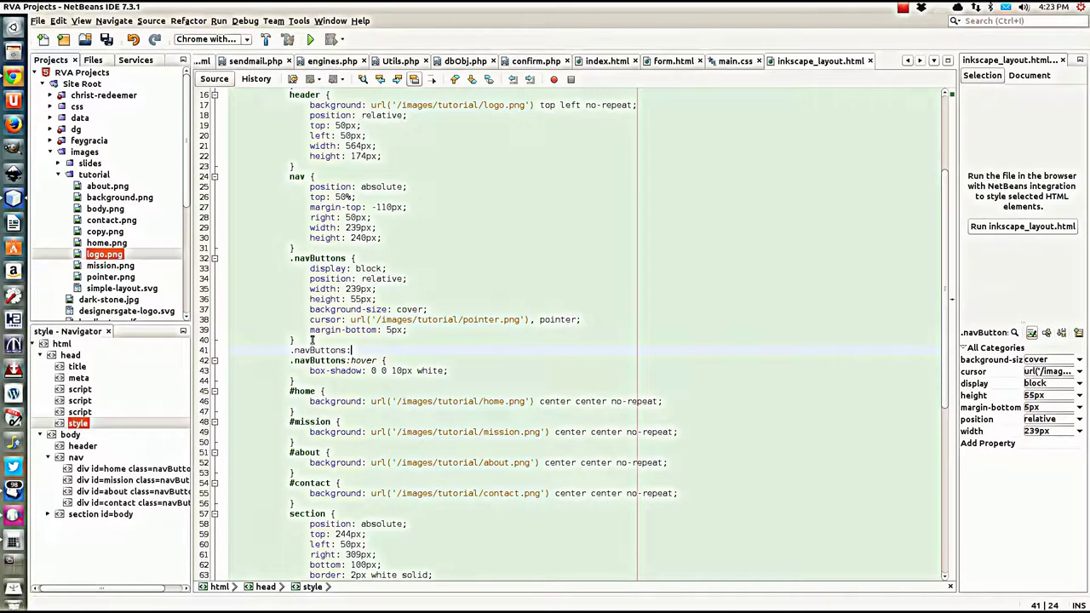
pyautogui.write('last-child ')
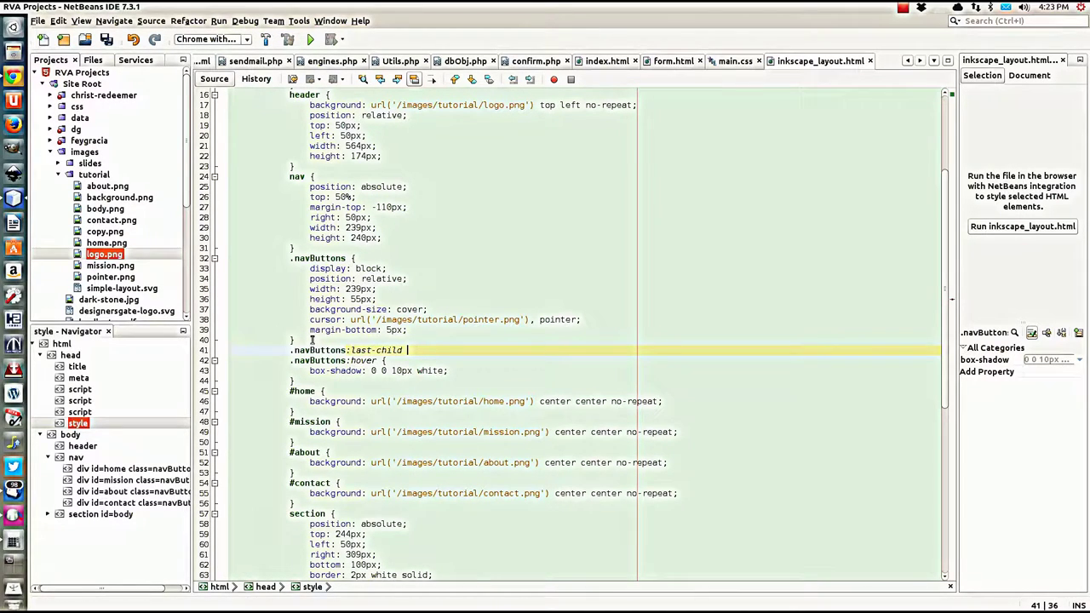
pyautogui.write('{')
pyautogui.press('Return')
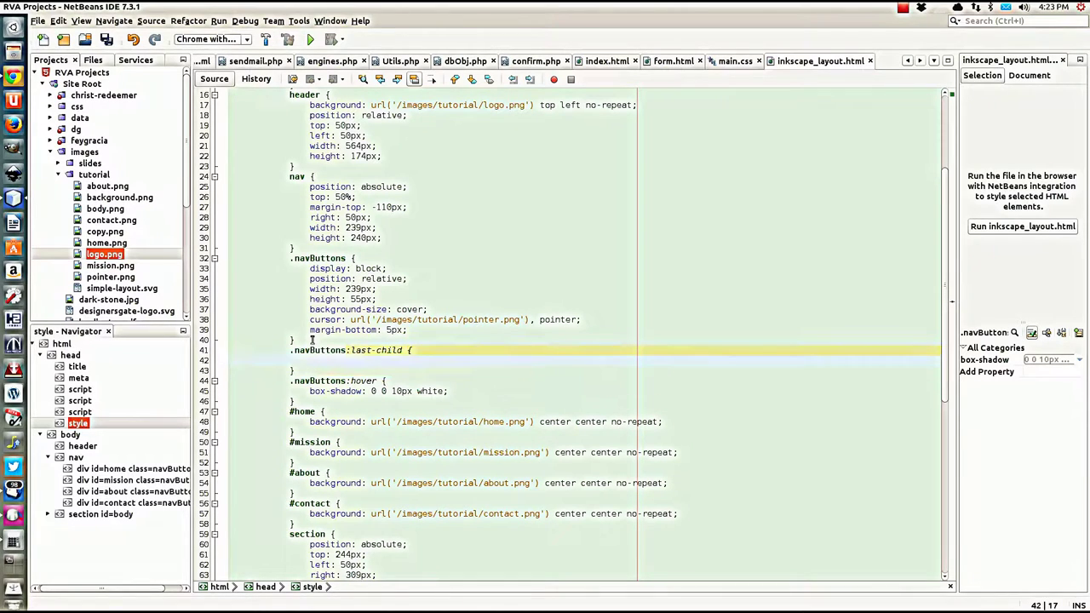
pyautogui.write('margin-bot')
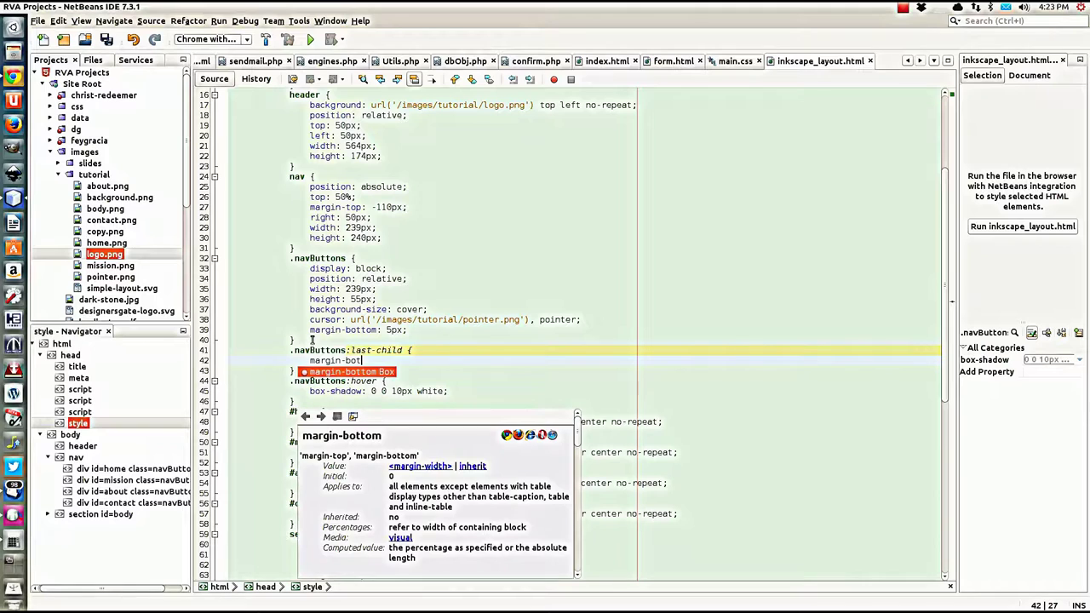
pyautogui.press('Return')
pyautogui.write('0')
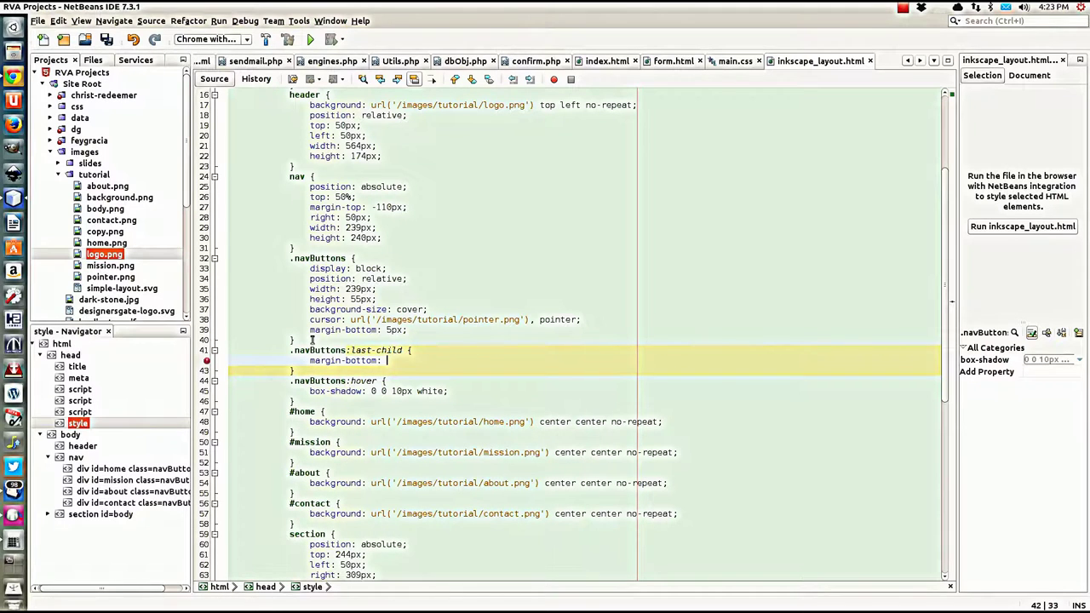
pyautogui.write(';')
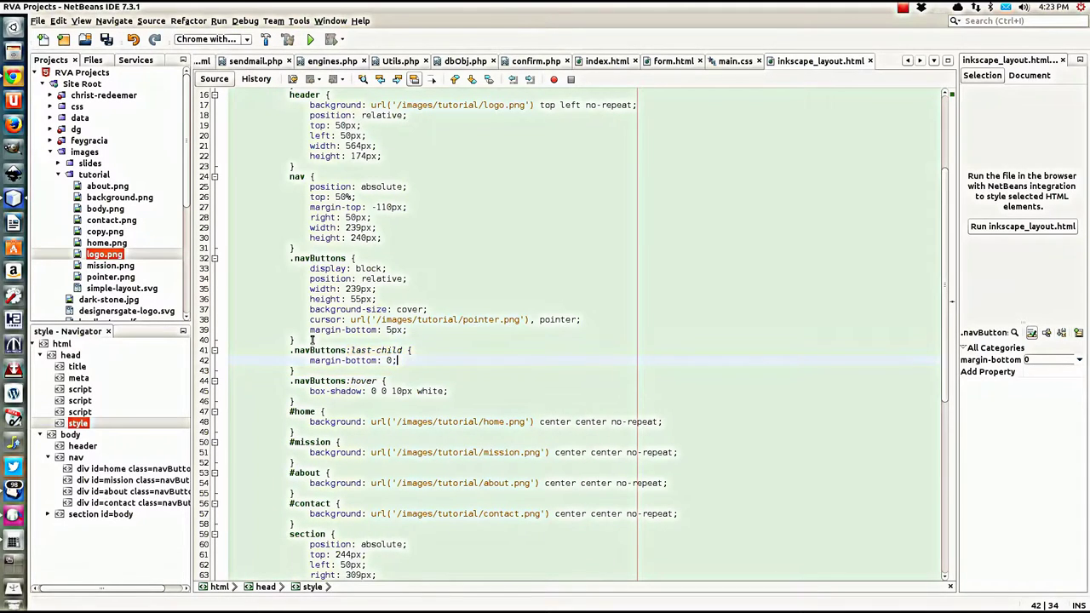
# Step: Save the stylesheet and reload the PoolWeb.com page in Chrome
pyautogui.hotkey('ctrl', 's')
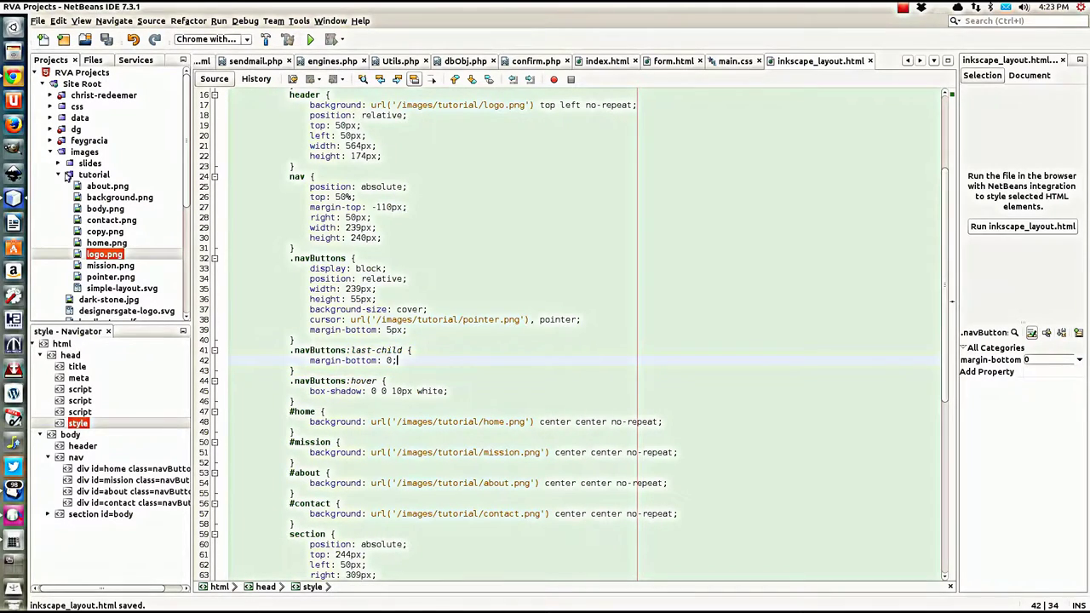
pyautogui.click(13, 81)
pyautogui.press('F5')
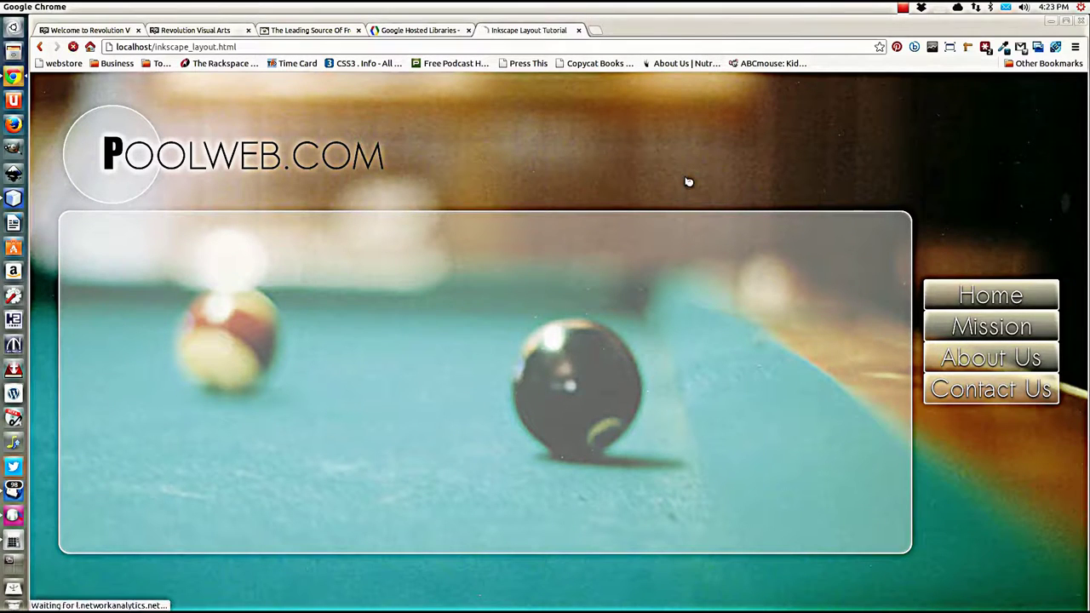